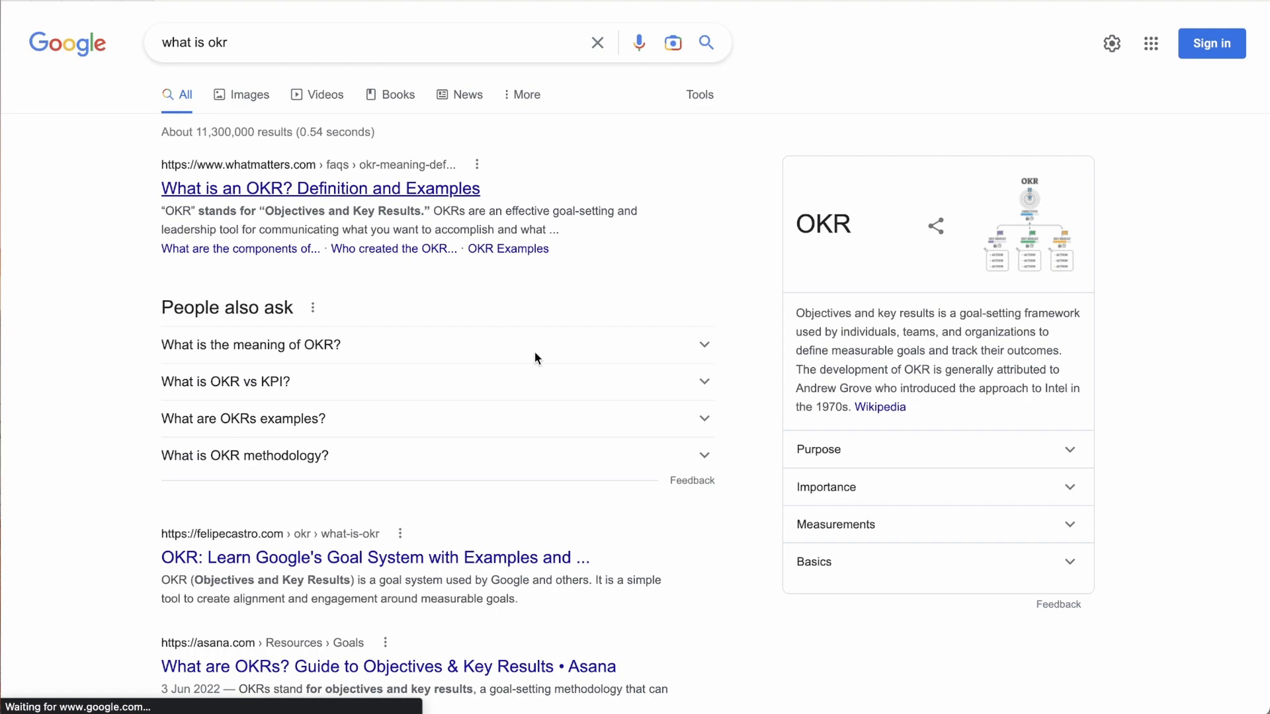
Step: Search YouTube for "what is okr" and look through the video results
{"action": "scroll", "coordinate": [535, 357], "scroll_direction": "down", "scroll_amount": 5}
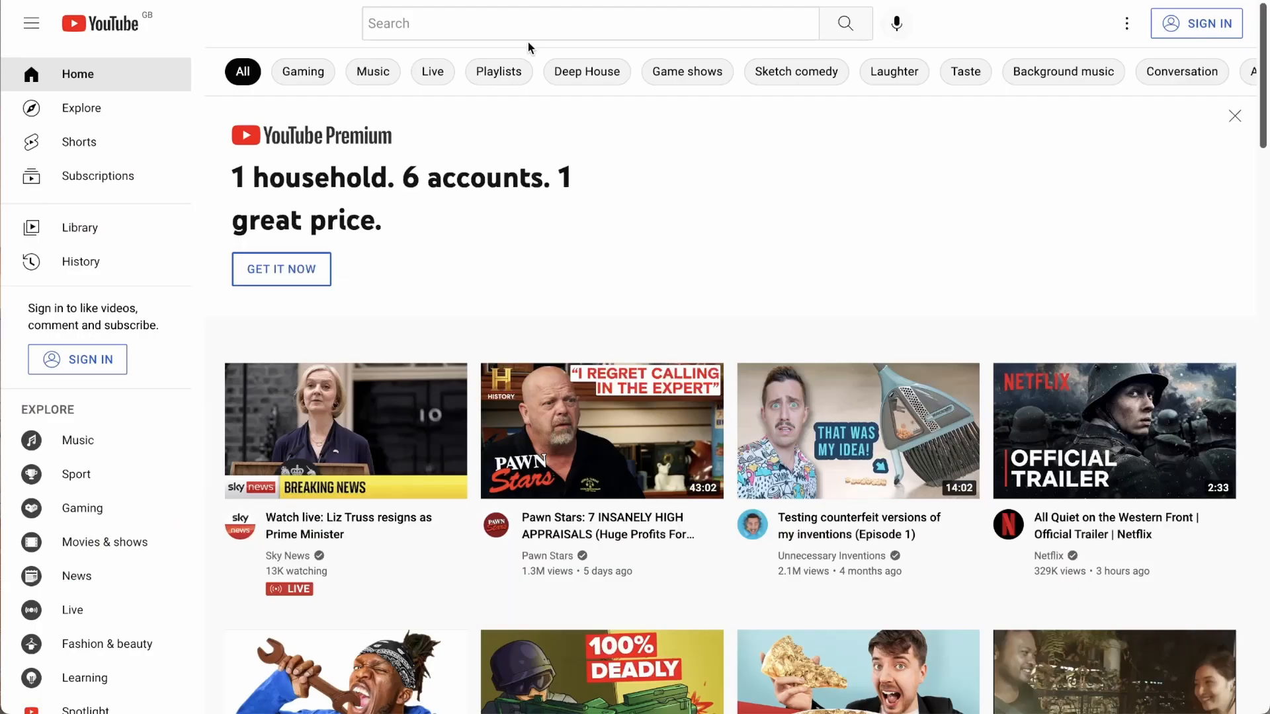
{"action": "left_click", "coordinate": [531, 33]}
{"action": "type", "text": "what is okr"}
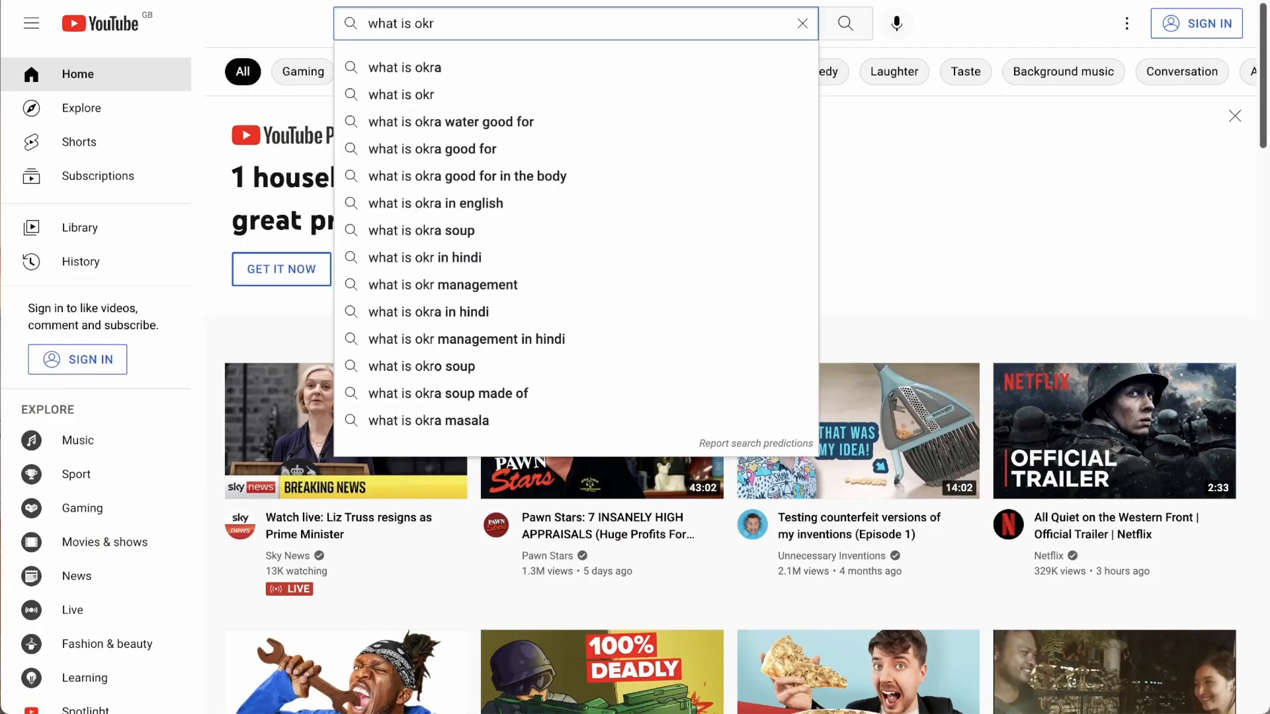
{"action": "key", "text": "Return"}
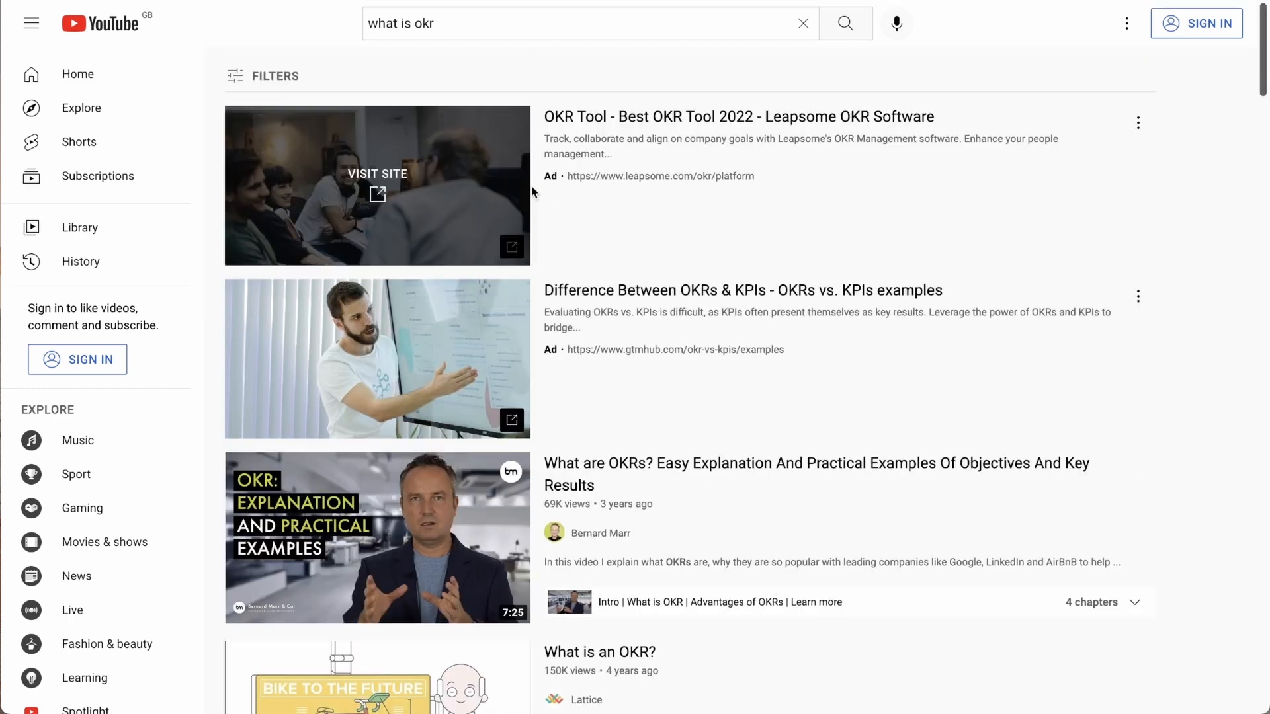
{"action": "scroll", "coordinate": [536, 381], "scroll_direction": "down", "scroll_amount": 2}
{"action": "scroll", "coordinate": [535, 380], "scroll_direction": "down", "scroll_amount": 10}
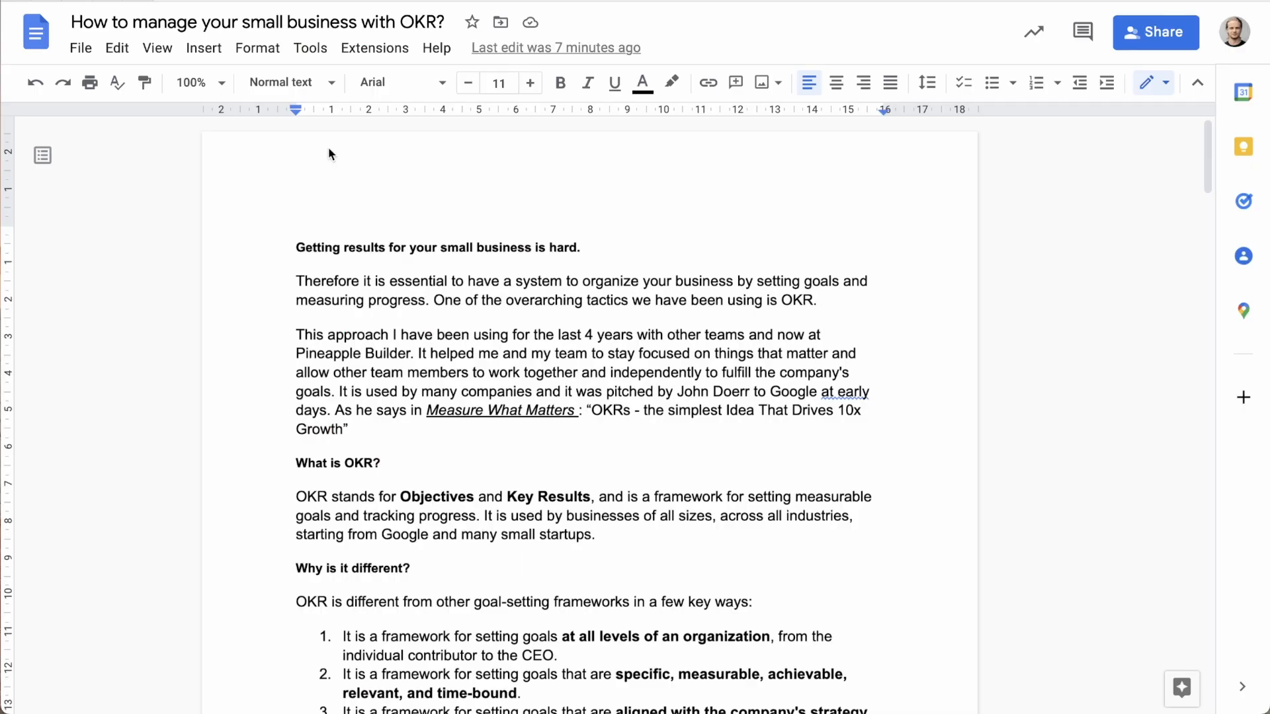
Step: Switch to Google Docs and read through the draft article "How to manage your small business with OKR?"
{"action": "scroll", "coordinate": [601, 399], "scroll_direction": "down", "scroll_amount": 3}
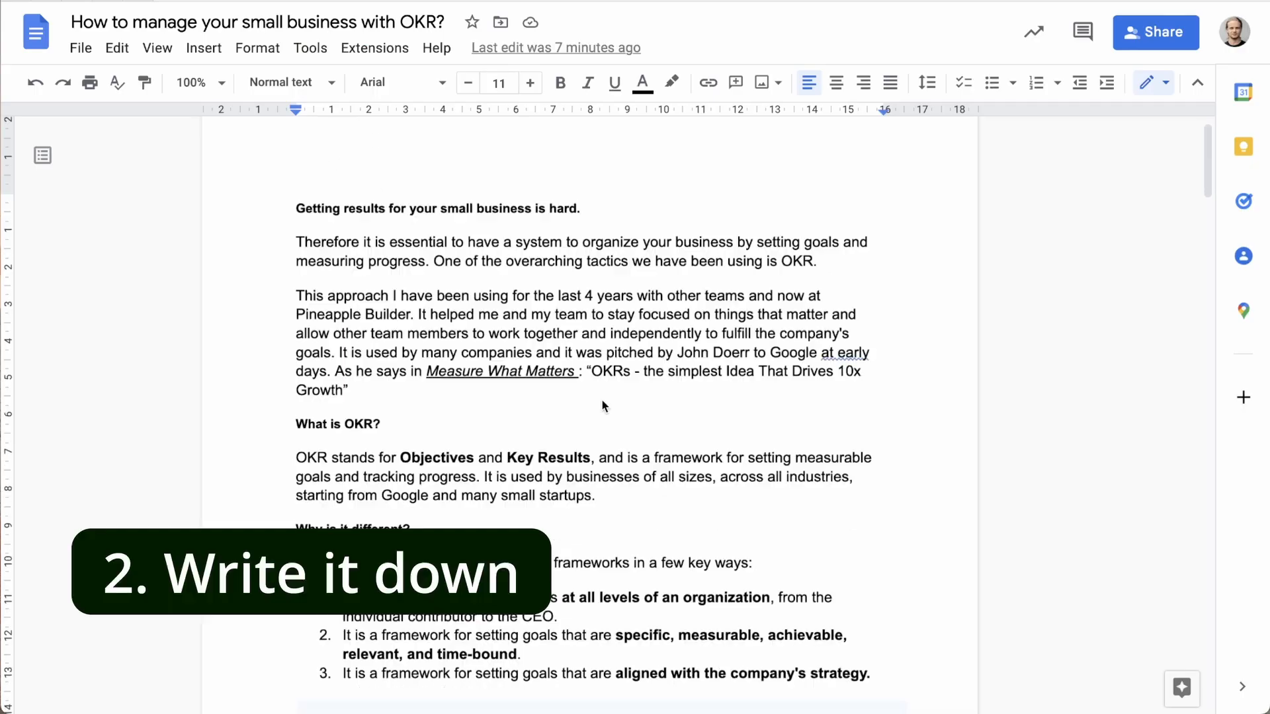
{"action": "scroll", "coordinate": [602, 399], "scroll_direction": "down", "scroll_amount": 18}
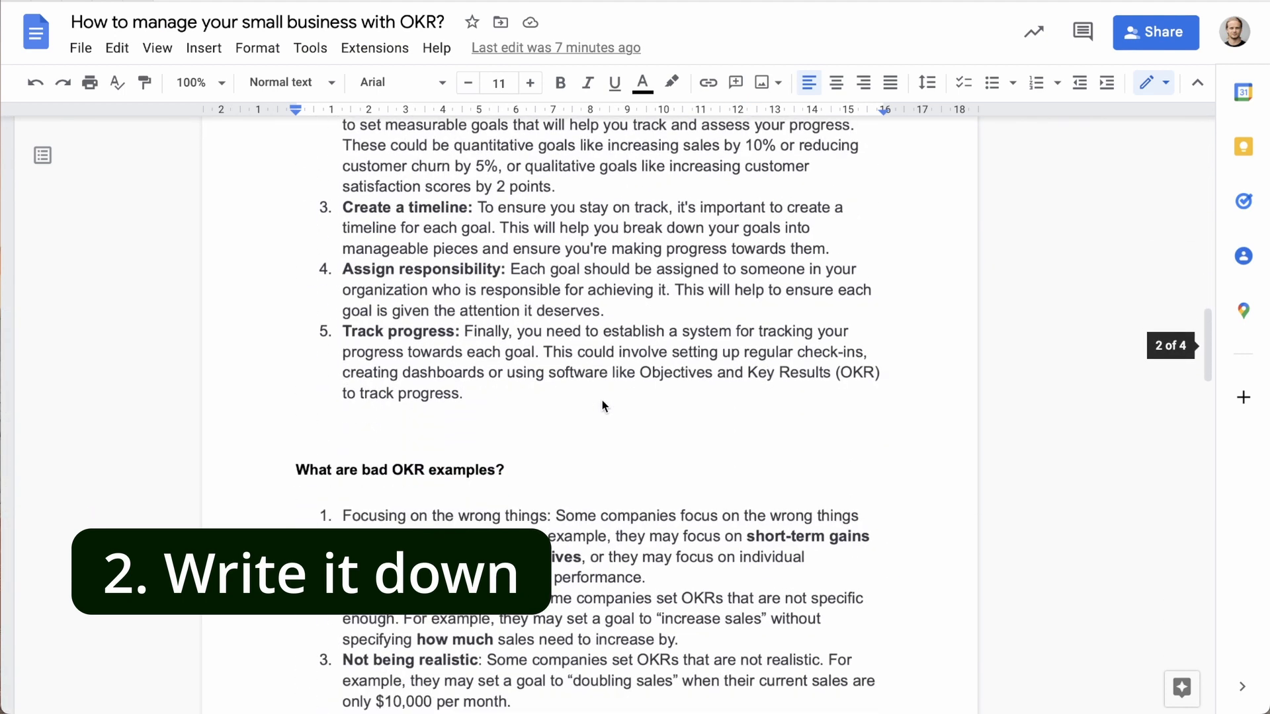
{"action": "scroll", "coordinate": [601, 399], "scroll_direction": "down", "scroll_amount": 3}
{"action": "scroll", "coordinate": [601, 400], "scroll_direction": "up", "scroll_amount": 2}
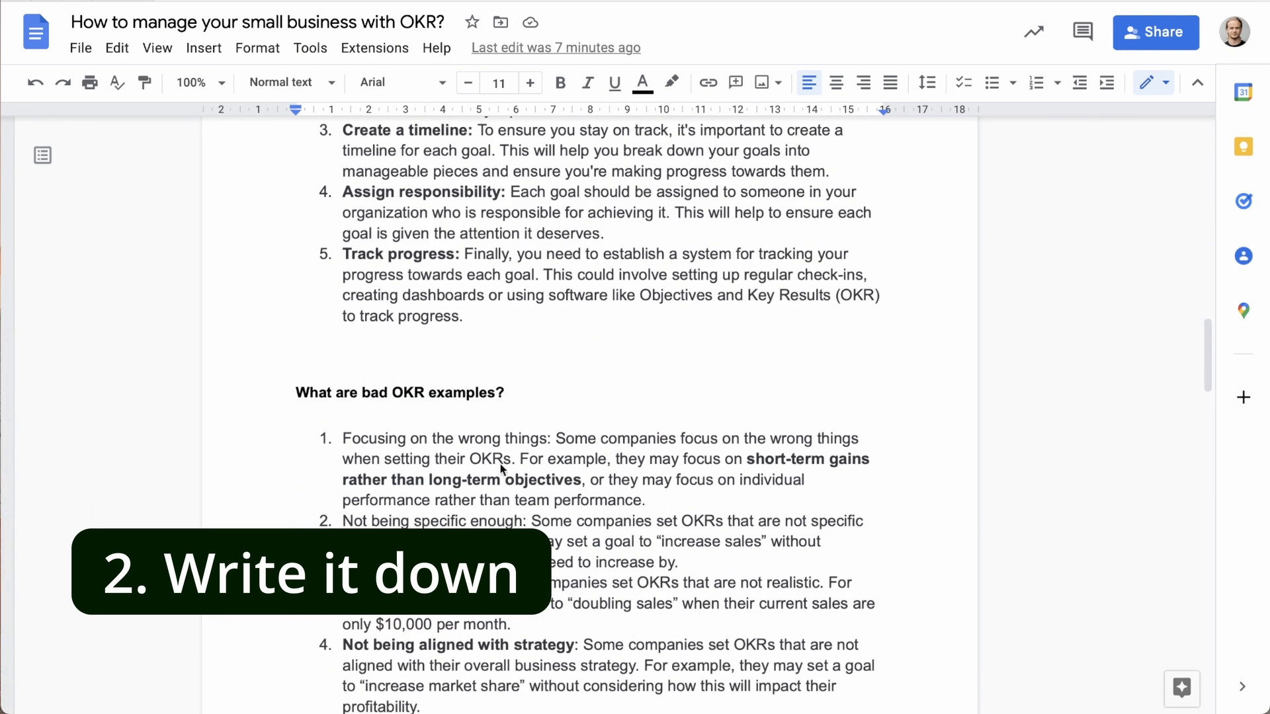
{"action": "scroll", "coordinate": [516, 390], "scroll_direction": "down", "scroll_amount": 1}
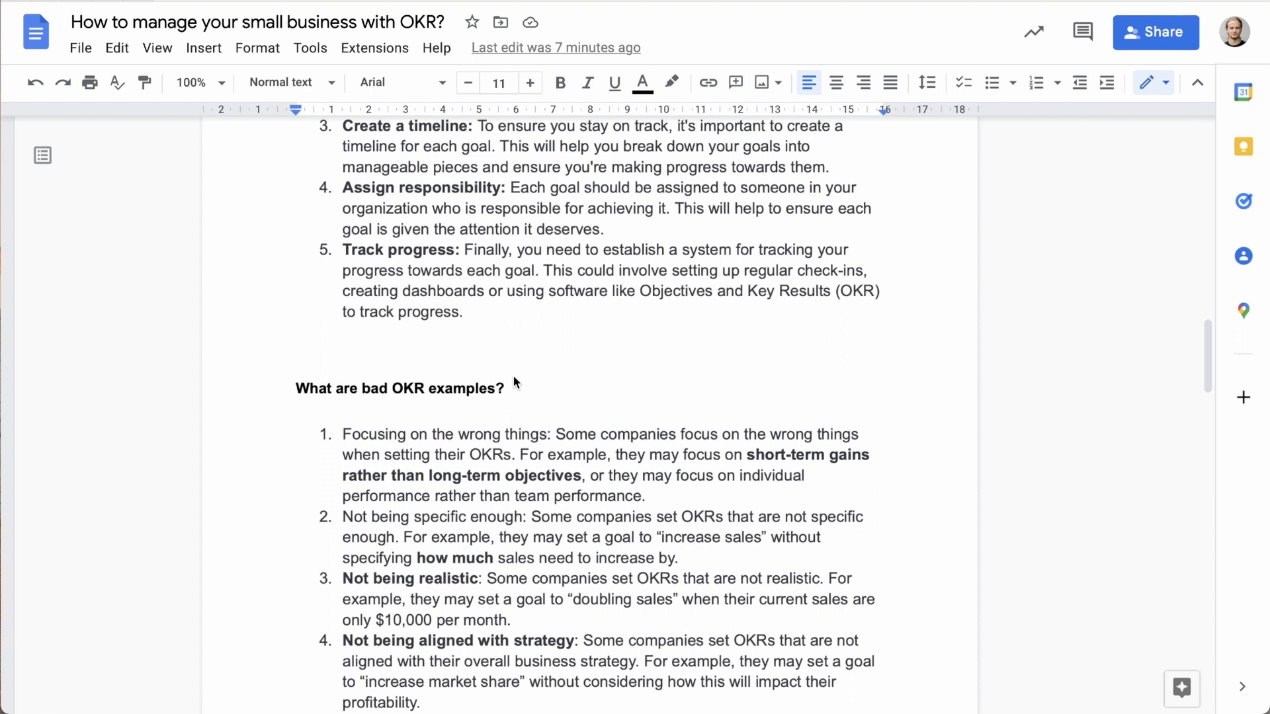
{"action": "scroll", "coordinate": [513, 374], "scroll_direction": "up", "scroll_amount": 20}
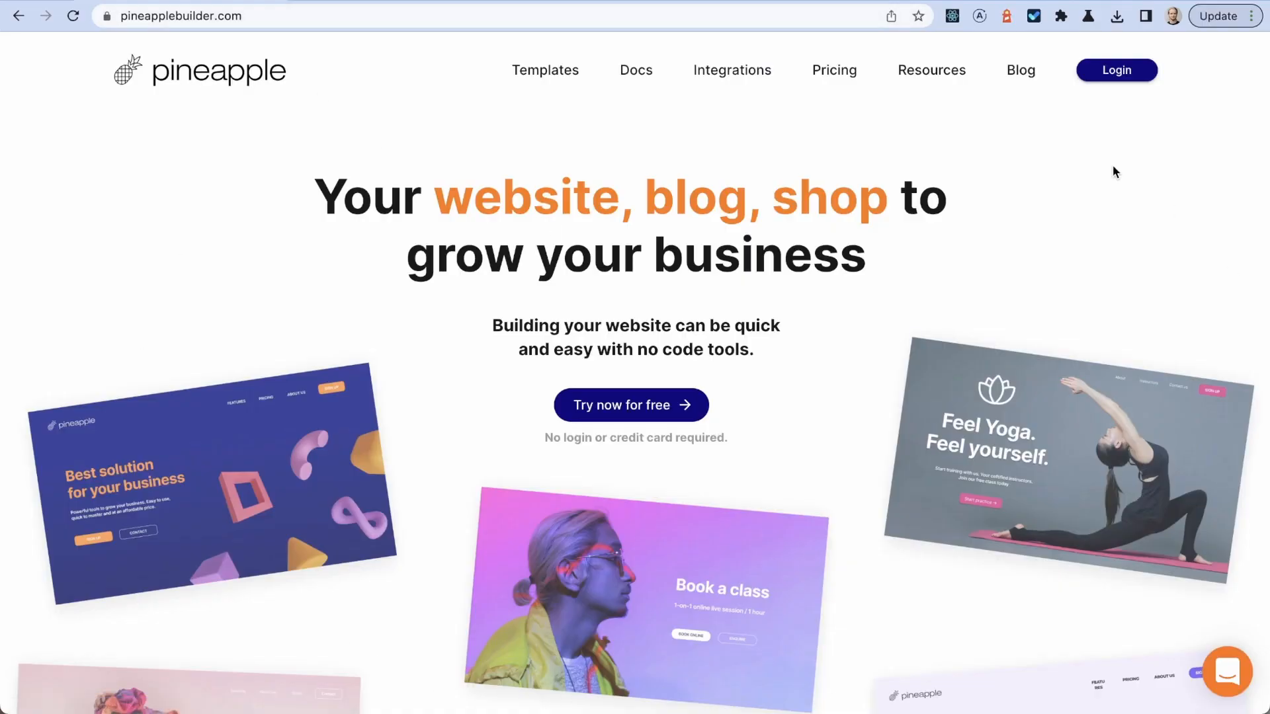
Step: Log in to Pineapple Builder, switch to the workspace with the bicycle icon, and open the extream-sports website's /index page for editing
{"action": "left_click", "coordinate": [1112, 76]}
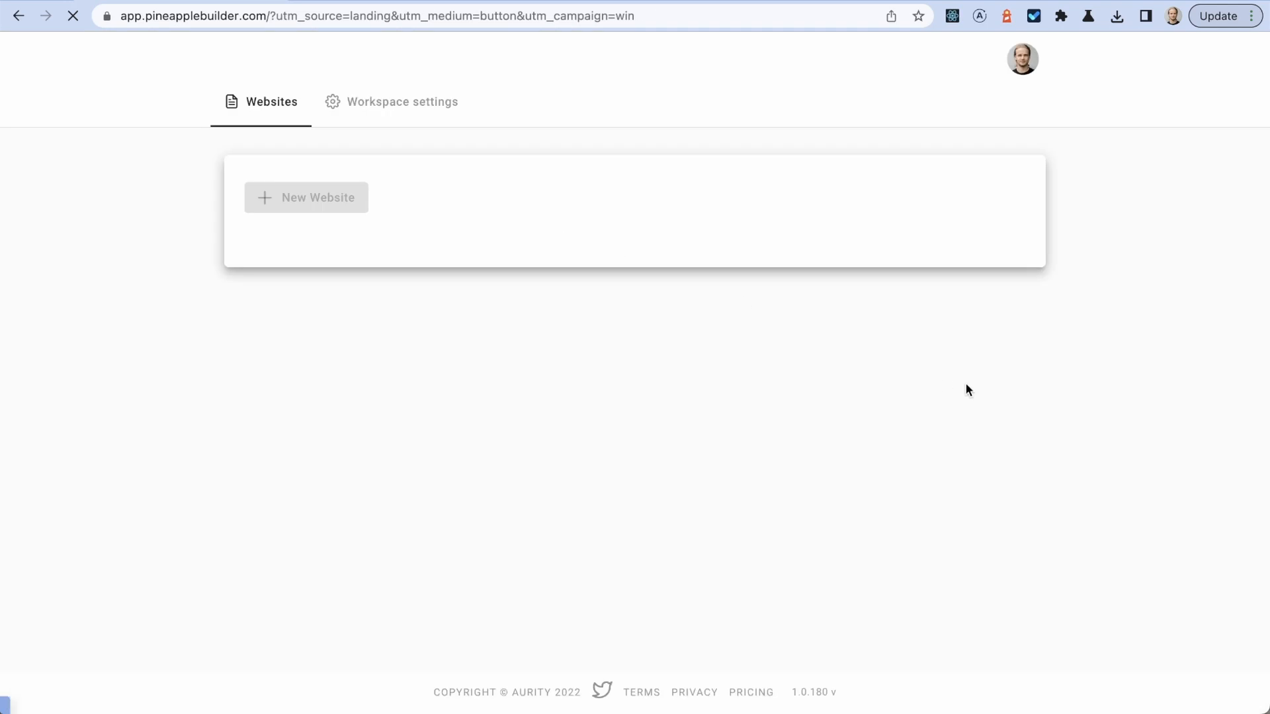
{"action": "left_click", "coordinate": [327, 60]}
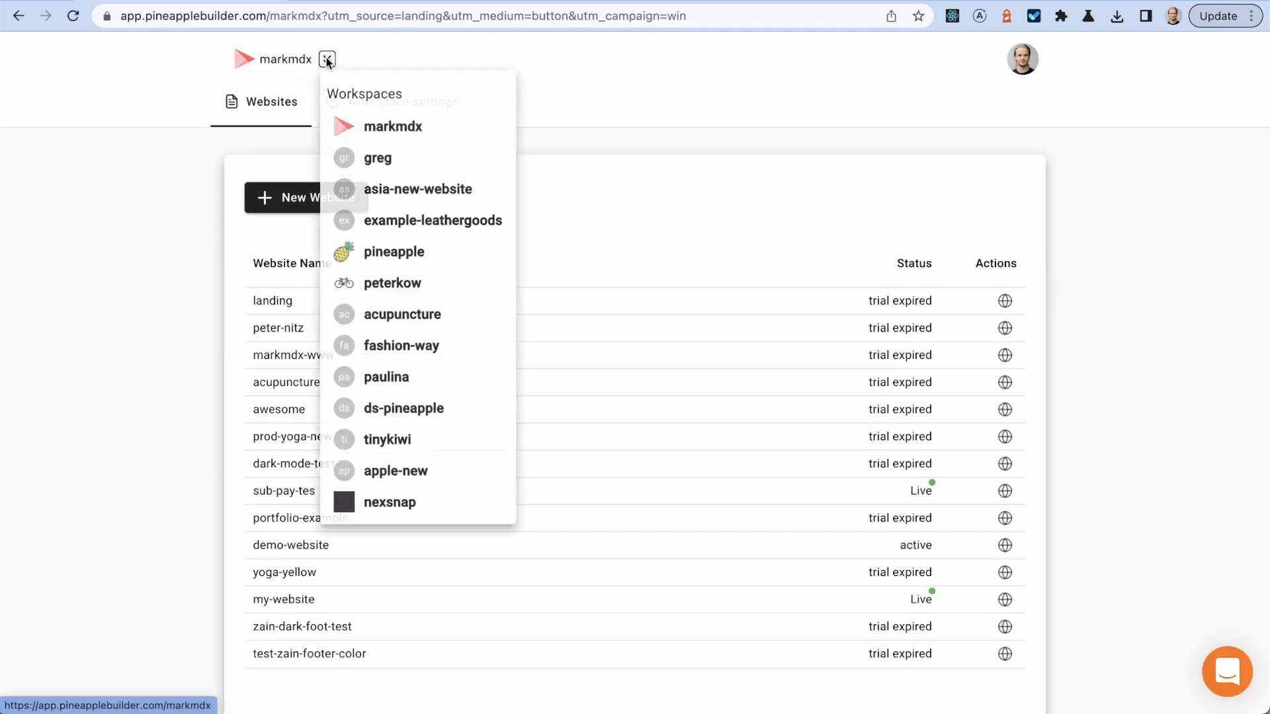
{"action": "left_click", "coordinate": [394, 285]}
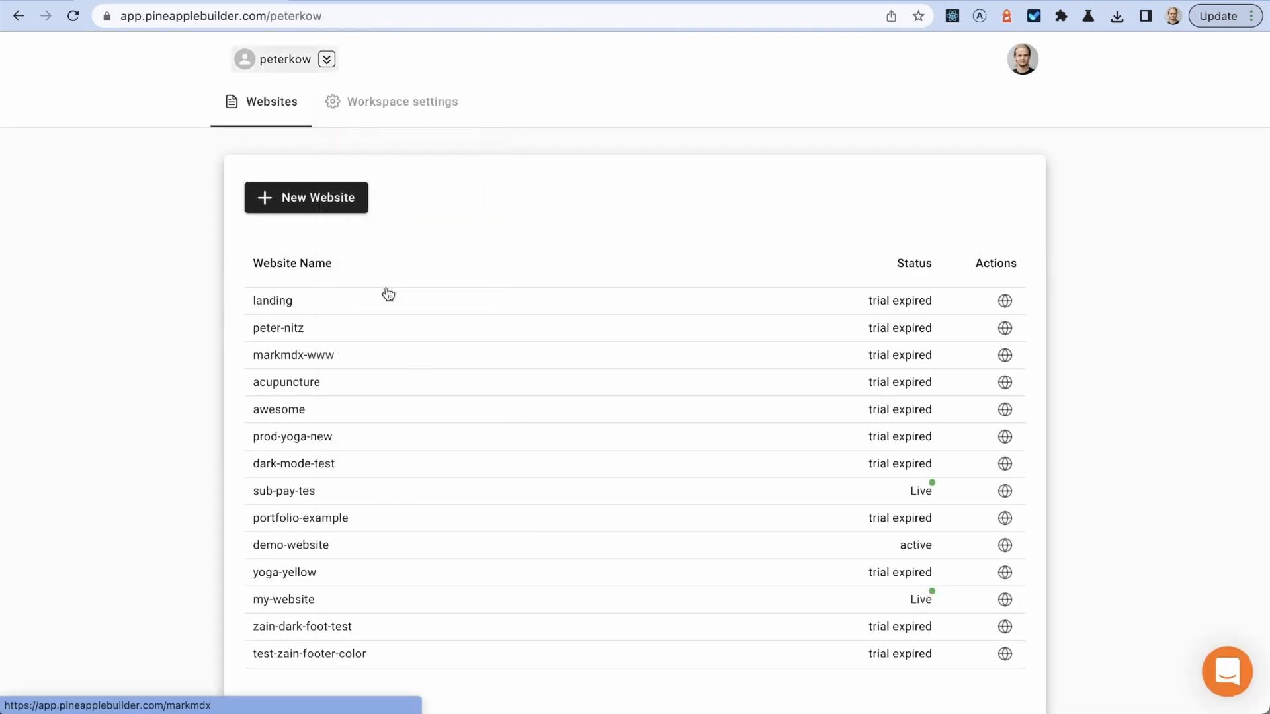
{"action": "left_click", "coordinate": [299, 299]}
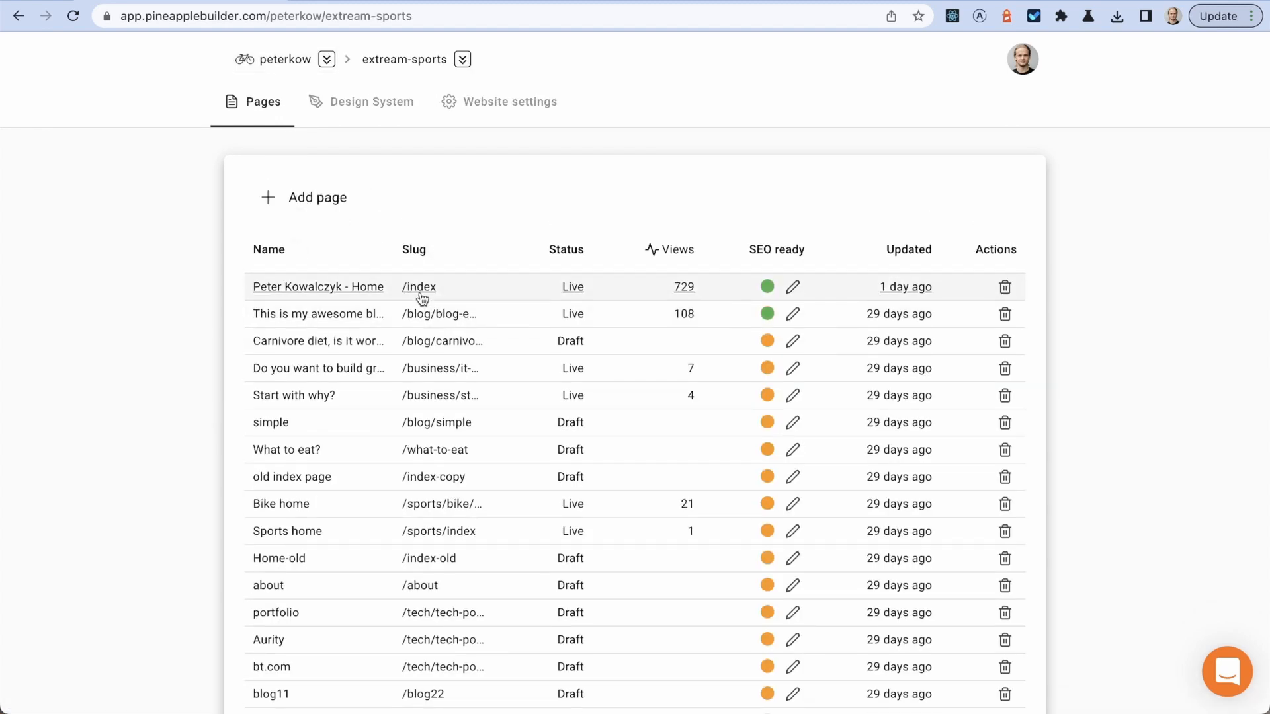
{"action": "left_click", "coordinate": [419, 293]}
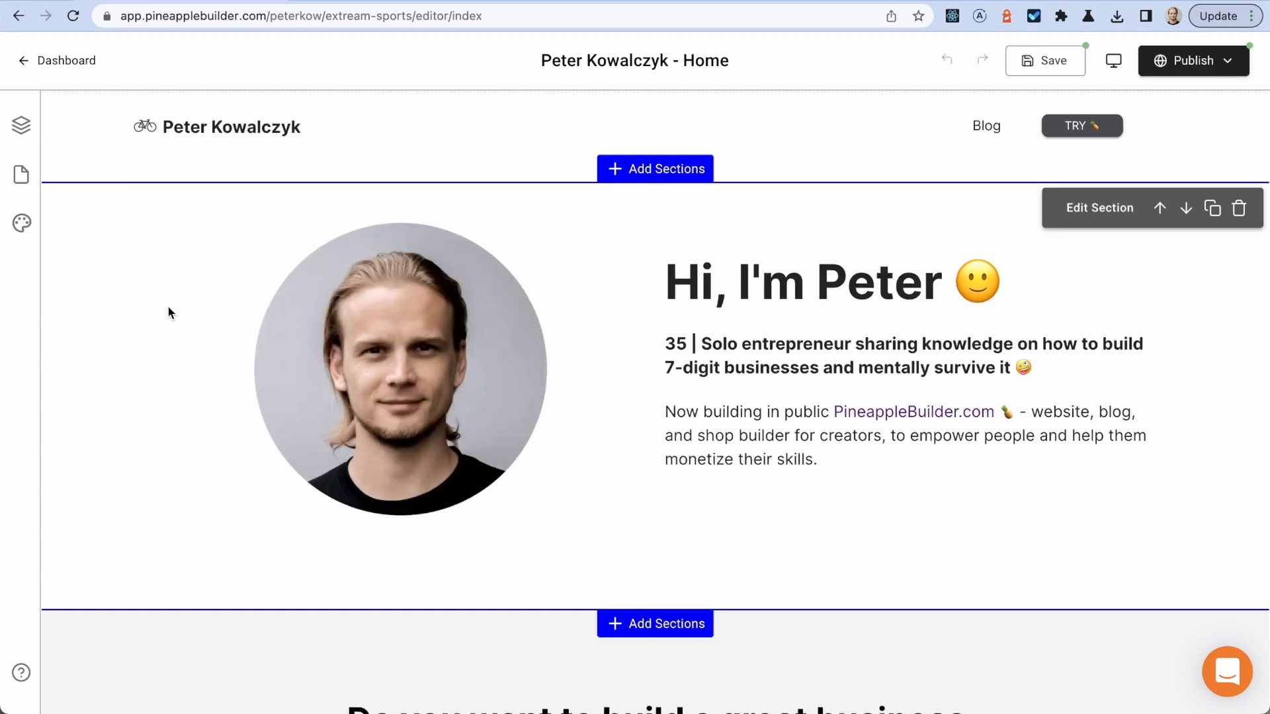
Step: Add a folder named management with the slug management inside the Business folder of the site's pages
{"action": "left_click", "coordinate": [22, 175]}
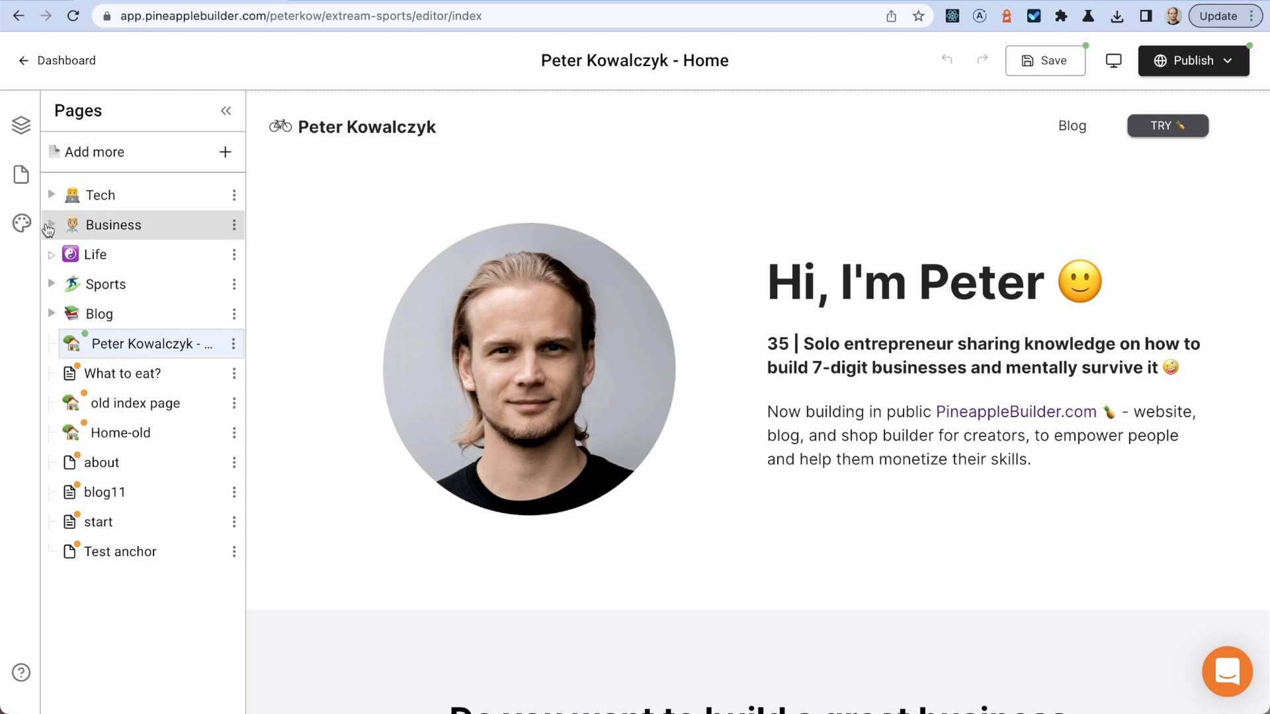
{"action": "left_click", "coordinate": [50, 225]}
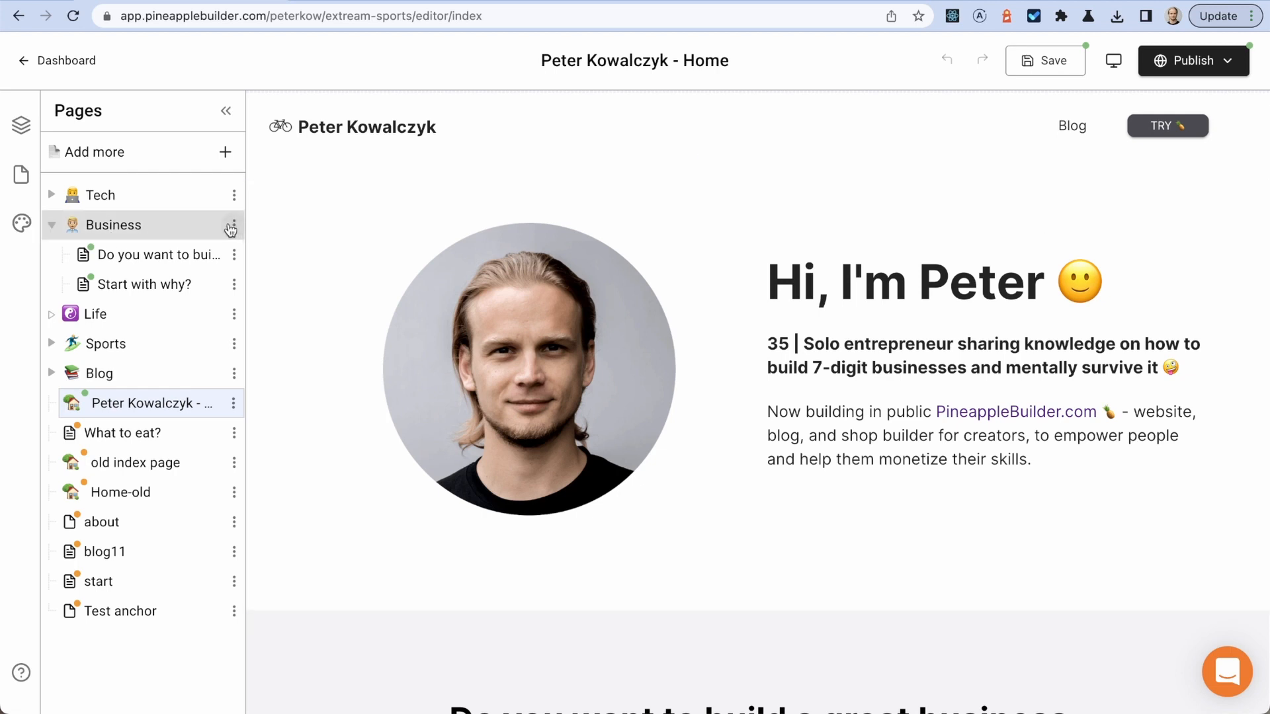
{"action": "left_click", "coordinate": [234, 255]}
{"action": "left_click", "coordinate": [291, 284]}
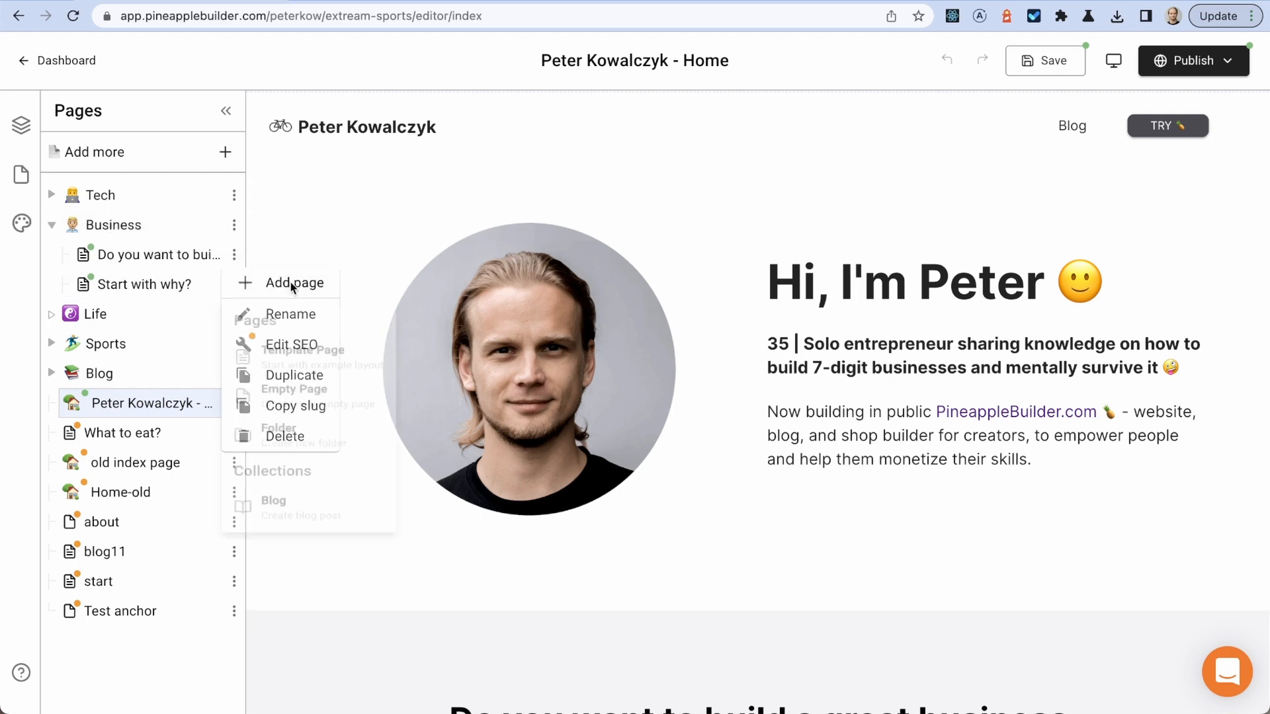
{"action": "left_click", "coordinate": [324, 462]}
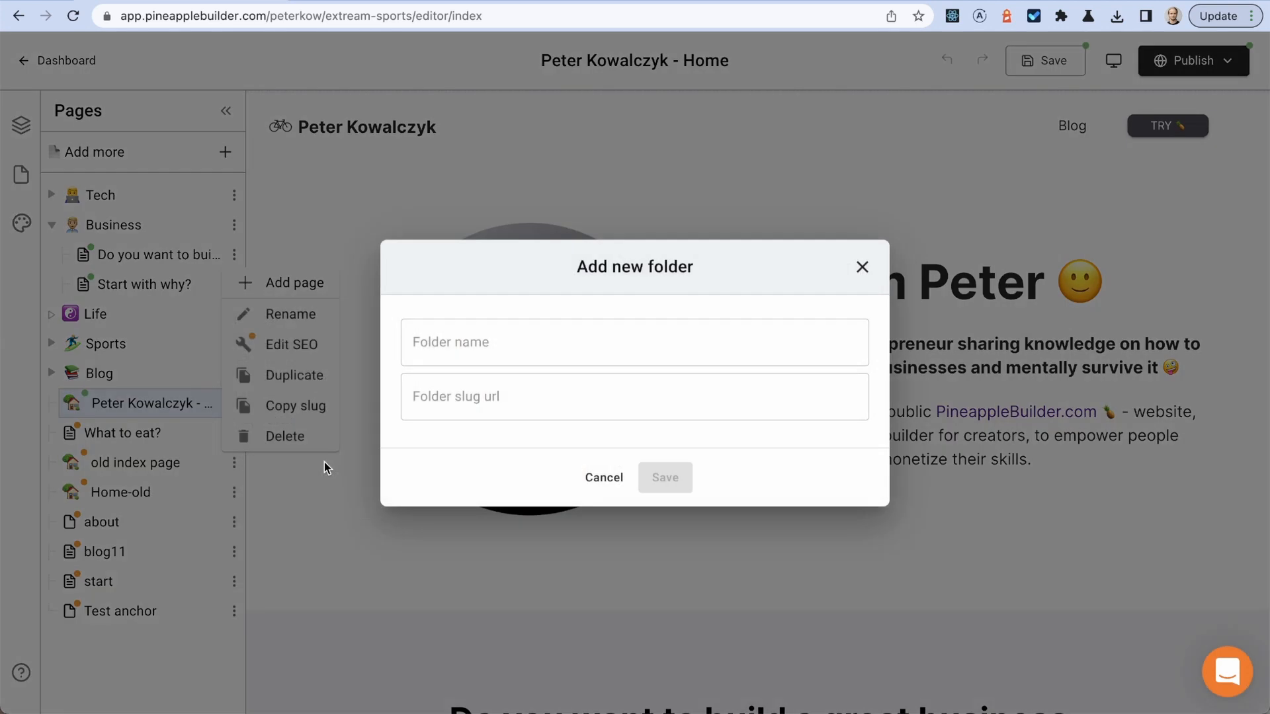
{"action": "left_click", "coordinate": [482, 344]}
{"action": "type", "text": "management"}
{"action": "left_click", "coordinate": [446, 384]}
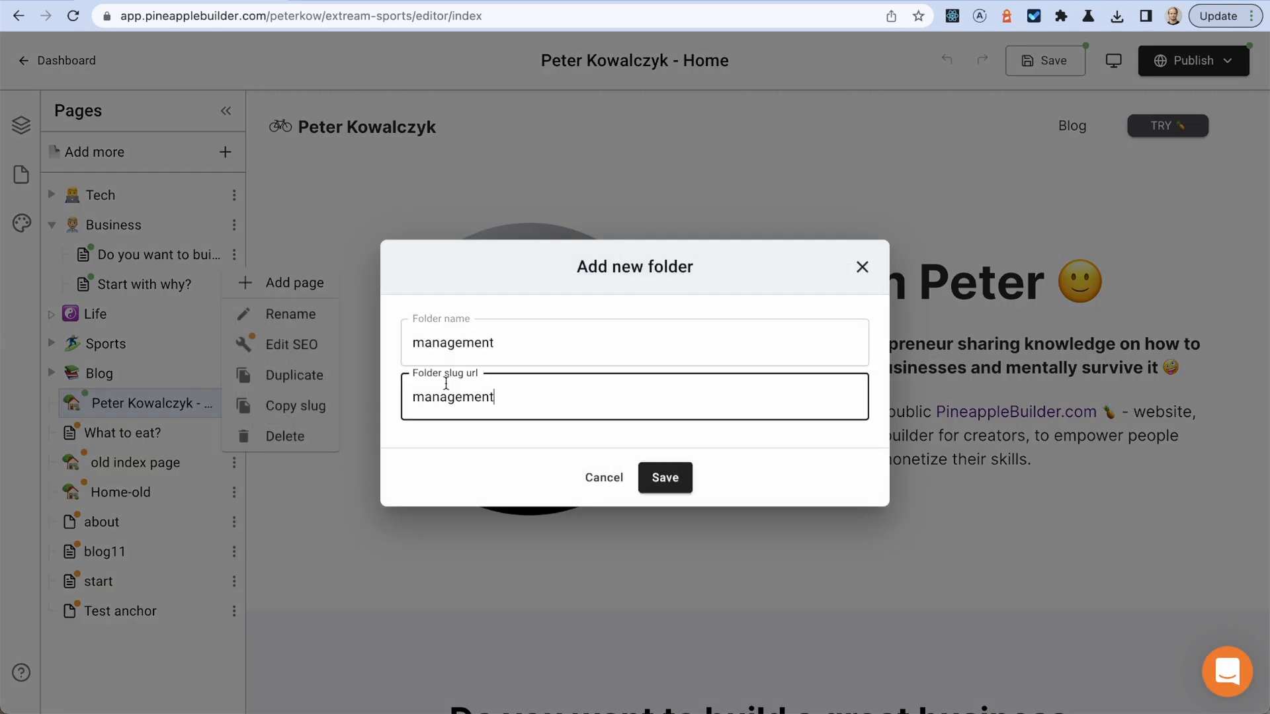
{"action": "left_click", "coordinate": [664, 476]}
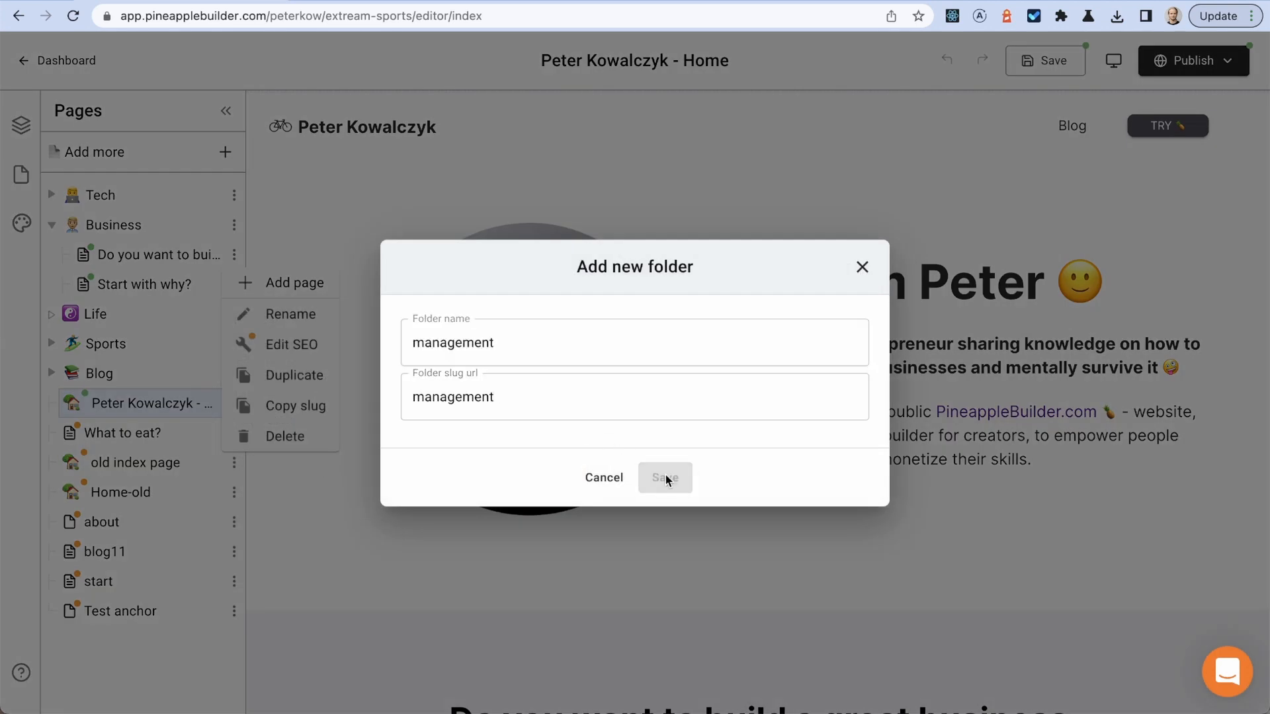
Step: Start adding a new empty page inside the management folder
{"action": "left_click", "coordinate": [234, 256]}
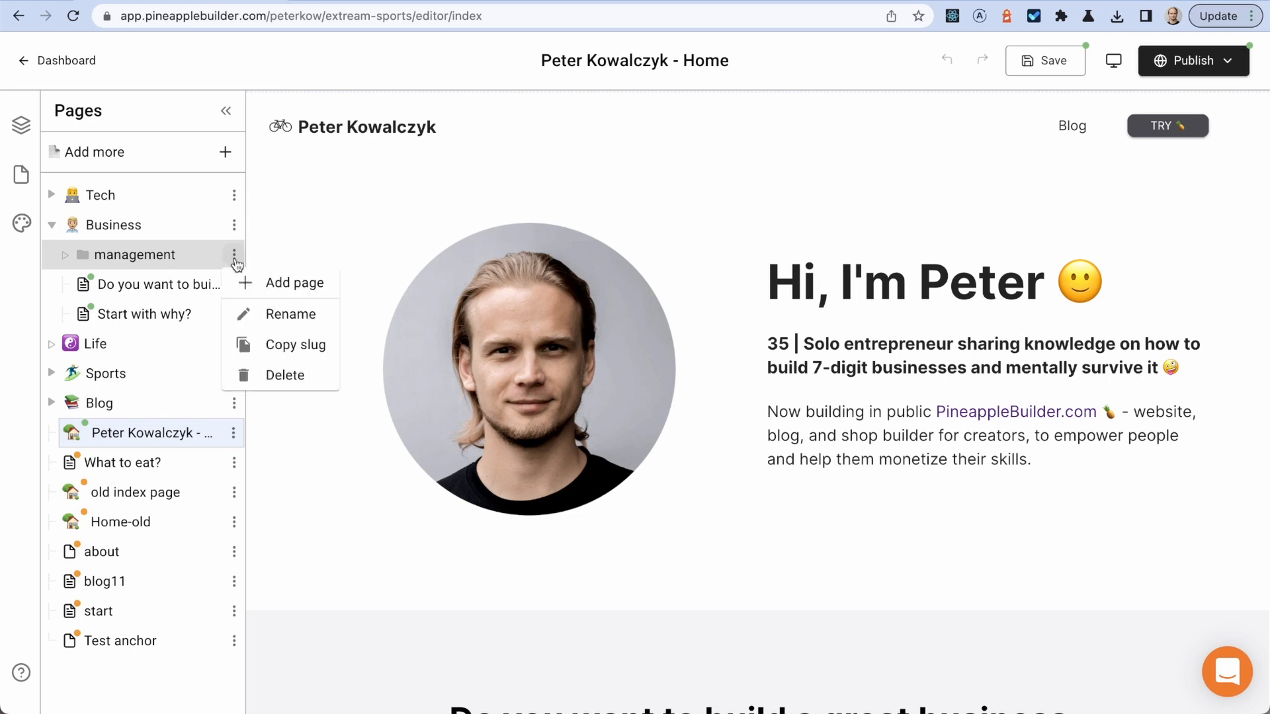
{"action": "left_click", "coordinate": [281, 284]}
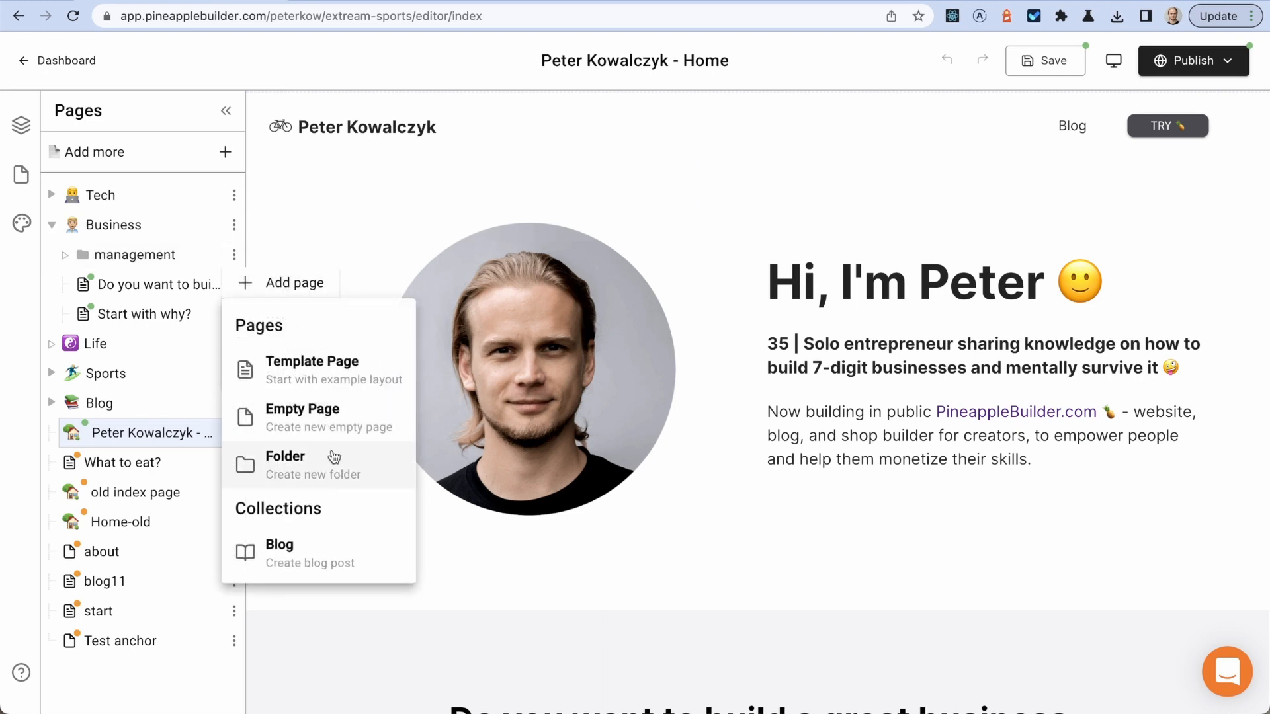
{"action": "left_click", "coordinate": [329, 415]}
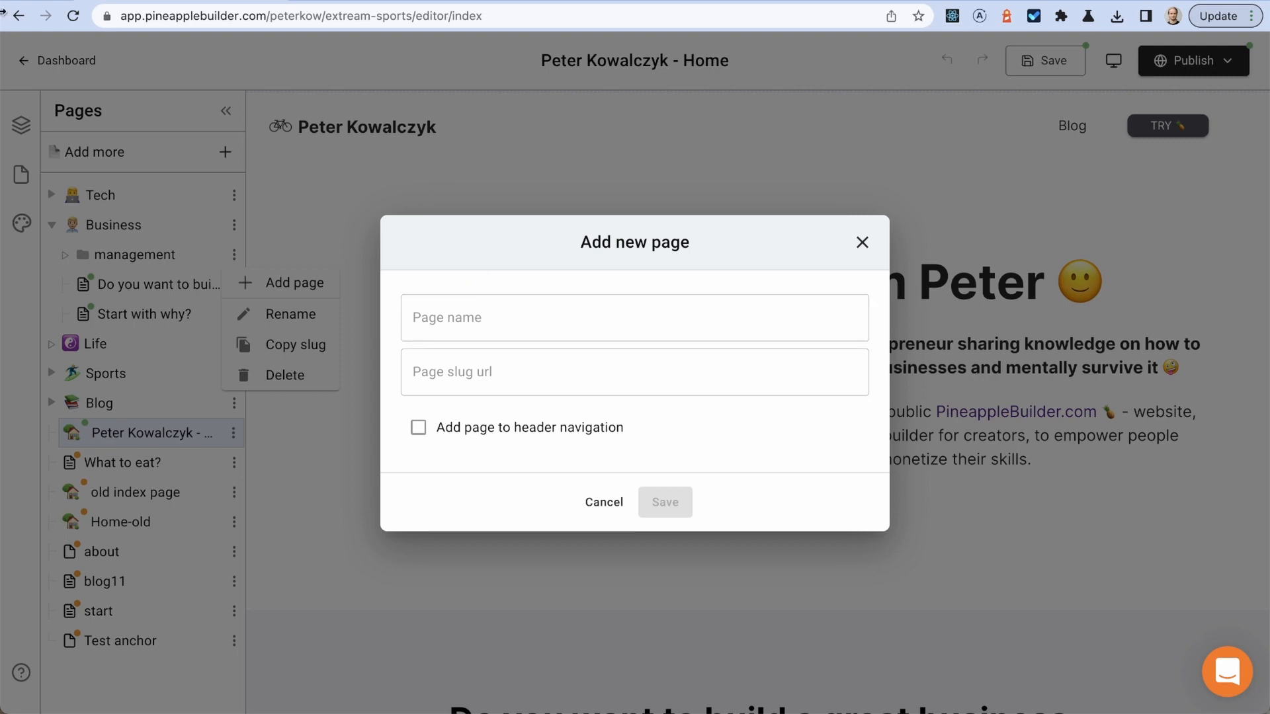
Step: Switch to the Google Docs draft and copy its document title
{"action": "left_click_drag", "start_coordinate": [0, 171], "coordinate": [37, 172]}
{"action": "left_click", "coordinate": [30, 288]}
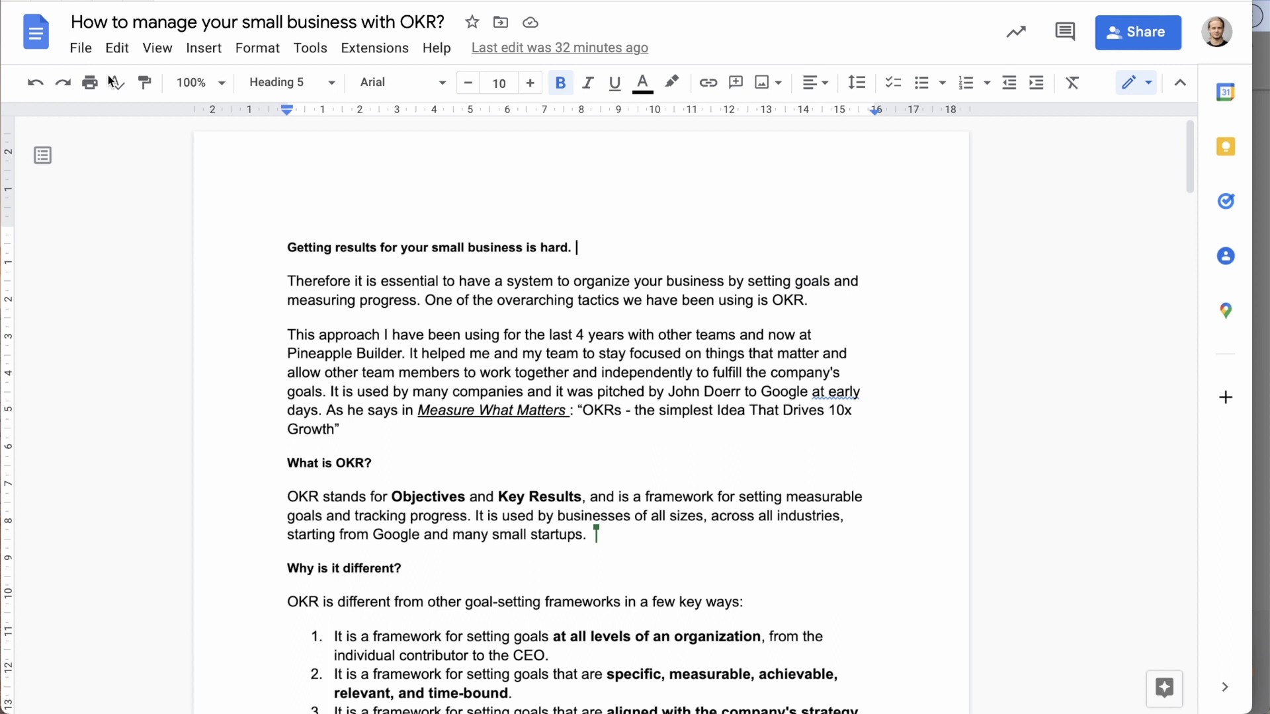
{"action": "double_click", "coordinate": [166, 23]}
{"action": "triple_click", "coordinate": [166, 26]}
{"action": "key", "text": "super+c"}
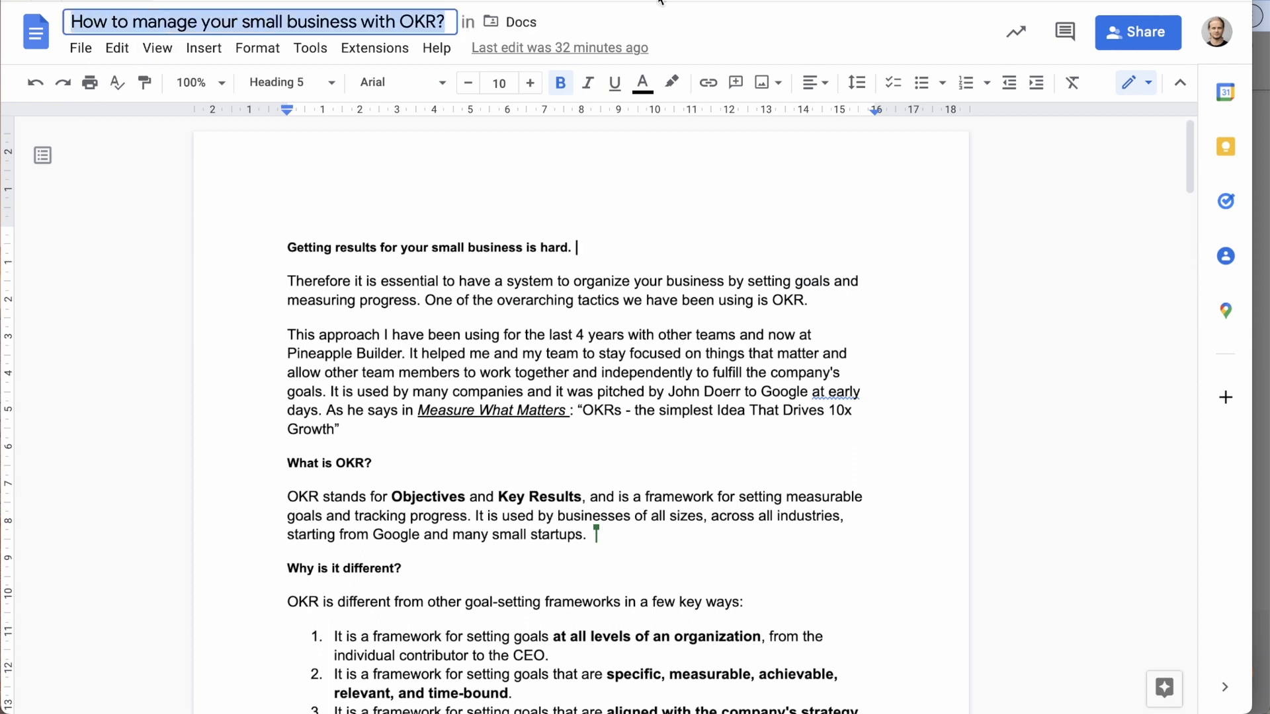
Step: In Pineapple Builder, name the page "How to manage your small business with OKR?" with slug how-to-manage-your-small-business-with-okr, and save it
{"action": "left_click", "coordinate": [1268, 102]}
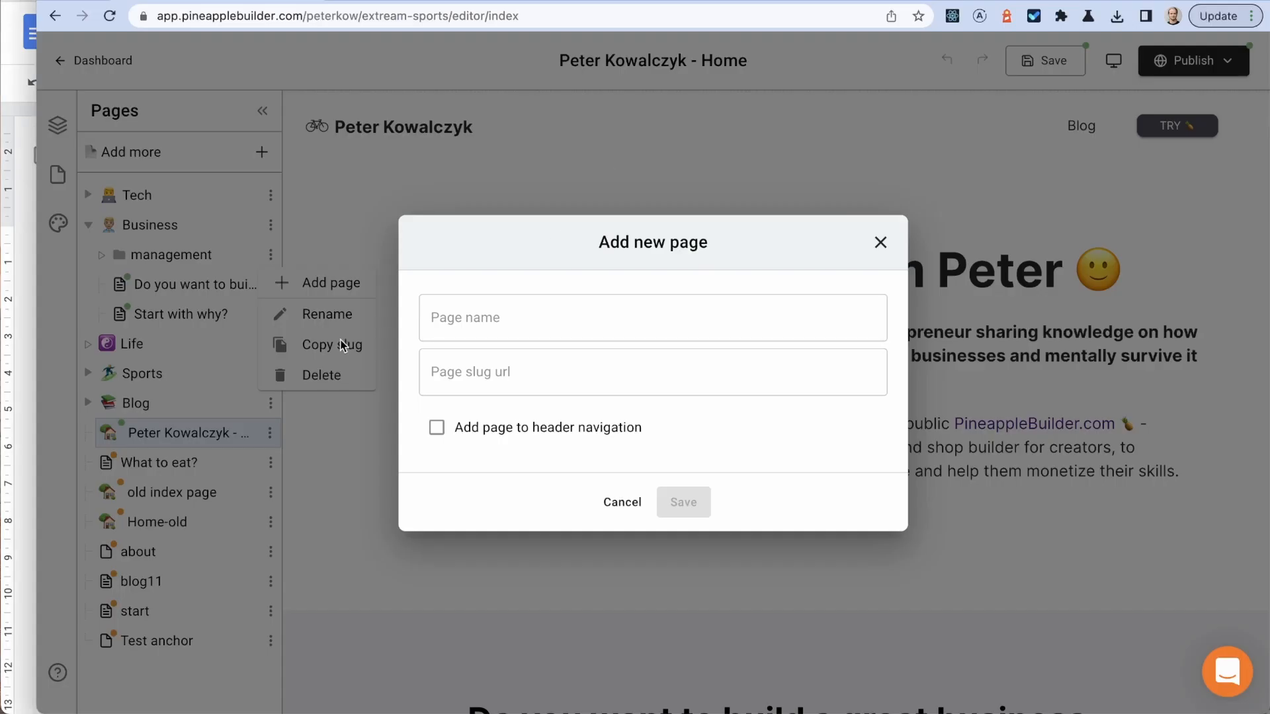
{"action": "left_click", "coordinate": [538, 311]}
{"action": "key", "text": "super+v"}
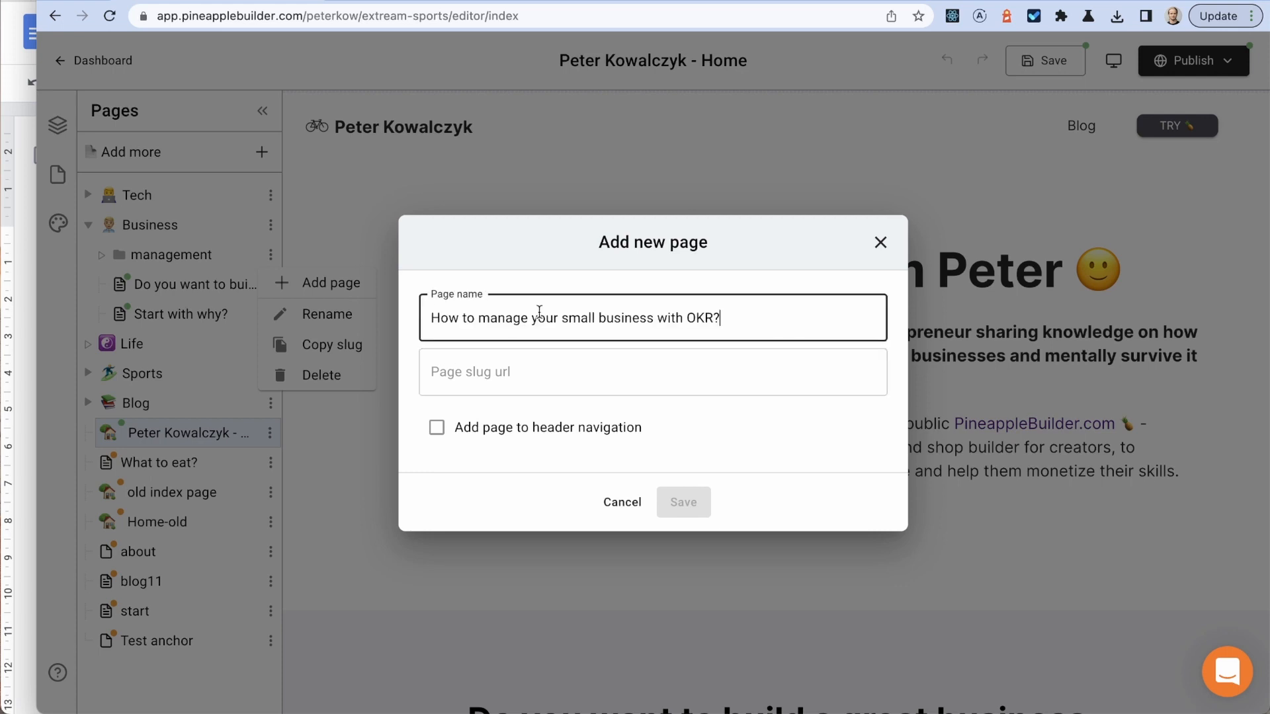
{"action": "left_click", "coordinate": [547, 366]}
{"action": "type", "text": "how-to-manage-your-small-business-with-okr?"}
{"action": "key", "text": "BackSpace"}
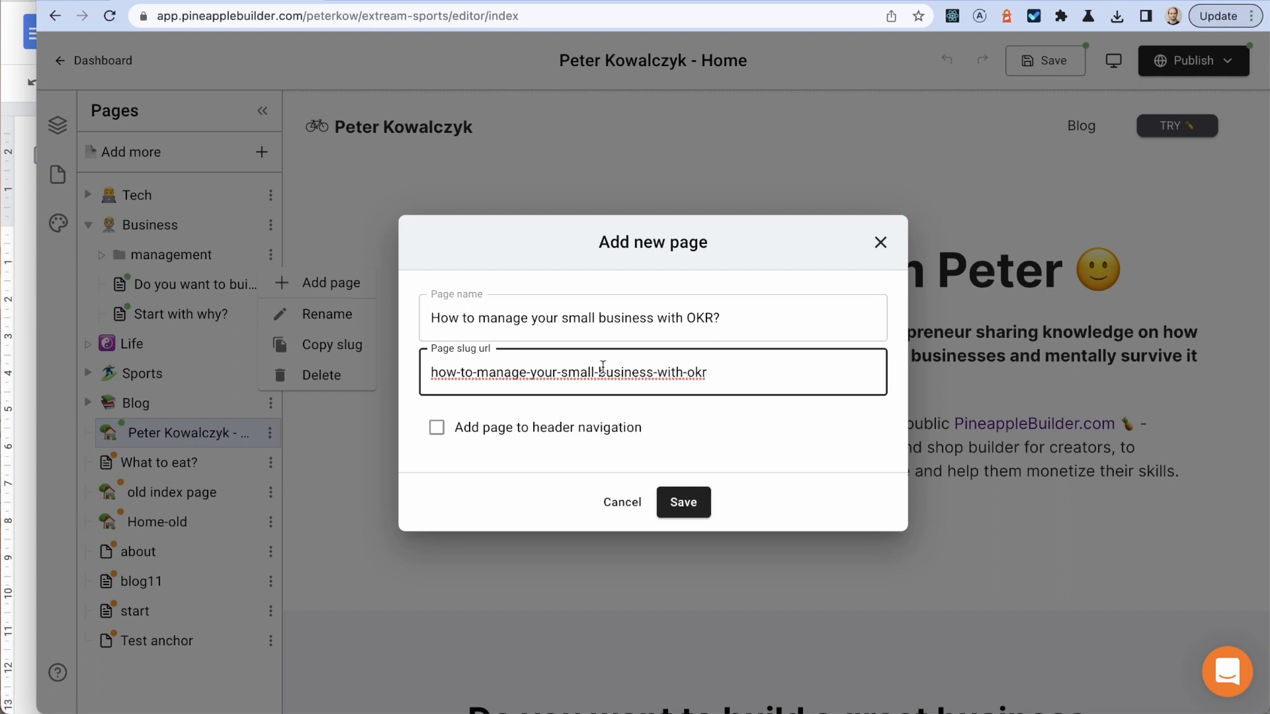
{"action": "left_click", "coordinate": [694, 513]}
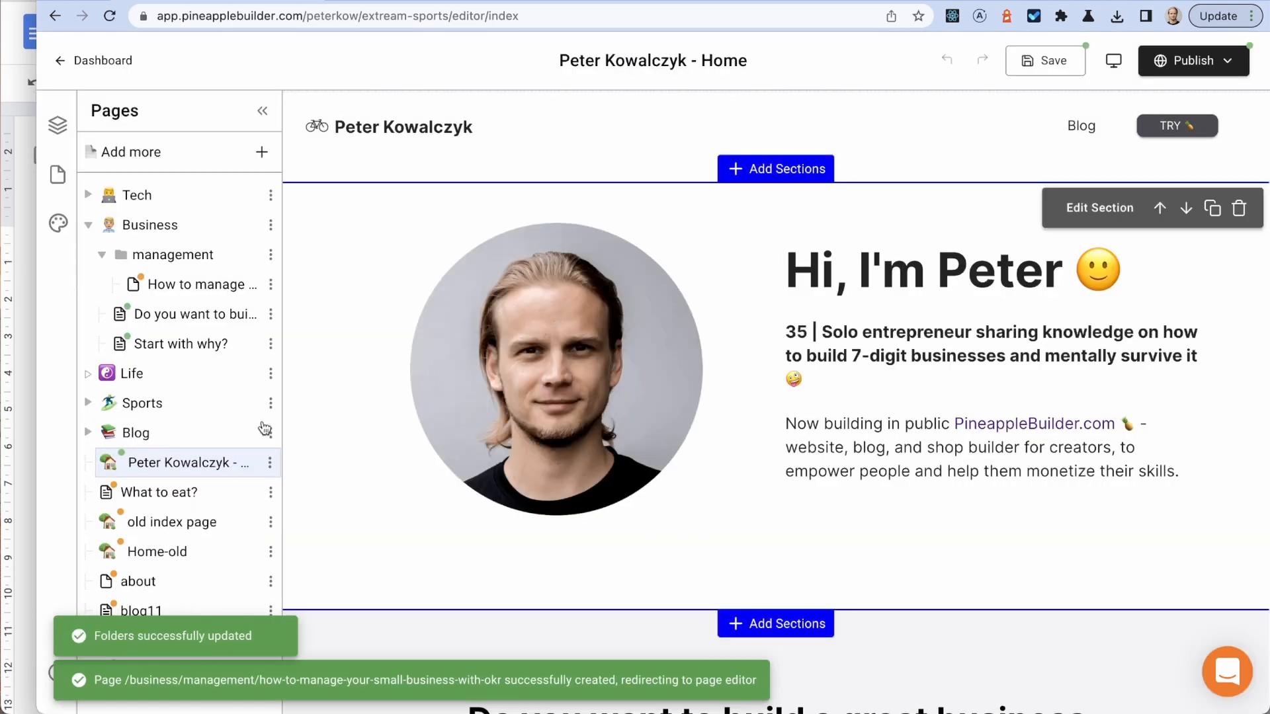
Step: Open the new OKR page from the management folder for editing and hide the page list
{"action": "left_click", "coordinate": [192, 291]}
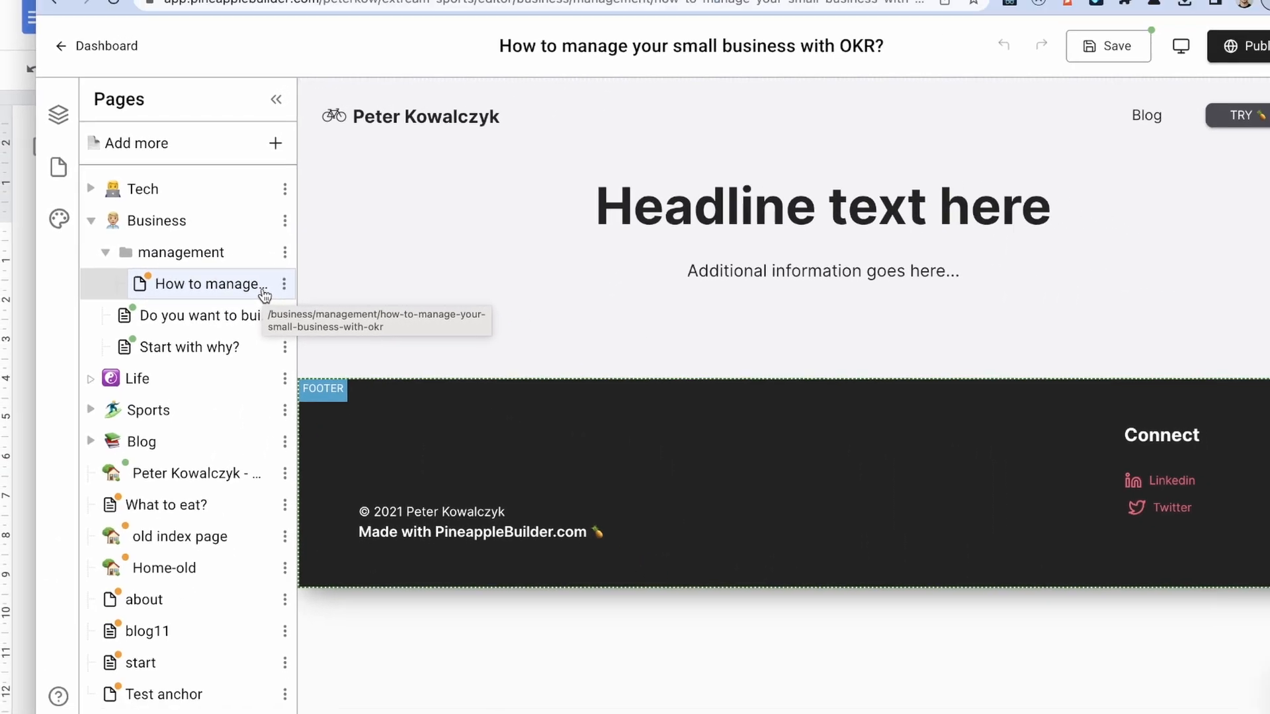
{"action": "left_click", "coordinate": [88, 225]}
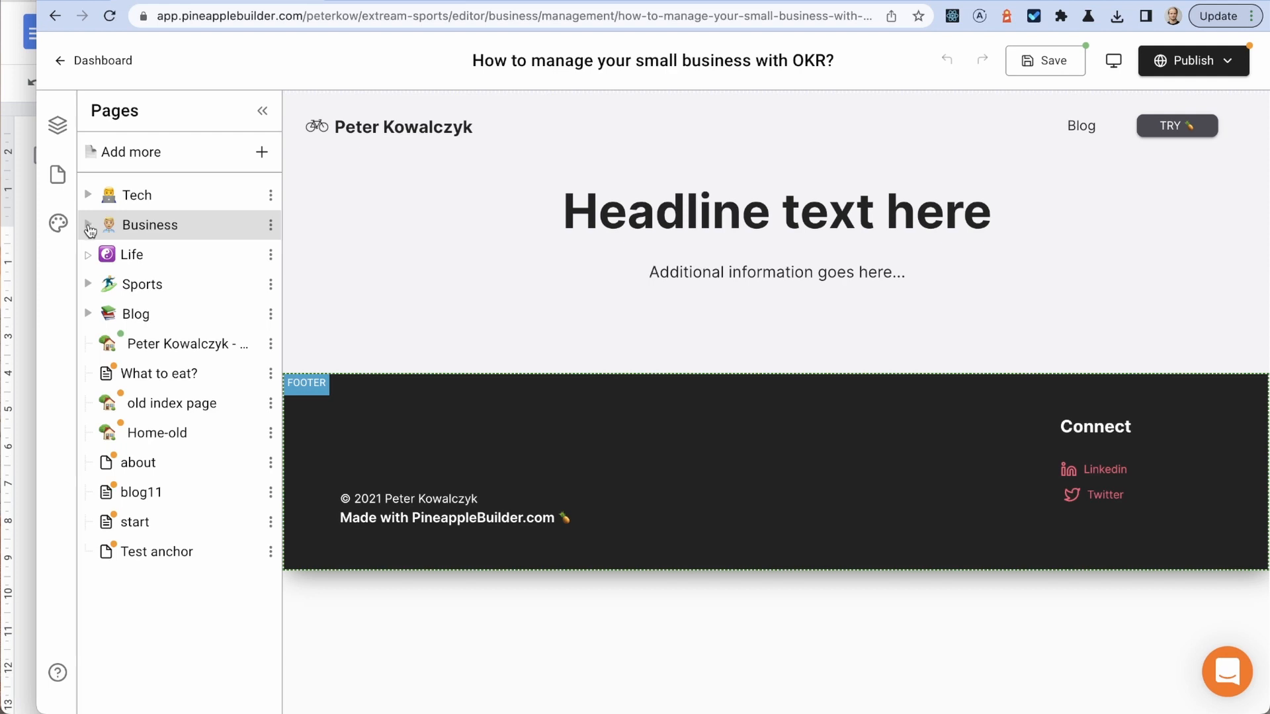
{"action": "left_click", "coordinate": [88, 225]}
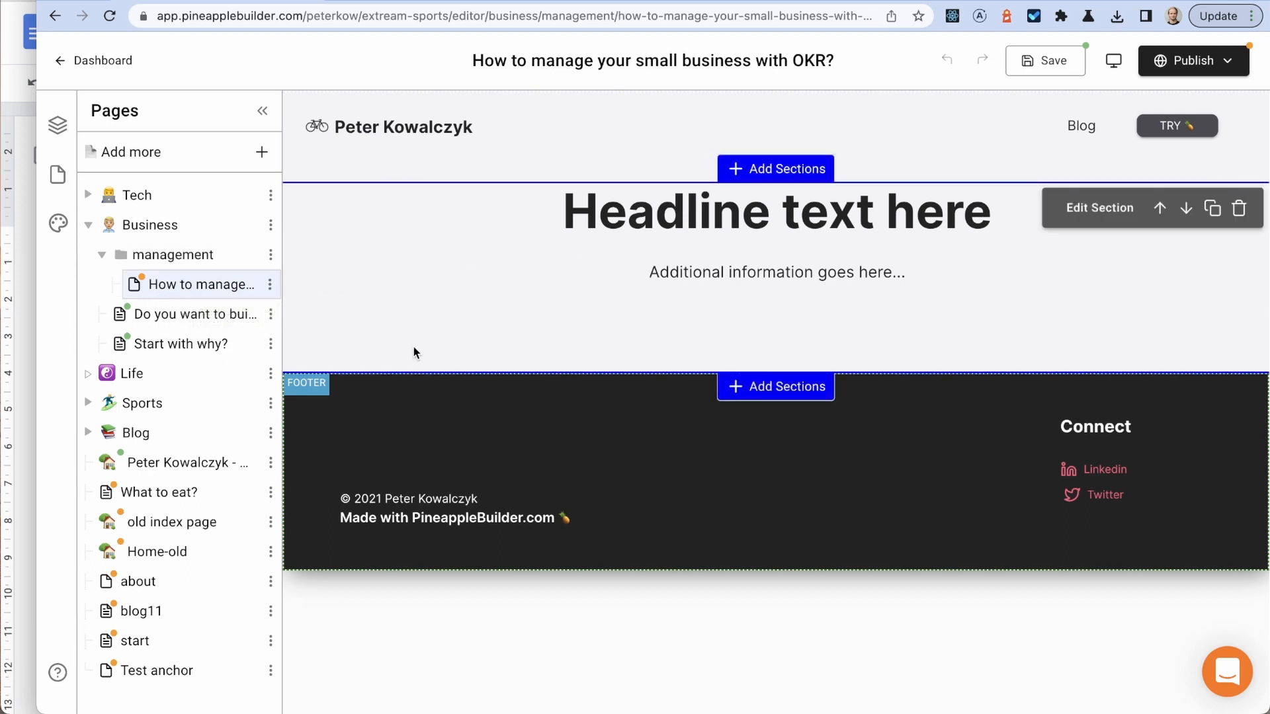
{"action": "left_click", "coordinate": [264, 113]}
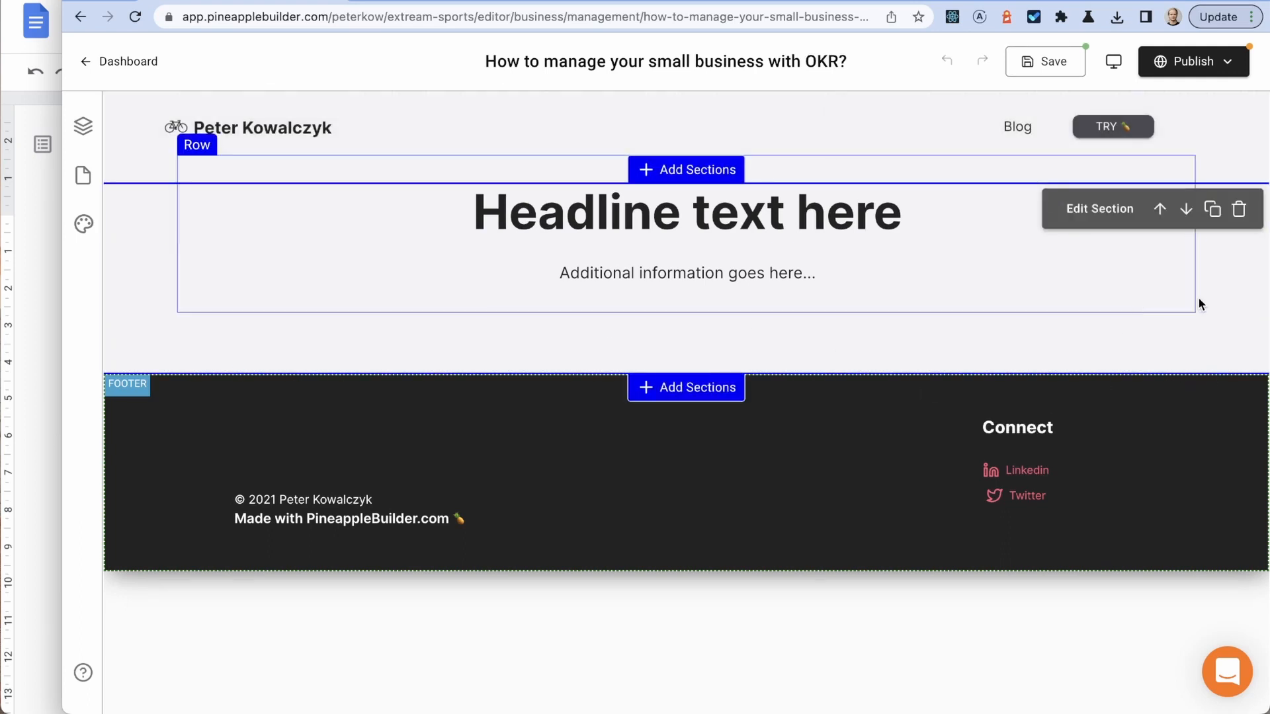
Step: Duplicate the "Headline text here" section above the footer
{"action": "left_click", "coordinate": [1212, 210]}
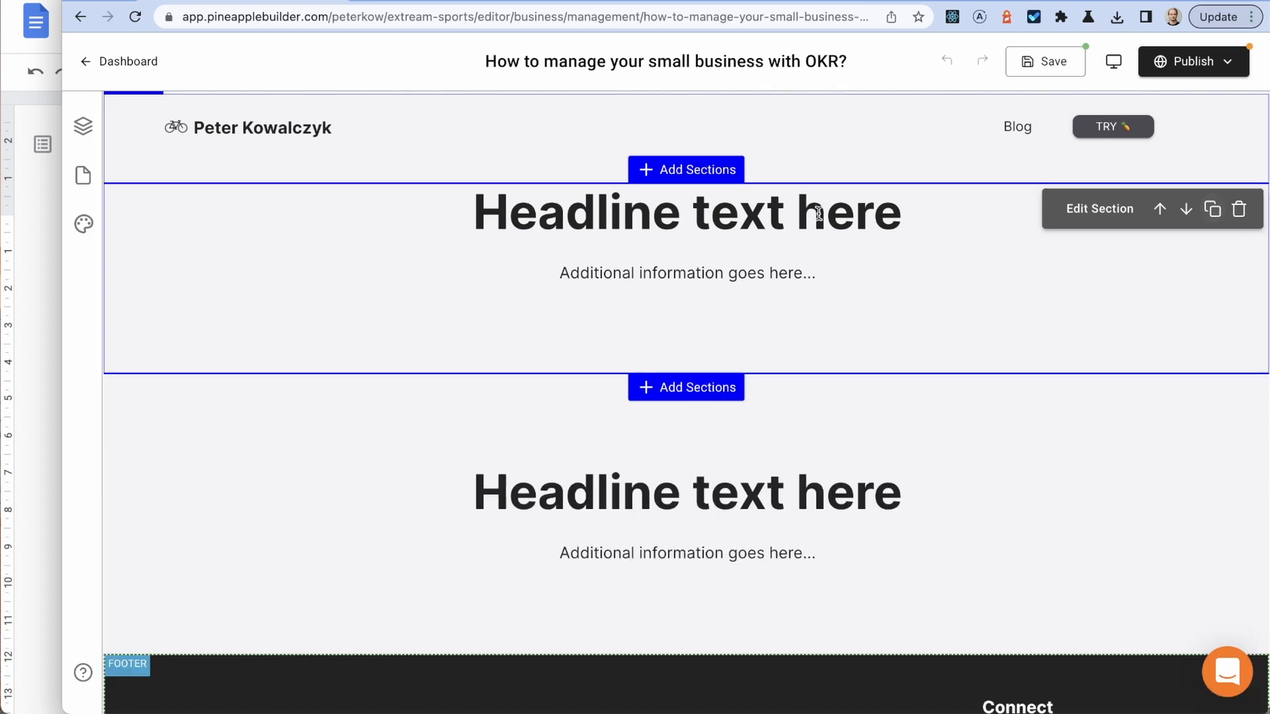
{"action": "scroll", "coordinate": [694, 263], "scroll_direction": "down", "scroll_amount": 3}
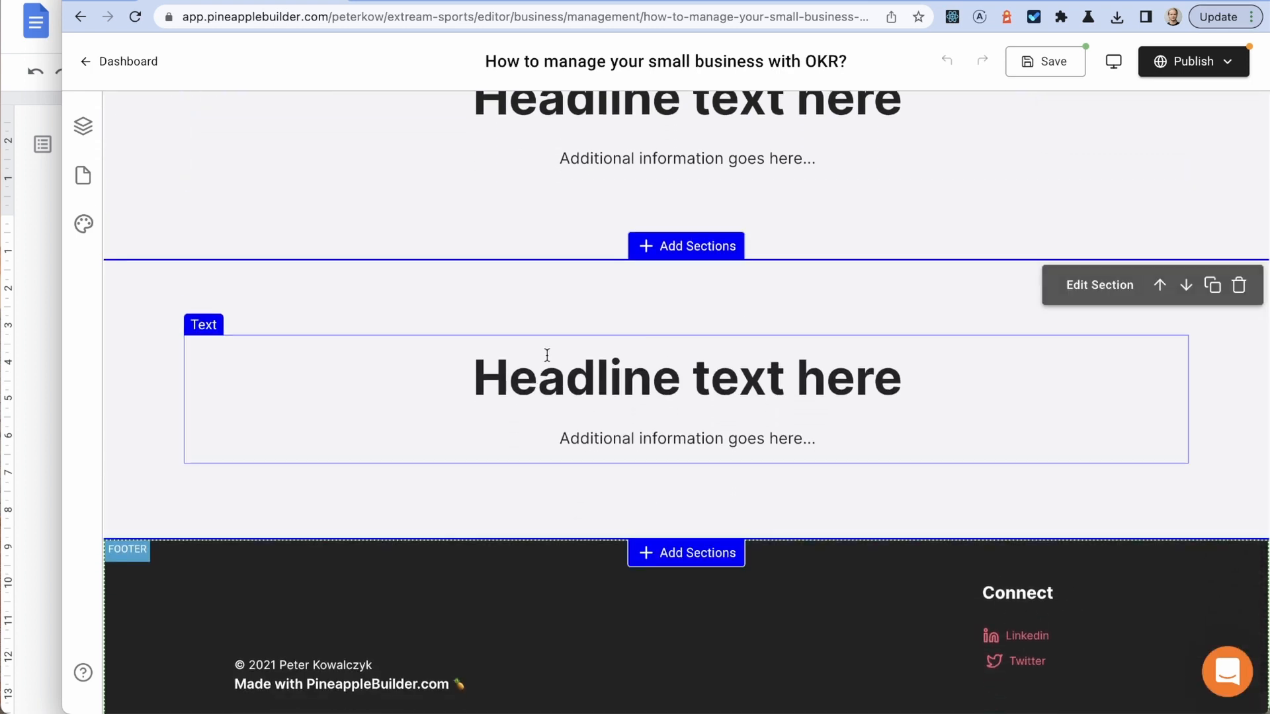
Step: In the Google Docs draft, copy the article text from "Getting results for your small business is hard." through the third numbered point
{"action": "left_click", "coordinate": [629, 369]}
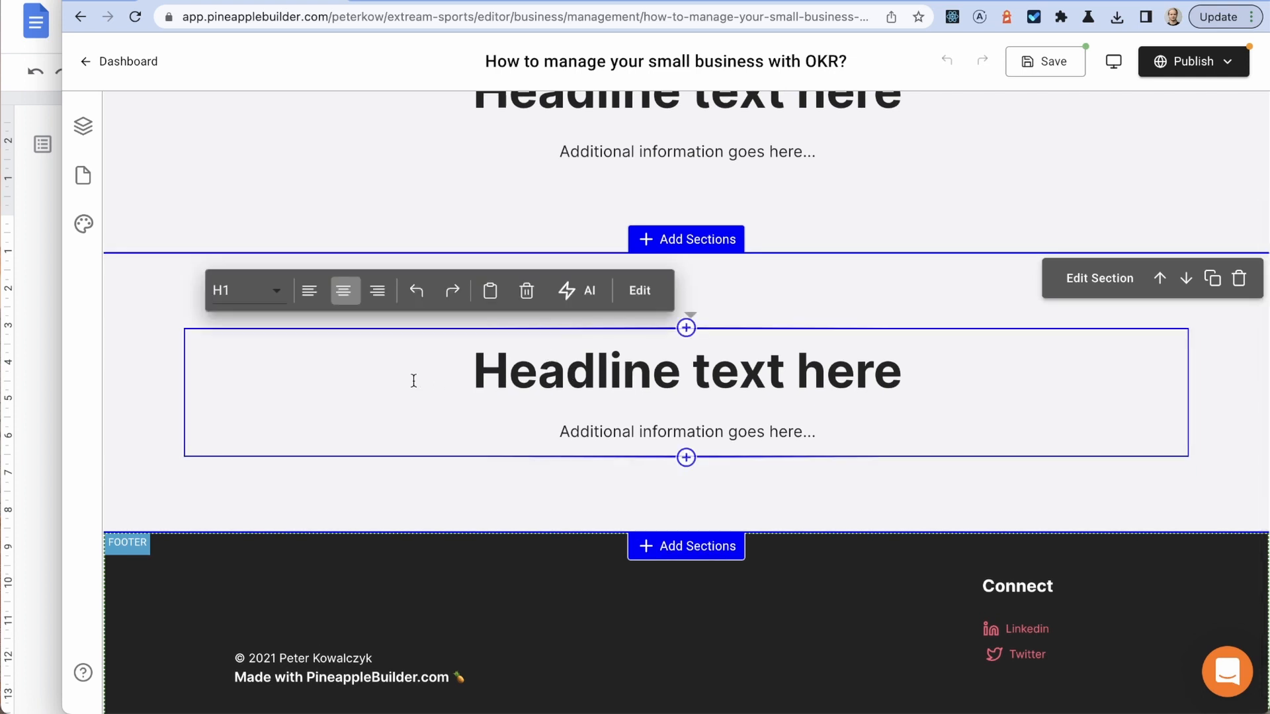
{"action": "left_click", "coordinate": [24, 285]}
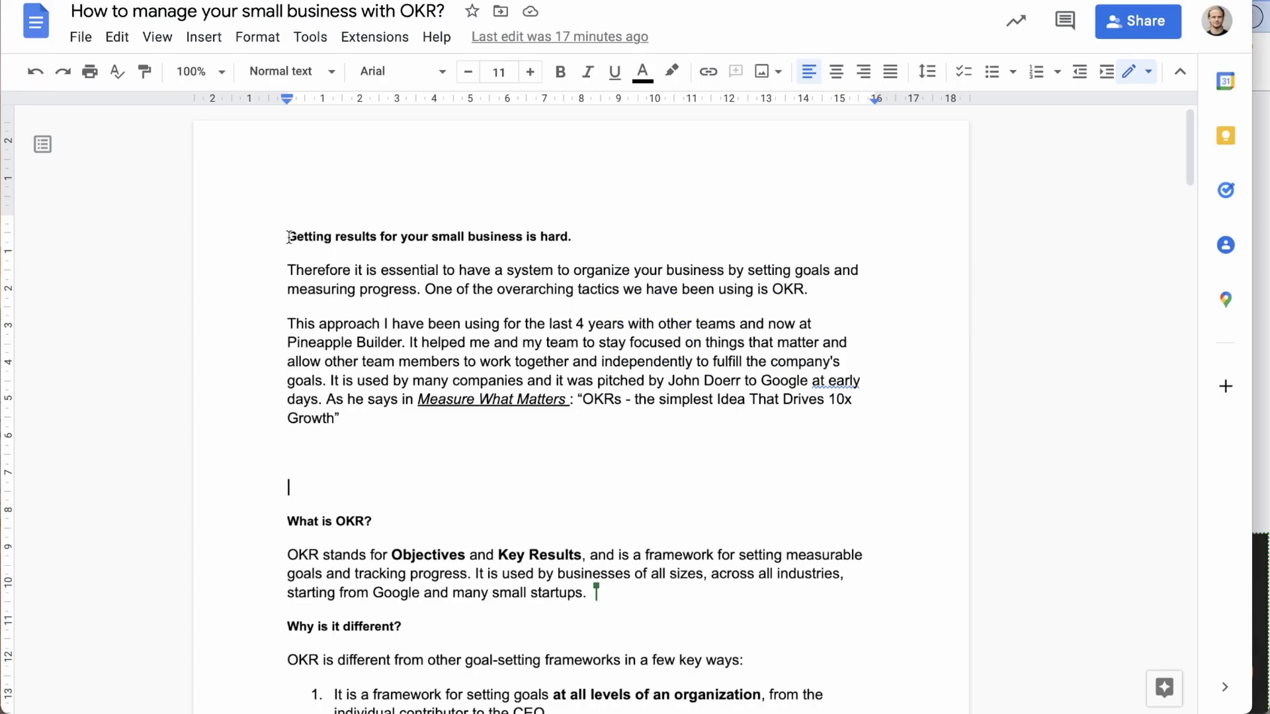
{"action": "left_click_drag", "start_coordinate": [288, 237], "coordinate": [881, 360]}
{"action": "scroll", "coordinate": [414, 510], "scroll_direction": "down", "scroll_amount": 5}
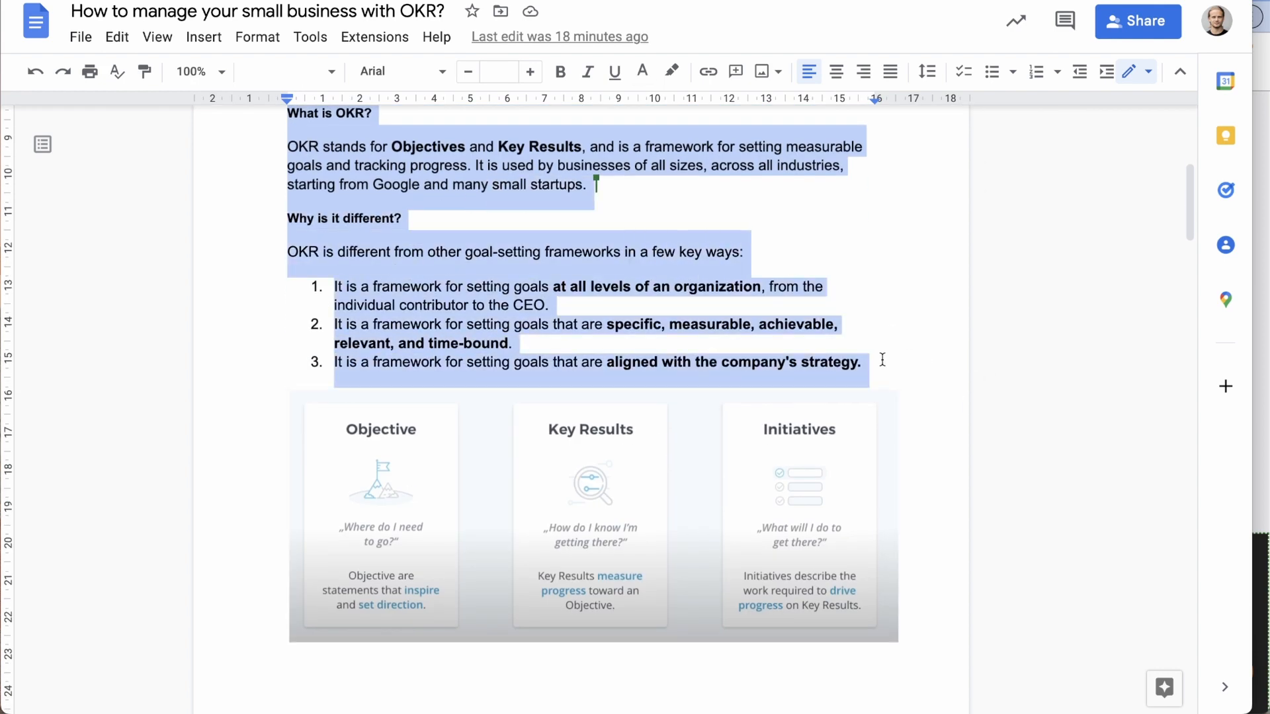
Step: Back in Pineapple Builder, replace the placeholder headline and text of the section above the footer with the copied article text
{"action": "left_click", "coordinate": [1268, 222]}
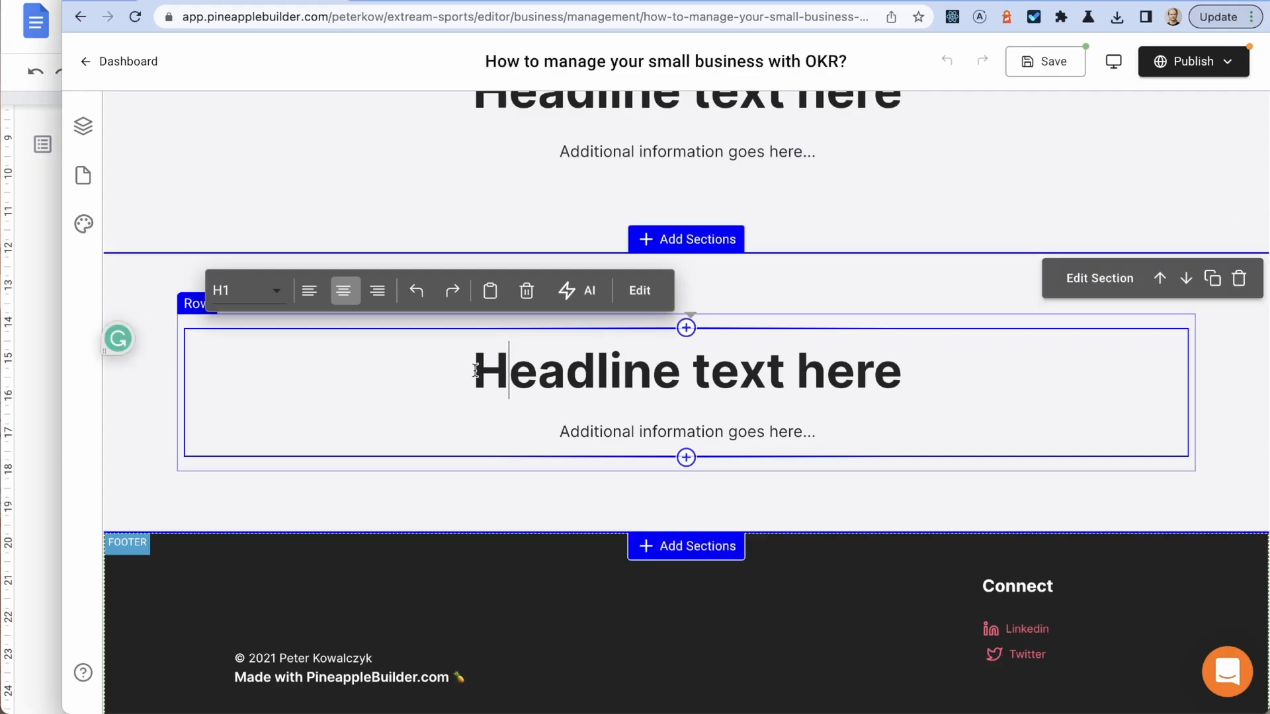
{"action": "left_click_drag", "start_coordinate": [475, 370], "coordinate": [820, 438]}
{"action": "key", "text": "BackSpace"}
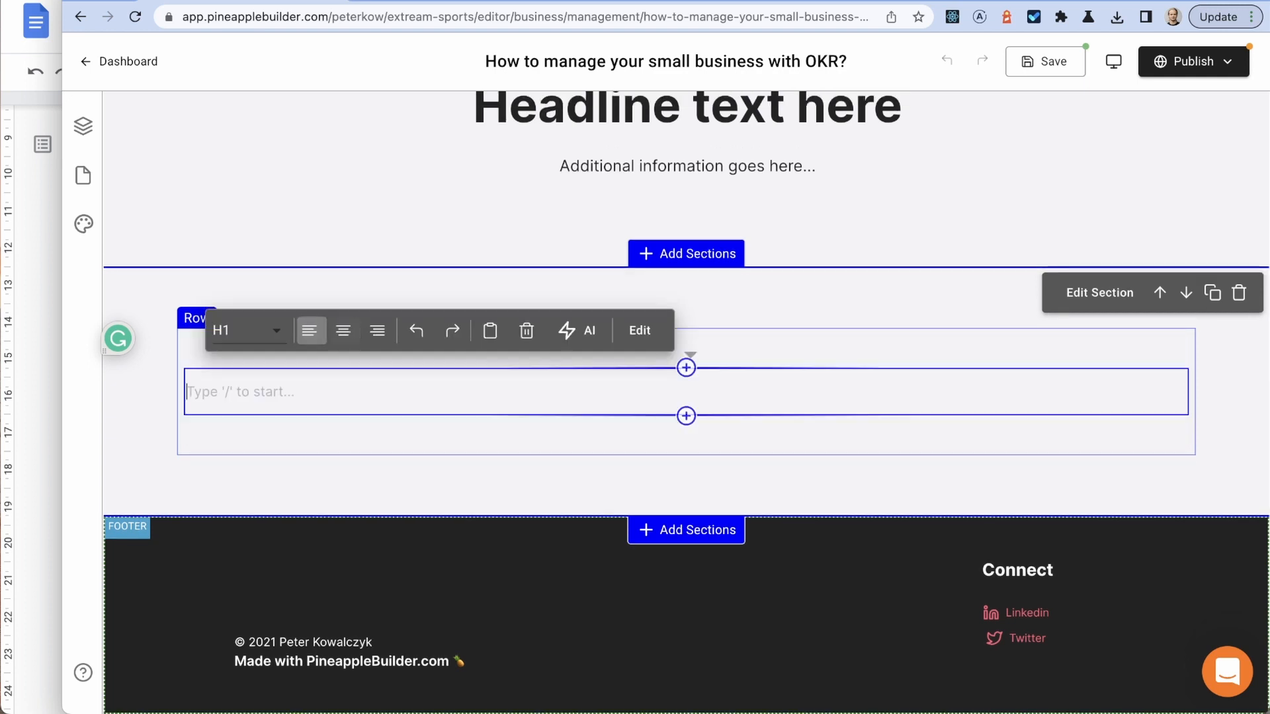
{"action": "key", "text": "ctrl+v"}
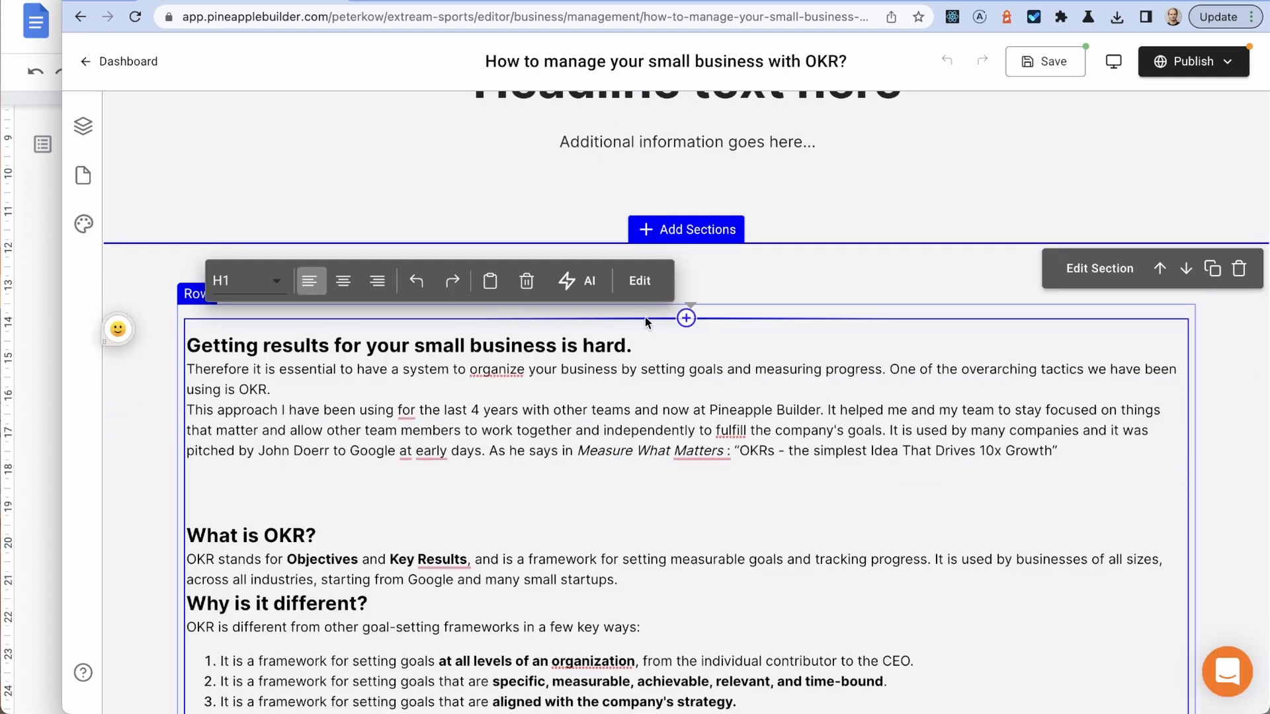
Step: Insert a blank line after the heading "Getting results for your small business is hard." and another after the first paragraph
{"action": "left_click", "coordinate": [649, 347]}
{"action": "key", "text": "Return"}
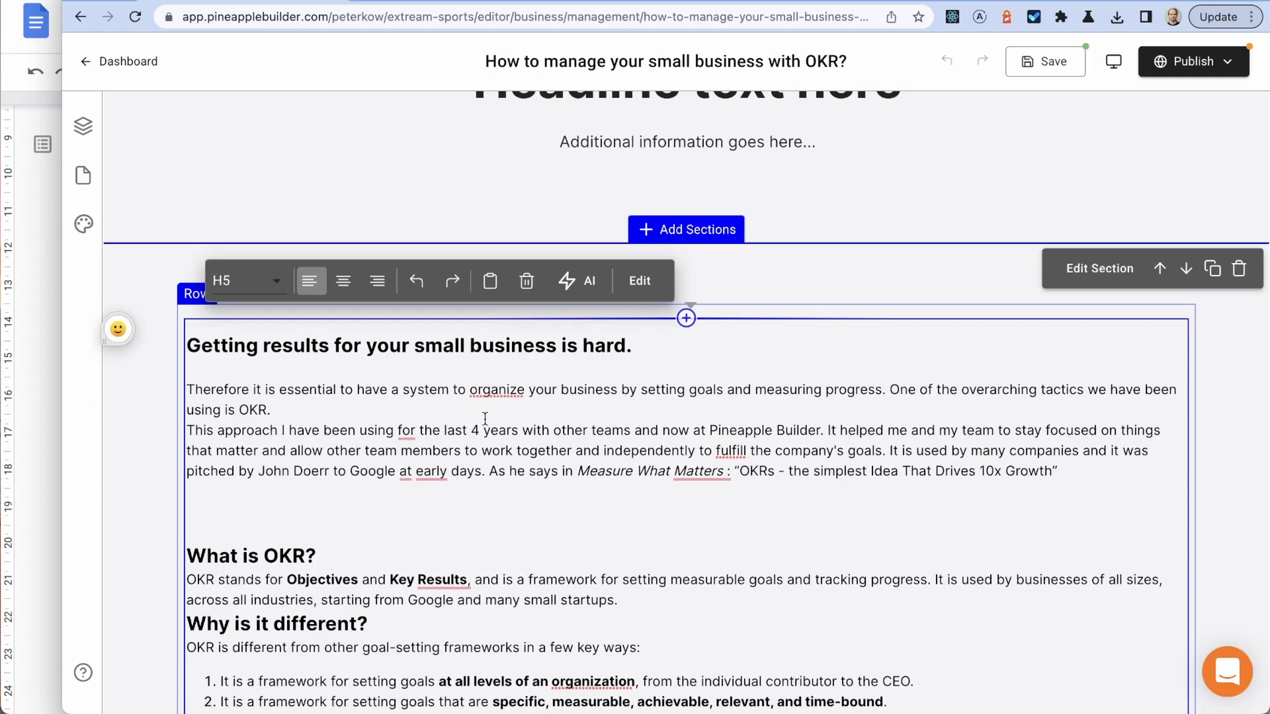
{"action": "scroll", "coordinate": [298, 496], "scroll_direction": "down", "scroll_amount": 1}
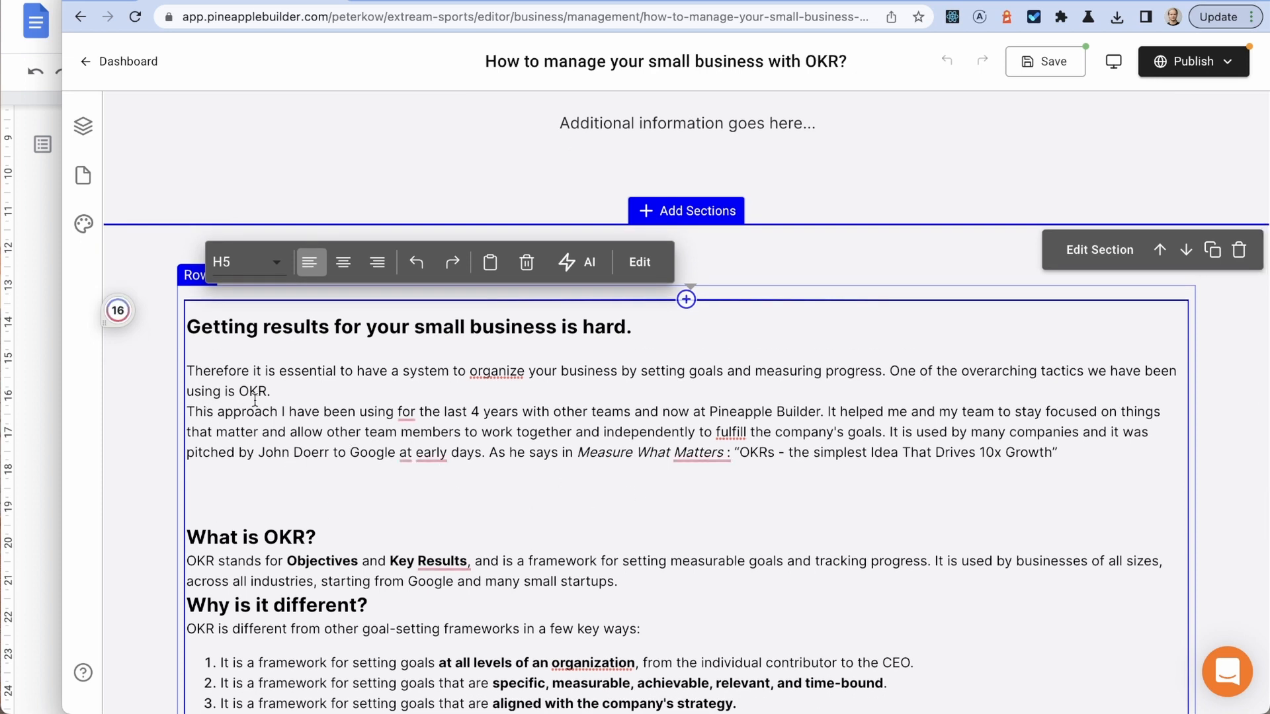
{"action": "key", "text": "Return"}
{"action": "scroll", "coordinate": [419, 377], "scroll_direction": "down", "scroll_amount": 1}
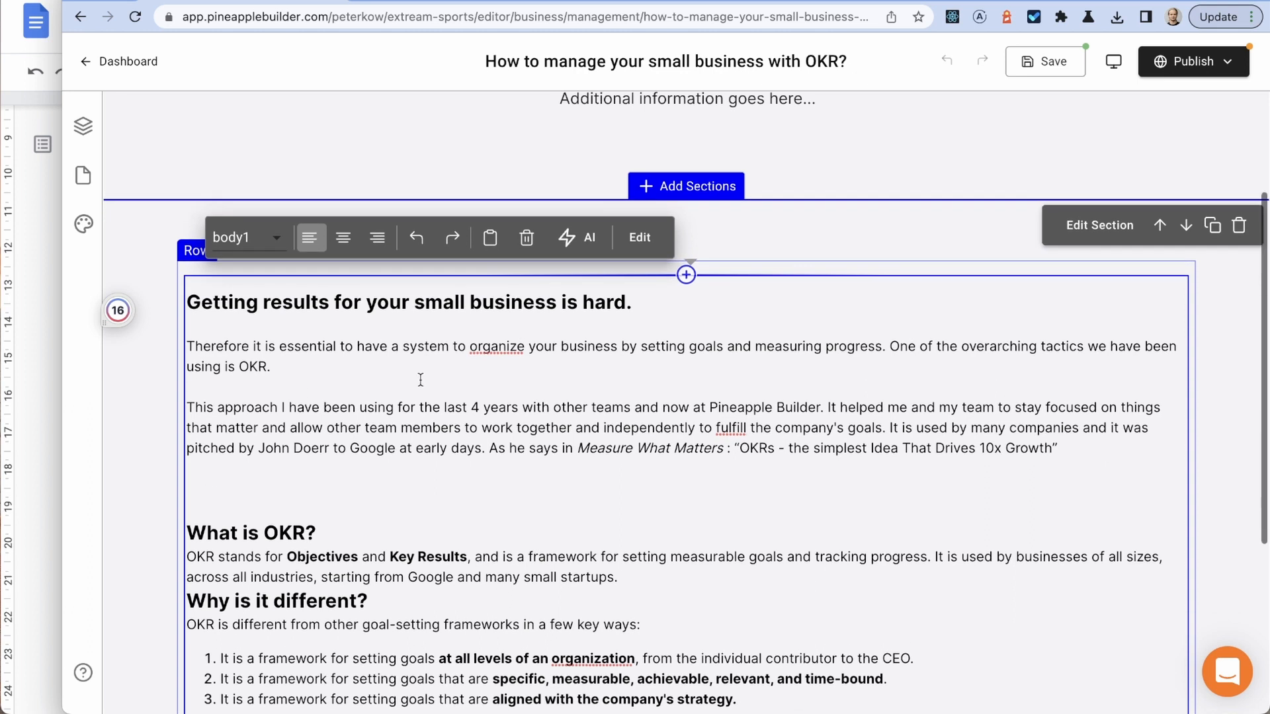
{"action": "scroll", "coordinate": [671, 450], "scroll_direction": "down", "scroll_amount": 1}
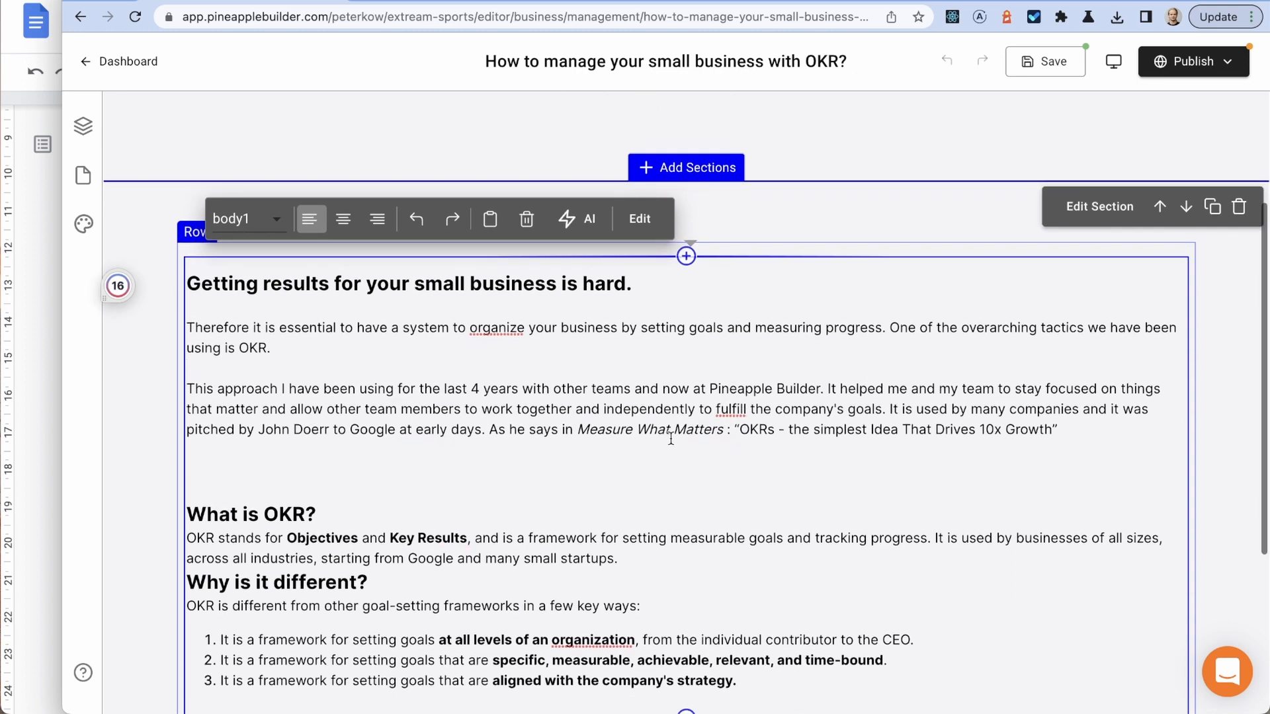
{"action": "scroll", "coordinate": [531, 400], "scroll_direction": "down", "scroll_amount": 1}
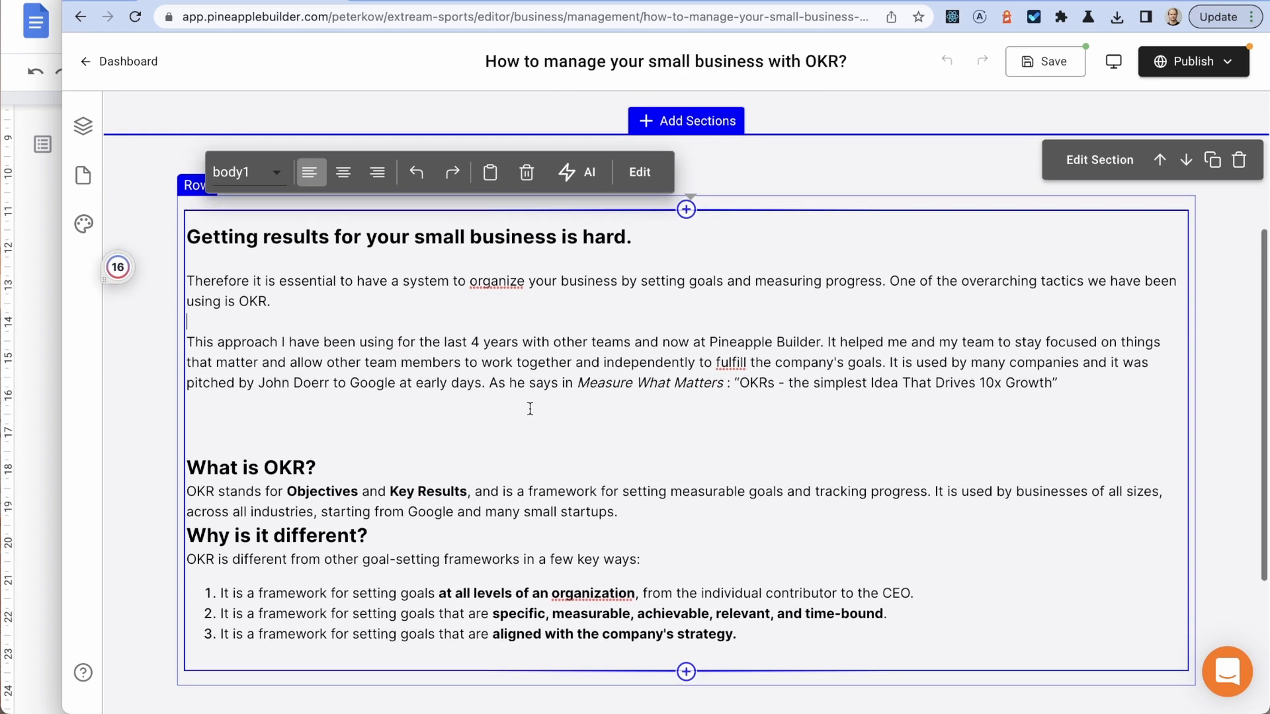
Step: Set the article text column's tablet size to 10 and desktop size to 8
{"action": "left_click", "coordinate": [640, 171]}
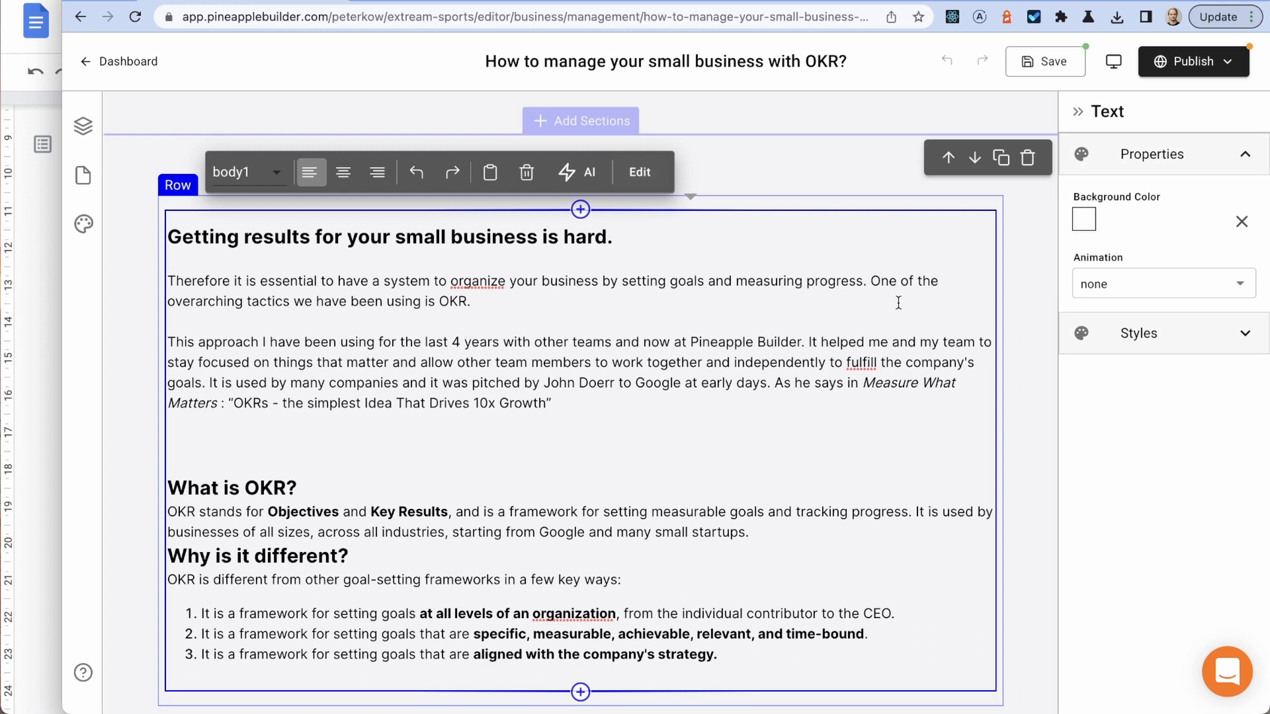
{"action": "left_click", "coordinate": [1137, 154]}
{"action": "left_click", "coordinate": [1236, 162]}
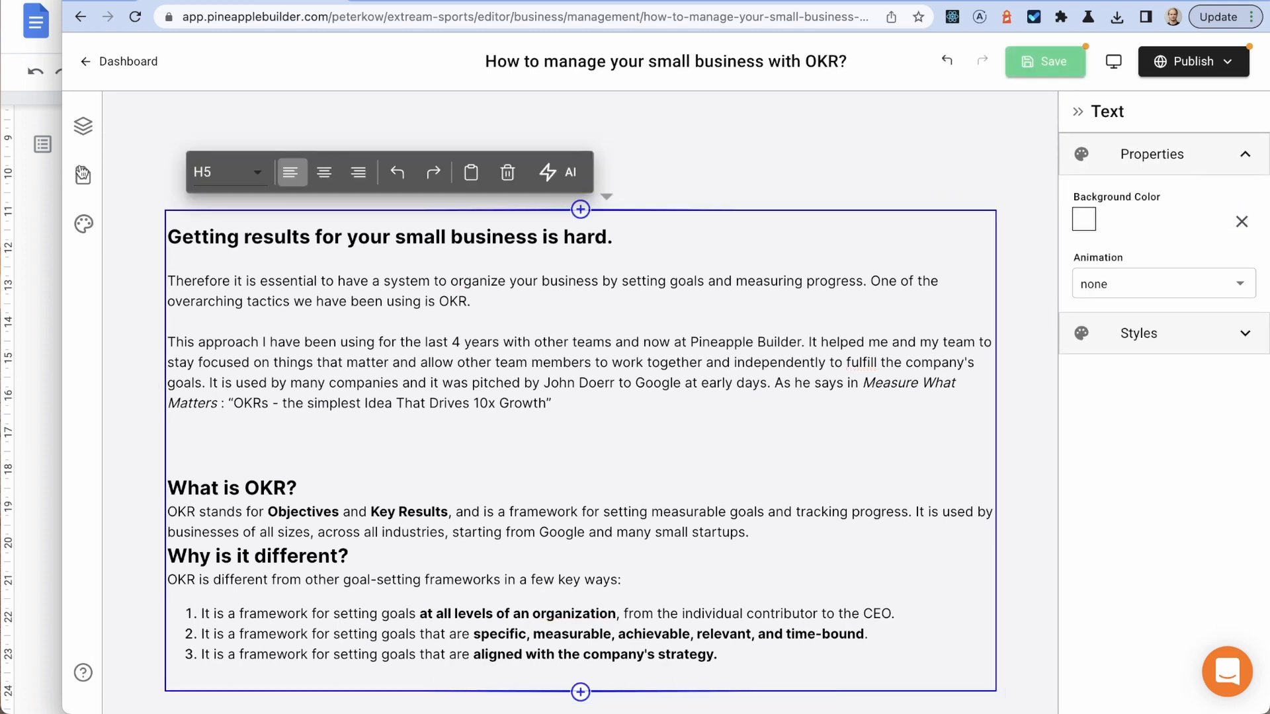
{"action": "left_click", "coordinate": [83, 126]}
{"action": "left_click", "coordinate": [142, 191]}
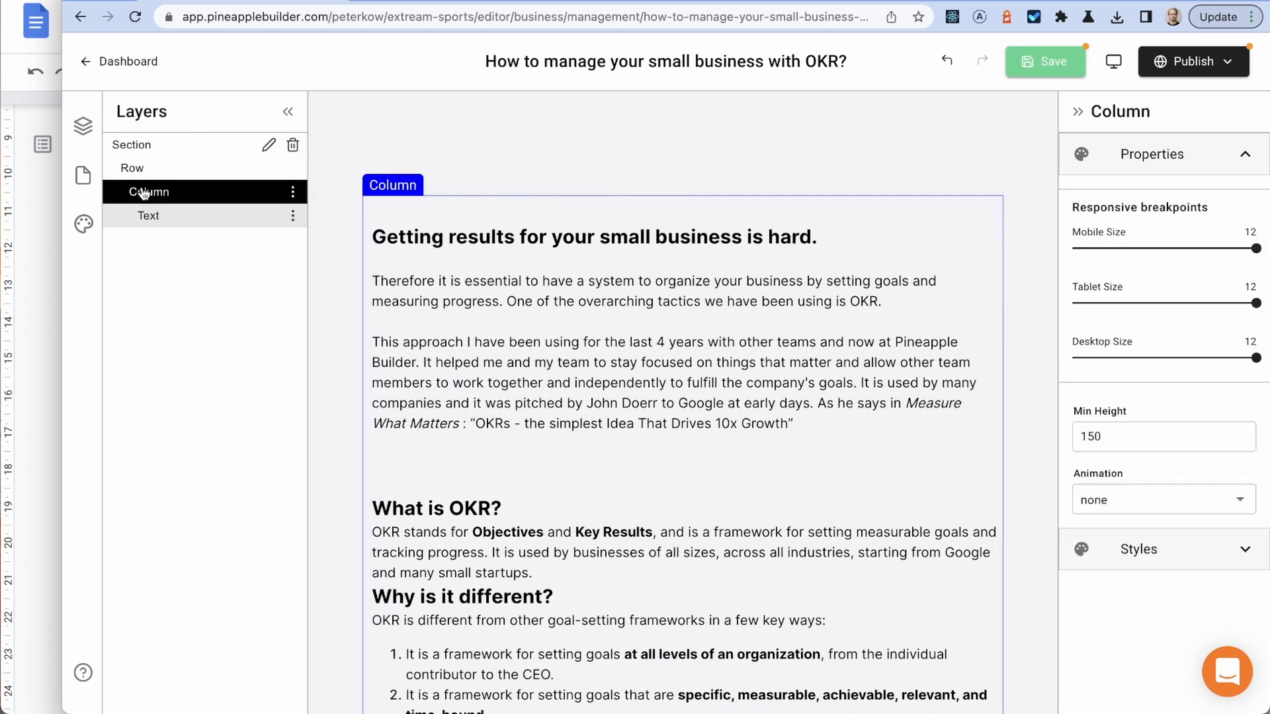
{"action": "left_click", "coordinate": [1210, 359]}
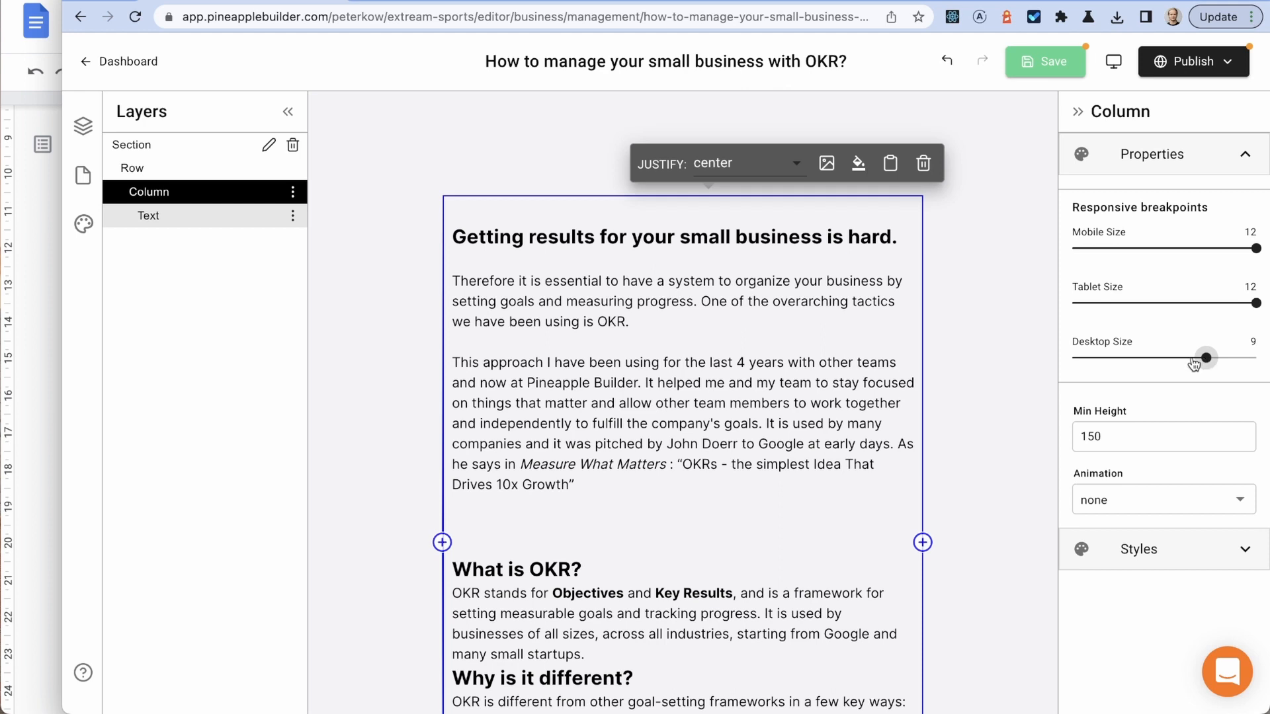
{"action": "left_click", "coordinate": [1222, 304]}
{"action": "left_click", "coordinate": [287, 111]}
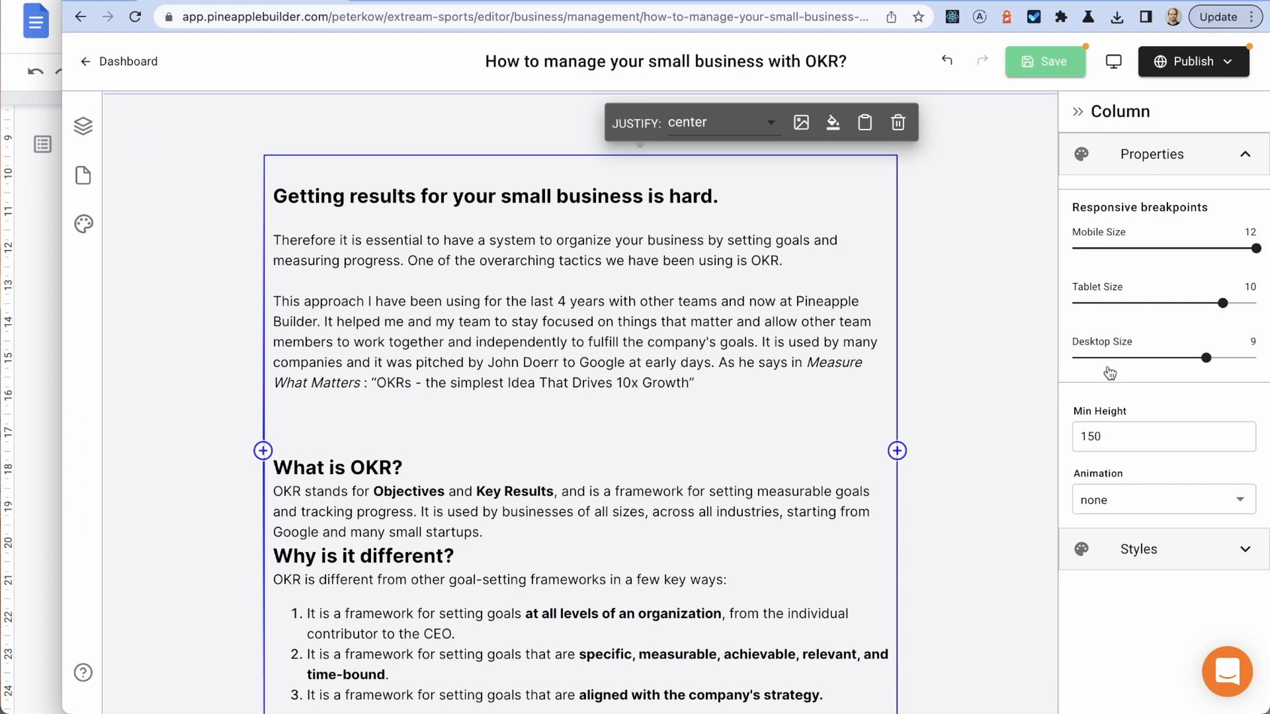
{"action": "left_click", "coordinate": [1190, 358]}
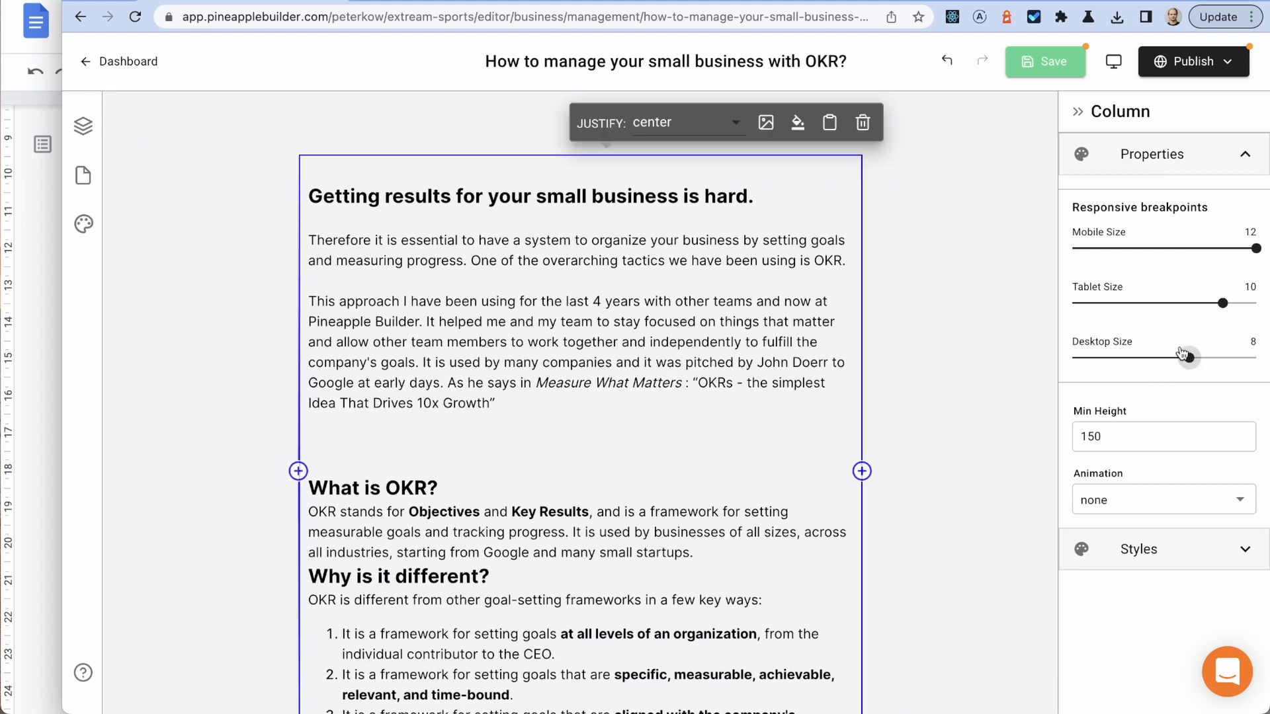
Step: Insert a blank line below the "What is OKR?" heading and one above "Why is it different?"
{"action": "scroll", "coordinate": [595, 410], "scroll_direction": "up", "scroll_amount": 1}
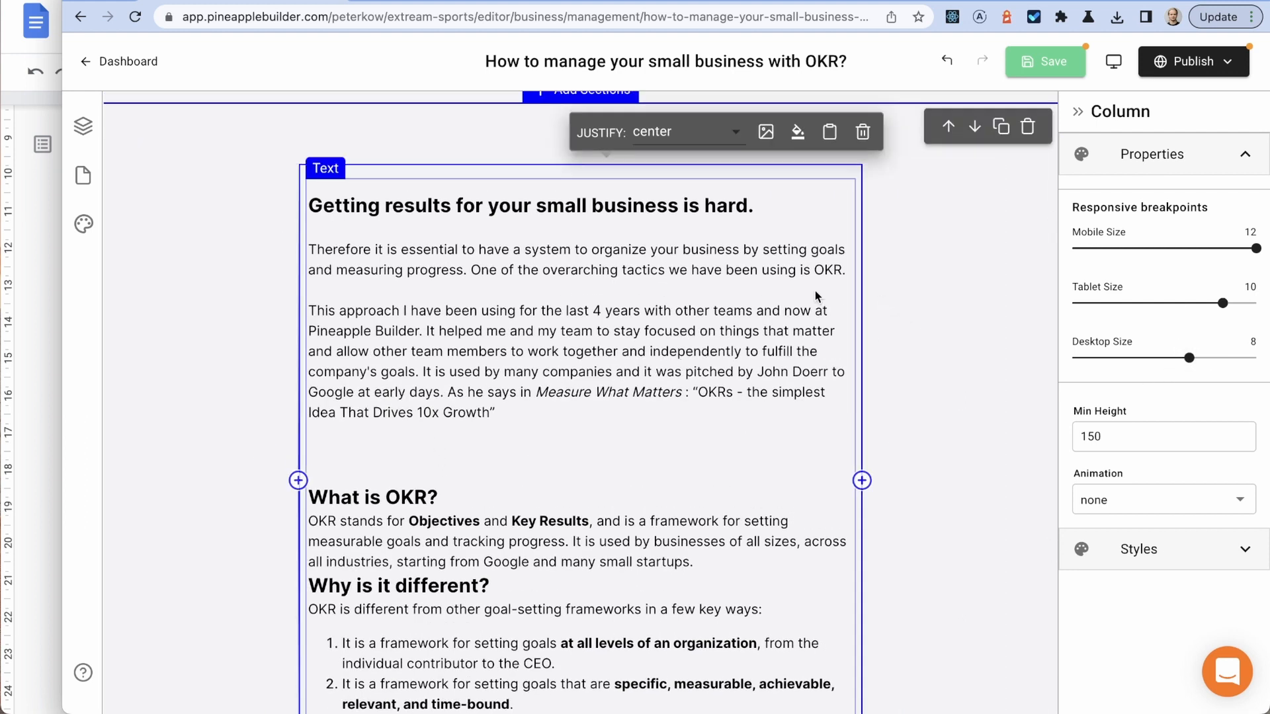
{"action": "left_click", "coordinate": [428, 470]}
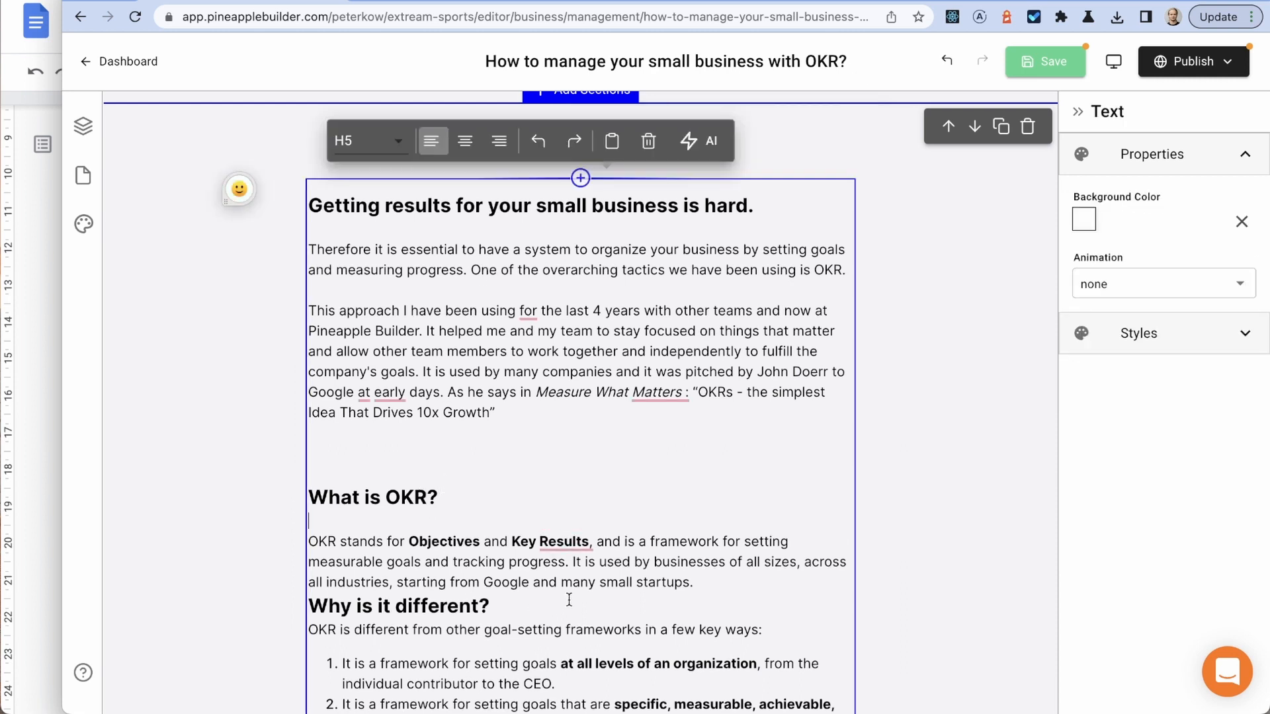
{"action": "key", "text": "Return"}
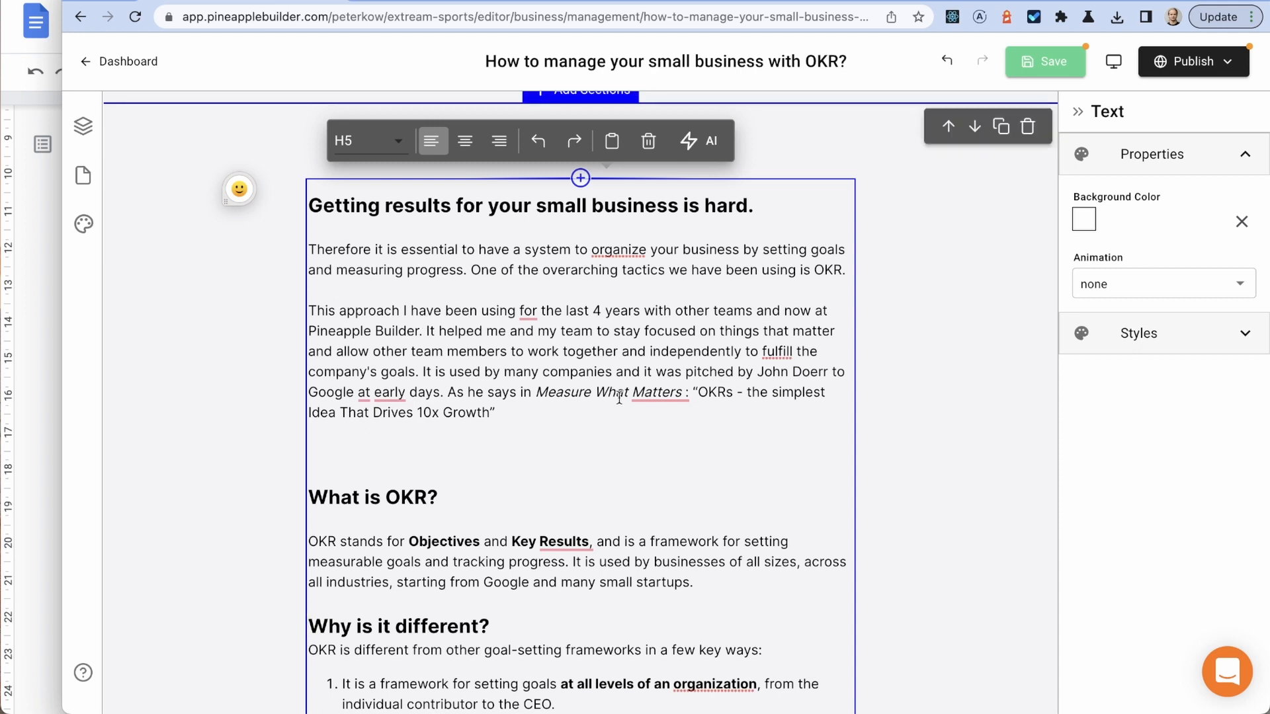
Step: Select "Measure What Matters" in the page text, then copy that phrase's link address from the Google Docs draft
{"action": "left_click", "coordinate": [568, 399]}
{"action": "left_click_drag", "start_coordinate": [535, 396], "coordinate": [681, 401]}
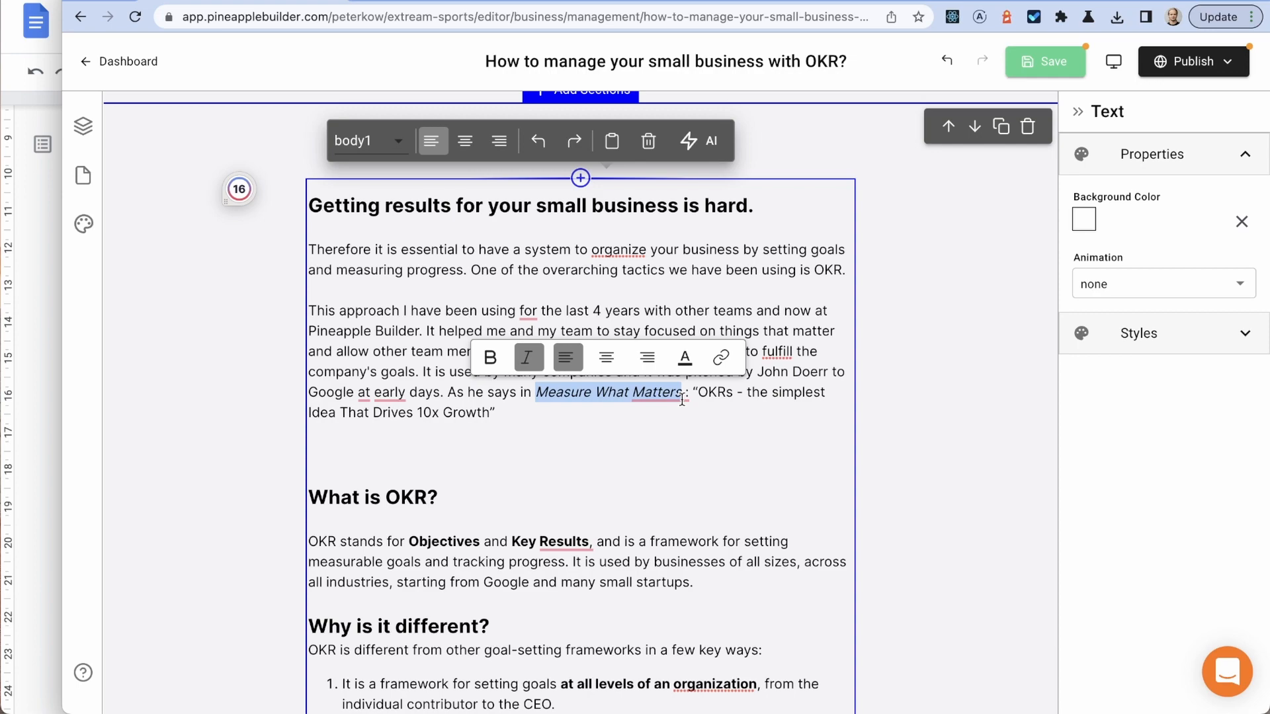
{"action": "left_click", "coordinate": [31, 319]}
{"action": "scroll", "coordinate": [354, 179], "scroll_direction": "up", "scroll_amount": 2}
{"action": "scroll", "coordinate": [353, 179], "scroll_direction": "up", "scroll_amount": 5}
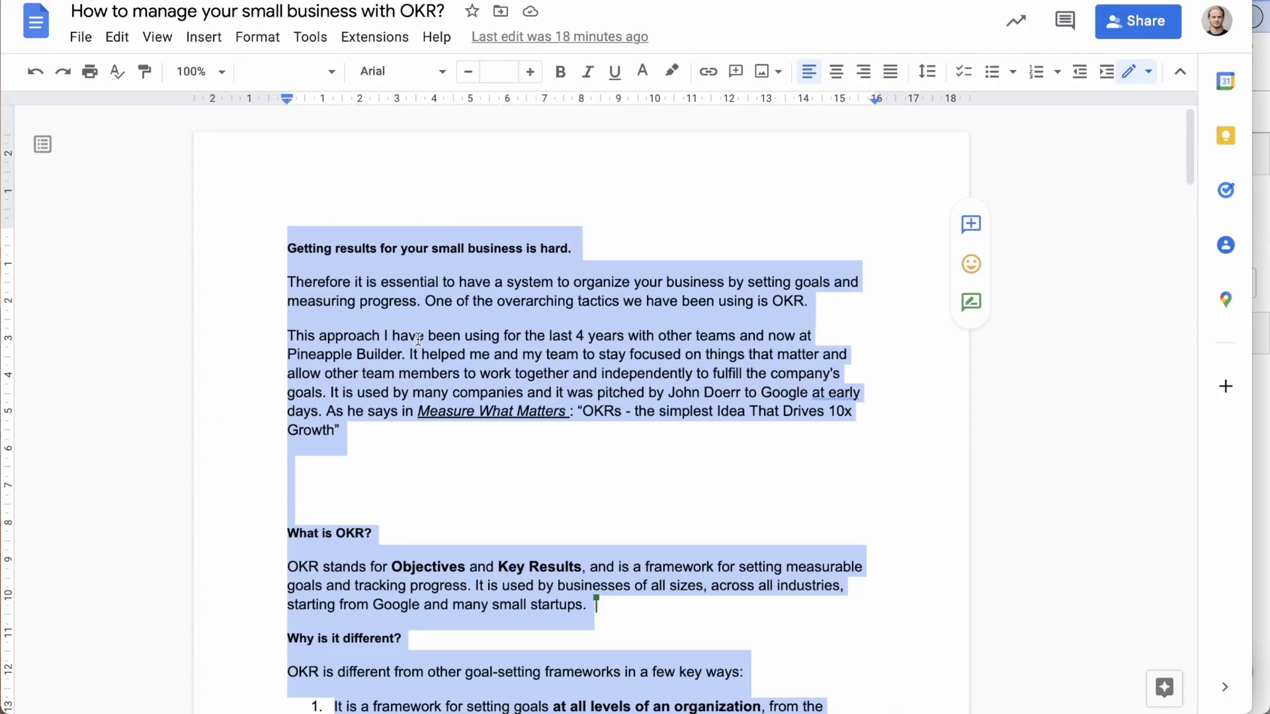
{"action": "left_click", "coordinate": [471, 447]}
{"action": "double_click", "coordinate": [482, 400]}
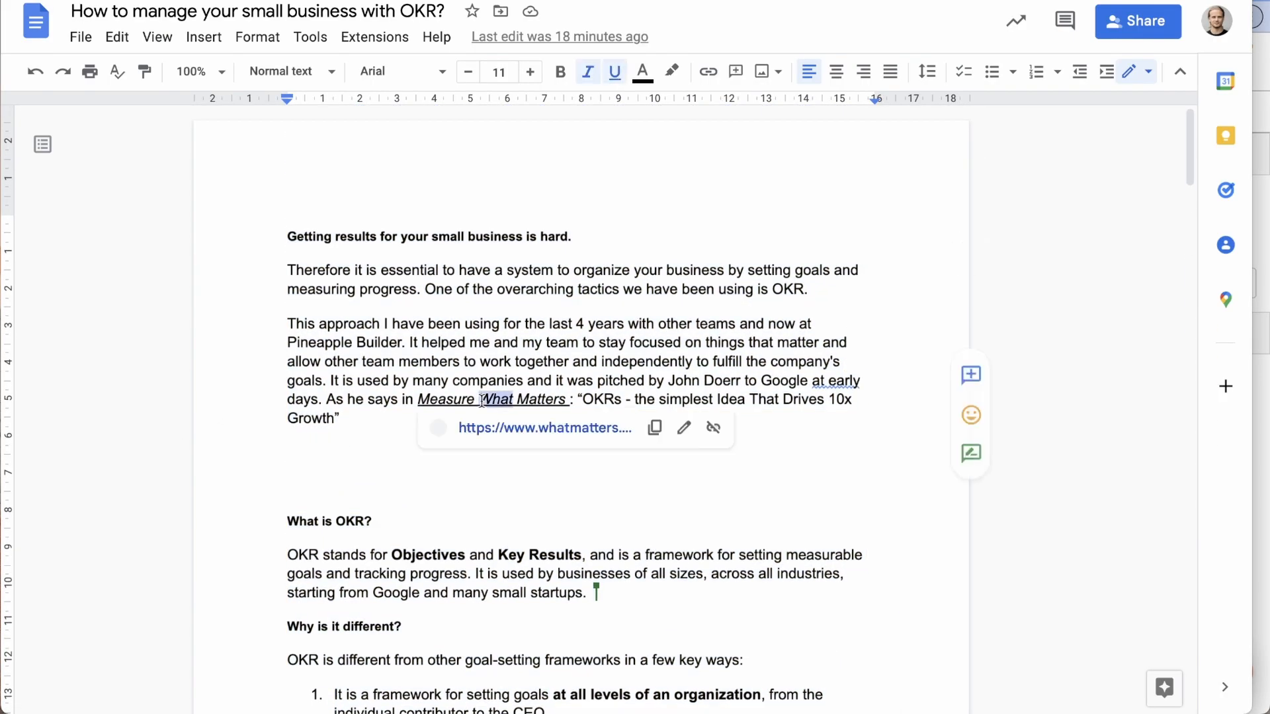
{"action": "left_click", "coordinate": [684, 427]}
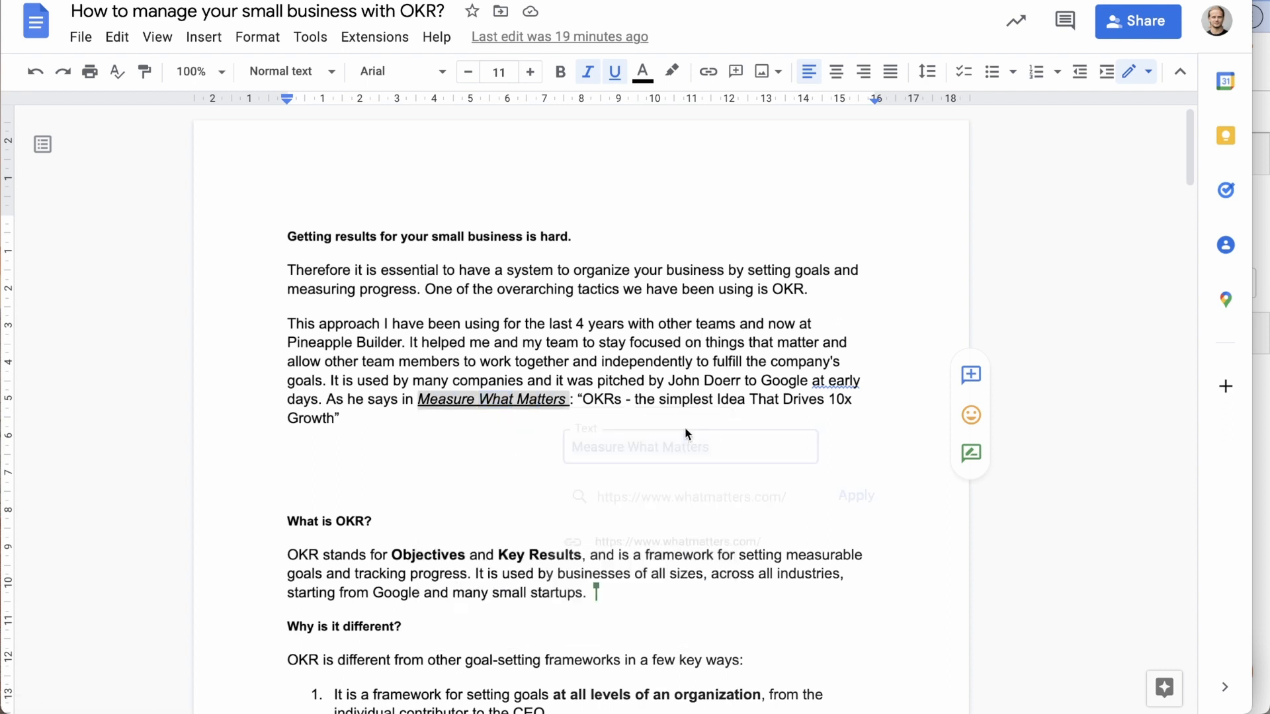
{"action": "key", "text": "Tab"}
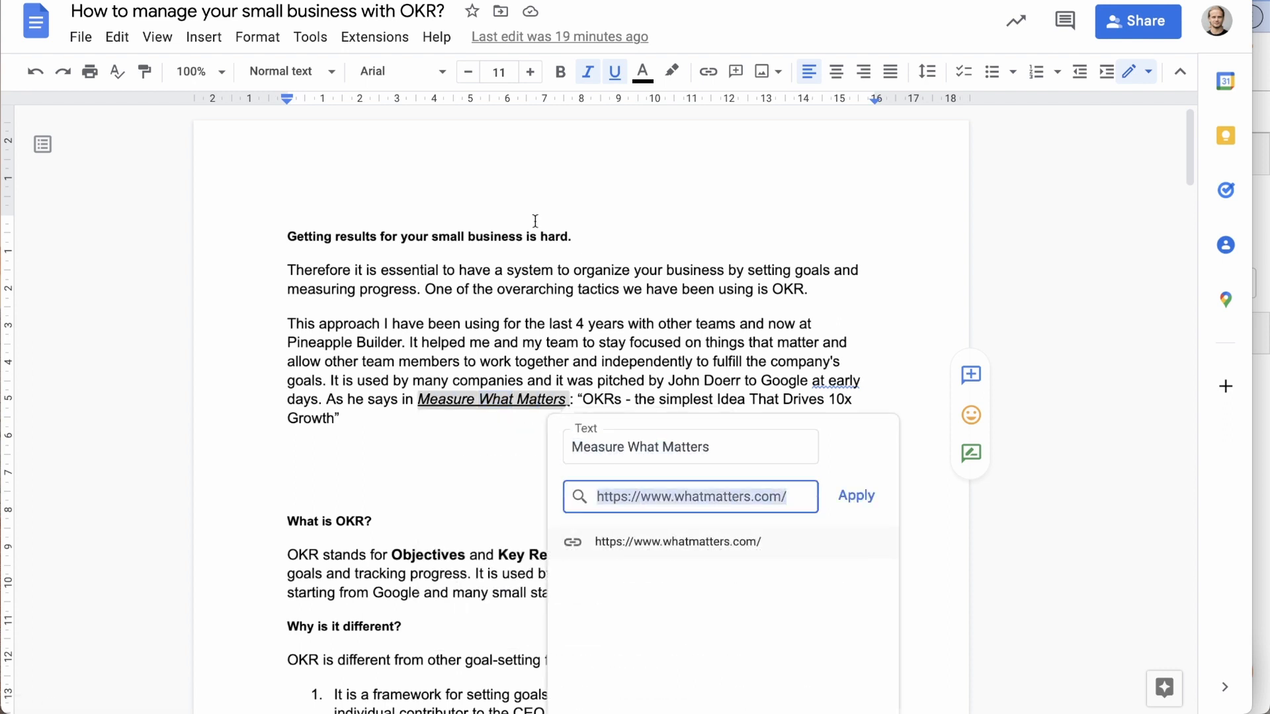
{"action": "left_click", "coordinate": [1263, 227]}
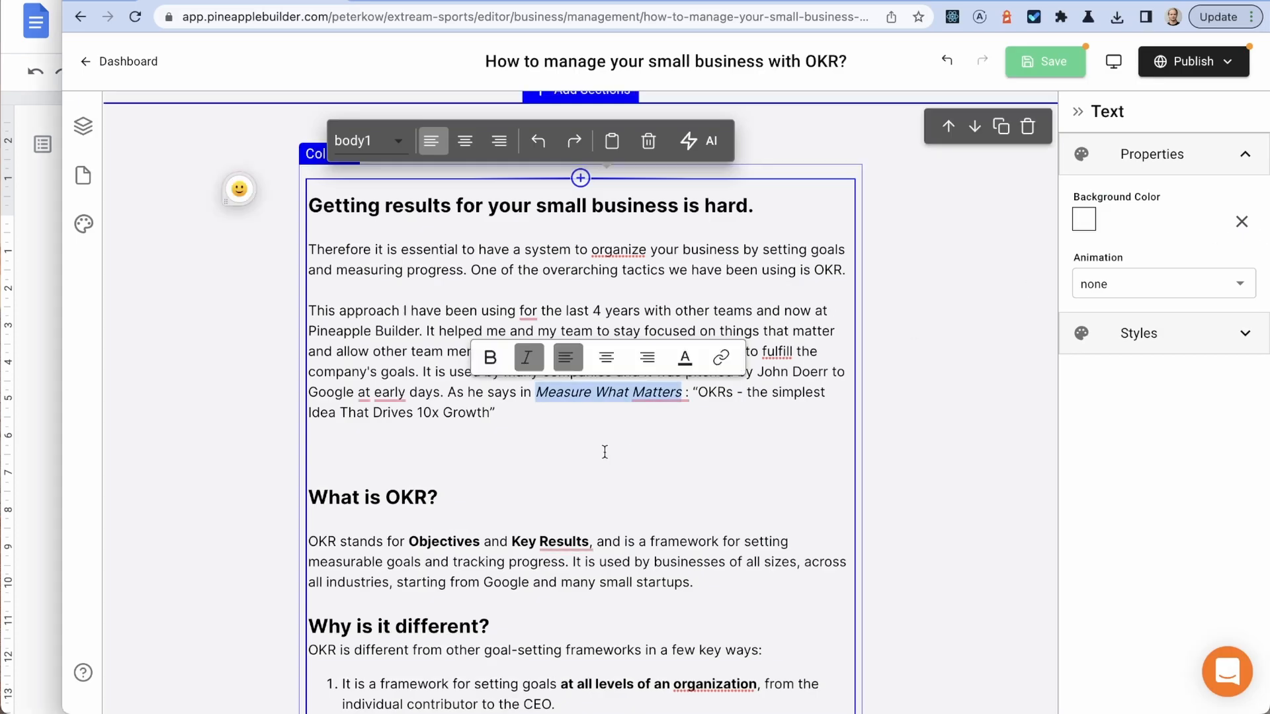
{"action": "left_click", "coordinate": [721, 357]}
{"action": "left_click", "coordinate": [655, 377]}
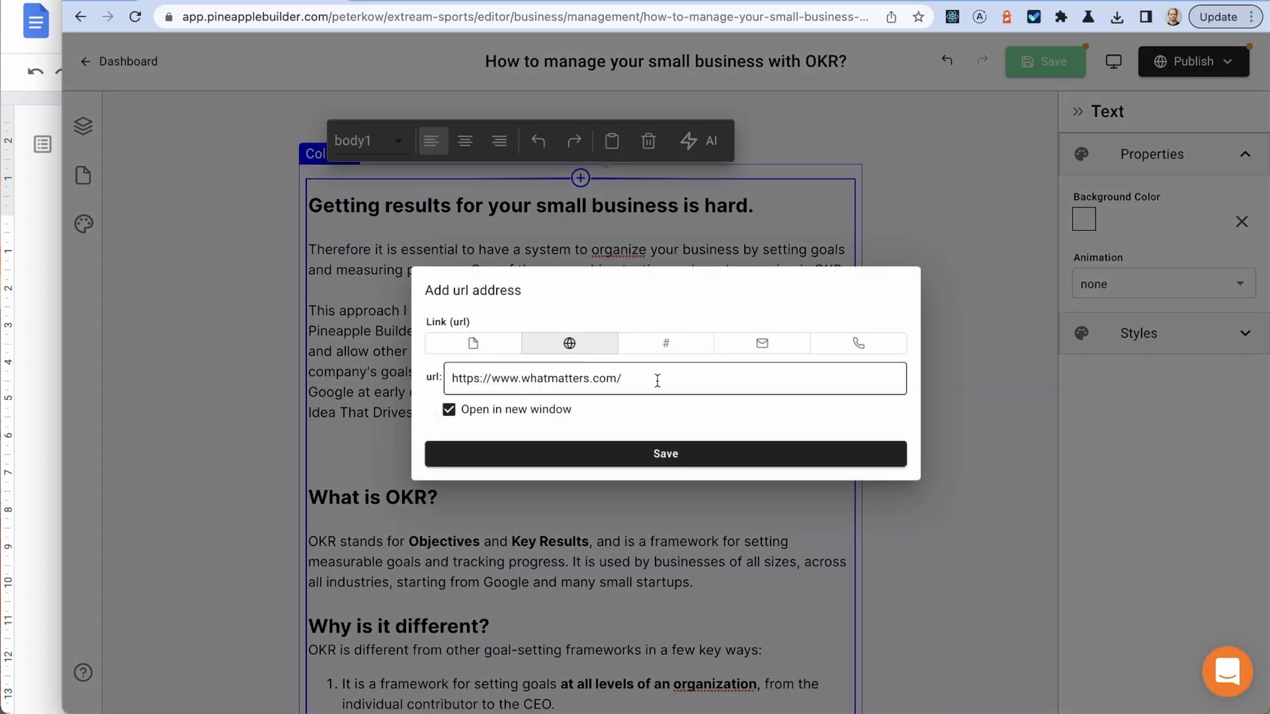
{"action": "left_click", "coordinate": [661, 457]}
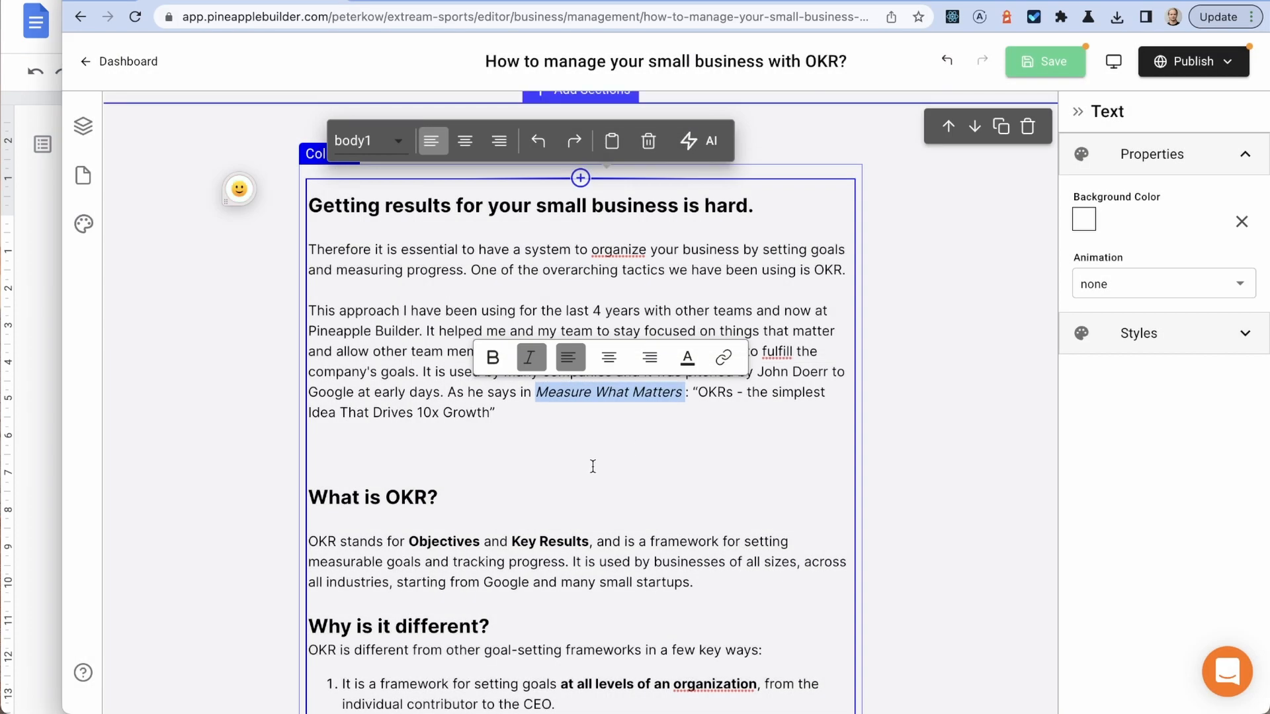
{"action": "left_click", "coordinate": [594, 468]}
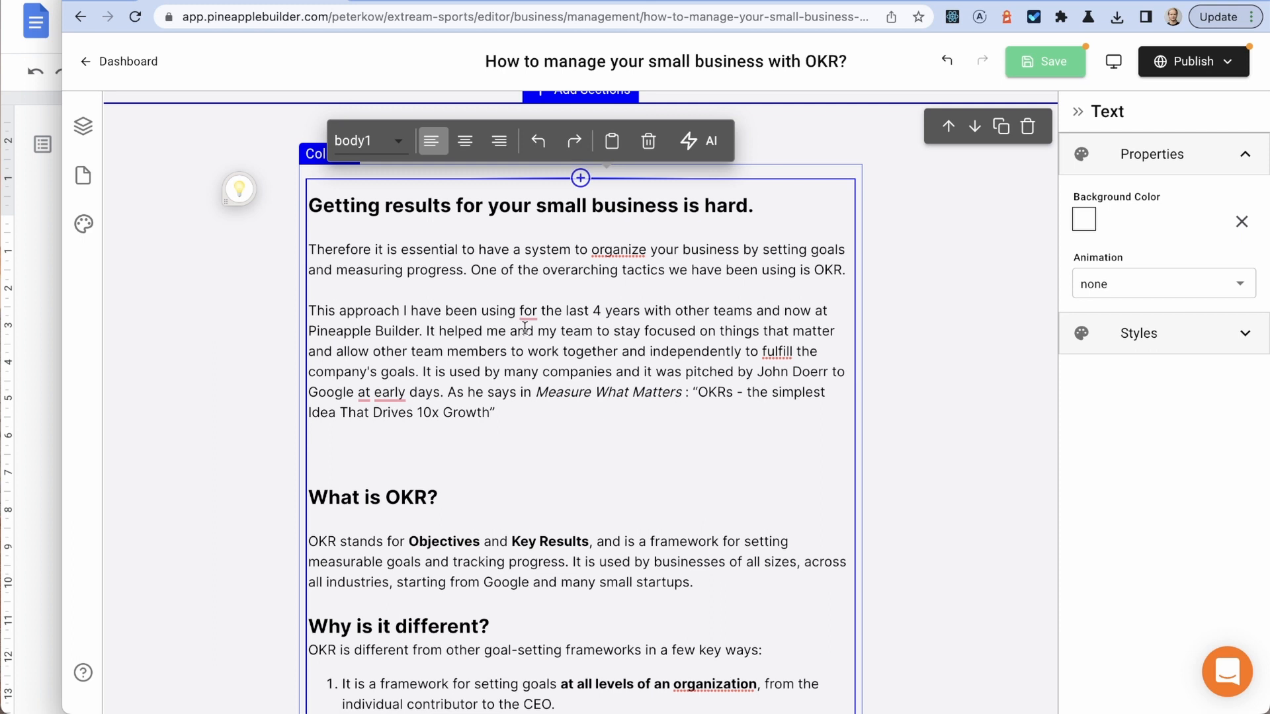
Step: Check the formatted article section from start to end and save the page
{"action": "scroll", "coordinate": [443, 417], "scroll_direction": "down", "scroll_amount": 3}
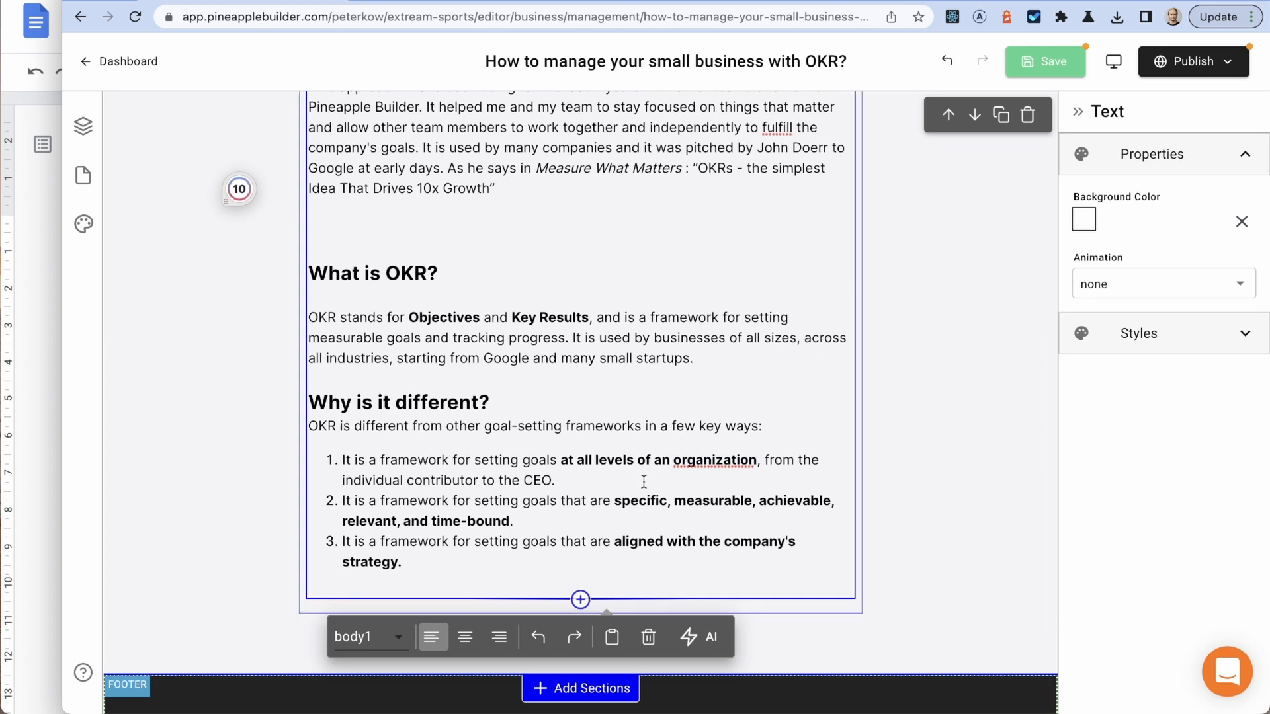
{"action": "scroll", "coordinate": [476, 518], "scroll_direction": "down", "scroll_amount": 2}
{"action": "scroll", "coordinate": [477, 463], "scroll_direction": "up", "scroll_amount": 2}
{"action": "scroll", "coordinate": [476, 458], "scroll_direction": "up", "scroll_amount": 4}
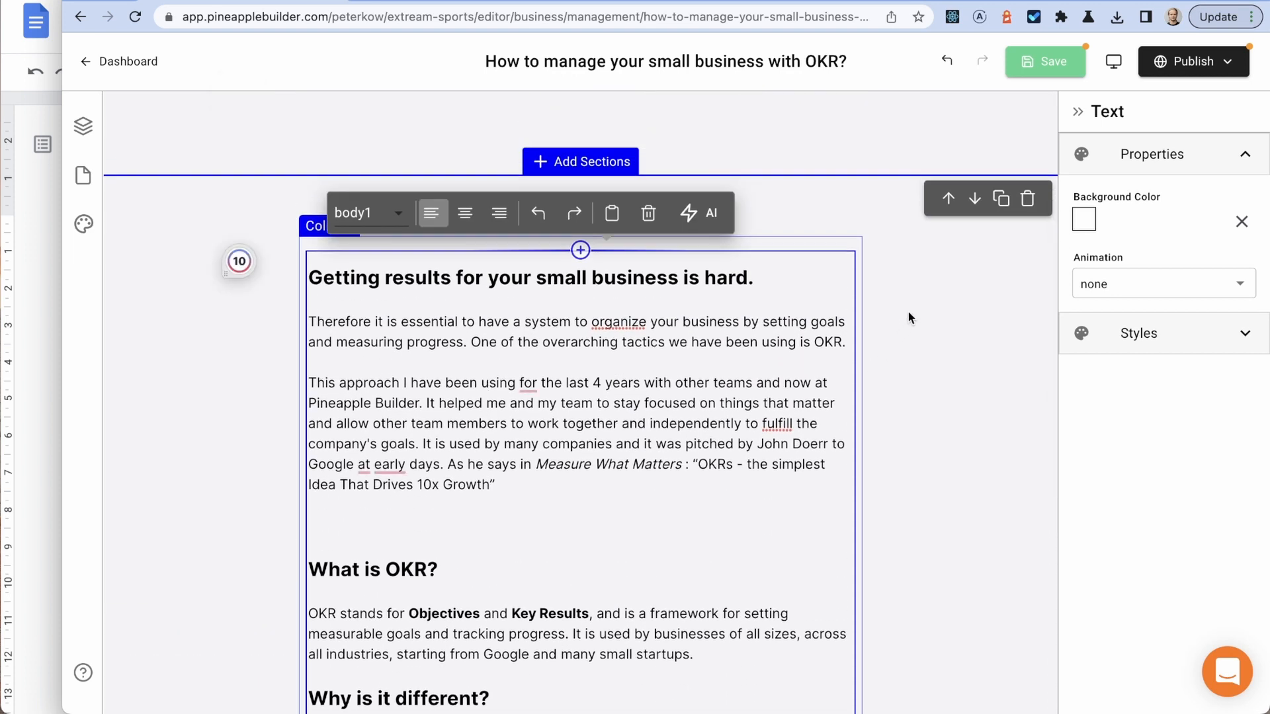
{"action": "scroll", "coordinate": [860, 470], "scroll_direction": "down", "scroll_amount": 1}
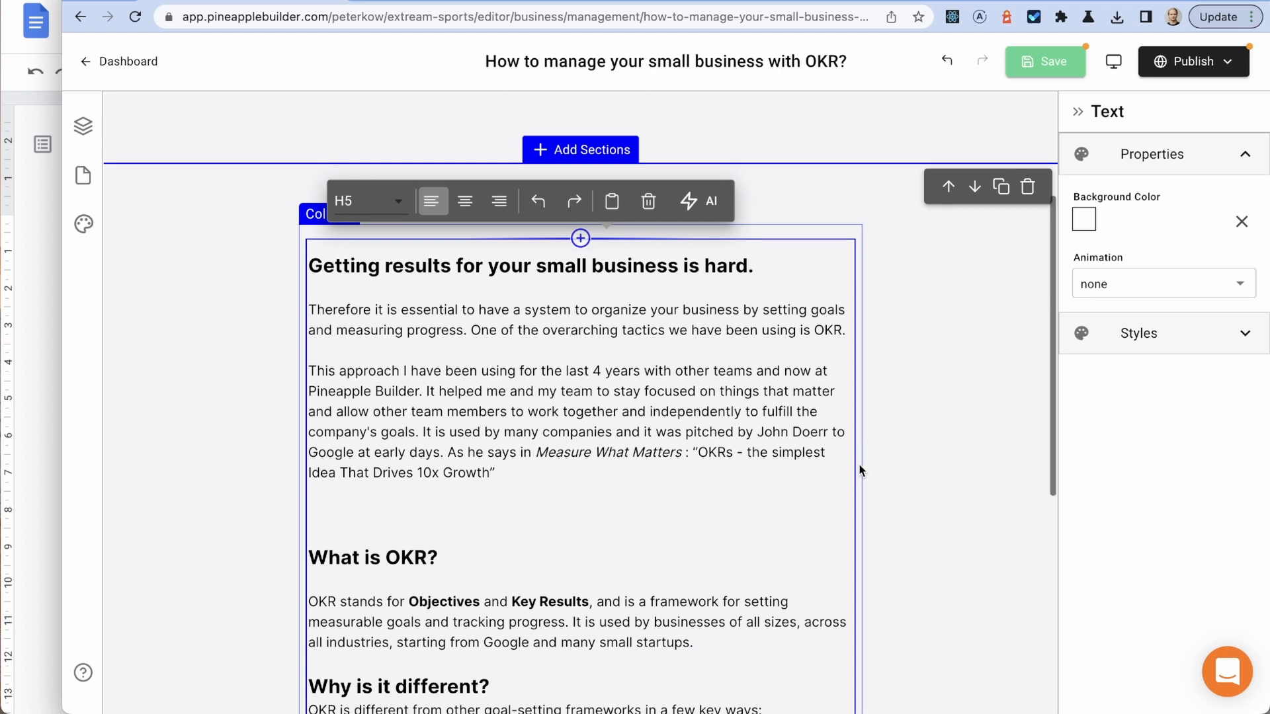
{"action": "left_click", "coordinate": [1043, 61]}
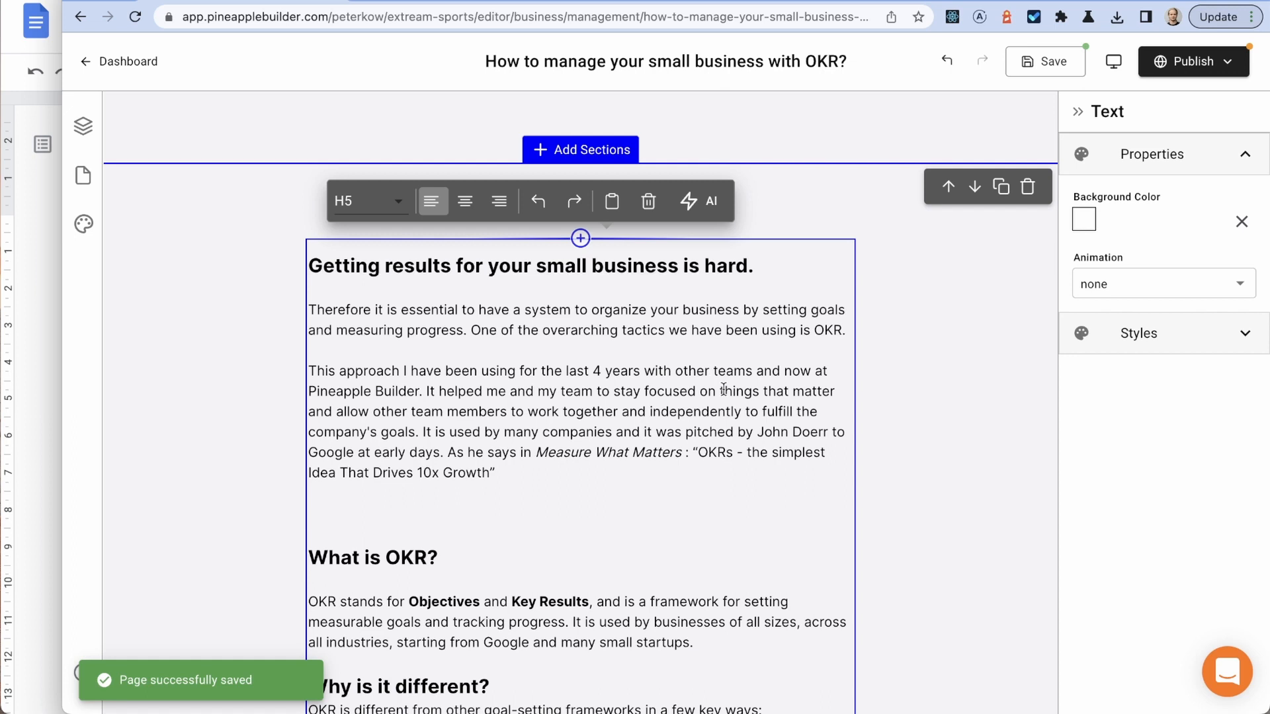
Step: Add a three-column, white, centered list section above the footer, with Card List enabled and Buttons disabled
{"action": "scroll", "coordinate": [778, 461], "scroll_direction": "down", "scroll_amount": 7}
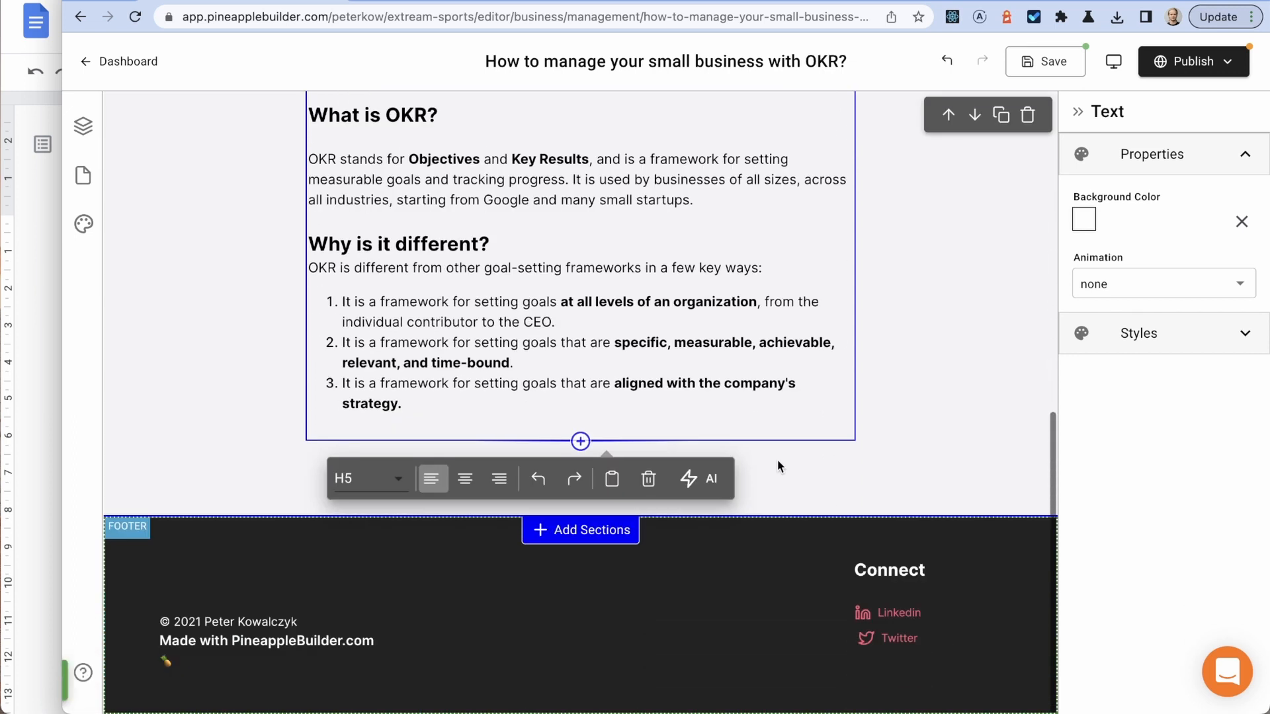
{"action": "left_click", "coordinate": [576, 536]}
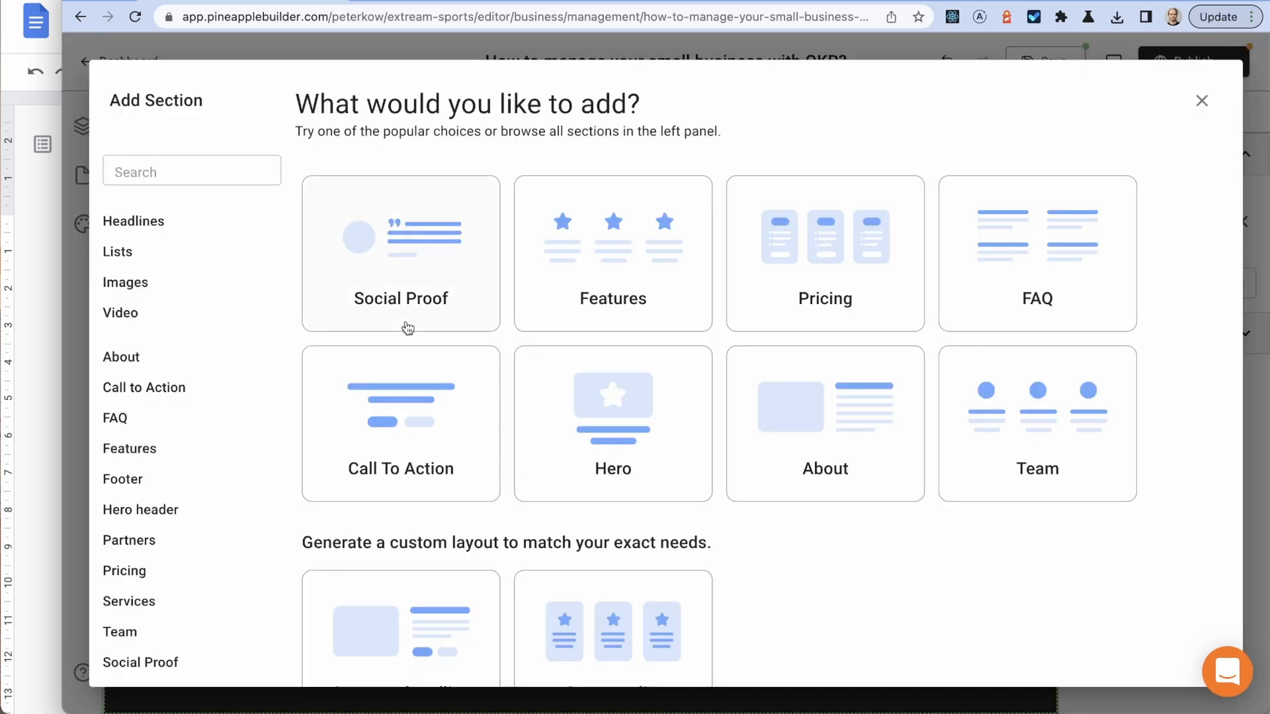
{"action": "left_click", "coordinate": [129, 254]}
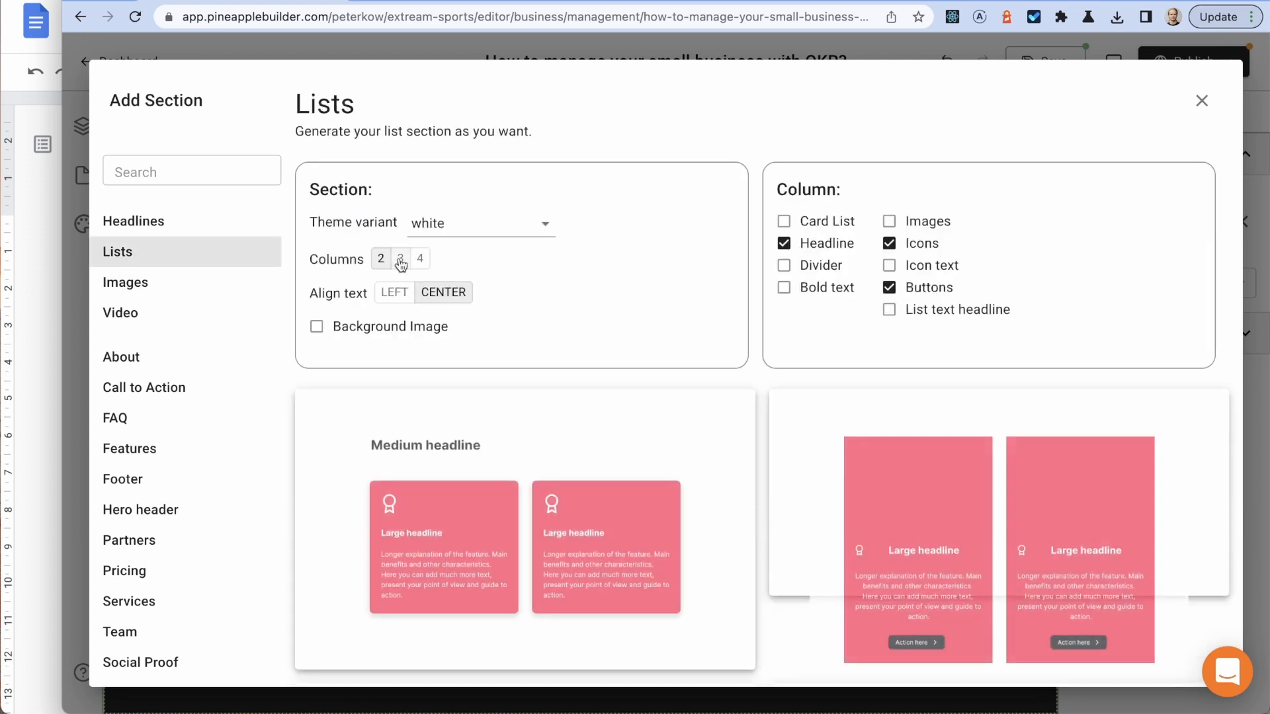
{"action": "left_click", "coordinate": [401, 259]}
{"action": "left_click", "coordinate": [840, 228]}
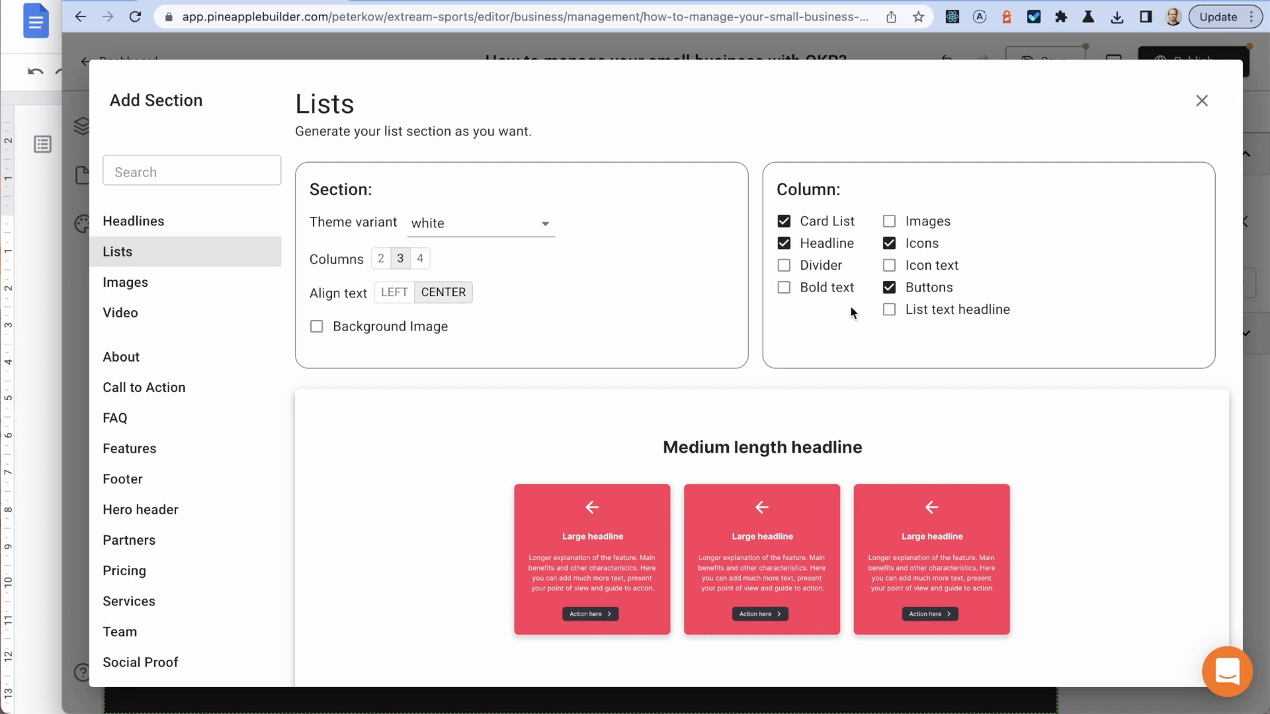
{"action": "scroll", "coordinate": [893, 311], "scroll_direction": "down", "scroll_amount": 1}
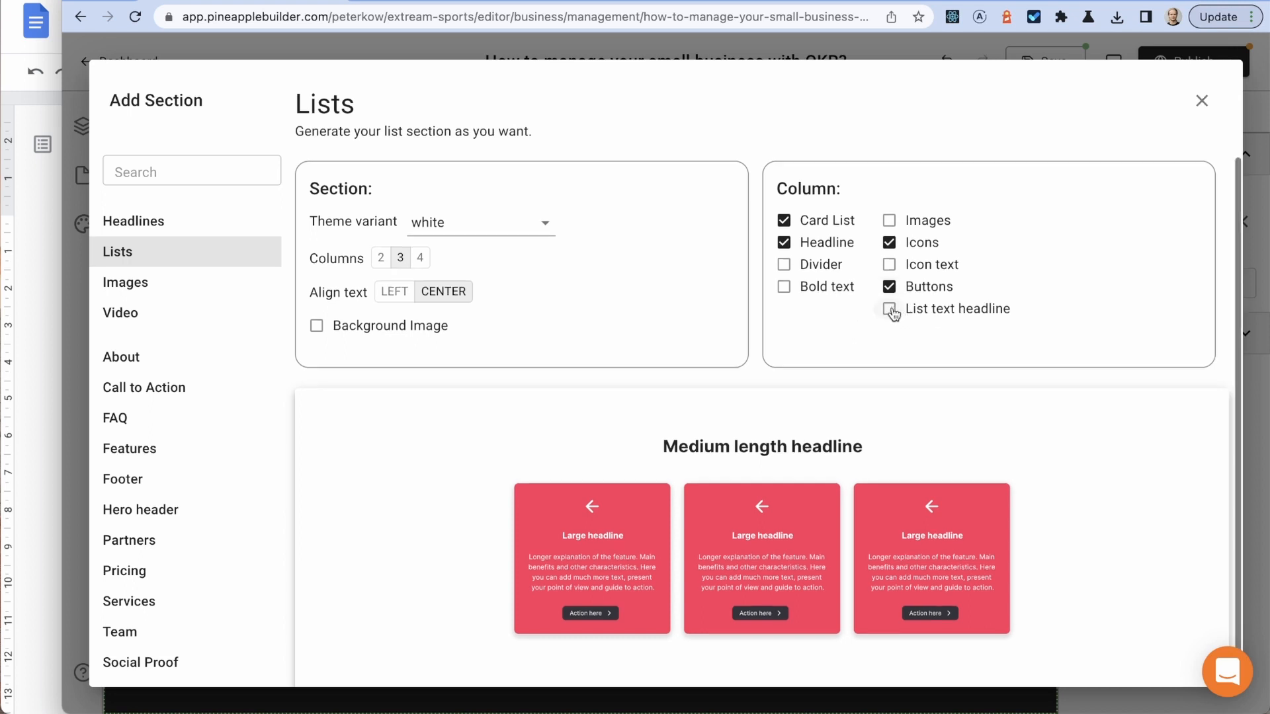
{"action": "scroll", "coordinate": [928, 285], "scroll_direction": "up", "scroll_amount": 1}
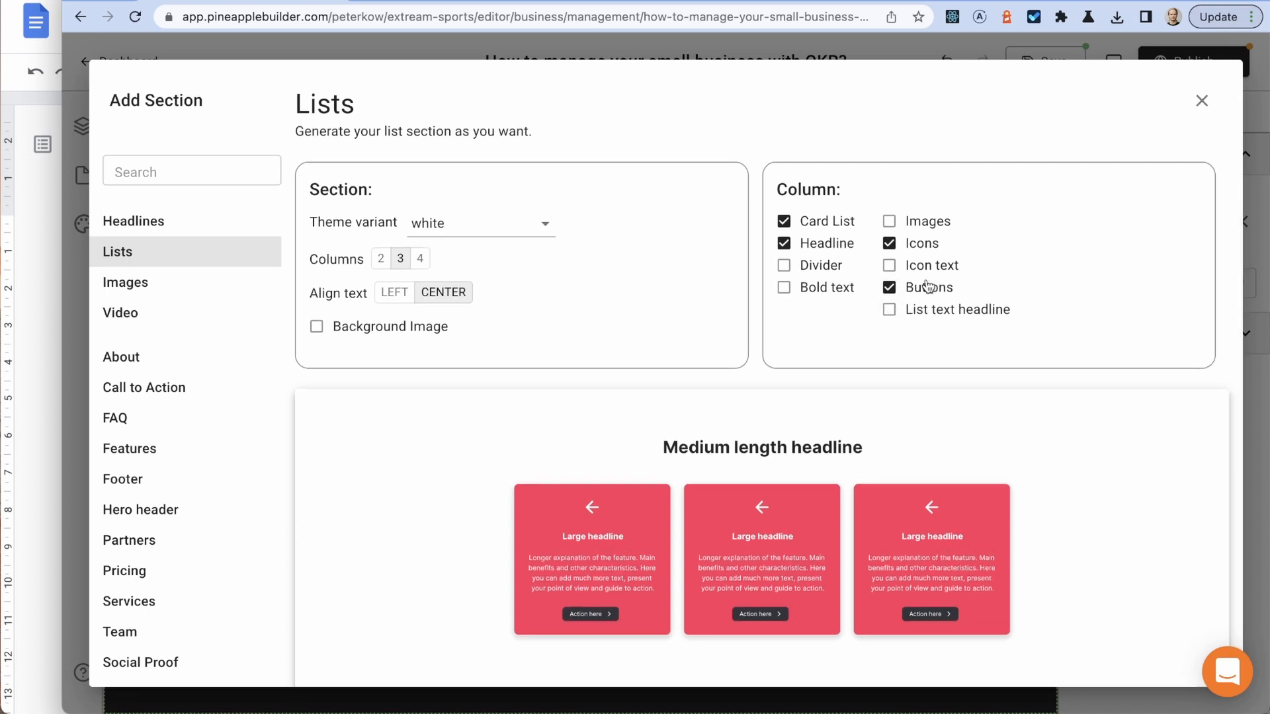
{"action": "left_click", "coordinate": [889, 288]}
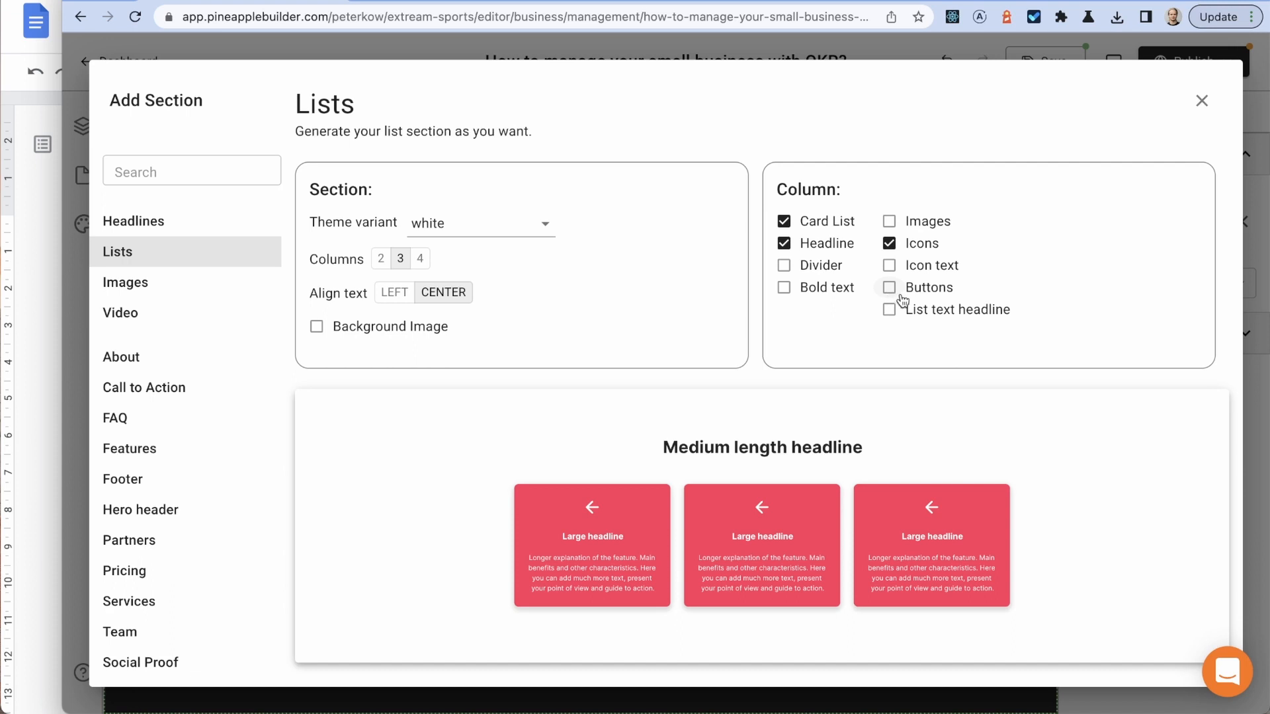
{"action": "scroll", "coordinate": [746, 522], "scroll_direction": "down", "scroll_amount": 1}
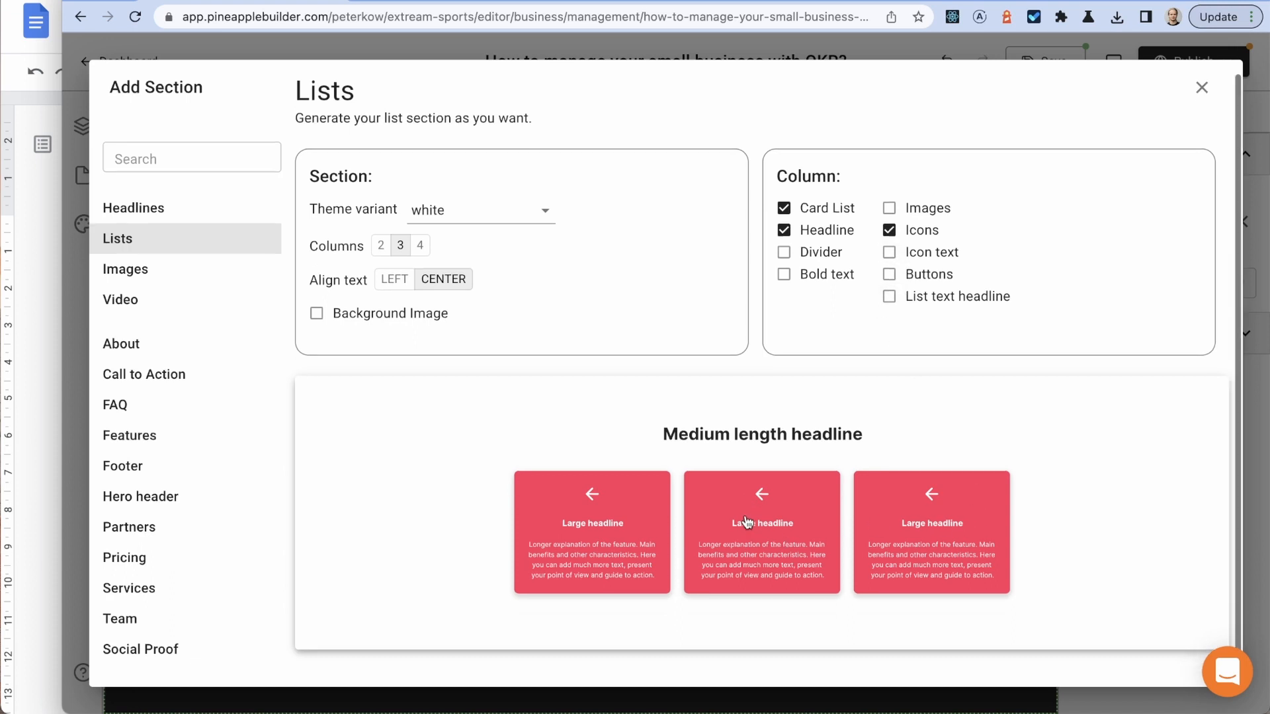
{"action": "left_click", "coordinate": [669, 491]}
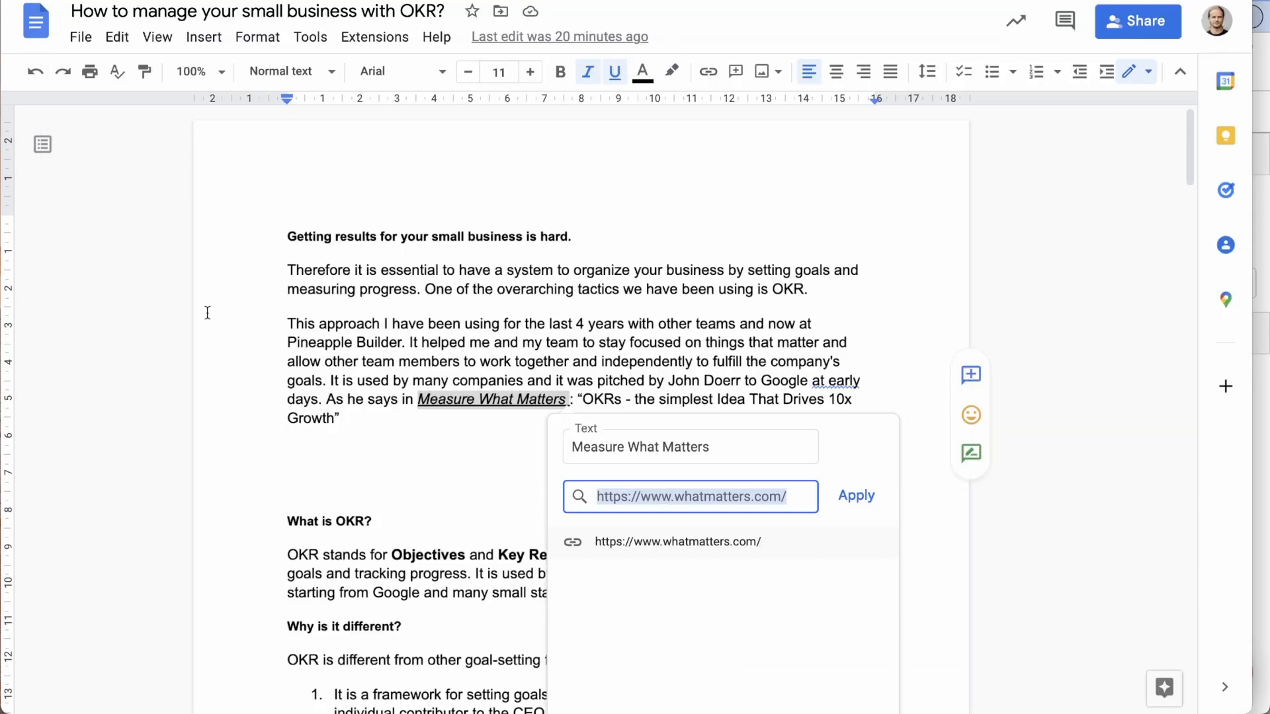
Step: Switch to the Google Docs draft and examine the graphic below the "Why is it different?" list
{"action": "left_click", "coordinate": [53, 317]}
{"action": "left_click", "coordinate": [429, 378]}
{"action": "scroll", "coordinate": [445, 564], "scroll_direction": "down", "scroll_amount": 2}
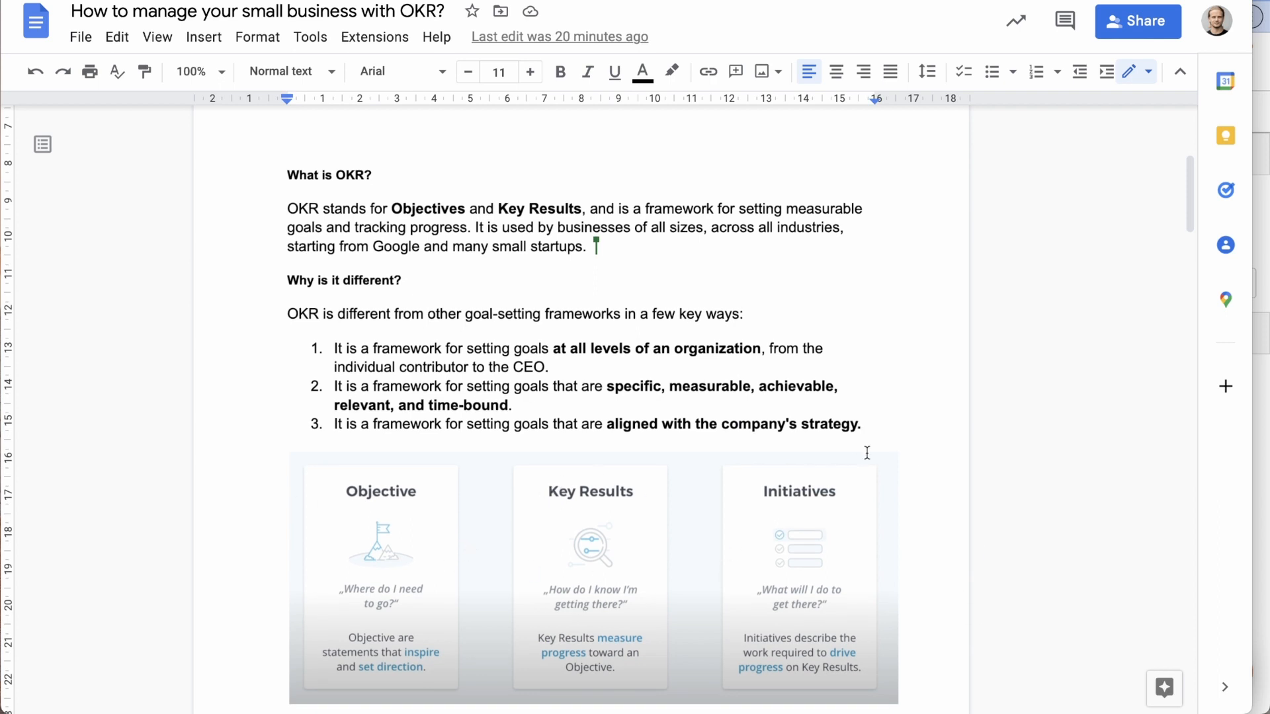
{"action": "scroll", "coordinate": [1184, 456], "scroll_direction": "down", "scroll_amount": 1}
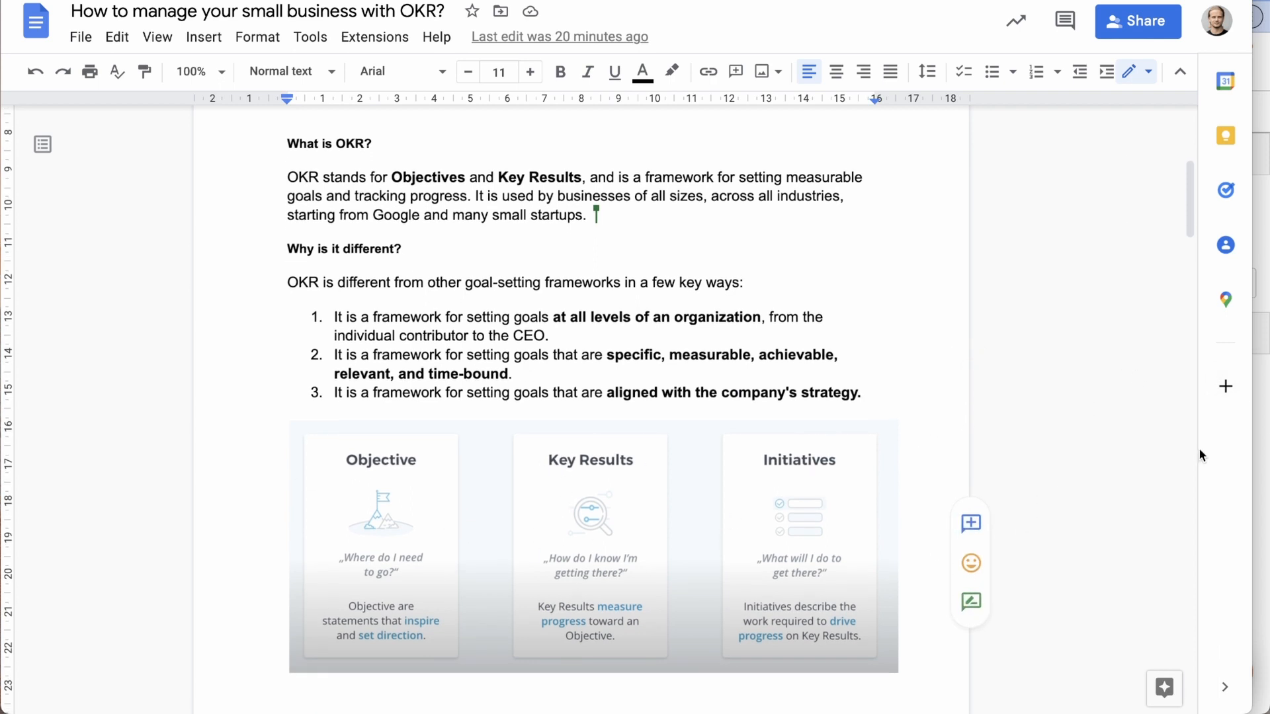
Step: Switch back to Pineapple Builder and change the first card's icon to Flag
{"action": "left_click", "coordinate": [1260, 457]}
{"action": "left_click", "coordinate": [298, 379]}
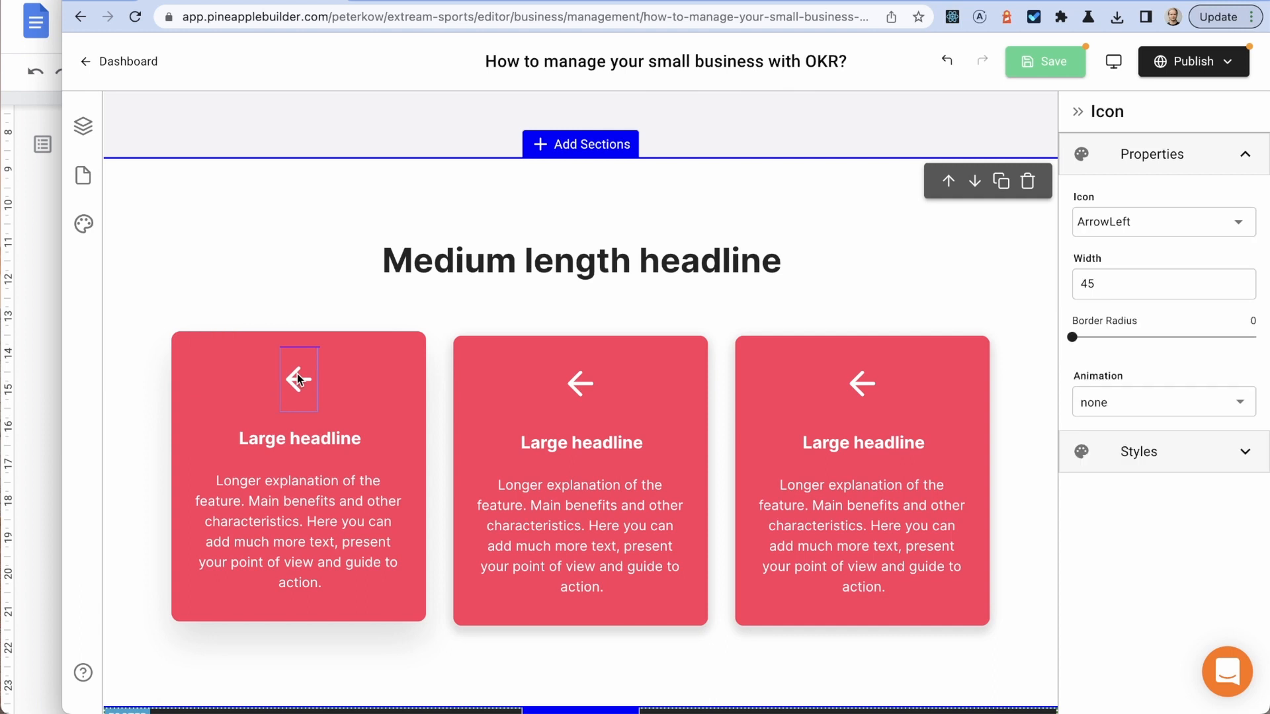
{"action": "left_click_drag", "start_coordinate": [1147, 223], "coordinate": [1034, 221]}
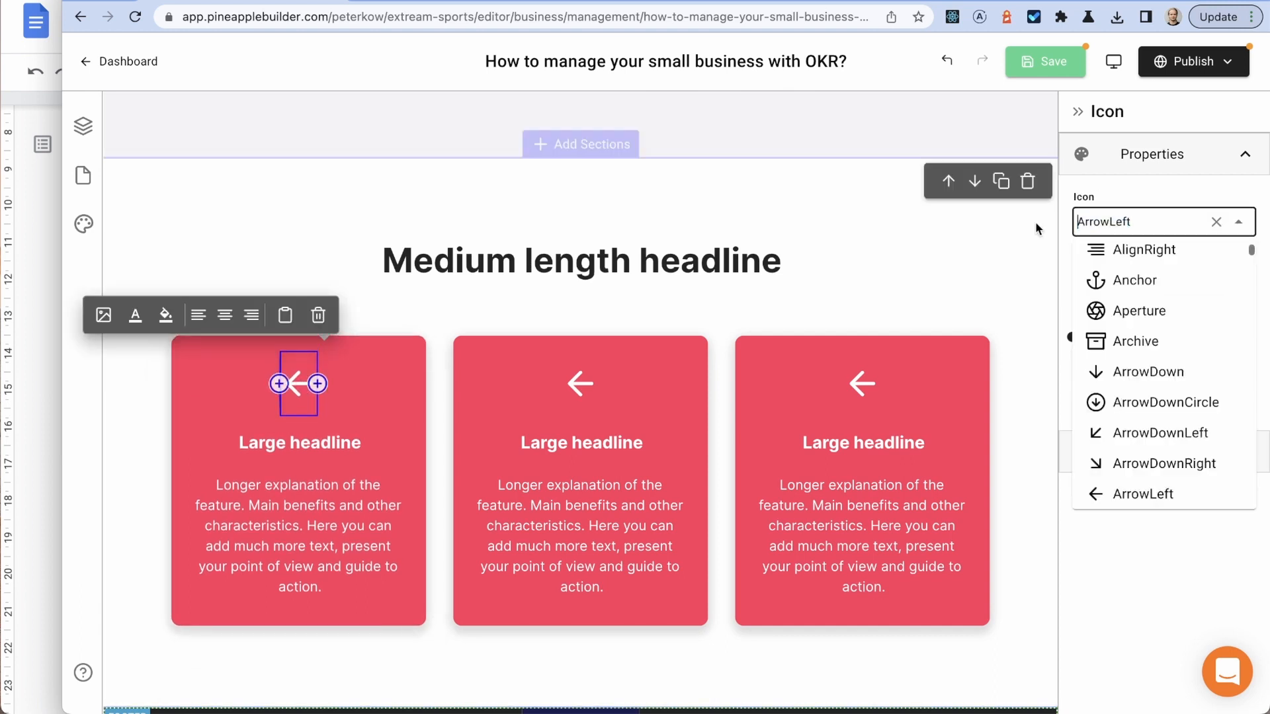
{"action": "type", "text": "fl"}
{"action": "key", "text": "shift+End"}
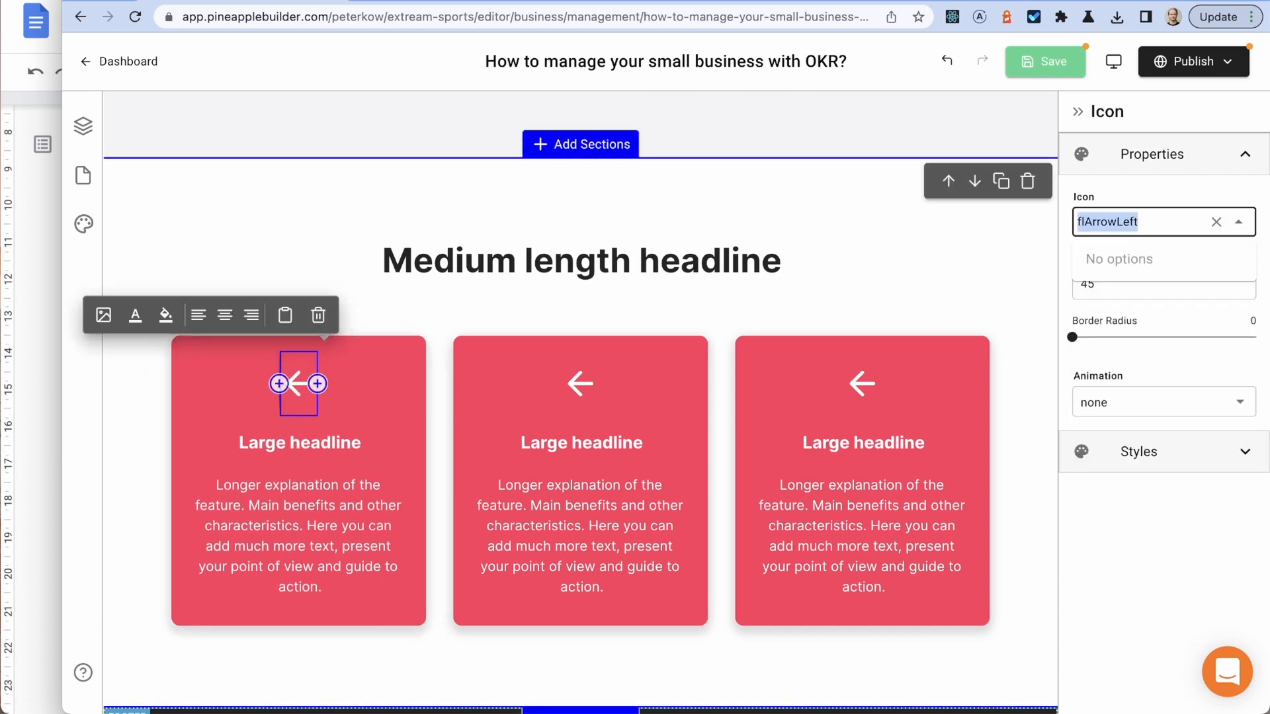
{"action": "type", "text": "a"}
{"action": "left_click", "coordinate": [1122, 260]}
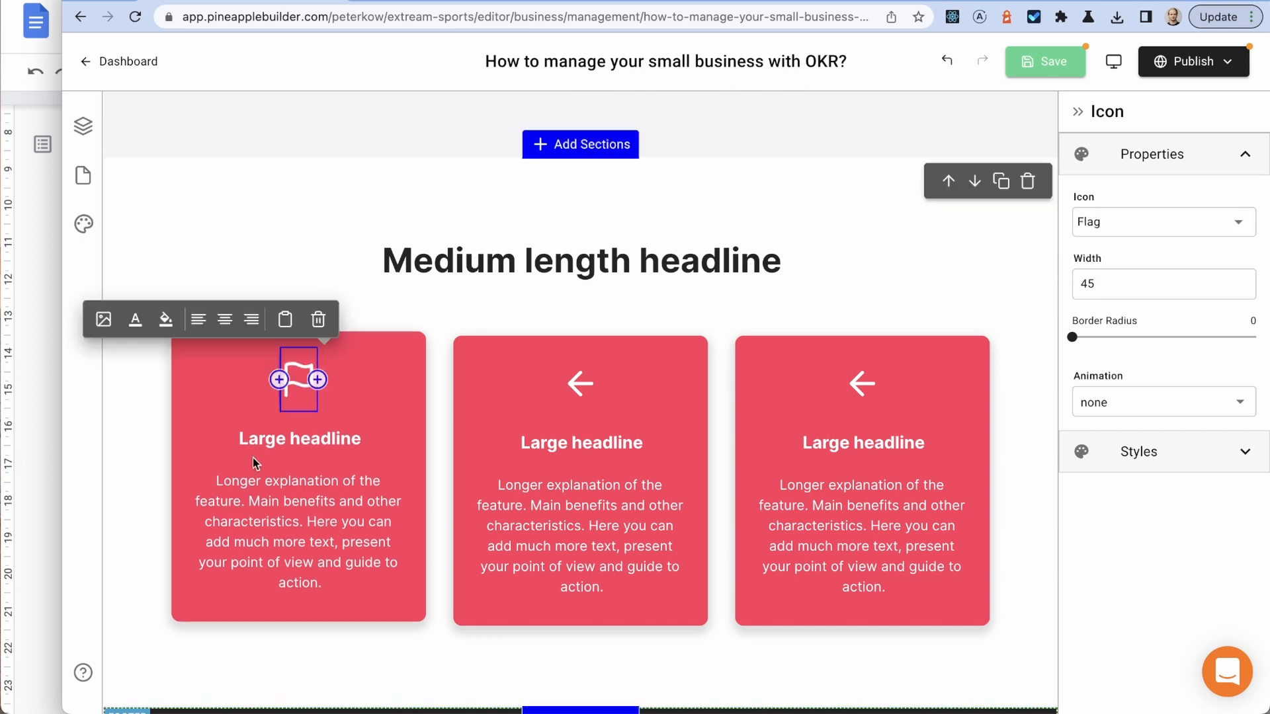
Step: Replace the first card's "Large headline" text with "Objective"
{"action": "left_click", "coordinate": [297, 440]}
{"action": "double_click", "coordinate": [308, 437]}
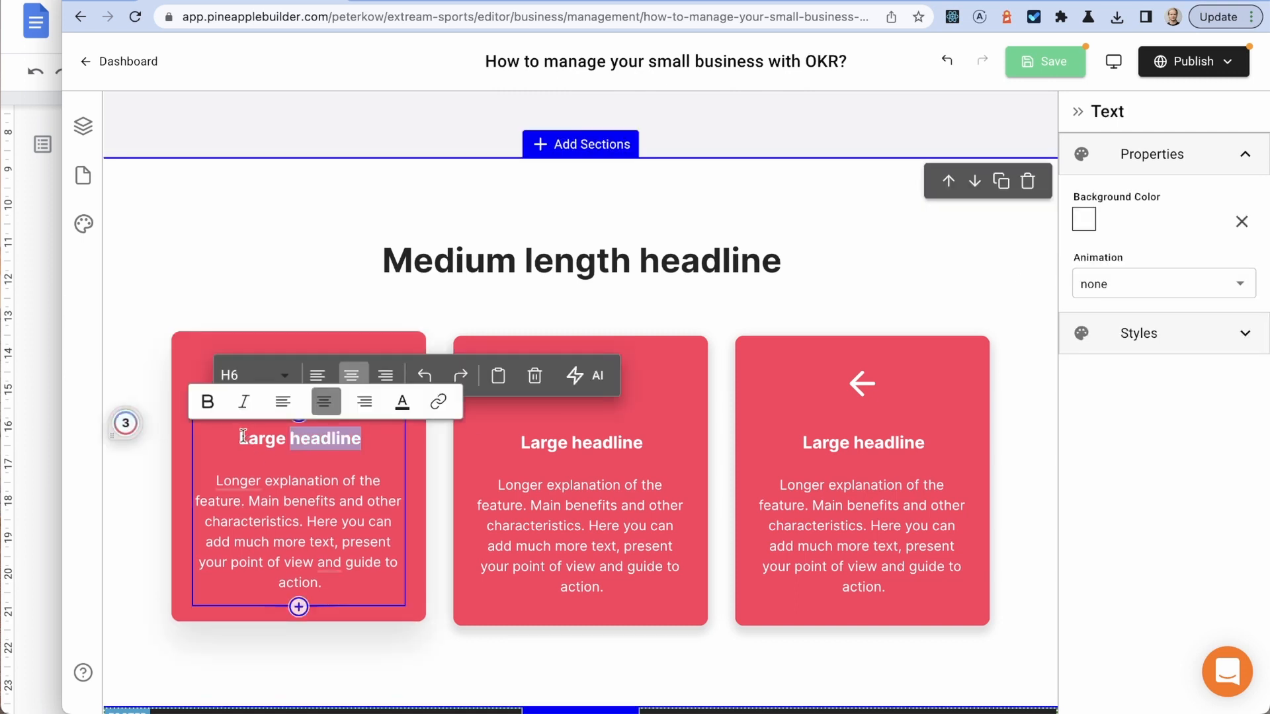
{"action": "triple_click", "coordinate": [376, 436]}
{"action": "type", "text": "Obj"}
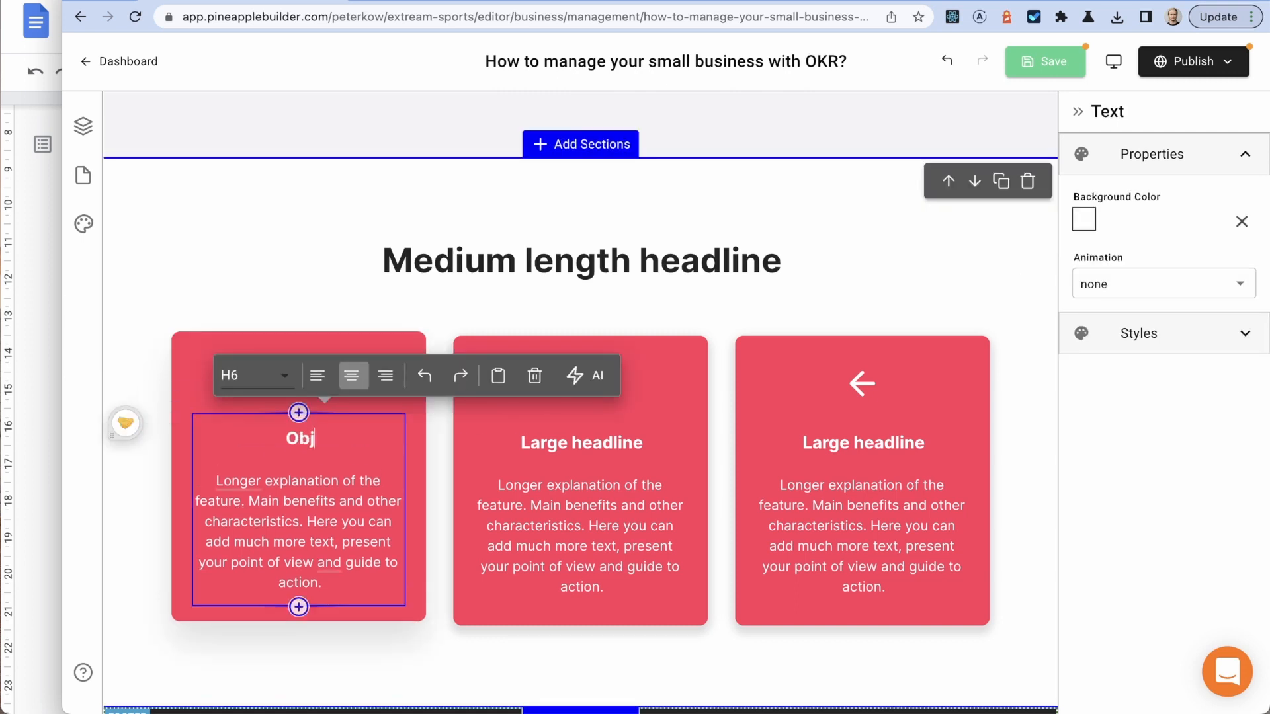
{"action": "type", "text": "ective"}
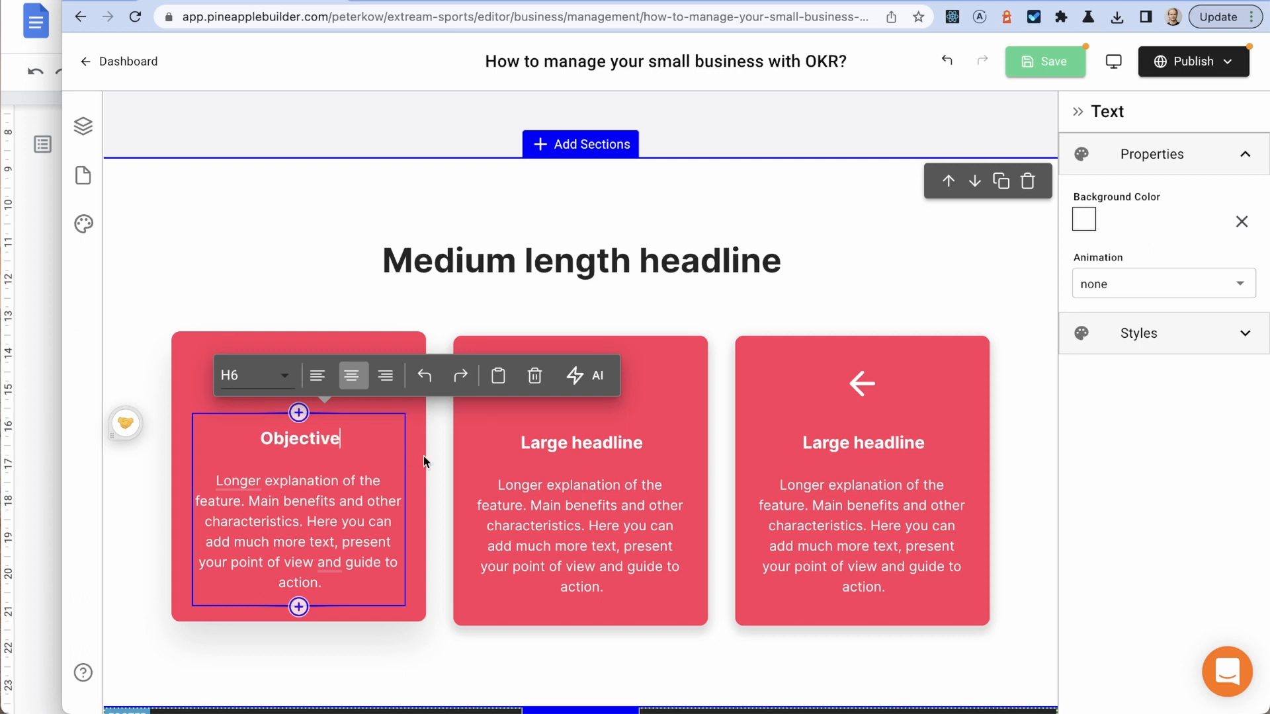
Step: Return to the Google Docs draft and read the Objective card's wording in the graphic
{"action": "double_click", "coordinate": [309, 502]}
{"action": "left_click", "coordinate": [267, 521]}
{"action": "left_click_drag", "start_coordinate": [214, 476], "coordinate": [349, 594]}
{"action": "left_click", "coordinate": [34, 277]}
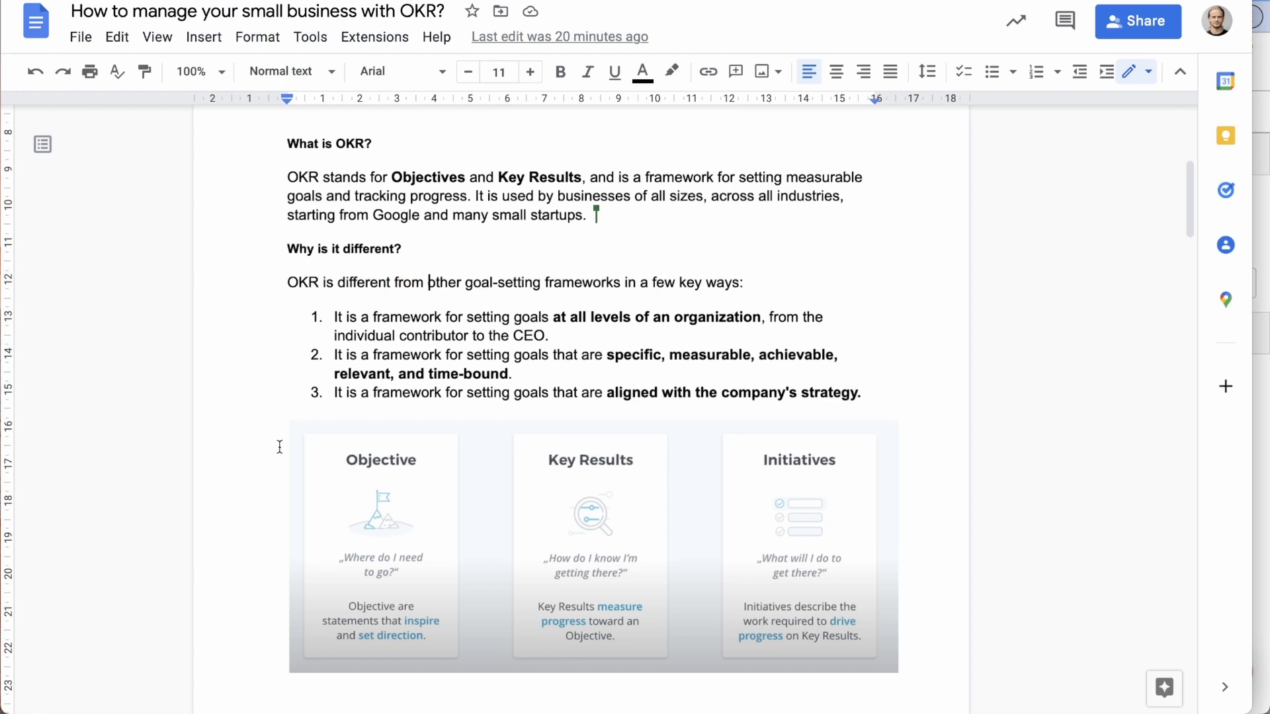
{"action": "scroll", "coordinate": [278, 445], "scroll_direction": "down", "scroll_amount": 2}
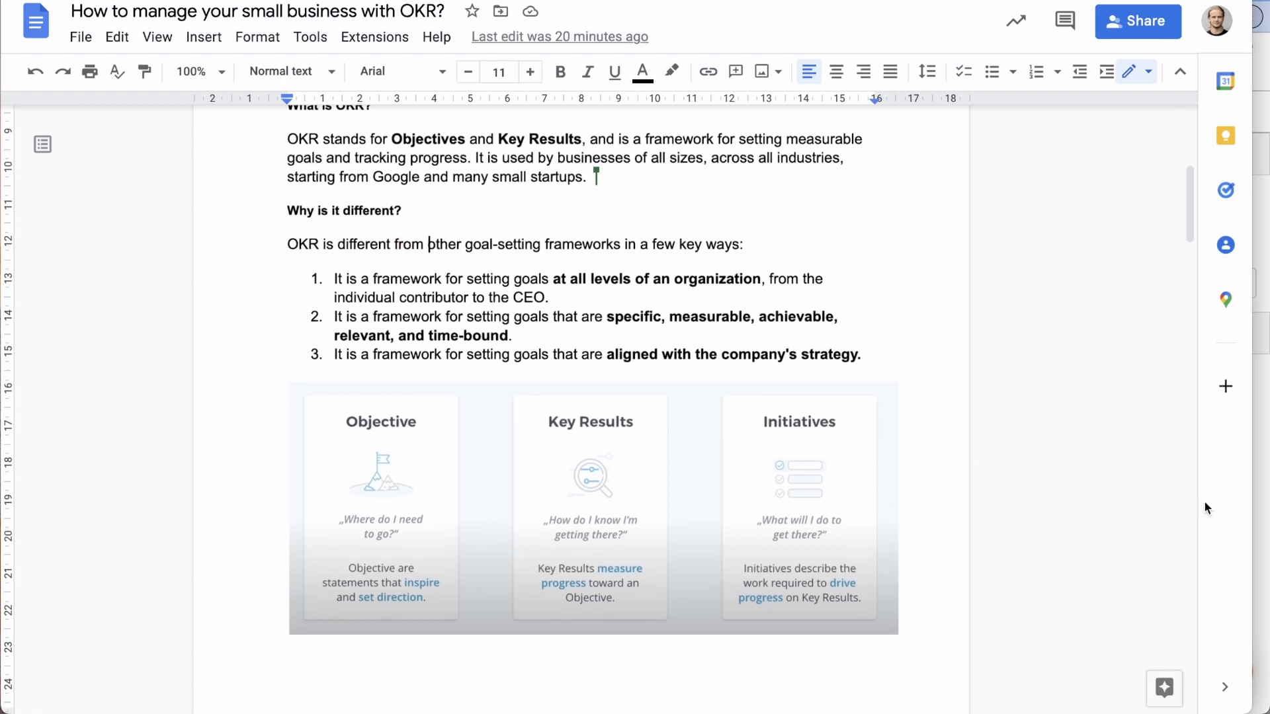
Step: In Pineapple Builder, insert the line "Where to?" between the first card's "Objective" headline and its placeholder explanation
{"action": "left_click", "coordinate": [1264, 491]}
{"action": "left_click", "coordinate": [287, 500]}
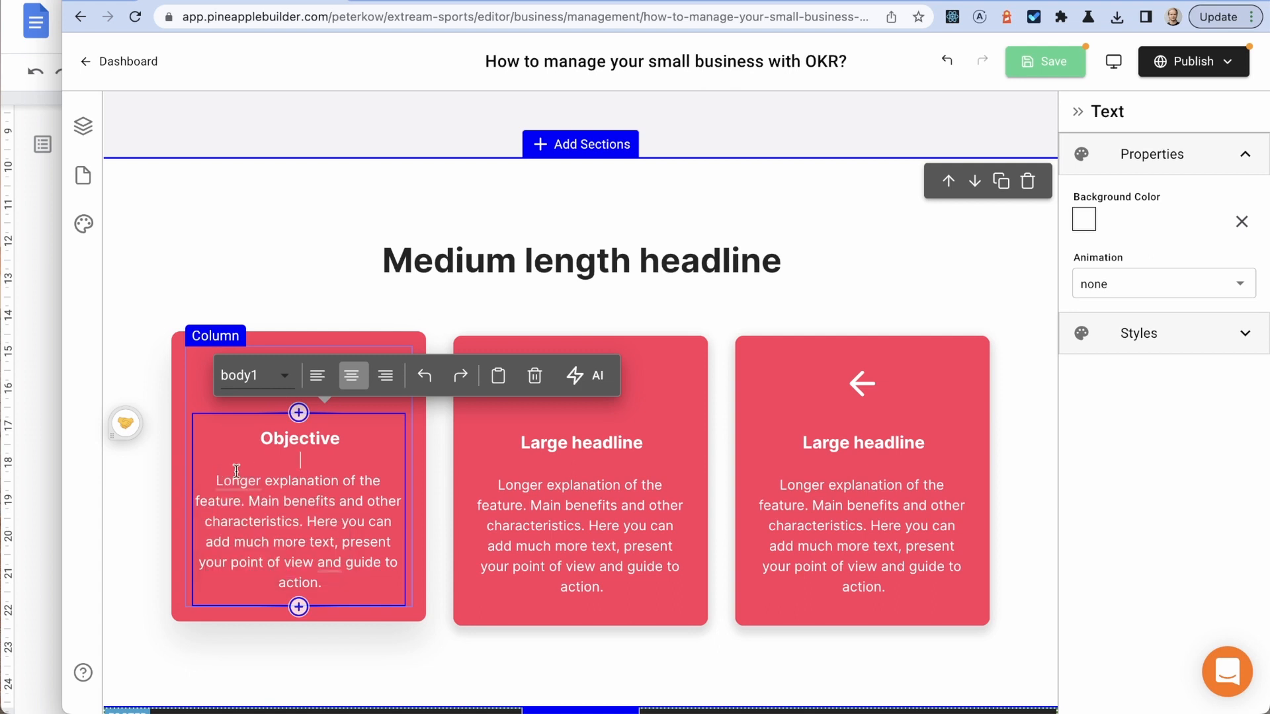
{"action": "key", "text": "Return"}
{"action": "key", "text": "Return"}
{"action": "type", "text": "W"}
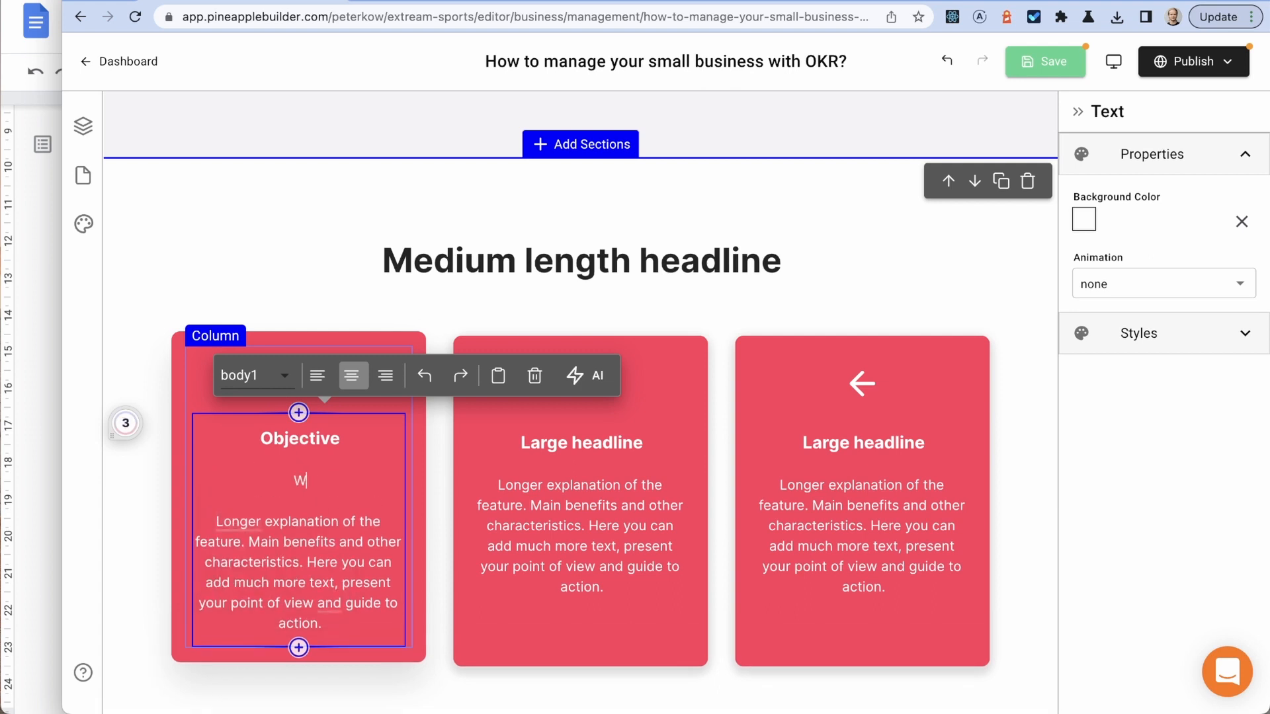
{"action": "type", "text": "here to?"}
Step: Add the quoted line "Build best OKR blog for SaaS" below "Where to?", separated by a blank line
{"action": "key", "text": "Return"}
{"action": "key", "text": "Return"}
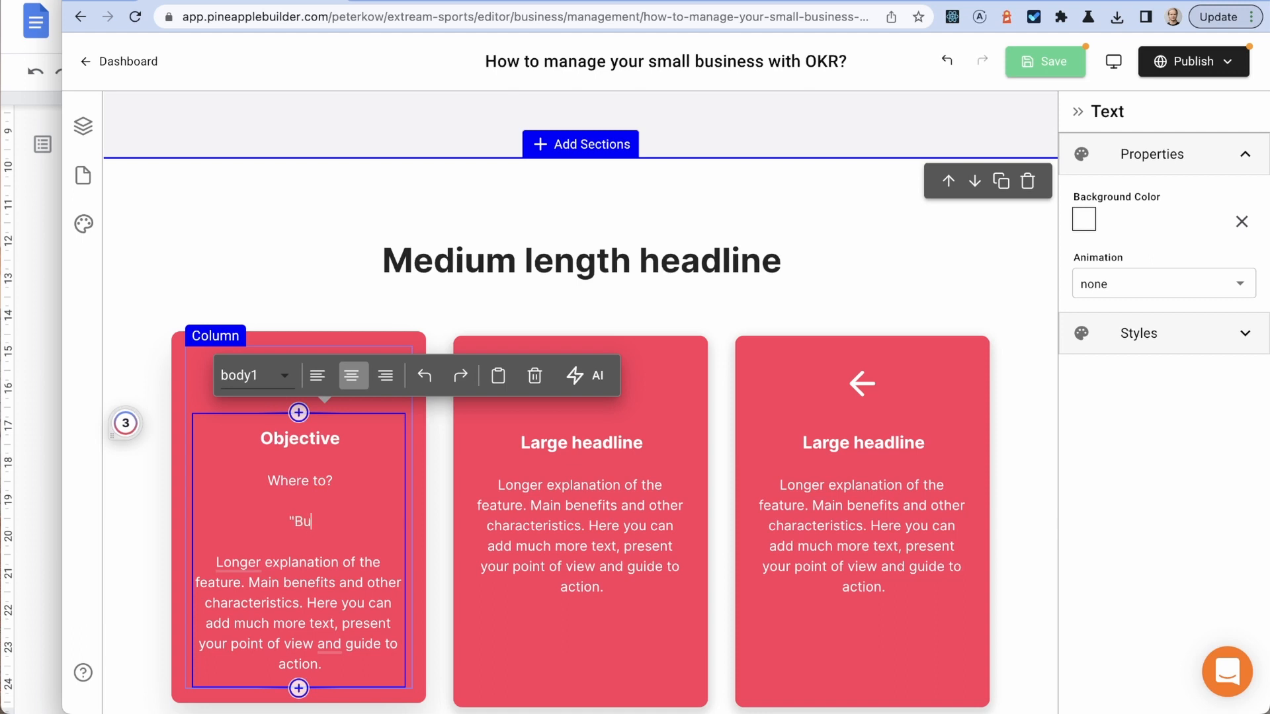
{"action": "type", "text": "best "}
{"action": "type", "text": "SEO"}
{"action": "key", "text": "BackSpace"}
{"action": "key", "text": "BackSpace"}
{"action": "key", "text": "BackSpace"}
{"action": "type", "text": "OKR blog"}
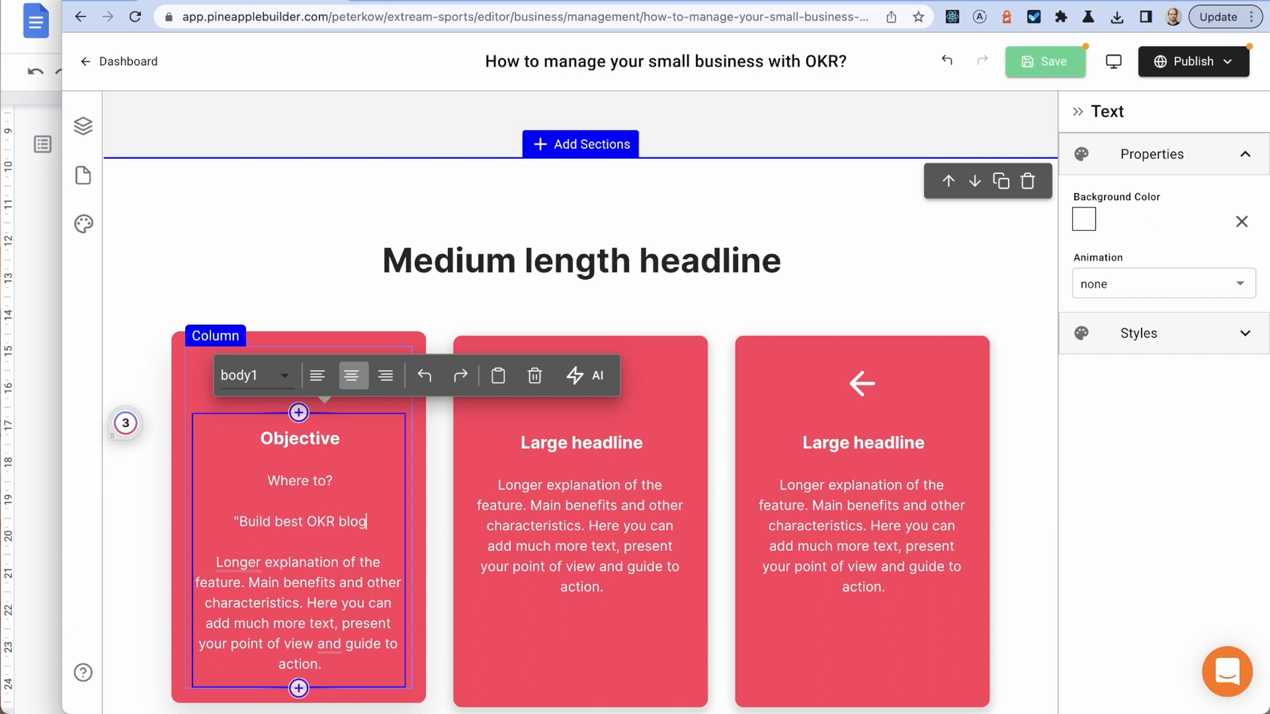
{"action": "type", "text": "\""}
{"action": "type", "text": " for Sa"}
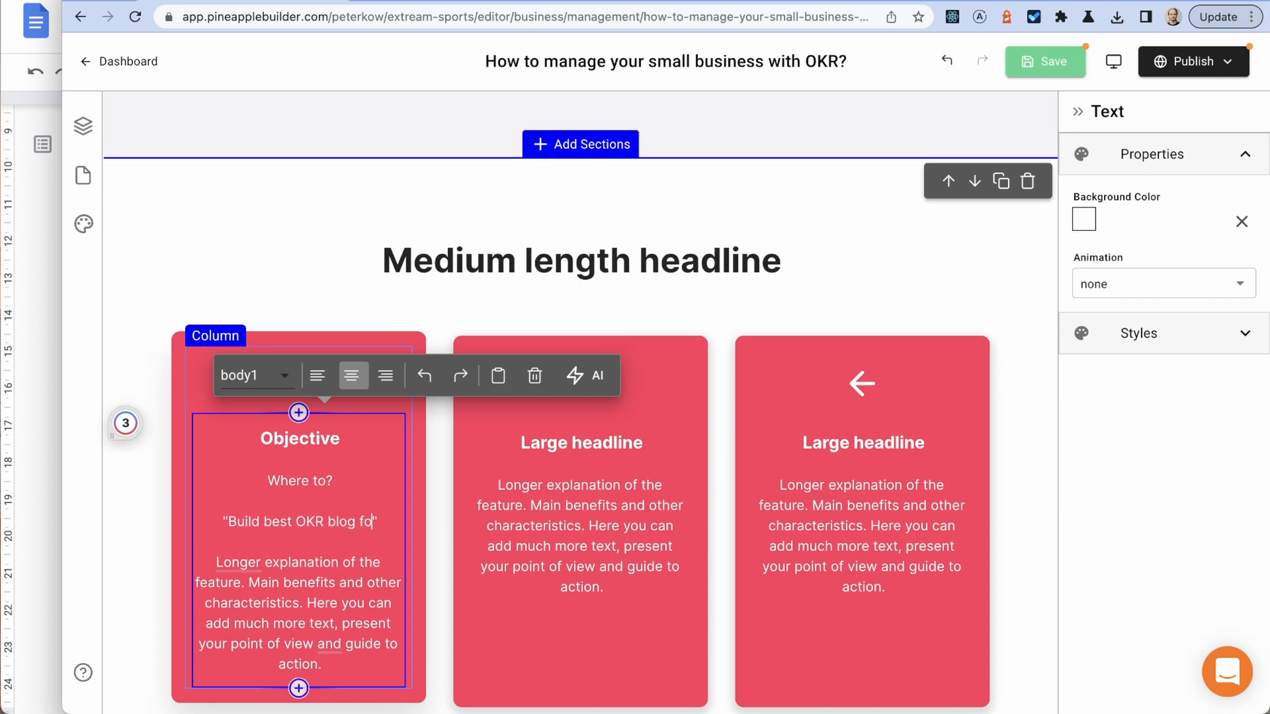
{"action": "type", "text": "aS"}
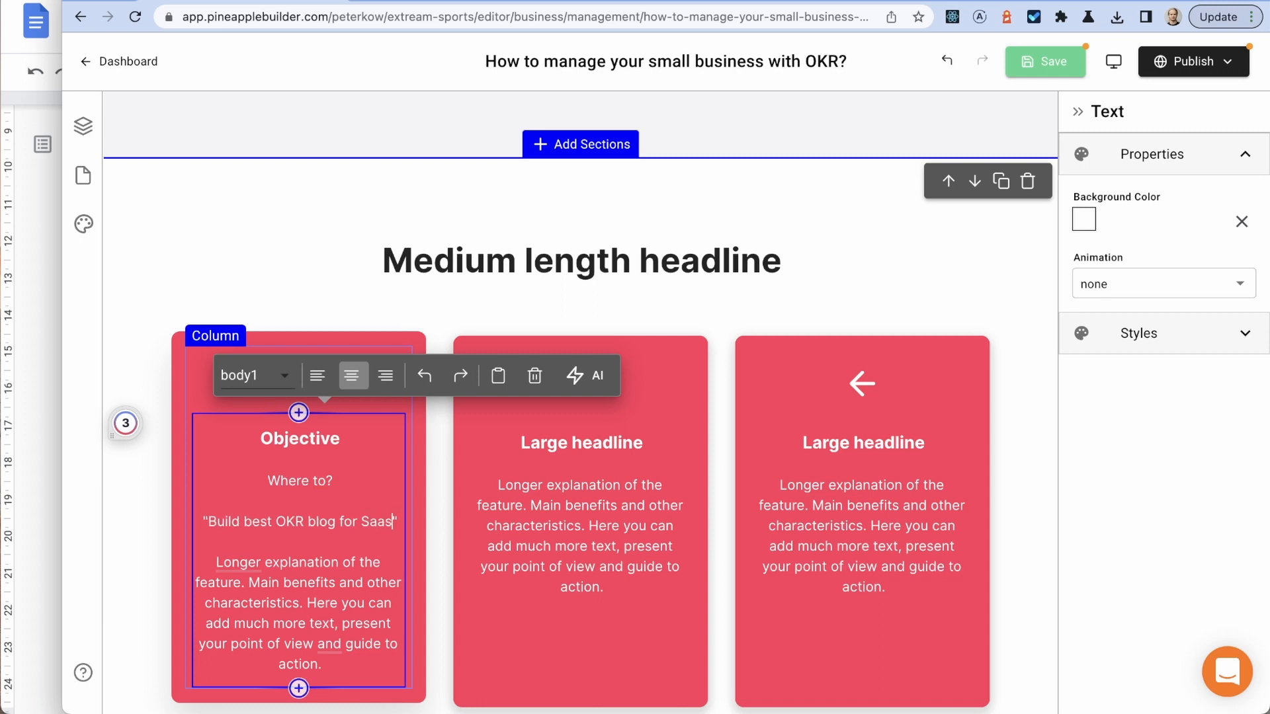
{"action": "key", "text": "BackSpace"}
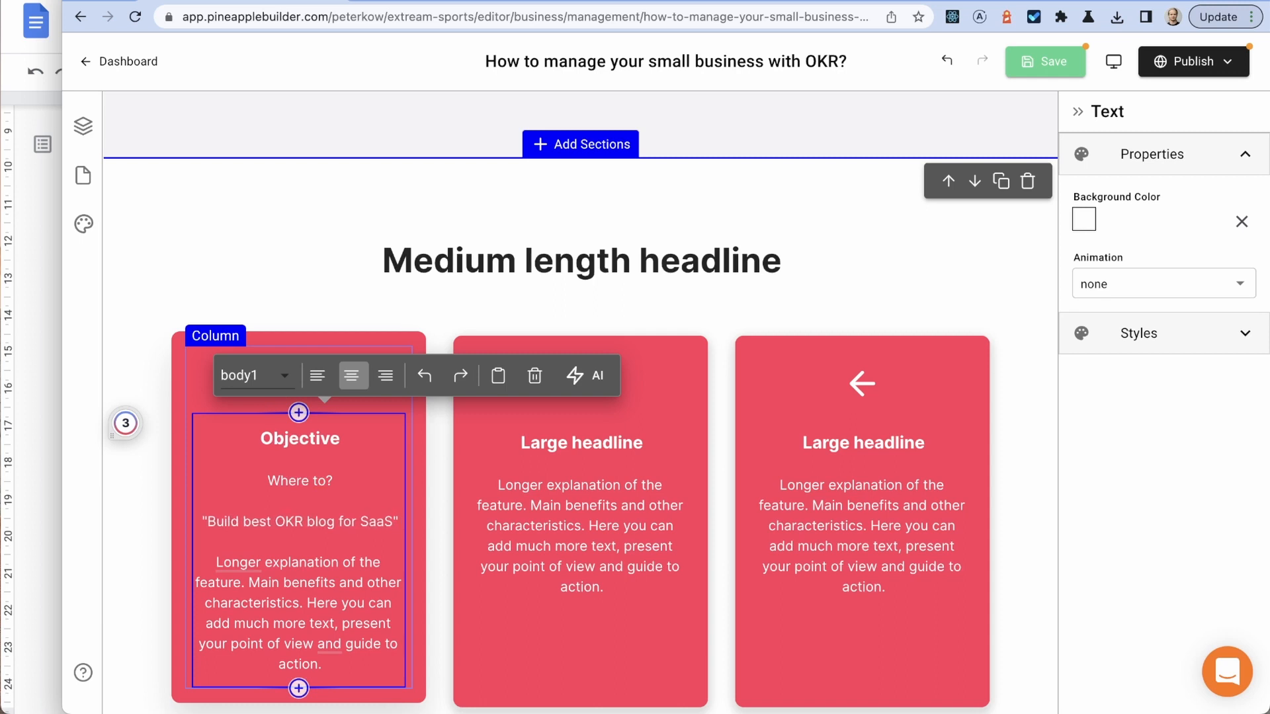
Step: Delete the placeholder explanation from the Objective card and italicize the quoted line "Build best OKR blog for SaaS"
{"action": "left_click_drag", "start_coordinate": [216, 561], "coordinate": [389, 673]}
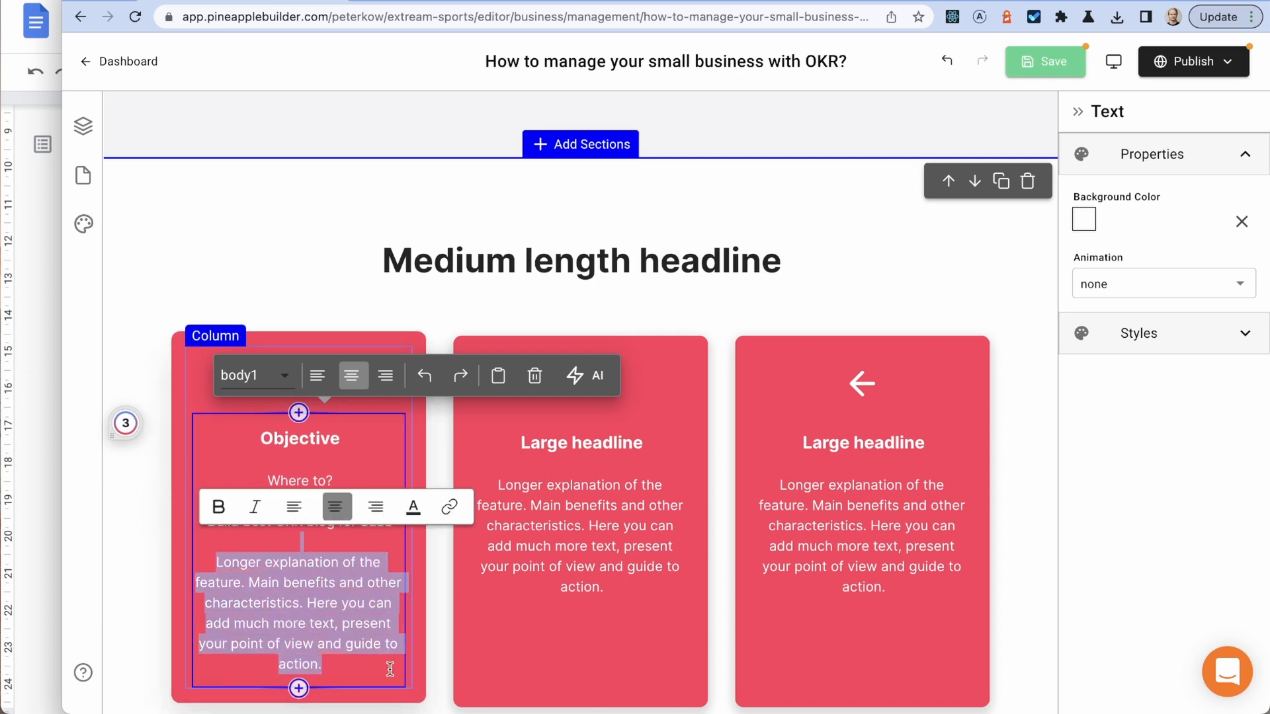
{"action": "key", "text": "BackSpace"}
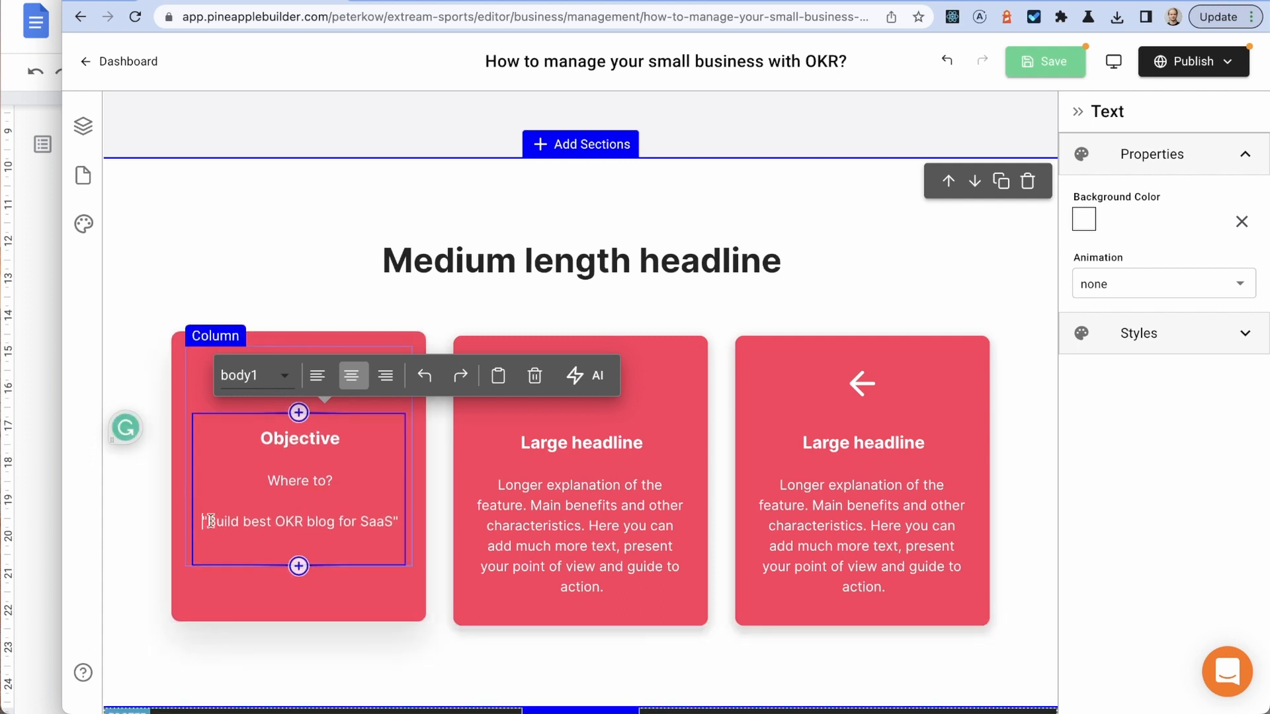
{"action": "left_click_drag", "start_coordinate": [205, 522], "coordinate": [398, 522]}
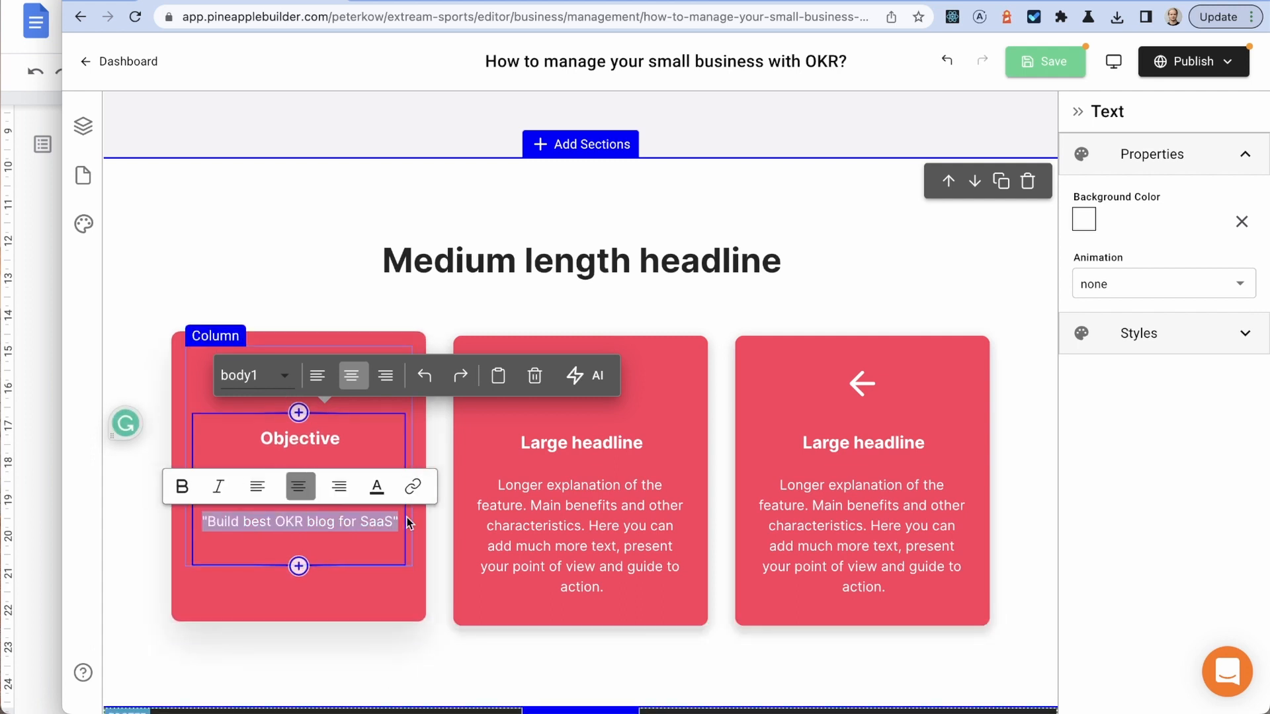
{"action": "left_click", "coordinate": [222, 485]}
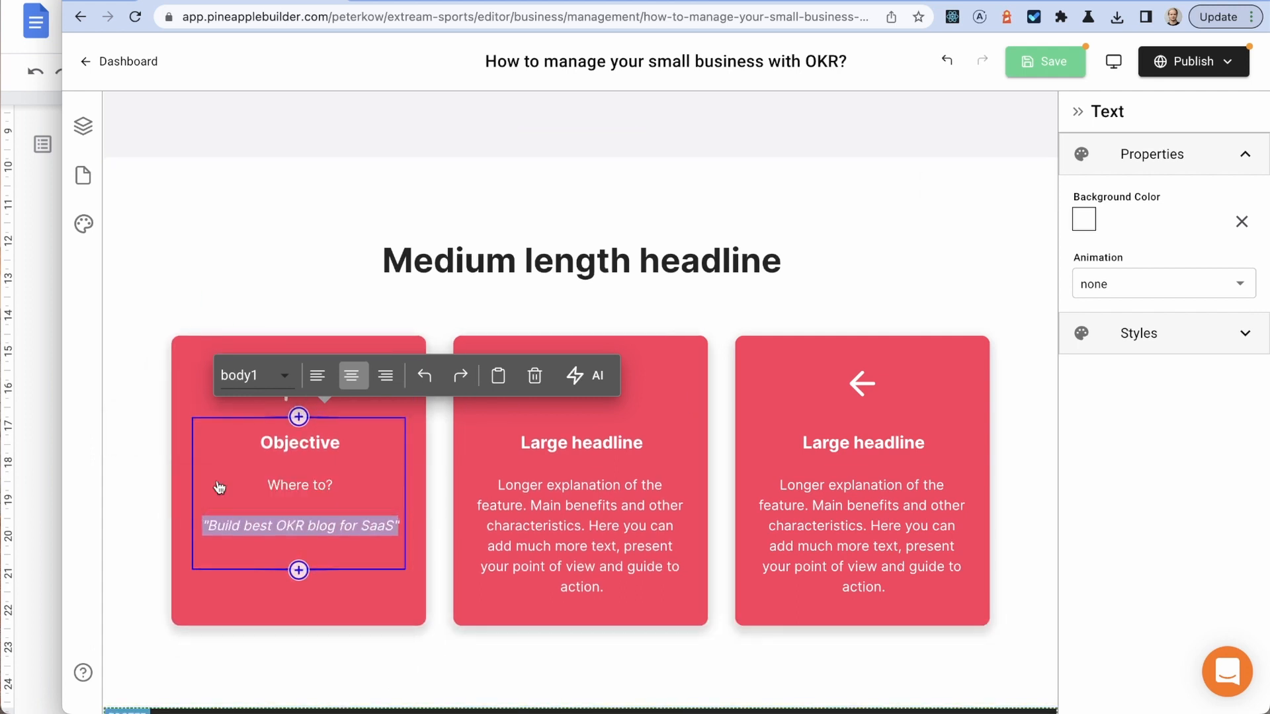
{"action": "left_click", "coordinate": [374, 281]}
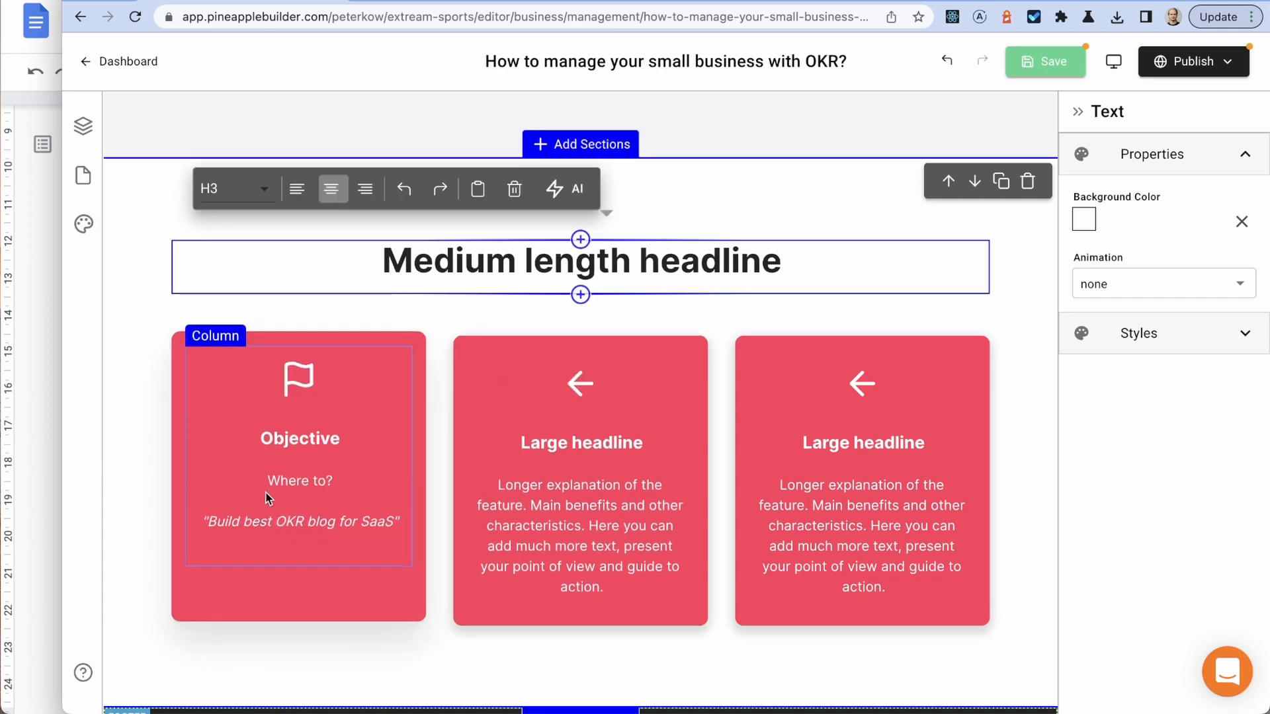
Step: Set the text color of "Where to?" in the Objective card to purple 9013FE
{"action": "double_click", "coordinate": [282, 480]}
{"action": "left_click_drag", "start_coordinate": [266, 483], "coordinate": [334, 483]}
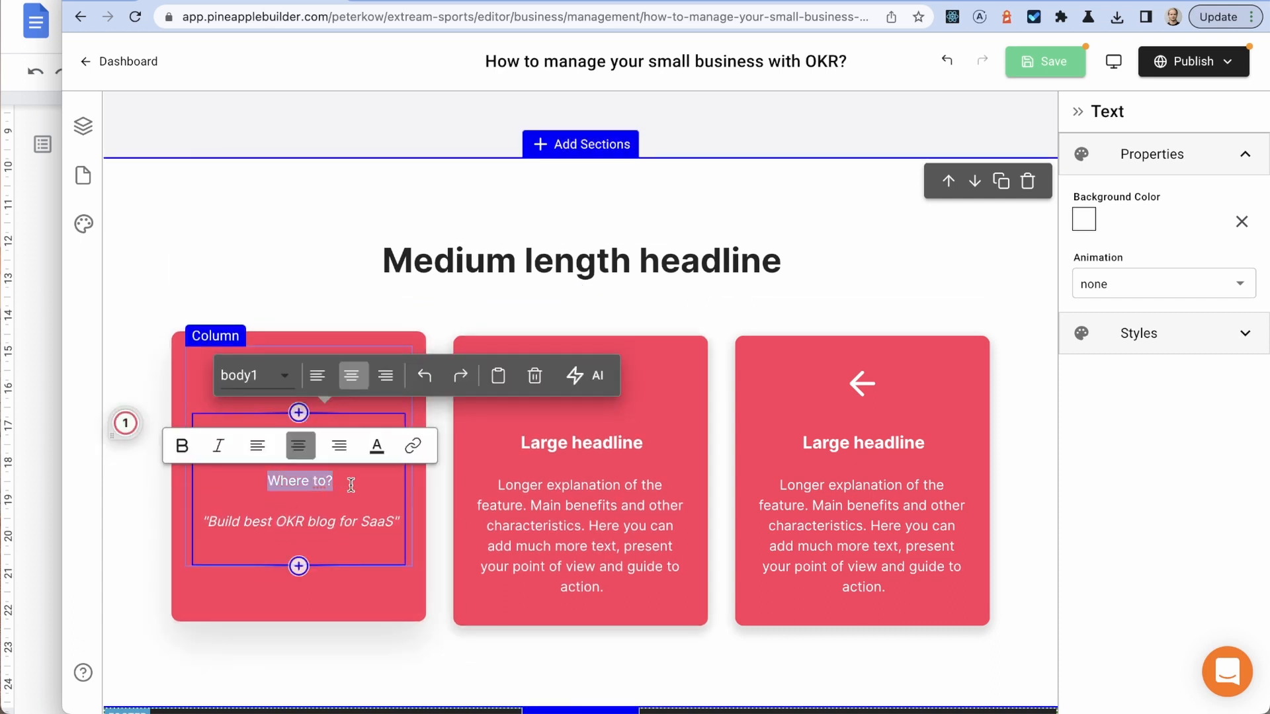
{"action": "left_click", "coordinate": [376, 445]}
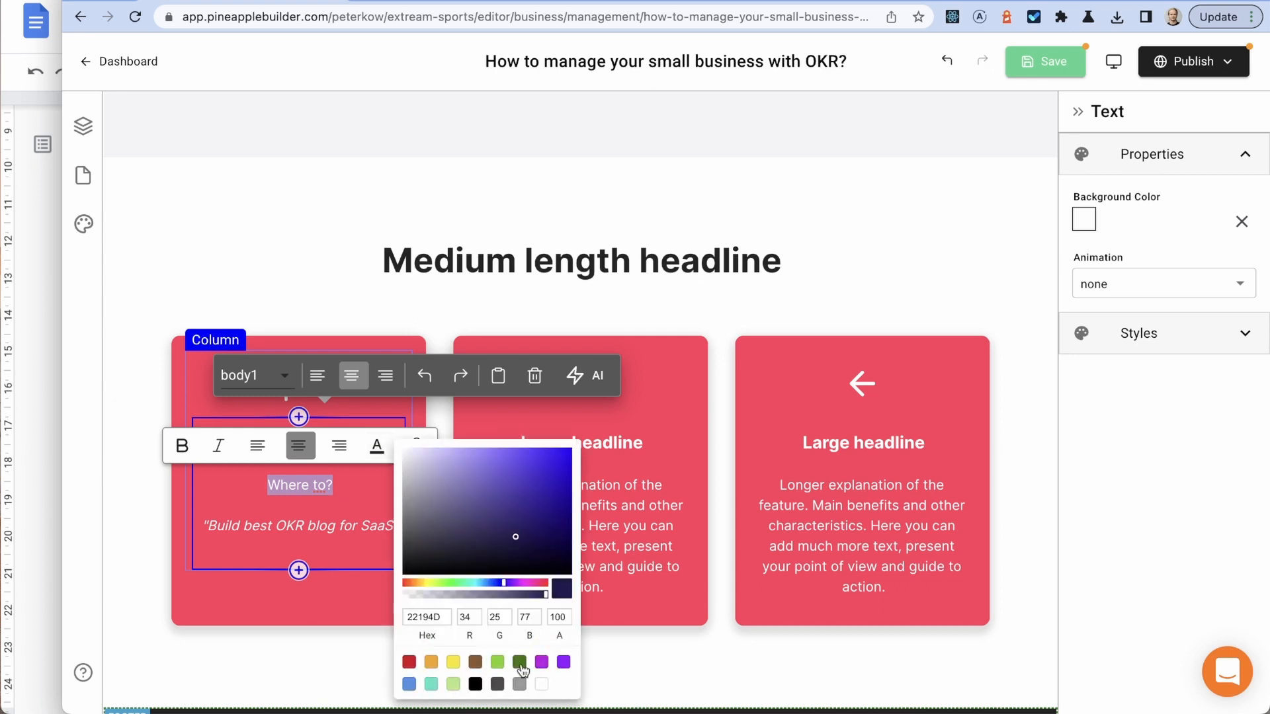
{"action": "left_click", "coordinate": [563, 662]}
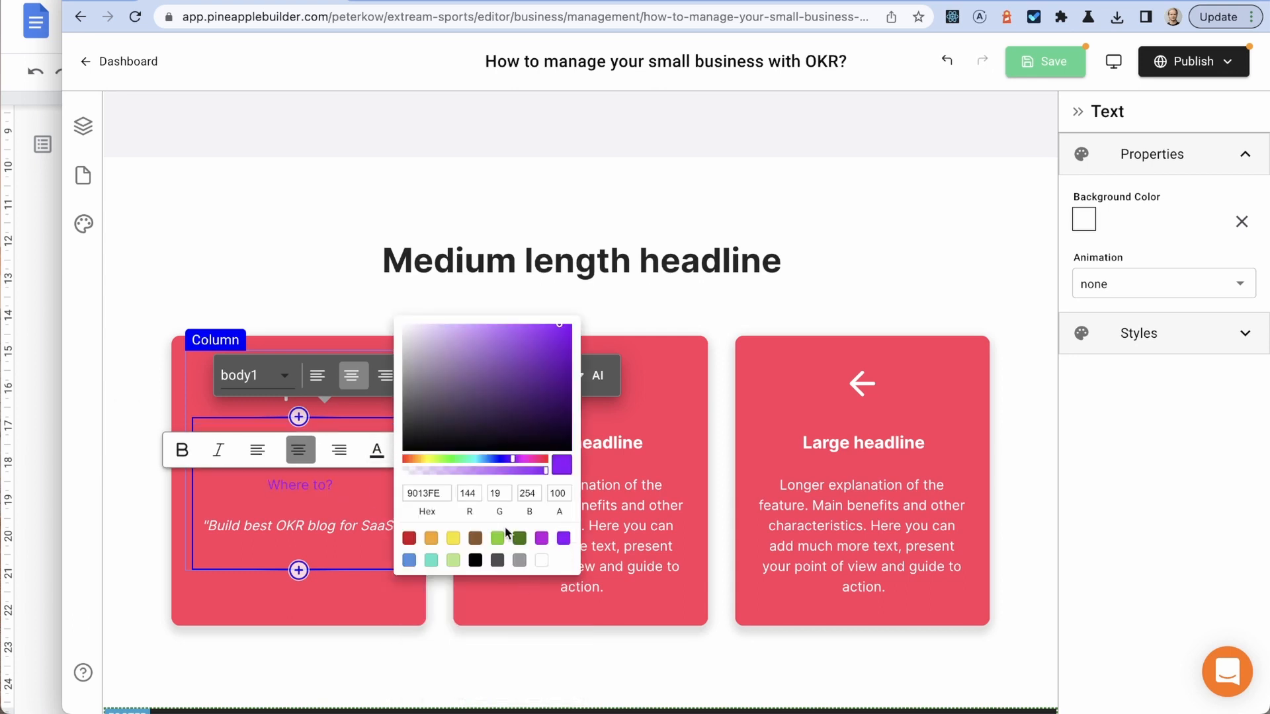
Step: Change the text color of "Where to?" in the Objective card to blue 4A90E2 and make the line bold
{"action": "left_click", "coordinate": [430, 560]}
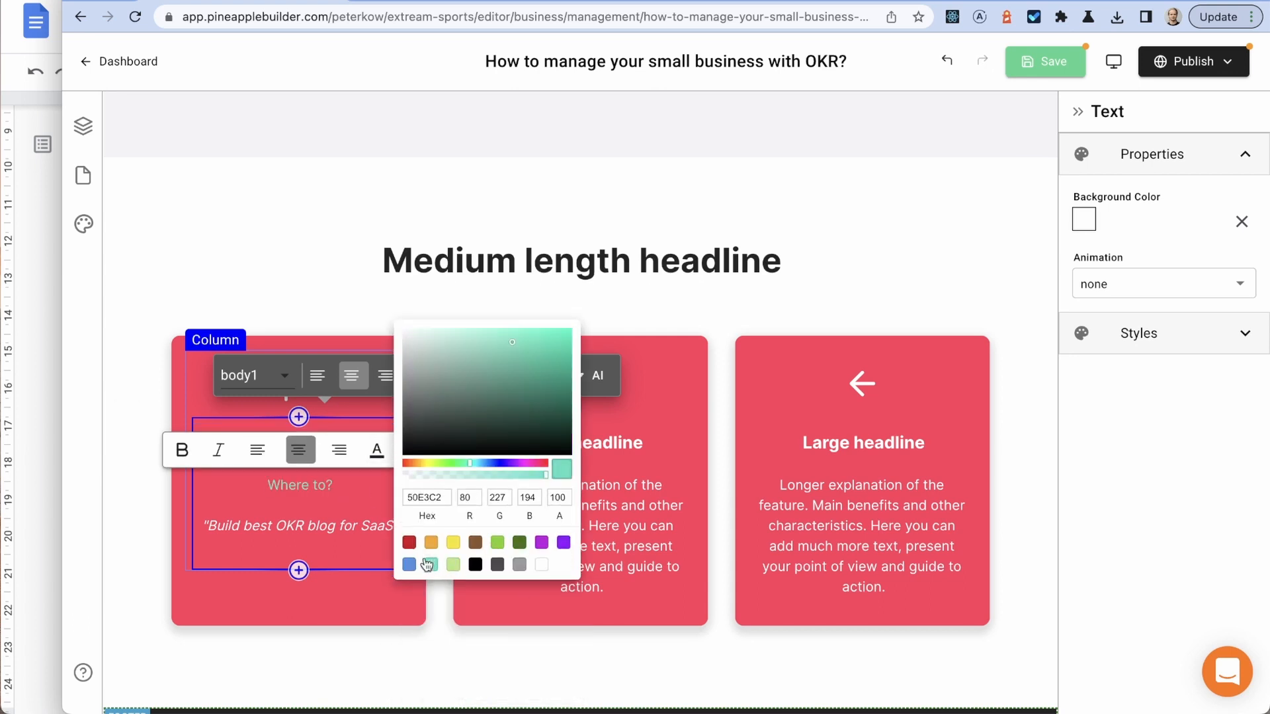
{"action": "left_click", "coordinate": [409, 564]}
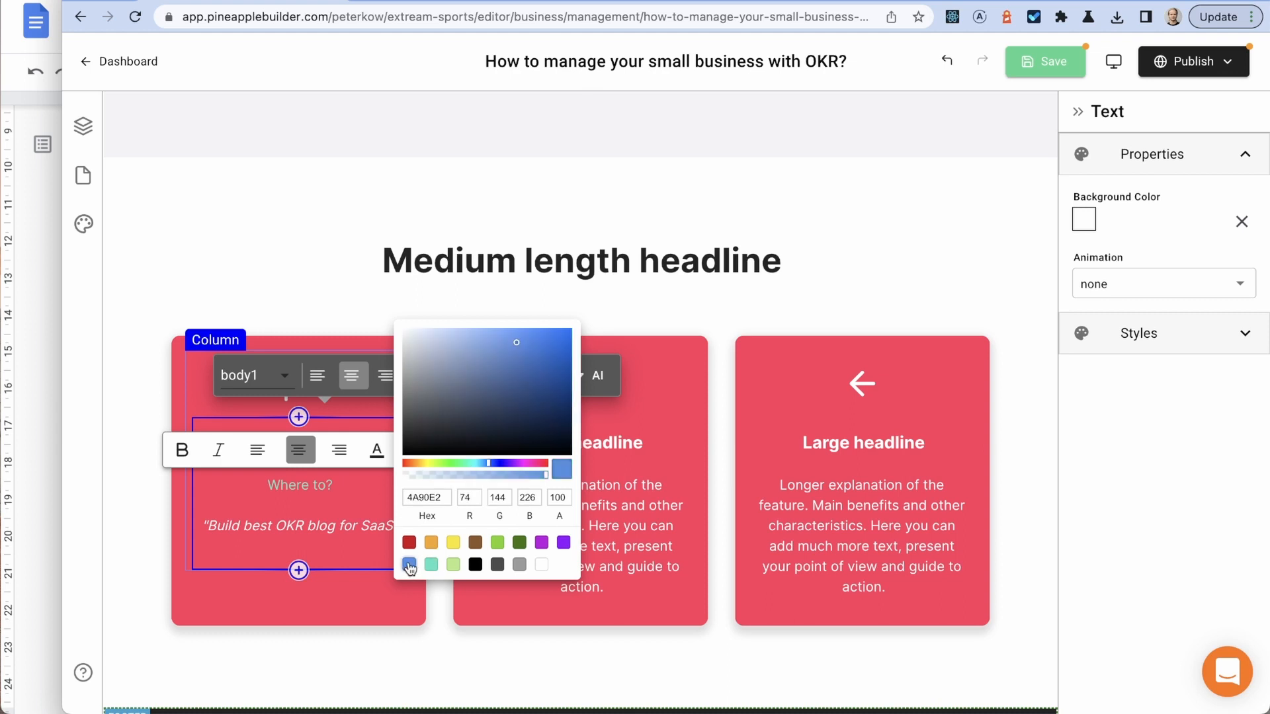
{"action": "left_click", "coordinate": [182, 452]}
{"action": "left_click", "coordinate": [182, 451]}
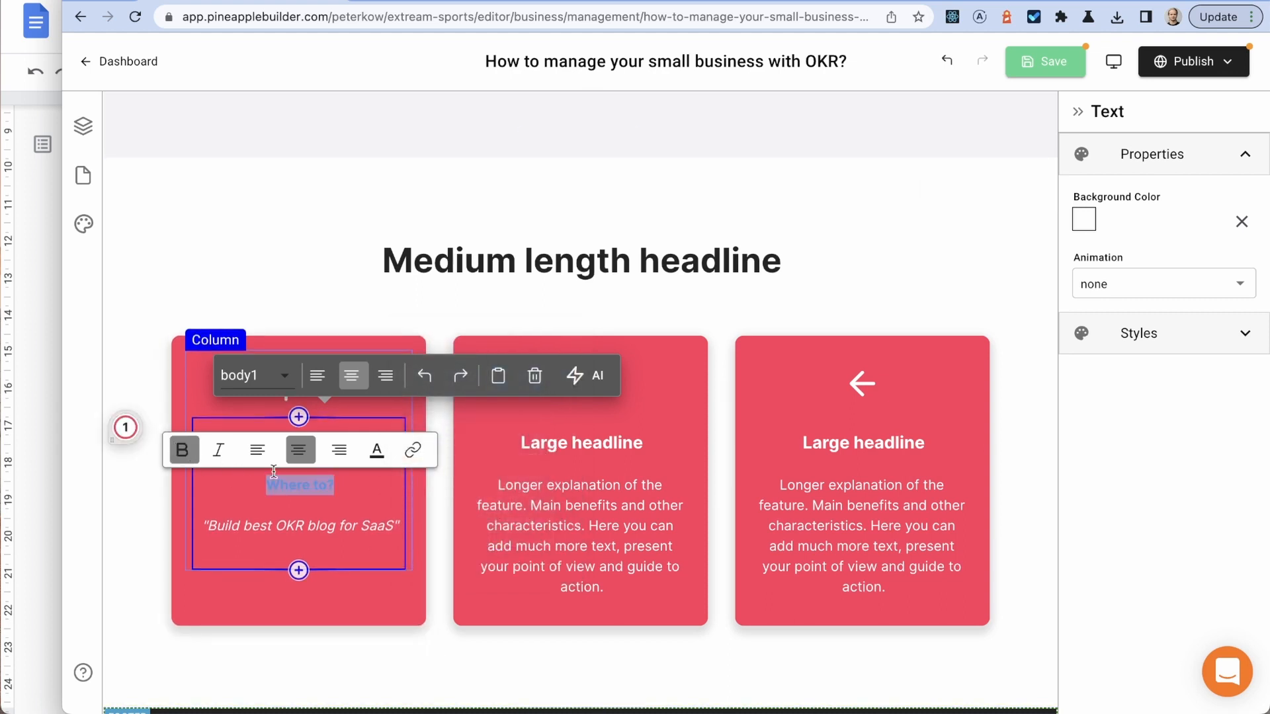
Step: Recolor the bold line "Where to?" in the Objective card to black
{"action": "left_click", "coordinate": [340, 498]}
{"action": "left_click_drag", "start_coordinate": [264, 481], "coordinate": [335, 481]}
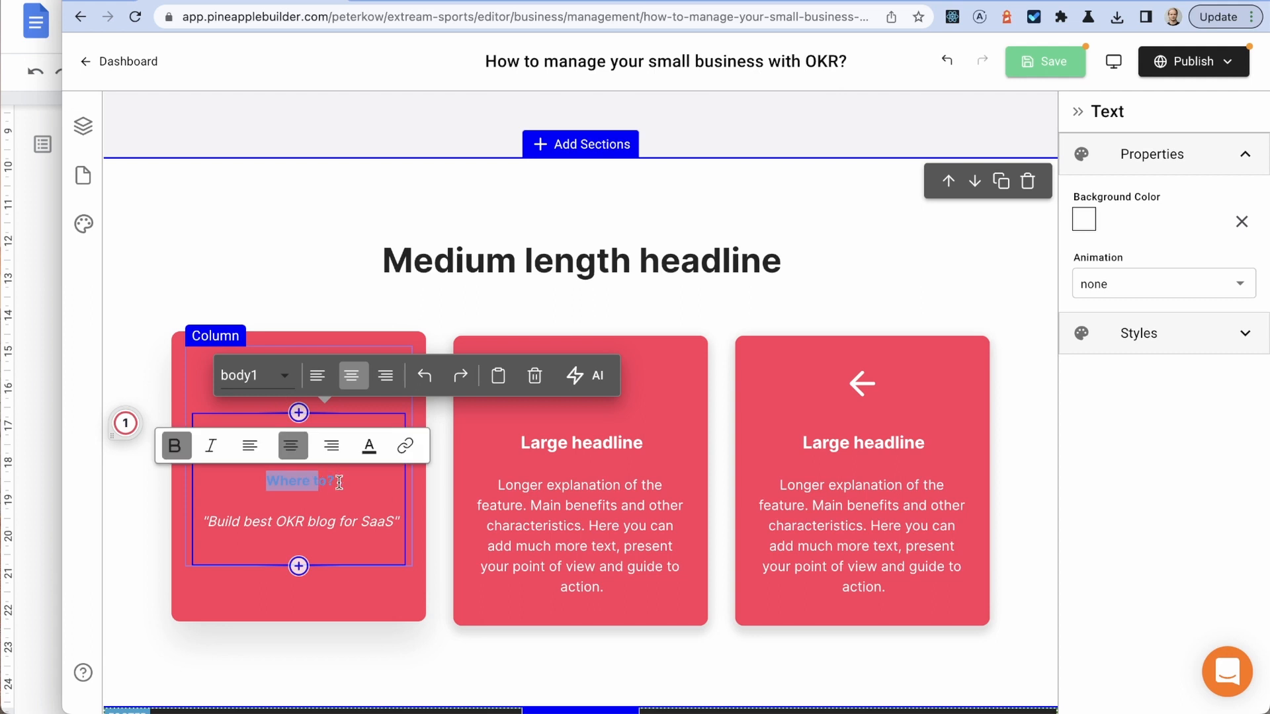
{"action": "left_click", "coordinate": [376, 446]}
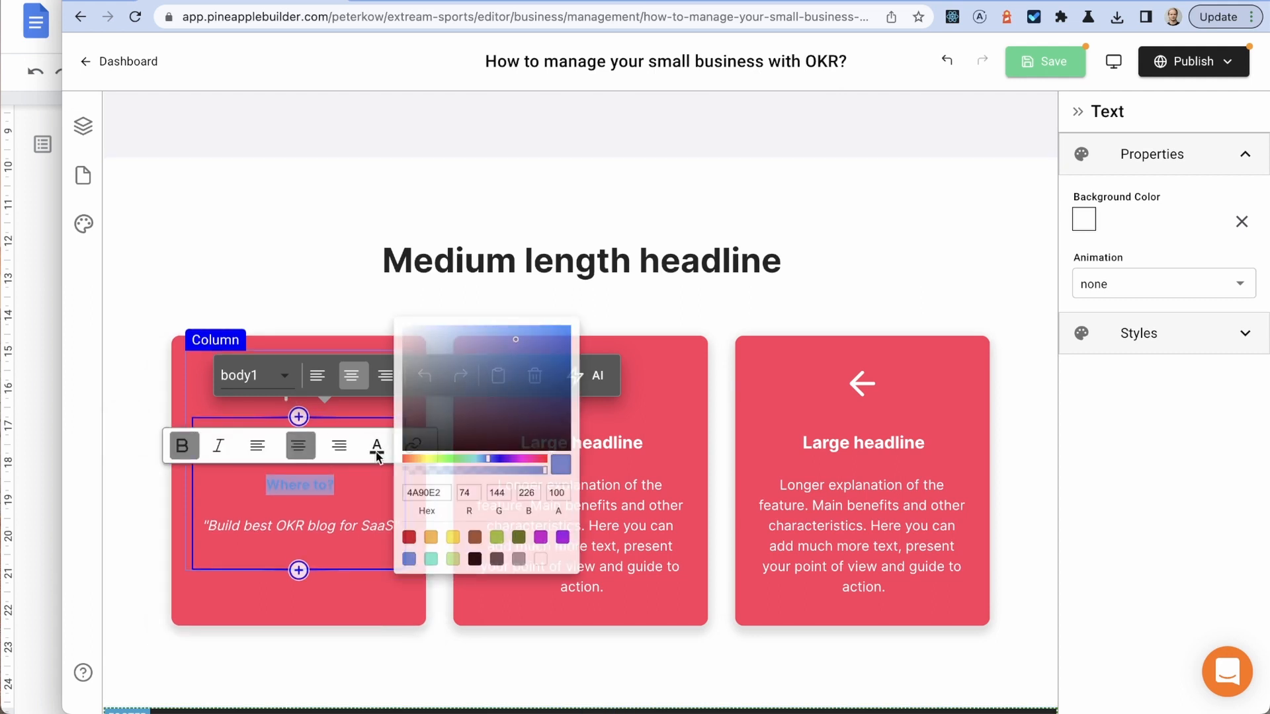
{"action": "left_click", "coordinate": [497, 562]}
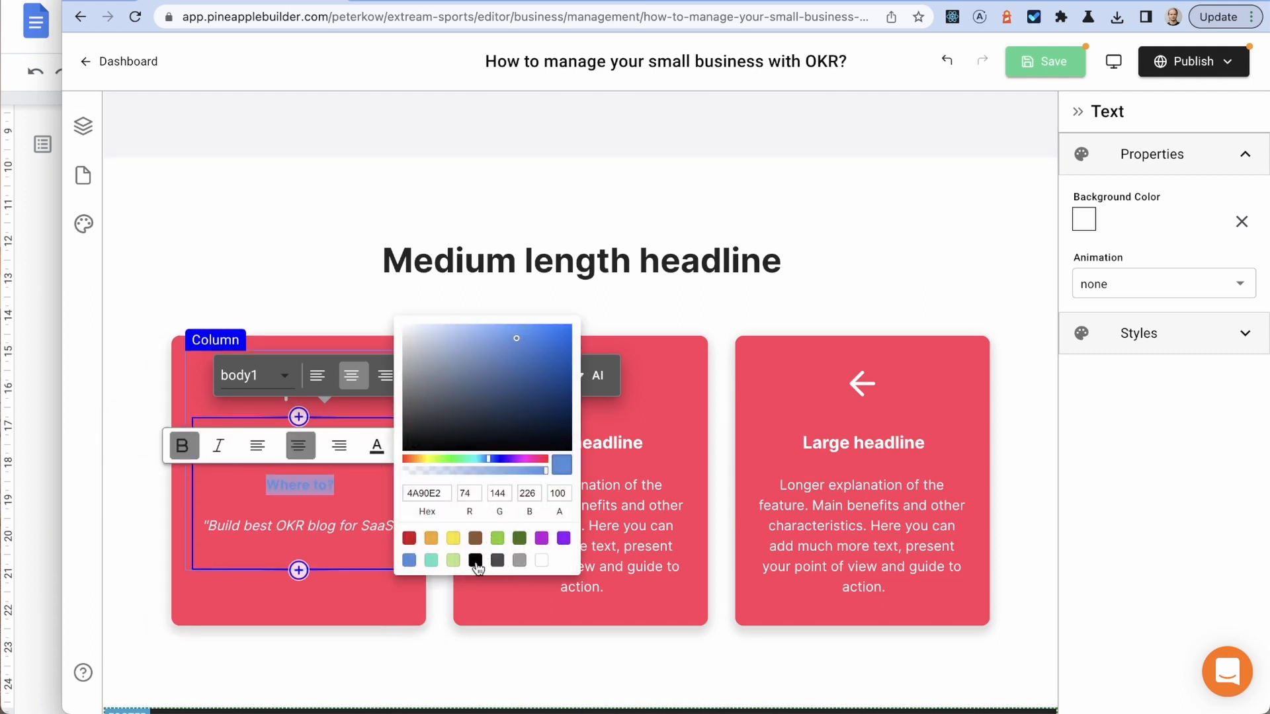
{"action": "left_click", "coordinate": [248, 494]}
Step: Set the text color of the first card's "Objective" headline to black
{"action": "scroll", "coordinate": [343, 506], "scroll_direction": "up", "scroll_amount": 2}
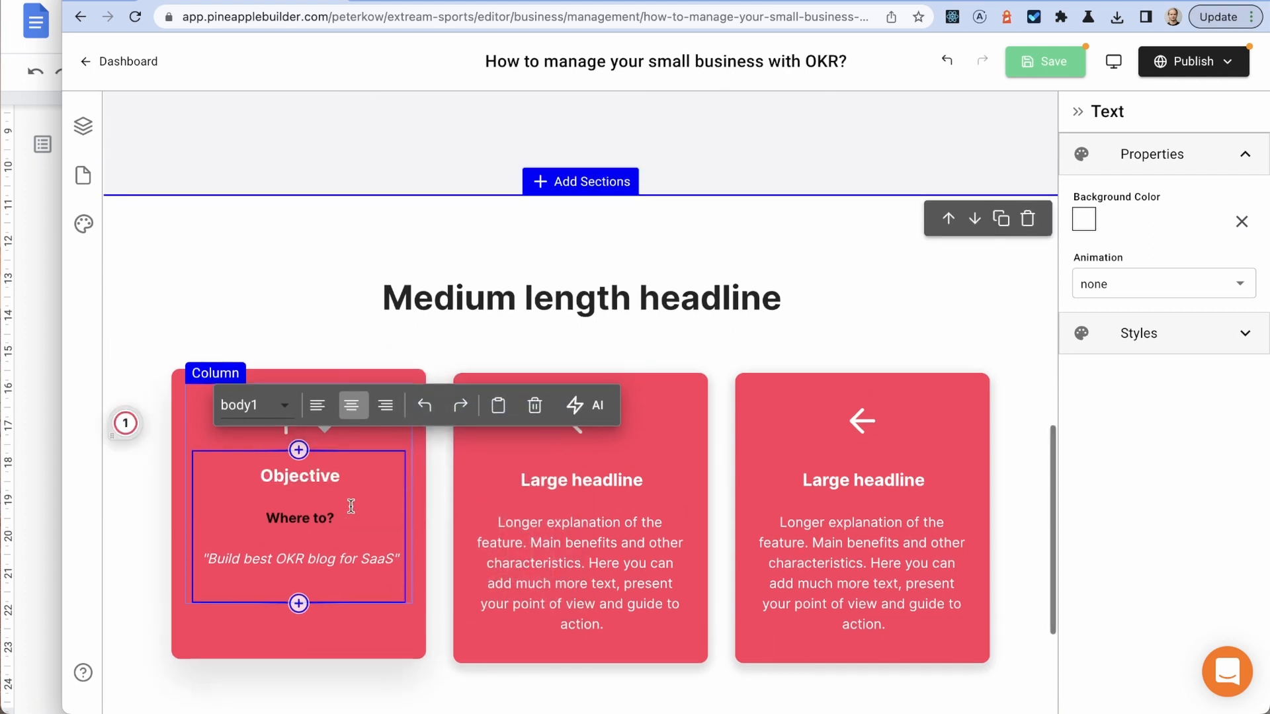
{"action": "left_click_drag", "start_coordinate": [256, 490], "coordinate": [340, 493]}
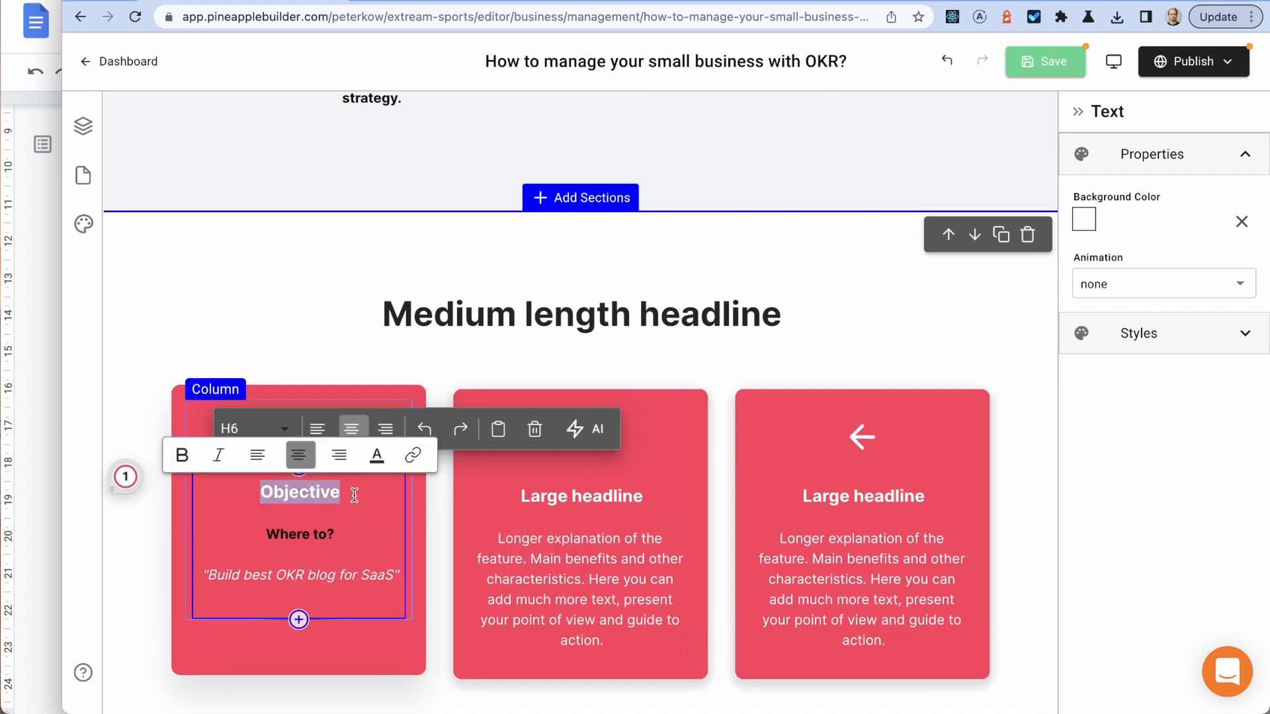
{"action": "left_click", "coordinate": [376, 455]}
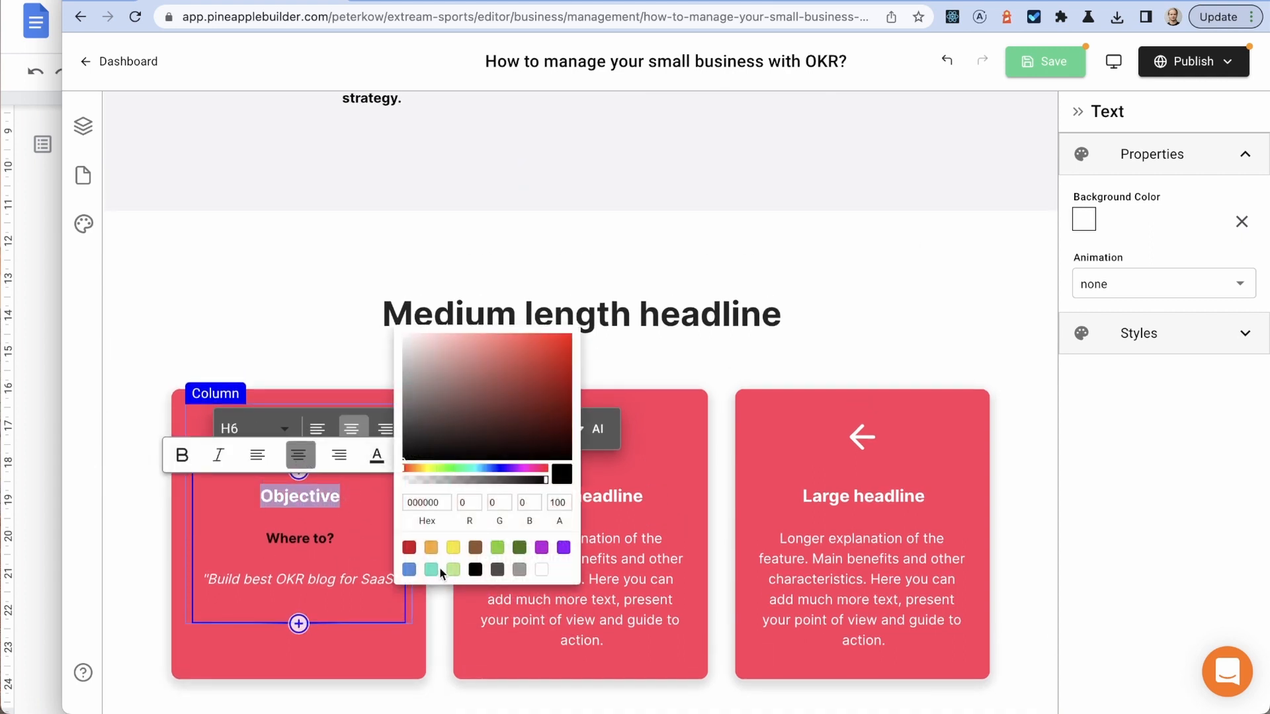
{"action": "left_click", "coordinate": [475, 570]}
Step: Set the text color of "Where to?" in the Objective card to white and deselect the text
{"action": "left_click_drag", "start_coordinate": [259, 533], "coordinate": [335, 533]}
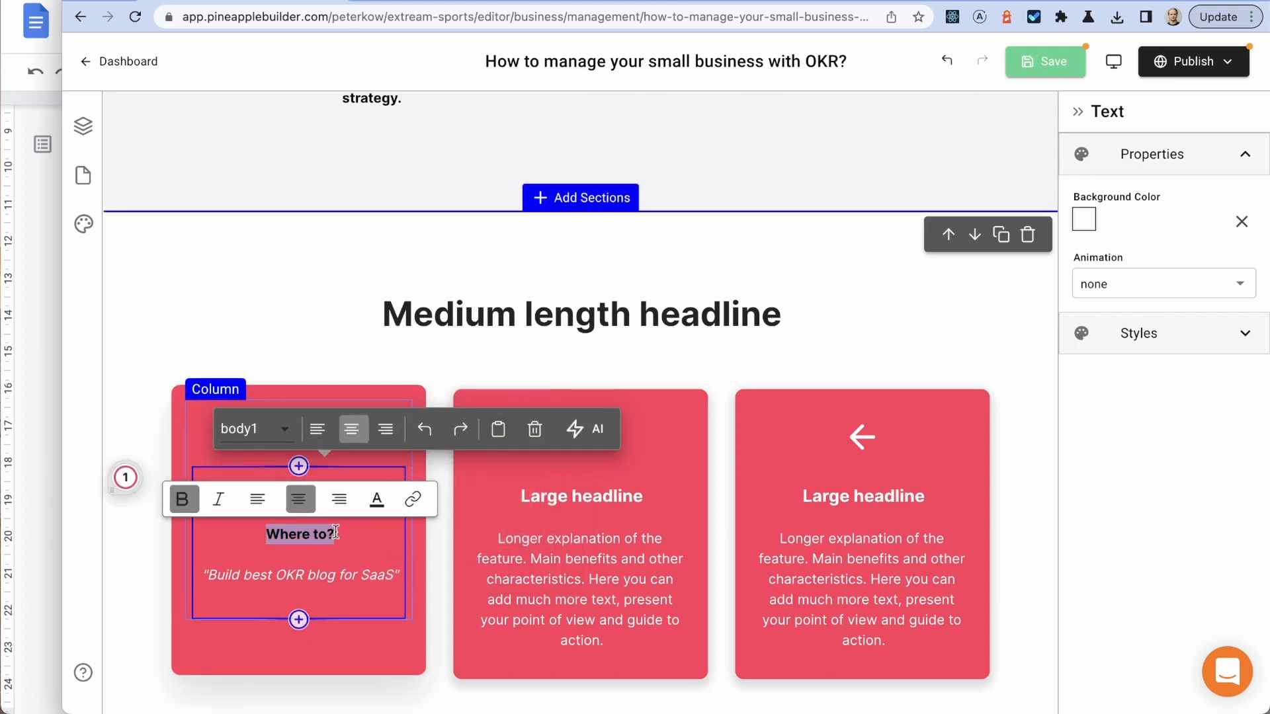
{"action": "left_click", "coordinate": [376, 499]}
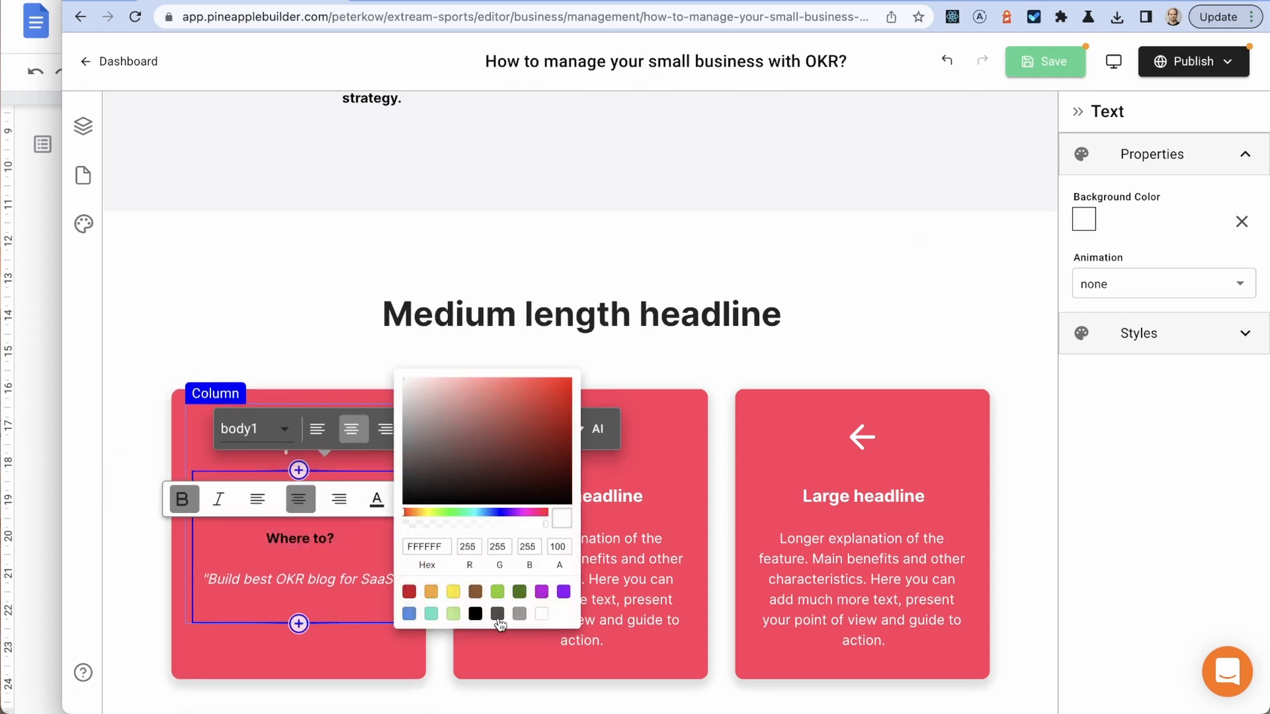
{"action": "left_click", "coordinate": [541, 614]}
{"action": "left_click", "coordinate": [309, 574]}
{"action": "left_click", "coordinate": [289, 372]}
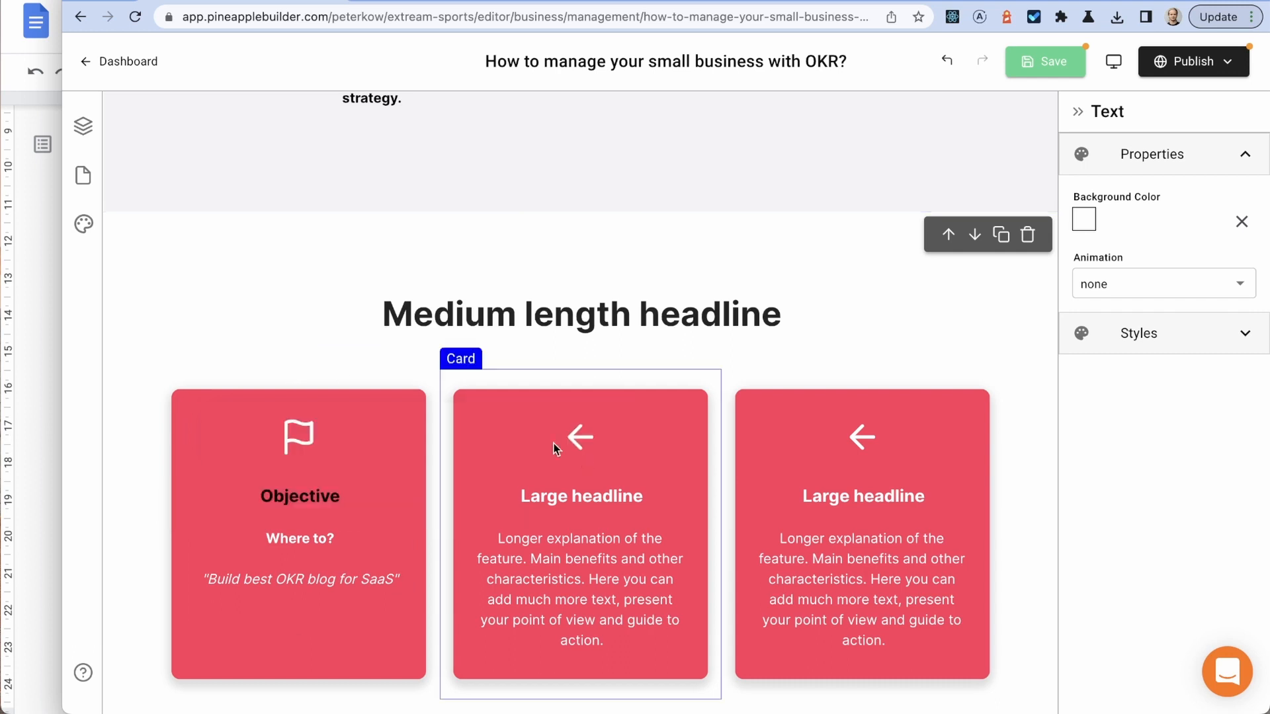
Step: Delete the "Medium length headline" together with its empty column above the cards, and save the page
{"action": "scroll", "coordinate": [363, 267], "scroll_direction": "up", "scroll_amount": 1}
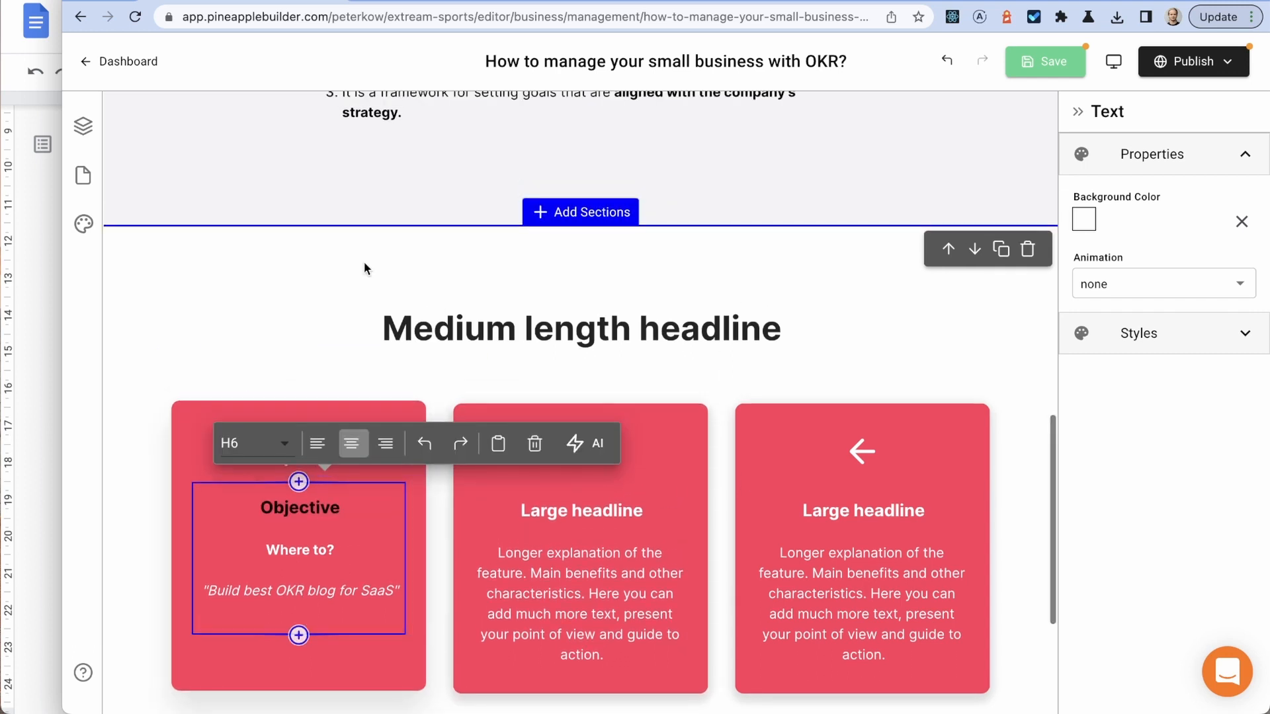
{"action": "left_click", "coordinate": [460, 329]}
{"action": "left_click", "coordinate": [514, 260]}
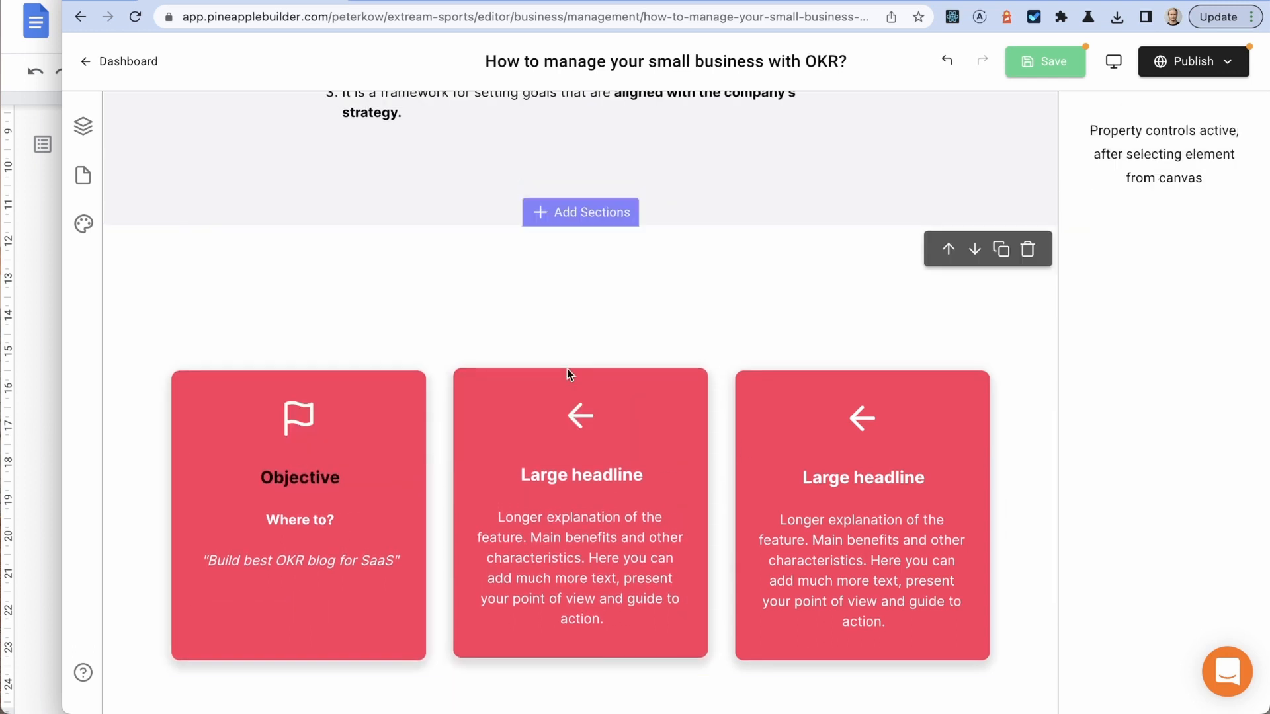
{"action": "left_click", "coordinate": [585, 305]}
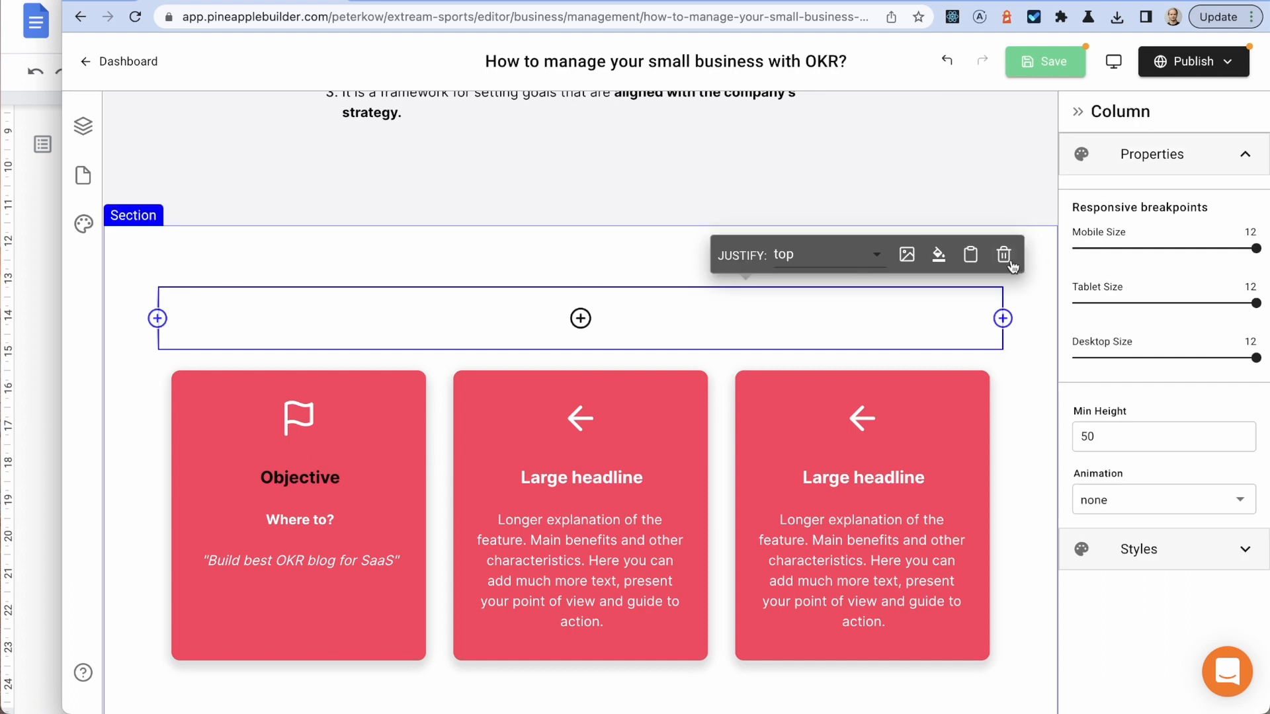
{"action": "scroll", "coordinate": [639, 385], "scroll_direction": "down", "scroll_amount": 1}
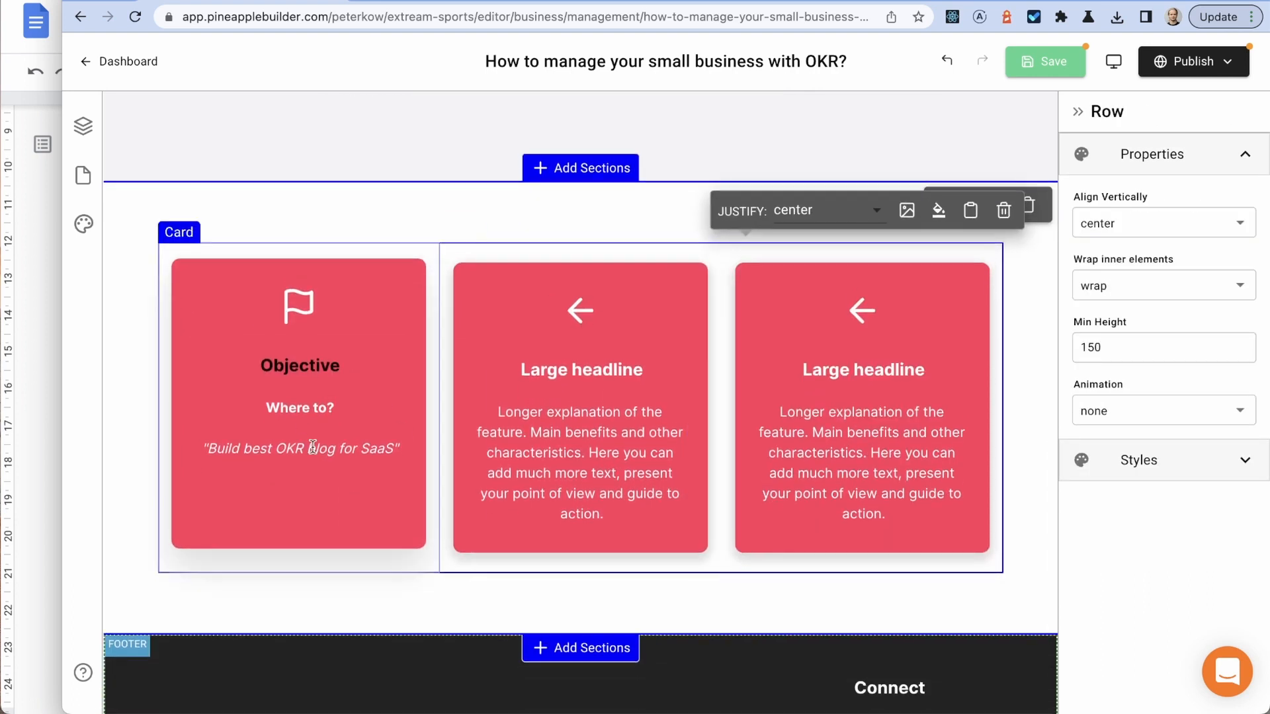
{"action": "left_click", "coordinate": [1043, 61]}
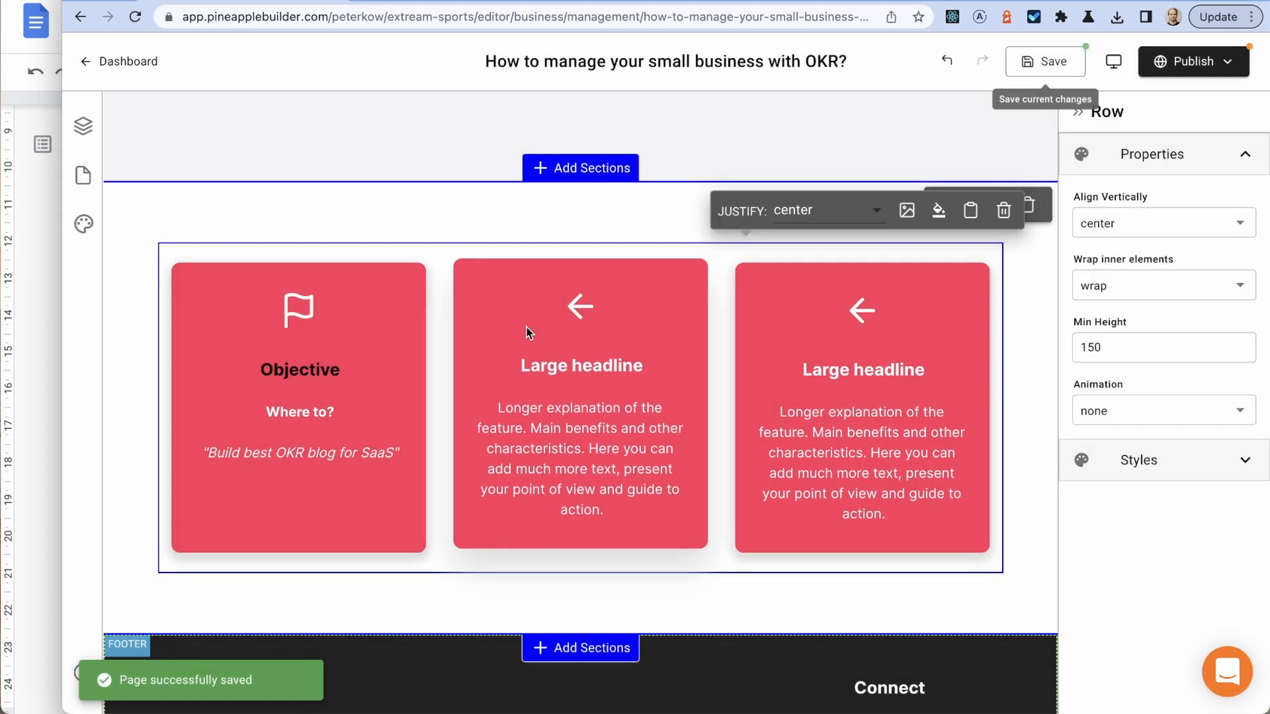
{"action": "left_click", "coordinate": [383, 268]}
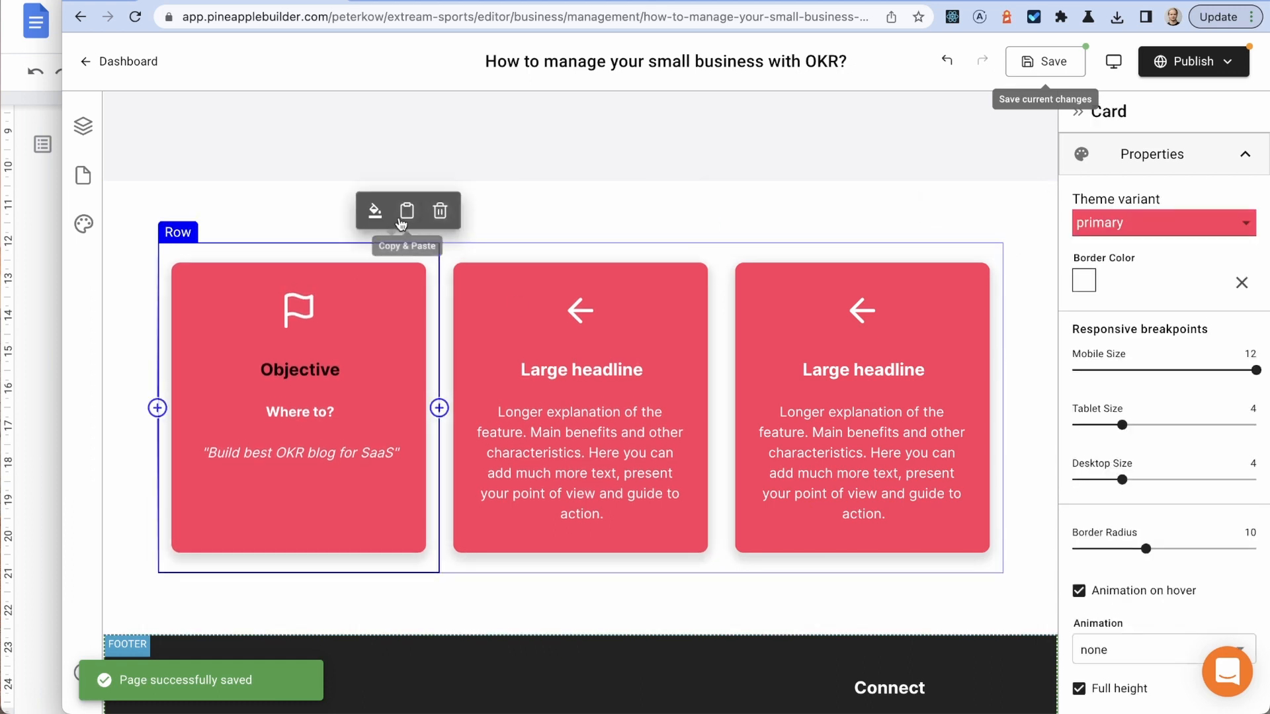
{"action": "left_click", "coordinate": [409, 220]}
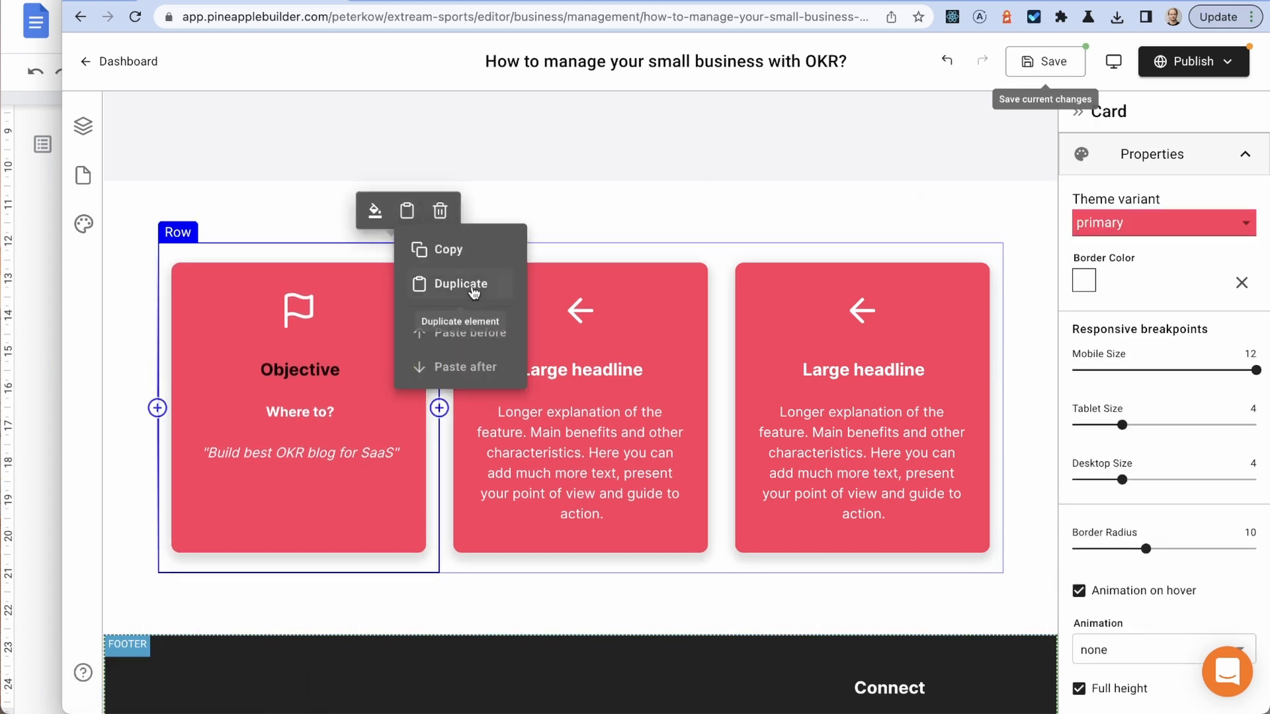
{"action": "left_click", "coordinate": [276, 258]}
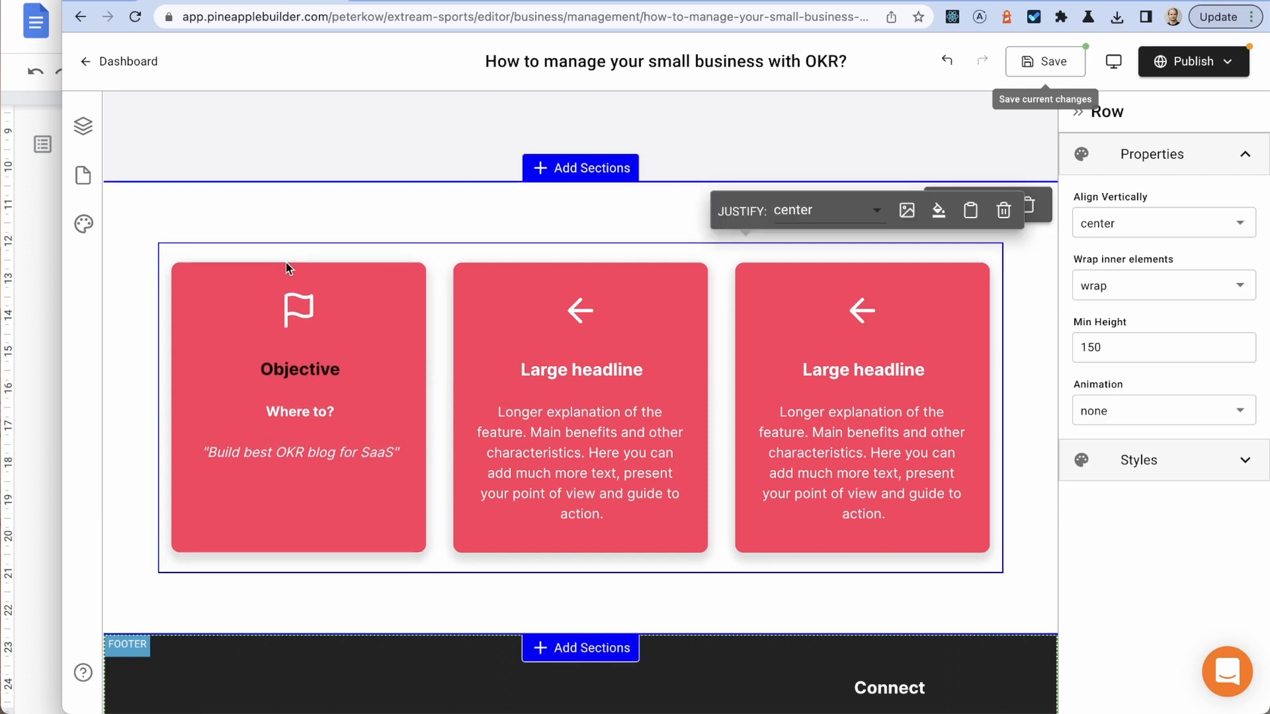
Step: Duplicate the Objective card through the layer list and delete the "Large headline" placeholder card that directly follows the copy
{"action": "left_click", "coordinate": [287, 263]}
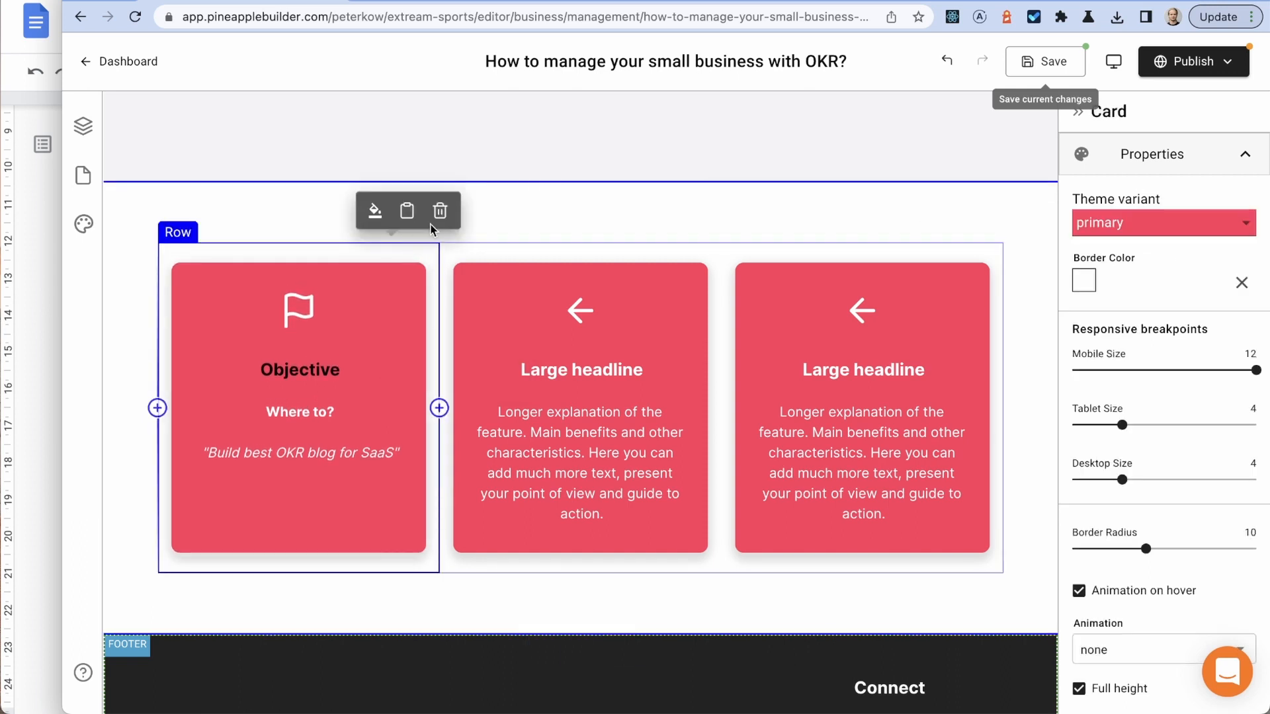
{"action": "left_click", "coordinate": [83, 126]}
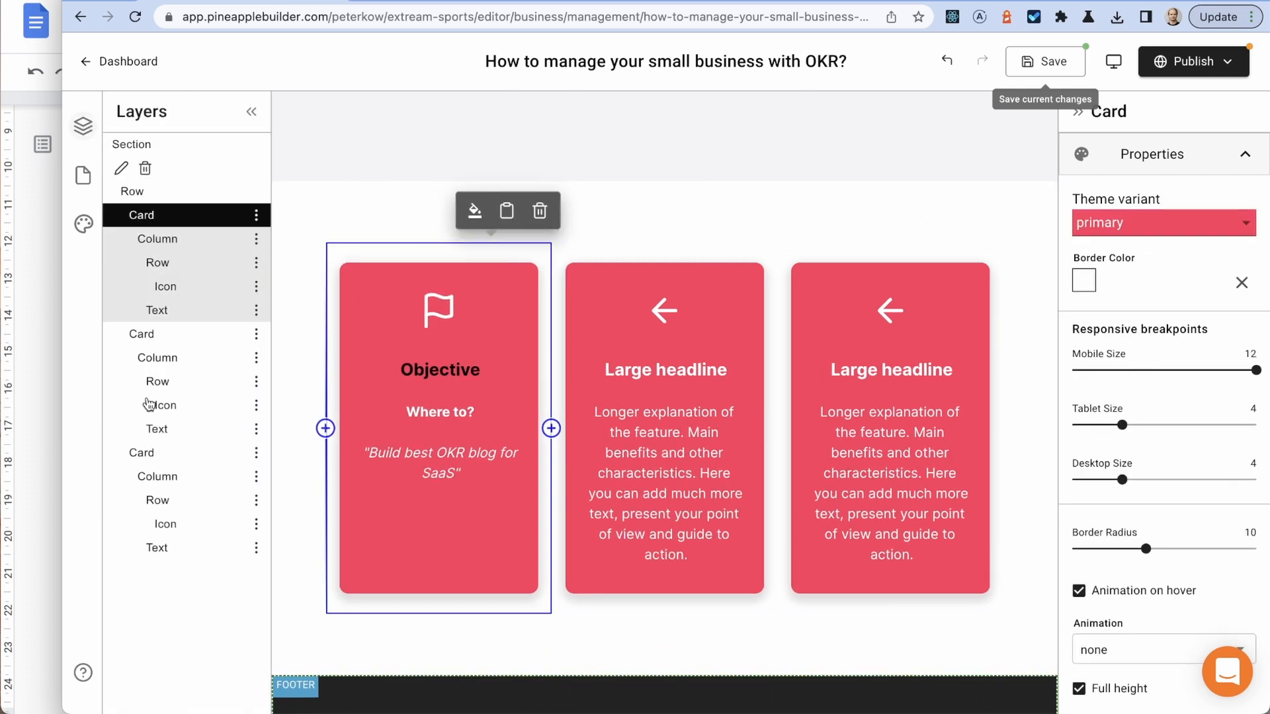
{"action": "left_click", "coordinate": [292, 192]}
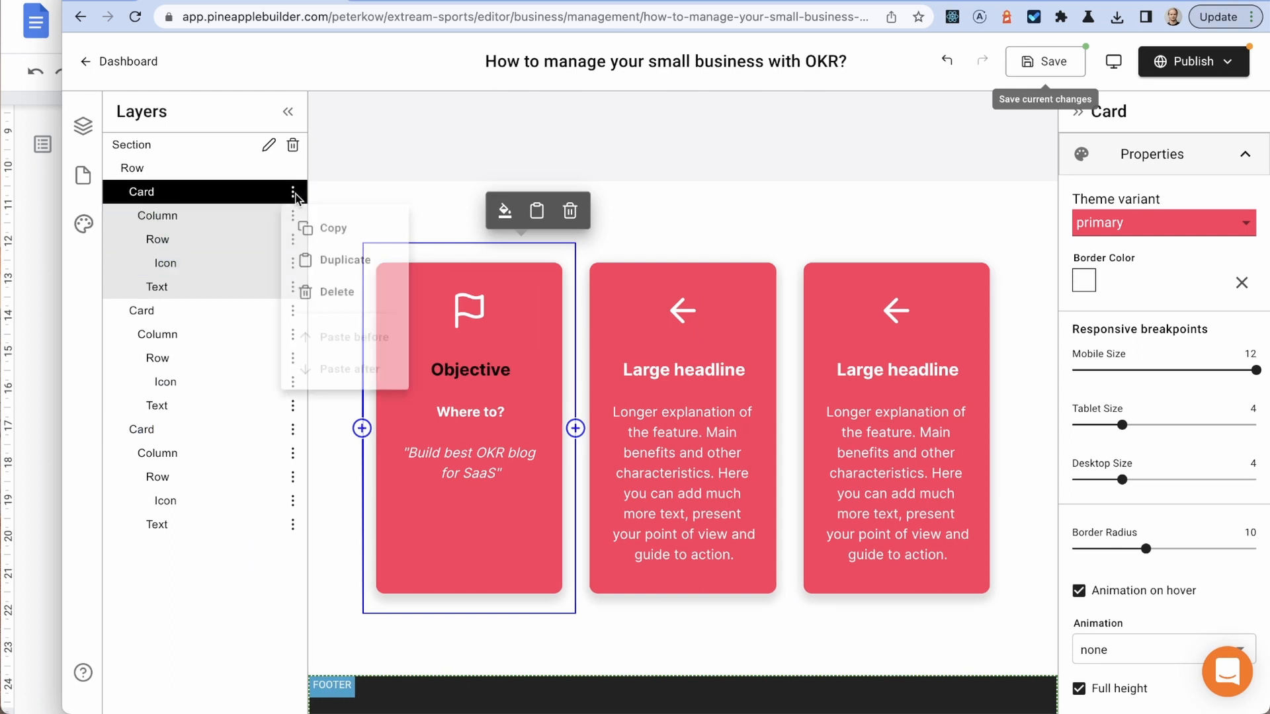
{"action": "left_click", "coordinate": [380, 266]}
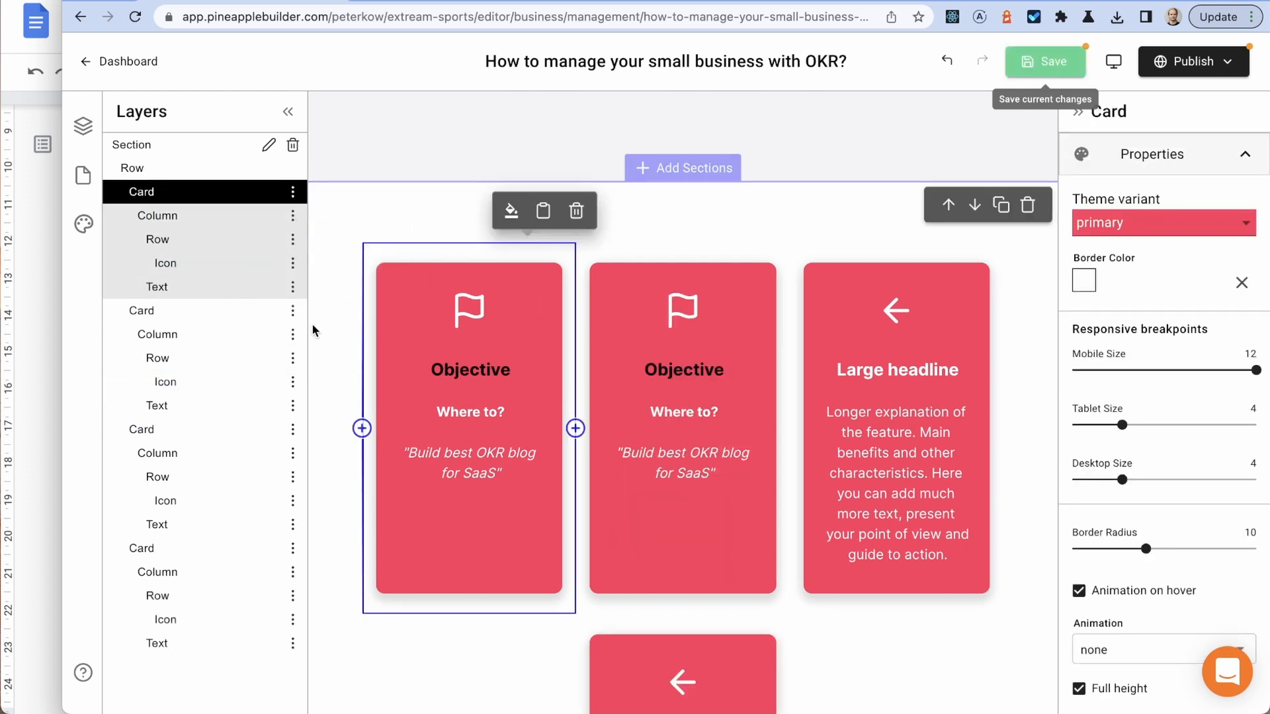
{"action": "left_click", "coordinate": [292, 429]}
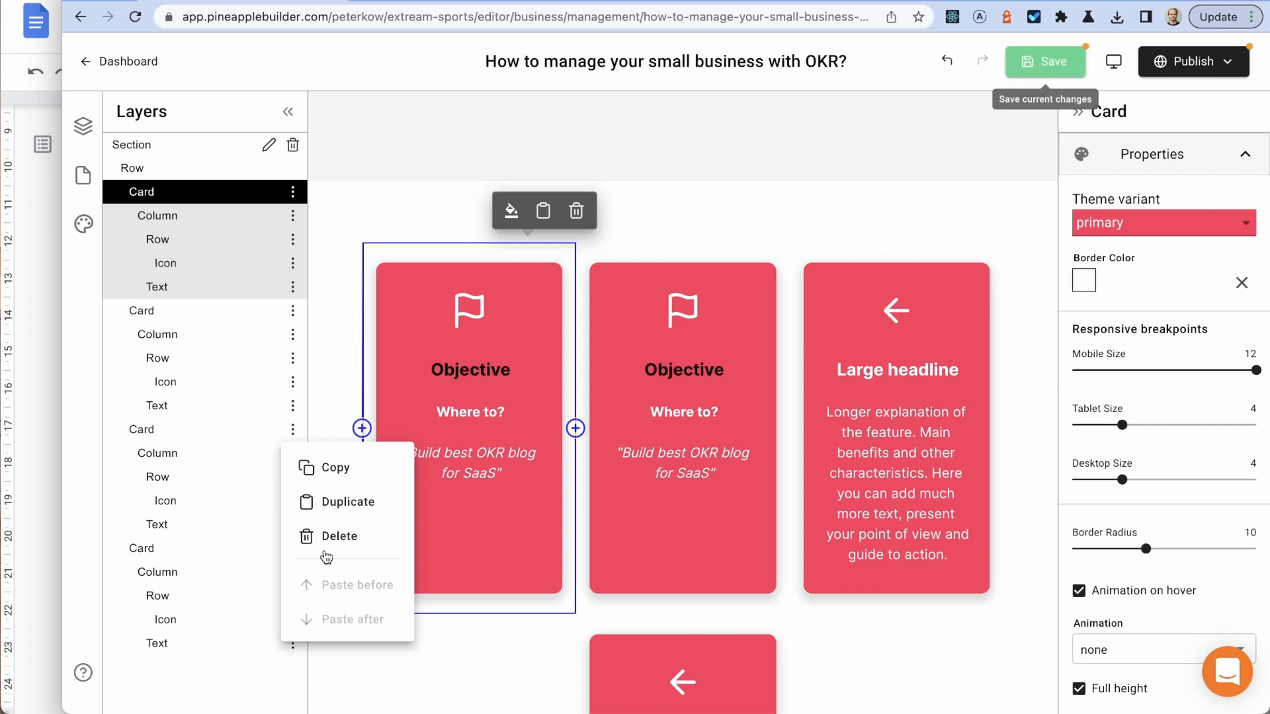
{"action": "left_click", "coordinate": [363, 539]}
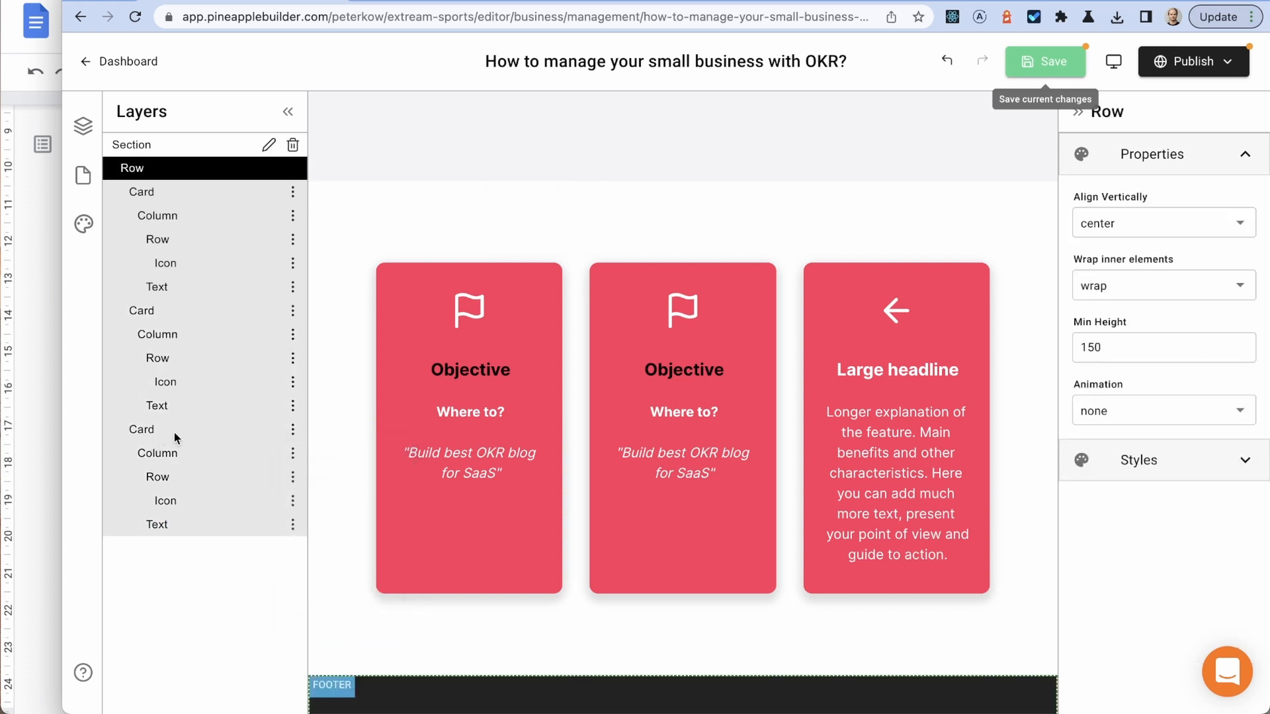
Step: Delete the remaining "Large headline" placeholder card and duplicate the second Objective card to fill its place
{"action": "left_click", "coordinate": [292, 431]}
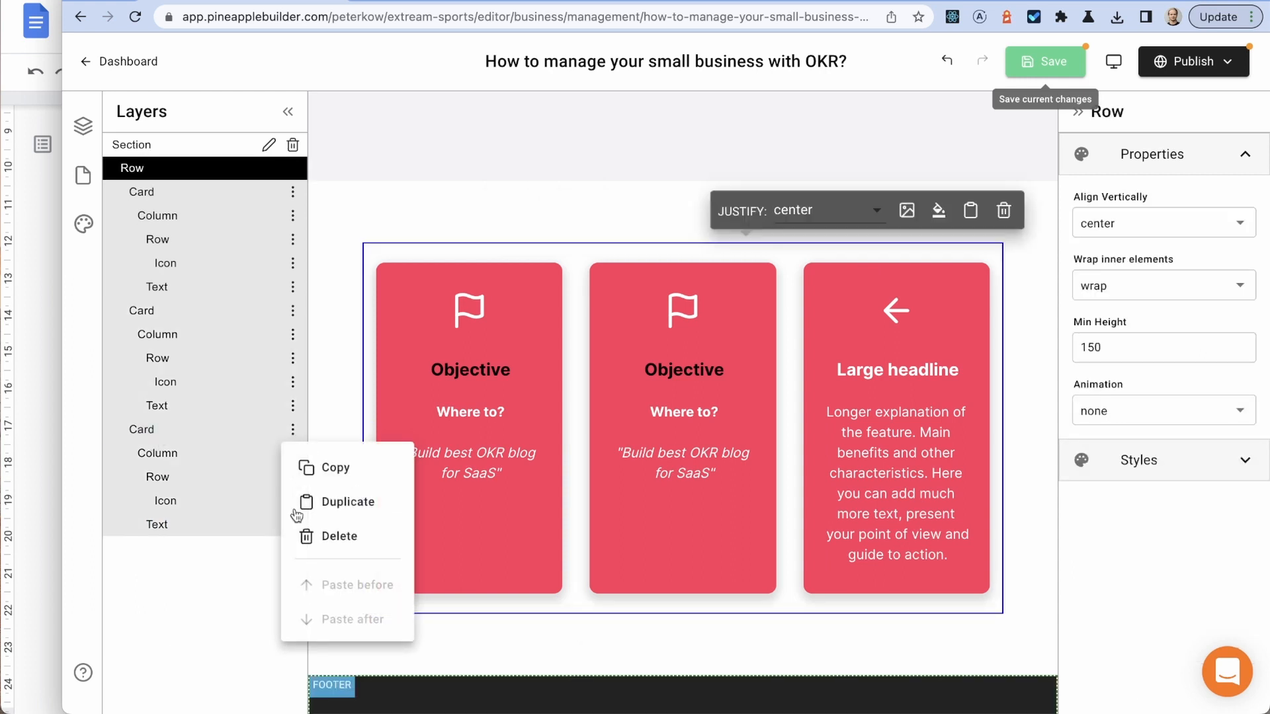
{"action": "left_click", "coordinate": [355, 540]}
{"action": "left_click", "coordinate": [293, 310]}
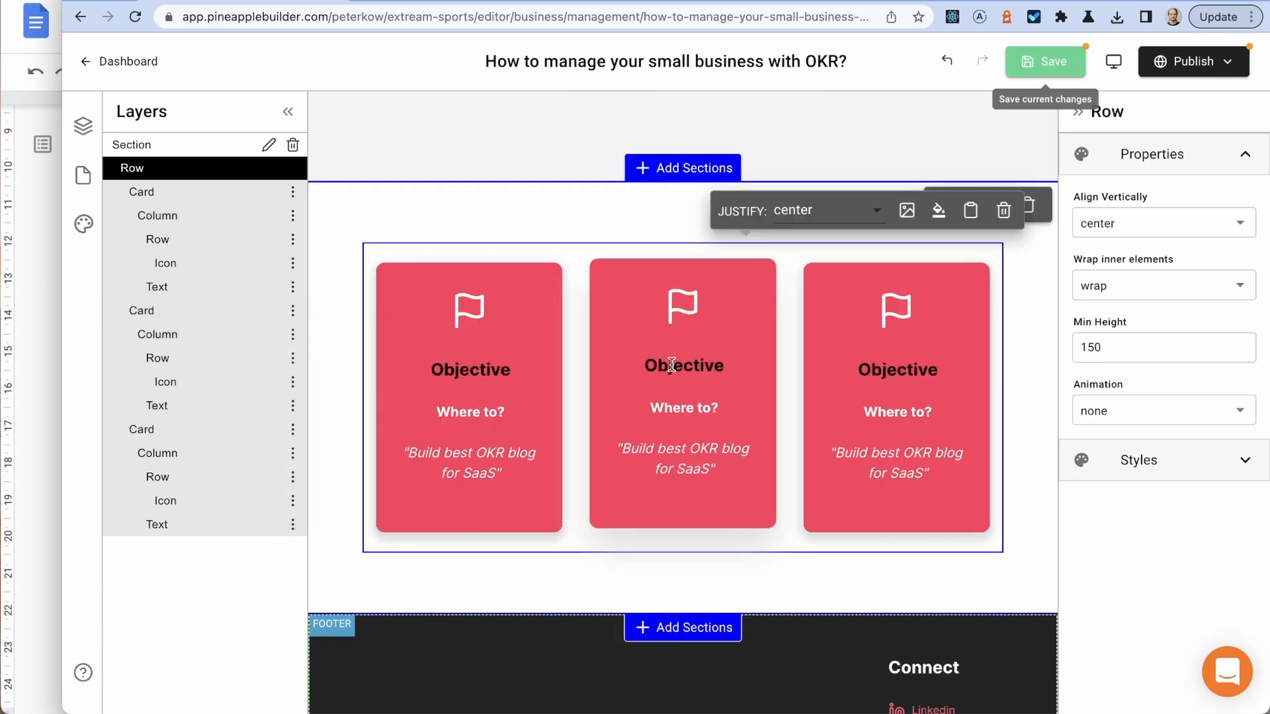
Step: Replace the middle card's "Objective" headline with "Key Result", consulting the Google Docs draft for the wording
{"action": "left_click", "coordinate": [688, 367]}
{"action": "double_click", "coordinate": [688, 367]}
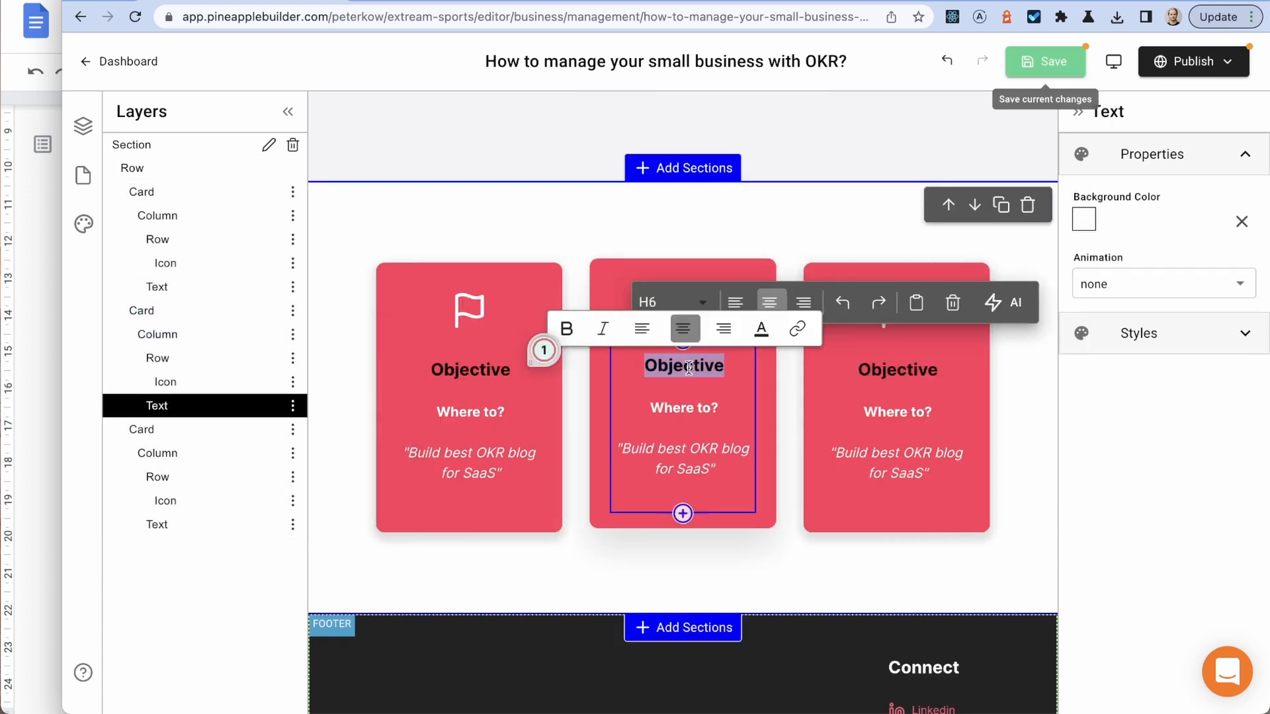
{"action": "left_click", "coordinate": [48, 248]}
{"action": "left_click", "coordinate": [1264, 158]}
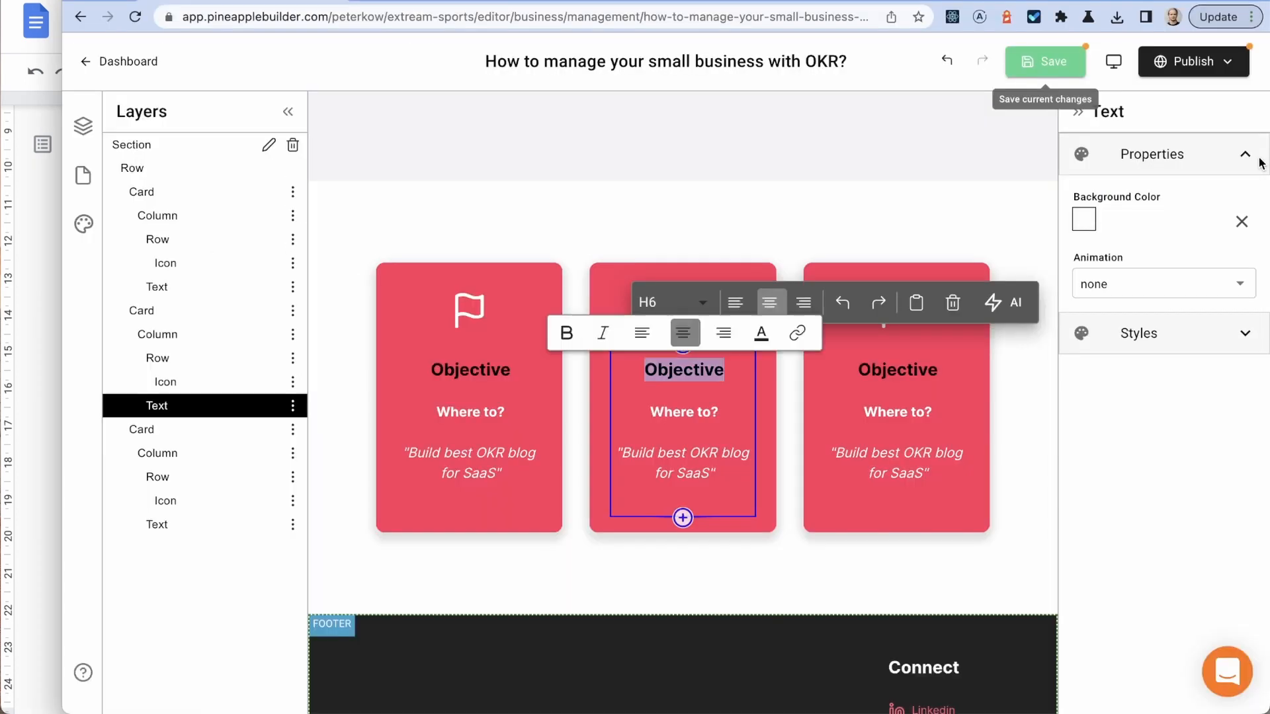
{"action": "type", "text": "Keyy"}
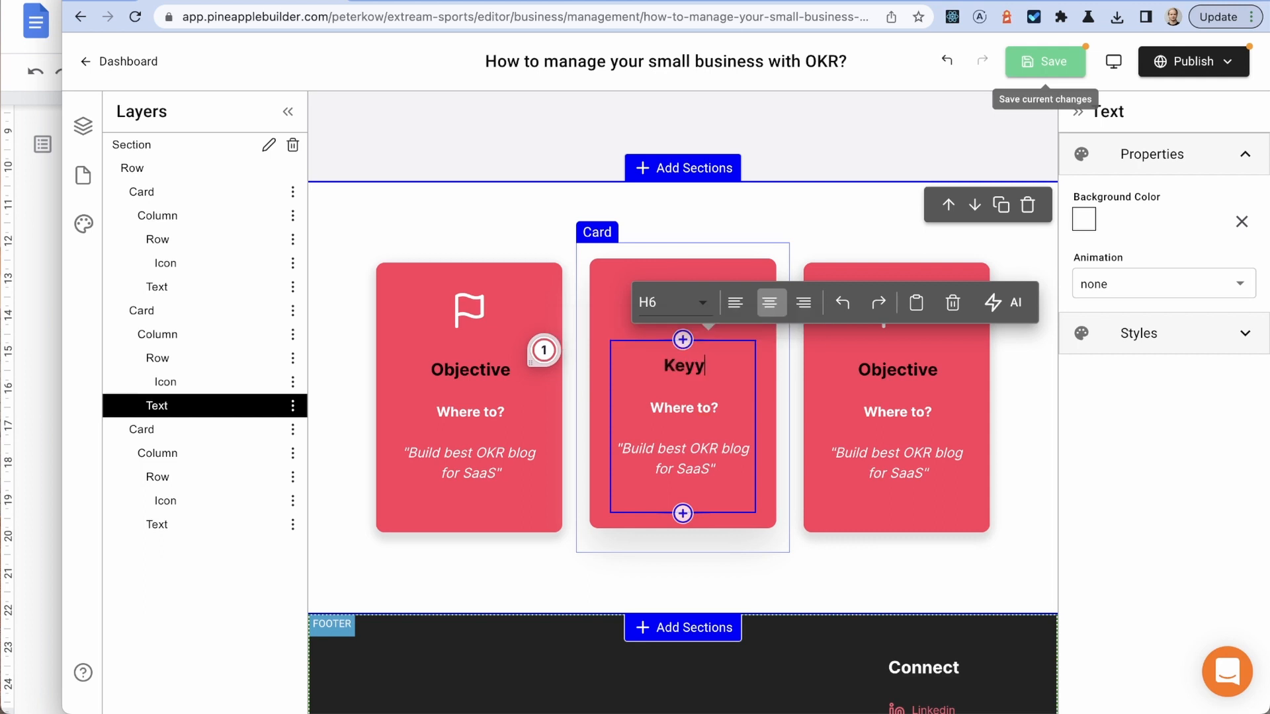
{"action": "key", "text": "BackSpace"}
{"action": "type", "text": "Result"}
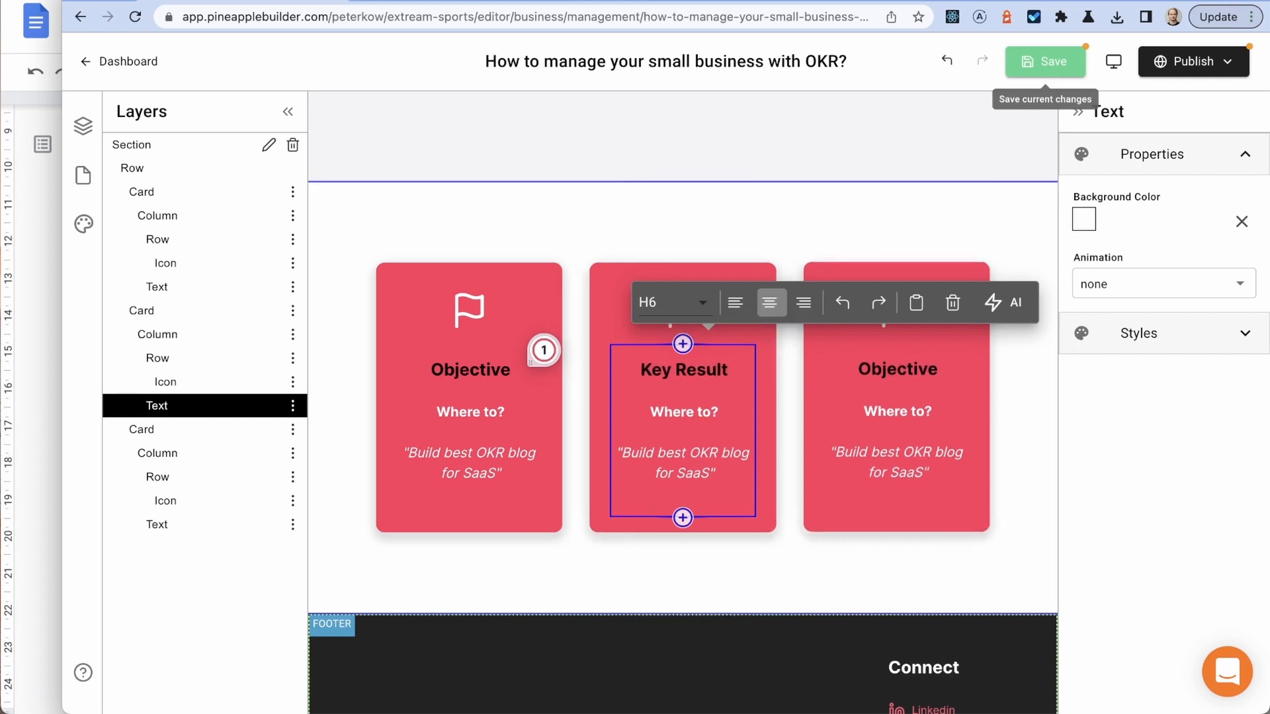
Step: Check the third card's title in the Google Docs draft and replace that card's "Objective" headline with "Initiatives"
{"action": "left_click", "coordinate": [43, 385]}
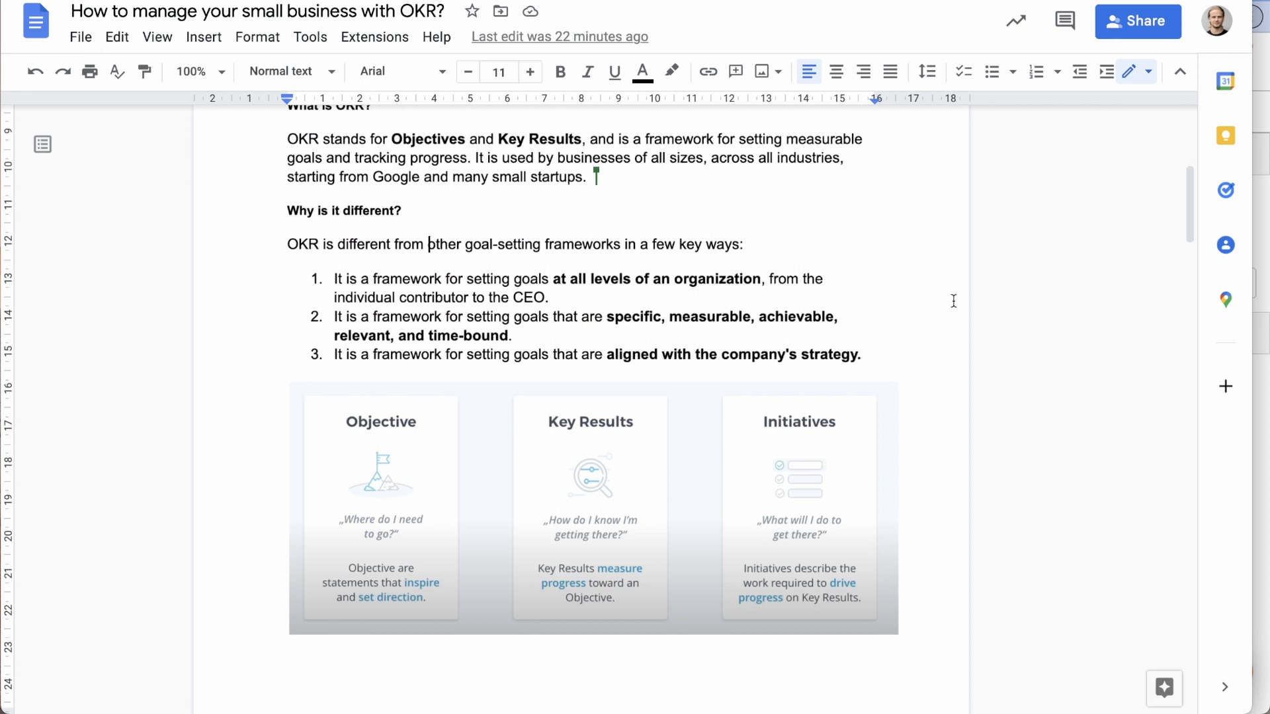
{"action": "left_click", "coordinate": [1260, 376]}
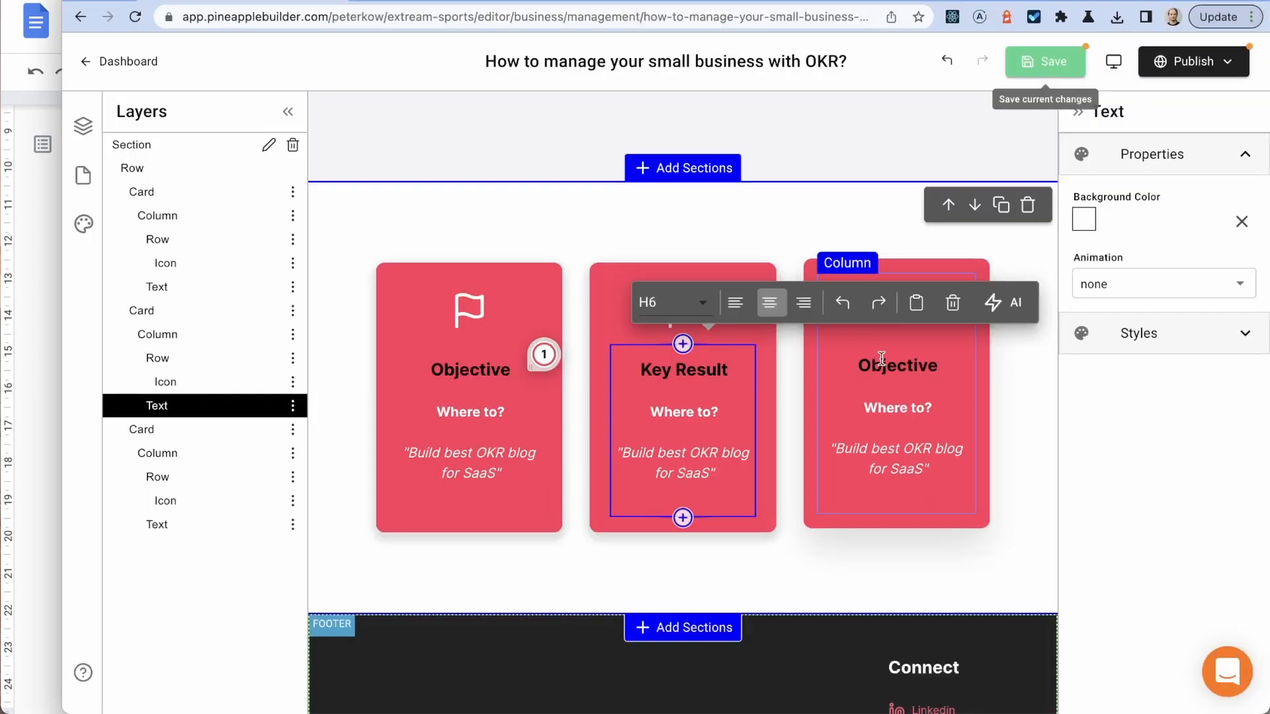
{"action": "double_click", "coordinate": [881, 357]}
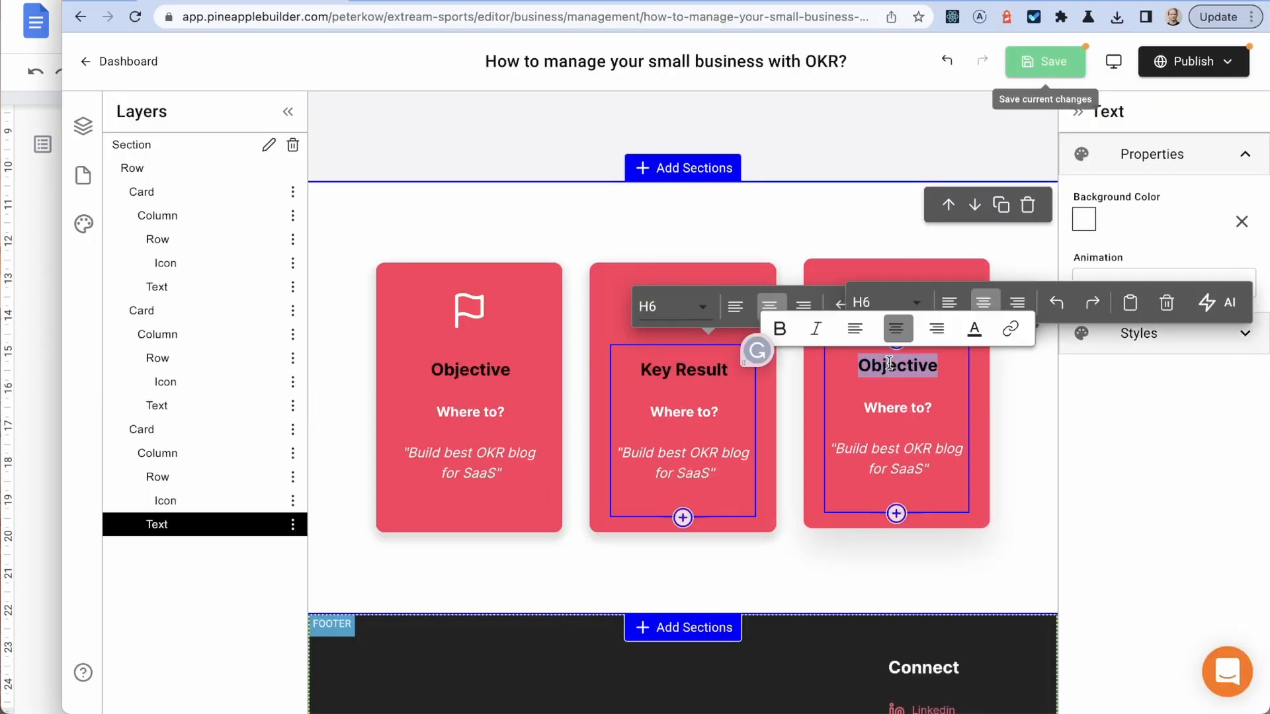
{"action": "type", "text": "Initia"}
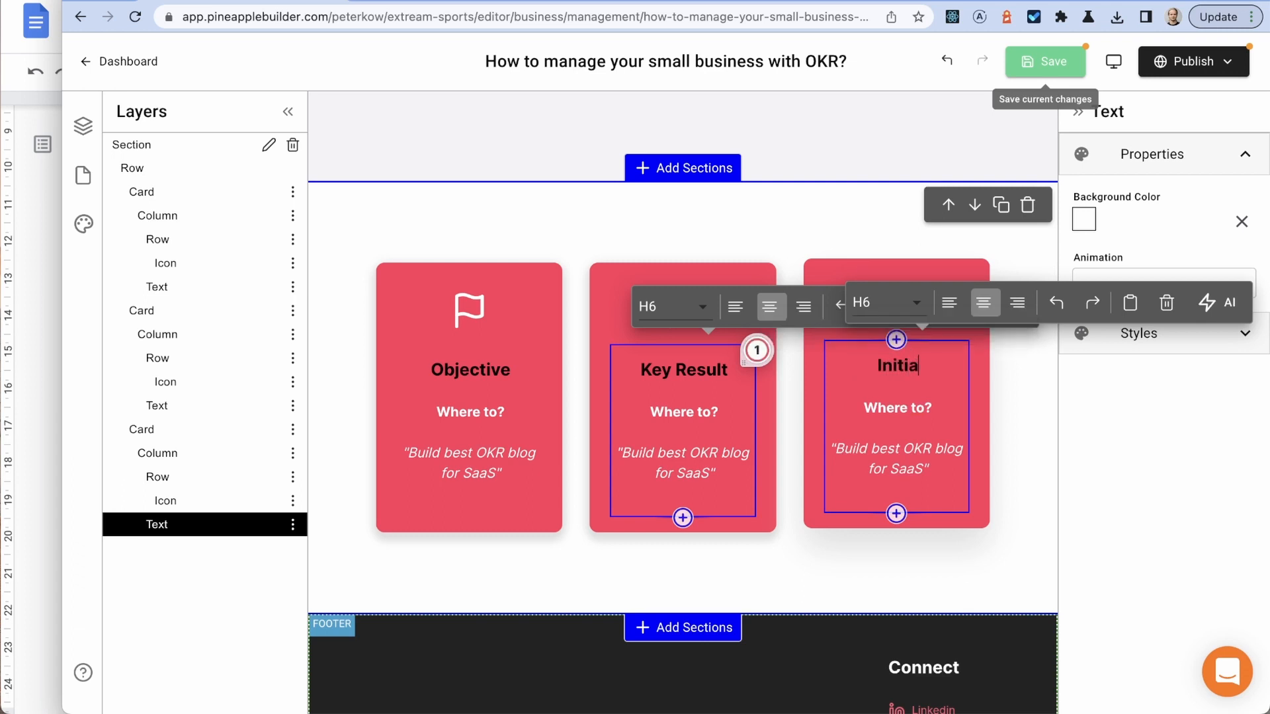
{"action": "type", "text": "tives"}
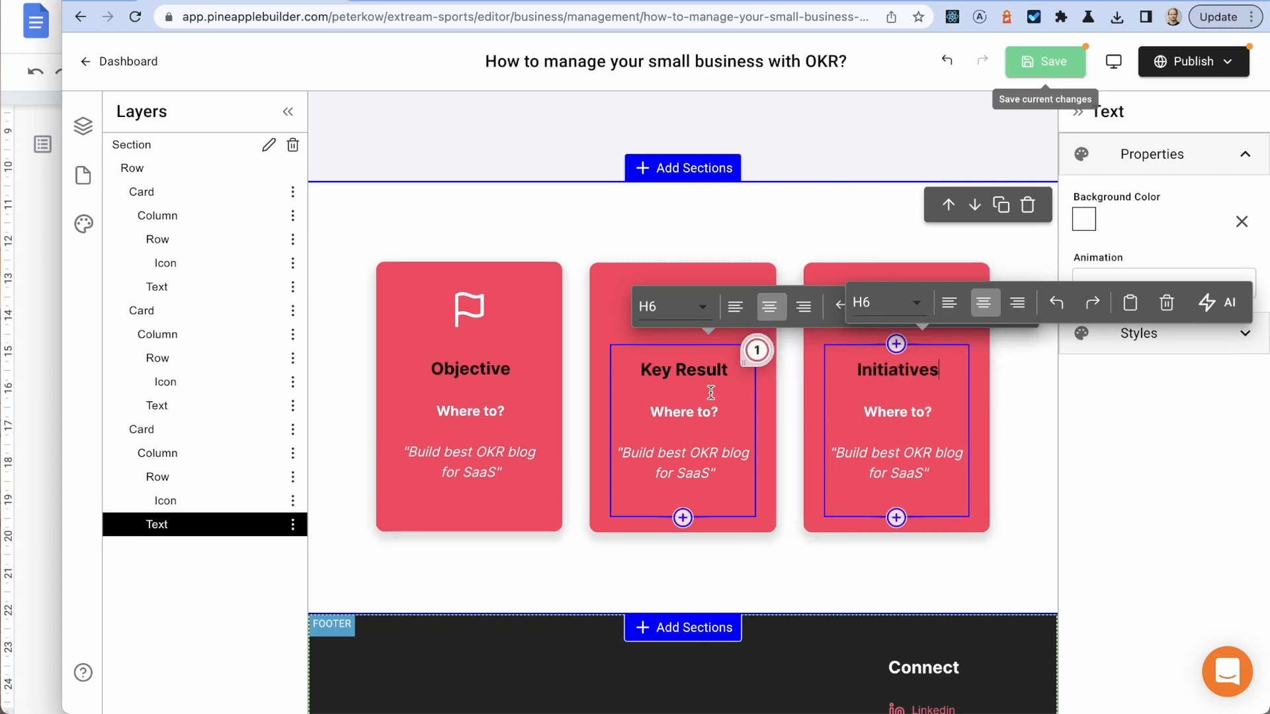
Step: Consult the draft and replace "Where to?" in the Key Result card with "How?", keeping a blank line below it
{"action": "left_click", "coordinate": [43, 378]}
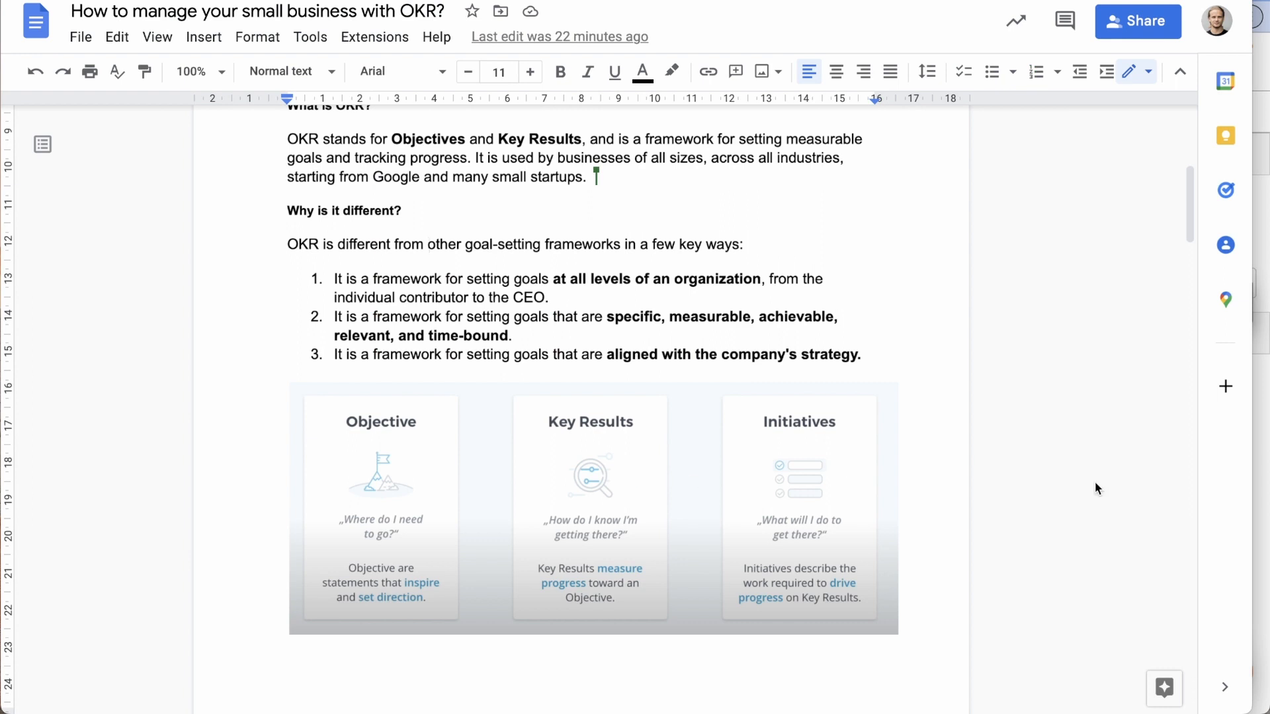
{"action": "left_click", "coordinate": [1262, 501]}
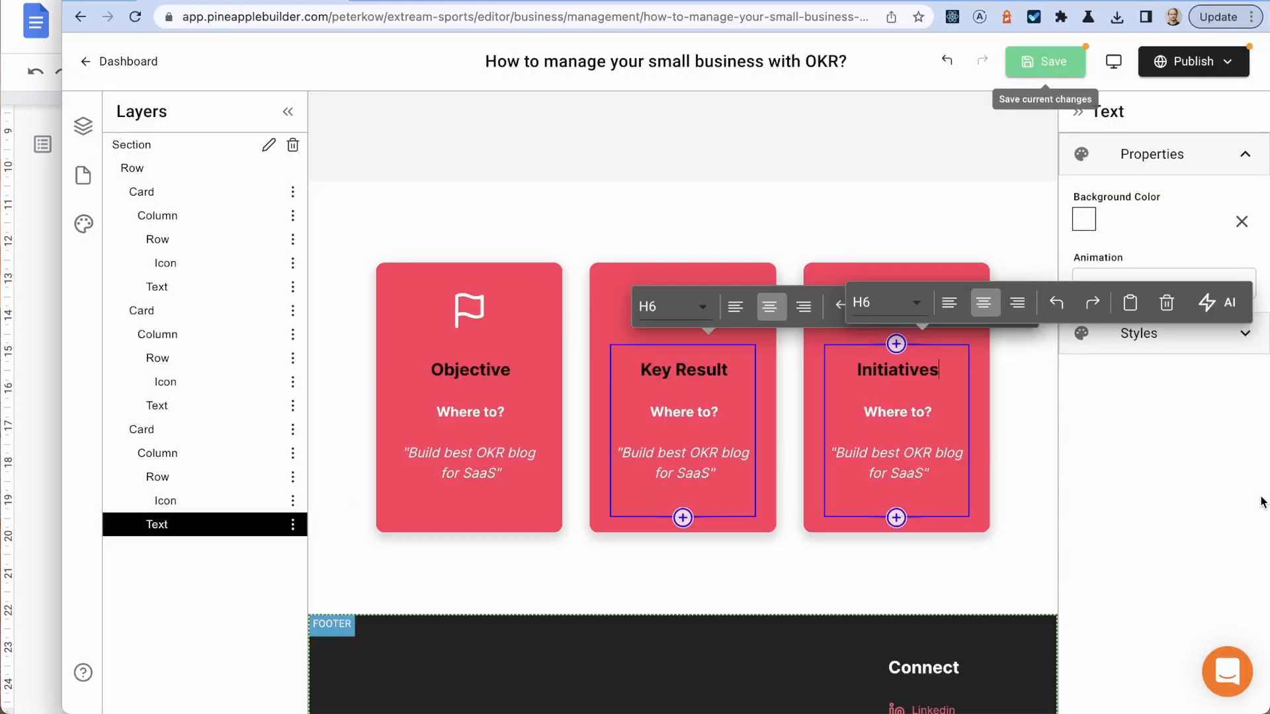
{"action": "left_click", "coordinate": [677, 407]}
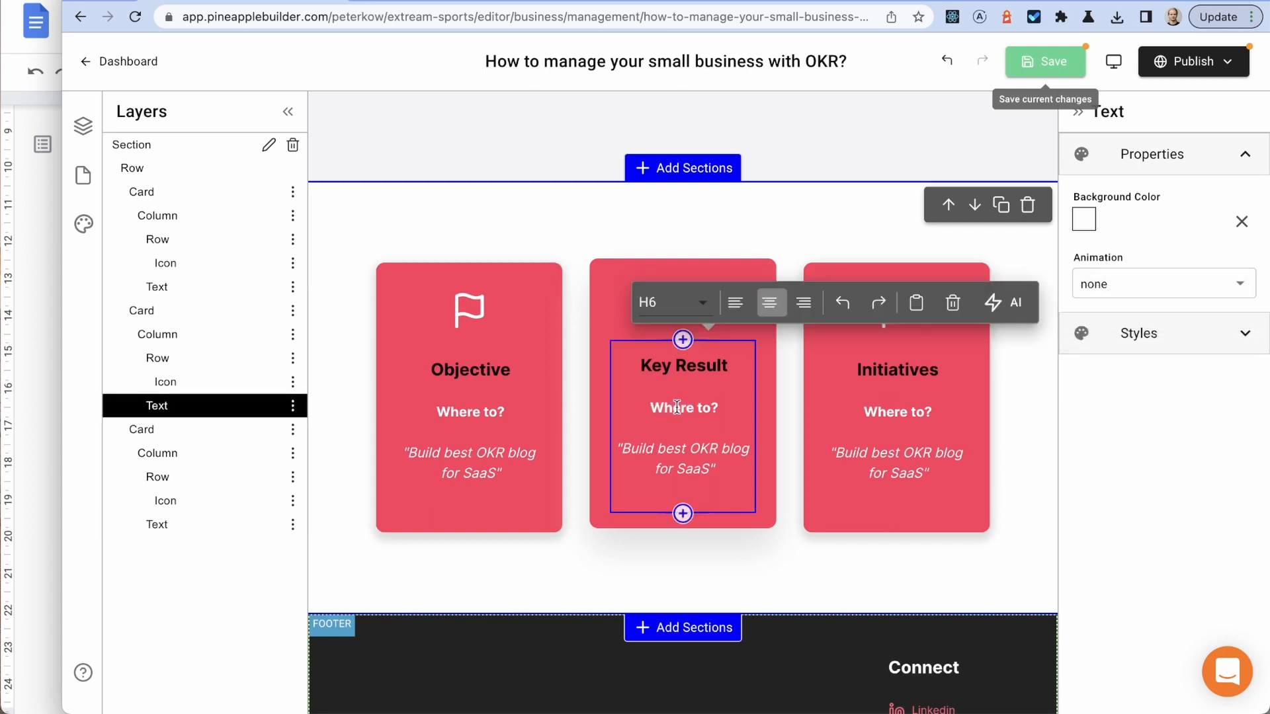
{"action": "triple_click", "coordinate": [677, 407]}
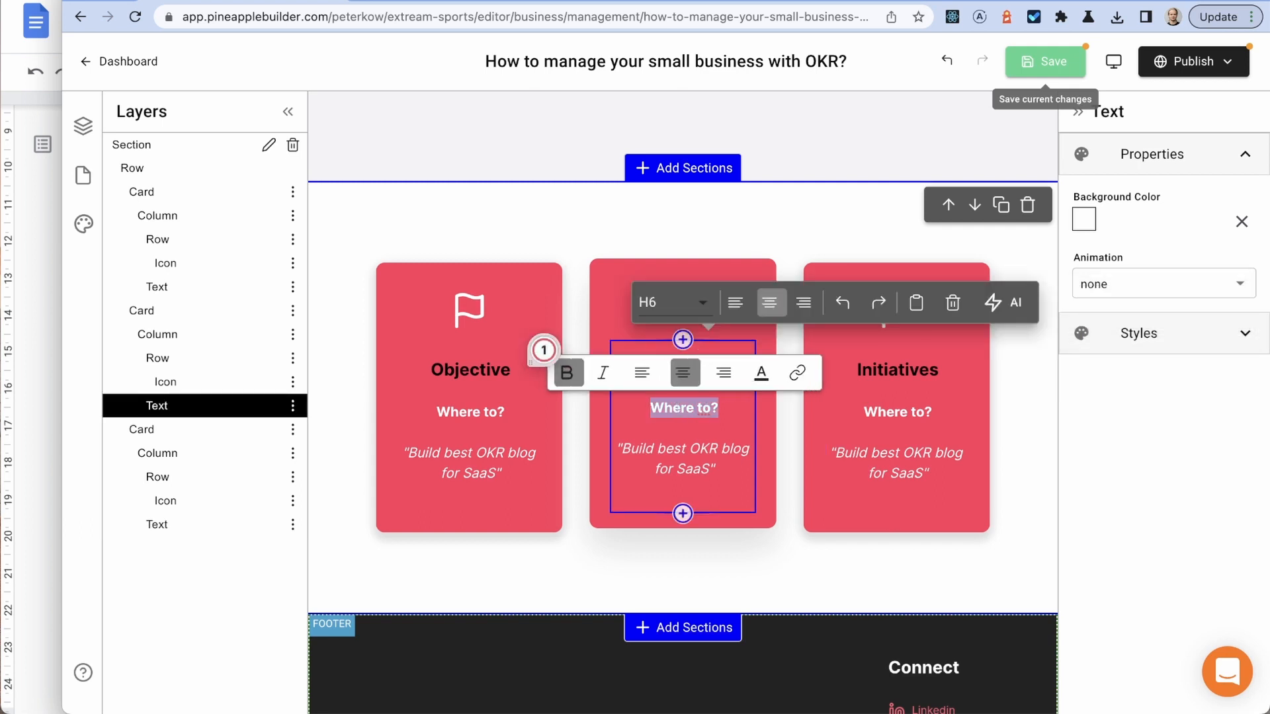
{"action": "type", "text": "How?"}
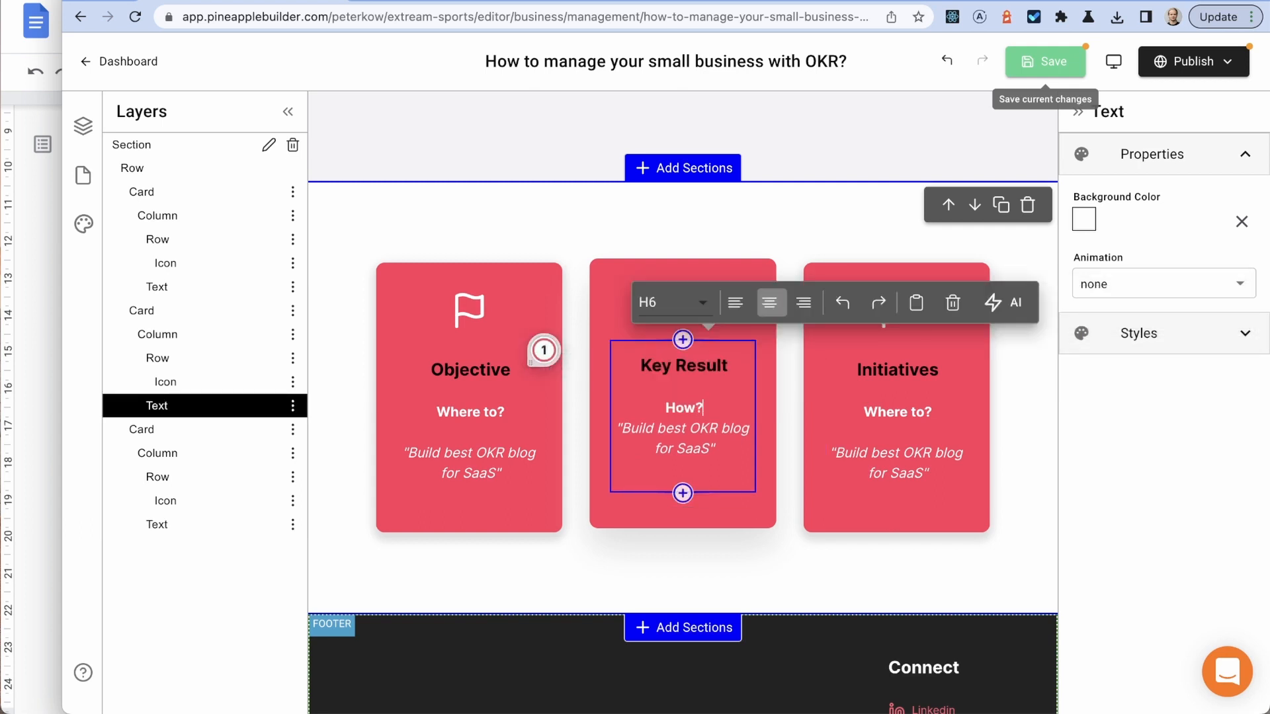
{"action": "double_click", "coordinate": [897, 412]}
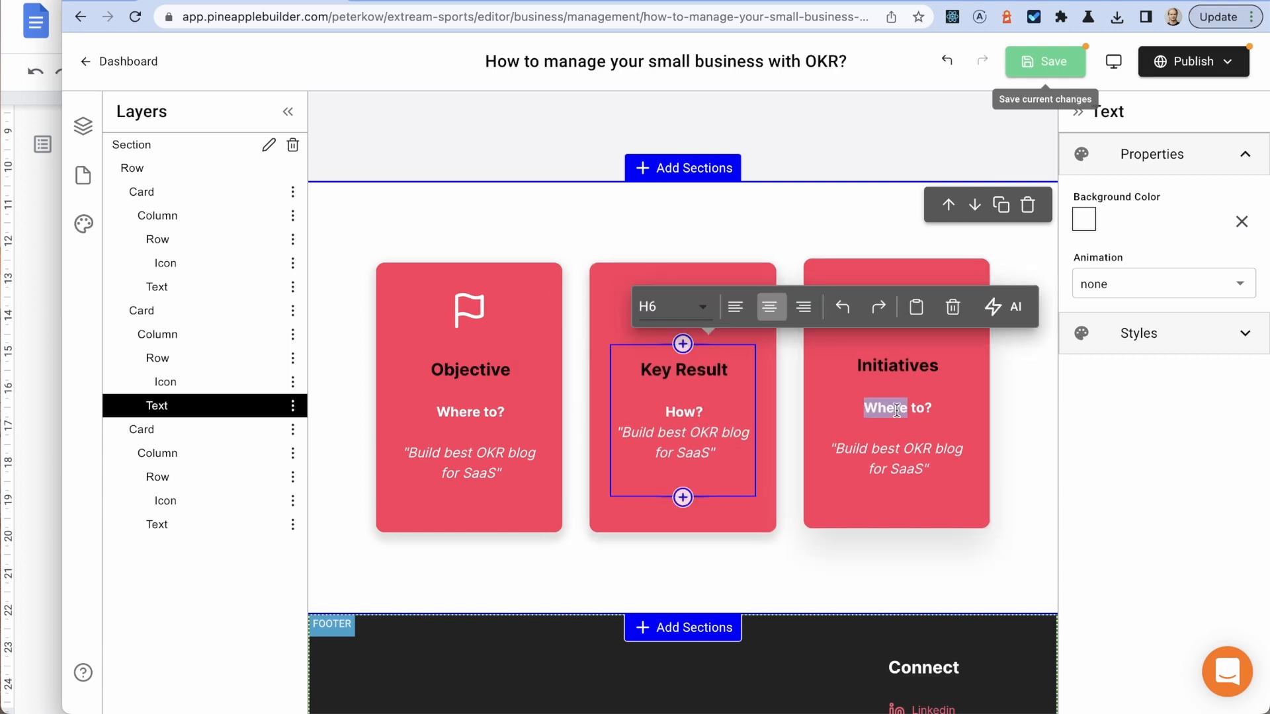
{"action": "left_click", "coordinate": [723, 408]}
{"action": "key", "text": "Return"}
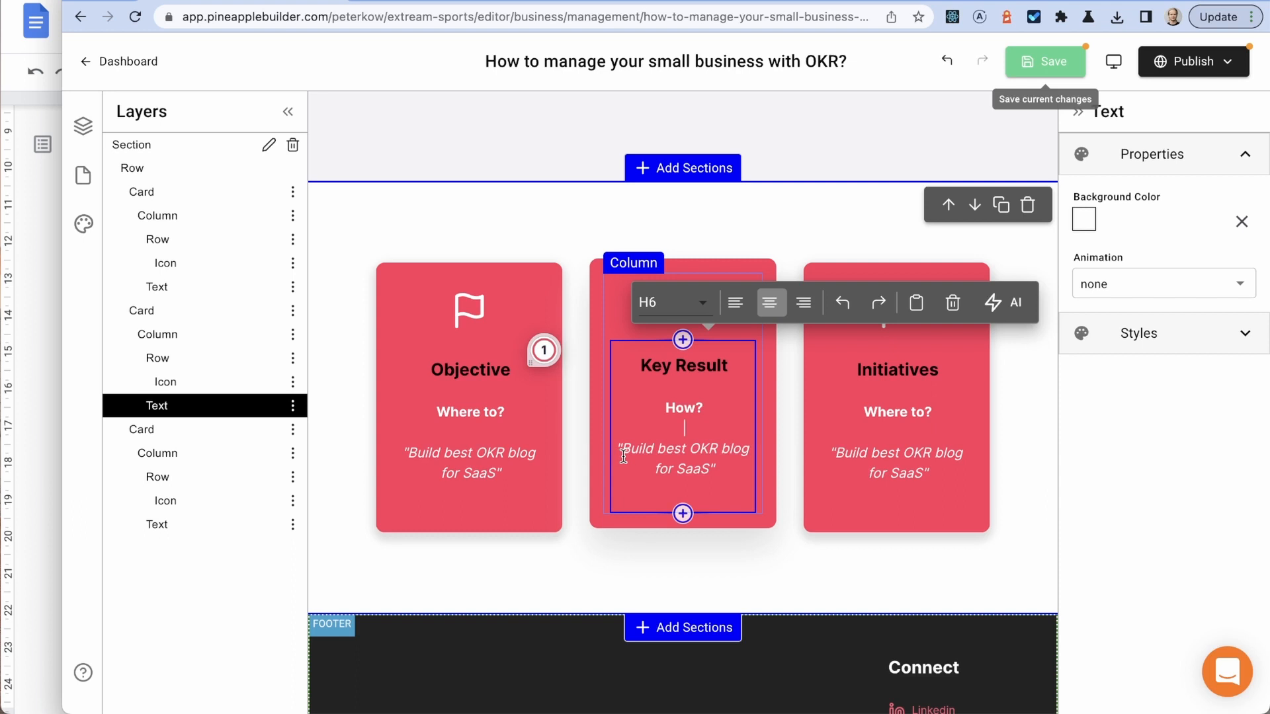
Step: Replace the italic quote in the Key Result card with "Publish 10 blog posts per month"
{"action": "left_click_drag", "start_coordinate": [624, 450], "coordinate": [711, 469]}
{"action": "type", "text": "Publish"}
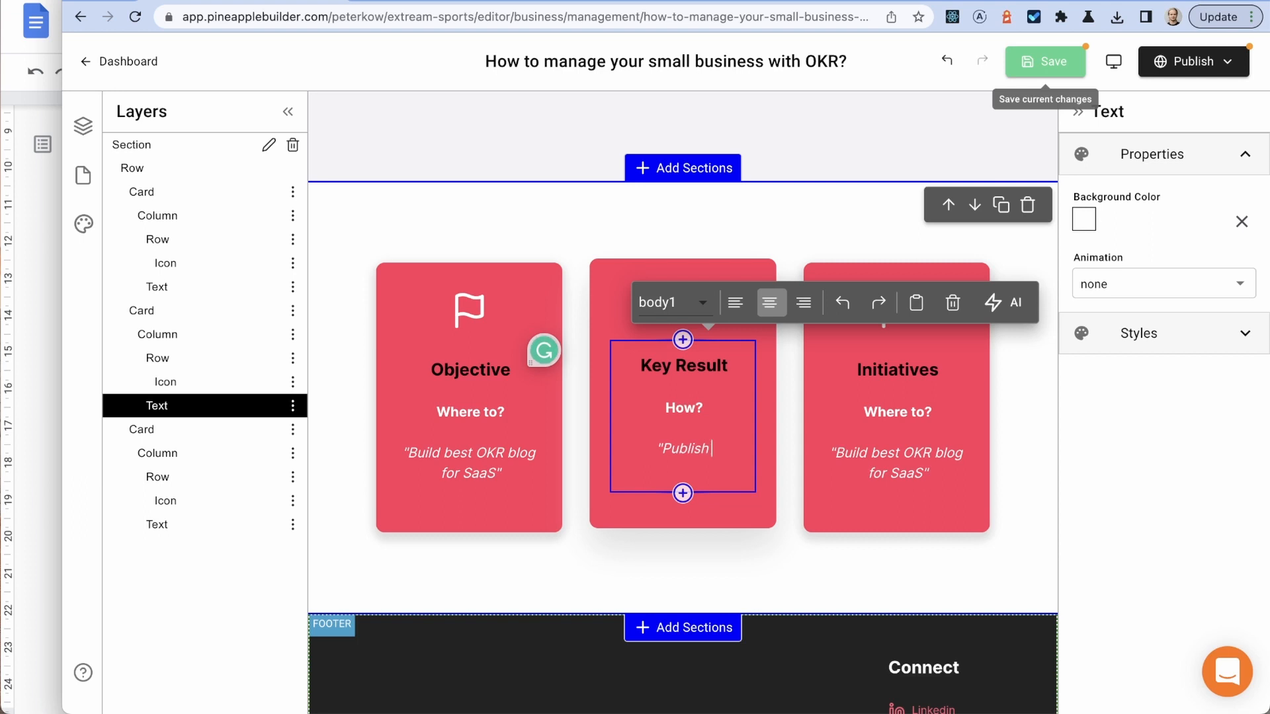
{"action": "type", "text": " 10 blog pos"}
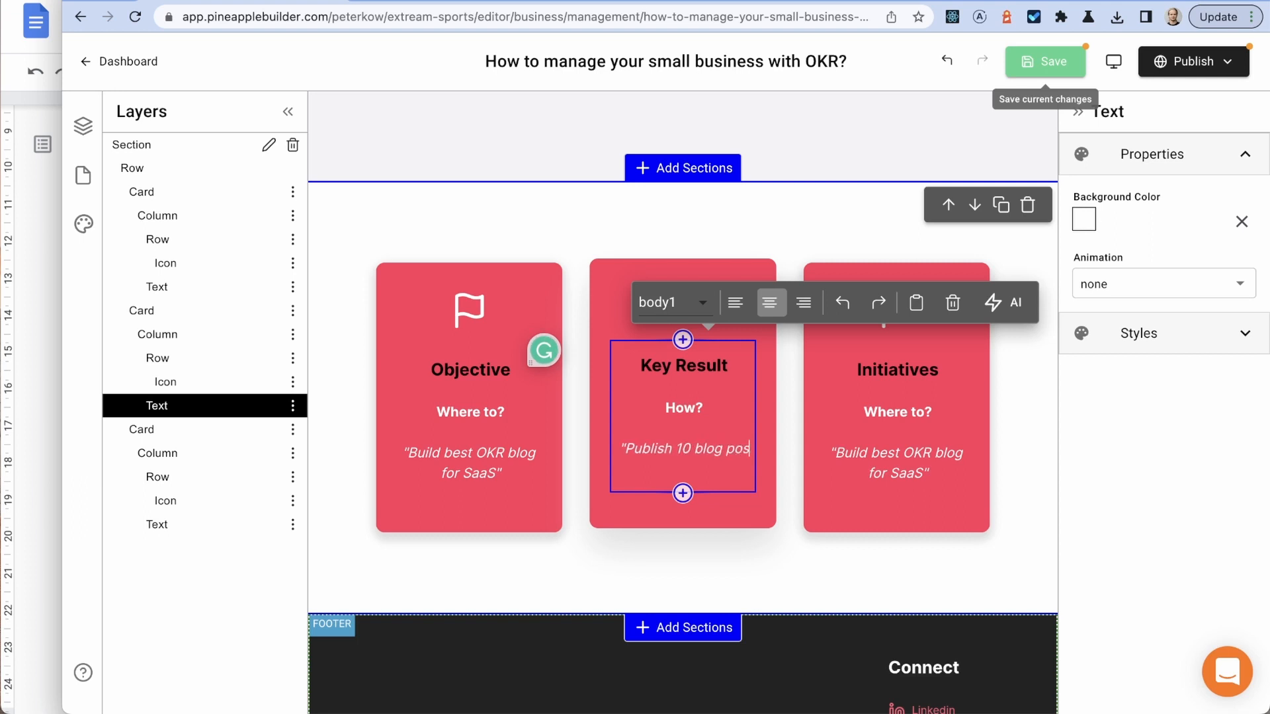
{"action": "type", "text": "ts per mo"}
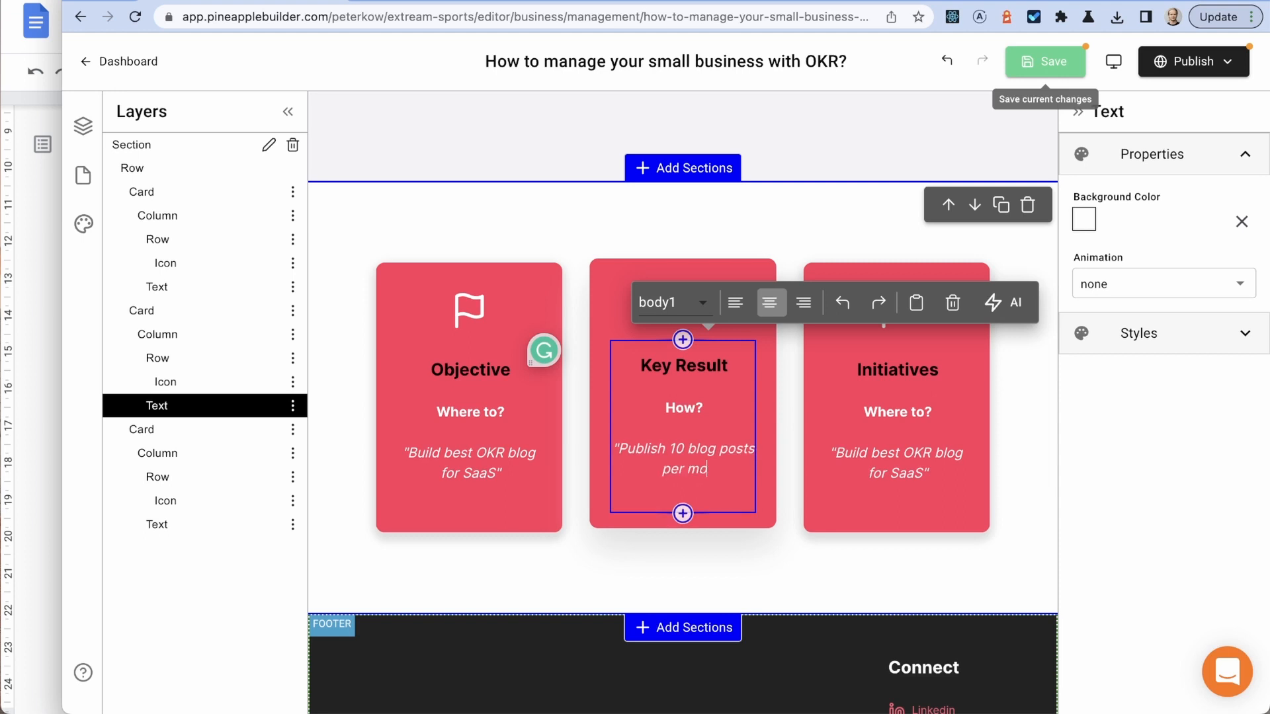
{"action": "type", "text": "nth\""}
Step: Consult the draft and replace the text inside the Initiatives card's quotation marks with "1st blog post about OKR basics"
{"action": "left_click", "coordinate": [34, 342]}
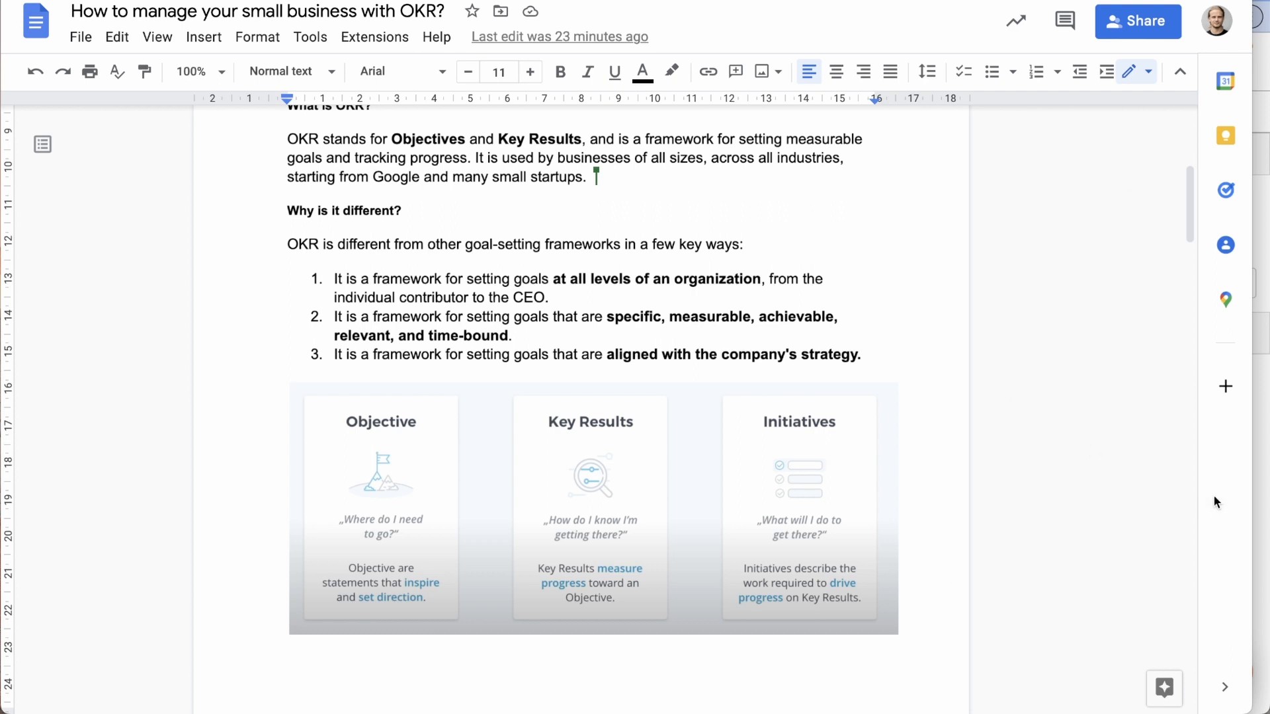
{"action": "left_click", "coordinate": [1260, 489]}
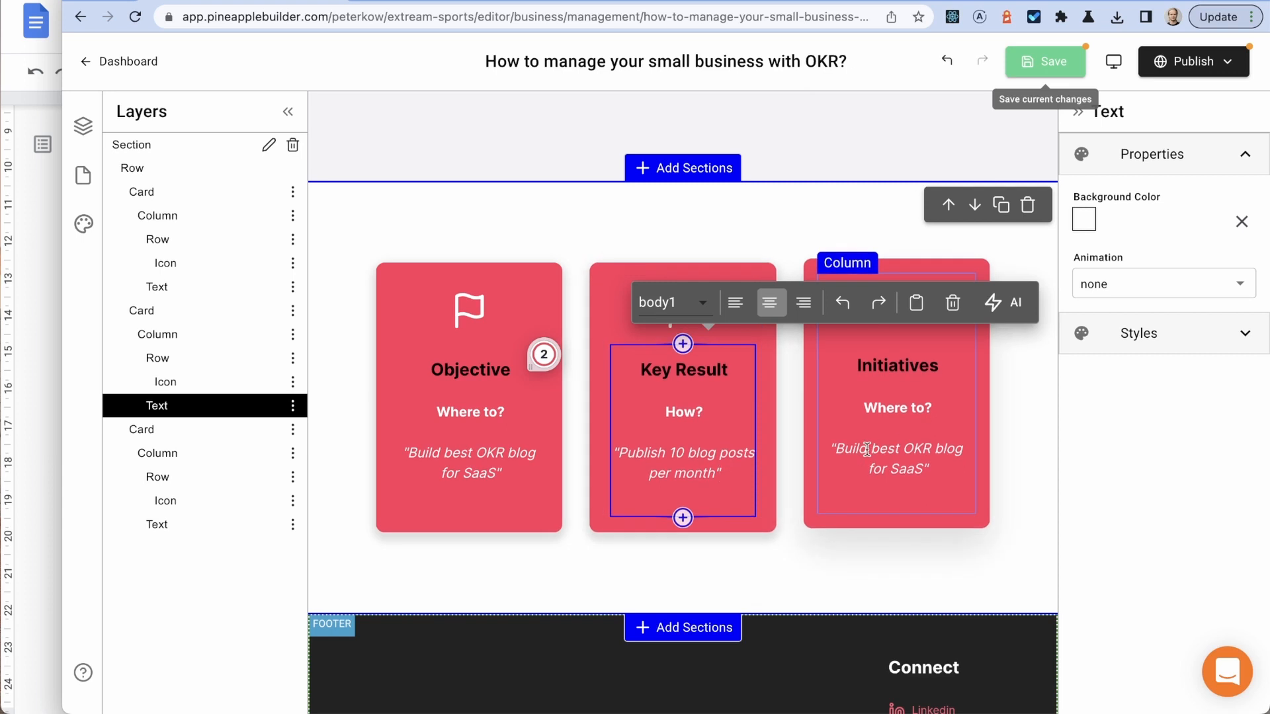
{"action": "left_click", "coordinate": [840, 450]}
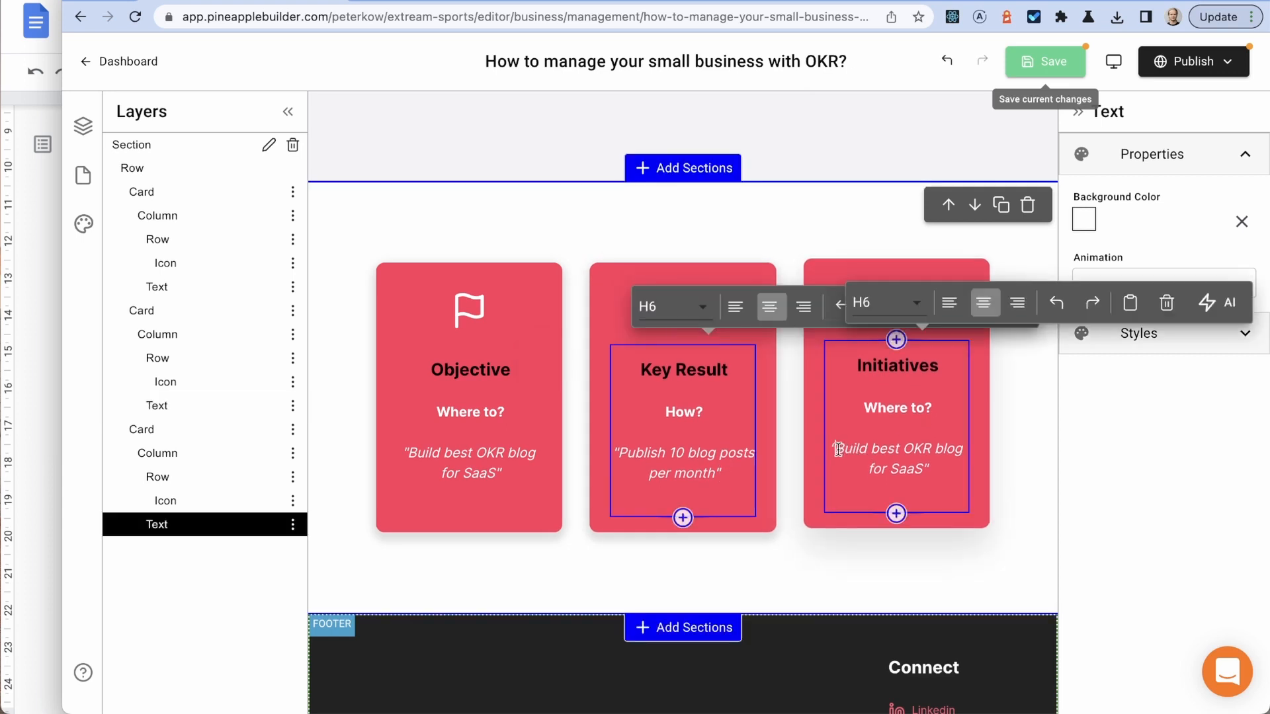
{"action": "left_click_drag", "start_coordinate": [838, 450], "coordinate": [922, 473]}
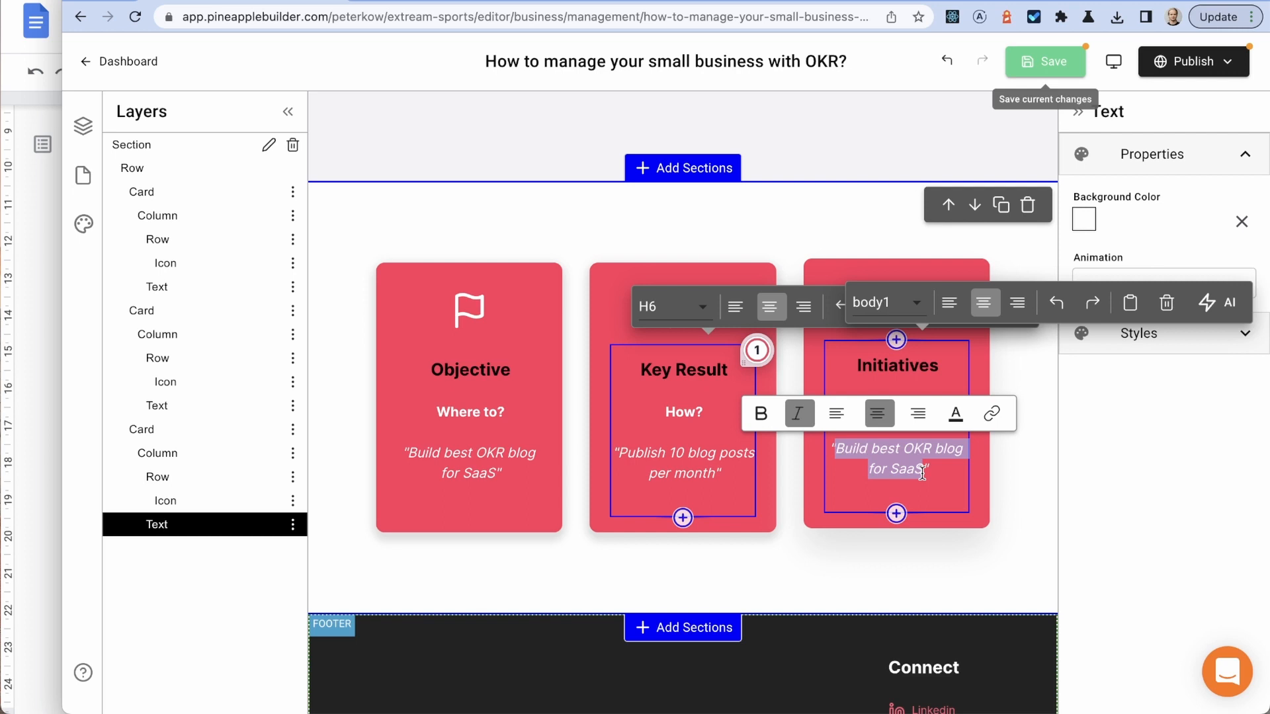
{"action": "type", "text": "Ta"}
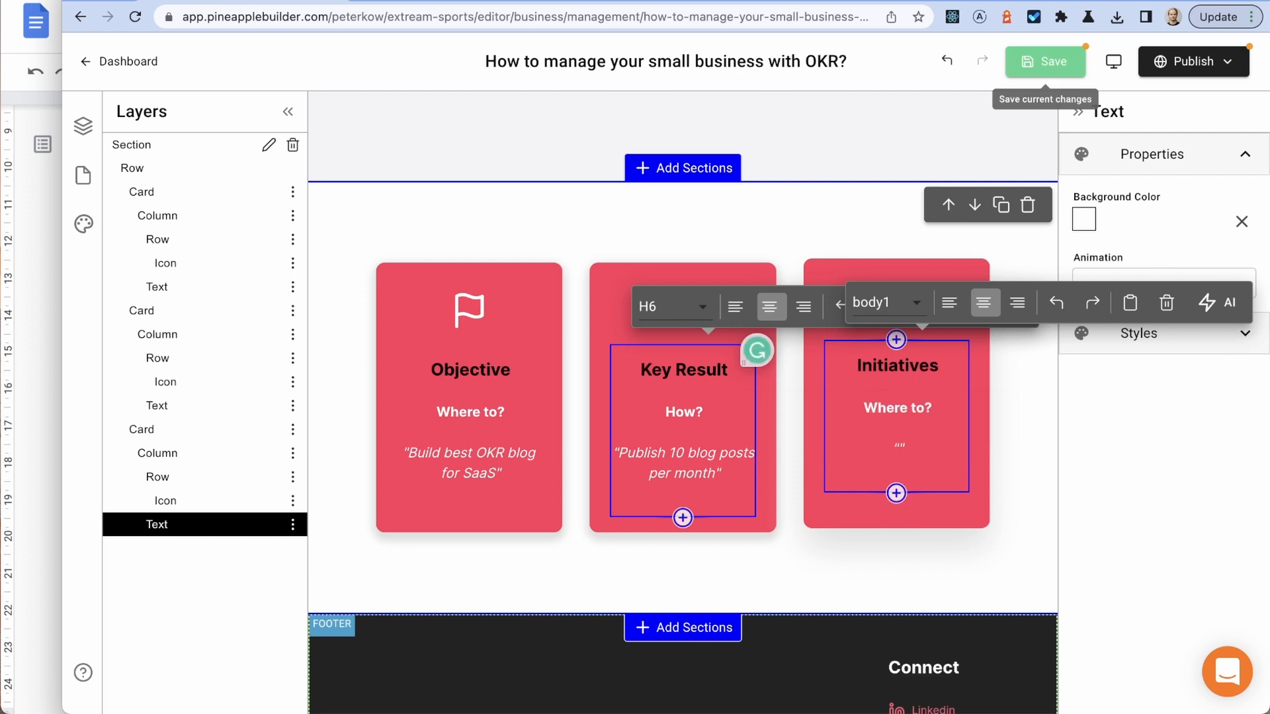
{"action": "type", "text": " blog post about"}
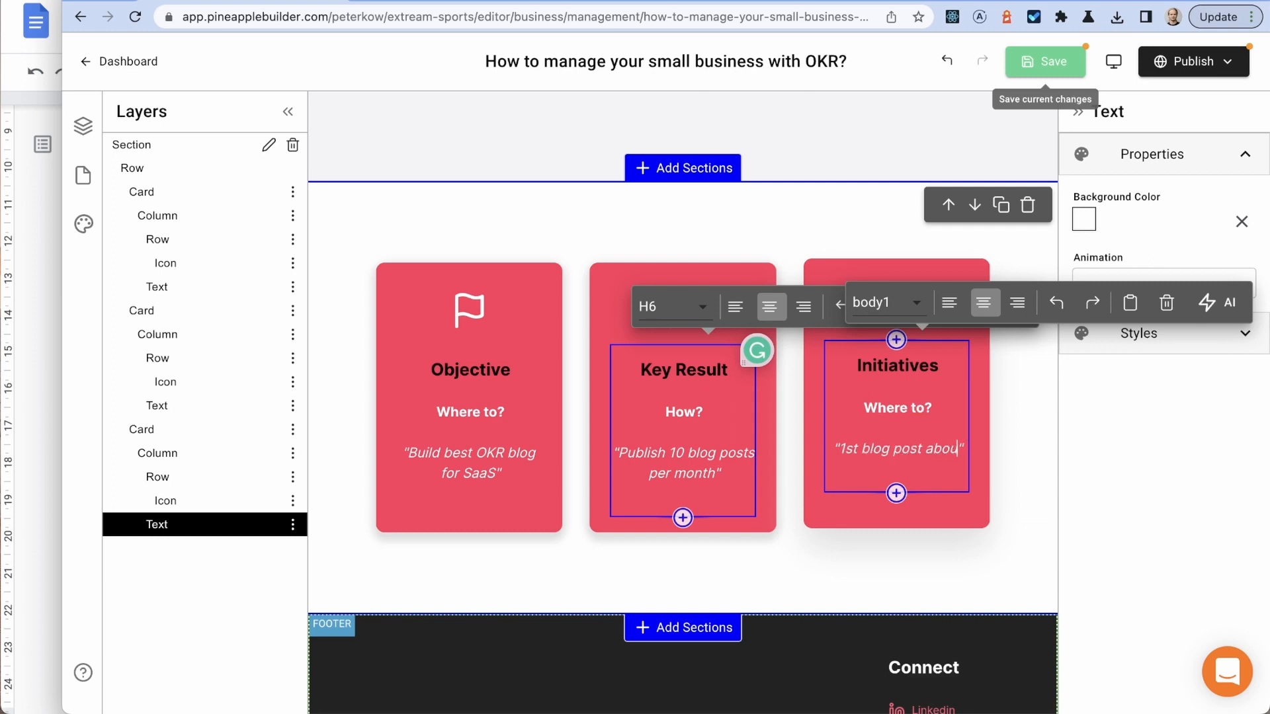
{"action": "type", "text": " OKR"}
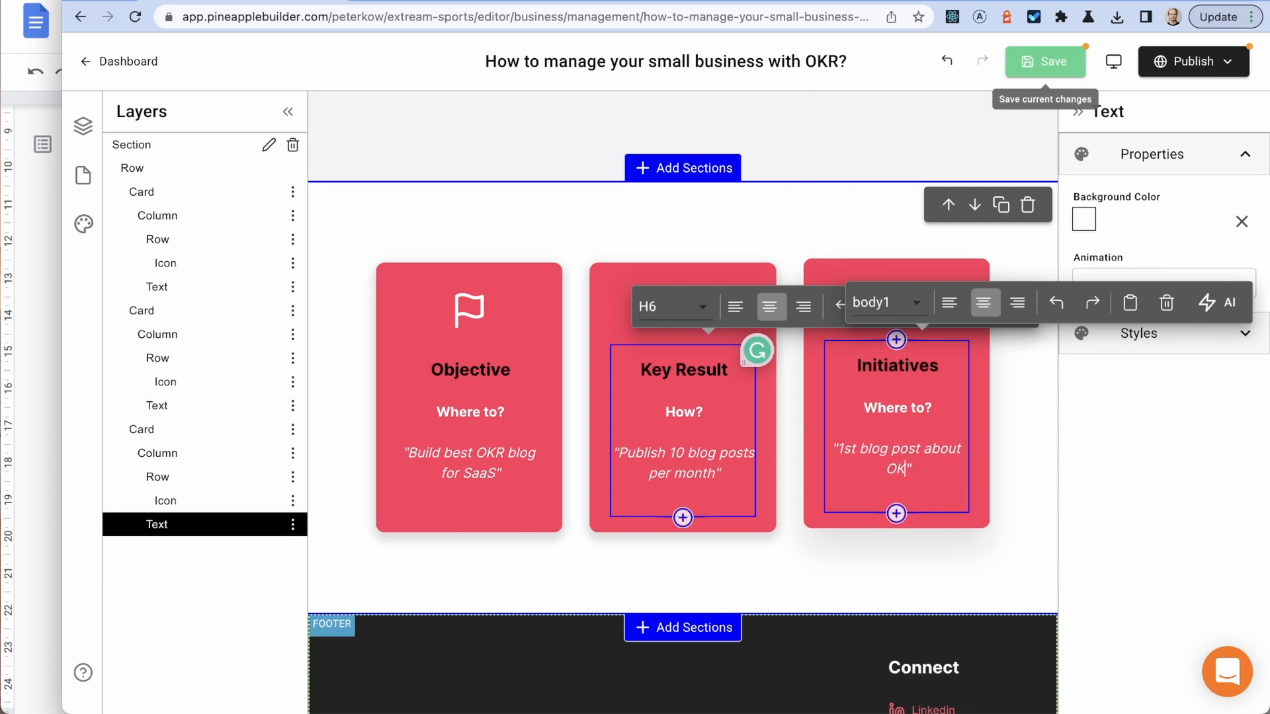
{"action": "type", "text": " basics"}
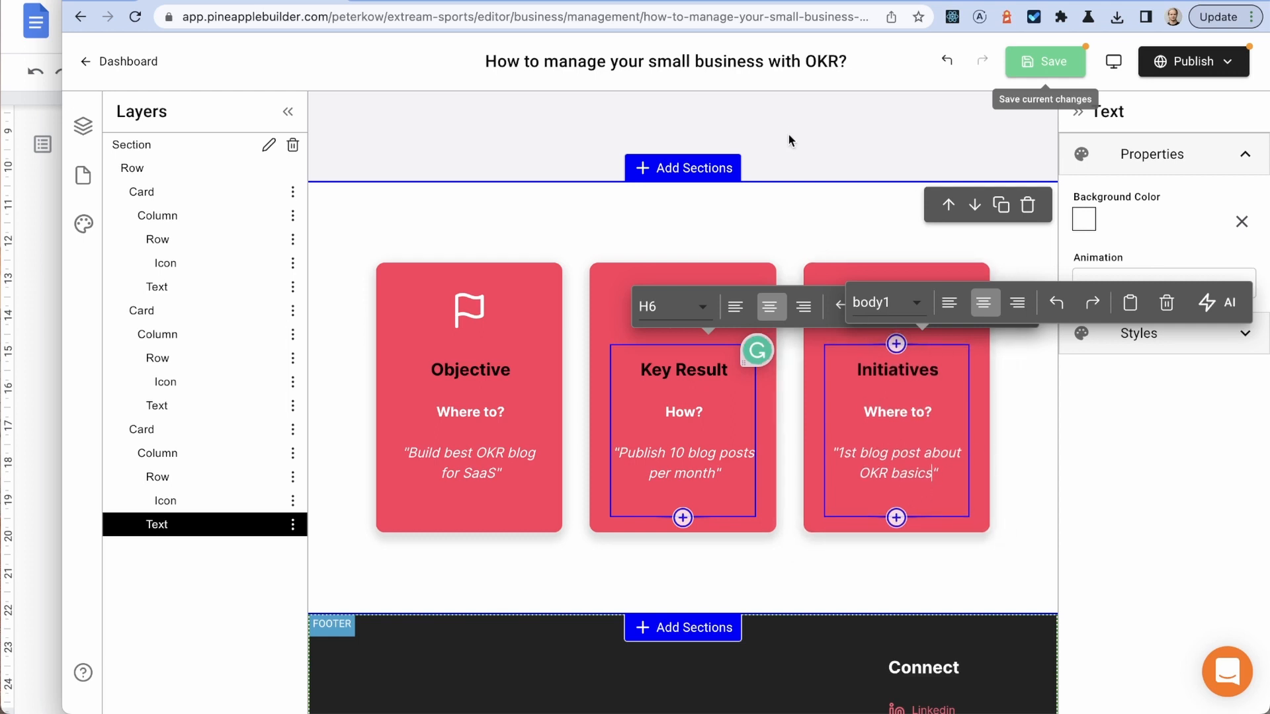
{"action": "left_click", "coordinate": [791, 199]}
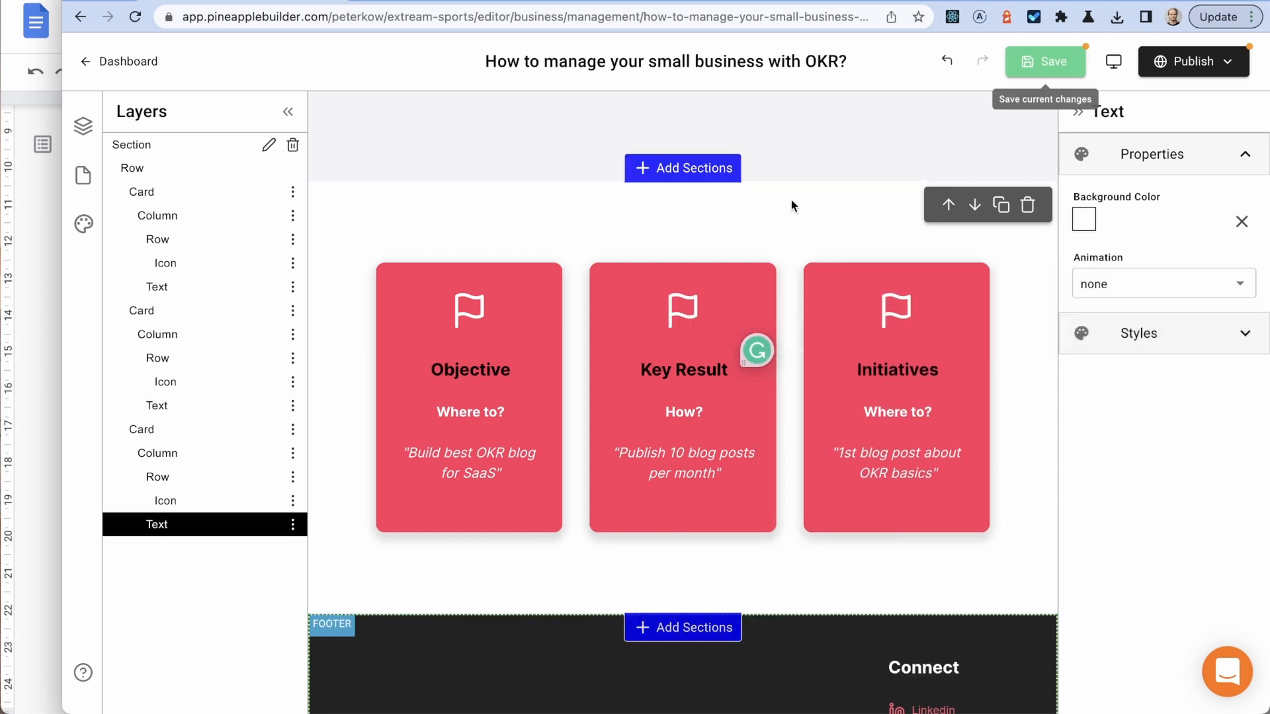
Step: Change the Key Result card's flag icon to the Search icon, checking the draft's illustration for reference
{"action": "left_click", "coordinate": [686, 305]}
{"action": "left_click", "coordinate": [30, 312]}
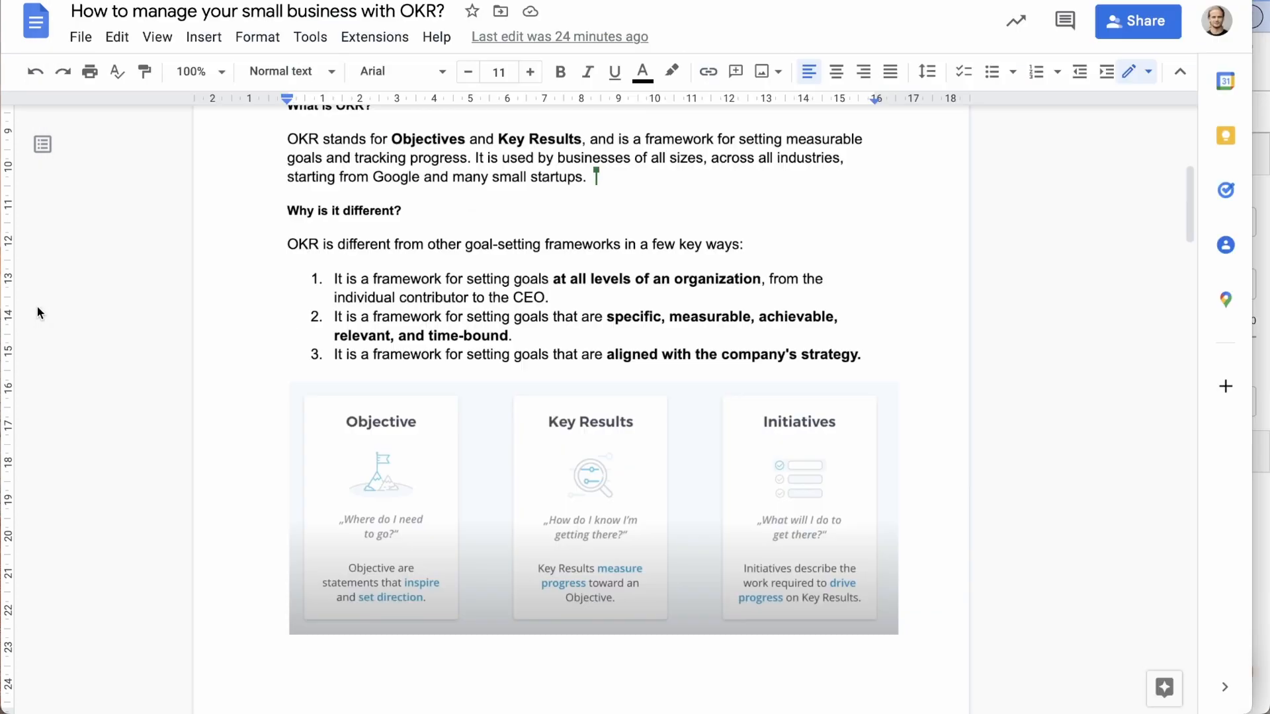
{"action": "left_click", "coordinate": [1263, 484]}
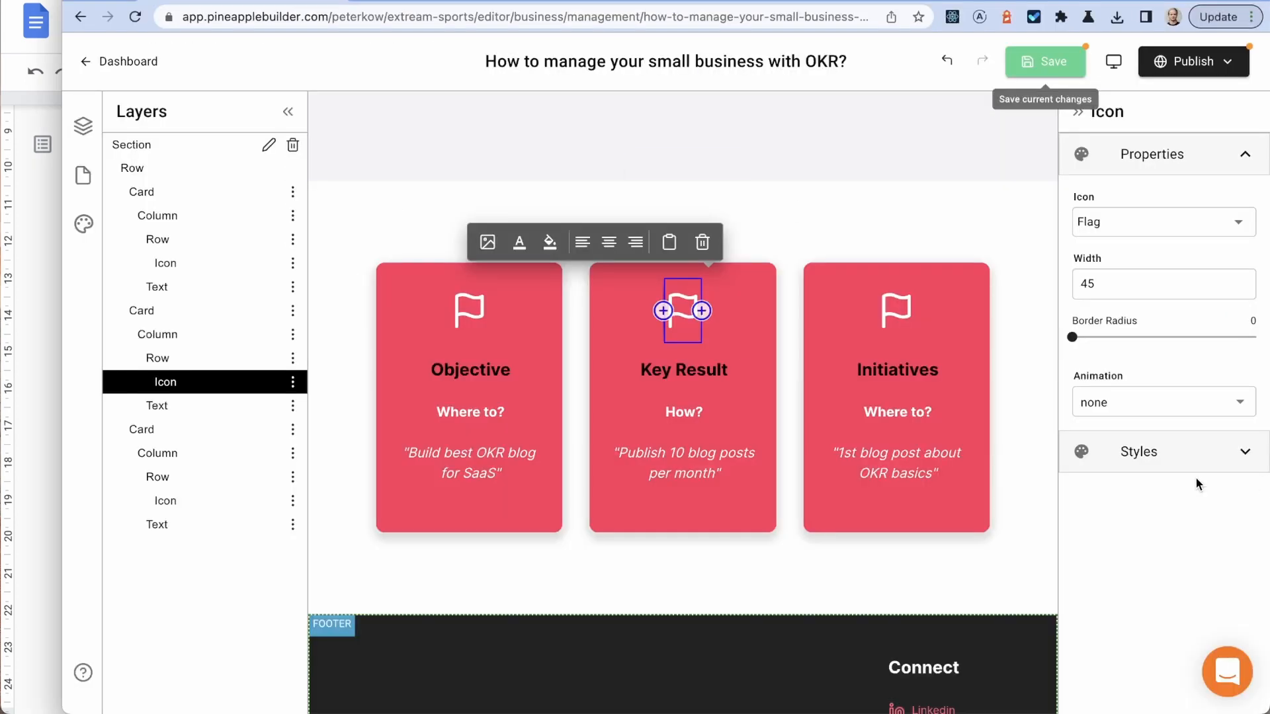
{"action": "left_click", "coordinate": [1139, 222]}
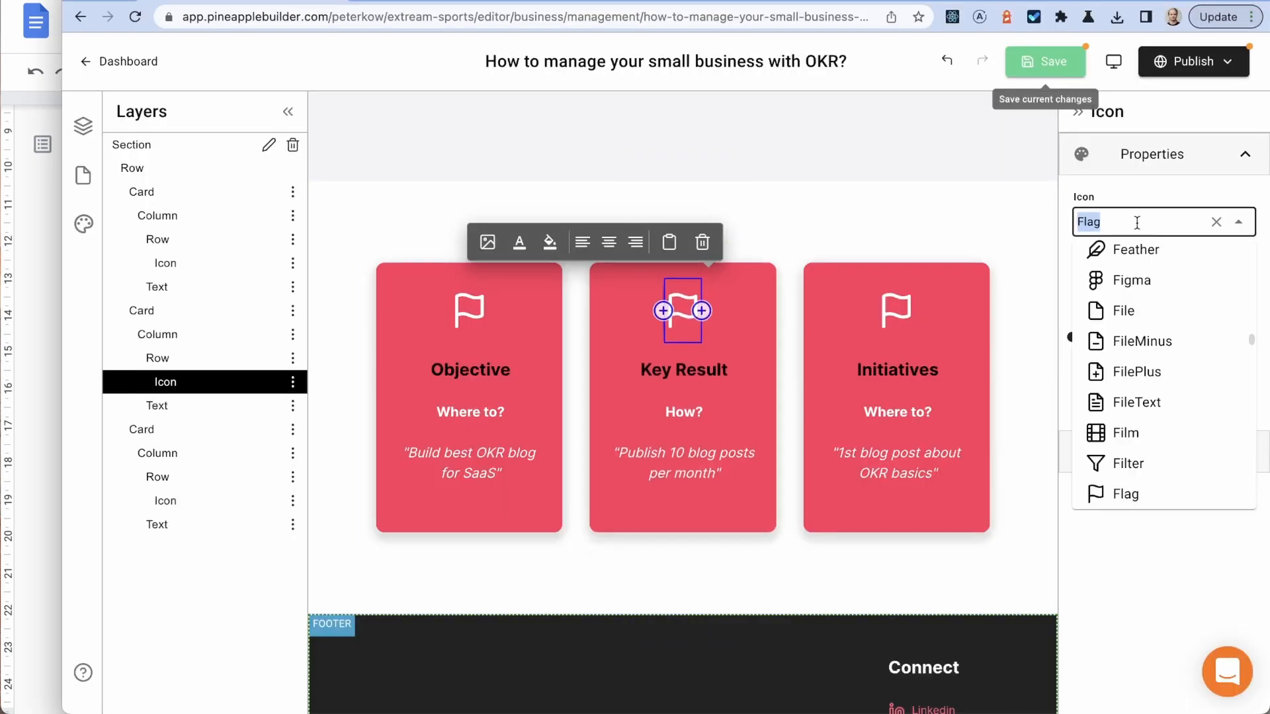
{"action": "type", "text": "Sear"}
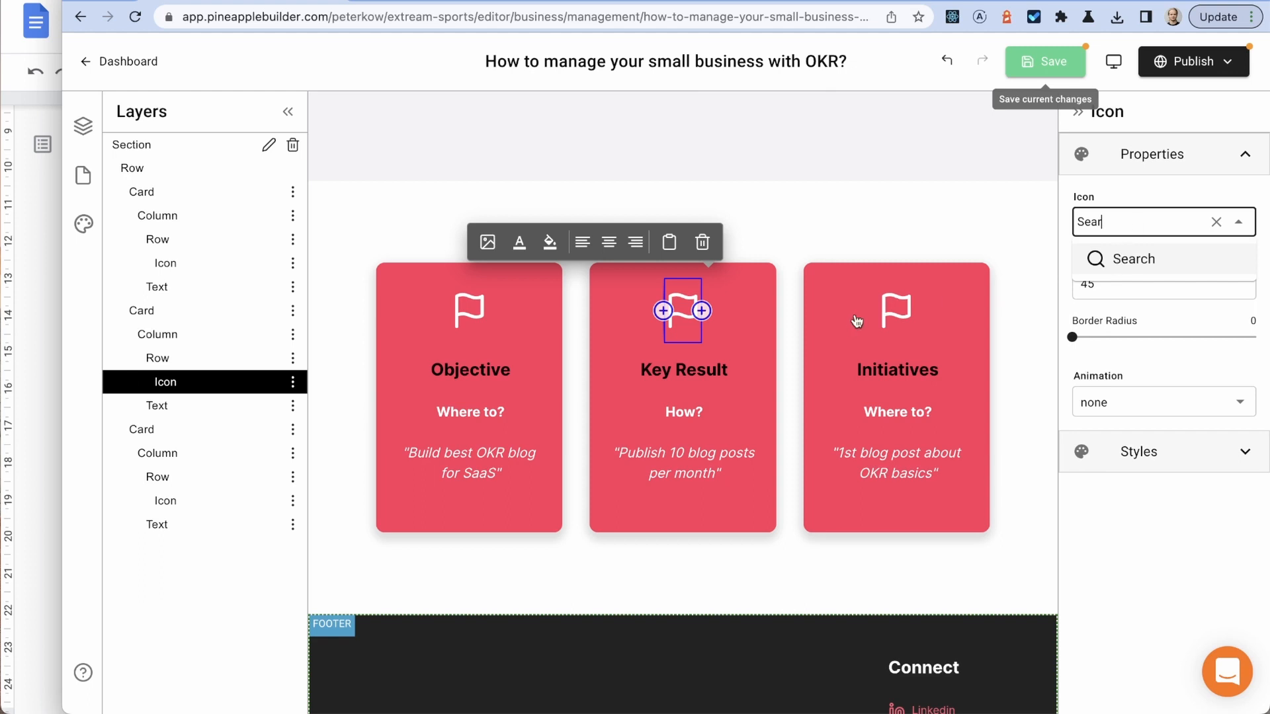
{"action": "key", "text": "Return"}
Step: Change the Initiatives card's flag icon to the Tool icon and save the page
{"action": "double_click", "coordinate": [908, 312]}
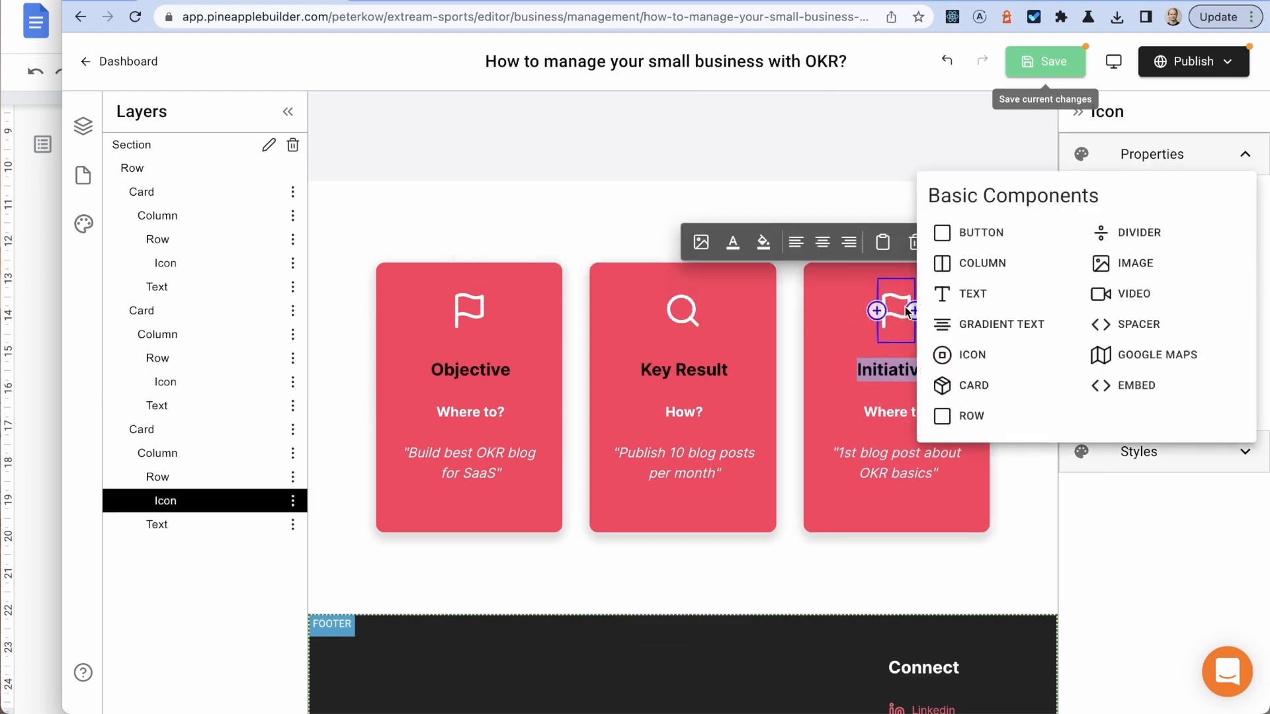
{"action": "left_click", "coordinate": [879, 205]}
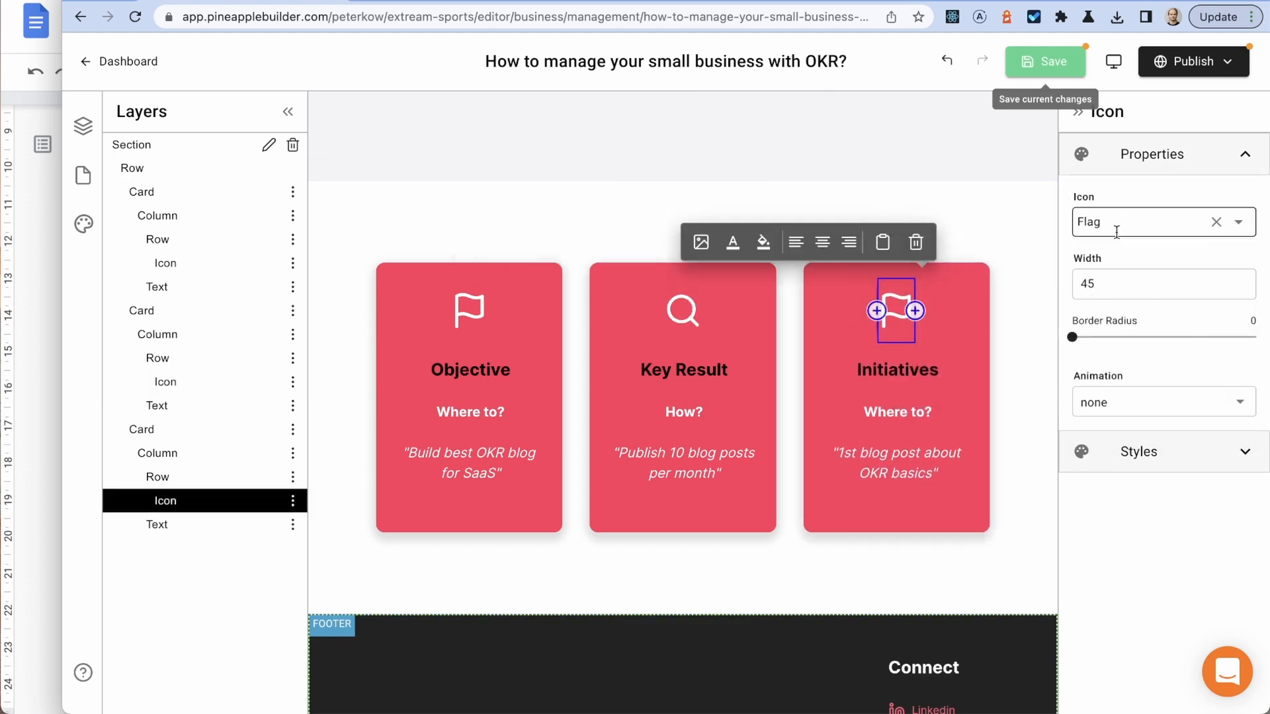
{"action": "left_click", "coordinate": [1141, 220]}
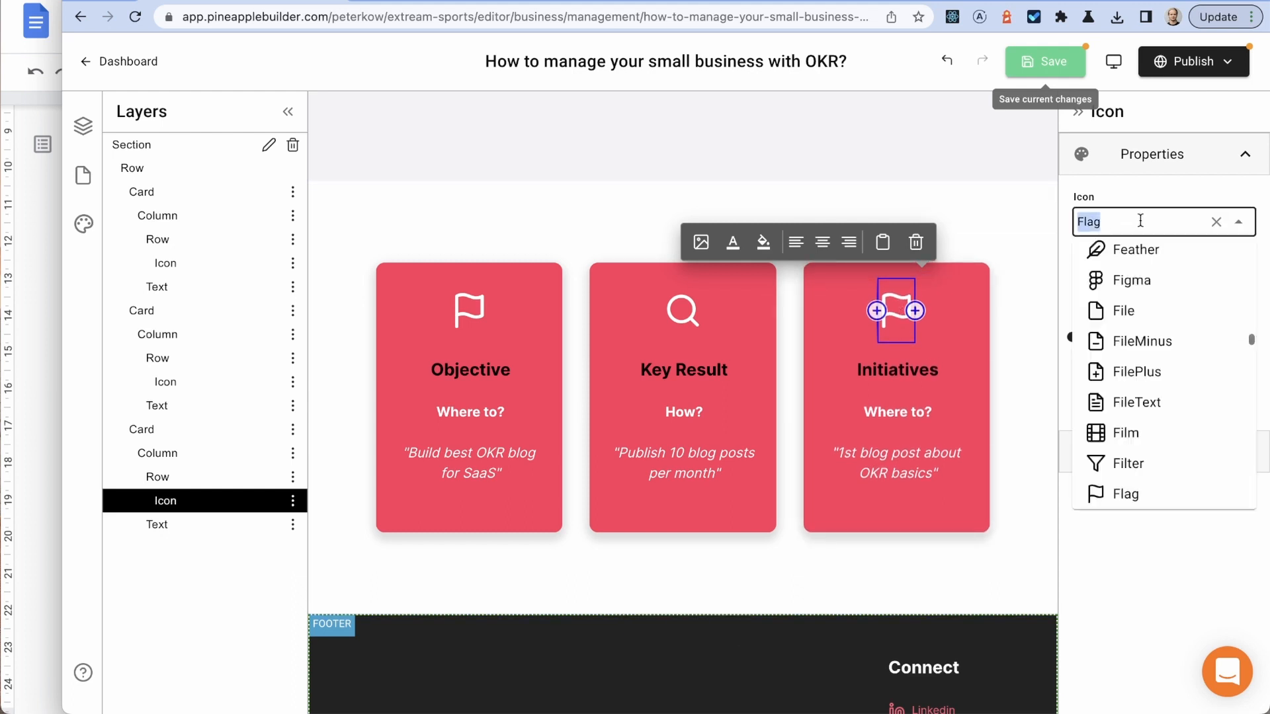
{"action": "key", "text": "BackSpace"}
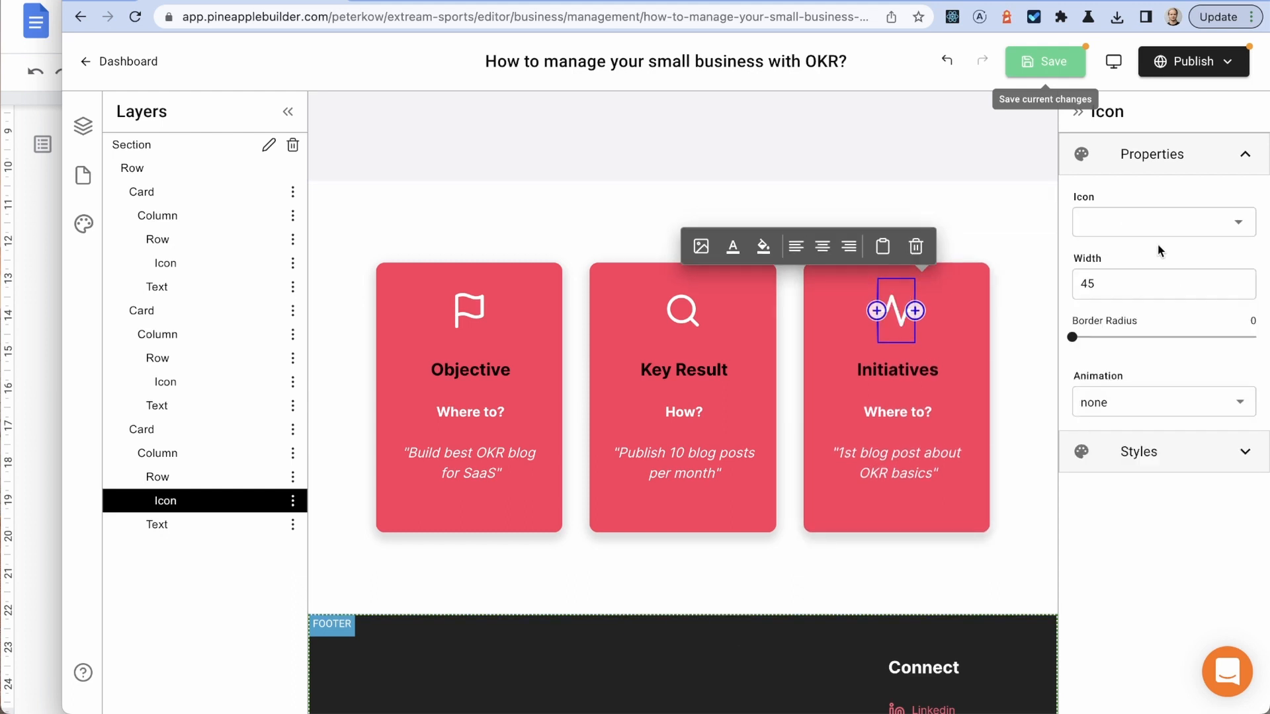
{"action": "left_click", "coordinate": [1241, 226]}
{"action": "scroll", "coordinate": [1167, 350], "scroll_direction": "down", "scroll_amount": 3}
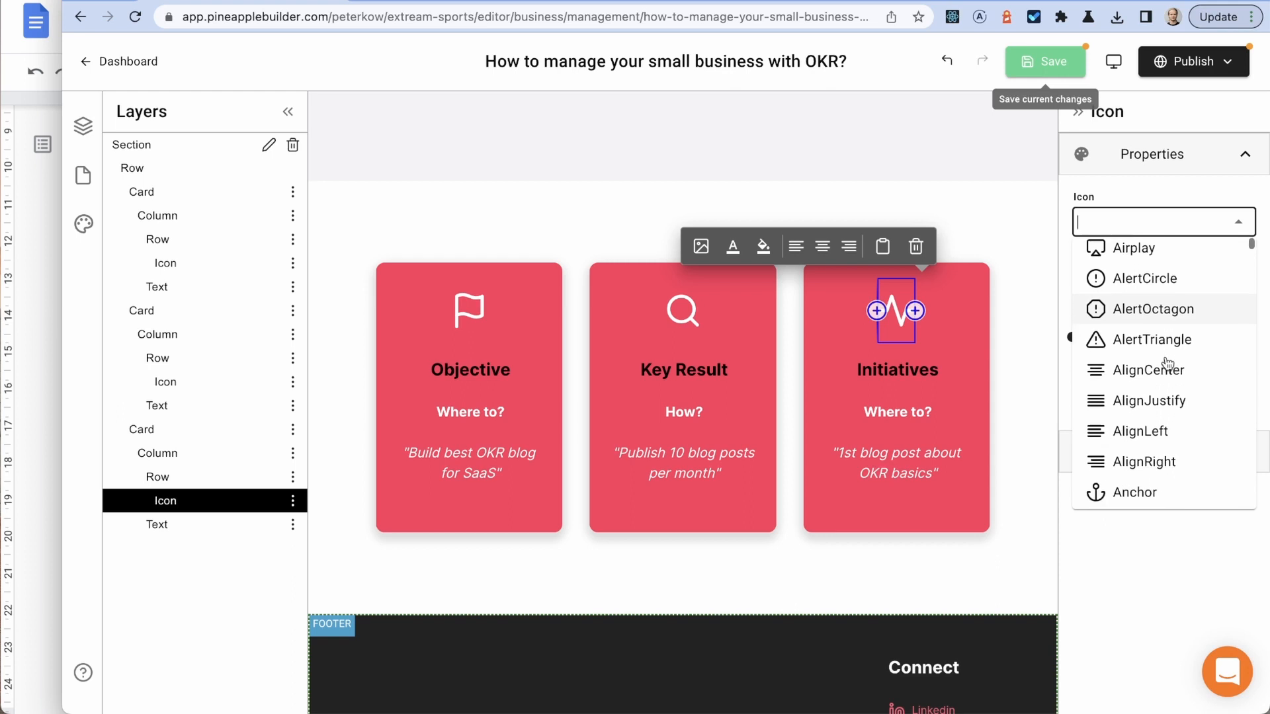
{"action": "scroll", "coordinate": [1167, 364], "scroll_direction": "down", "scroll_amount": 4}
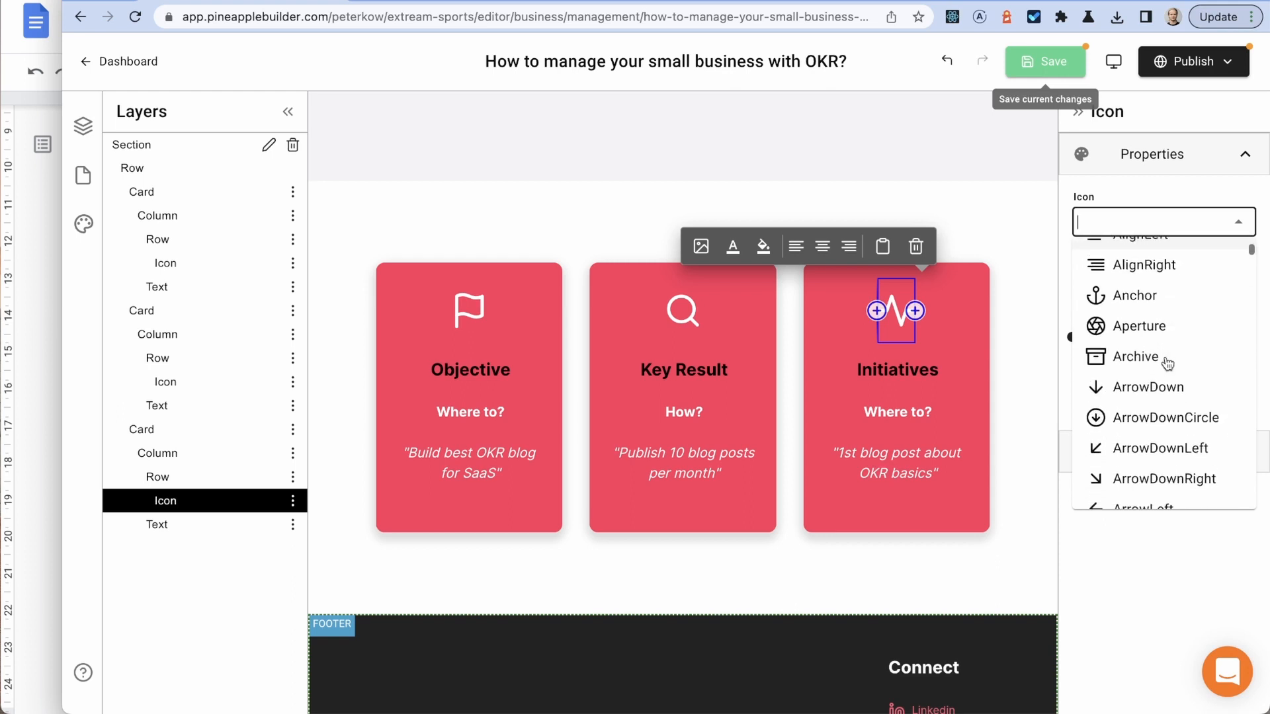
{"action": "scroll", "coordinate": [1167, 362], "scroll_direction": "down", "scroll_amount": 5}
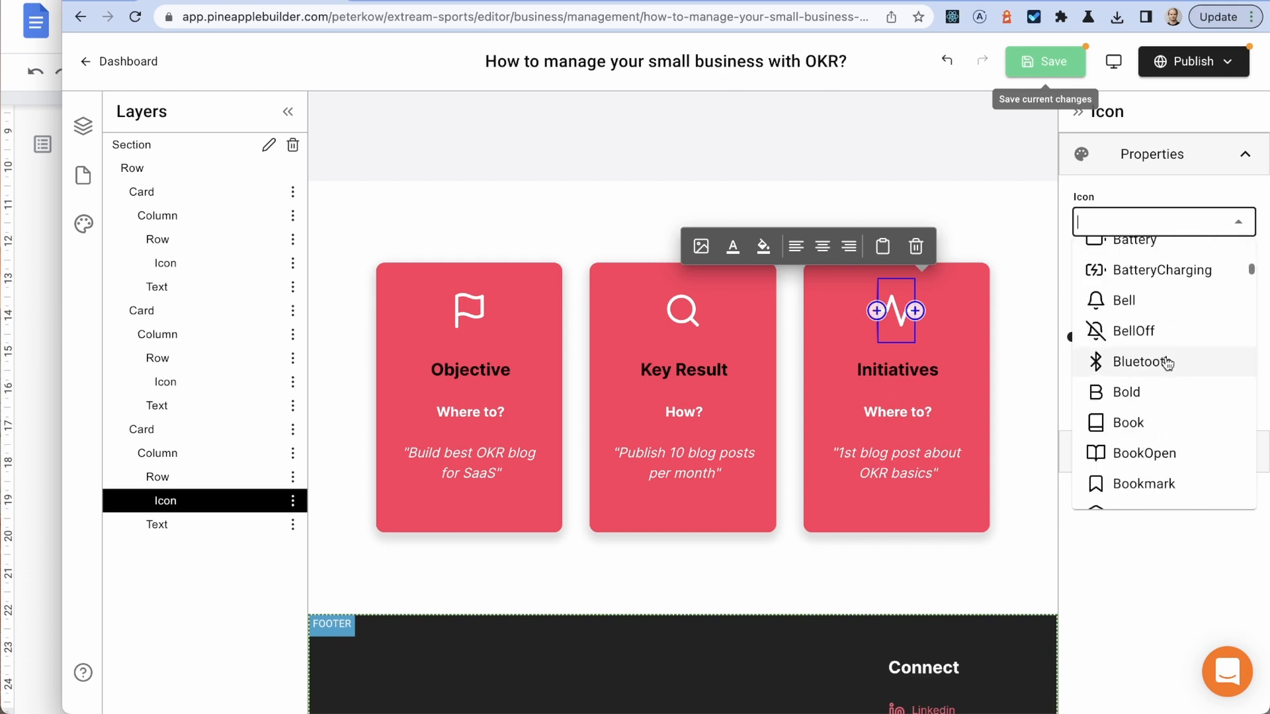
{"action": "scroll", "coordinate": [1167, 363], "scroll_direction": "down", "scroll_amount": 3}
{"action": "type", "text": "to"}
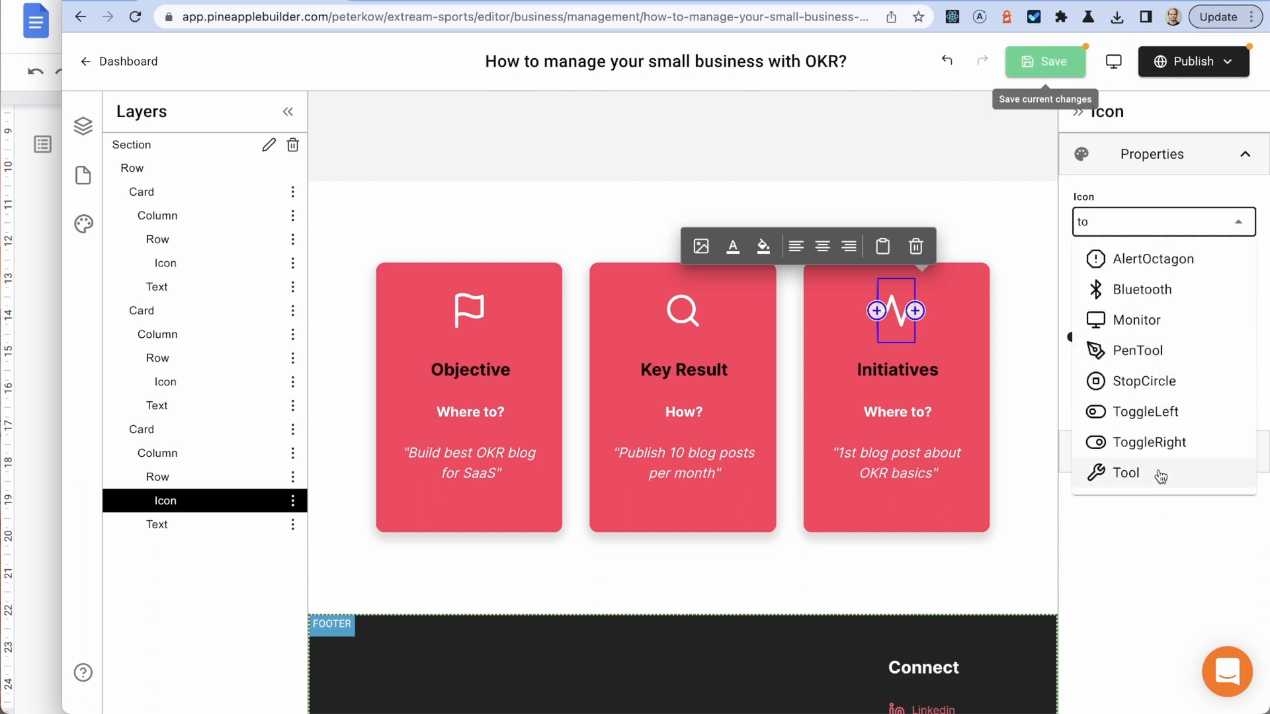
{"action": "key", "text": "Return"}
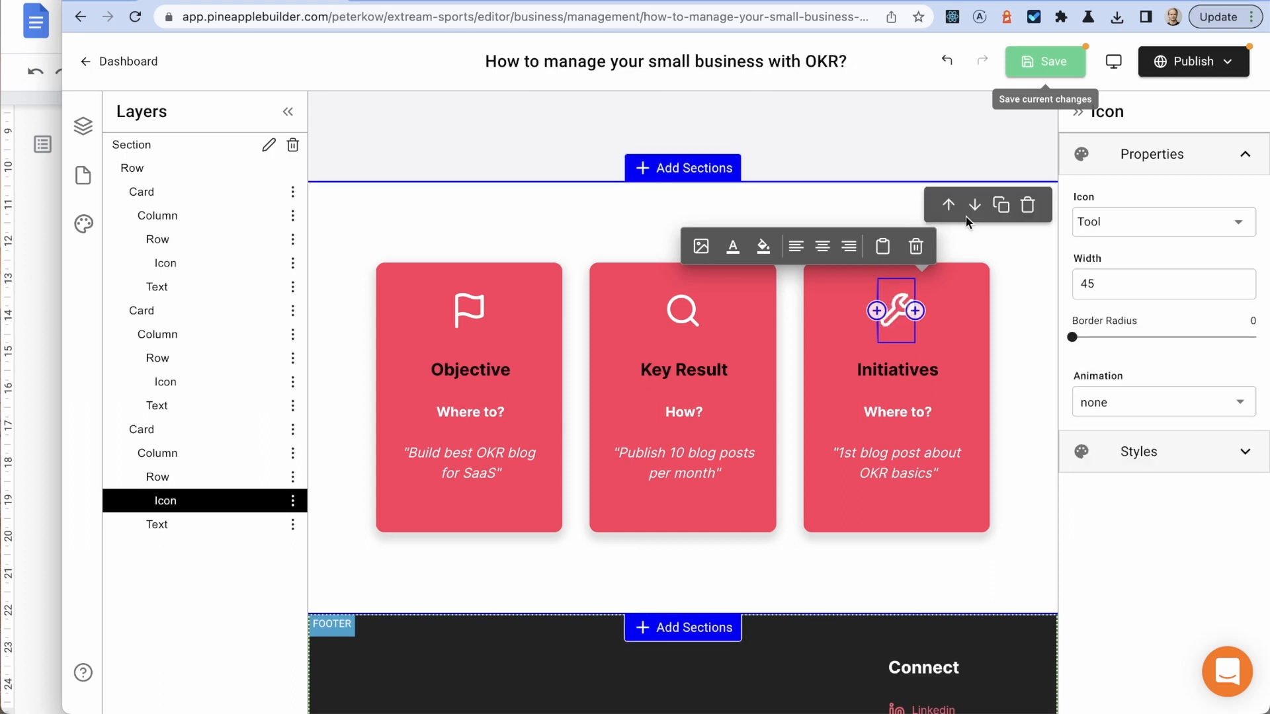
{"action": "left_click", "coordinate": [1057, 61]}
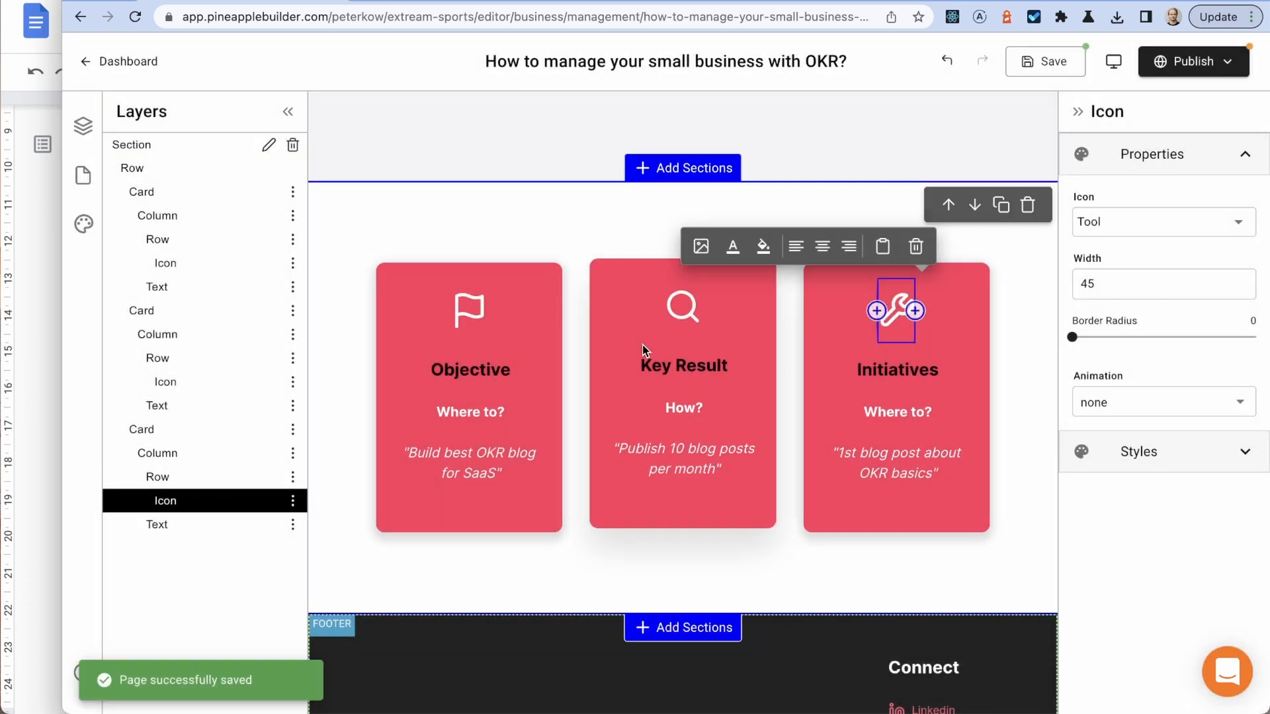
Step: Duplicate the text section that starts with "Getting results for your small business is hard."
{"action": "scroll", "coordinate": [584, 264], "scroll_direction": "up", "scroll_amount": 2}
{"action": "scroll", "coordinate": [585, 264], "scroll_direction": "down", "scroll_amount": 2}
{"action": "scroll", "coordinate": [585, 263], "scroll_direction": "up", "scroll_amount": 10}
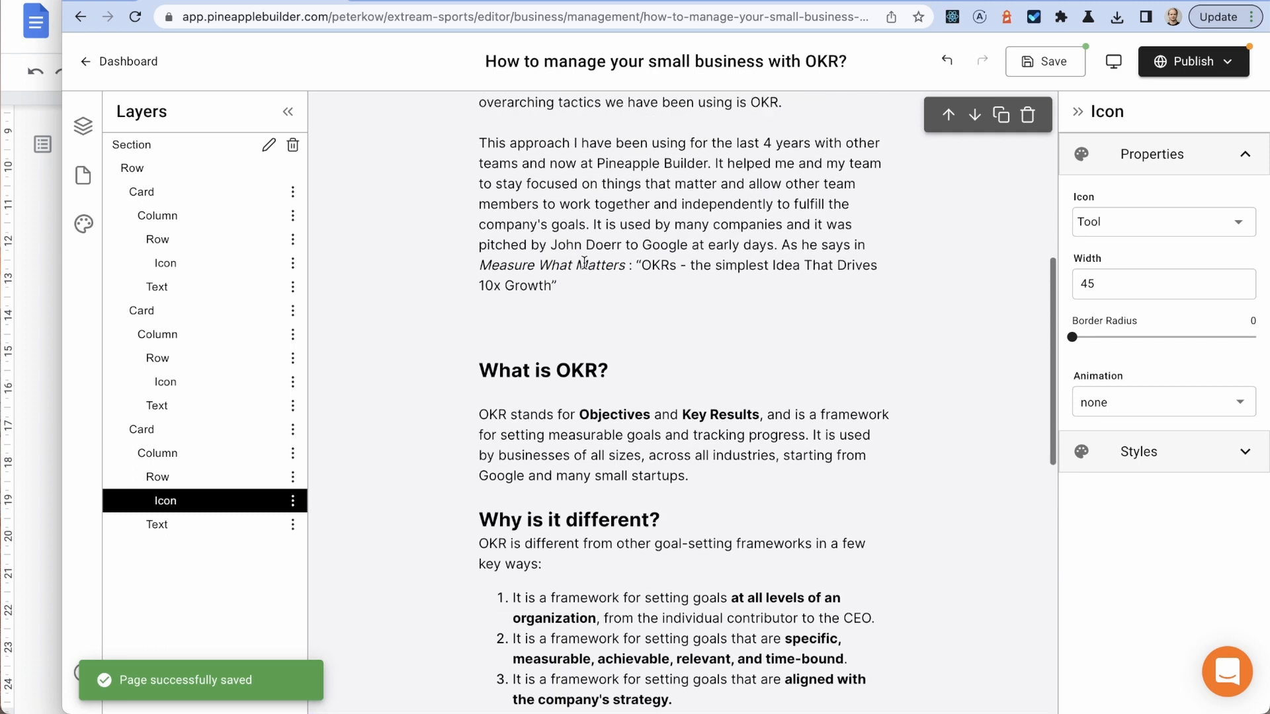
{"action": "left_click", "coordinate": [950, 260]}
{"action": "scroll", "coordinate": [1025, 242], "scroll_direction": "up", "scroll_amount": 2}
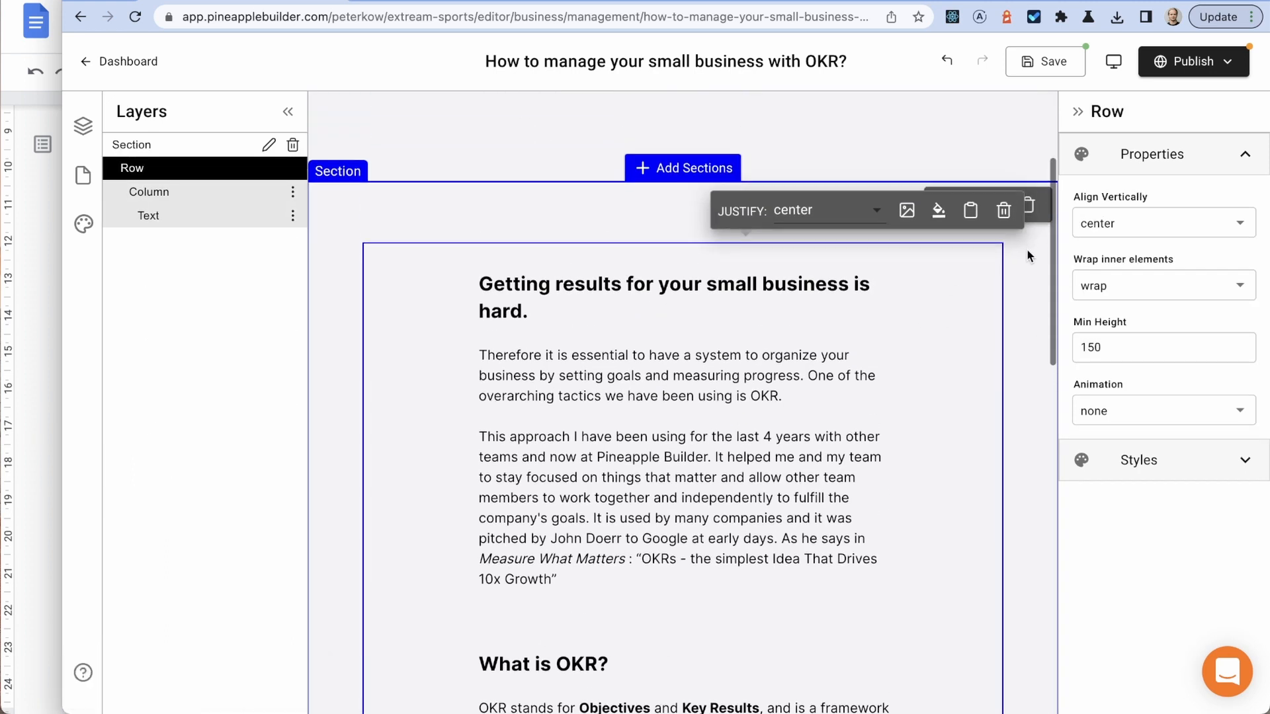
{"action": "left_click", "coordinate": [522, 196]}
{"action": "left_click", "coordinate": [1000, 209]}
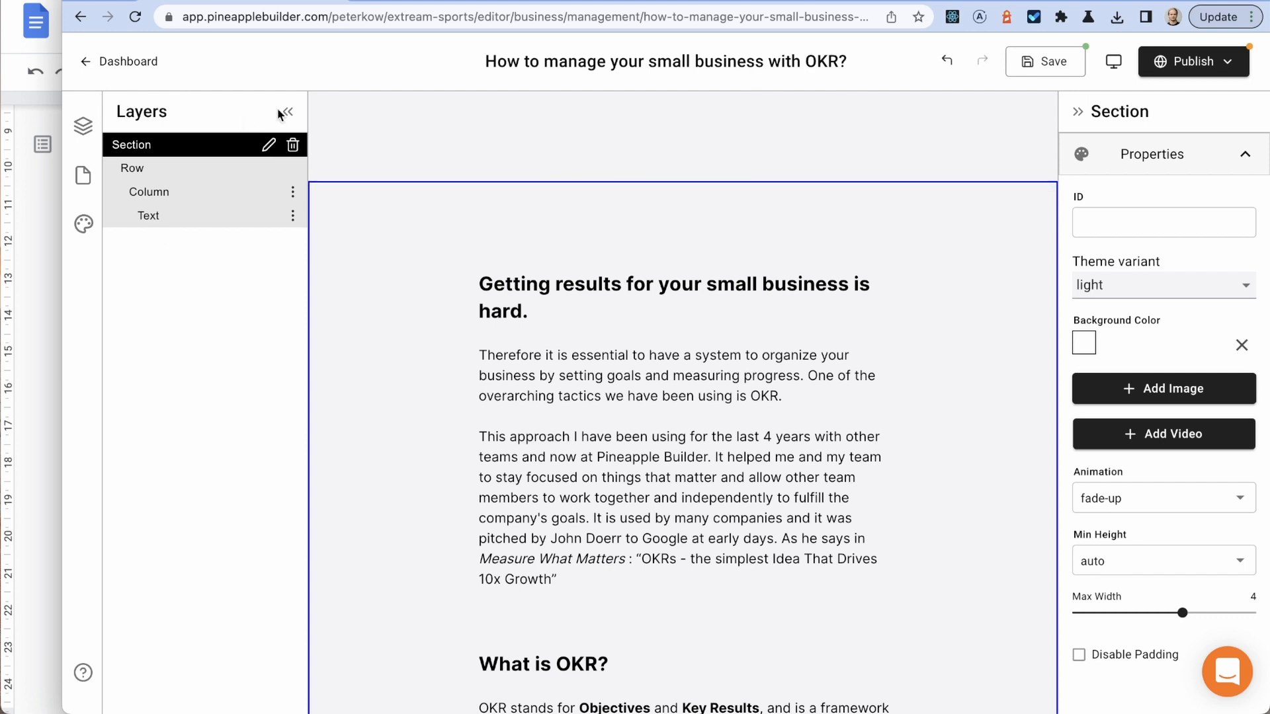
Step: Collapse the layer and property side panes and move the duplicated text section below the three cards
{"action": "left_click", "coordinate": [287, 111]}
{"action": "left_click", "coordinate": [1077, 111]}
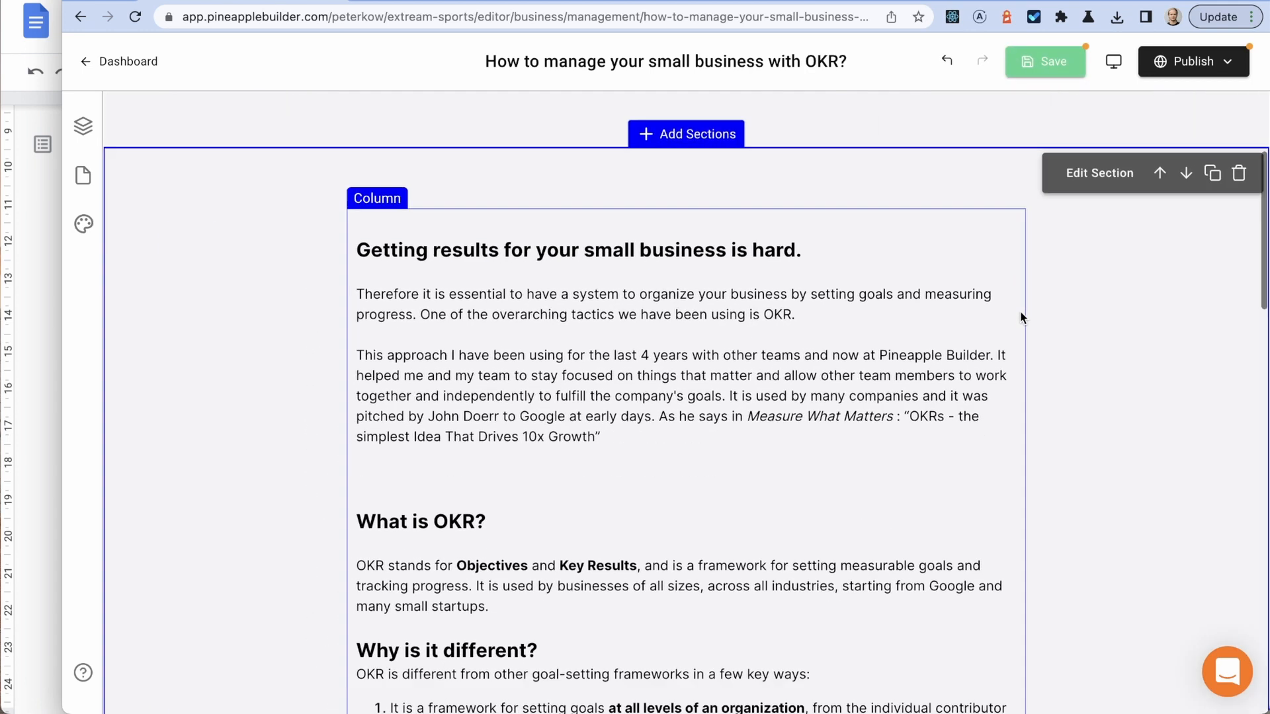
{"action": "scroll", "coordinate": [1020, 311], "scroll_direction": "up", "scroll_amount": 5}
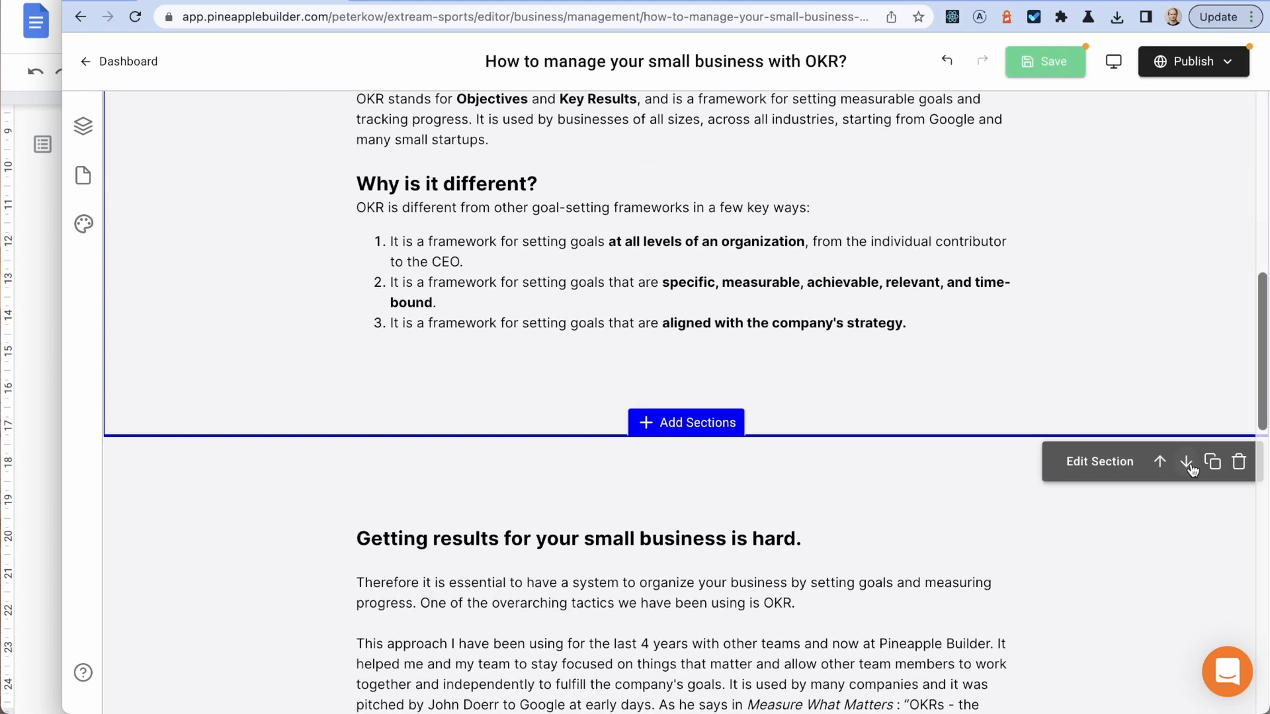
{"action": "left_click", "coordinate": [1189, 466]}
{"action": "scroll", "coordinate": [992, 514], "scroll_direction": "down", "scroll_amount": 2}
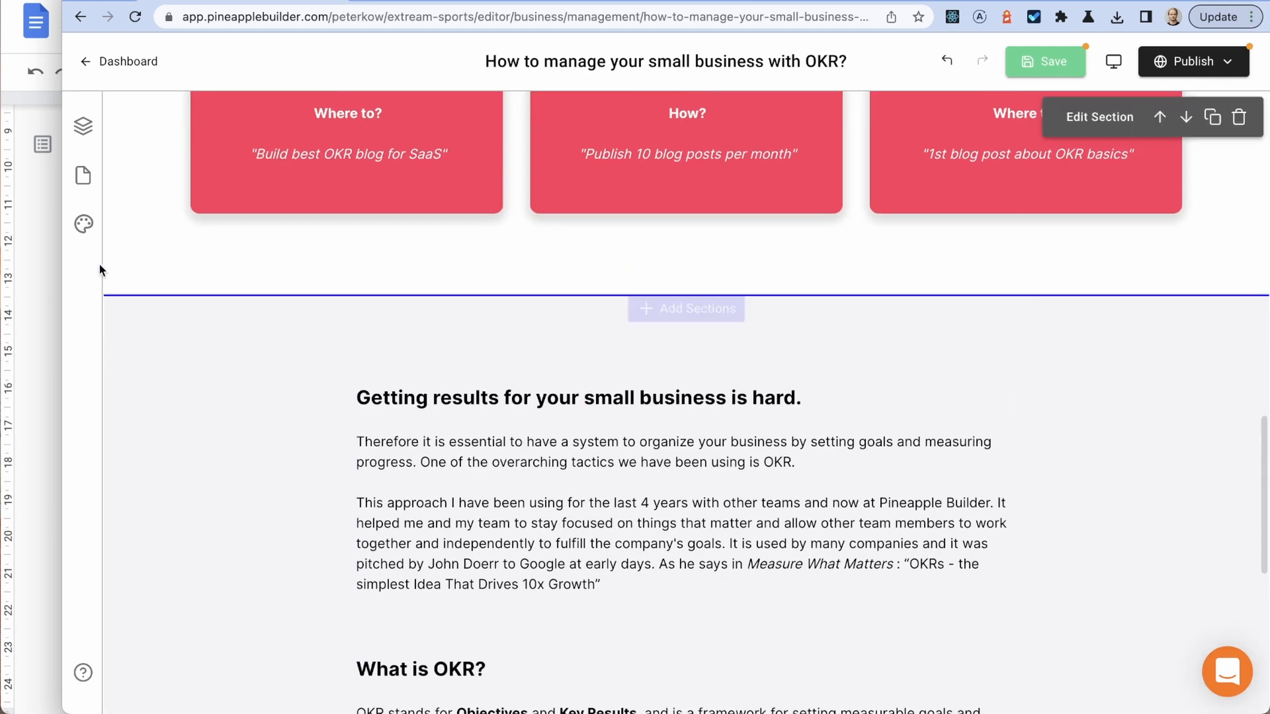
{"action": "scroll", "coordinate": [198, 317], "scroll_direction": "down", "scroll_amount": 2}
Step: Switch to the Google Docs draft and copy the text from "How to start with OKR?" through the "Not being measurable" item
{"action": "left_click", "coordinate": [53, 233]}
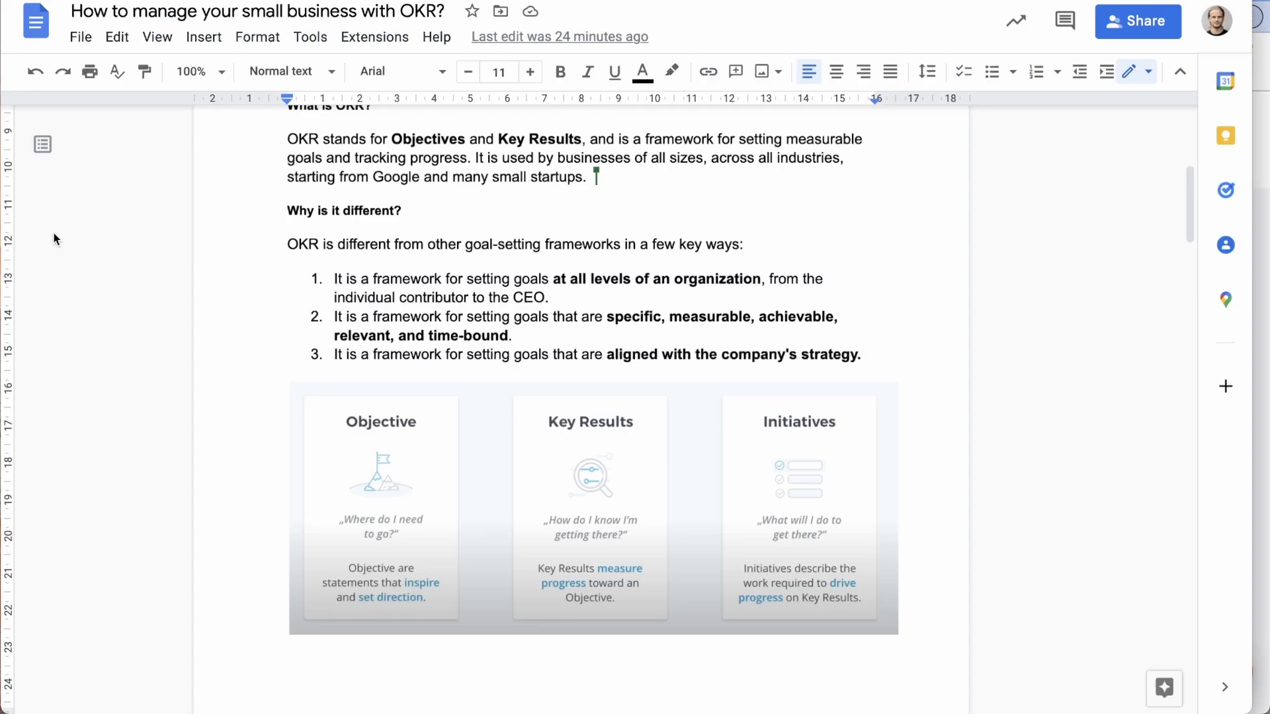
{"action": "scroll", "coordinate": [292, 405], "scroll_direction": "down", "scroll_amount": 9}
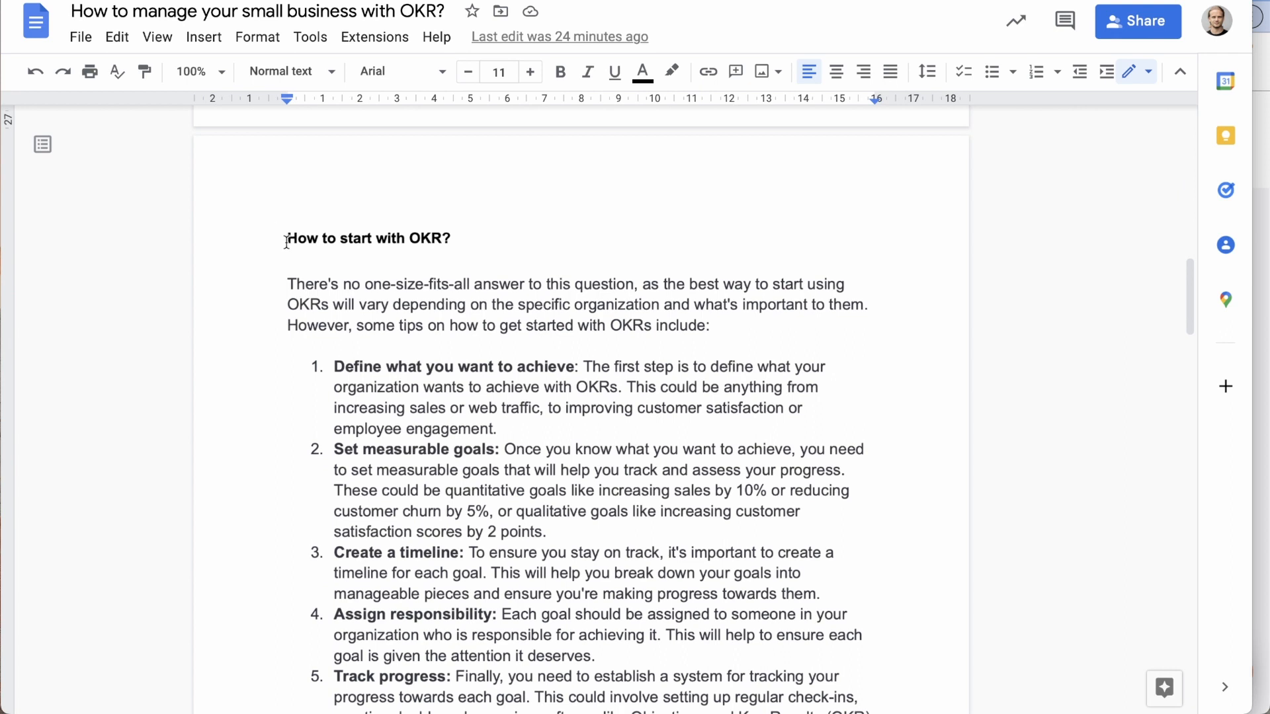
{"action": "scroll", "coordinate": [505, 510], "scroll_direction": "down", "scroll_amount": 12}
{"action": "left_click_drag", "start_coordinate": [287, 239], "coordinate": [603, 405]}
{"action": "scroll", "coordinate": [551, 351], "scroll_direction": "down", "scroll_amount": 2}
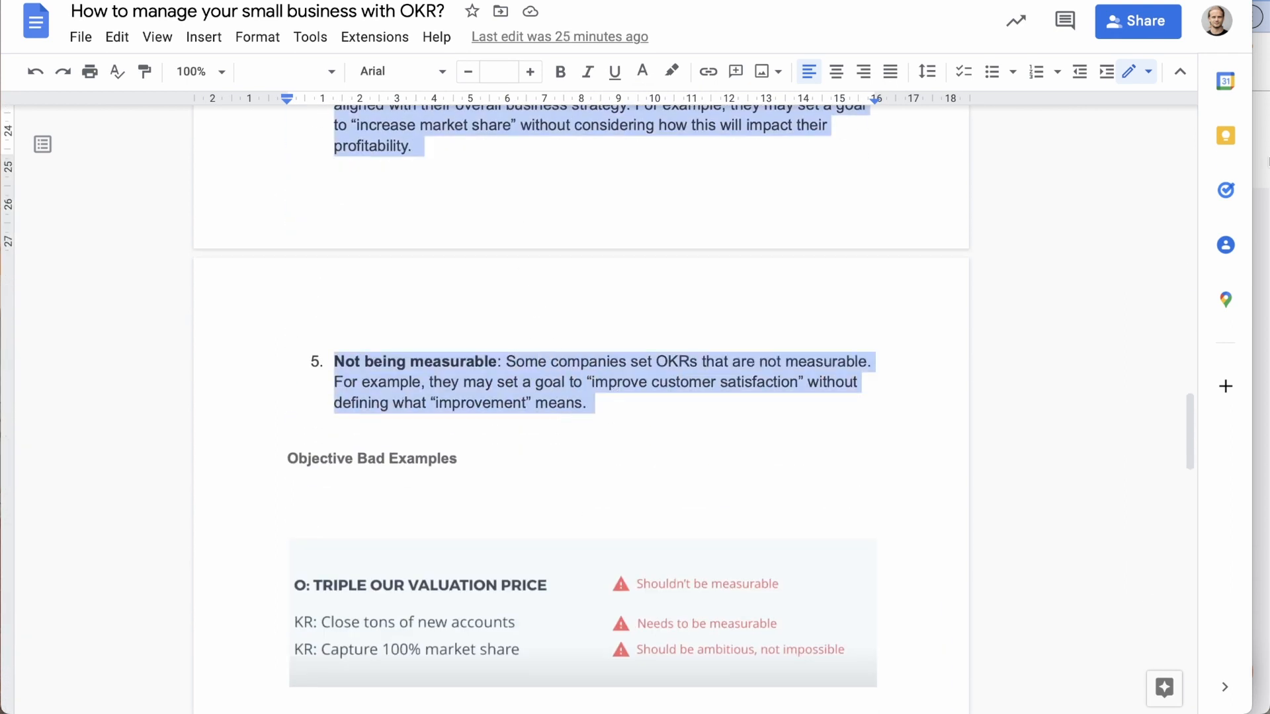
Step: Switch back to Pineapple Builder and replace all text in the duplicated section with the copied draft text
{"action": "left_click", "coordinate": [1260, 195]}
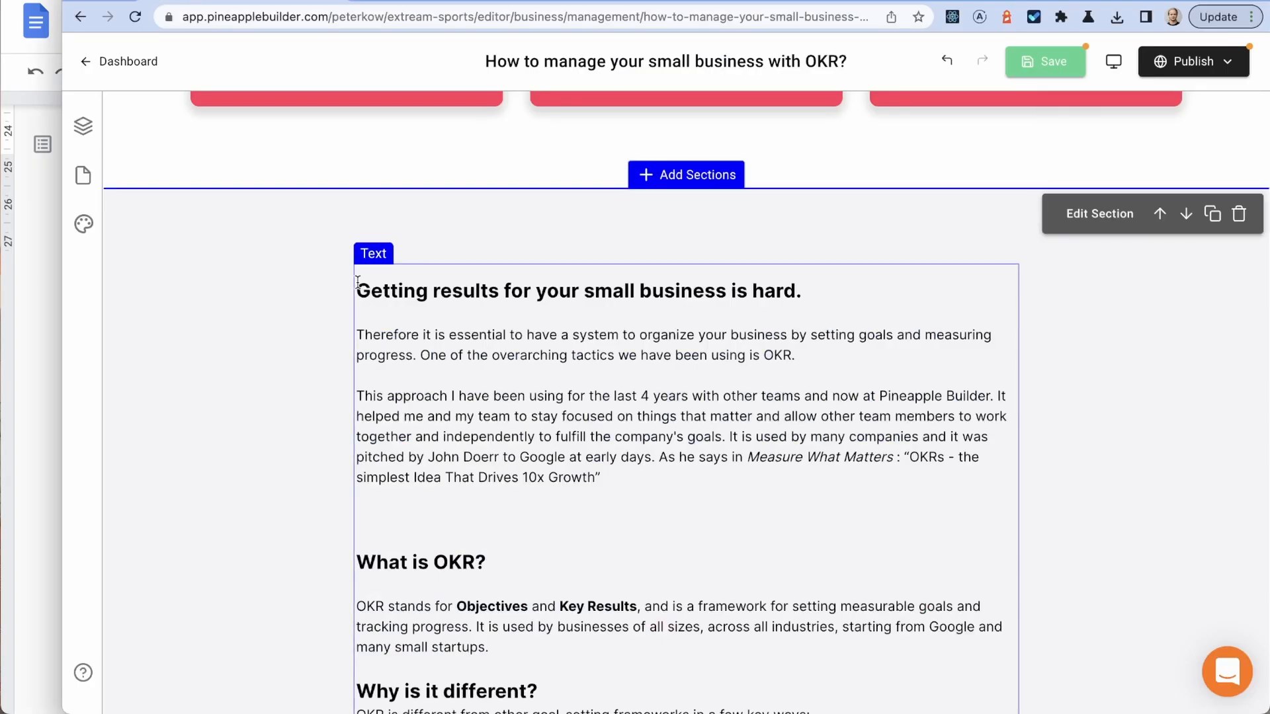
{"action": "left_click_drag", "start_coordinate": [357, 281], "coordinate": [467, 531]}
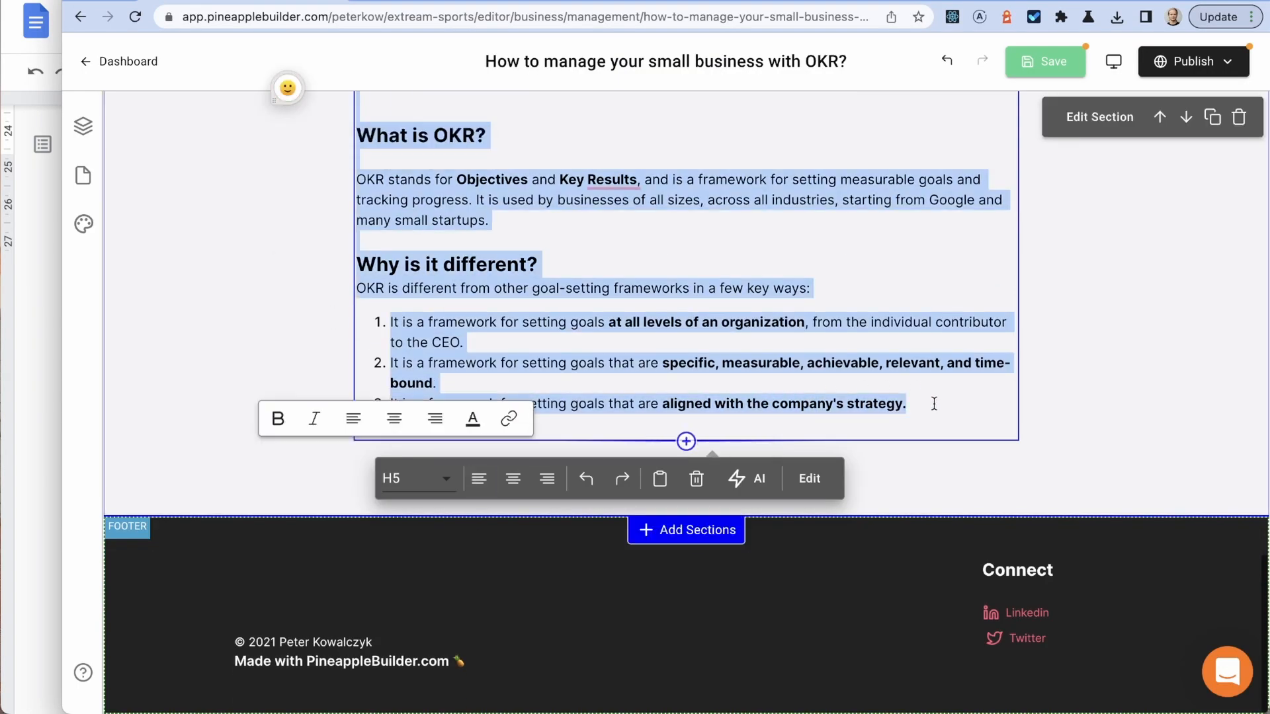
{"action": "key", "text": "ctrl+v"}
{"action": "scroll", "coordinate": [790, 372], "scroll_direction": "up", "scroll_amount": 3}
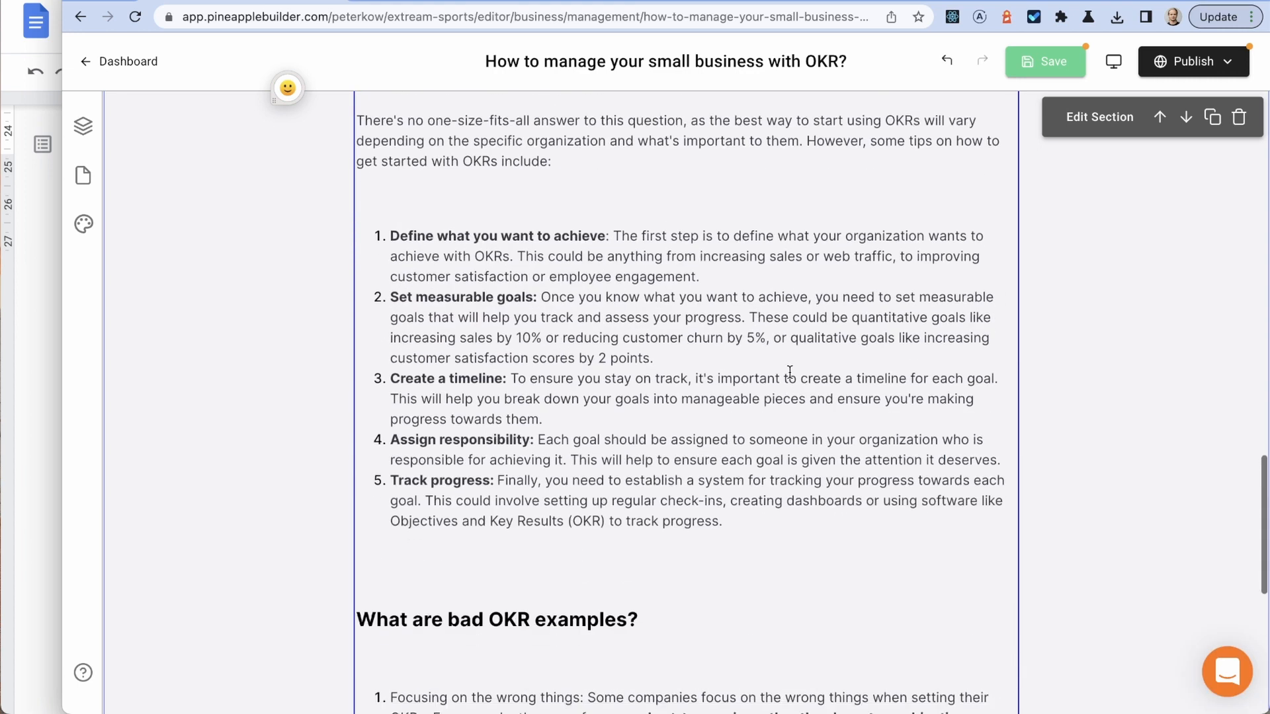
Step: Remove the surplus blank lines above and below the "What are bad OKR examples?" heading
{"action": "scroll", "coordinate": [790, 371], "scroll_direction": "down", "scroll_amount": 2}
{"action": "left_click", "coordinate": [595, 509]}
{"action": "key", "text": "BackSpace"}
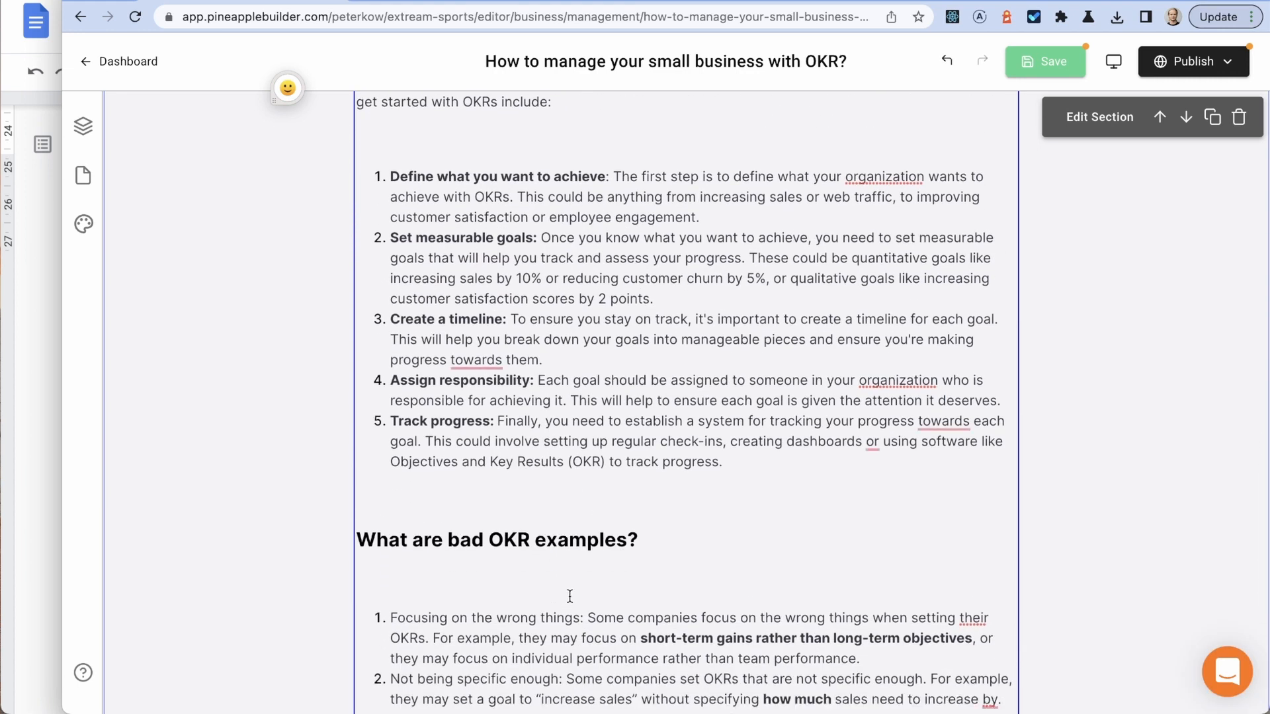
{"action": "key", "text": "BackSpace"}
{"action": "key", "text": "BackSpace"}
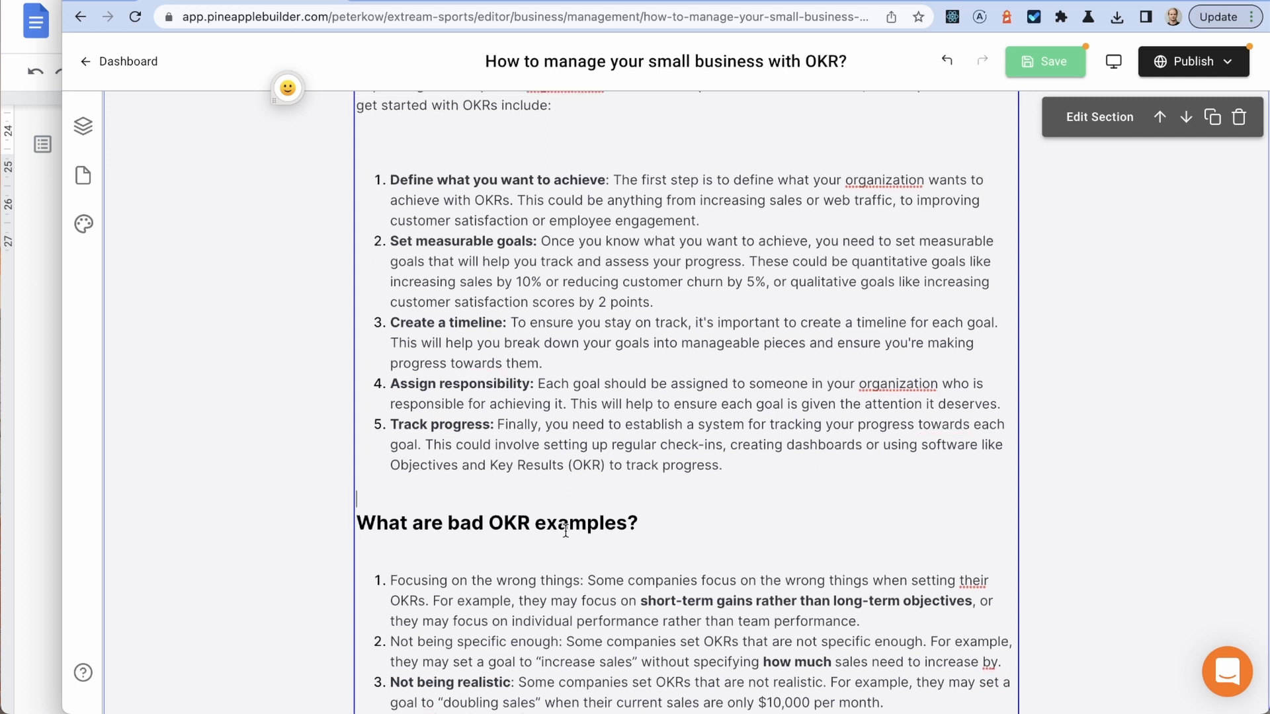
Step: Remove the surplus blank lines above and below the introductory paragraph under "How to start with OKR?"
{"action": "scroll", "coordinate": [566, 526], "scroll_direction": "up", "scroll_amount": 3}
{"action": "scroll", "coordinate": [527, 425], "scroll_direction": "up", "scroll_amount": 4}
{"action": "left_click", "coordinate": [527, 428]}
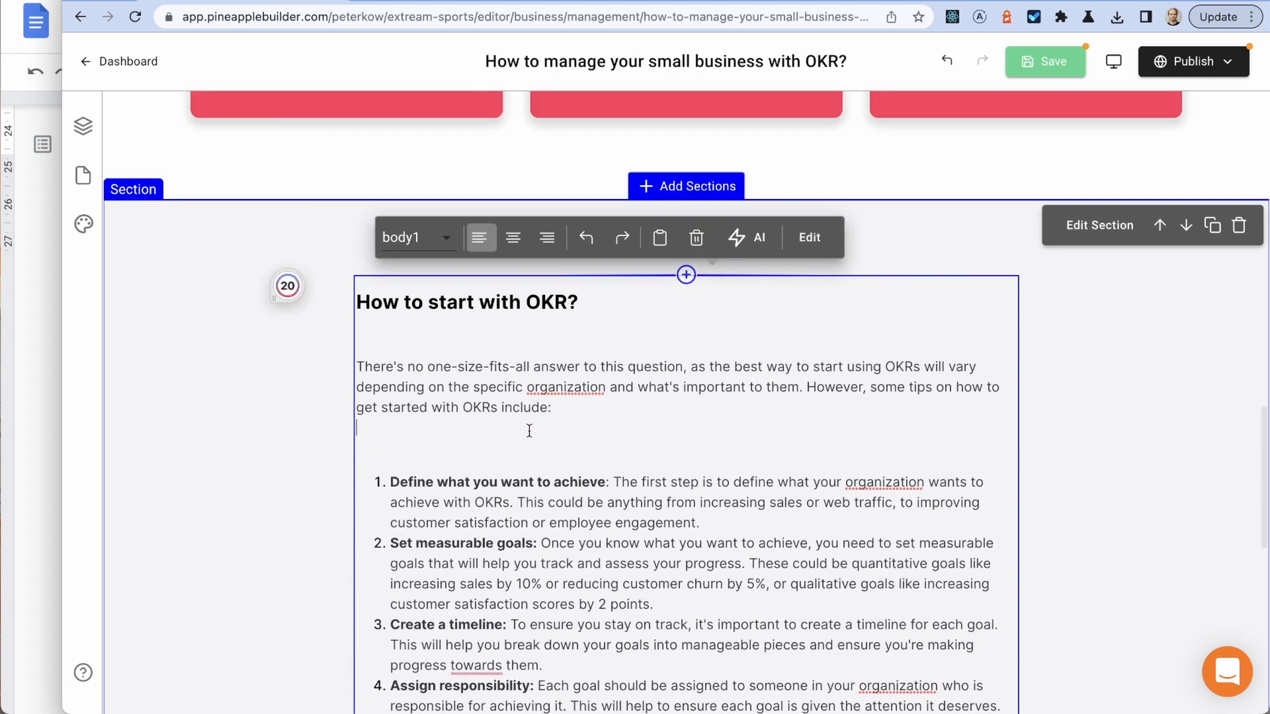
{"action": "key", "text": "BackSpace"}
{"action": "key", "text": "BackSpace"}
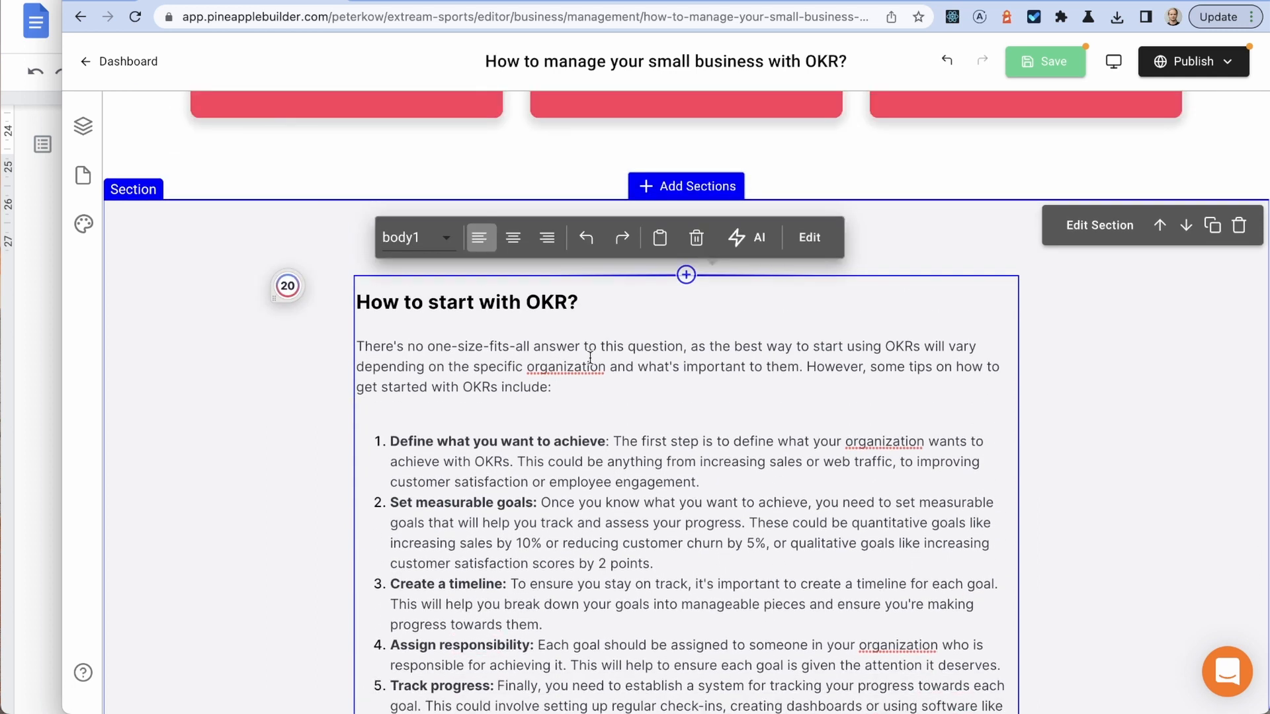
Step: Review the page's content from the headline down to the footer and save the page
{"action": "scroll", "coordinate": [595, 370], "scroll_direction": "up", "scroll_amount": 1}
{"action": "scroll", "coordinate": [623, 445], "scroll_direction": "down", "scroll_amount": 3}
{"action": "scroll", "coordinate": [161, 404], "scroll_direction": "up", "scroll_amount": 4}
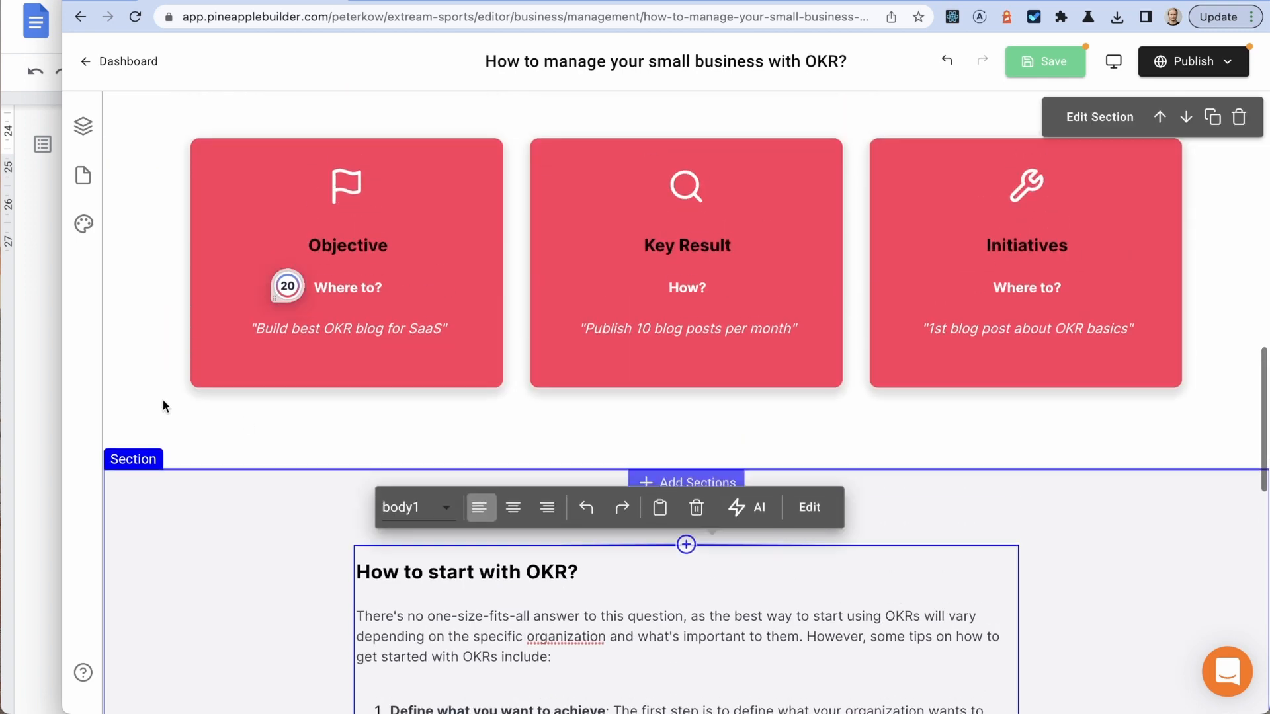
{"action": "scroll", "coordinate": [194, 439], "scroll_direction": "down", "scroll_amount": 4}
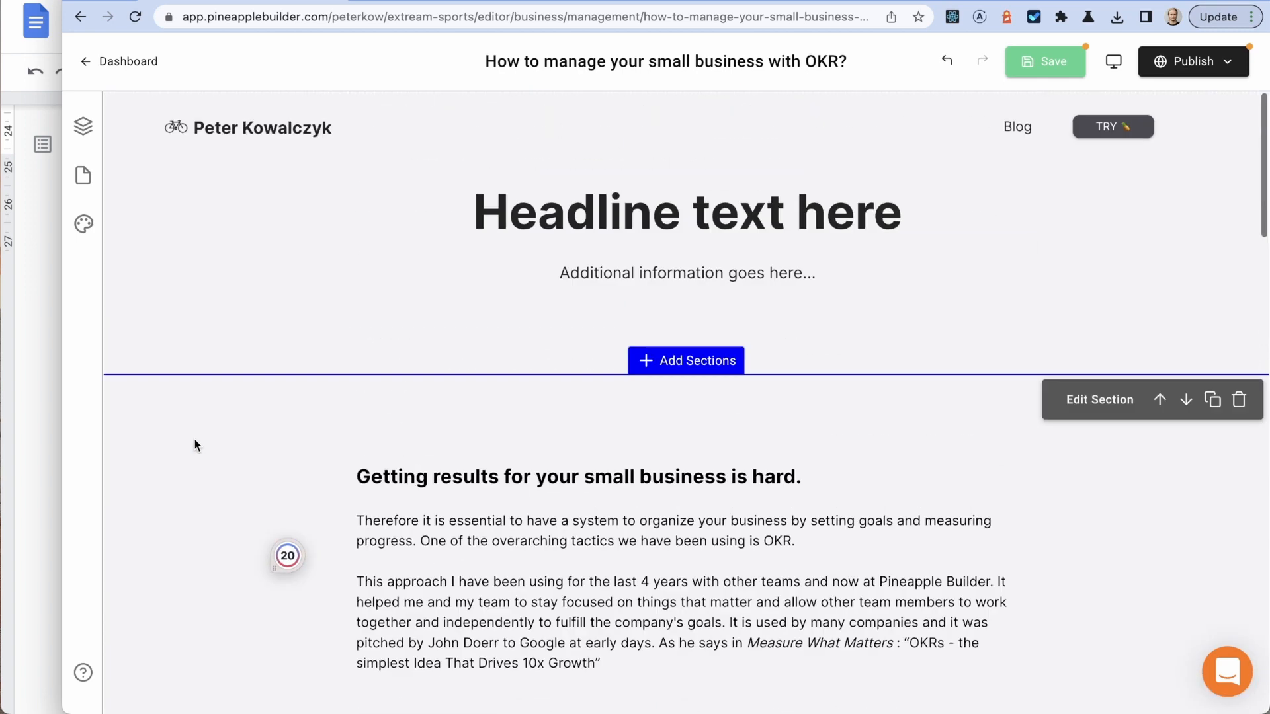
{"action": "scroll", "coordinate": [194, 445], "scroll_direction": "down", "scroll_amount": 9}
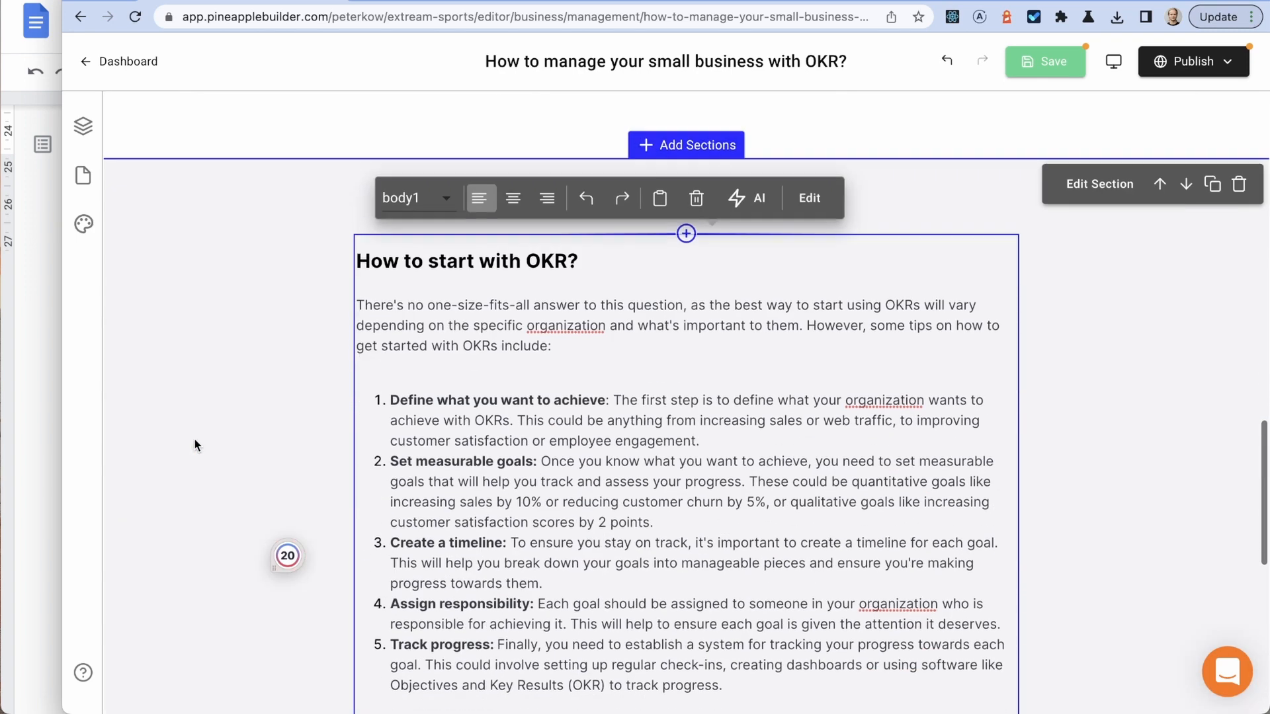
{"action": "scroll", "coordinate": [1001, 363], "scroll_direction": "down", "scroll_amount": 4}
{"action": "scroll", "coordinate": [904, 550], "scroll_direction": "down", "scroll_amount": 4}
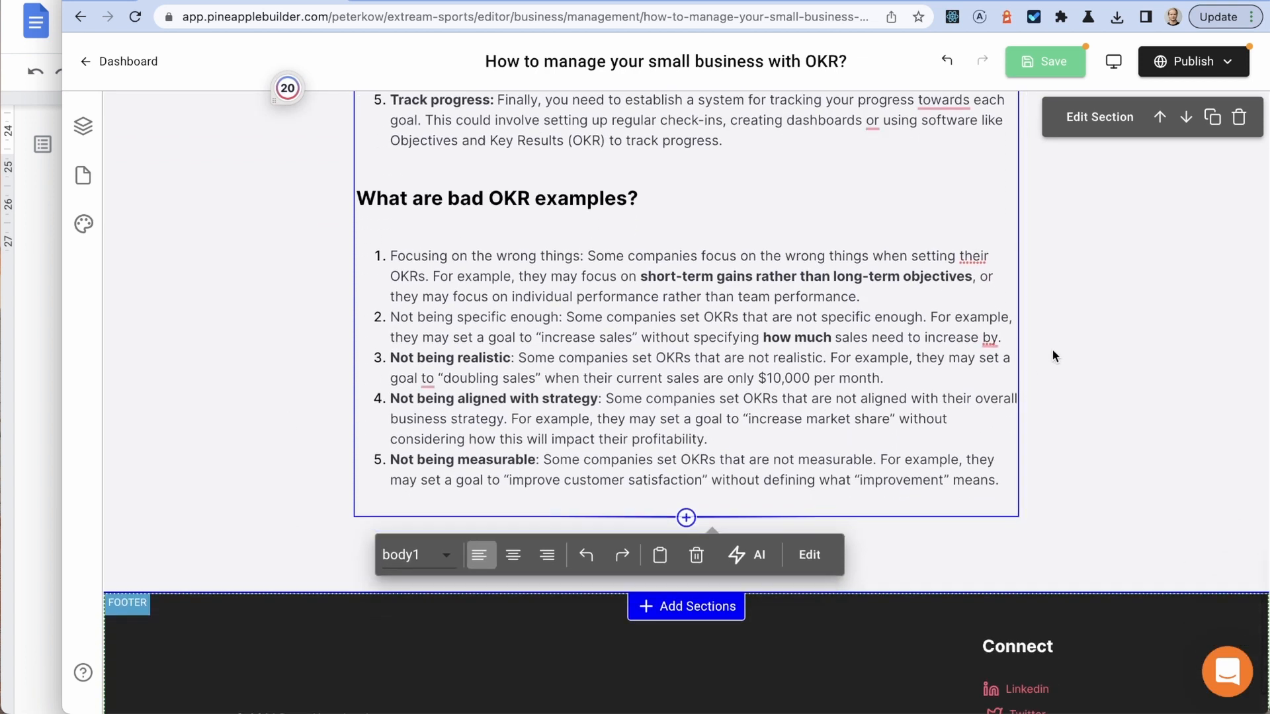
{"action": "scroll", "coordinate": [1053, 351], "scroll_direction": "down", "scroll_amount": 1}
{"action": "left_click", "coordinate": [1052, 62]}
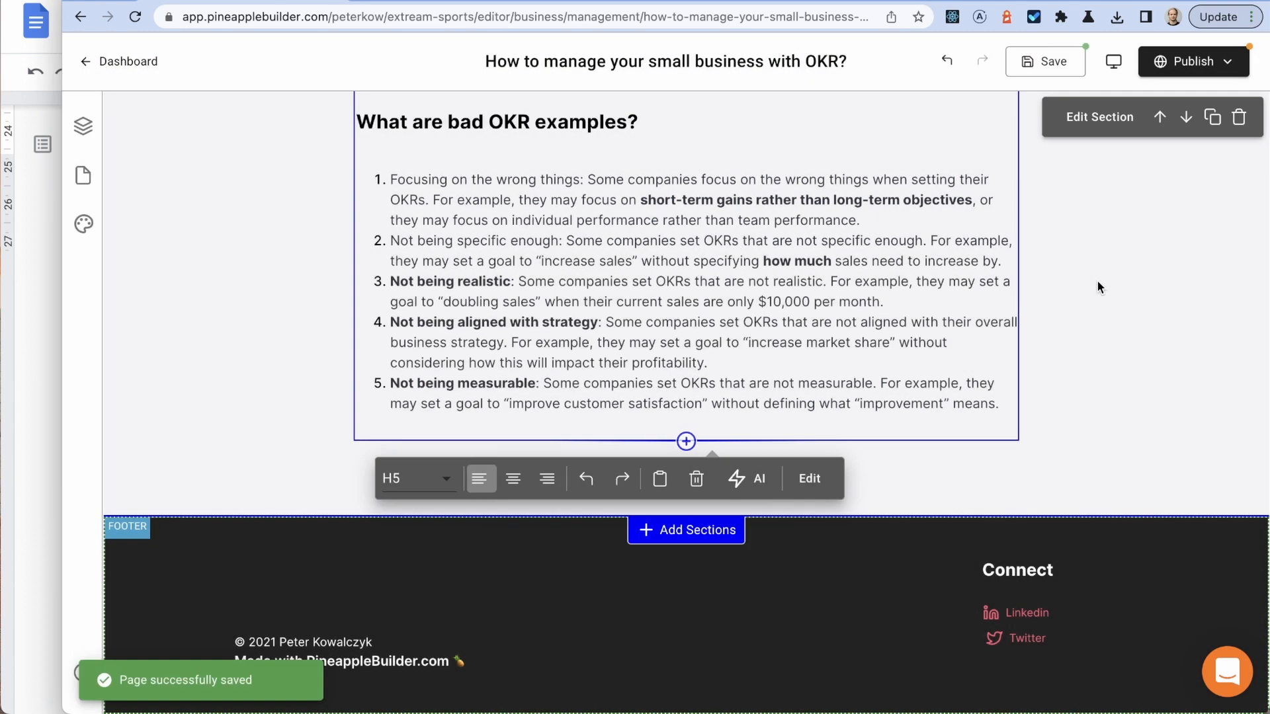
{"action": "scroll", "coordinate": [1098, 283], "scroll_direction": "up", "scroll_amount": 1}
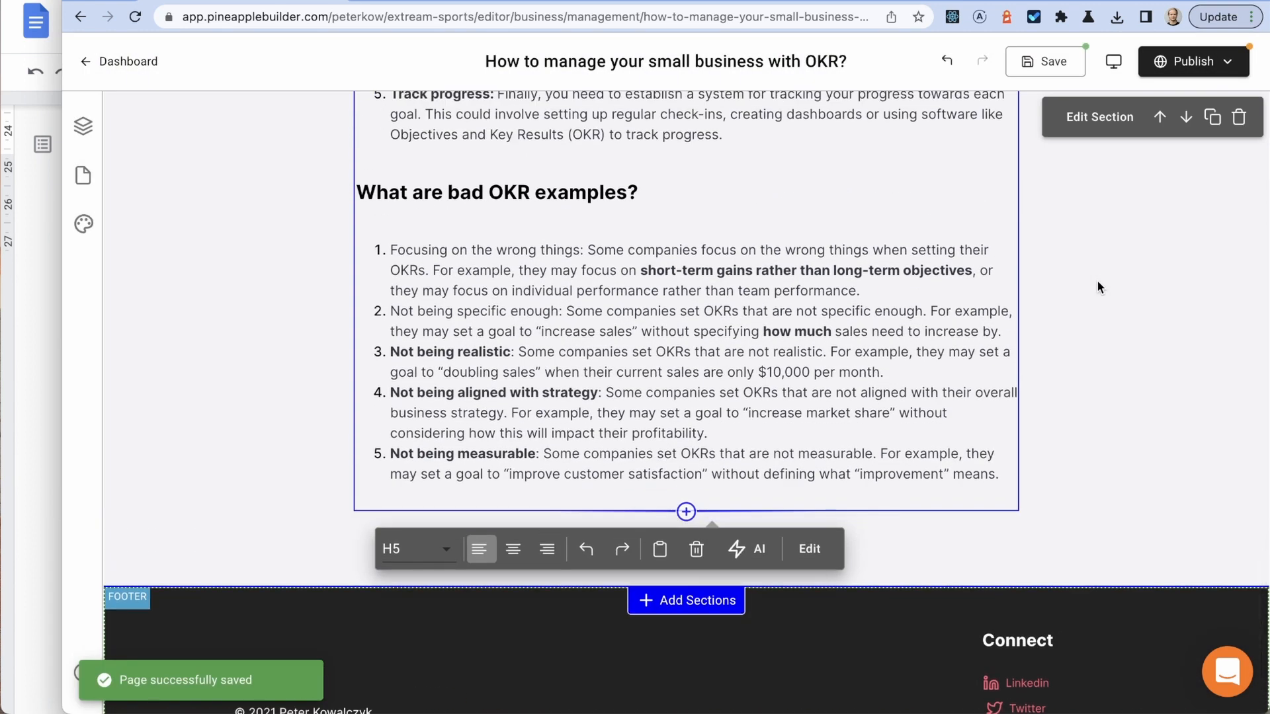
{"action": "scroll", "coordinate": [1097, 287], "scroll_direction": "up", "scroll_amount": 10}
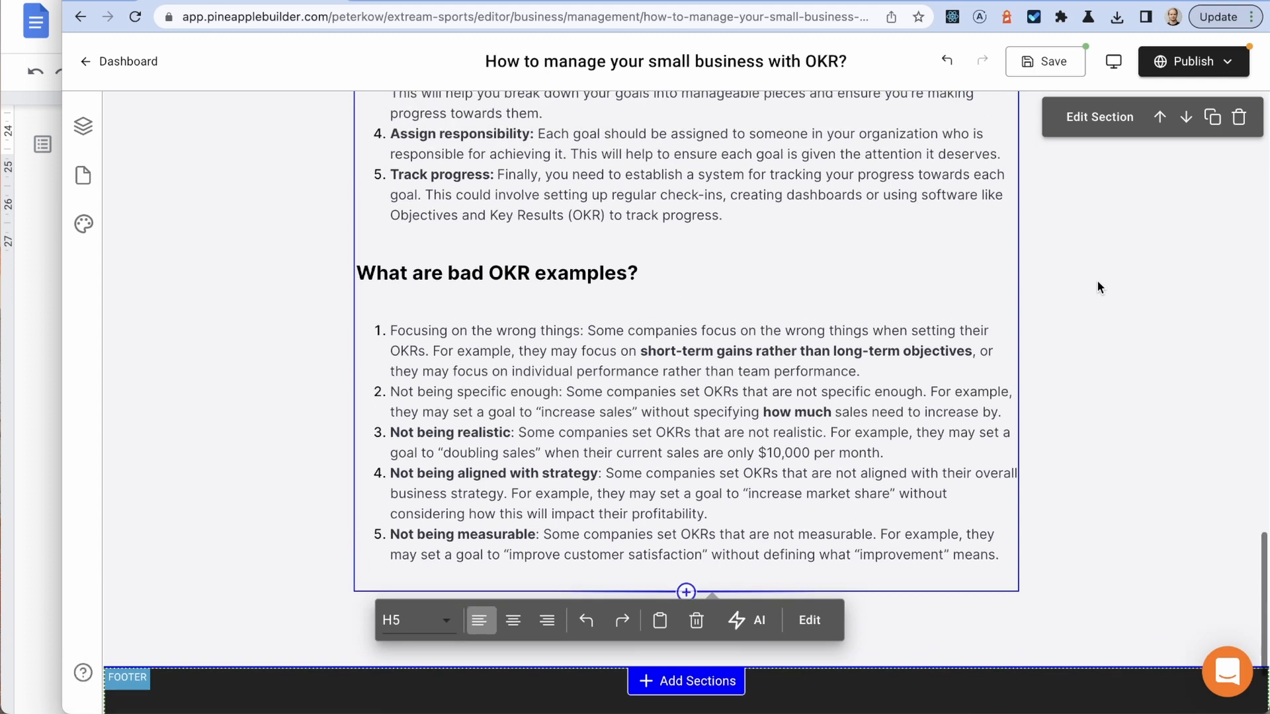
{"action": "scroll", "coordinate": [1072, 431], "scroll_direction": "up", "scroll_amount": 7}
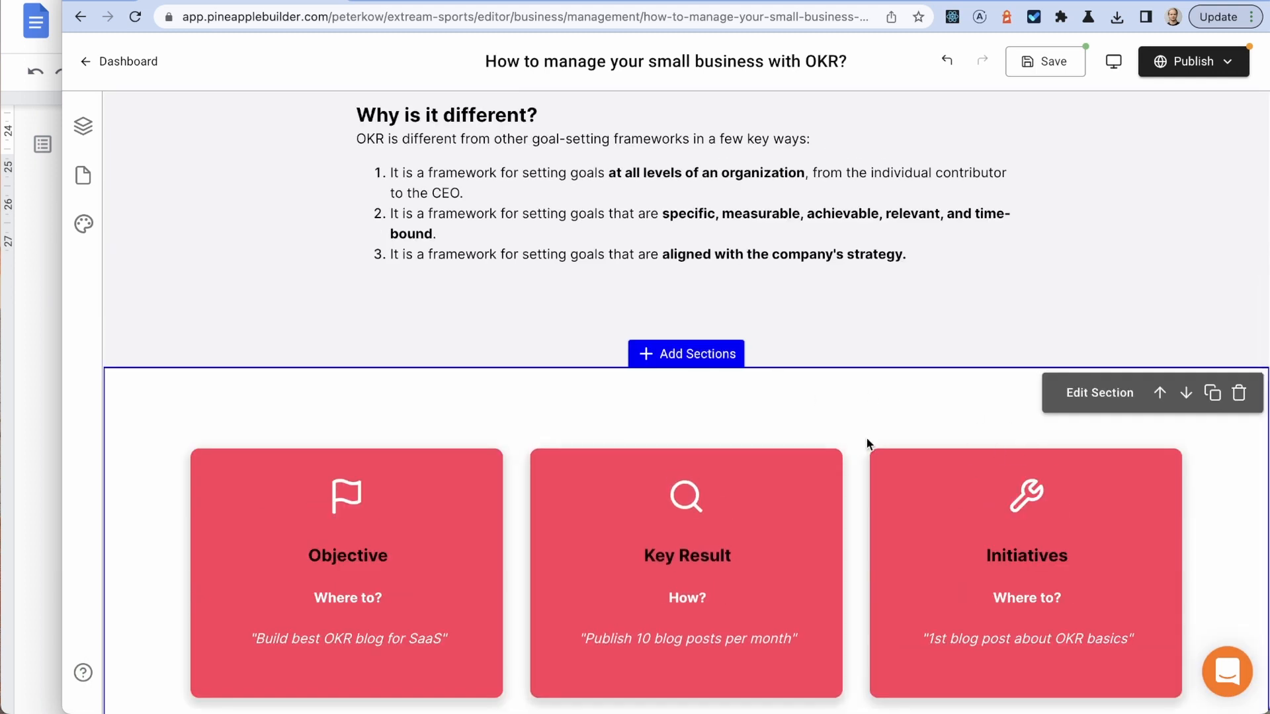
{"action": "scroll", "coordinate": [863, 397], "scroll_direction": "down", "scroll_amount": 2}
{"action": "scroll", "coordinate": [866, 438], "scroll_direction": "up", "scroll_amount": 1}
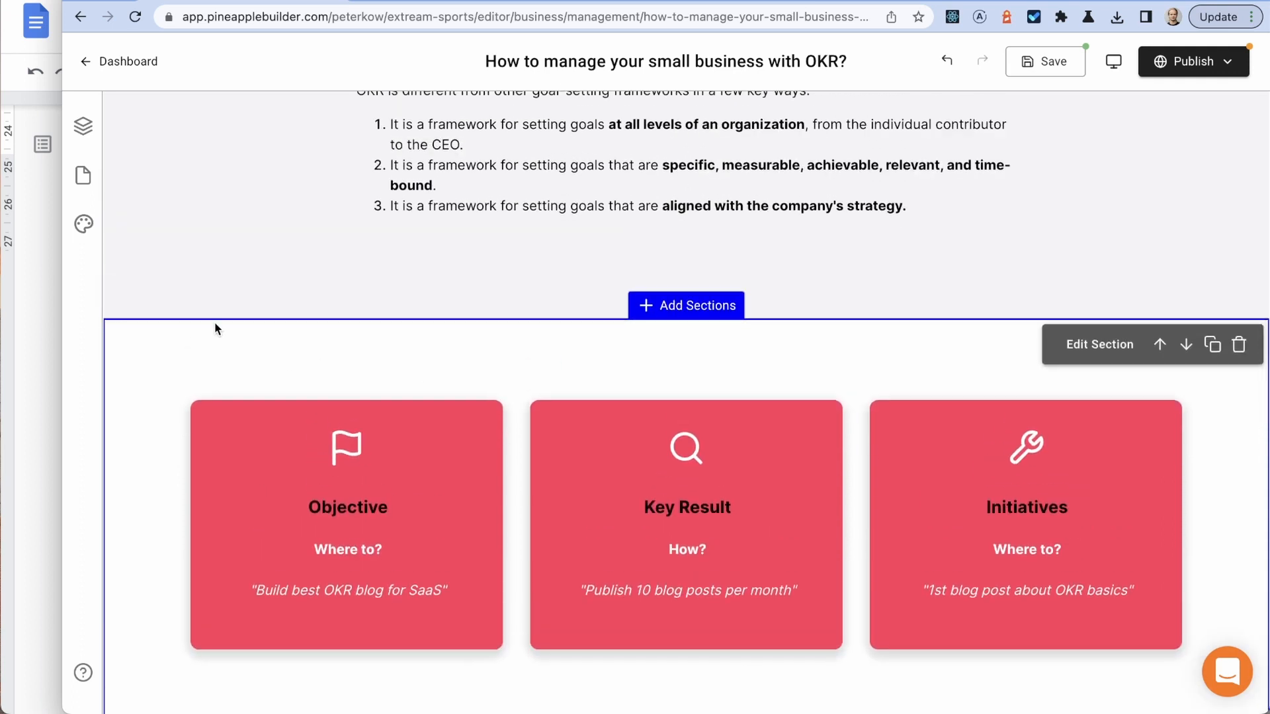
Step: Check the draft's objective examples and insert a white two-column list section above the footer, with headlines, icons and icon text but no buttons
{"action": "scroll", "coordinate": [261, 411], "scroll_direction": "down", "scroll_amount": 1}
{"action": "scroll", "coordinate": [422, 363], "scroll_direction": "down", "scroll_amount": 1}
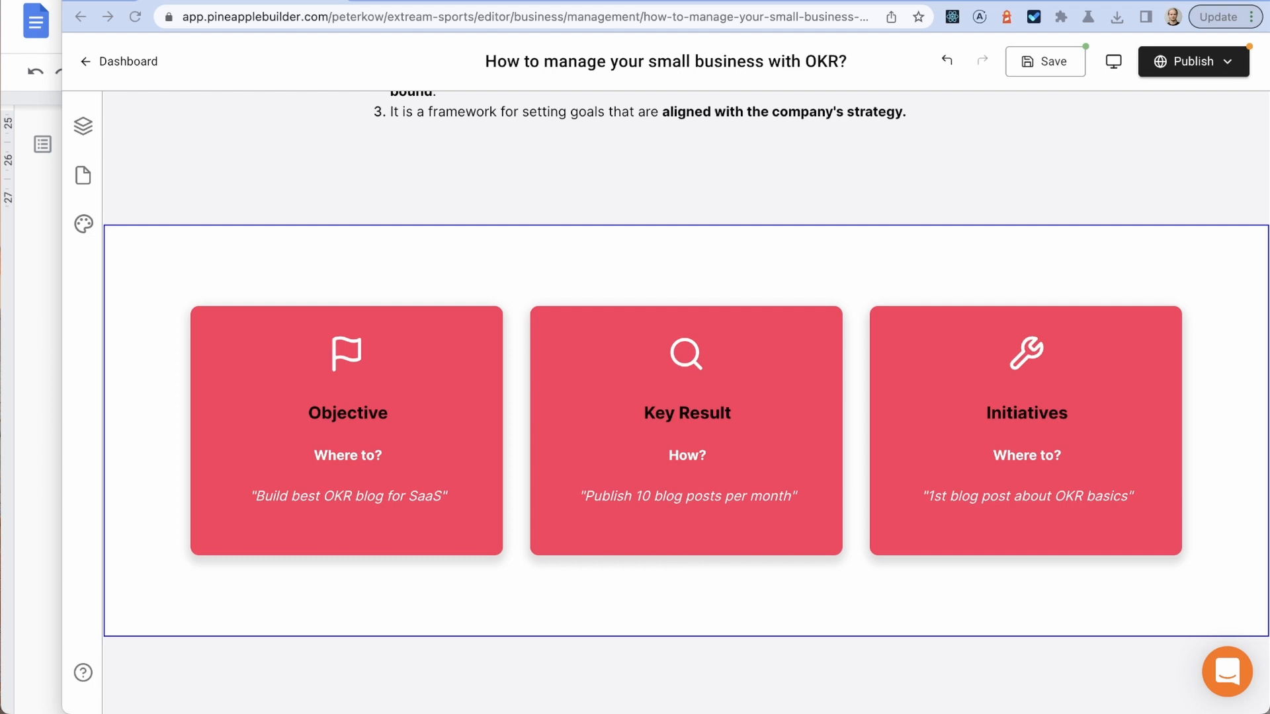
{"action": "scroll", "coordinate": [533, 344], "scroll_direction": "down", "scroll_amount": 15}
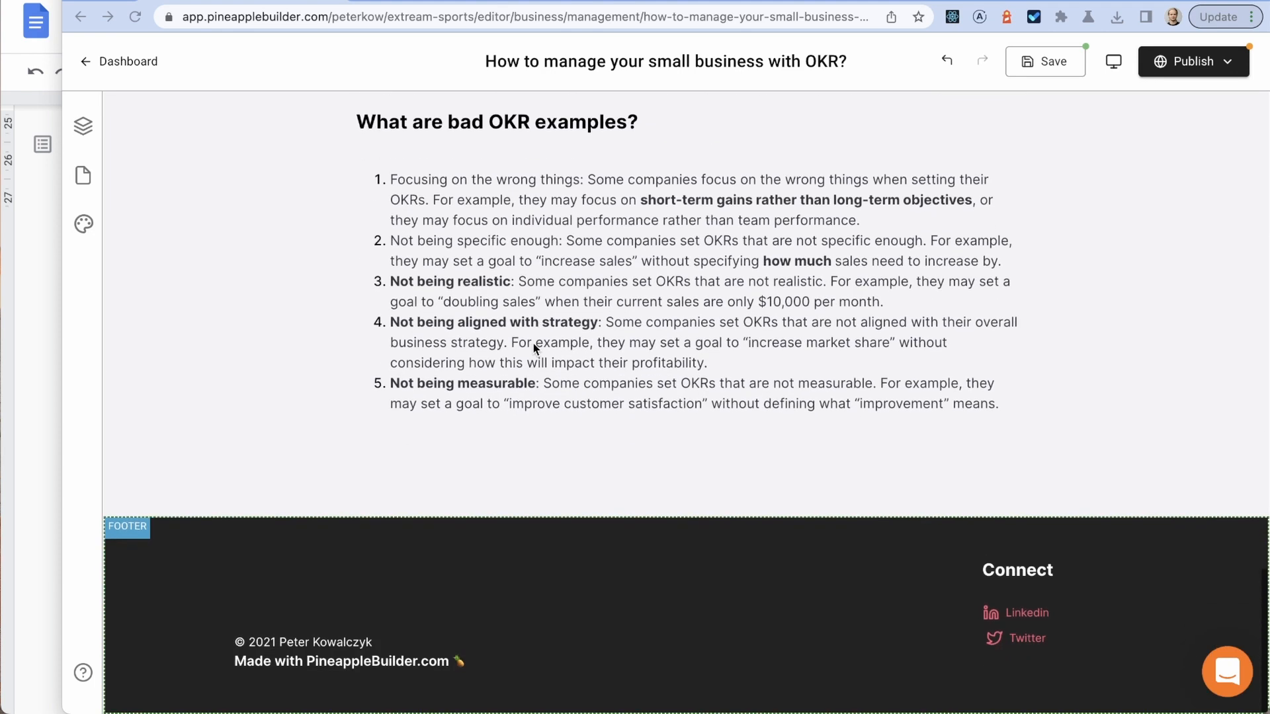
{"action": "left_click", "coordinate": [26, 275]}
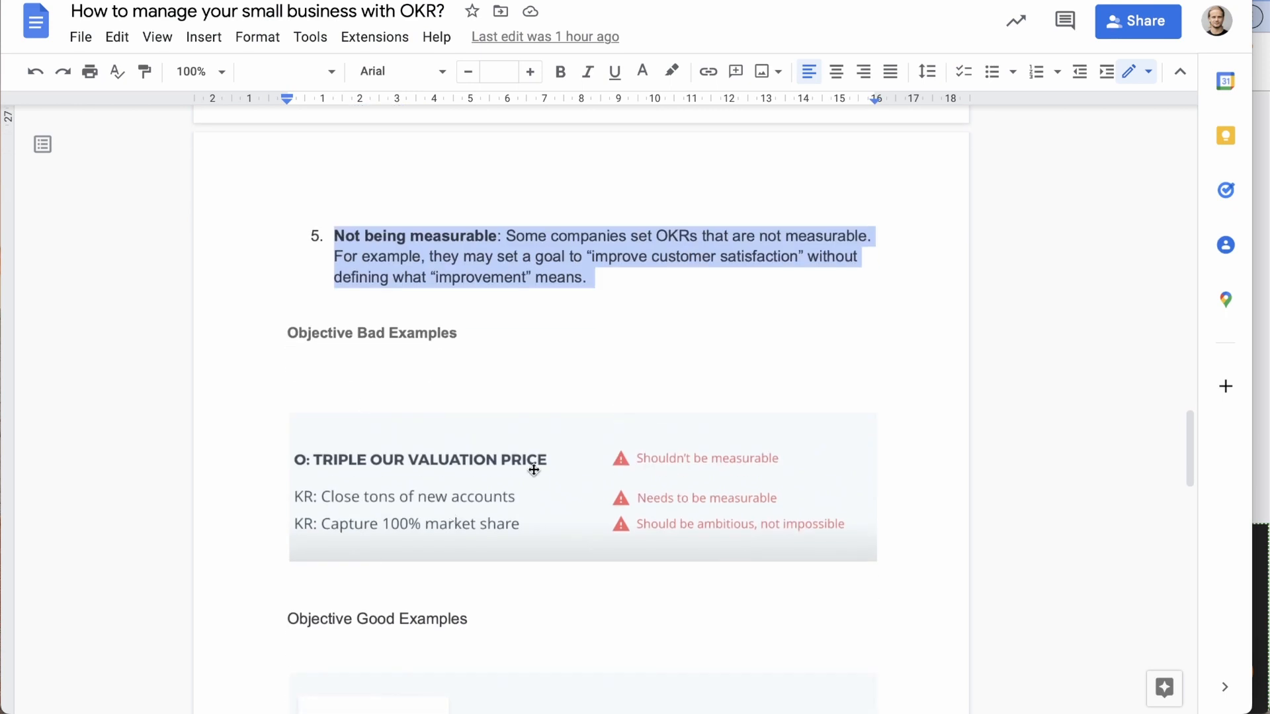
{"action": "left_click", "coordinate": [1260, 247]}
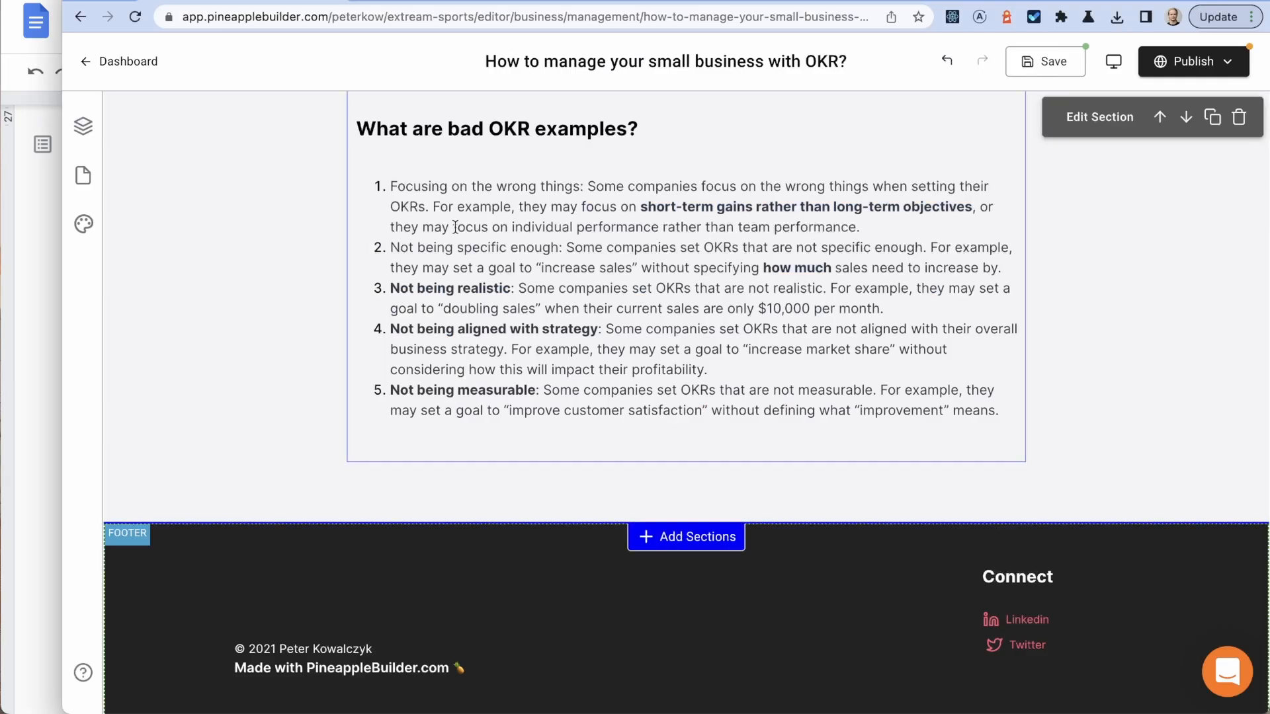
{"action": "left_click", "coordinate": [708, 537]}
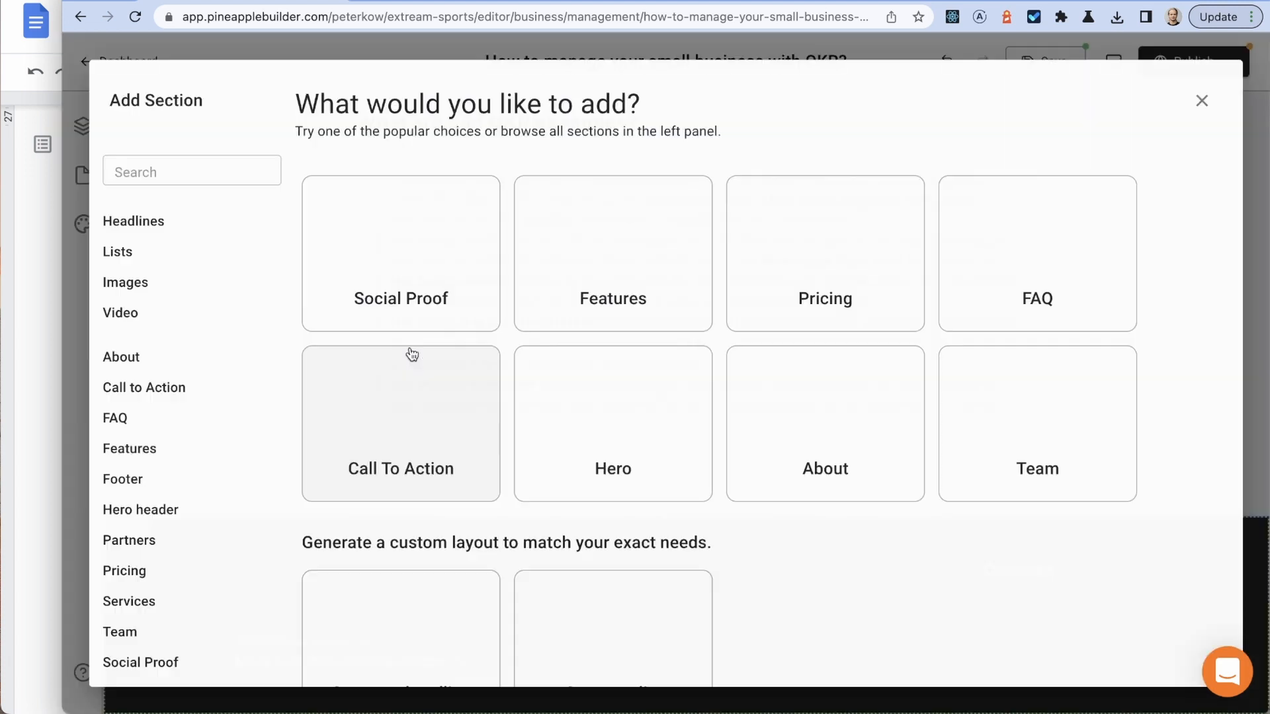
{"action": "left_click", "coordinate": [125, 251]}
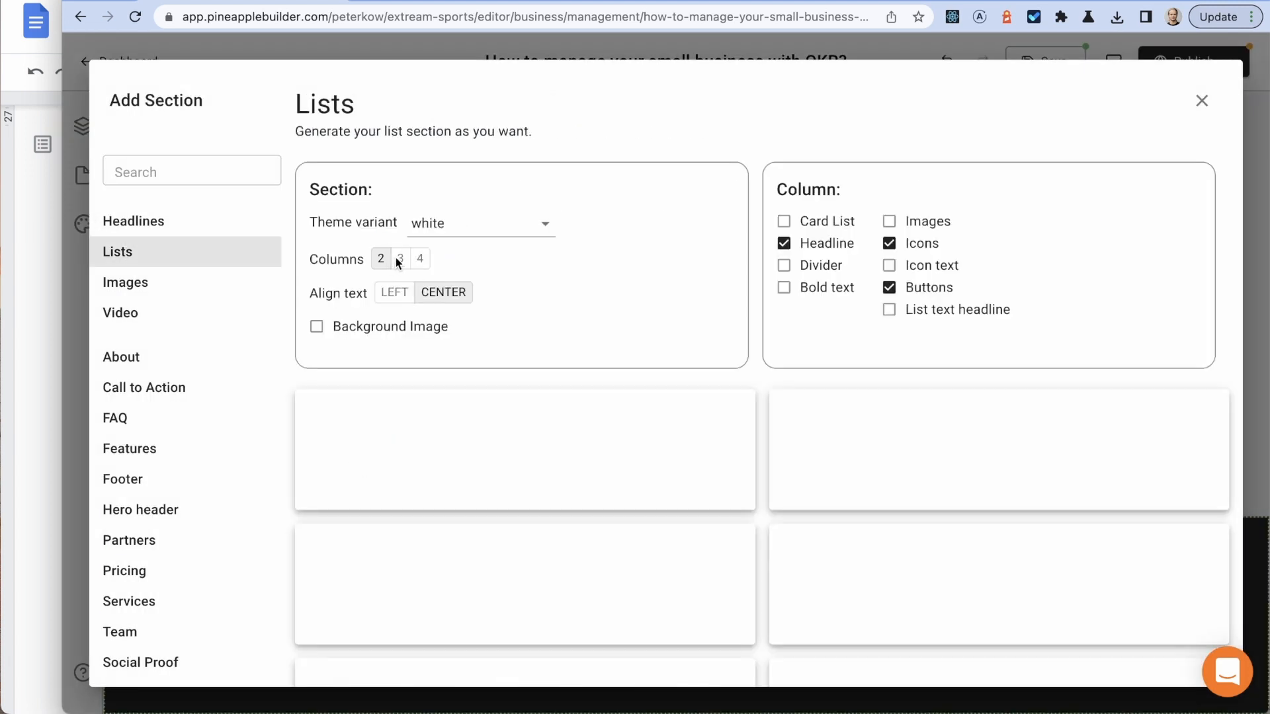
{"action": "left_click", "coordinate": [399, 258]}
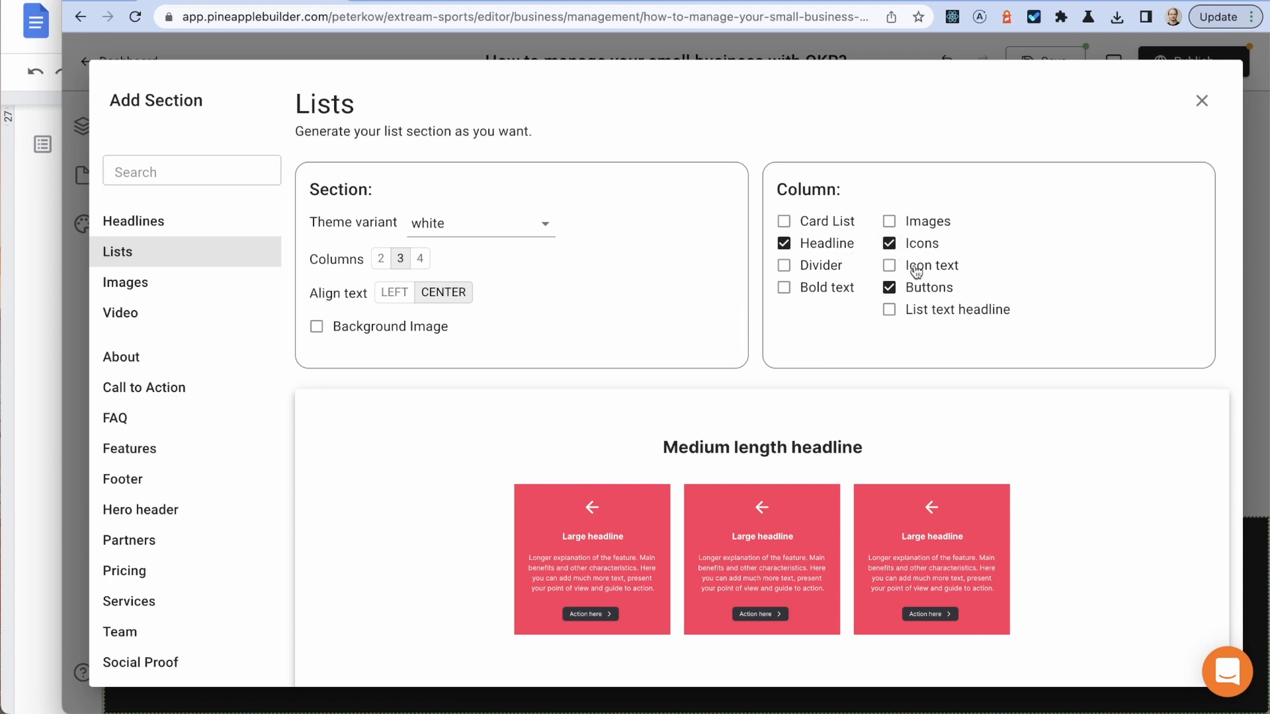
{"action": "left_click", "coordinate": [932, 267]}
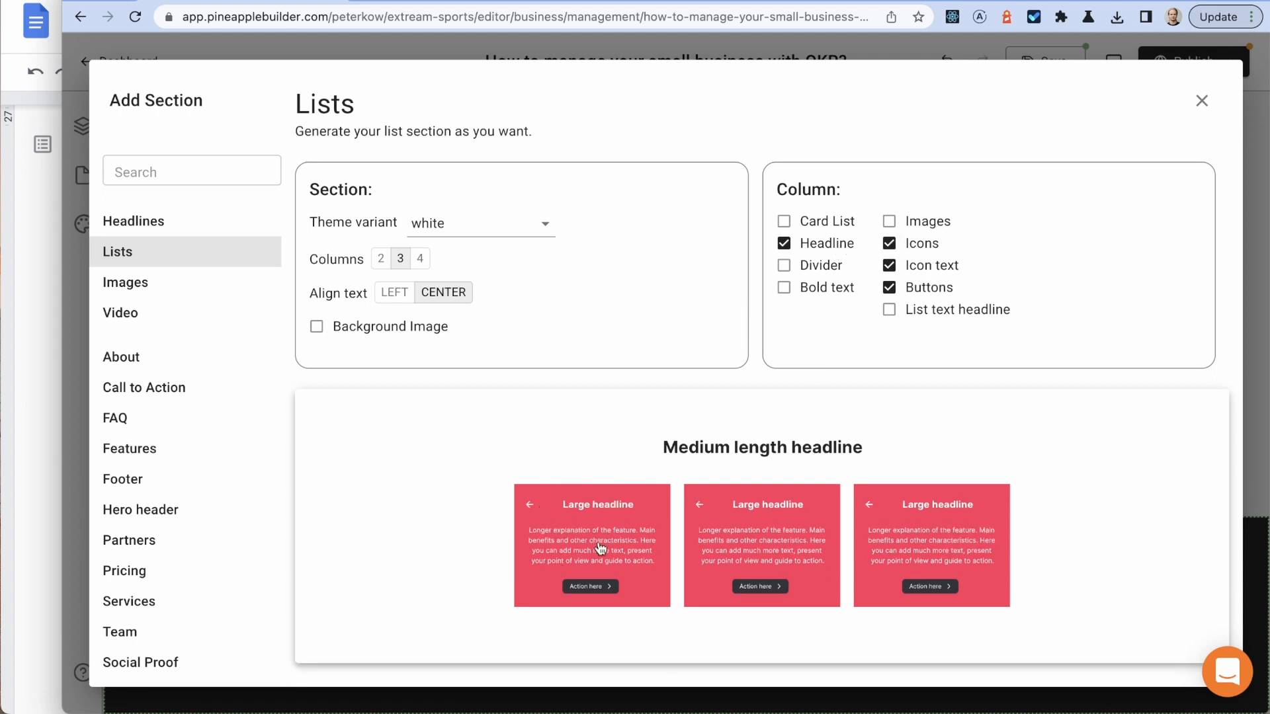
{"action": "left_click", "coordinate": [936, 292]}
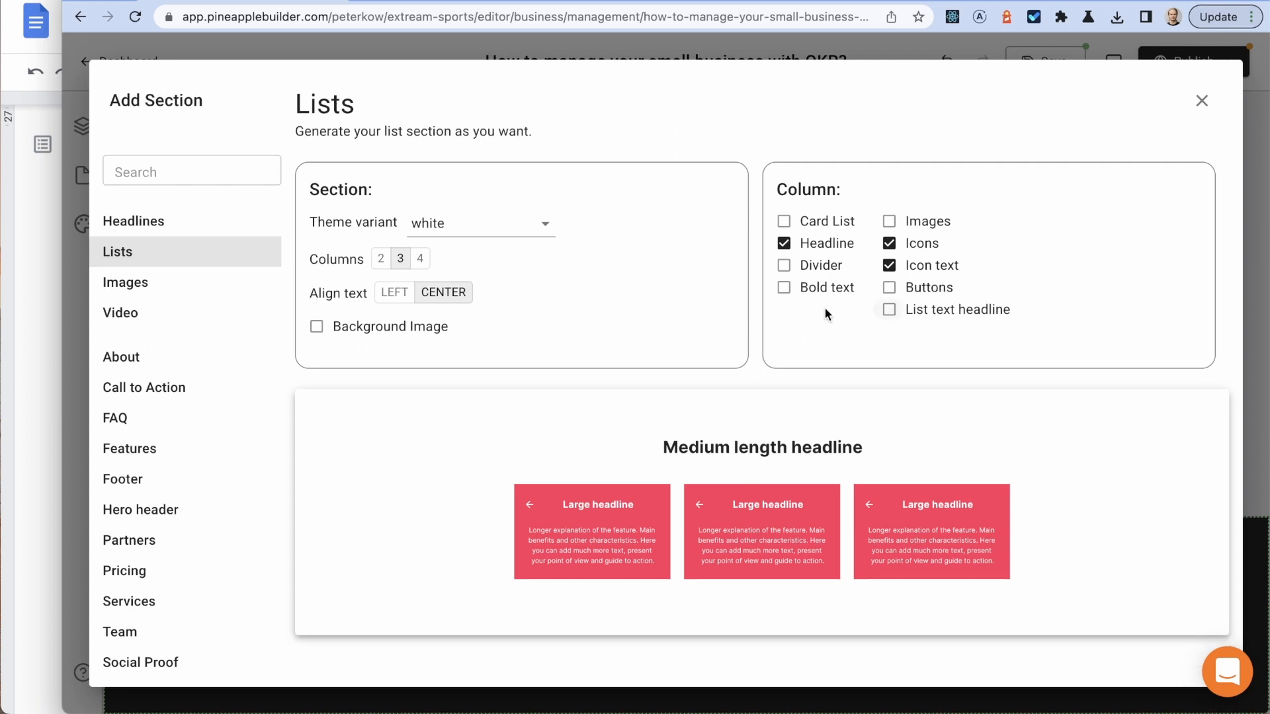
{"action": "left_click", "coordinate": [382, 260]}
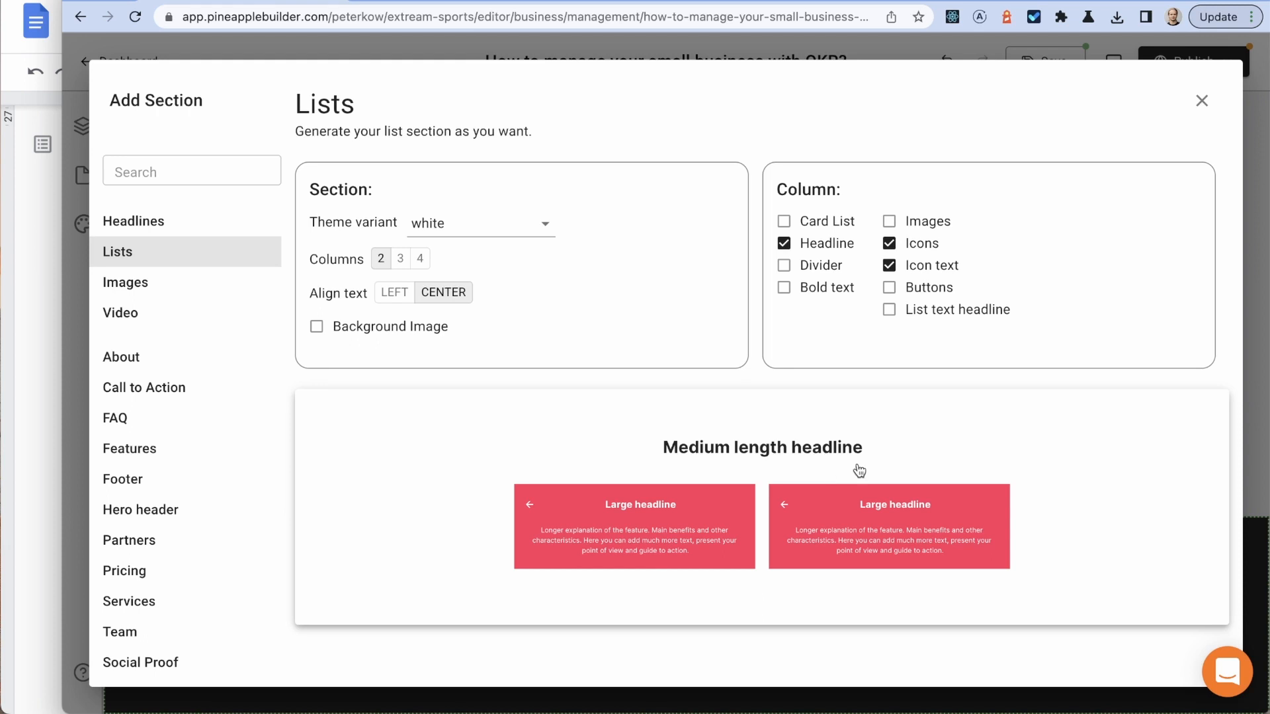
{"action": "left_click", "coordinate": [932, 429]}
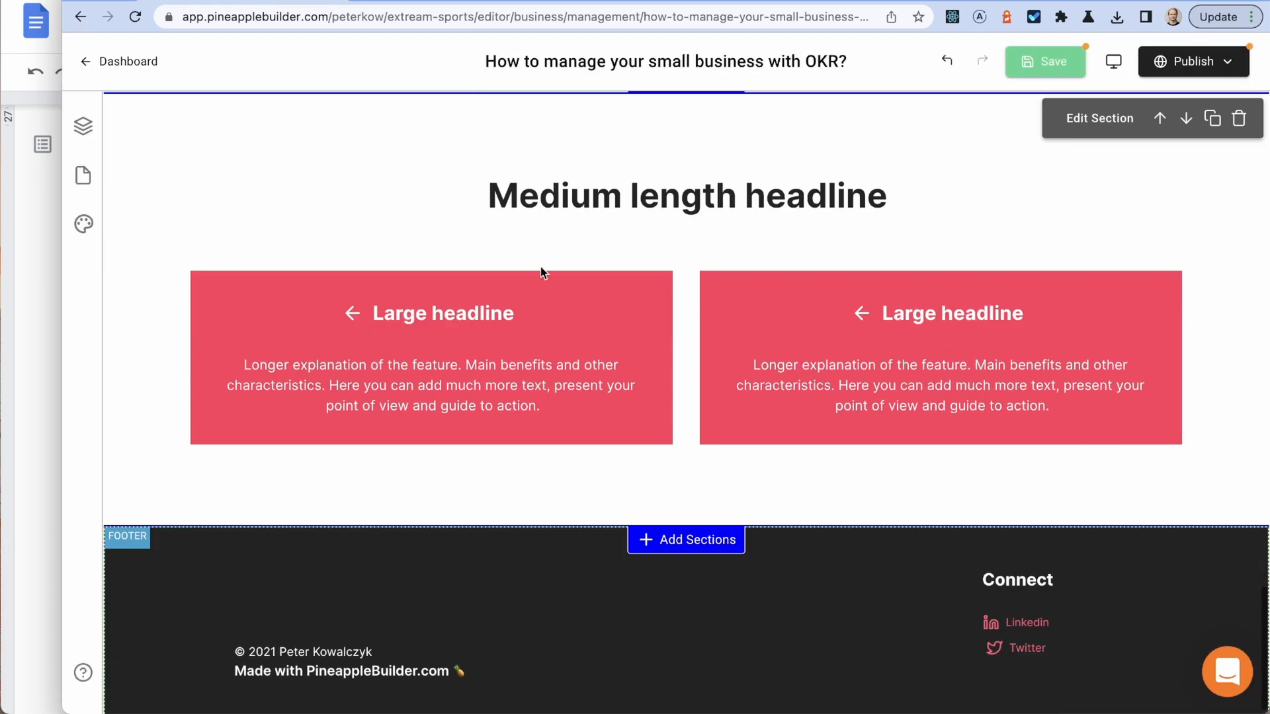
Step: Show the page's layer structure, widen the browser window and copy the headline row of the second card
{"action": "left_click", "coordinate": [901, 312]}
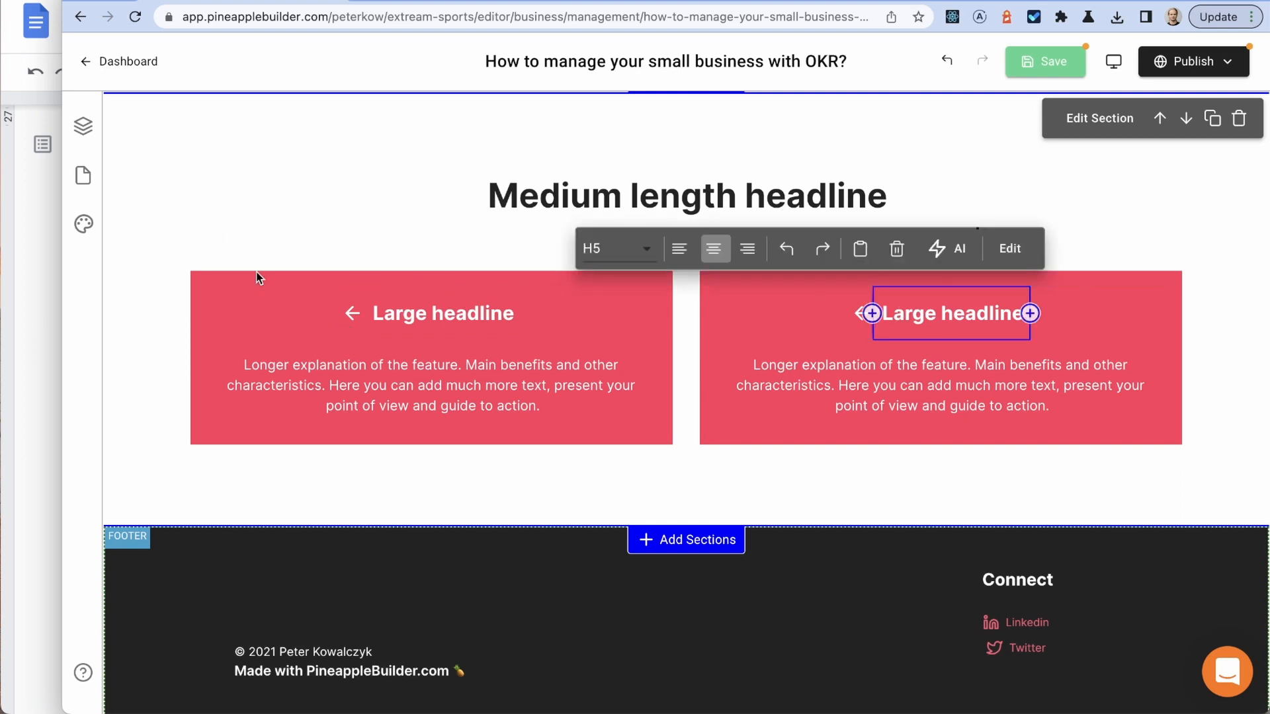
{"action": "left_click", "coordinate": [83, 126]}
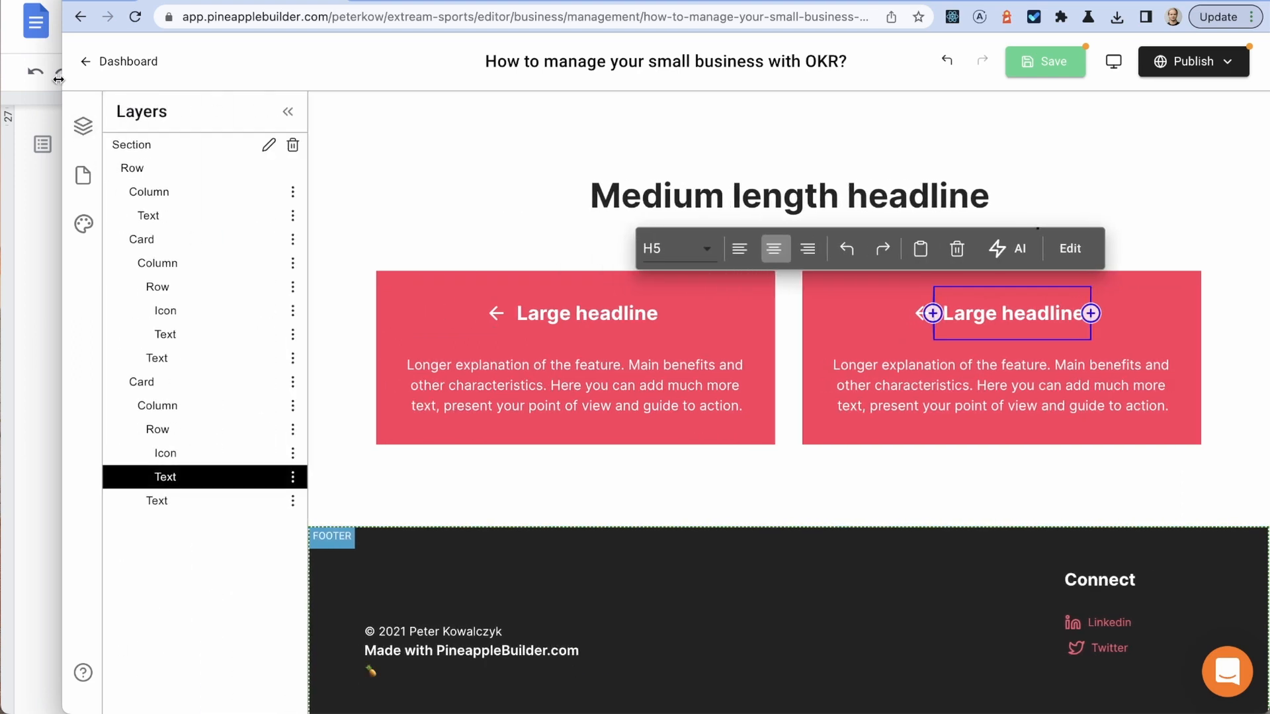
{"action": "left_click_drag", "start_coordinate": [58, 79], "coordinate": [22, 78]}
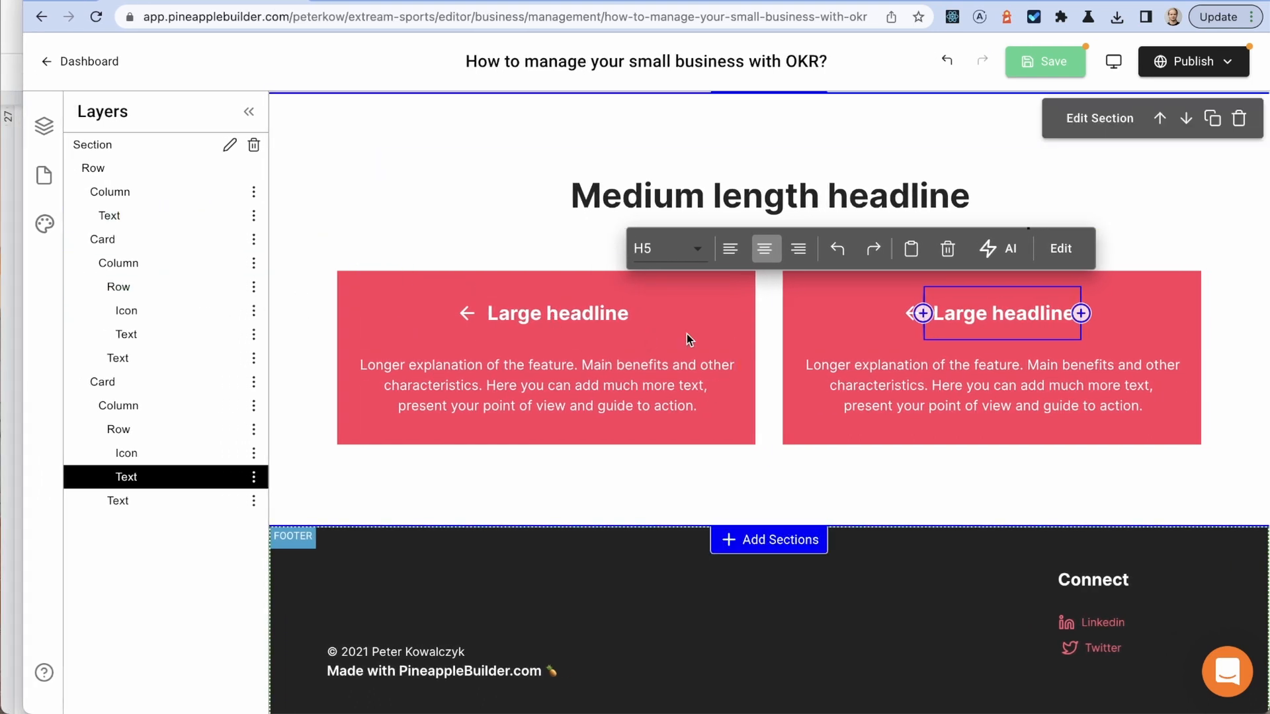
{"action": "left_click", "coordinate": [140, 431]}
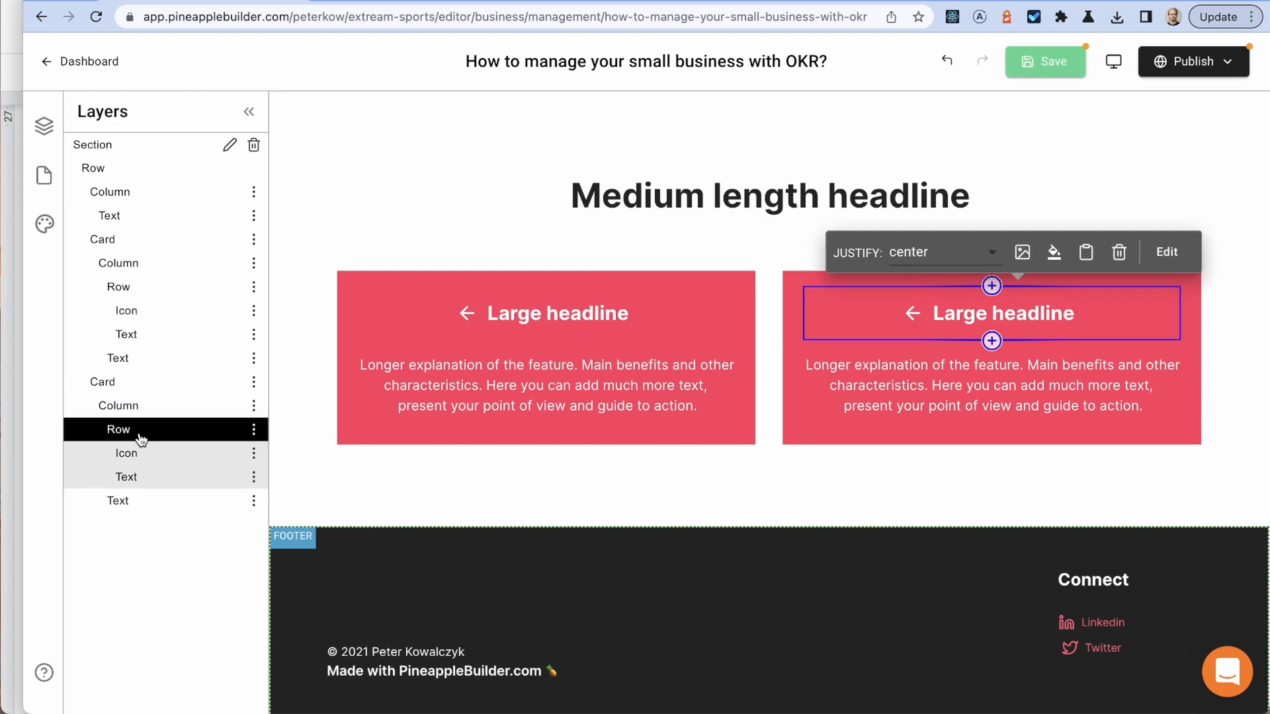
{"action": "left_click", "coordinate": [142, 444]}
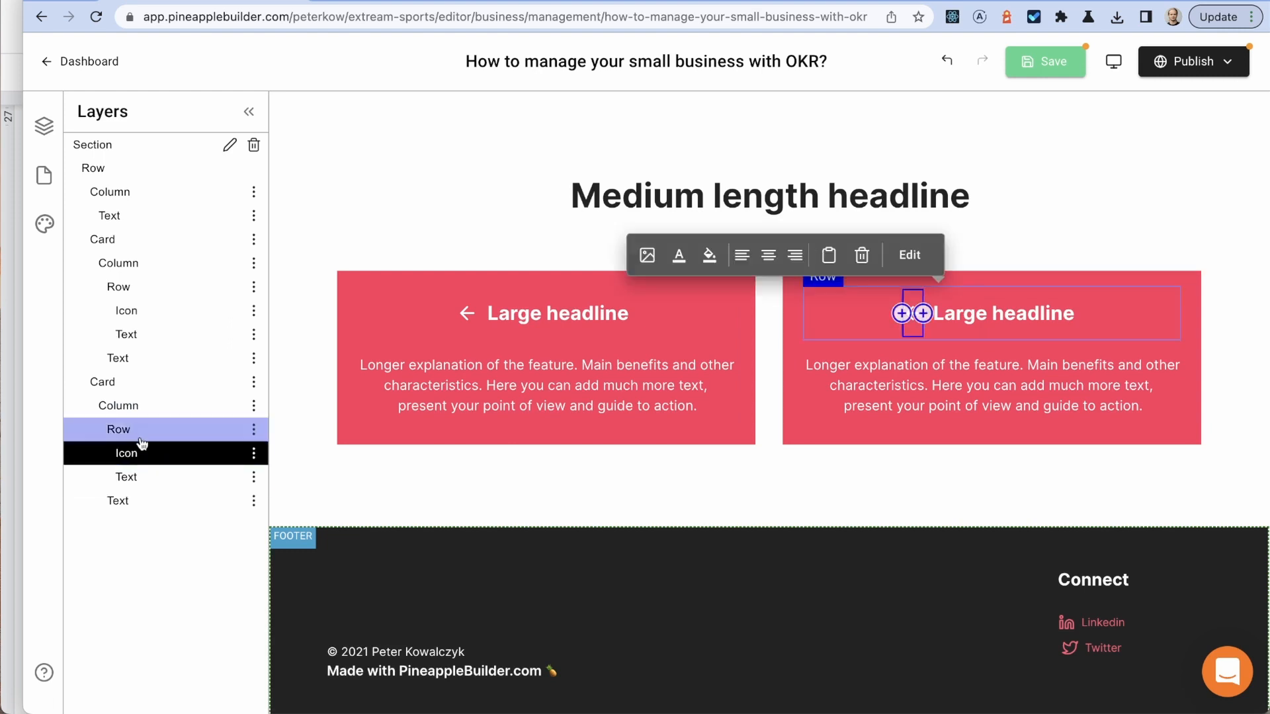
{"action": "left_click", "coordinate": [137, 435]}
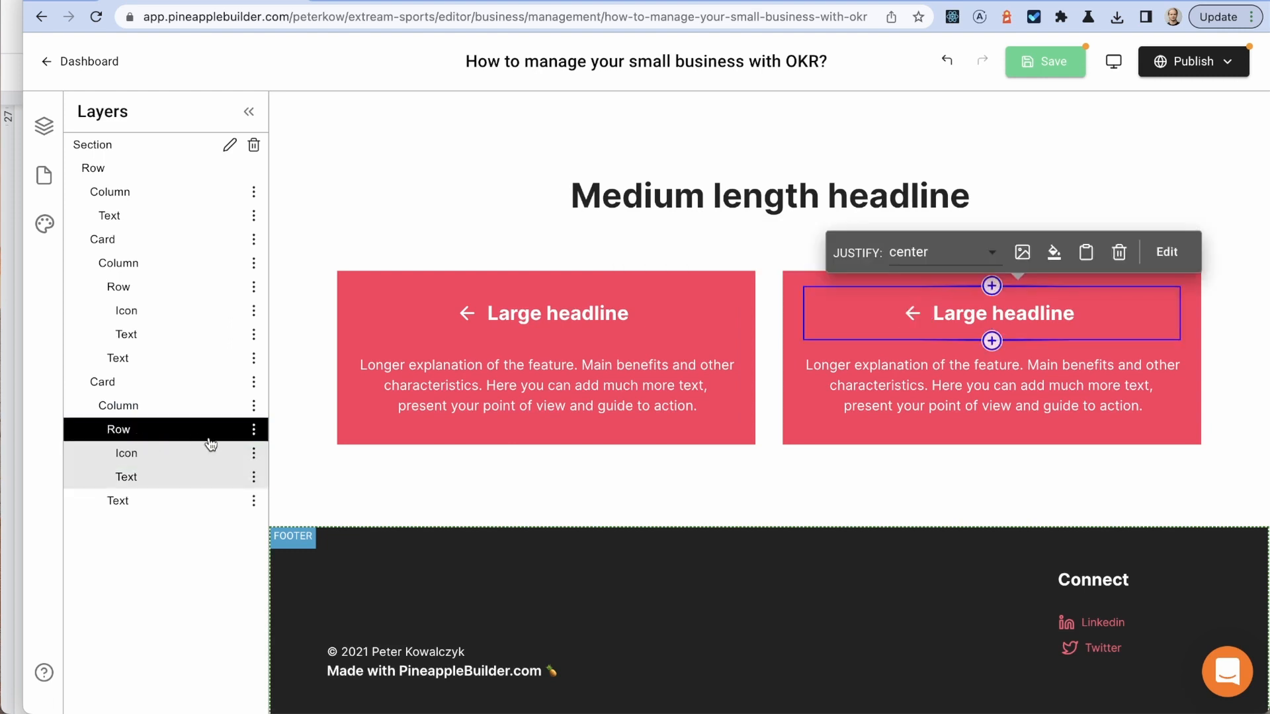
{"action": "left_click", "coordinate": [253, 430]}
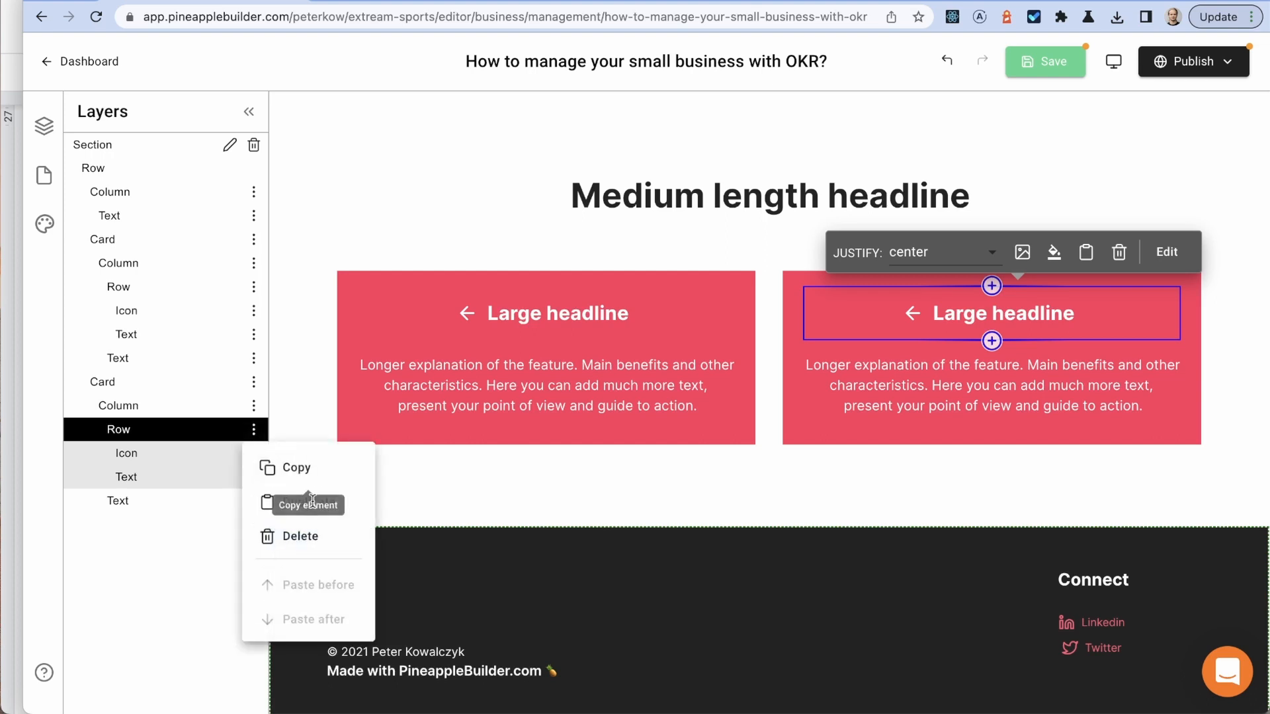
{"action": "left_click", "coordinate": [311, 468]}
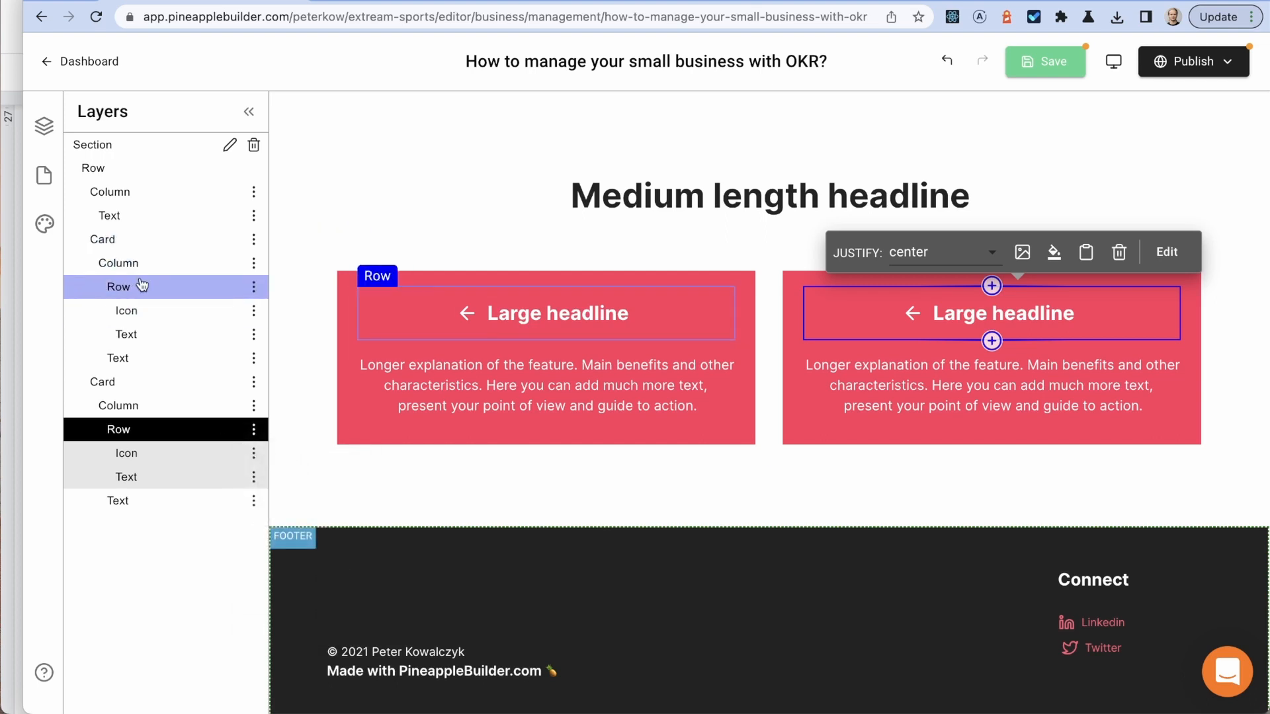
Step: Delete the arrow icon from the headline row of the first card
{"action": "left_click", "coordinate": [148, 266]}
{"action": "left_click", "coordinate": [148, 288]}
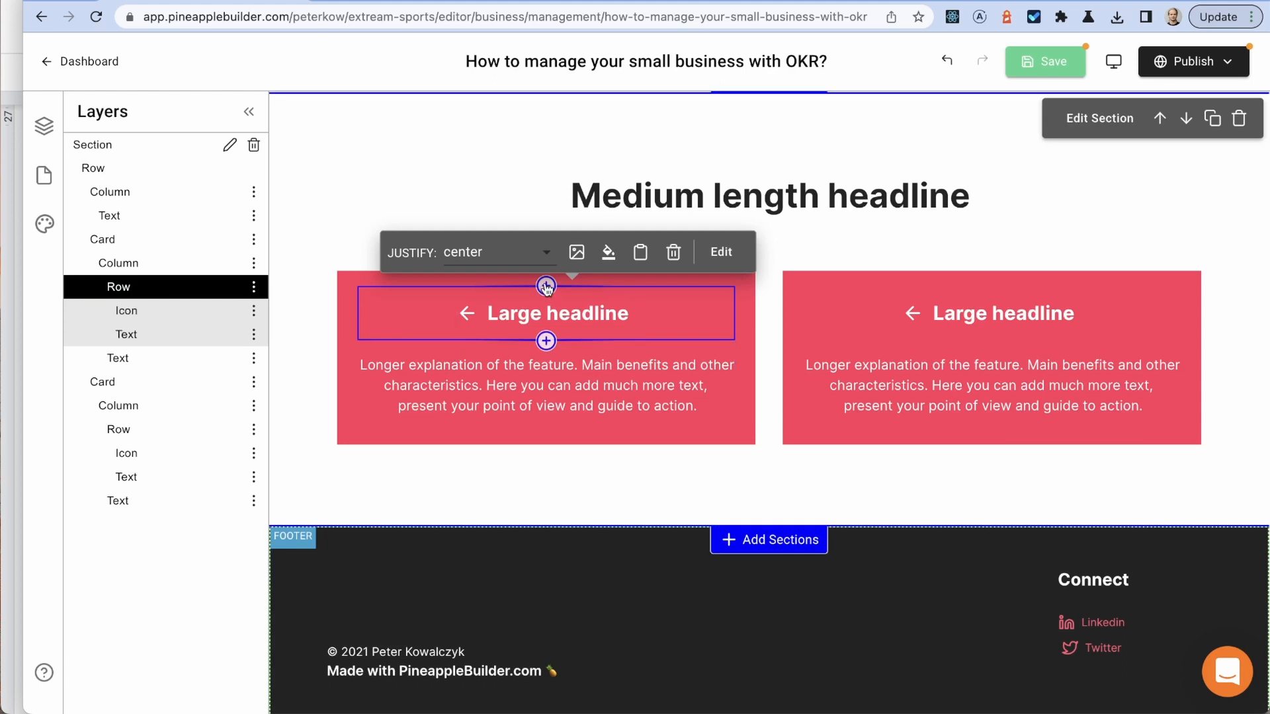
{"action": "left_click", "coordinate": [545, 286]}
{"action": "left_click", "coordinate": [425, 323]}
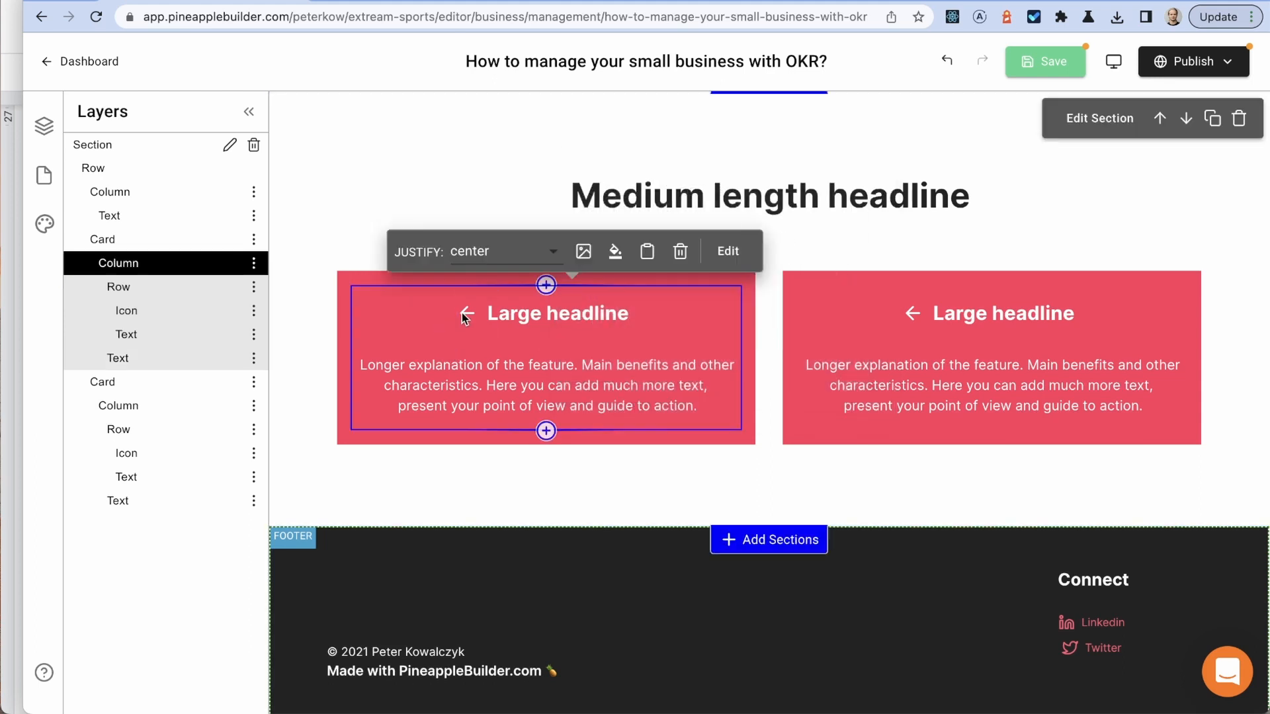
{"action": "left_click", "coordinate": [463, 316]}
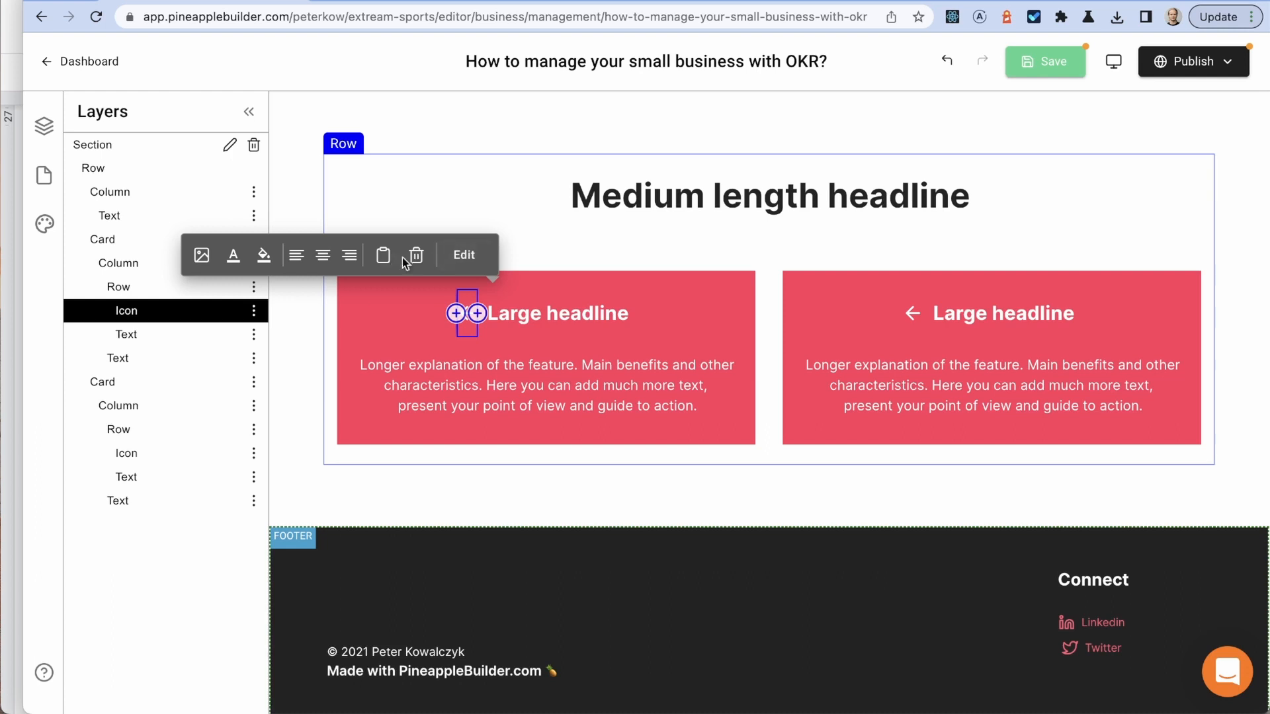
{"action": "key", "text": "Delete"}
{"action": "left_click", "coordinate": [176, 311]}
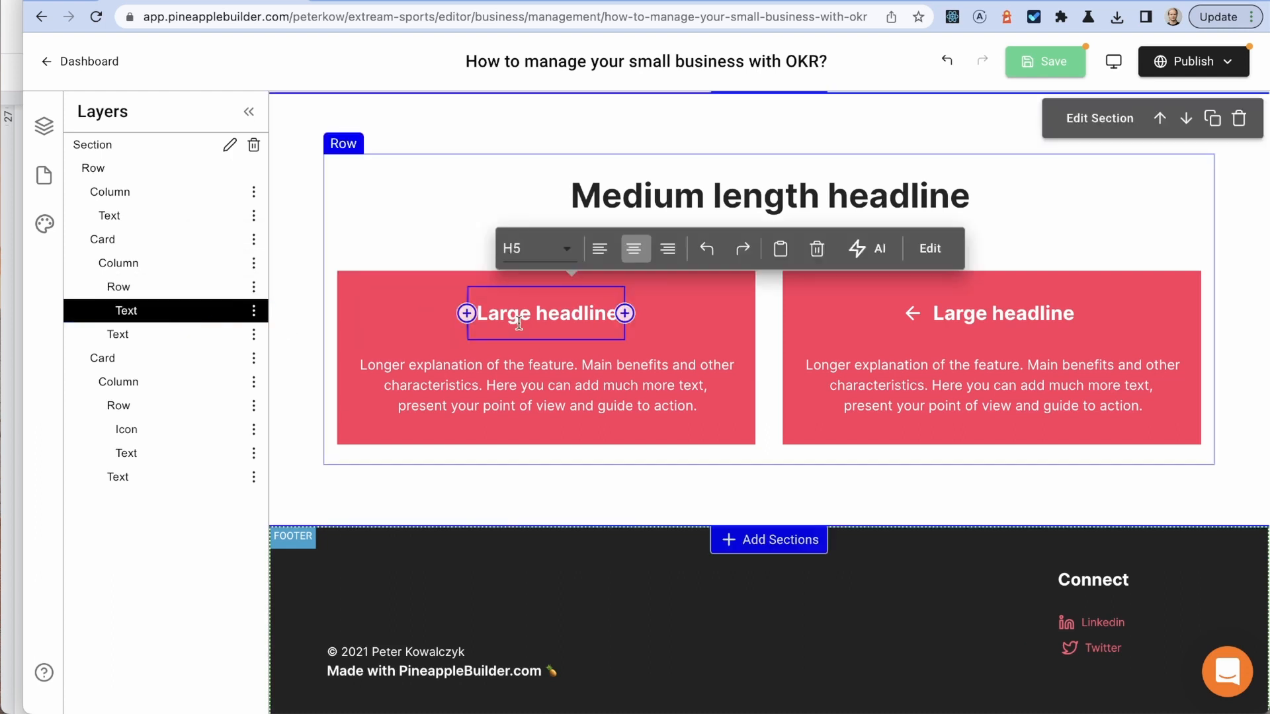
Step: Insert a column before the first card's headline and add a text element reading "Objec" inside it
{"action": "left_click", "coordinate": [467, 313]}
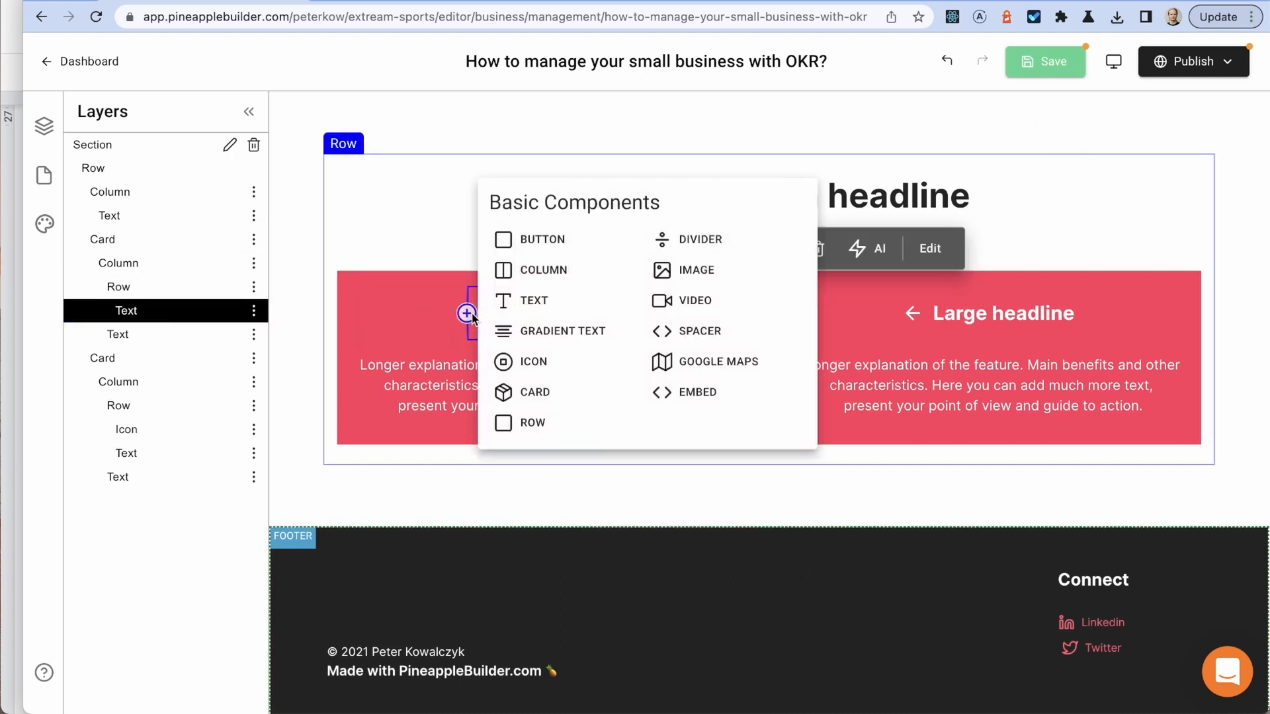
{"action": "left_click", "coordinate": [567, 275]}
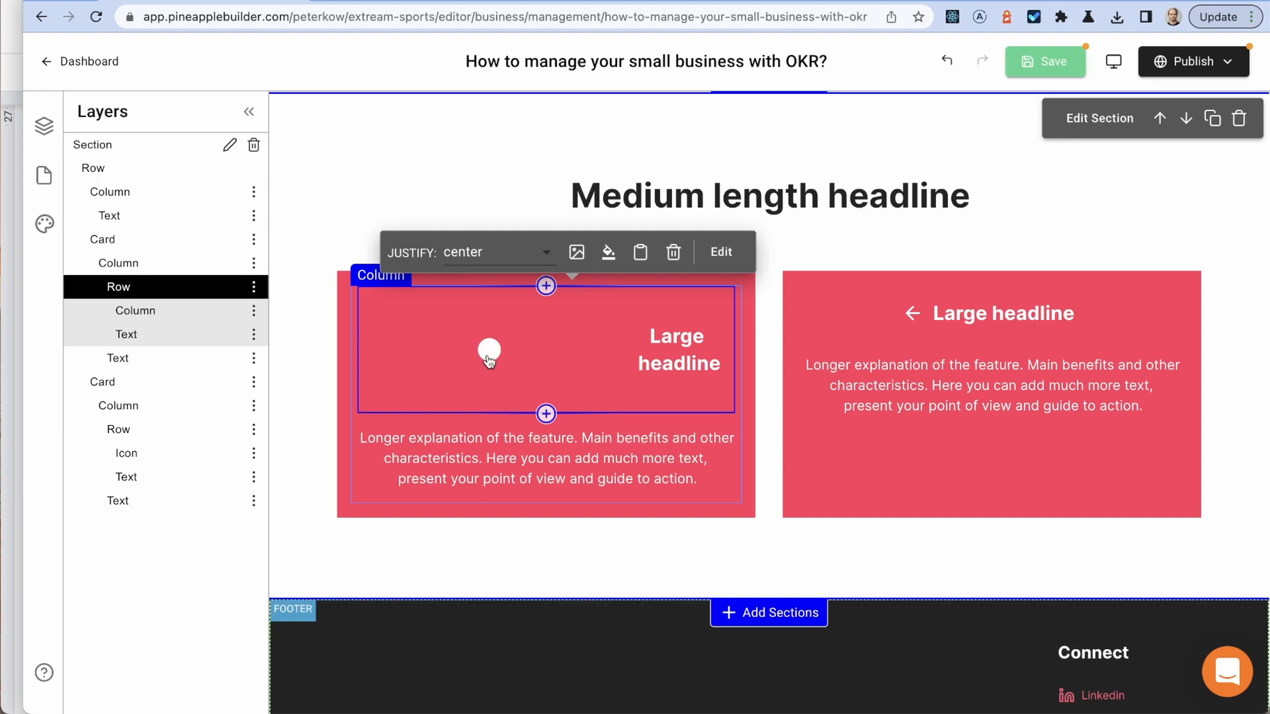
{"action": "left_click", "coordinate": [437, 328]}
{"action": "left_click", "coordinate": [489, 349]}
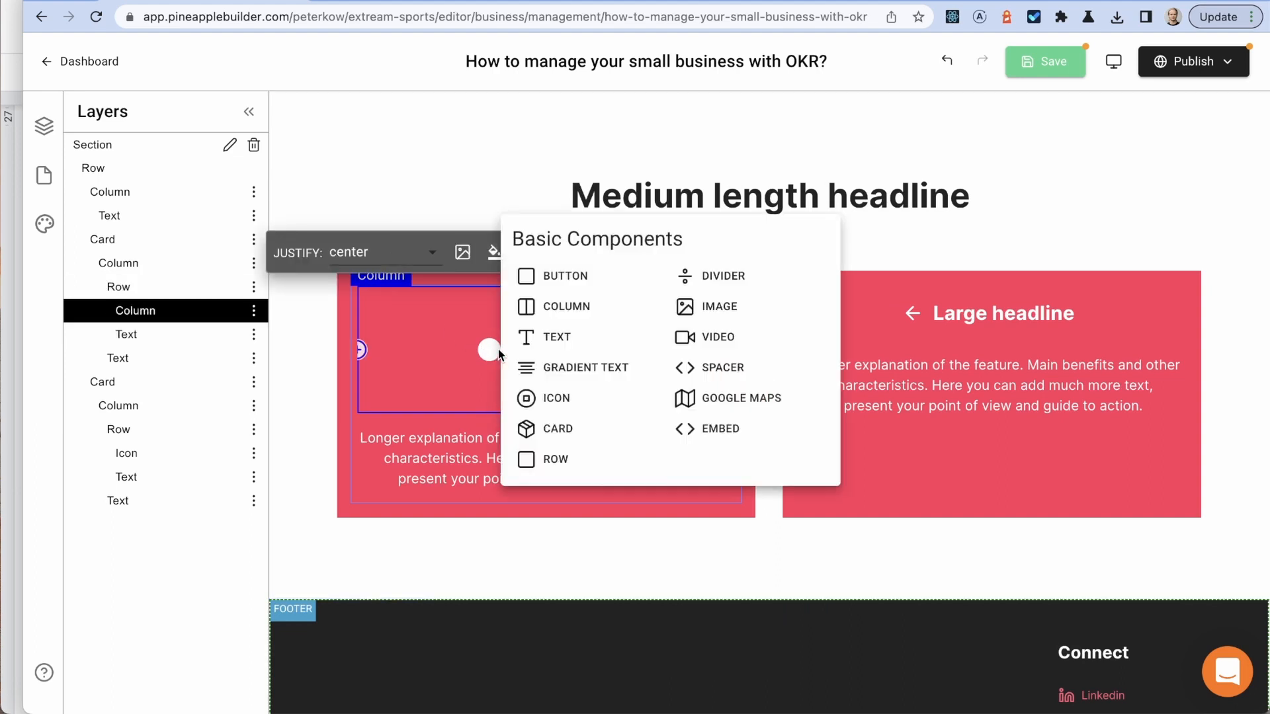
{"action": "left_click", "coordinate": [571, 349]}
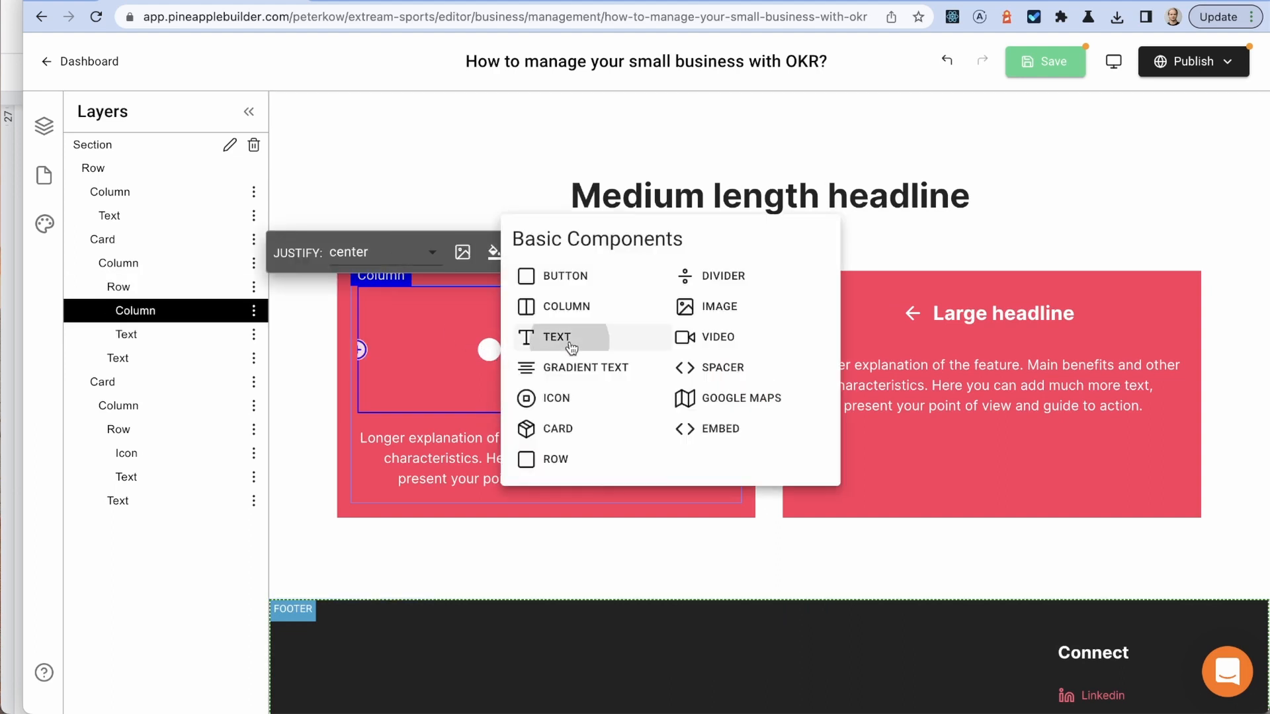
{"action": "left_click", "coordinate": [400, 347]}
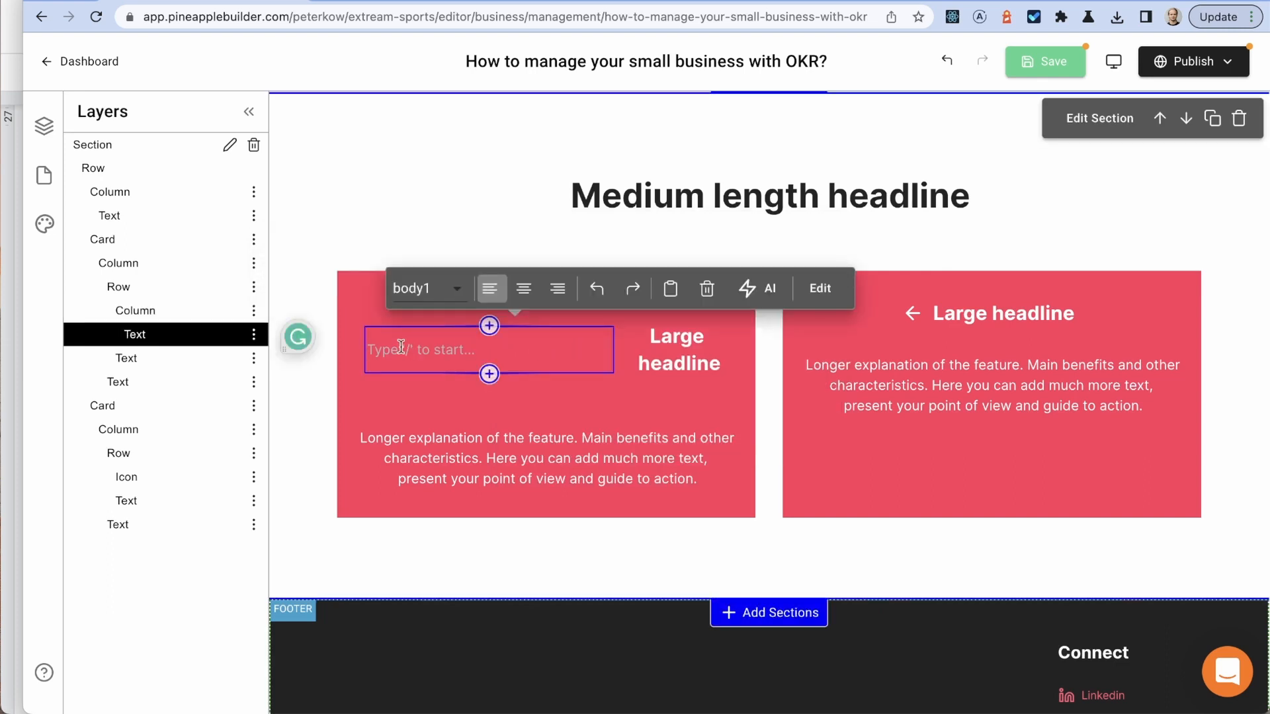
{"action": "type", "text": "Objec"}
{"action": "scroll", "coordinate": [503, 341], "scroll_direction": "down", "scroll_amount": 1}
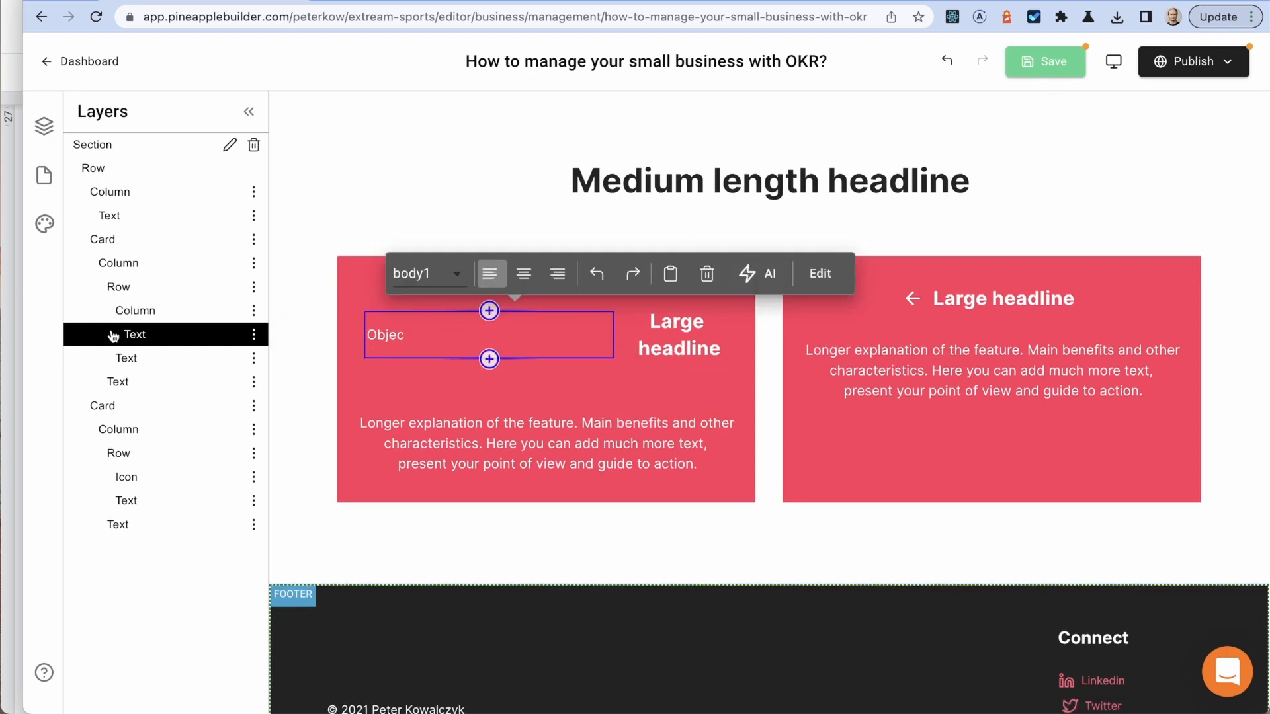
Step: Set the new column's tablet and desktop sizes to 6 and duplicate the column within the first card's headline row
{"action": "left_click", "coordinate": [173, 318]}
{"action": "left_click", "coordinate": [254, 333]}
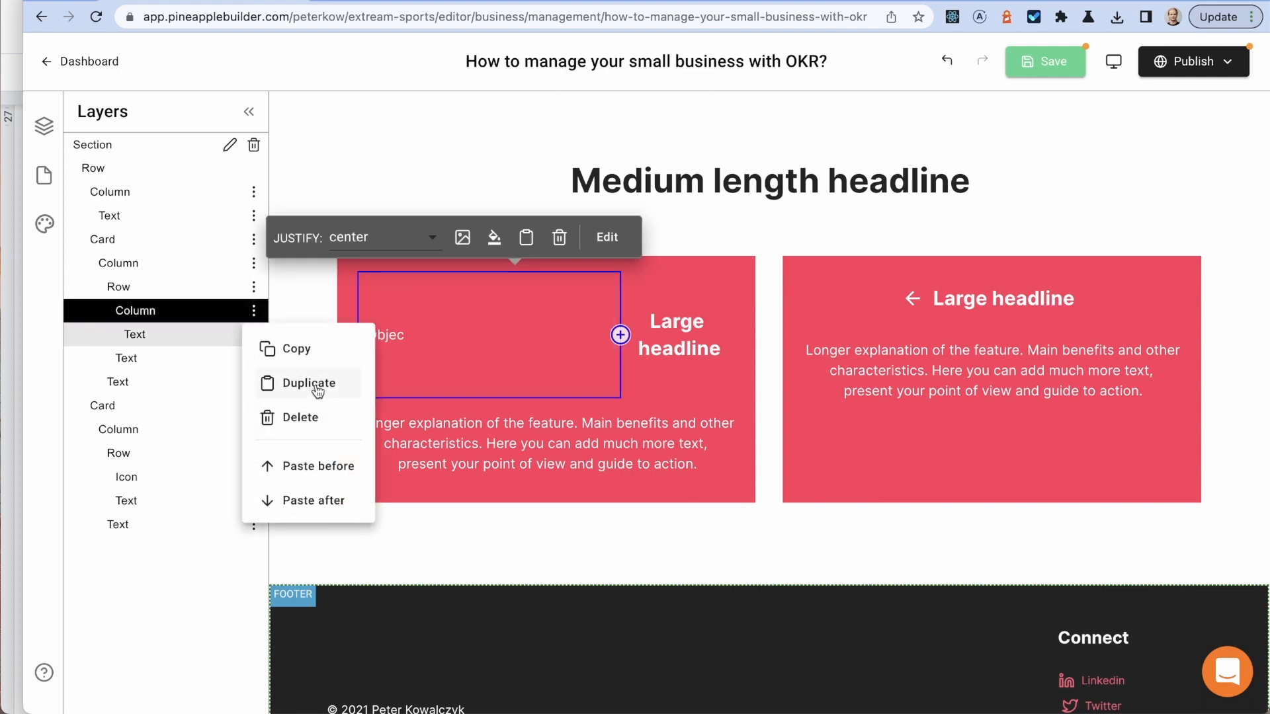
{"action": "left_click", "coordinate": [367, 304]}
{"action": "left_click", "coordinate": [607, 237]}
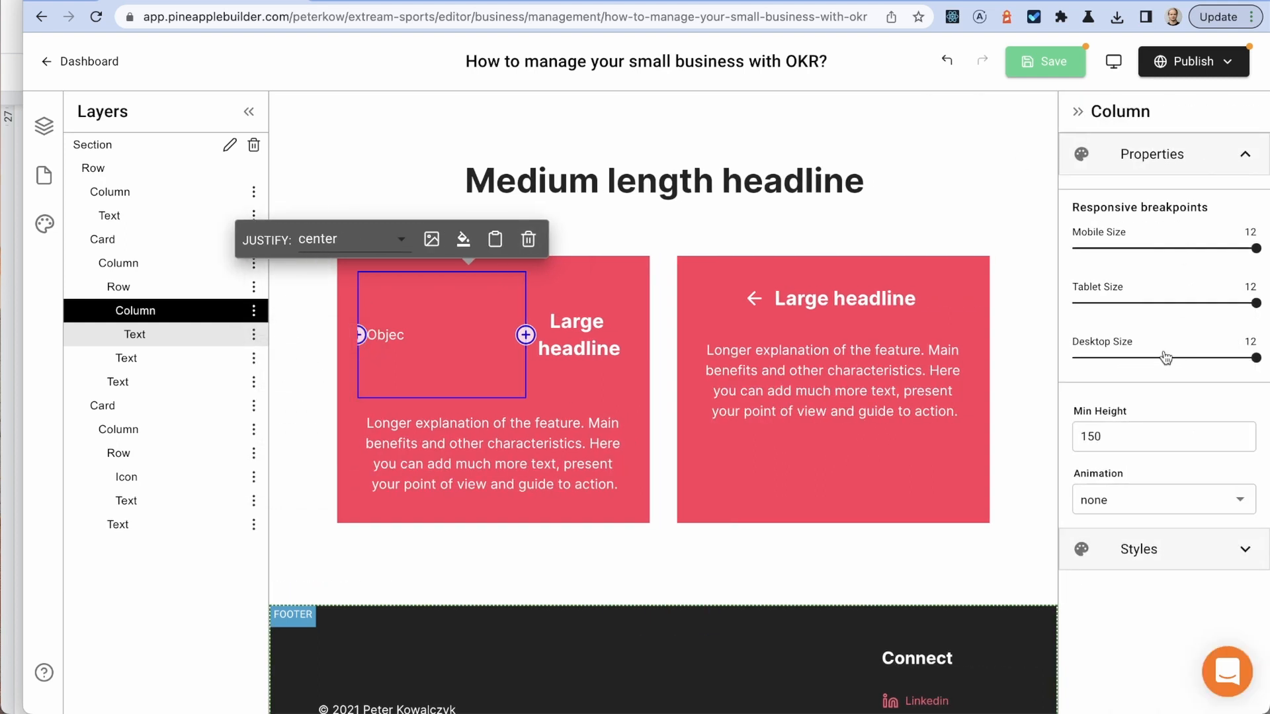
{"action": "left_click", "coordinate": [1159, 302]}
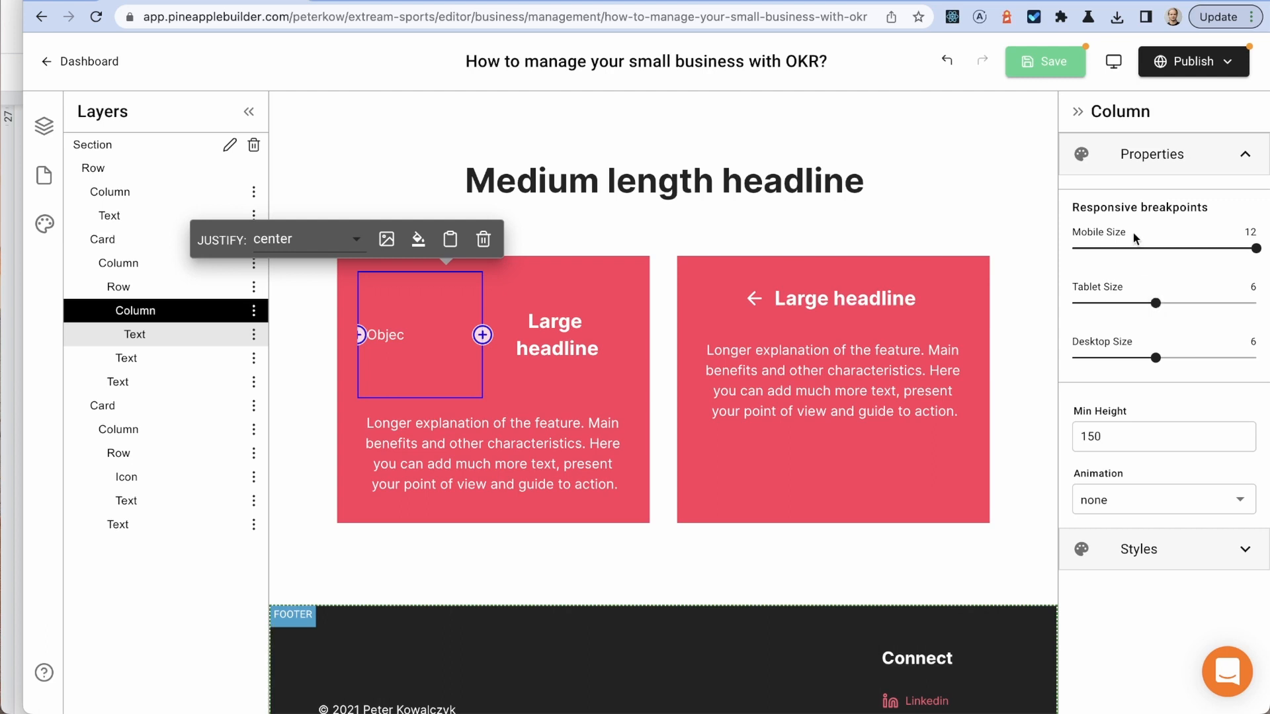
{"action": "left_click", "coordinate": [1077, 111]}
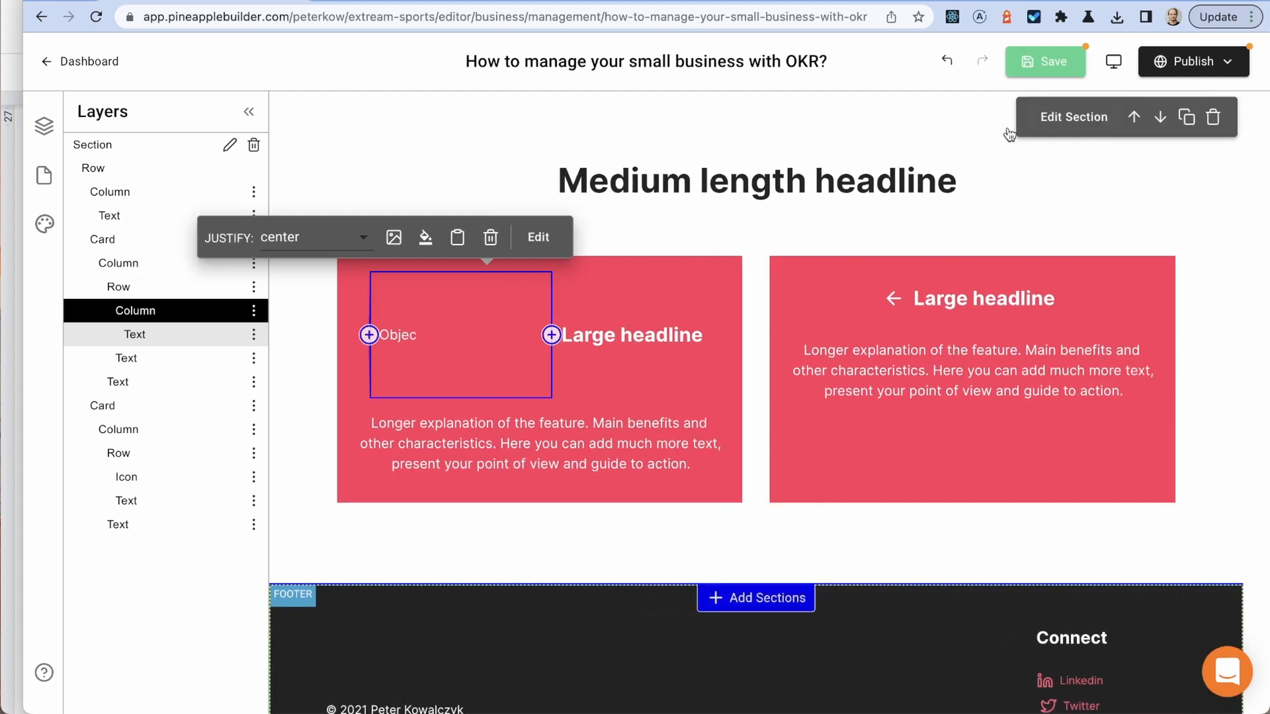
{"action": "left_click", "coordinate": [254, 311]}
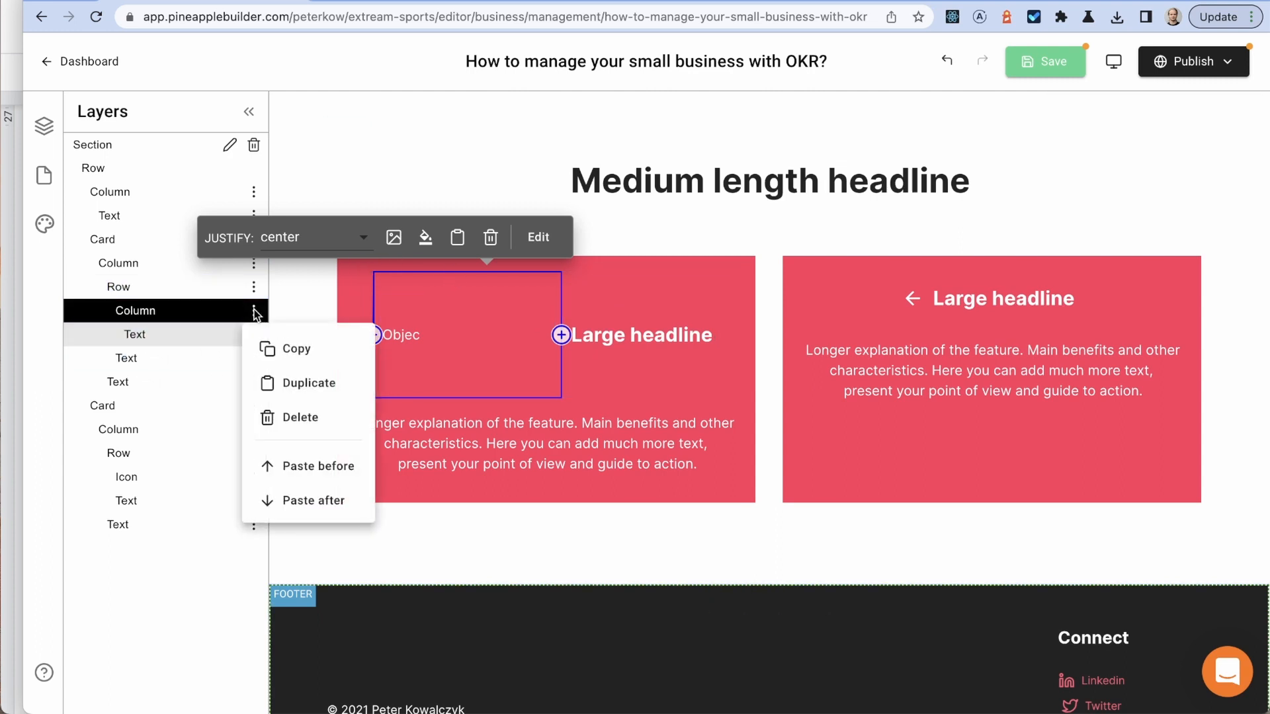
{"action": "left_click", "coordinate": [334, 394]}
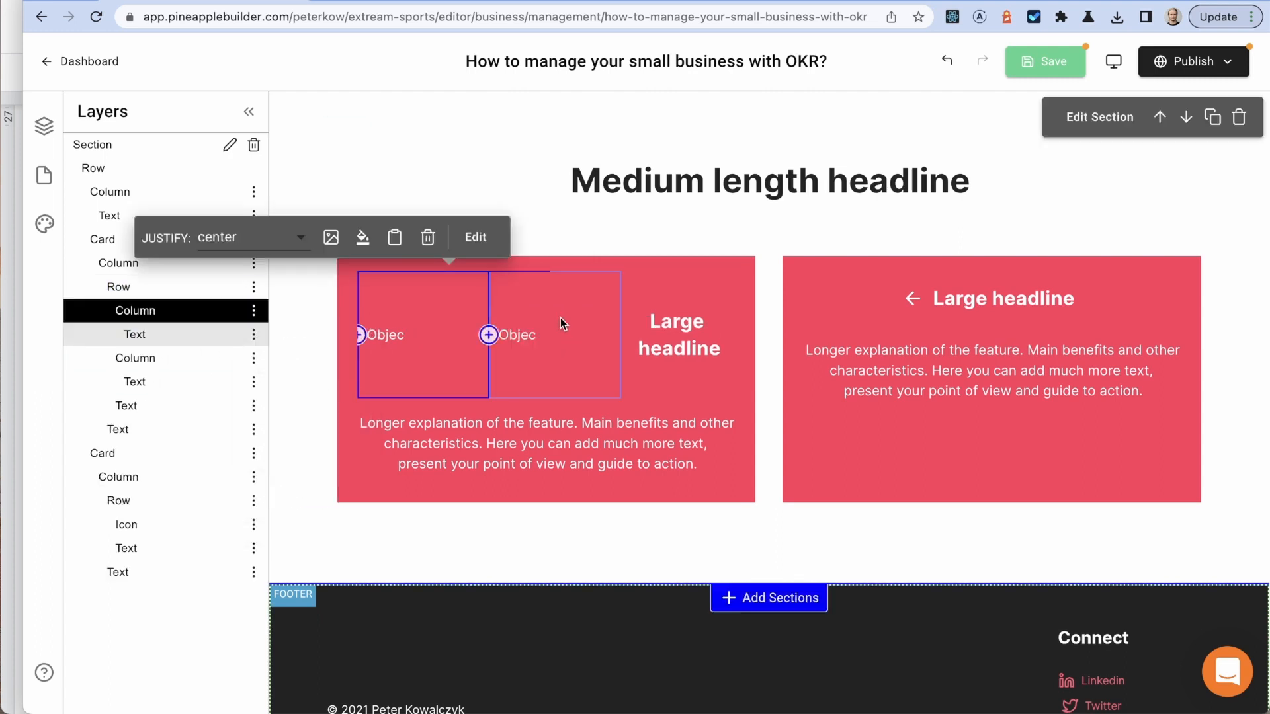
Step: Delete the "Large headline" text from the first card's headline row, leaving its two "Objec" columns
{"action": "left_click", "coordinate": [166, 405]}
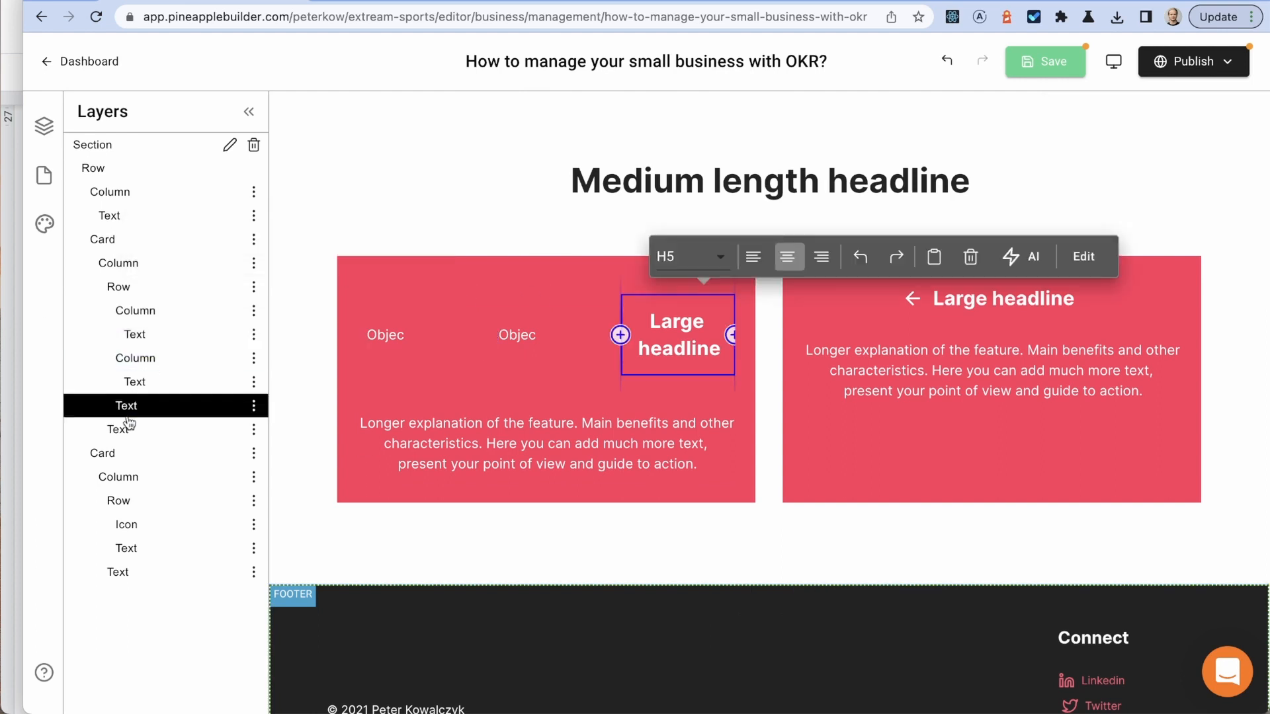
{"action": "left_click", "coordinate": [254, 405]}
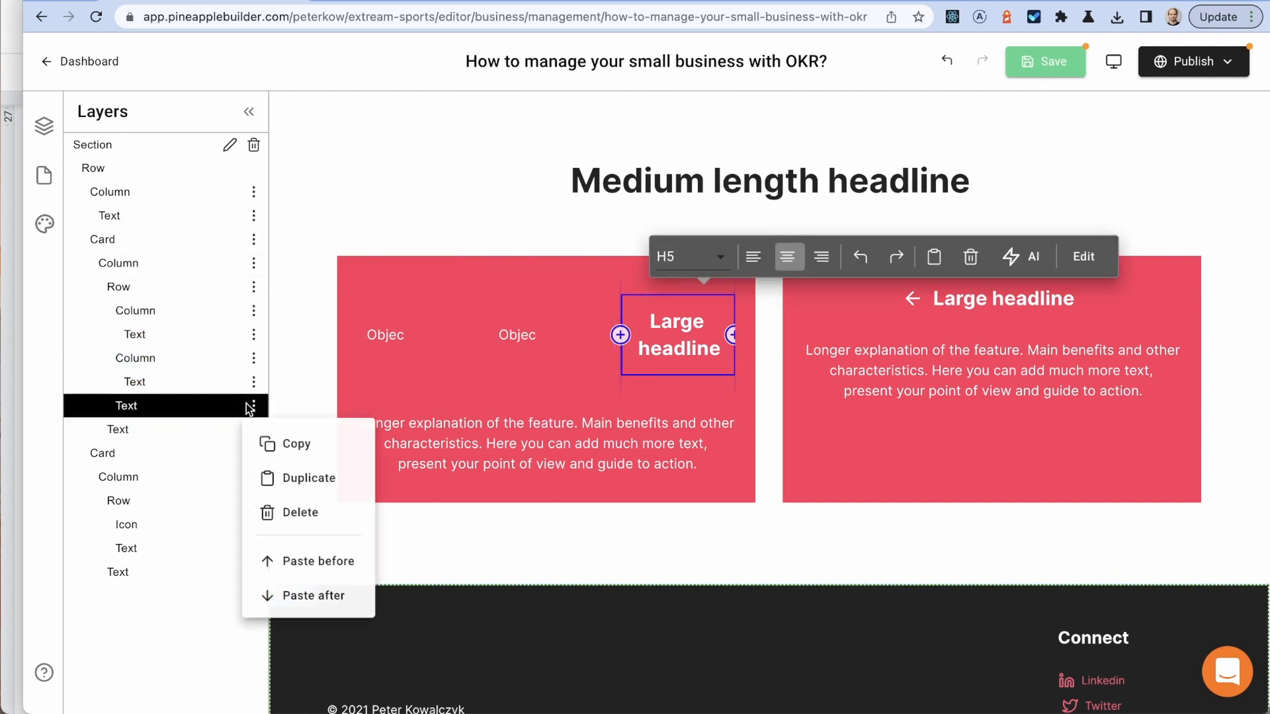
{"action": "left_click", "coordinate": [300, 512]}
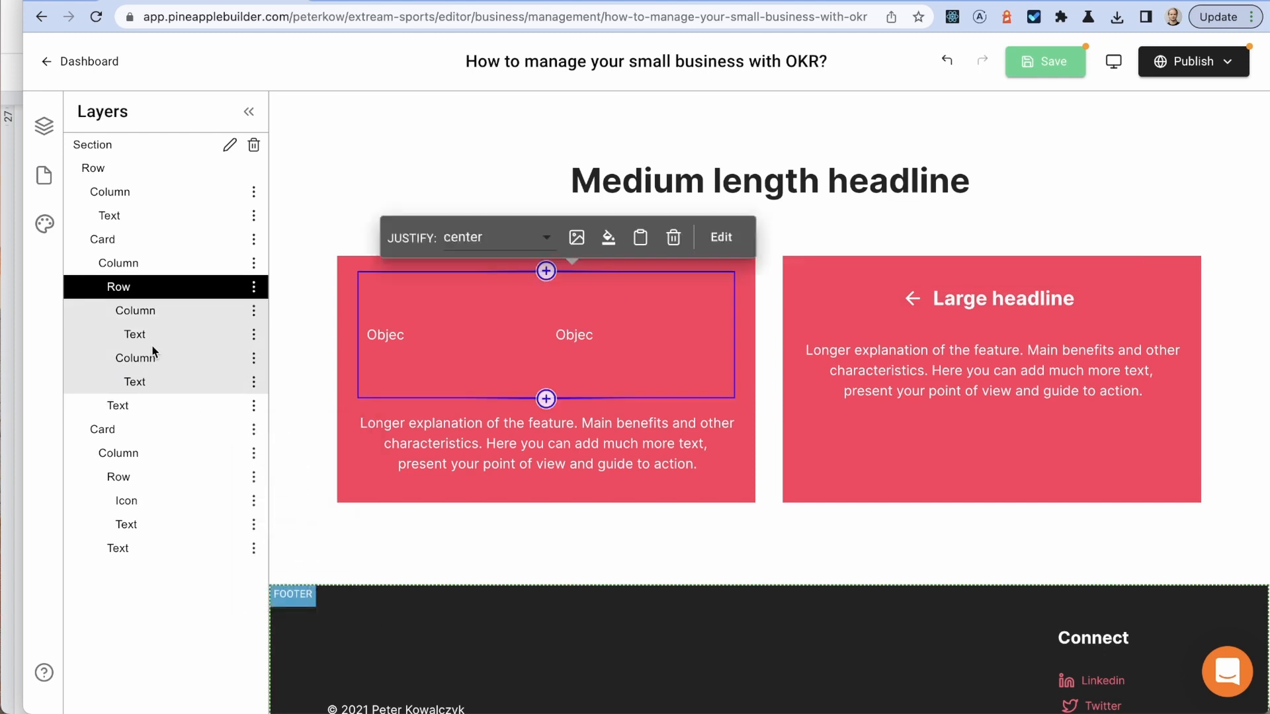
Step: Paste the copied icon-and-headline row into the first card's second column and delete that column's "Objec" text
{"action": "left_click", "coordinate": [151, 381]}
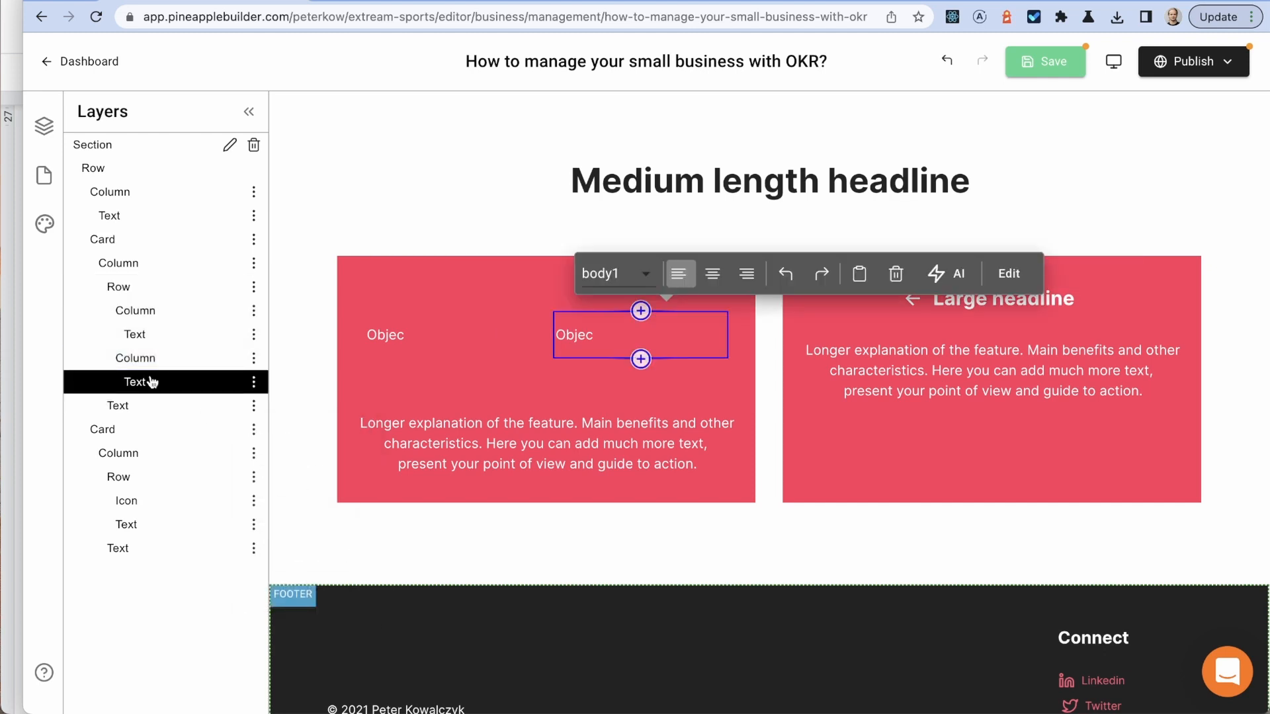
{"action": "left_click", "coordinate": [255, 384]}
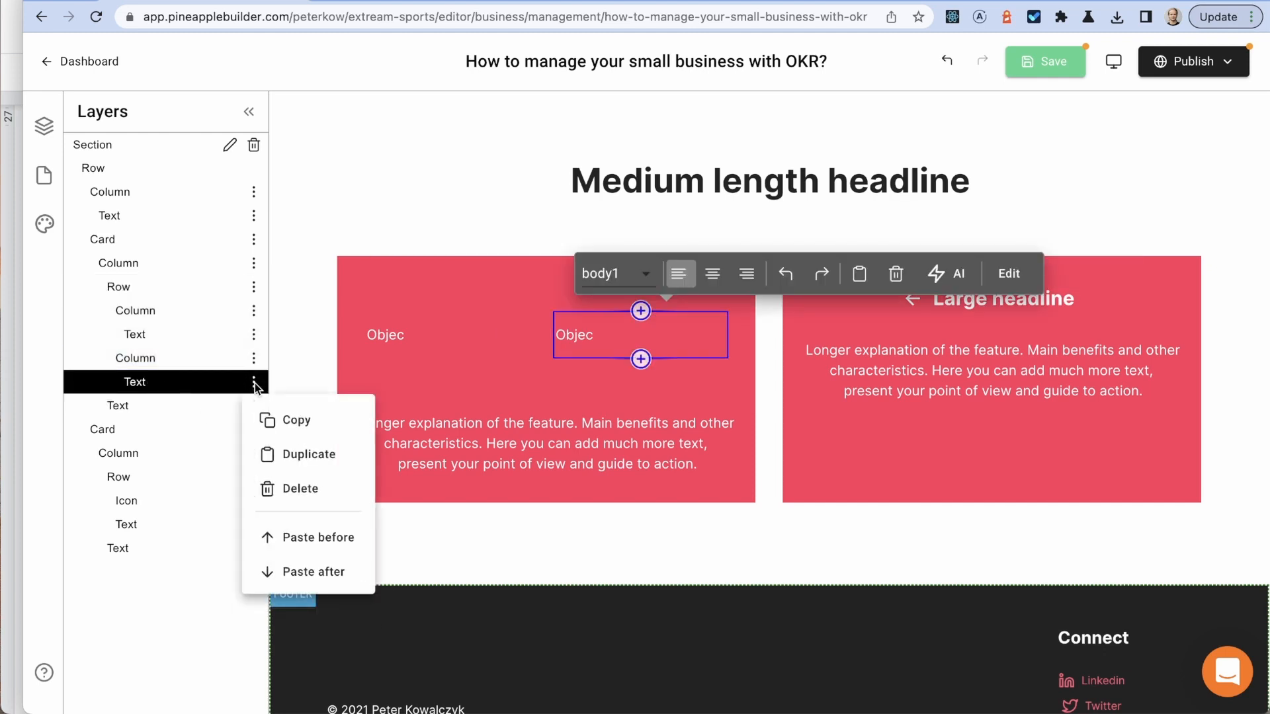
{"action": "left_click", "coordinate": [318, 537]}
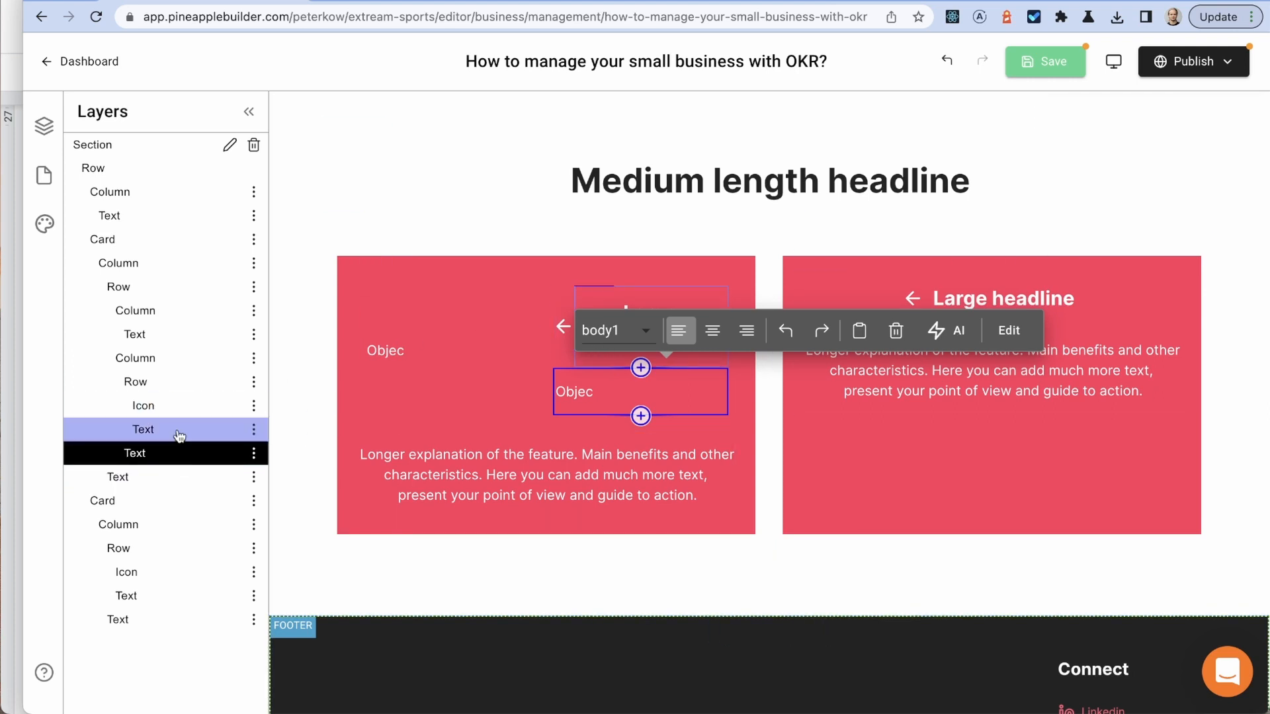
{"action": "left_click", "coordinate": [253, 453]}
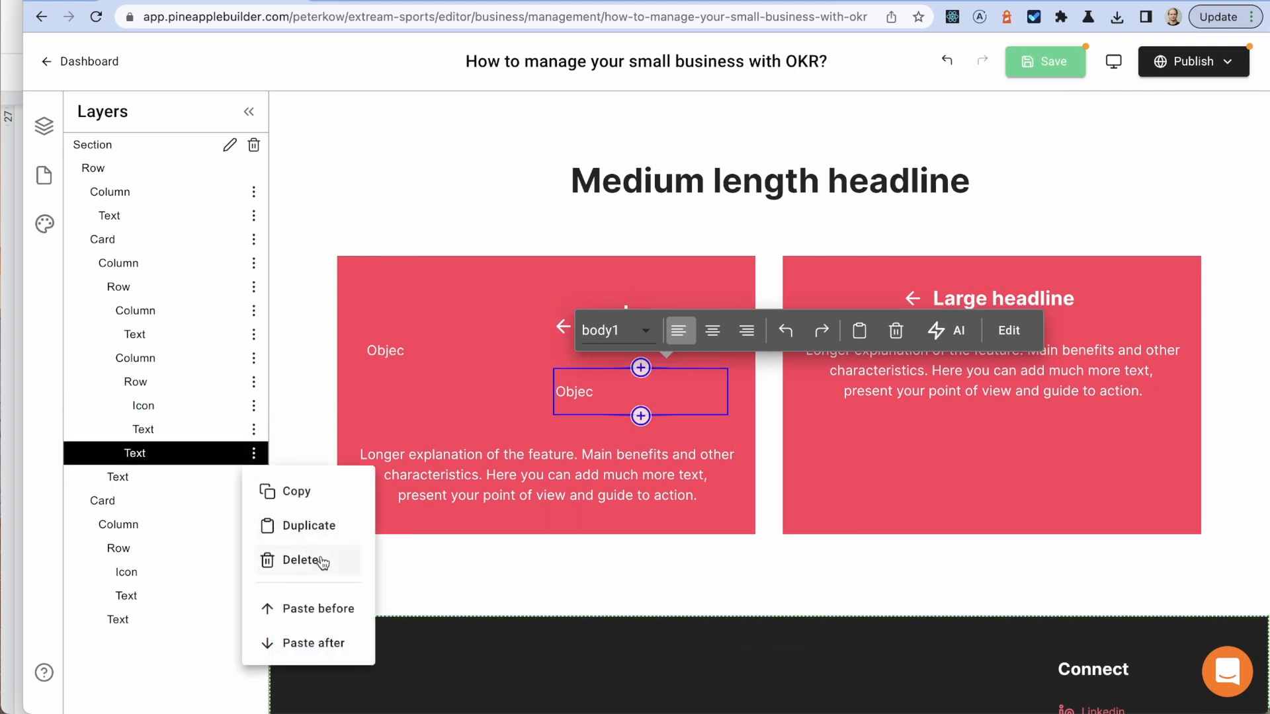
{"action": "left_click", "coordinate": [322, 561]}
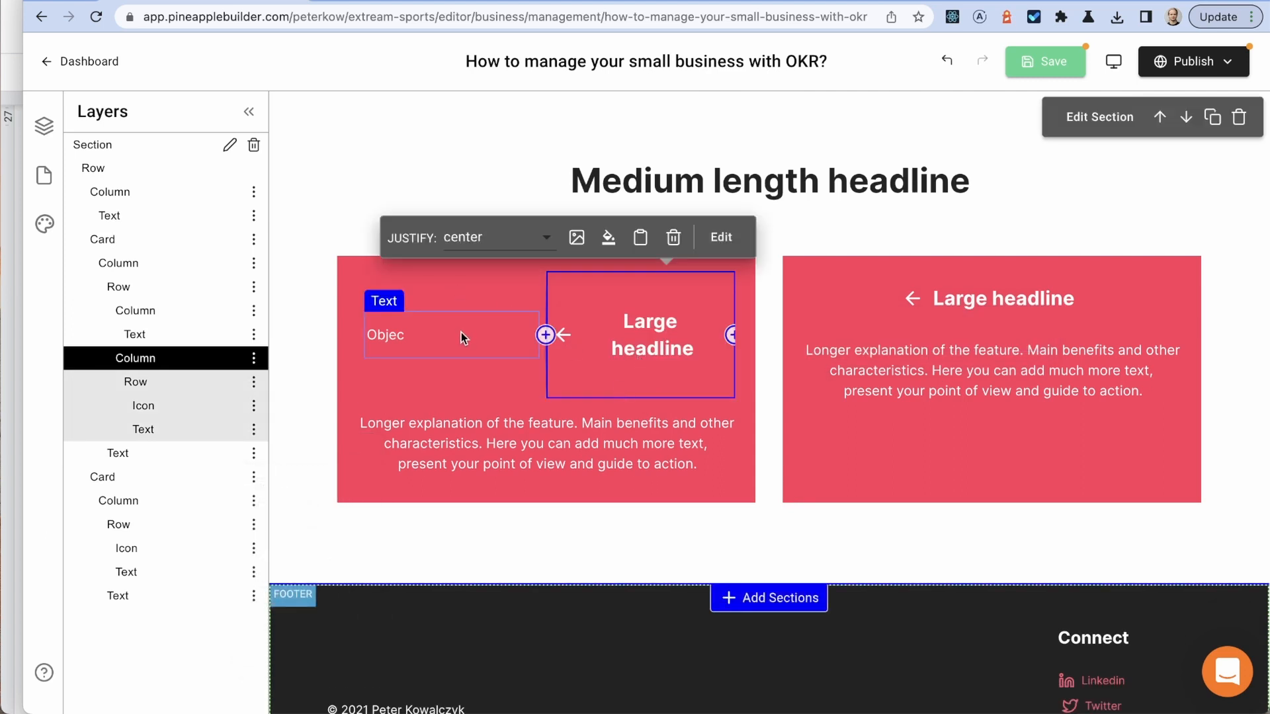
Step: Delete the entire second card from the section
{"action": "left_click", "coordinate": [841, 249]}
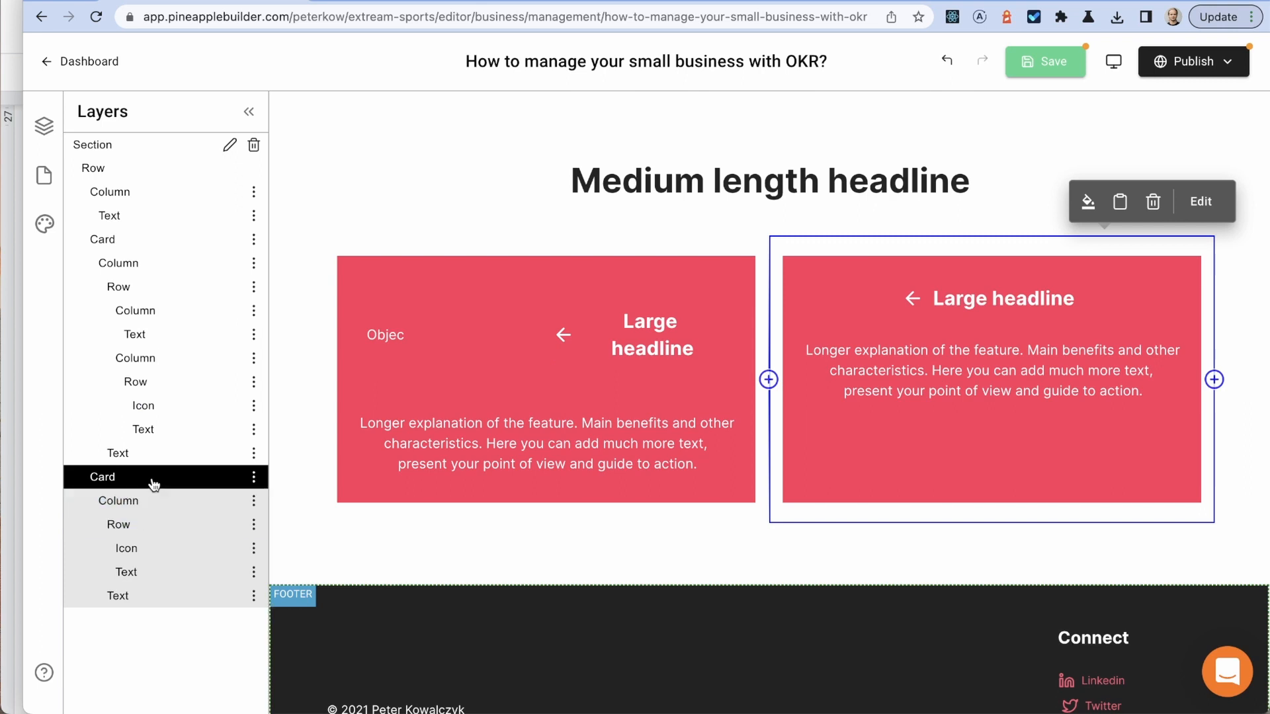
{"action": "left_click", "coordinate": [253, 479]}
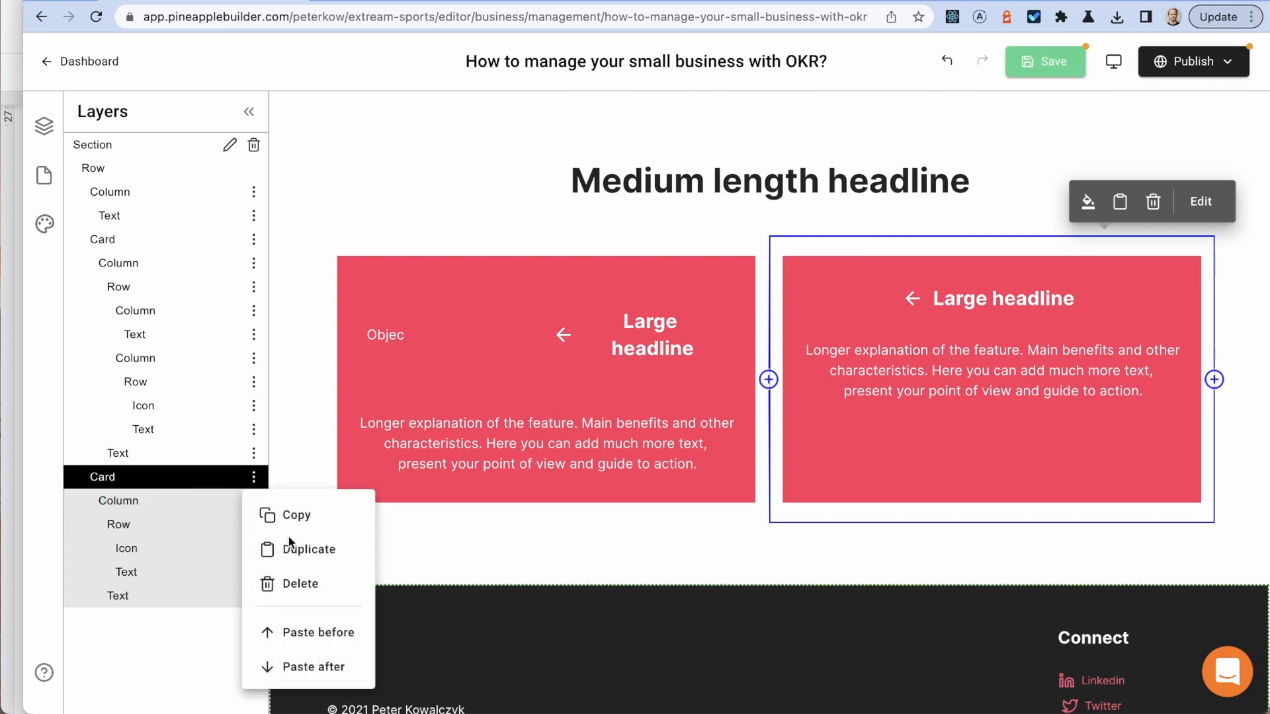
{"action": "left_click", "coordinate": [312, 585]}
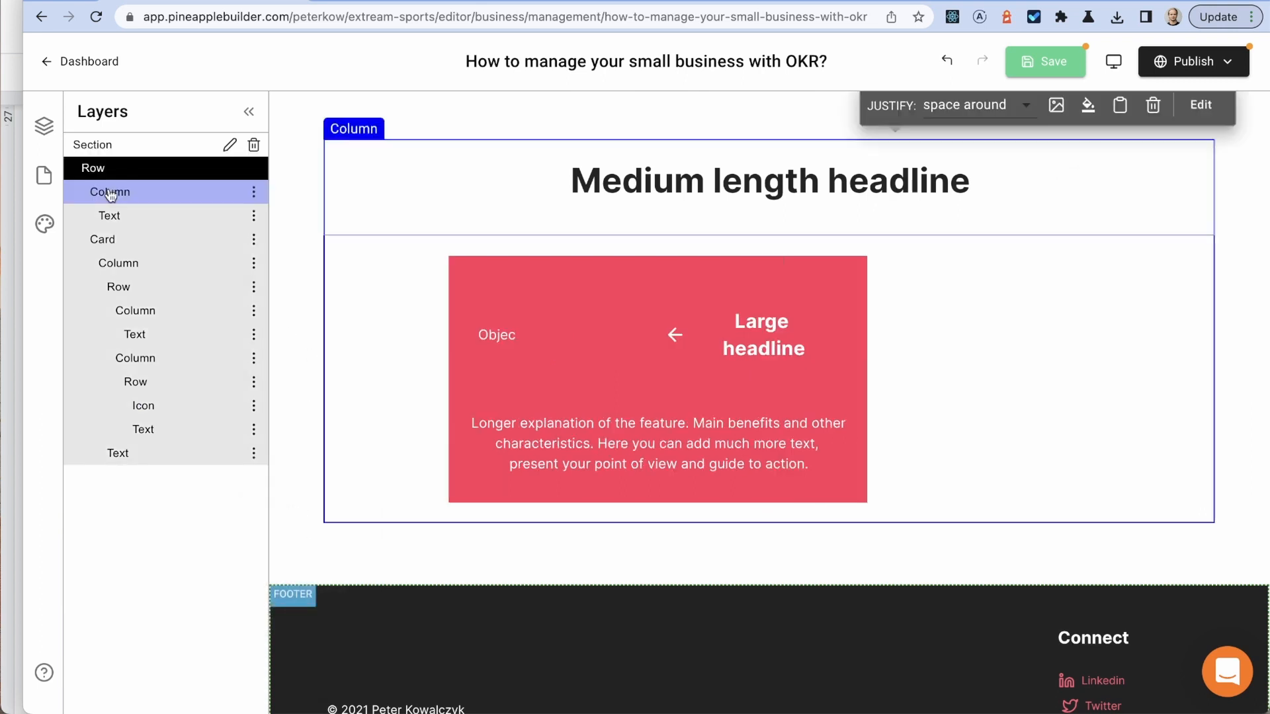
Step: Set the remaining card's tablet and desktop sizes to 12
{"action": "left_click", "coordinate": [132, 239]}
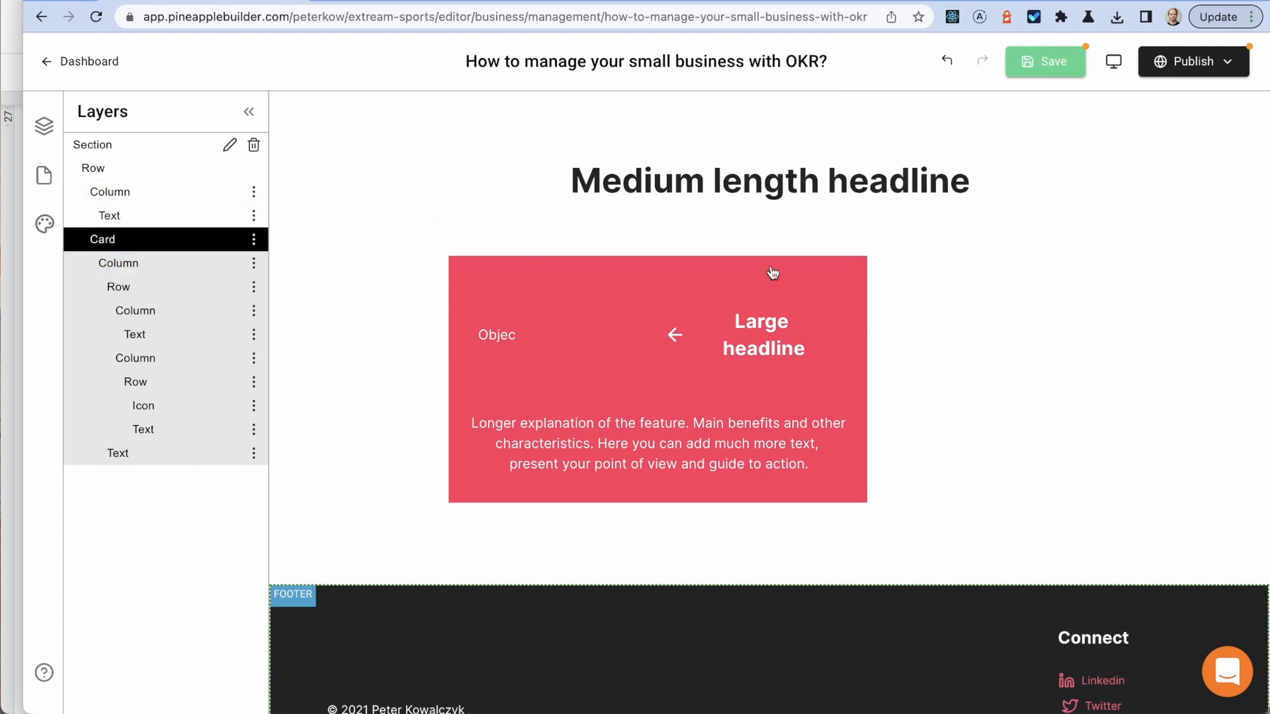
{"action": "left_click", "coordinate": [869, 203]}
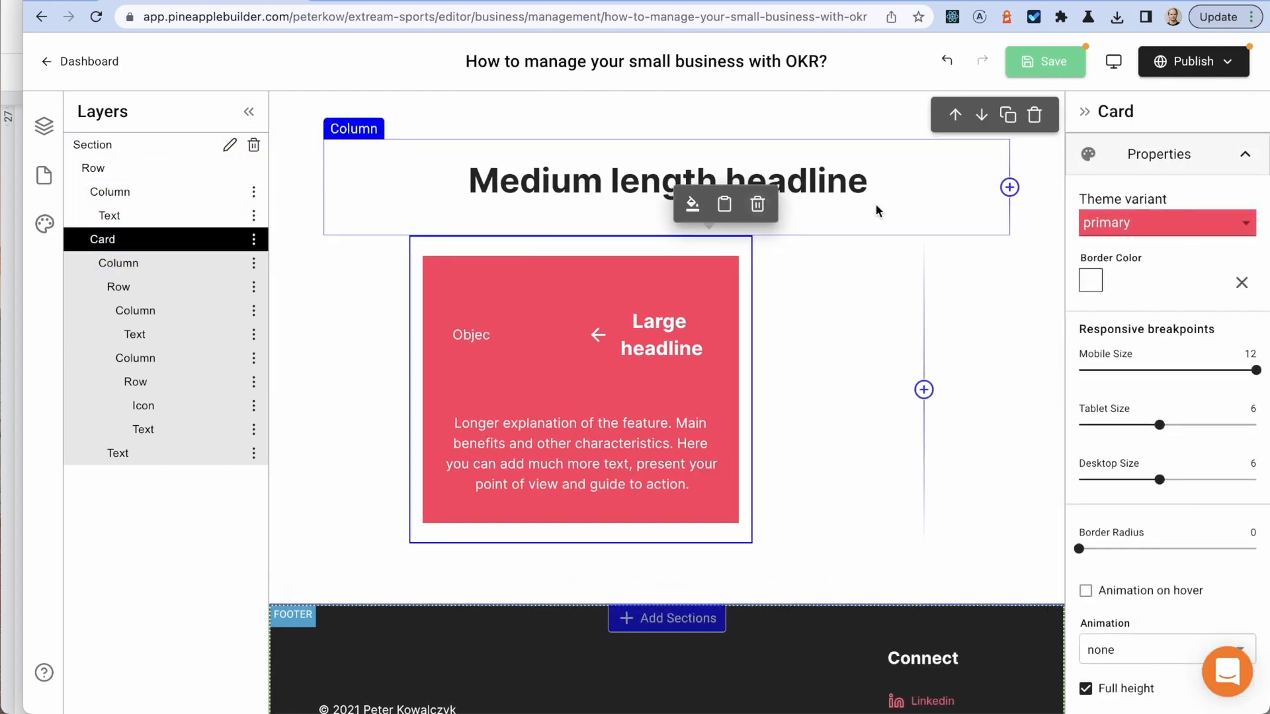
{"action": "left_click", "coordinate": [1254, 425]}
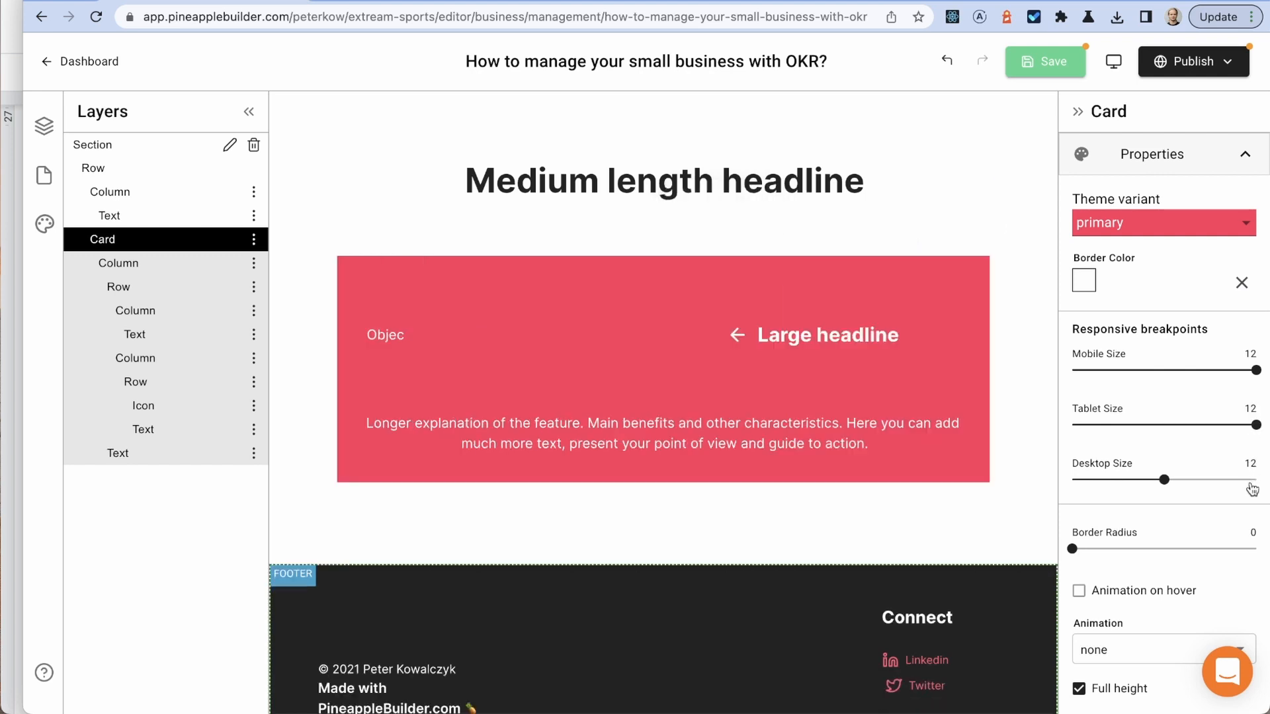
{"action": "left_click", "coordinate": [1253, 480]}
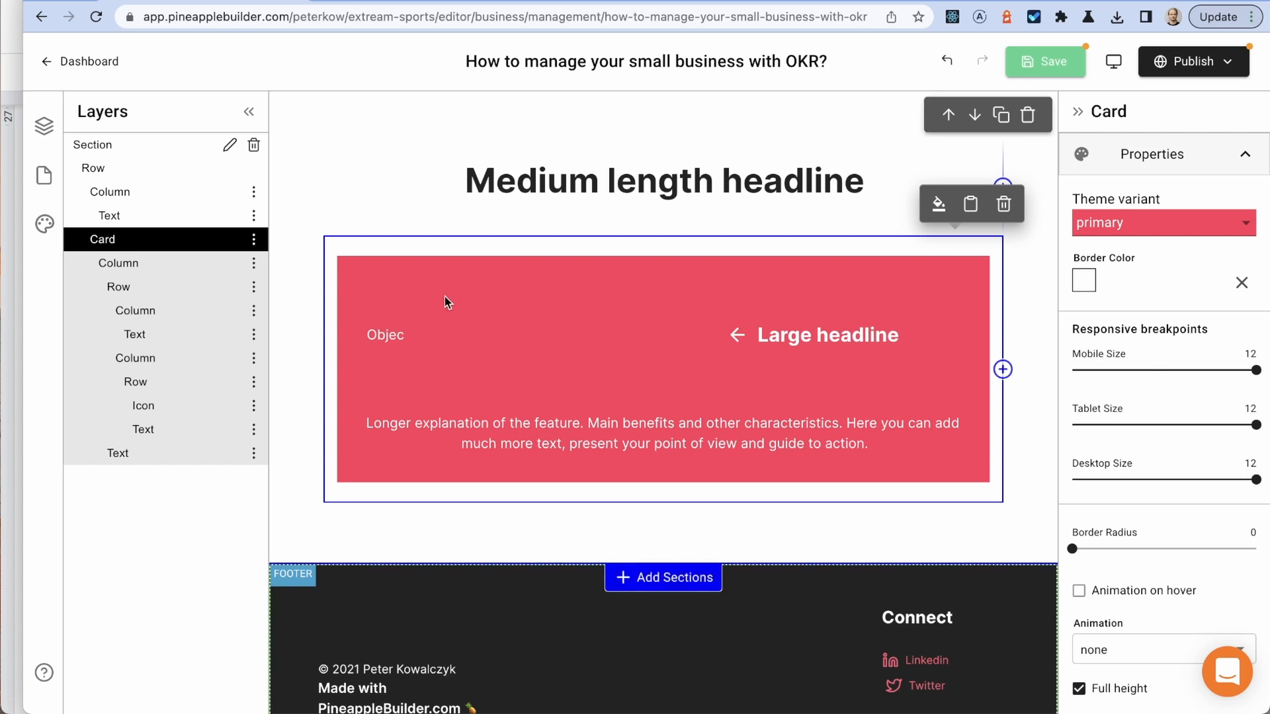
{"action": "left_click", "coordinate": [577, 354]}
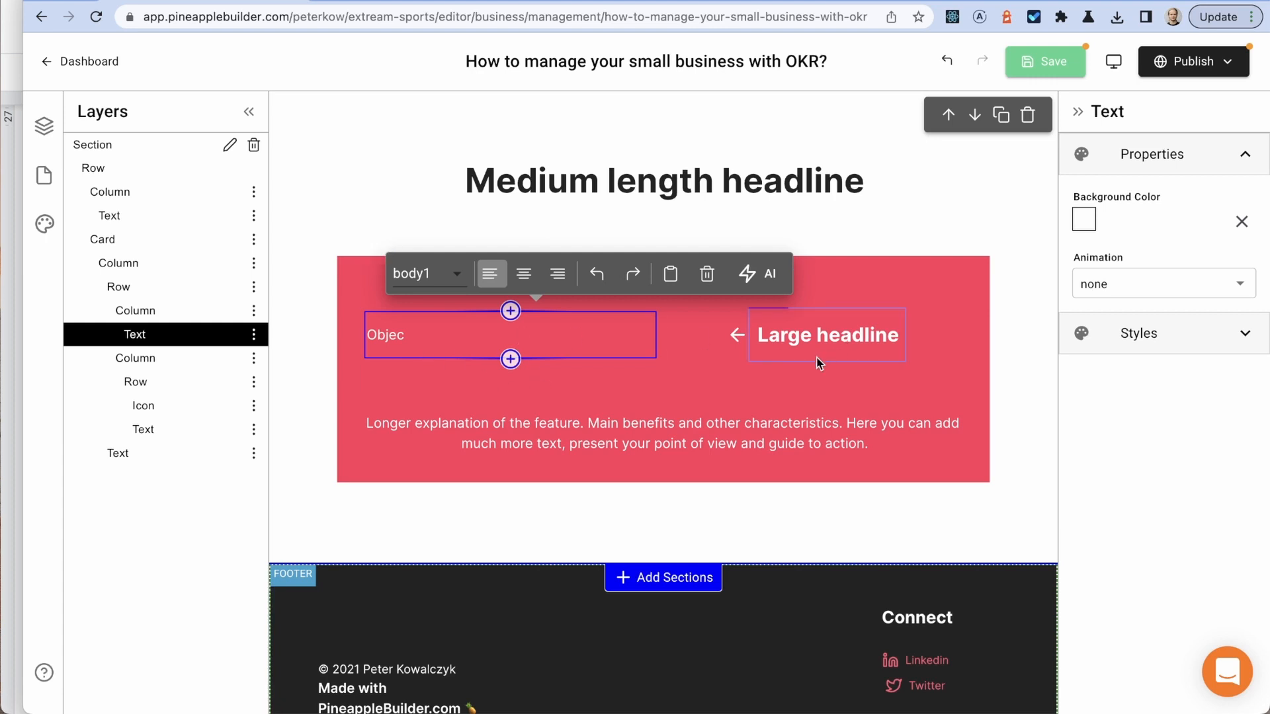
{"action": "left_click", "coordinate": [779, 335]}
{"action": "left_click", "coordinate": [737, 335]}
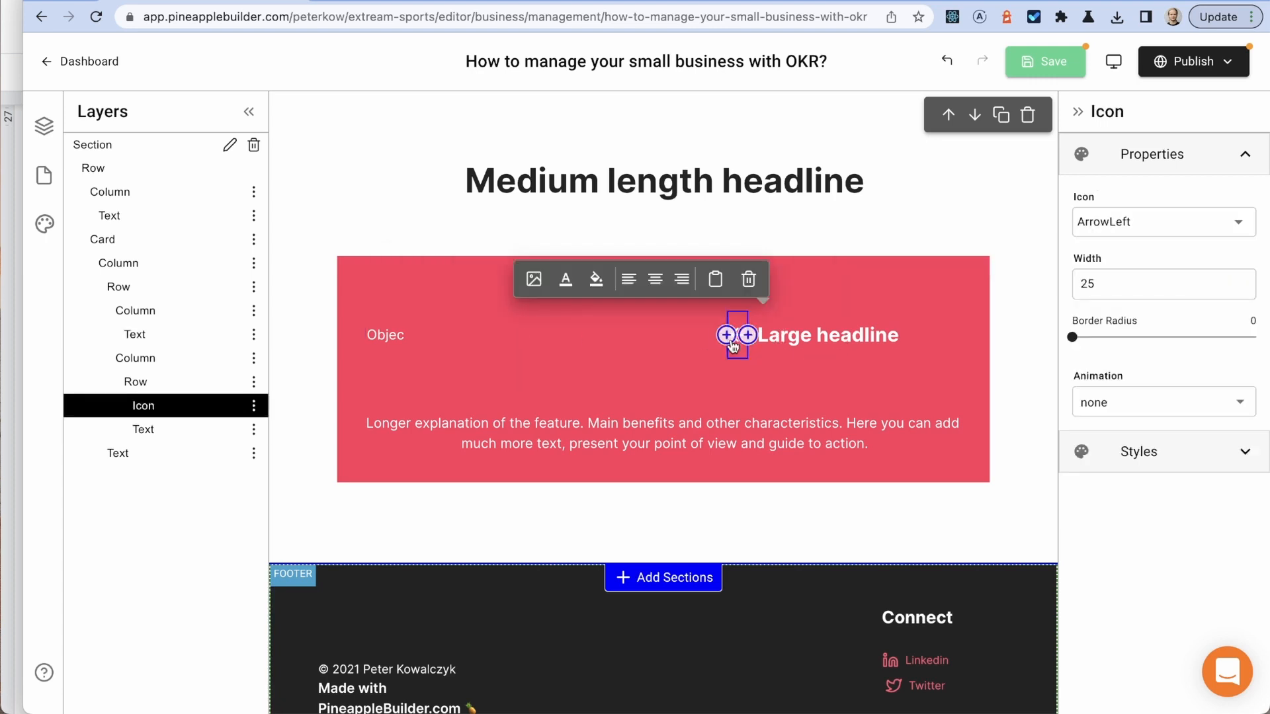
Step: Change the card's theme variant to light and set its border radius to 12
{"action": "left_click", "coordinate": [357, 264]}
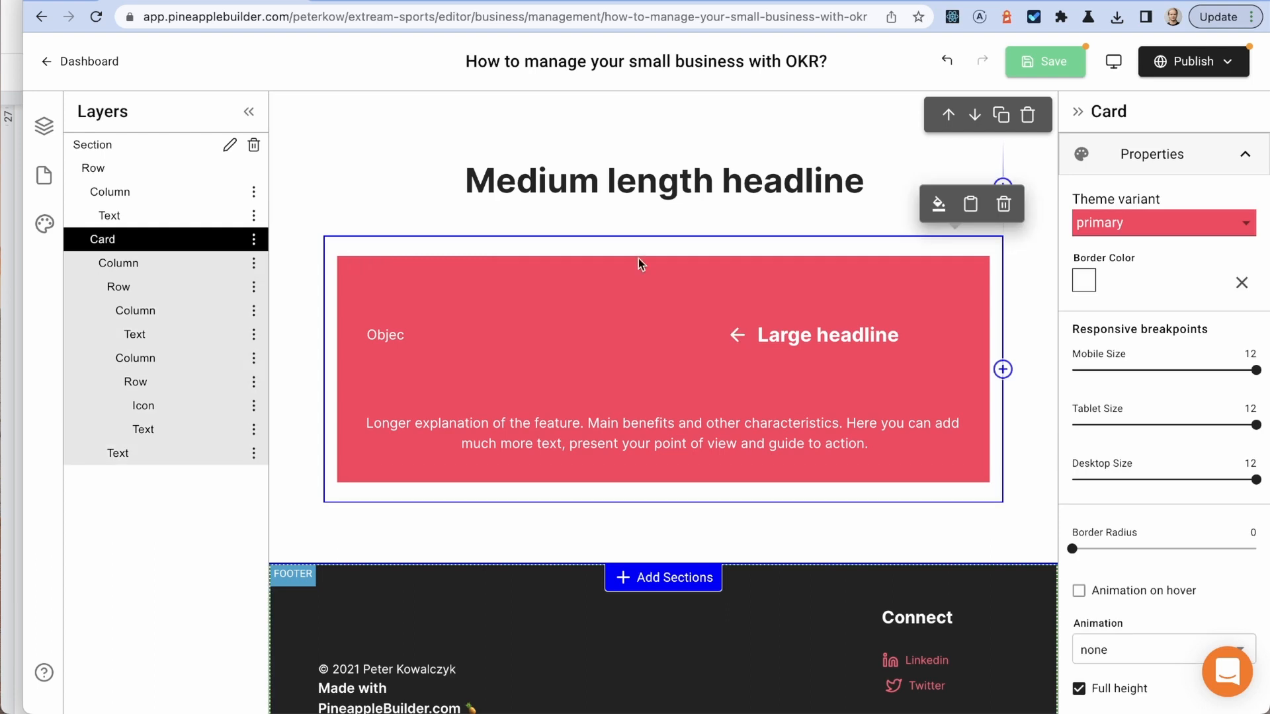
{"action": "left_click", "coordinate": [1206, 222]}
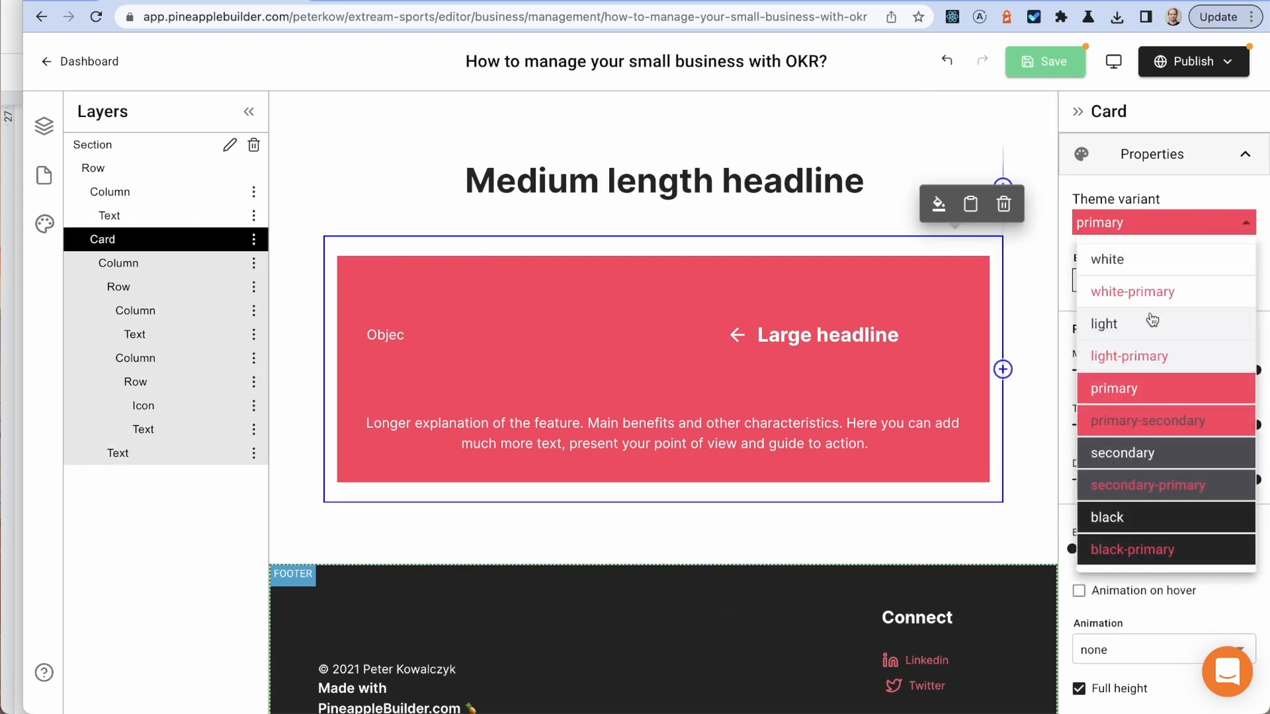
{"action": "left_click", "coordinate": [1151, 322]}
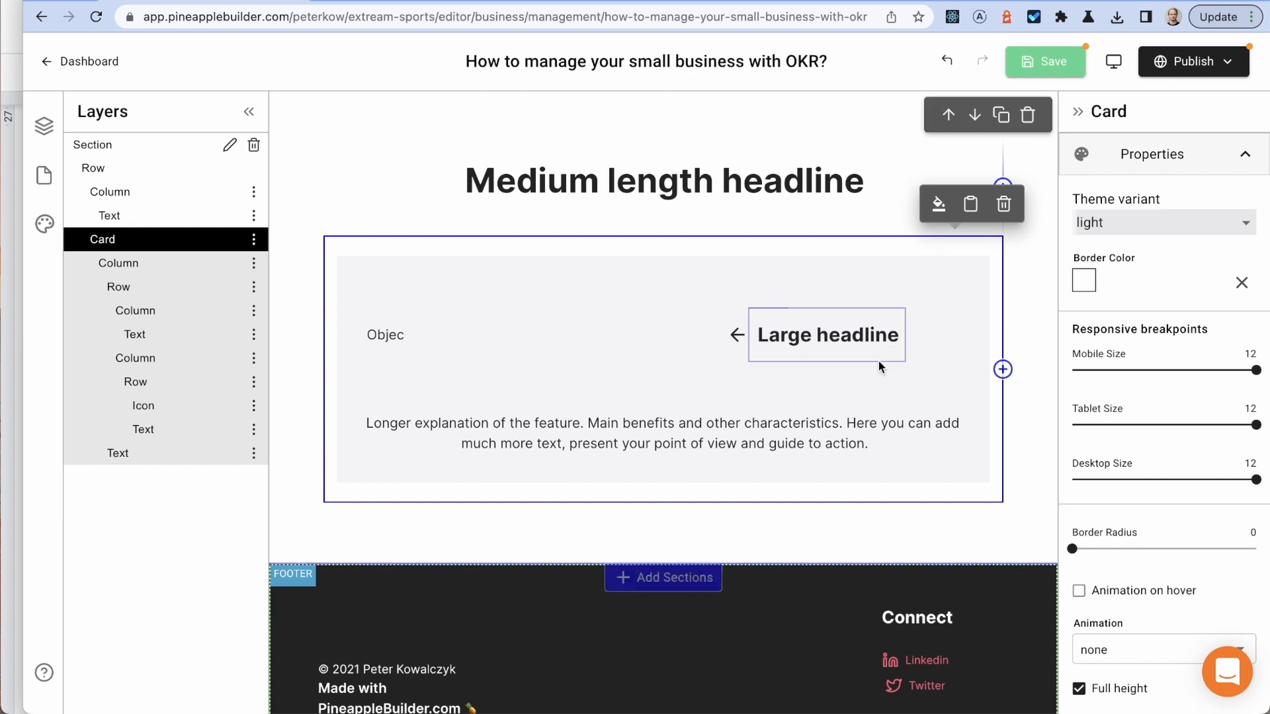
{"action": "scroll", "coordinate": [984, 366], "scroll_direction": "down", "scroll_amount": 1}
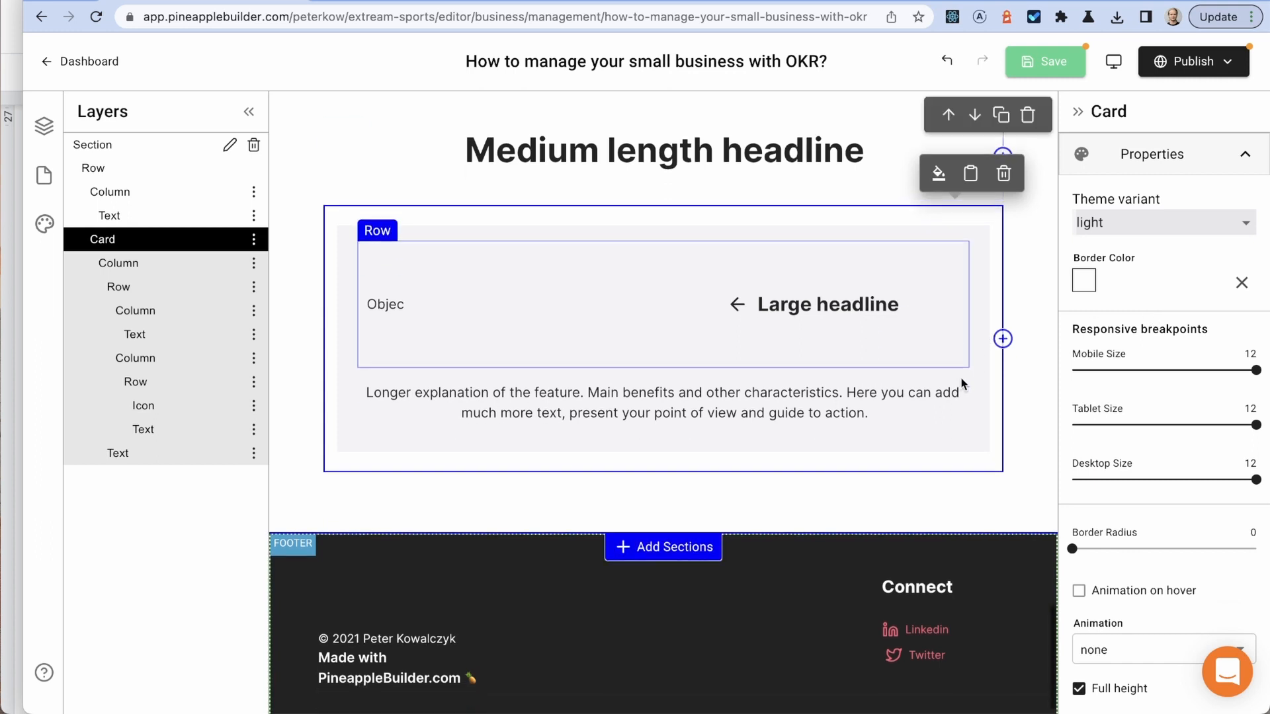
{"action": "left_click", "coordinate": [1160, 549]}
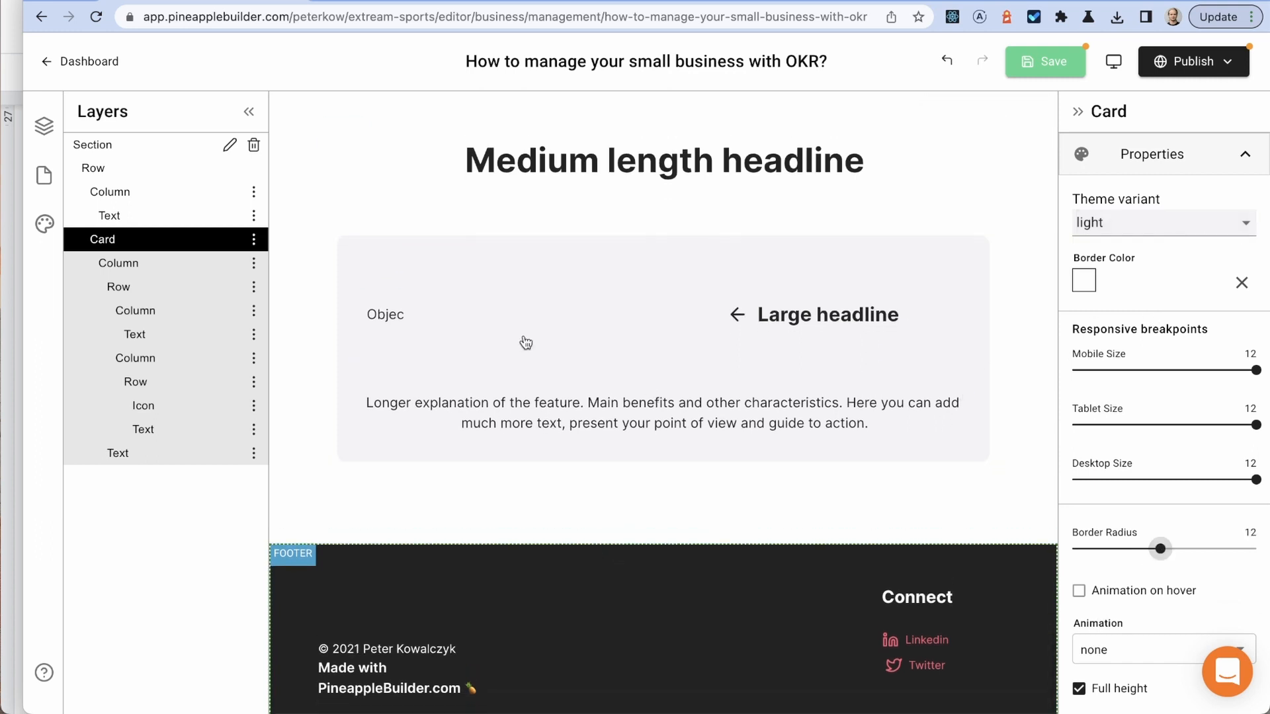
Step: Delete the "Longer explanation of the feature" paragraph from the card
{"action": "left_click", "coordinate": [559, 415]}
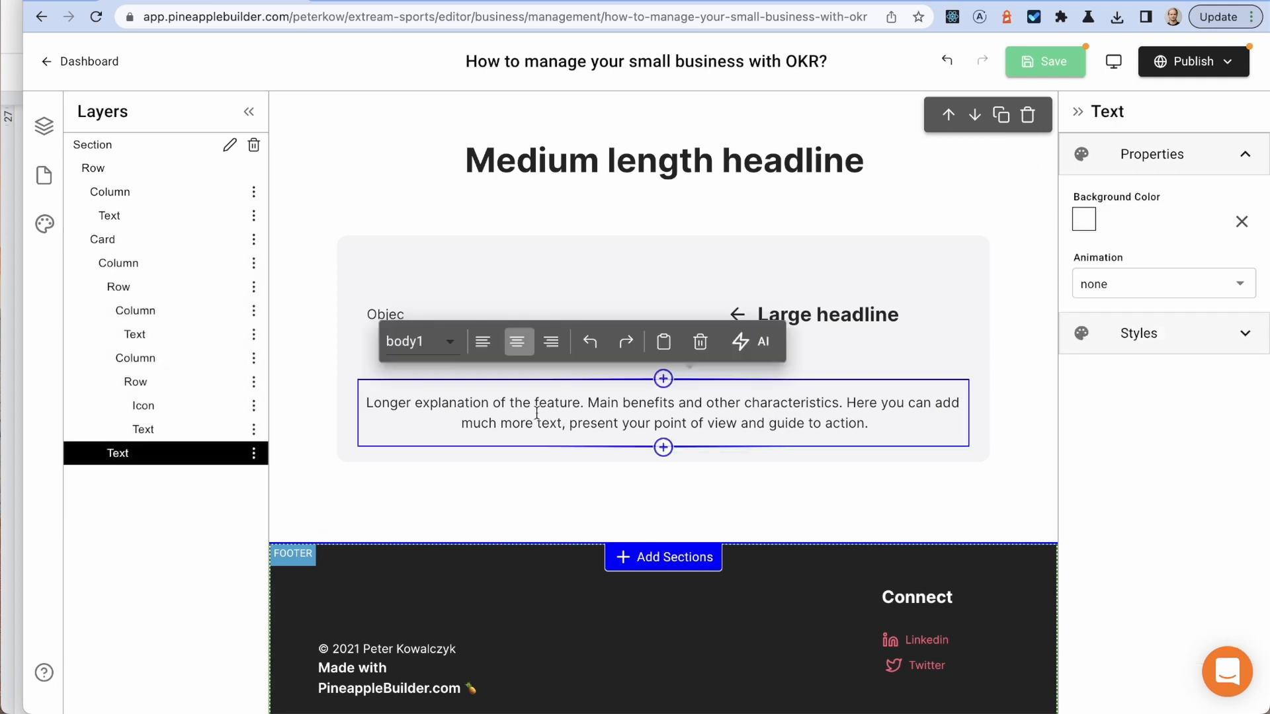
{"action": "left_click", "coordinate": [254, 455]}
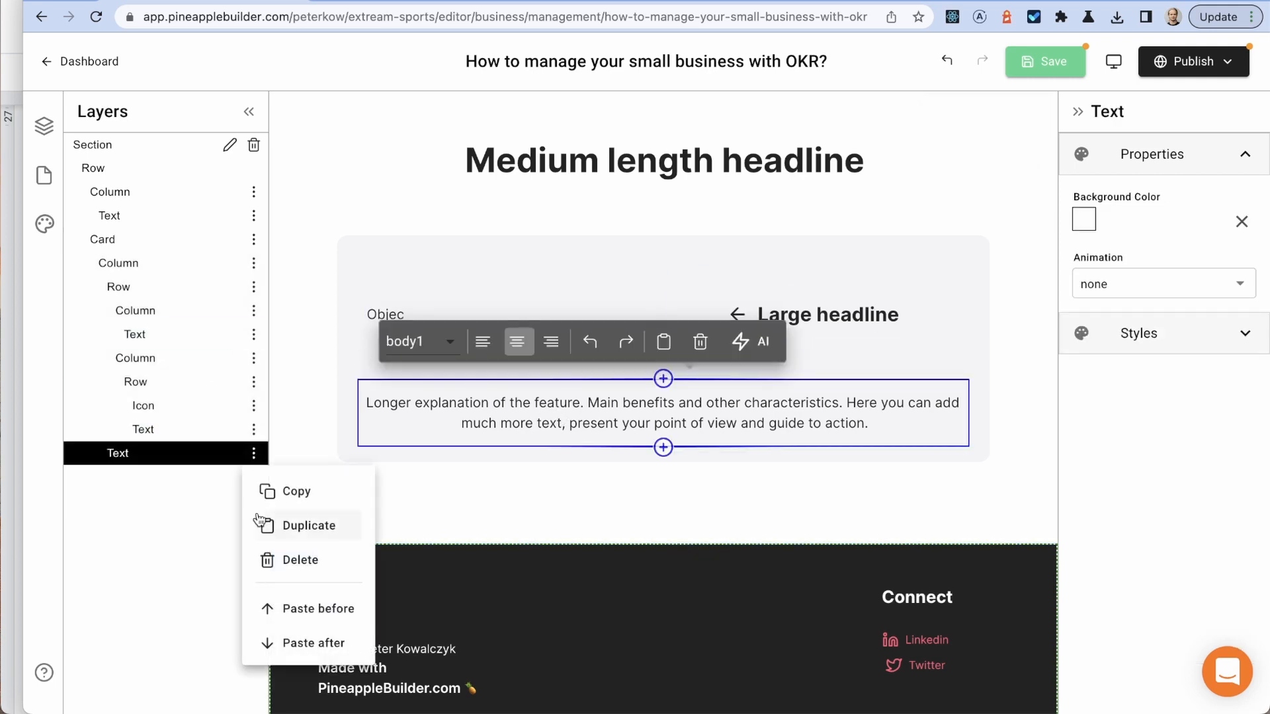
{"action": "left_click", "coordinate": [314, 567]}
Step: Set the minimum height of both columns inside the card's row to 50
{"action": "left_click", "coordinate": [163, 368]}
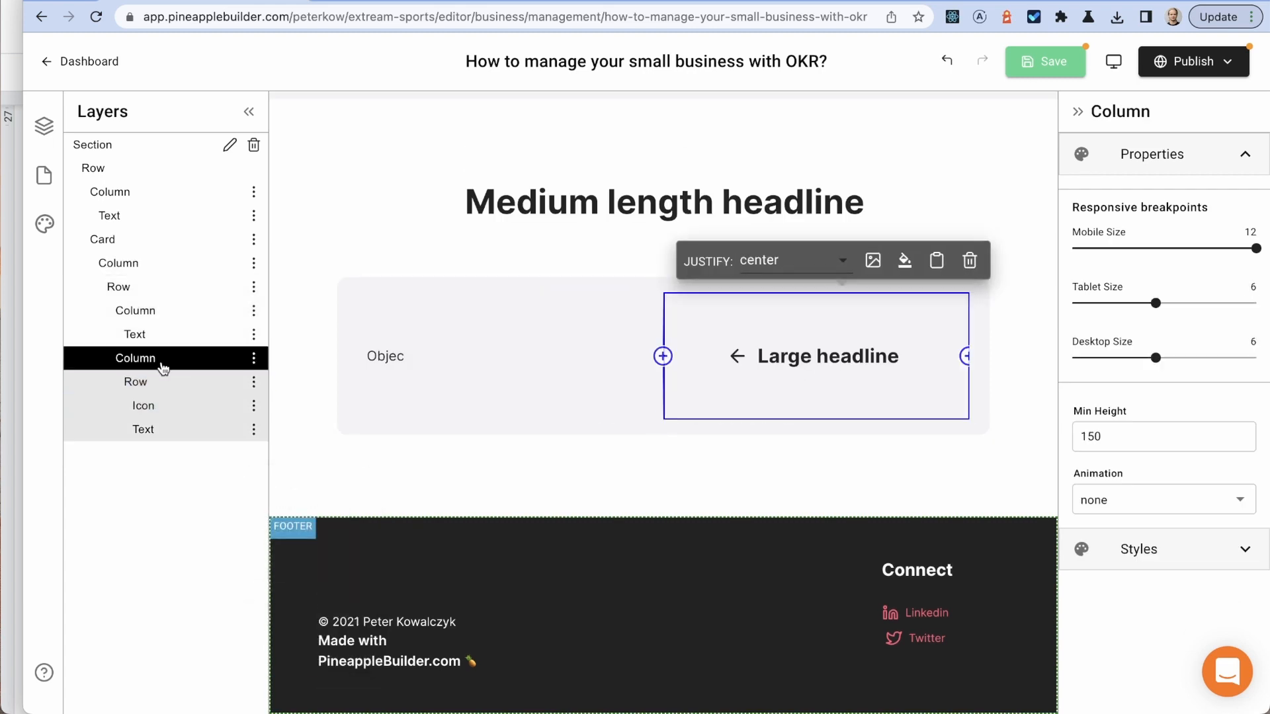
{"action": "left_click", "coordinate": [137, 312]}
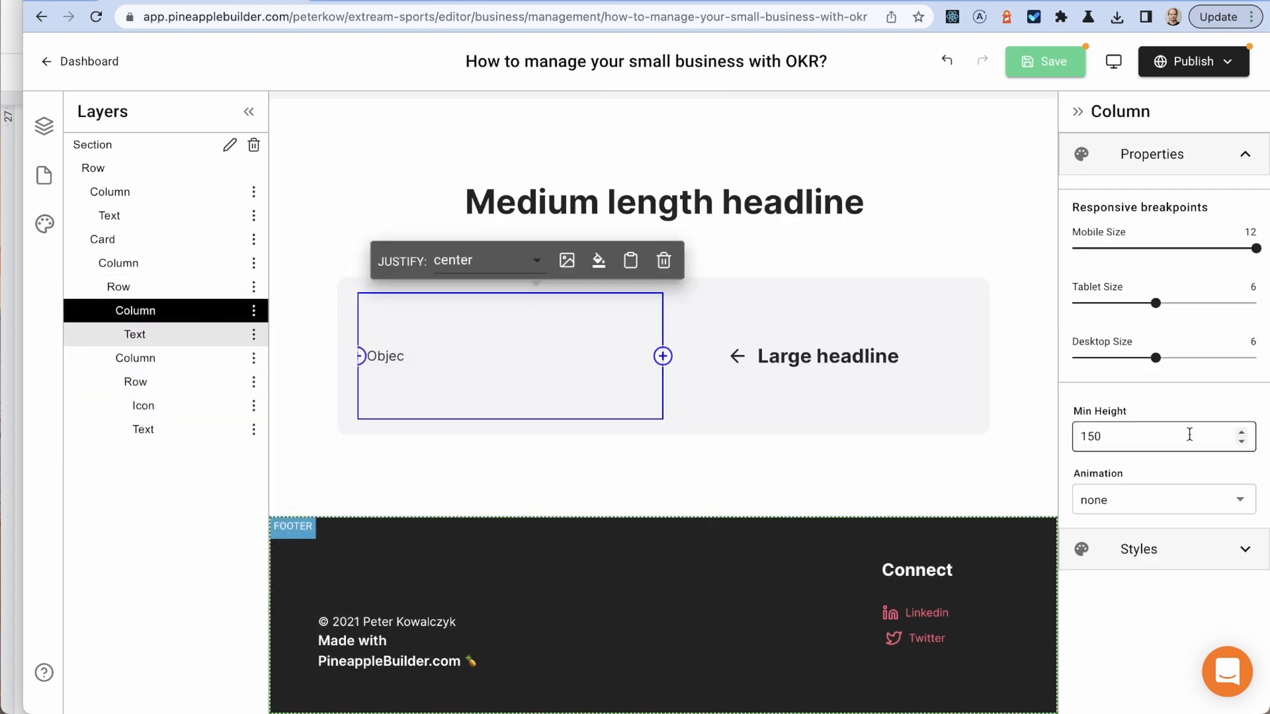
{"action": "left_click_drag", "start_coordinate": [1085, 439], "coordinate": [1078, 438]}
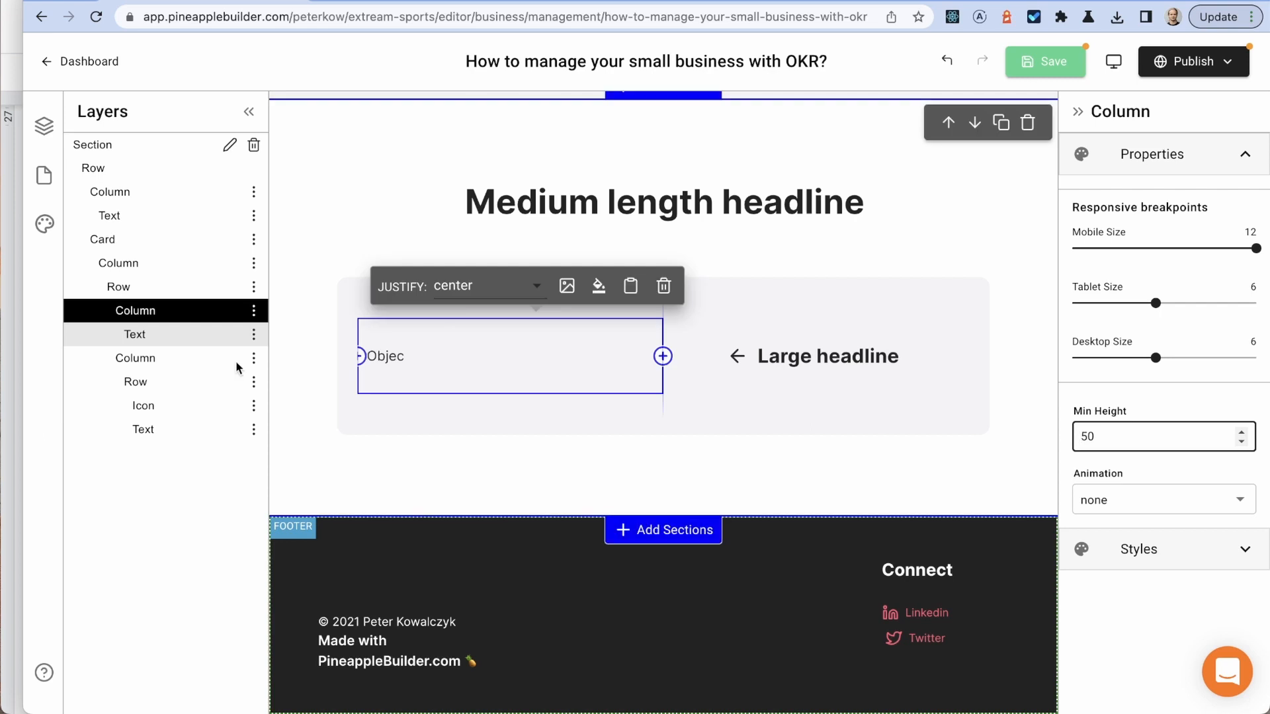
{"action": "left_click", "coordinate": [135, 358]}
{"action": "left_click", "coordinate": [1085, 435]}
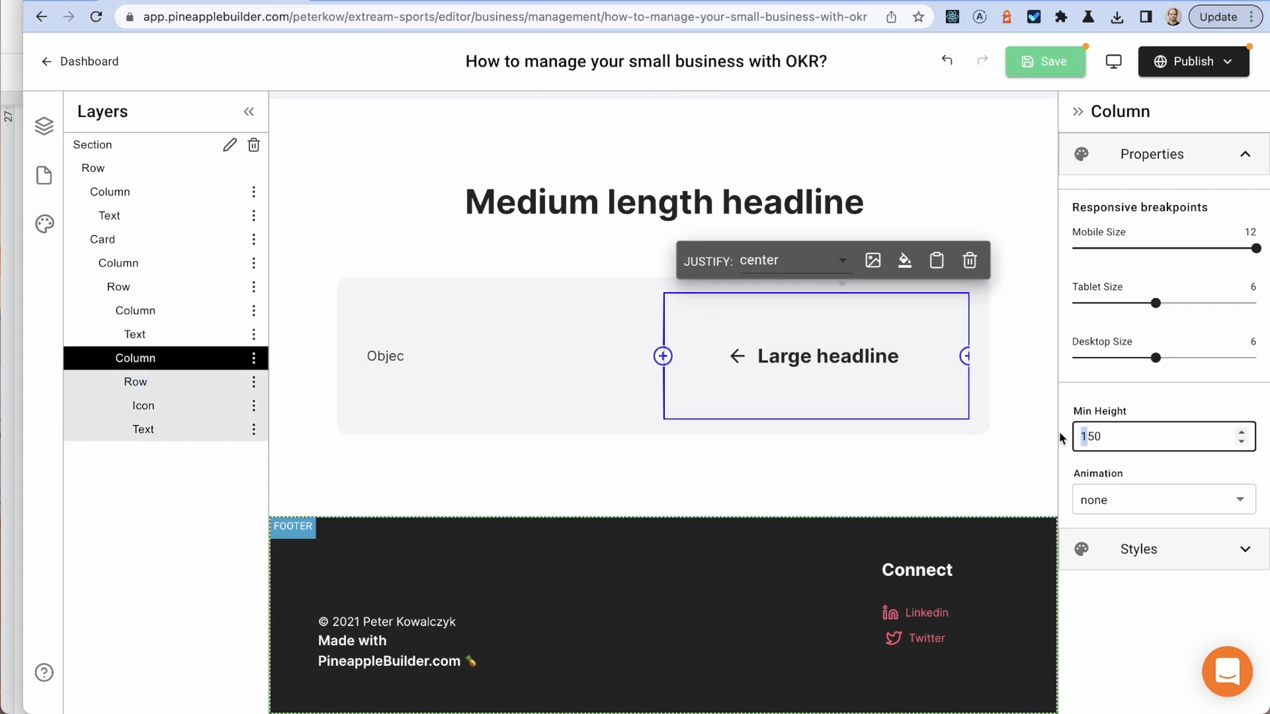
{"action": "key", "text": "BackSpace"}
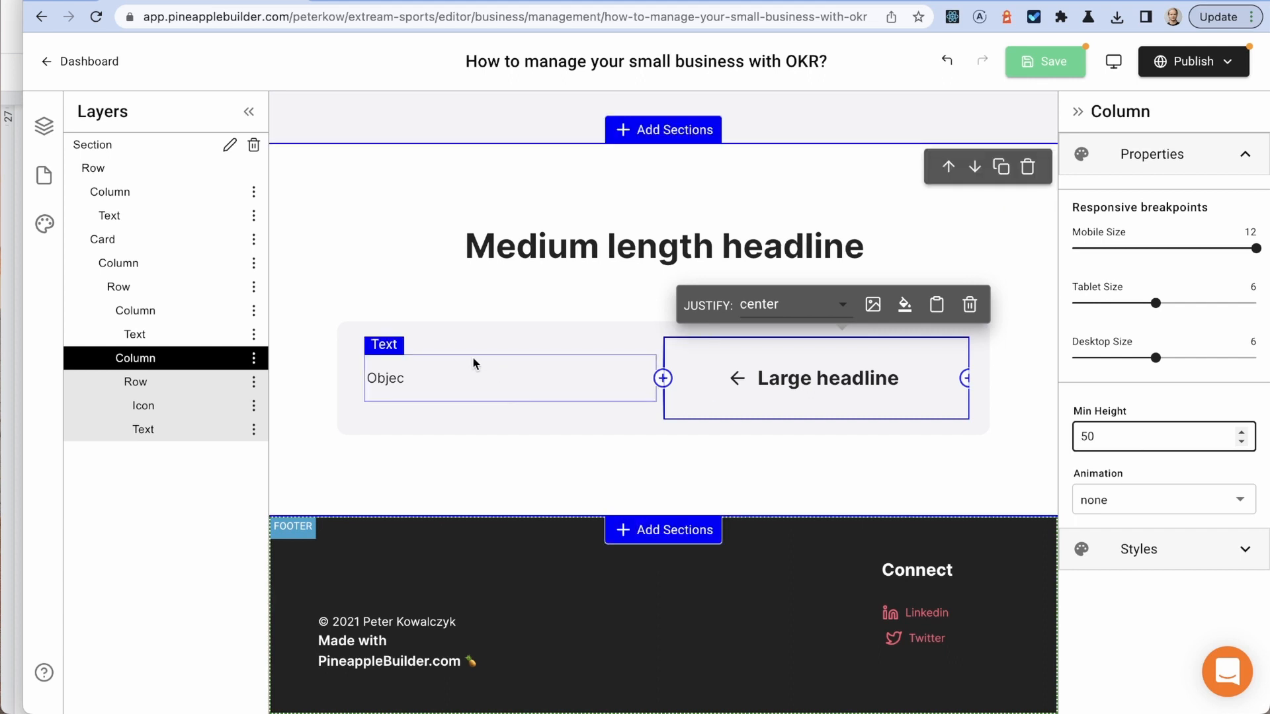
Step: Save the page and select the "Objec" text in the card's first column
{"action": "left_click", "coordinate": [147, 313]}
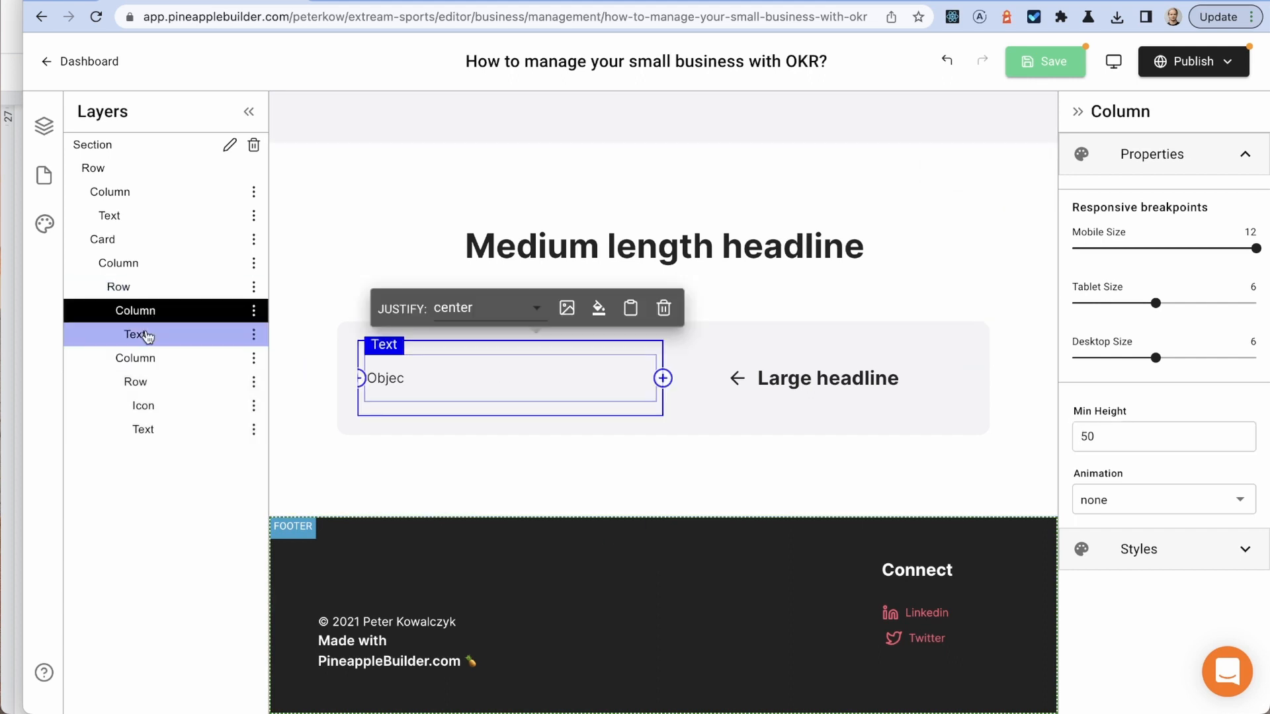
{"action": "left_click", "coordinate": [147, 335]}
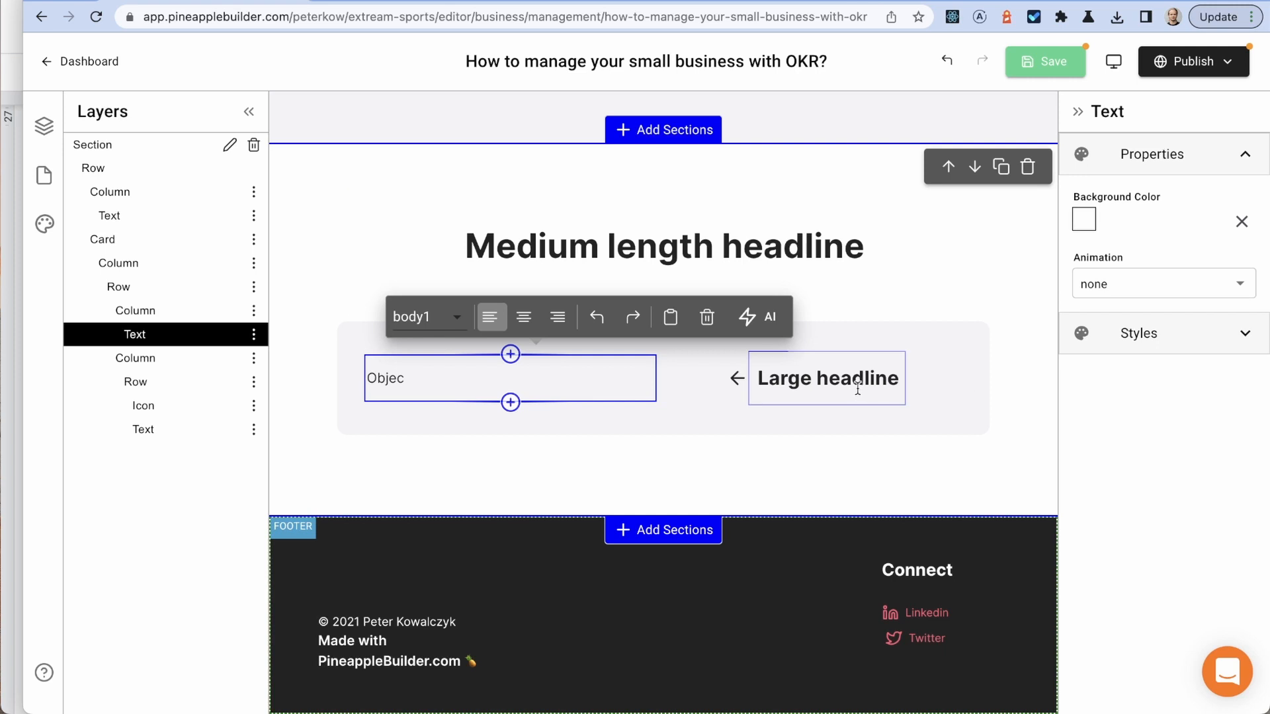
{"action": "left_click", "coordinate": [837, 378]}
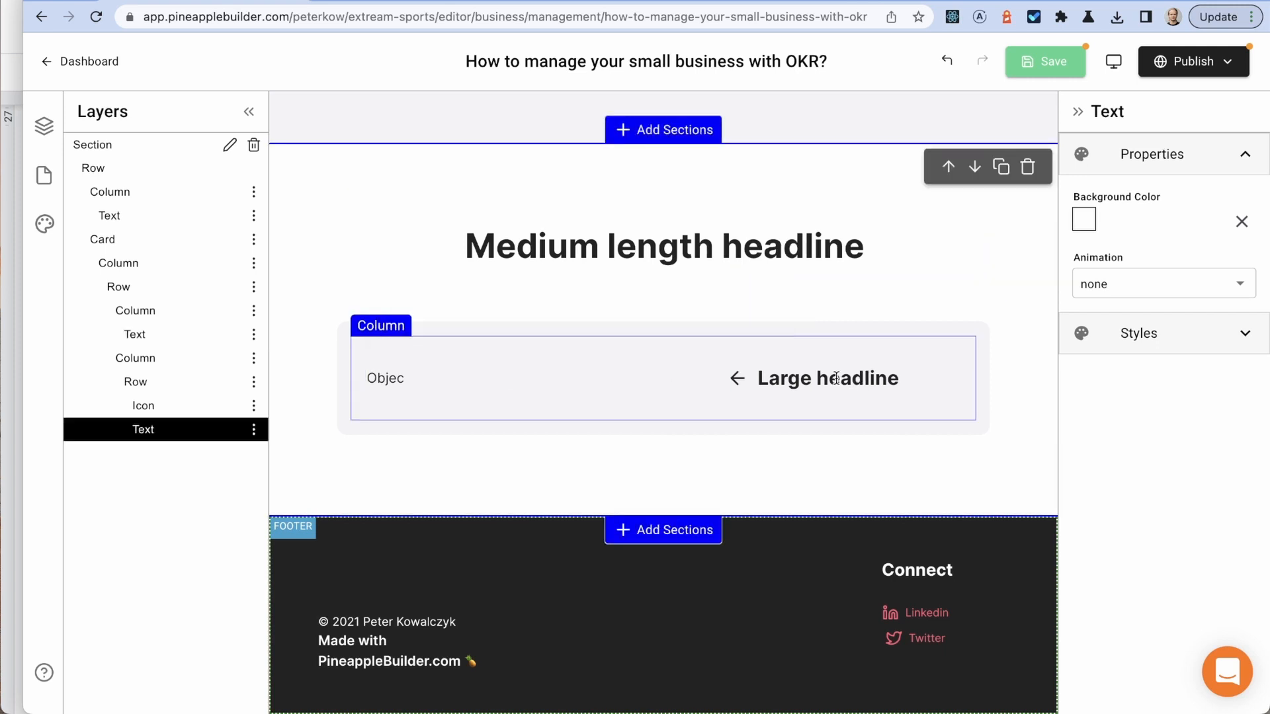
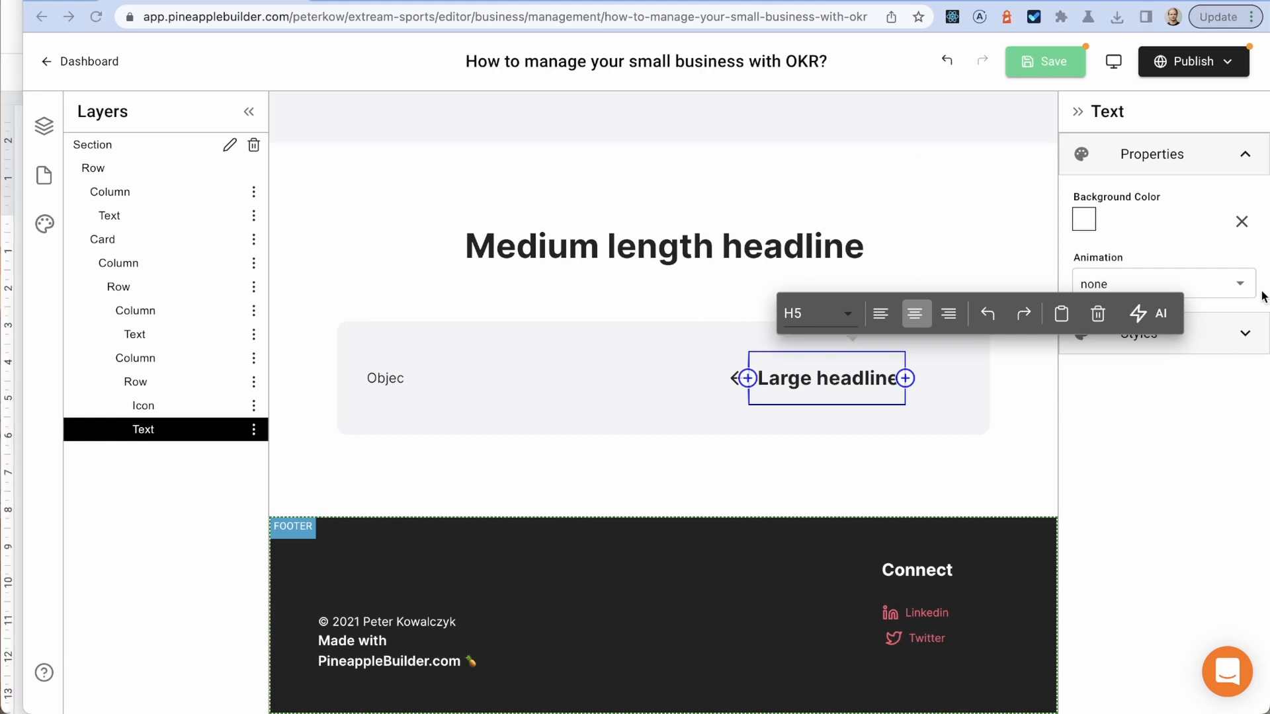
{"action": "left_click", "coordinate": [1051, 63]}
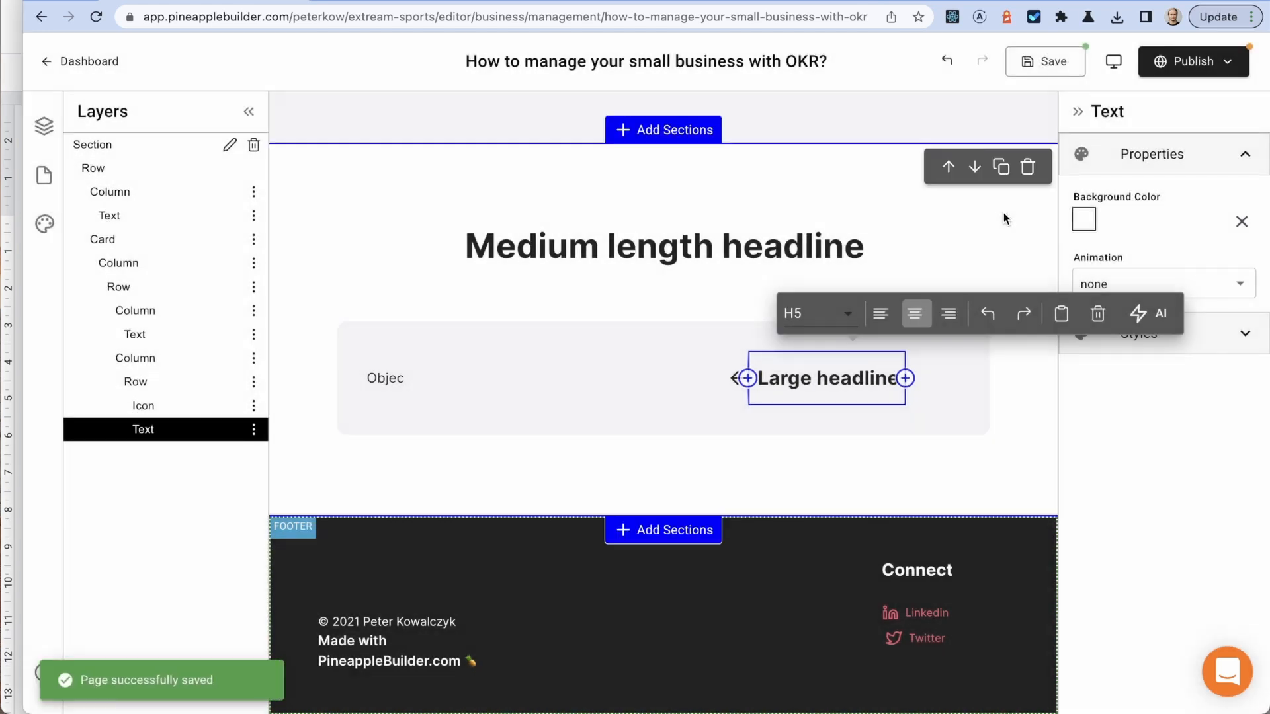
{"action": "left_click", "coordinate": [450, 372]}
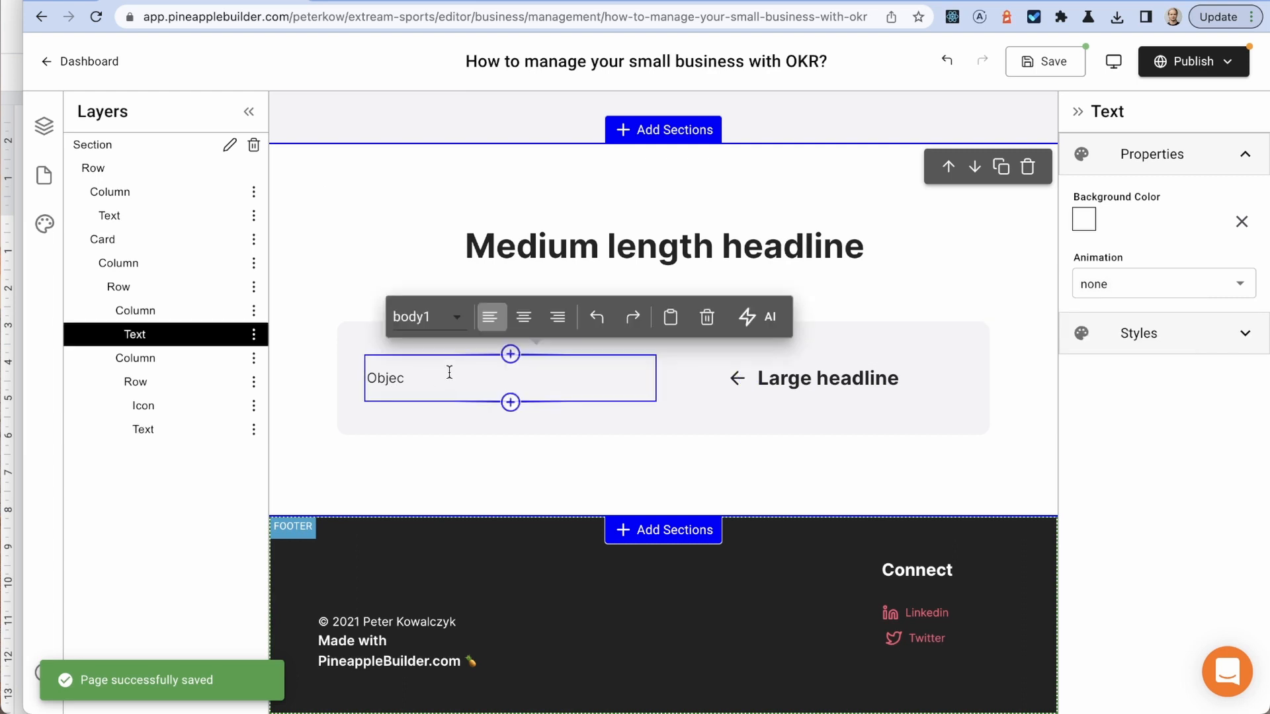
Step: Replace the "Objec" text in the card's first column with "Double our SEO ranking" in H6 style
{"action": "double_click", "coordinate": [449, 372]}
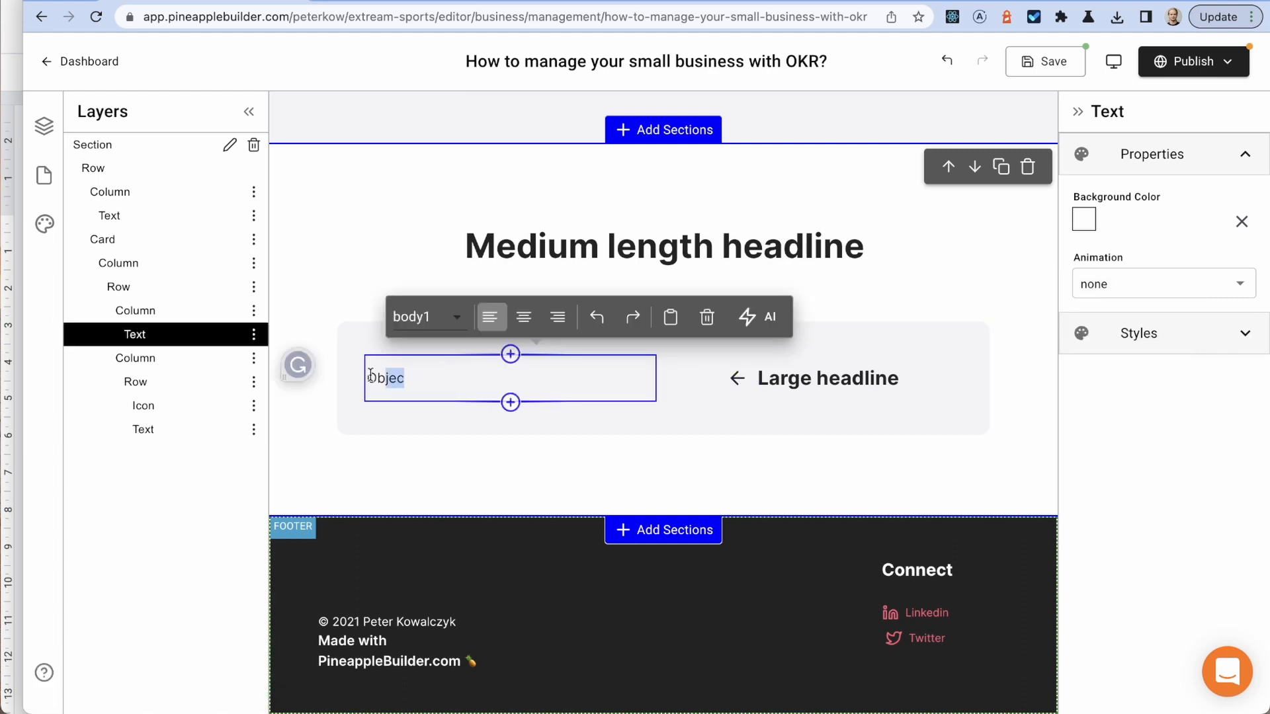
{"action": "key", "text": "BackSpace"}
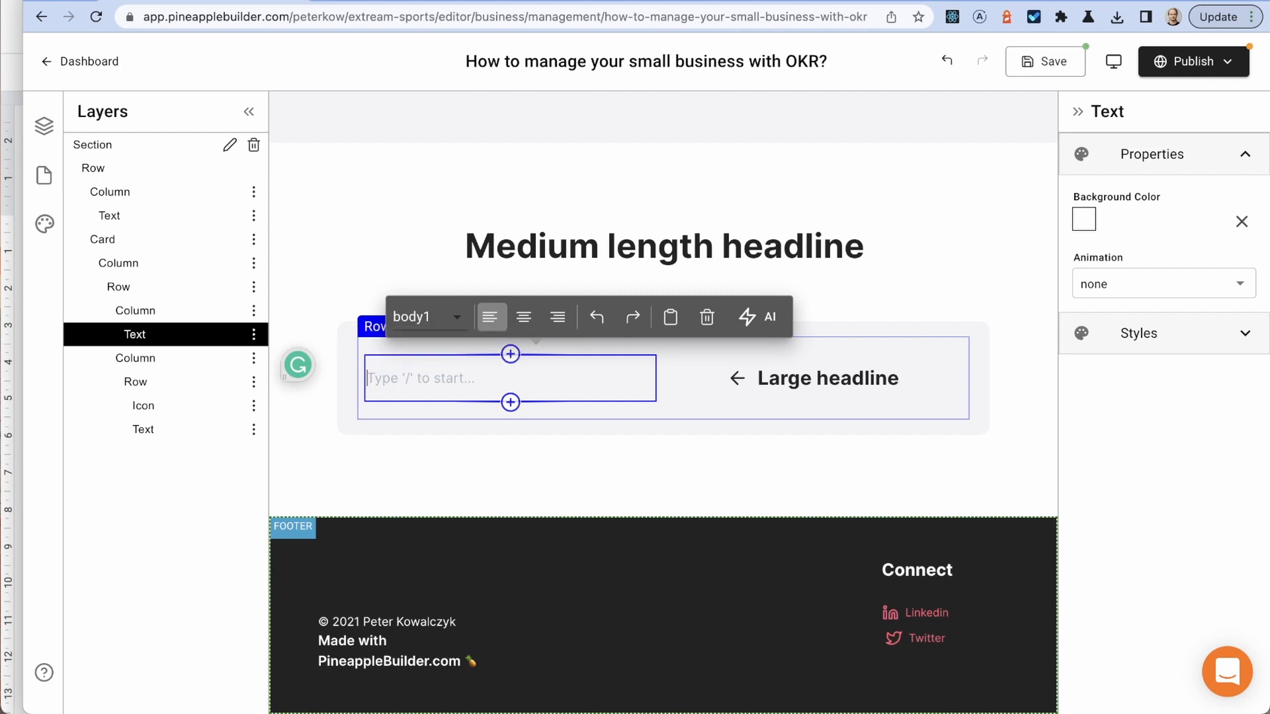
{"action": "type", "text": "/"}
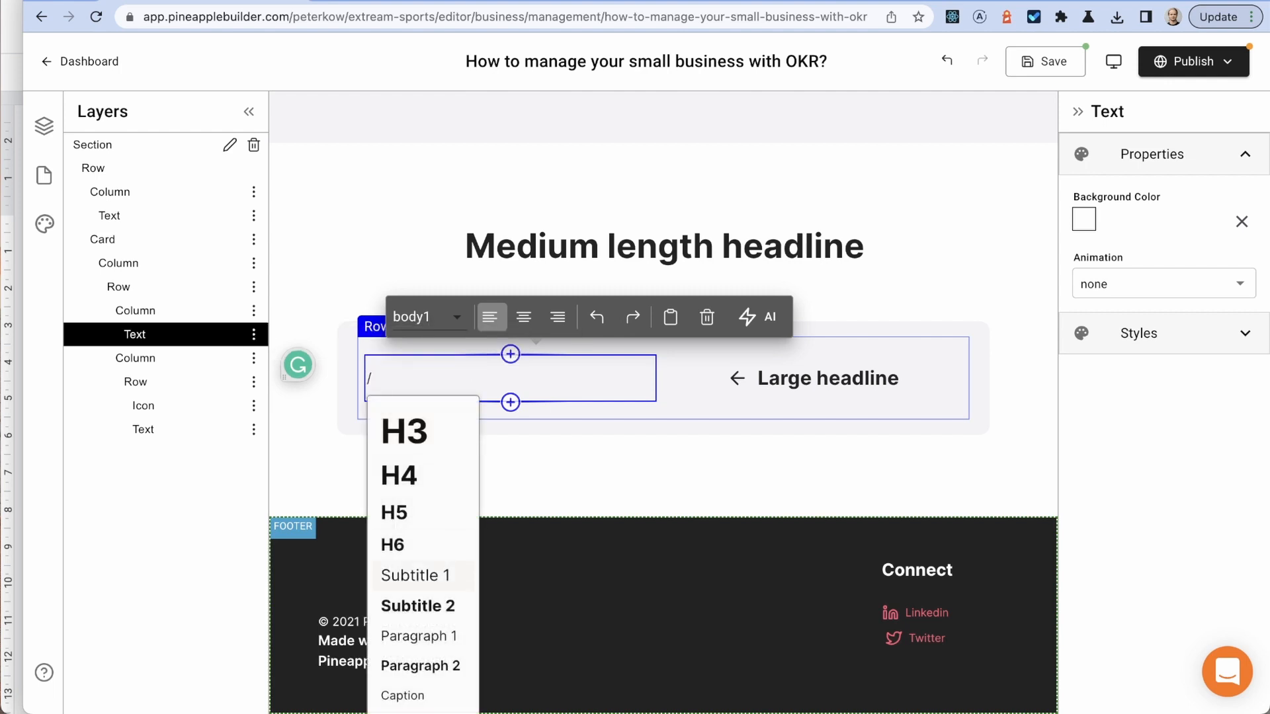
{"action": "key", "text": "BackSpace"}
{"action": "type", "text": "/"}
{"action": "key", "text": "BackSpace"}
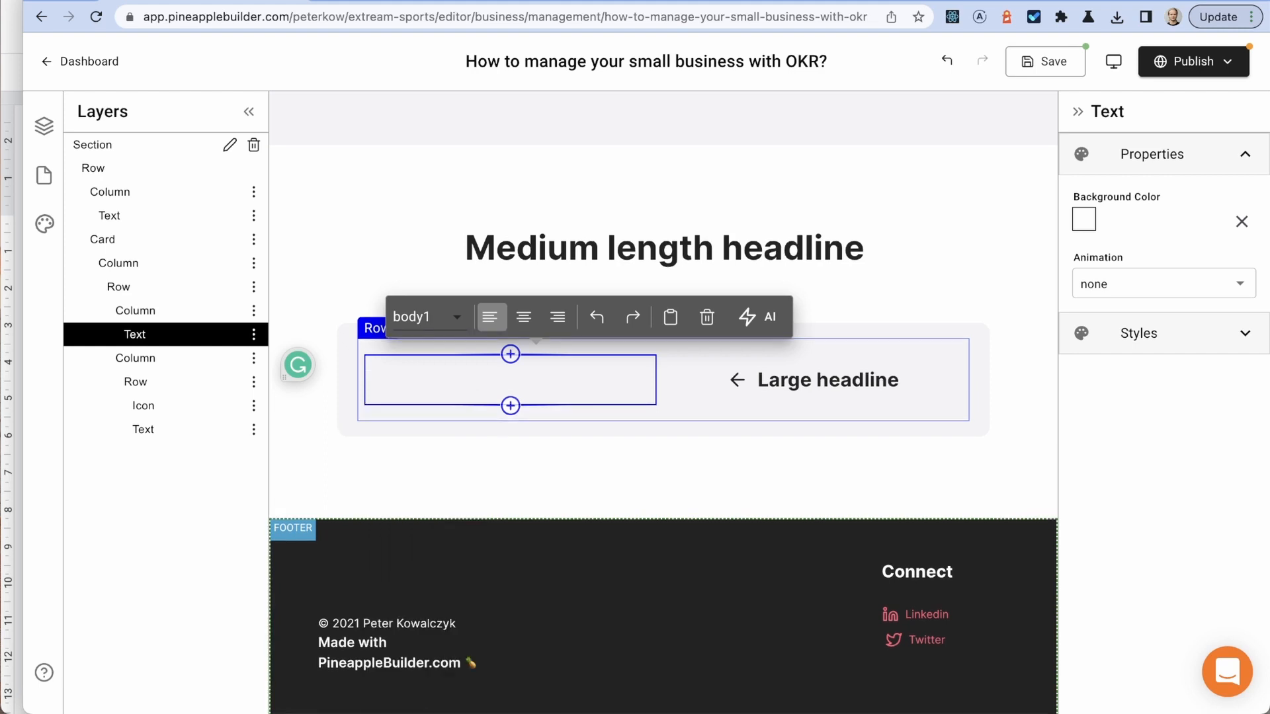
{"action": "type", "text": "Double our SEO"}
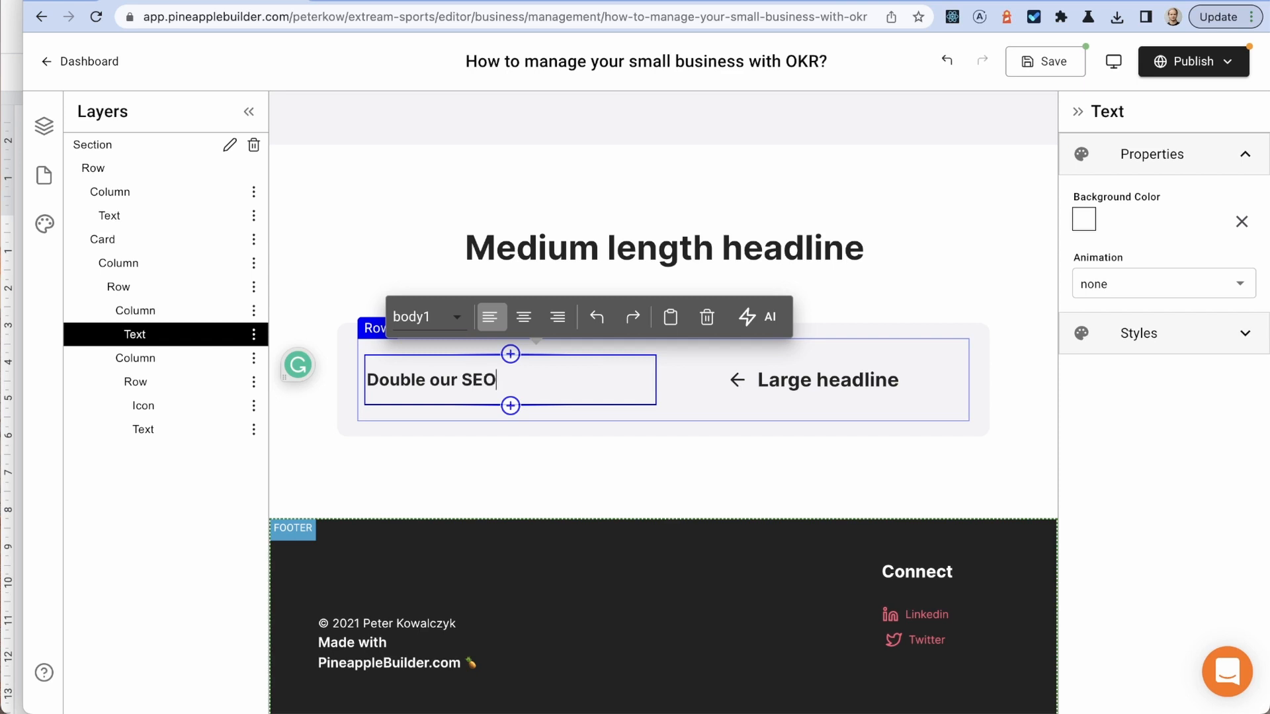
{"action": "type", "text": " tank"}
{"action": "key", "text": "BackSpace"}
{"action": "key", "text": "BackSpace"}
{"action": "type", "text": "ranking"}
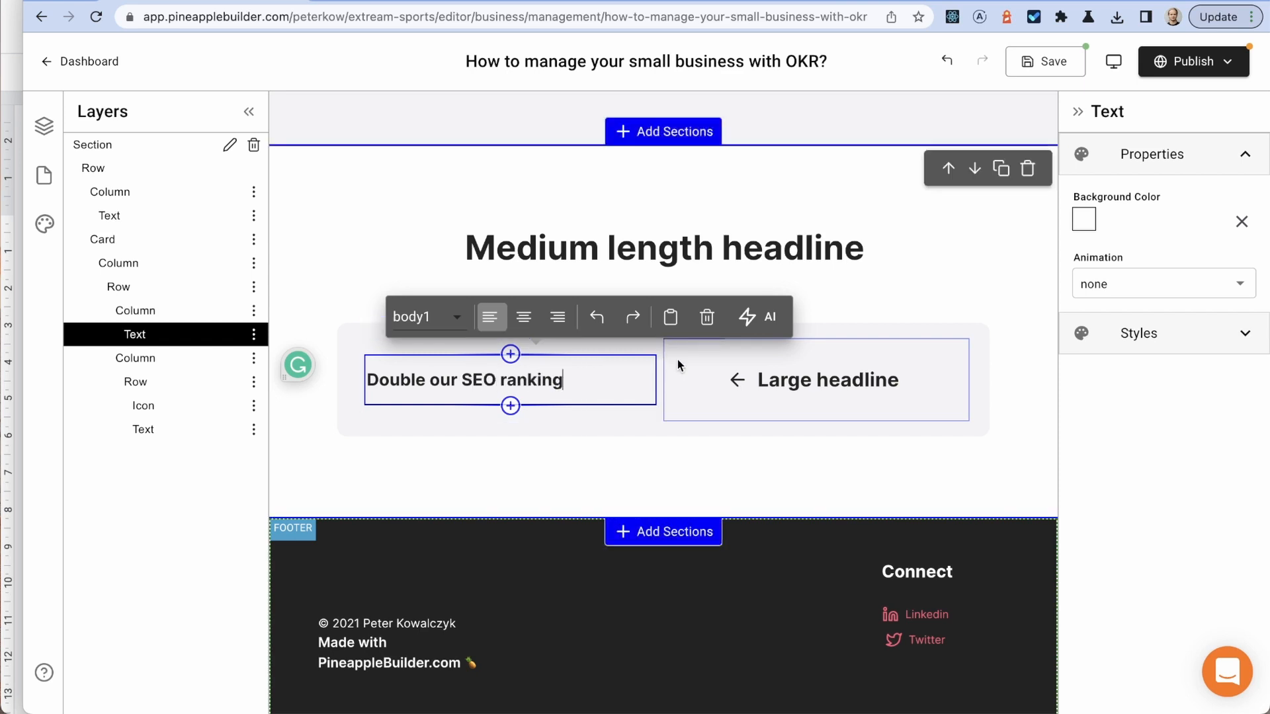
Step: Replace the card's "Large headline" text with "Shouldn't be measurable" and set its style to body1
{"action": "left_click", "coordinate": [779, 380]}
{"action": "left_click", "coordinate": [774, 379]}
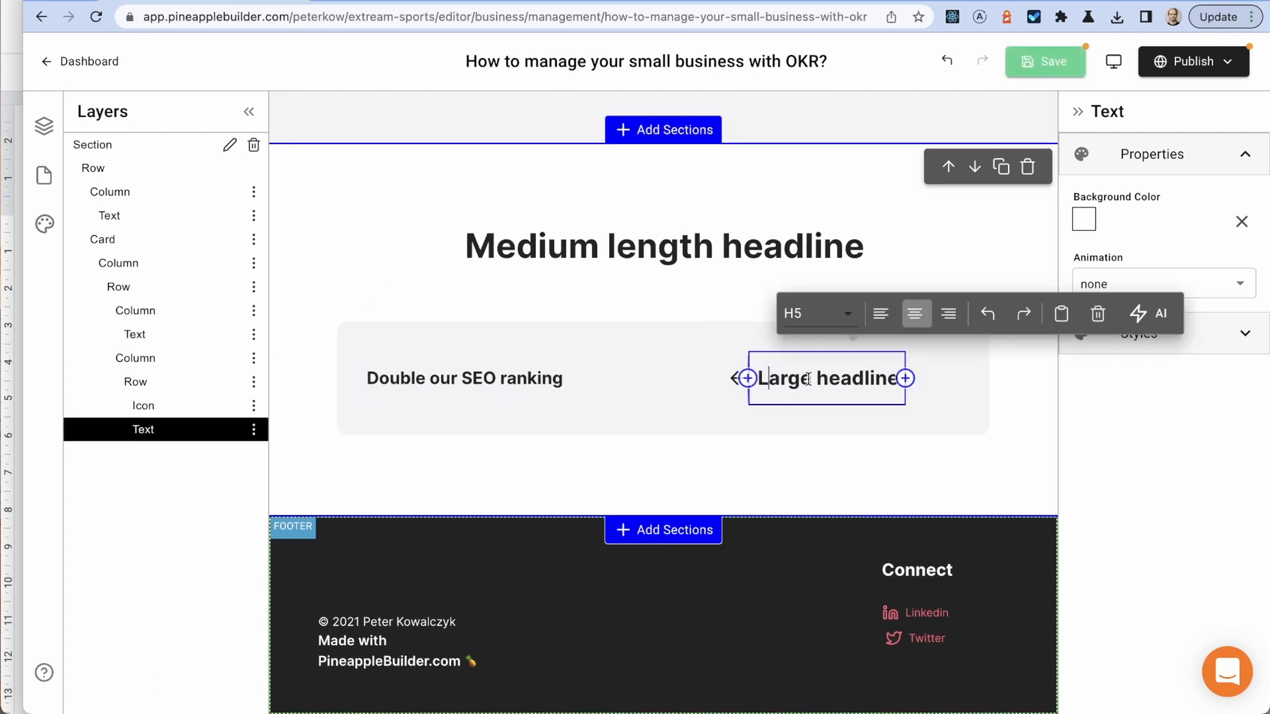
{"action": "left_click_drag", "start_coordinate": [758, 378], "coordinate": [932, 378]}
{"action": "type", "text": "L"}
{"action": "key", "text": "BackSpace"}
{"action": "type", "text": "Shouldn't"}
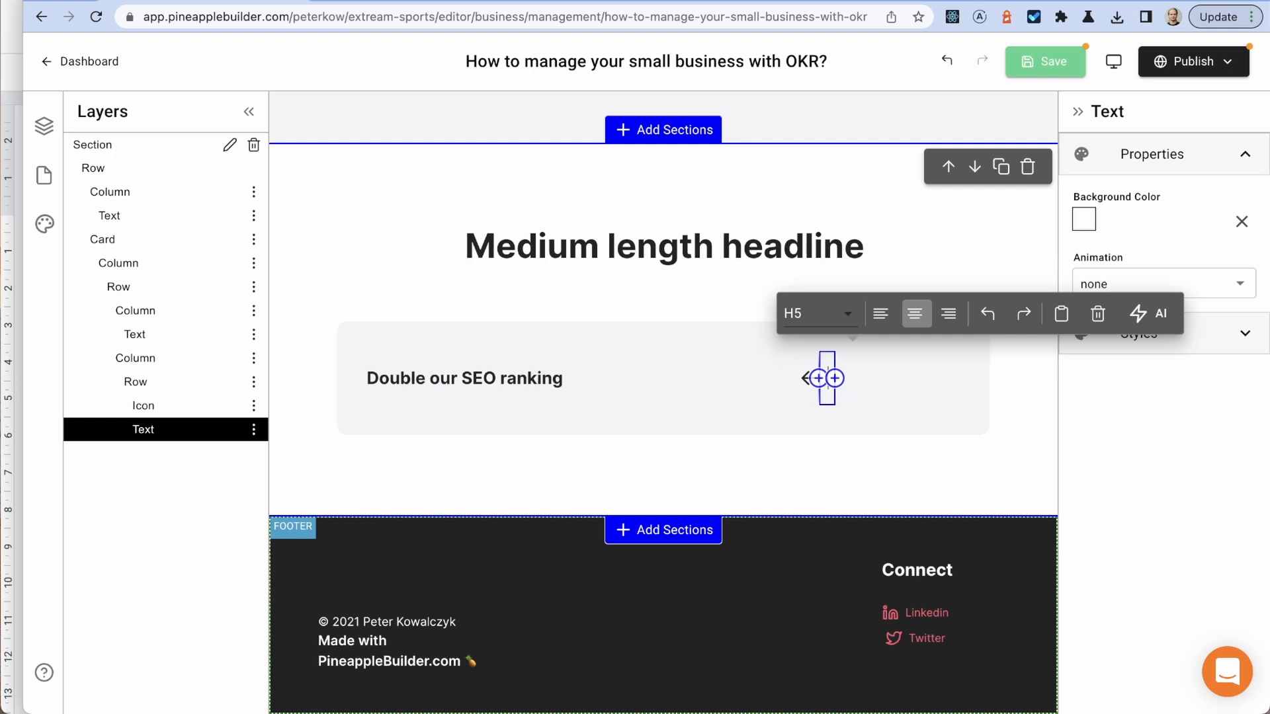
{"action": "type", "text": " be"}
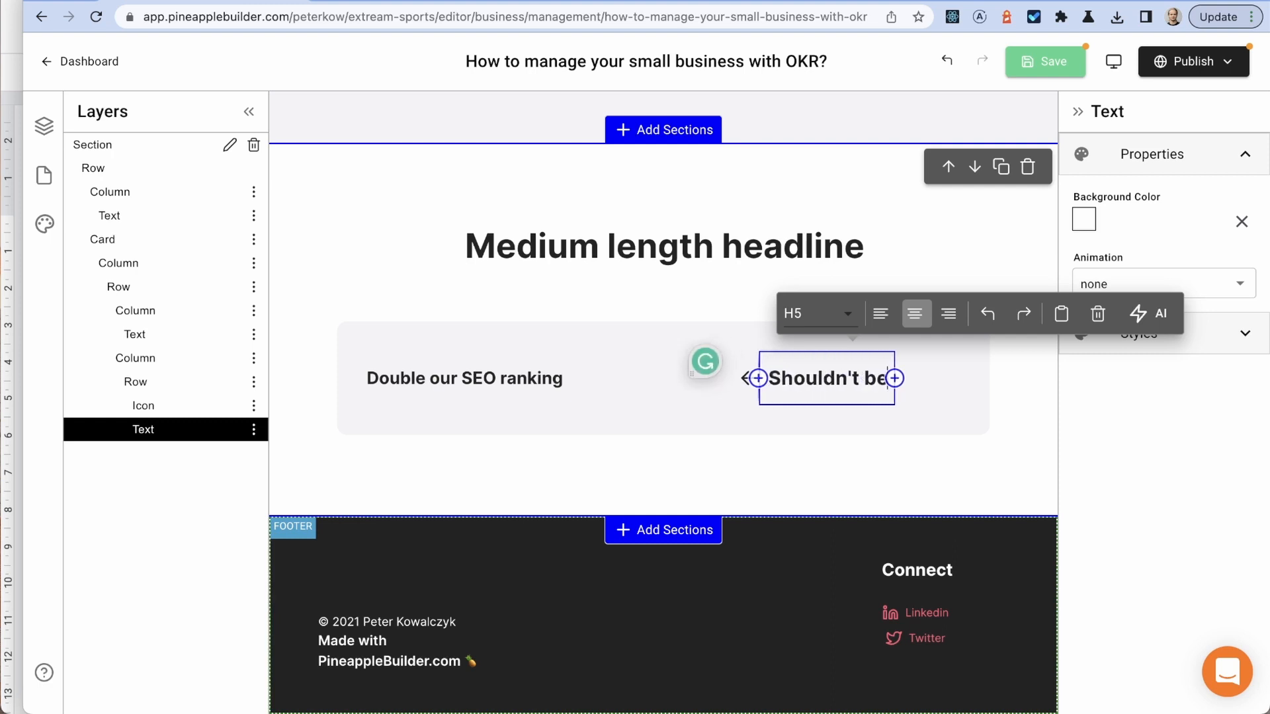
{"action": "type", "text": " measurable"}
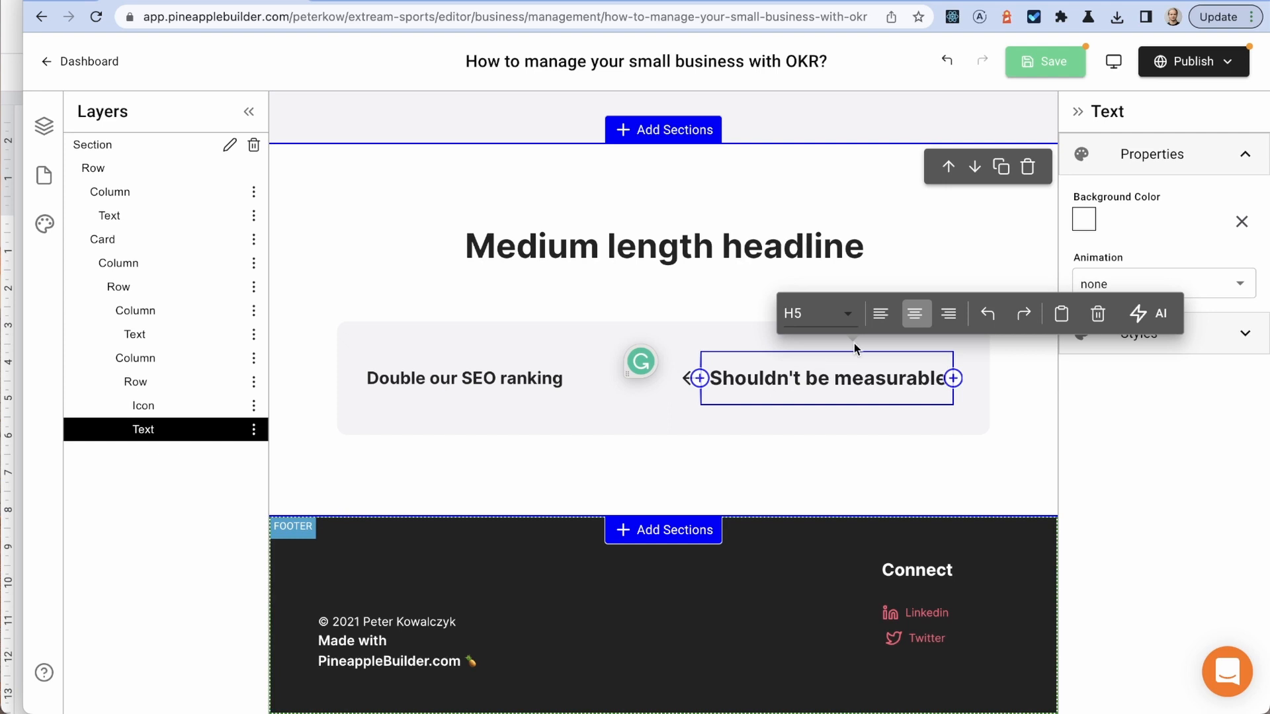
{"action": "left_click", "coordinate": [834, 315]}
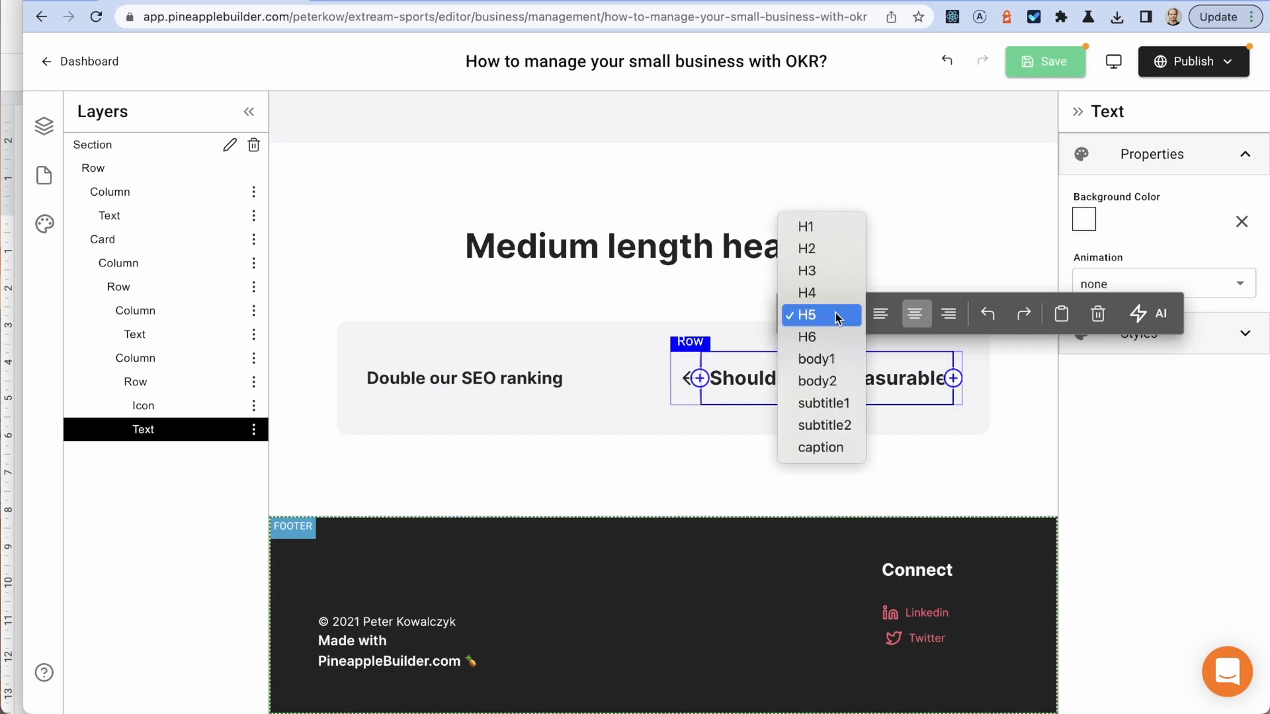
{"action": "left_click", "coordinate": [818, 359]}
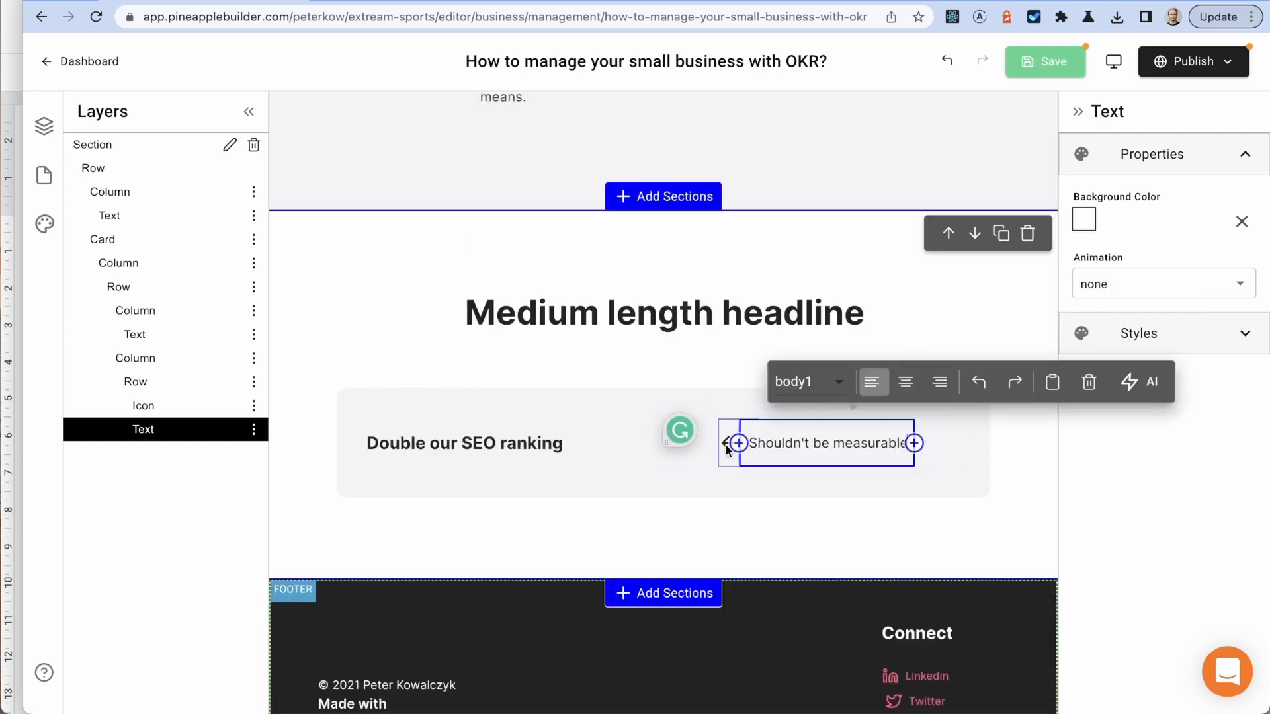
Step: Change the left arrow icon beside "Shouldn't be measurable" to AlertTriangle
{"action": "left_click", "coordinate": [728, 471]}
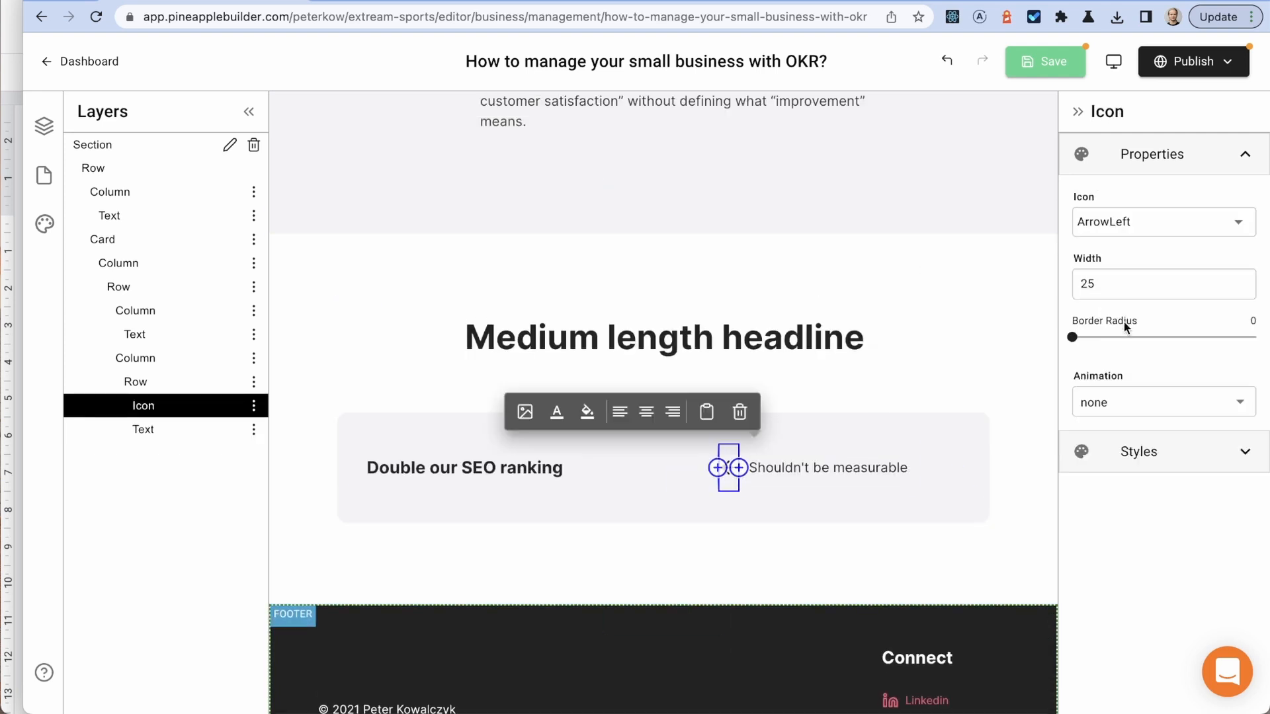
{"action": "left_click", "coordinate": [1129, 223]}
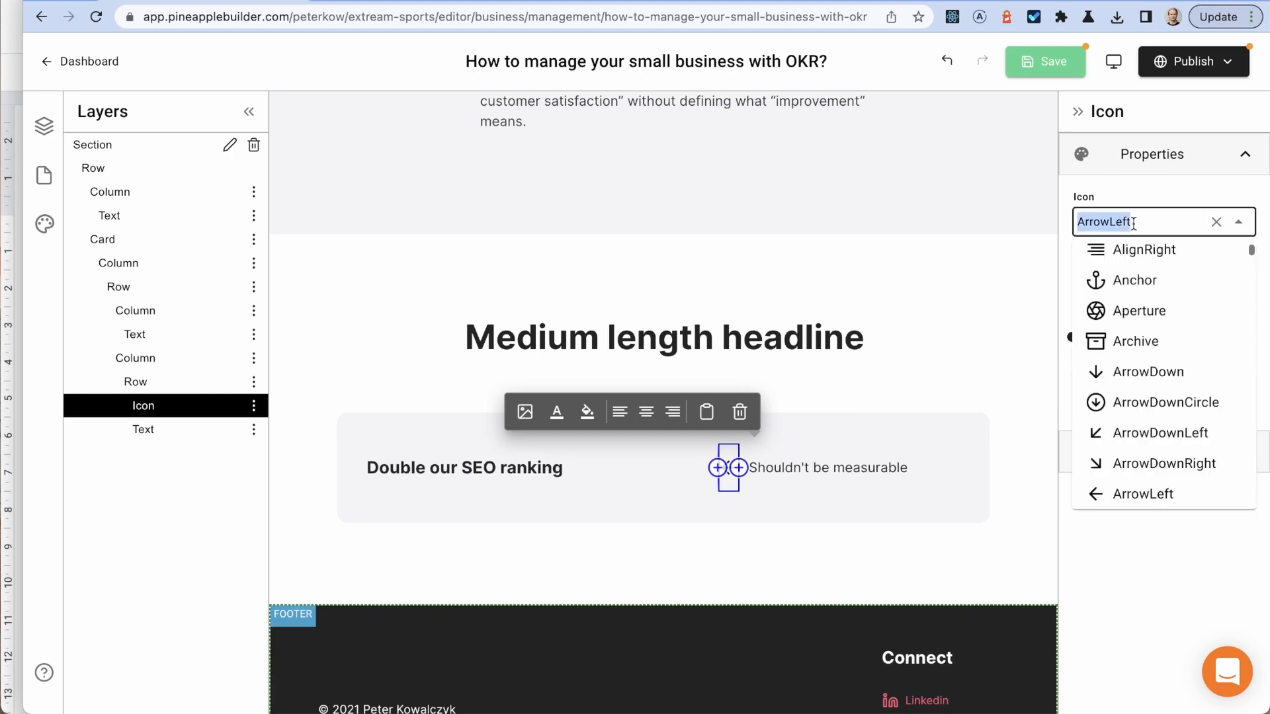
{"action": "type", "text": "sto"}
{"action": "key", "text": "BackSpace"}
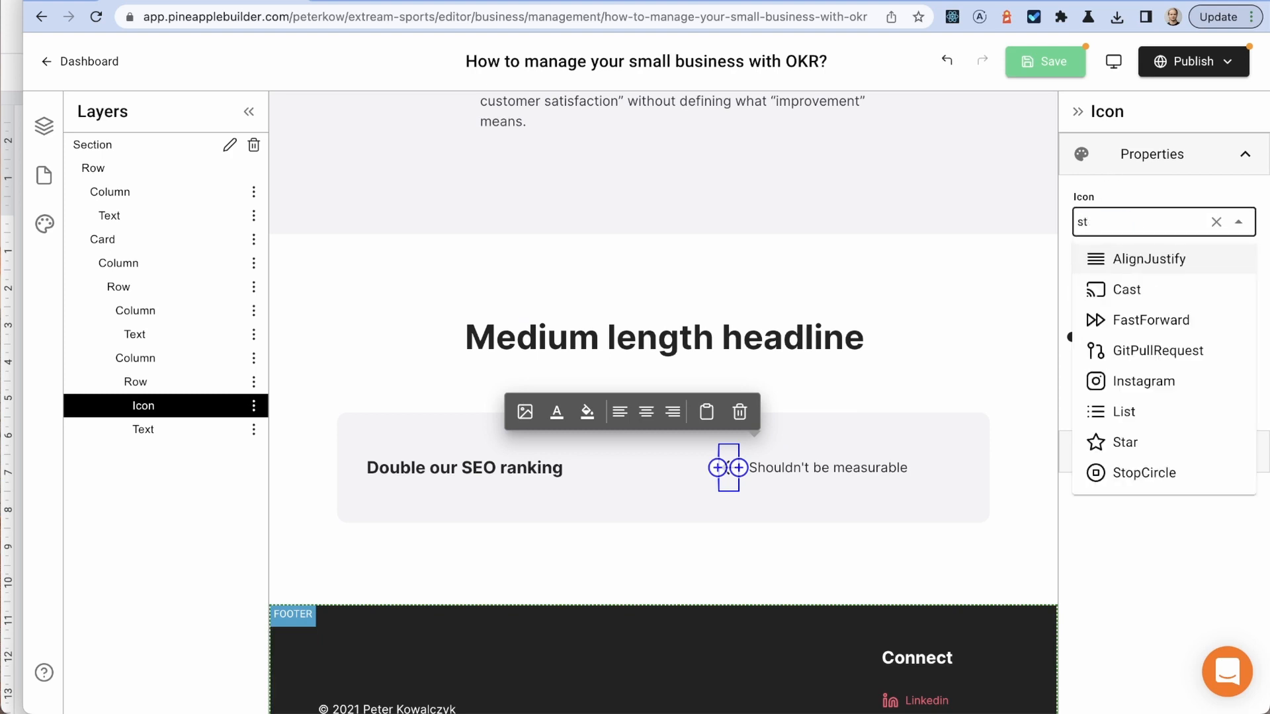
{"action": "key", "text": "BackSpace"}
{"action": "key", "text": "BackSpace"}
{"action": "key", "text": "Escape"}
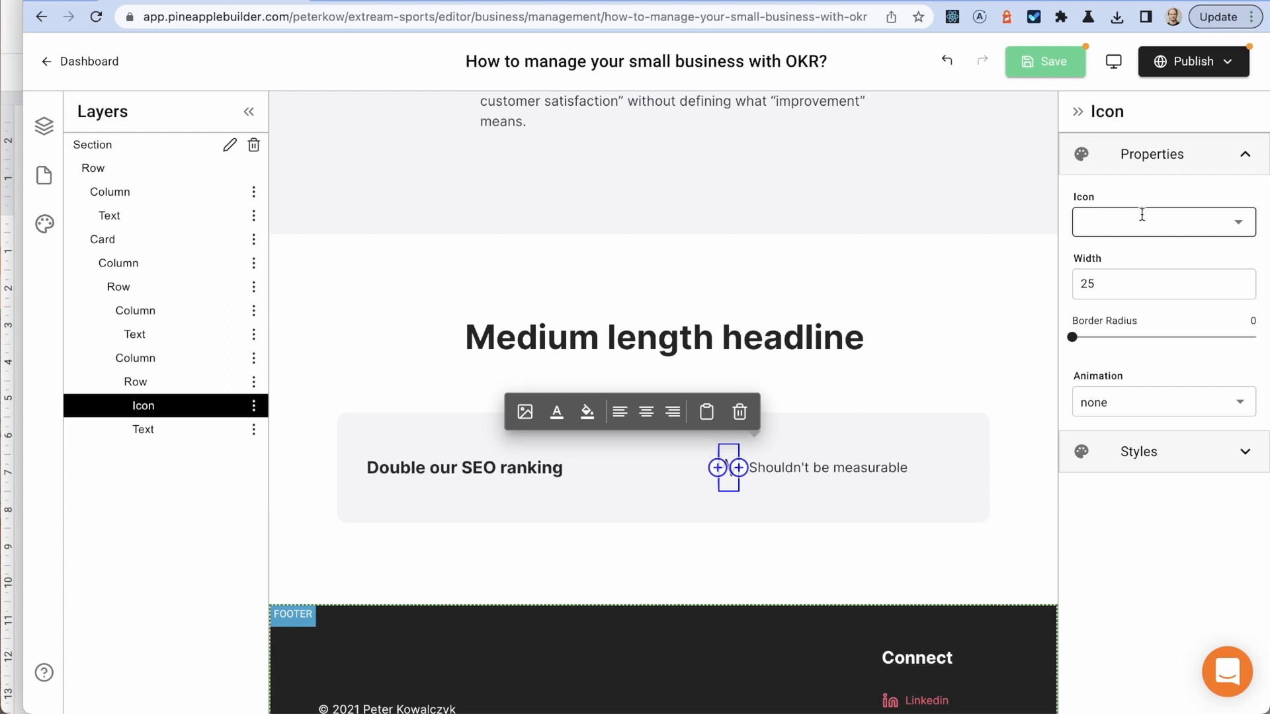
{"action": "type", "text": "wa"}
{"action": "key", "text": "BackSpace"}
{"action": "key", "text": "BackSpace"}
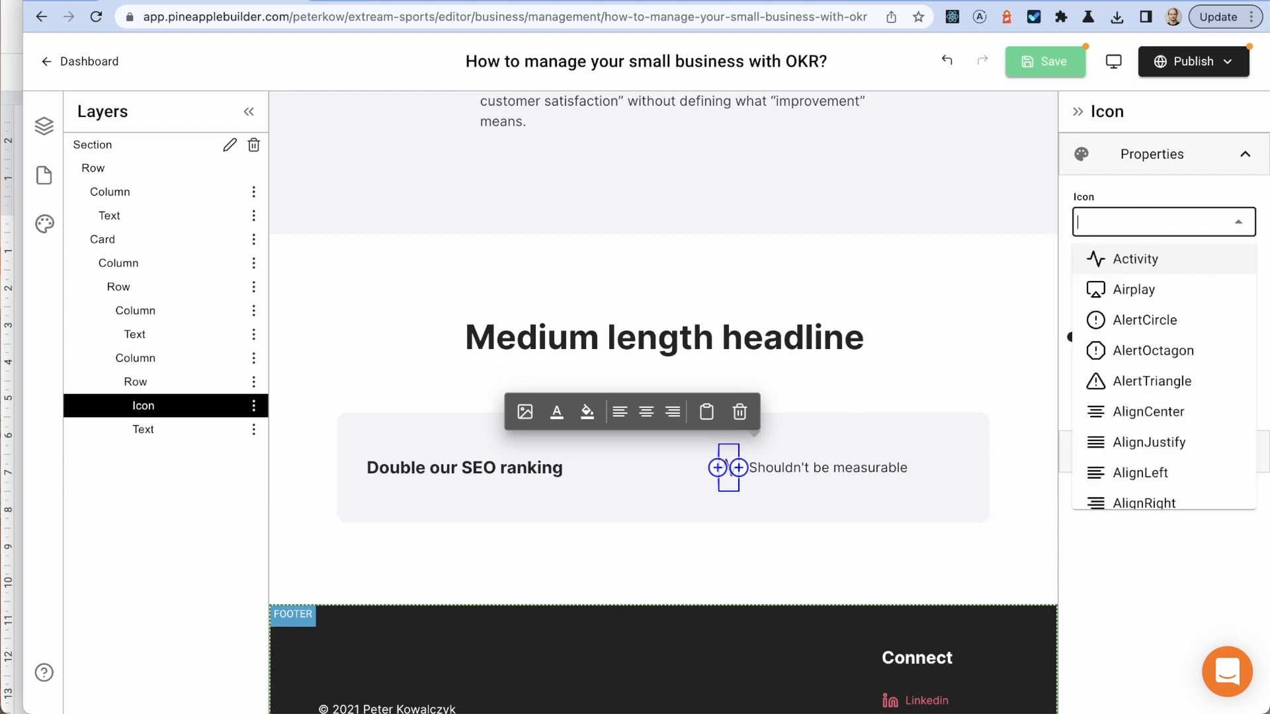
{"action": "type", "text": "e"}
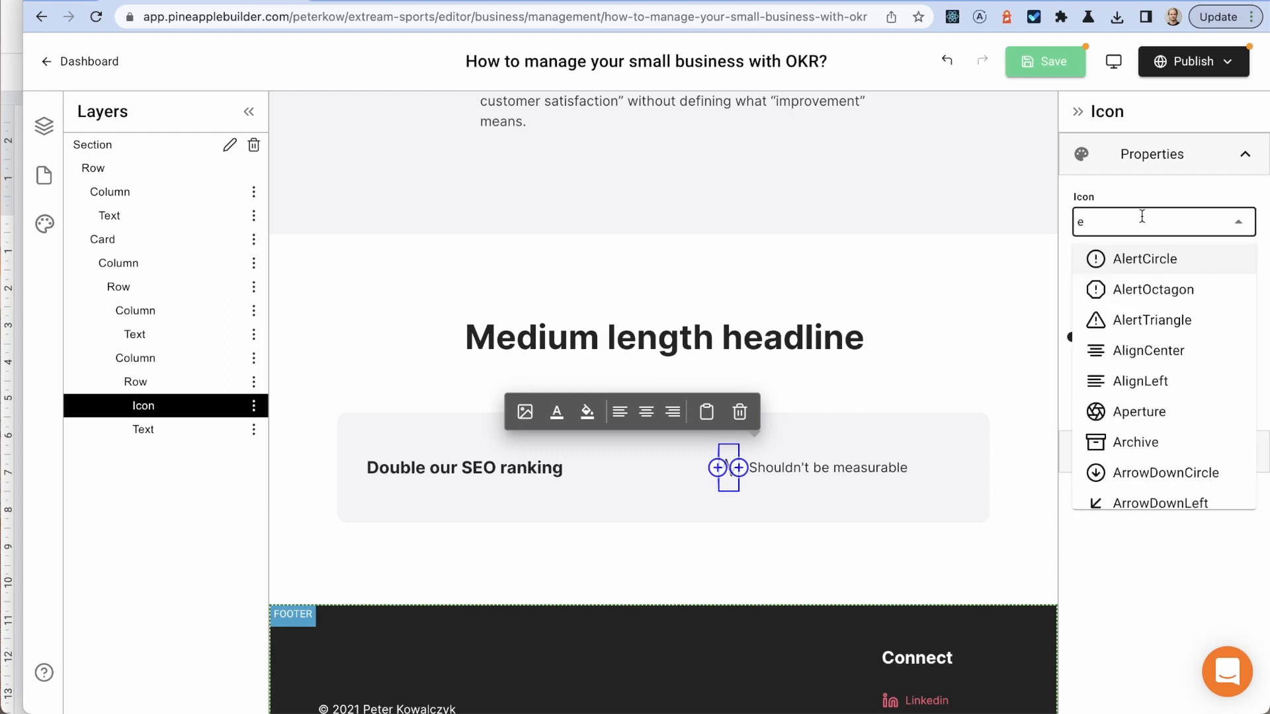
{"action": "left_click", "coordinate": [1169, 323]}
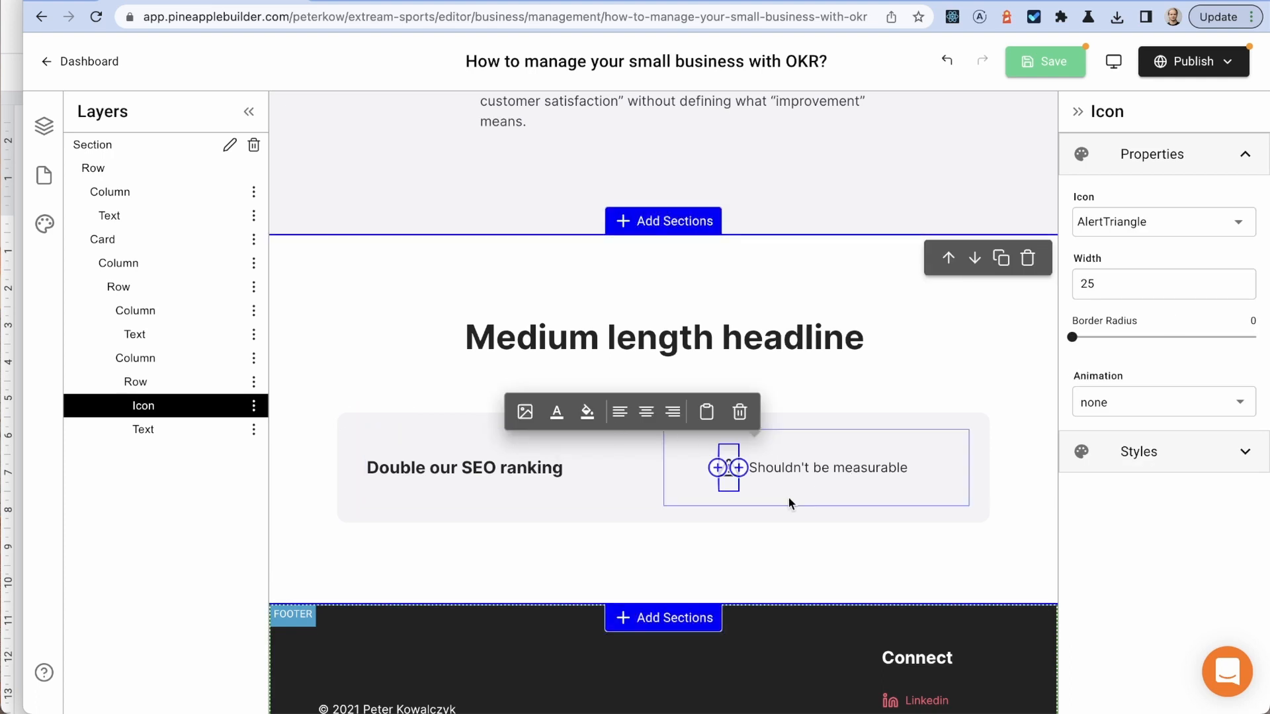
Step: Justify the inner row holding the alert icon and its text to the left
{"action": "left_click", "coordinate": [165, 390]}
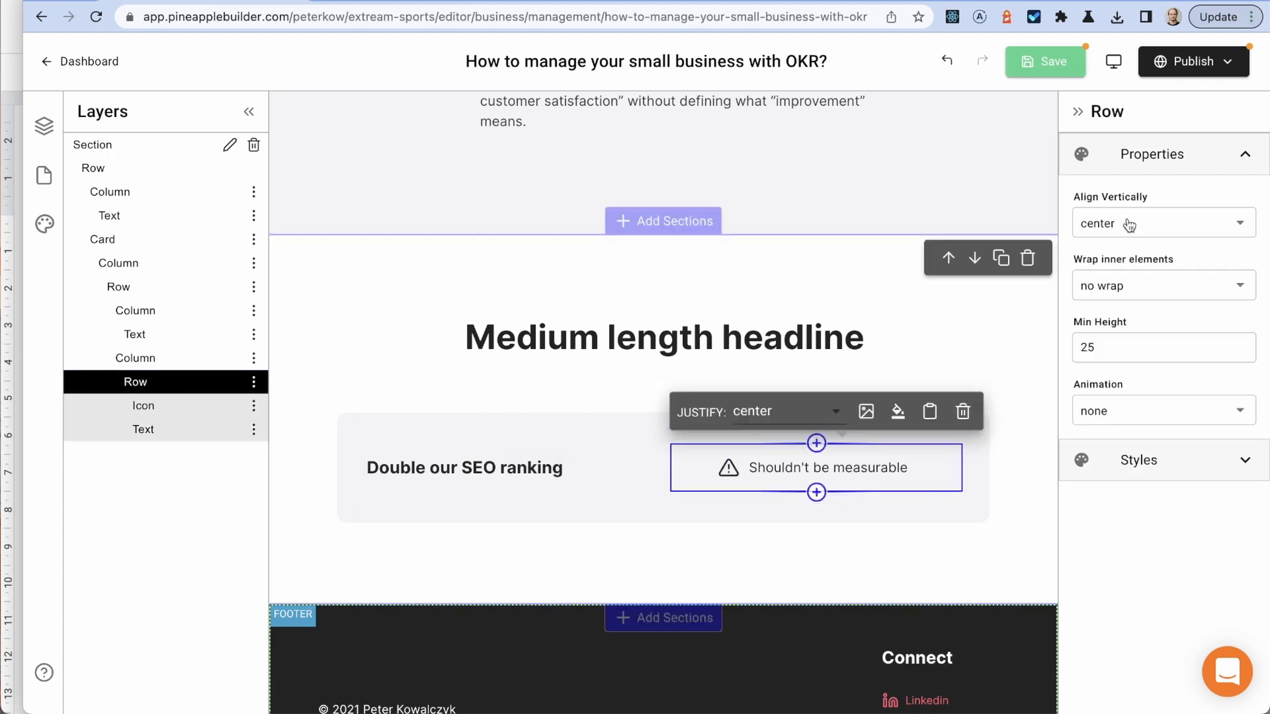
{"action": "left_click", "coordinate": [1160, 225]}
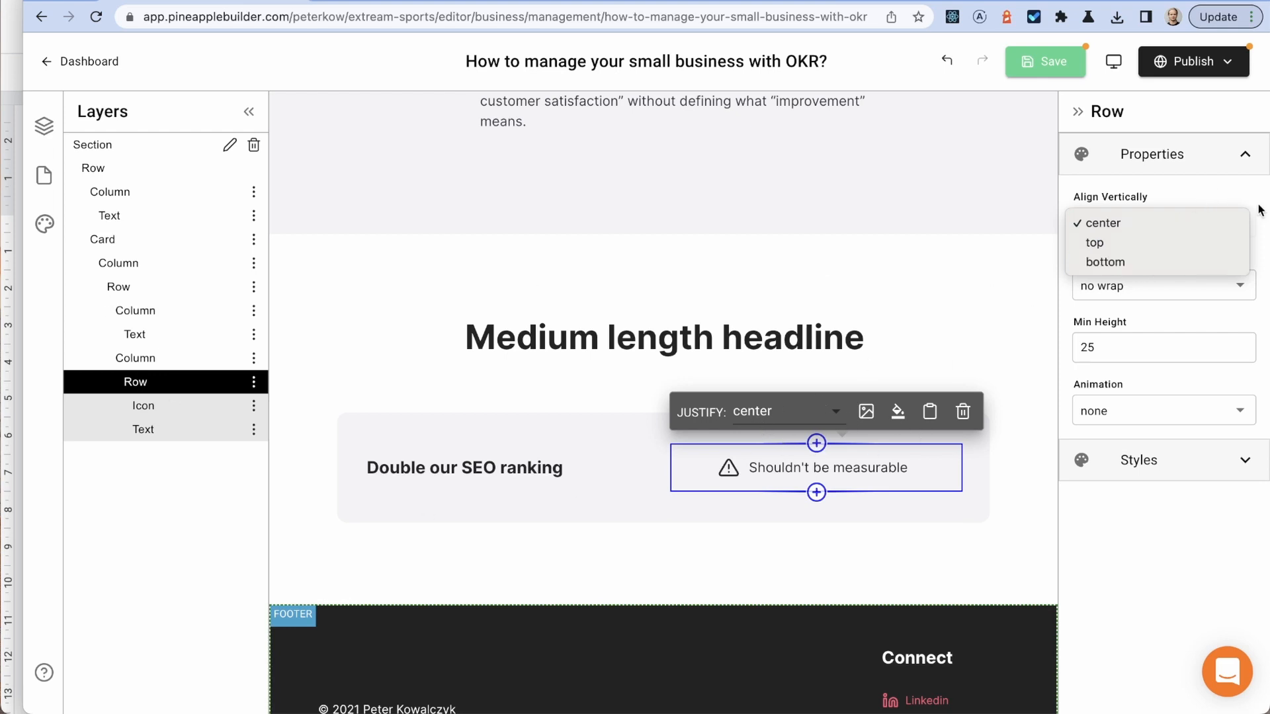
{"action": "left_click", "coordinate": [783, 415]}
{"action": "left_click", "coordinate": [783, 415]}
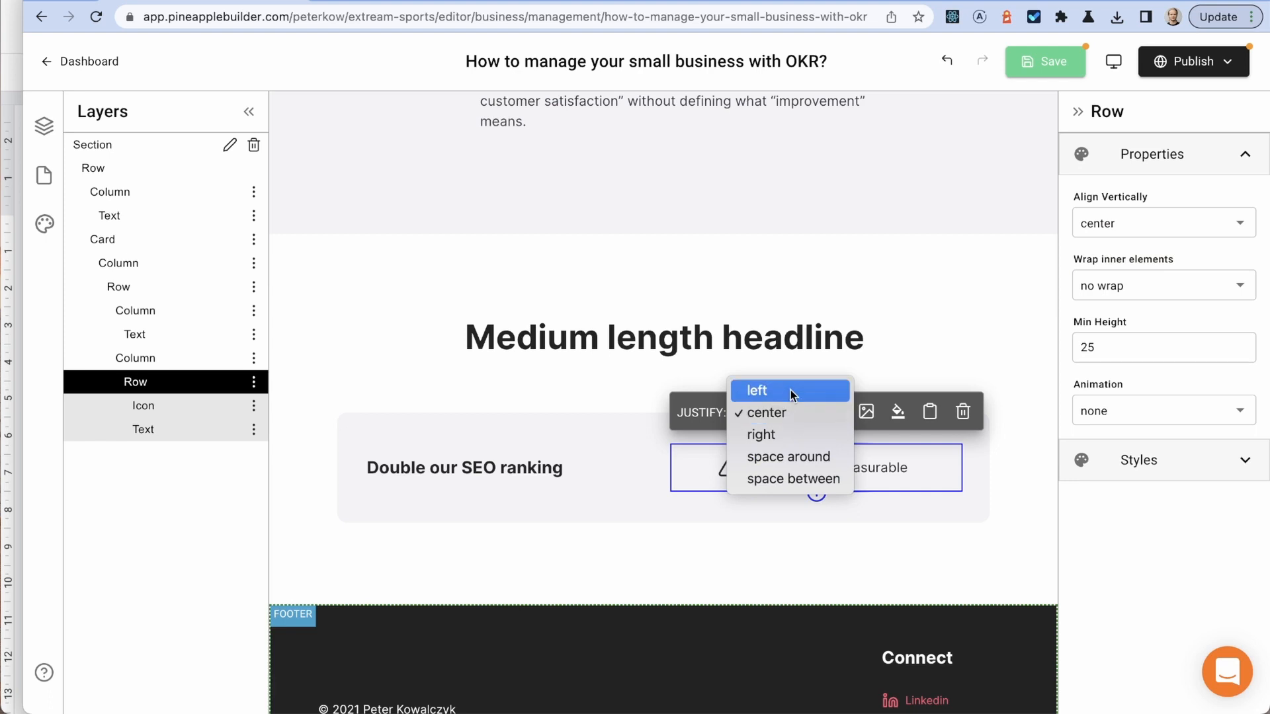
{"action": "left_click", "coordinate": [791, 390]}
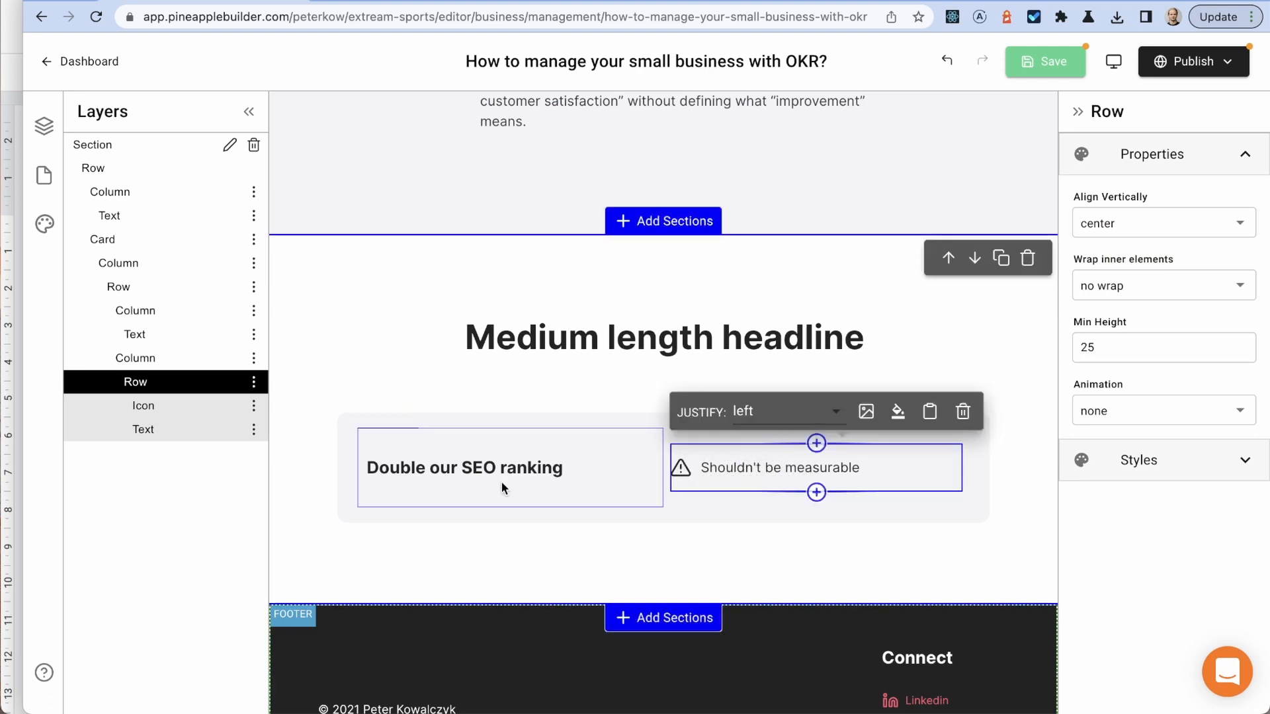
{"action": "left_click", "coordinate": [406, 463]}
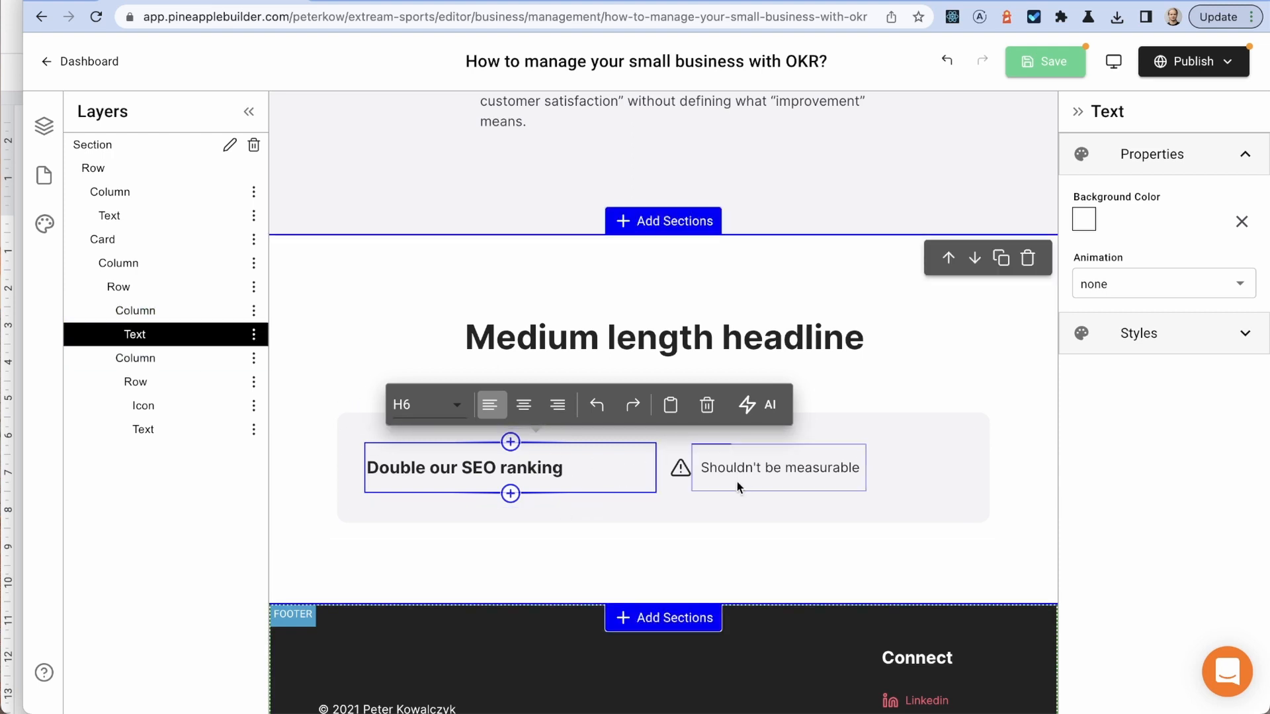
Step: Color the whole "Shouldn't be measurable" text red
{"action": "left_click", "coordinate": [754, 466]}
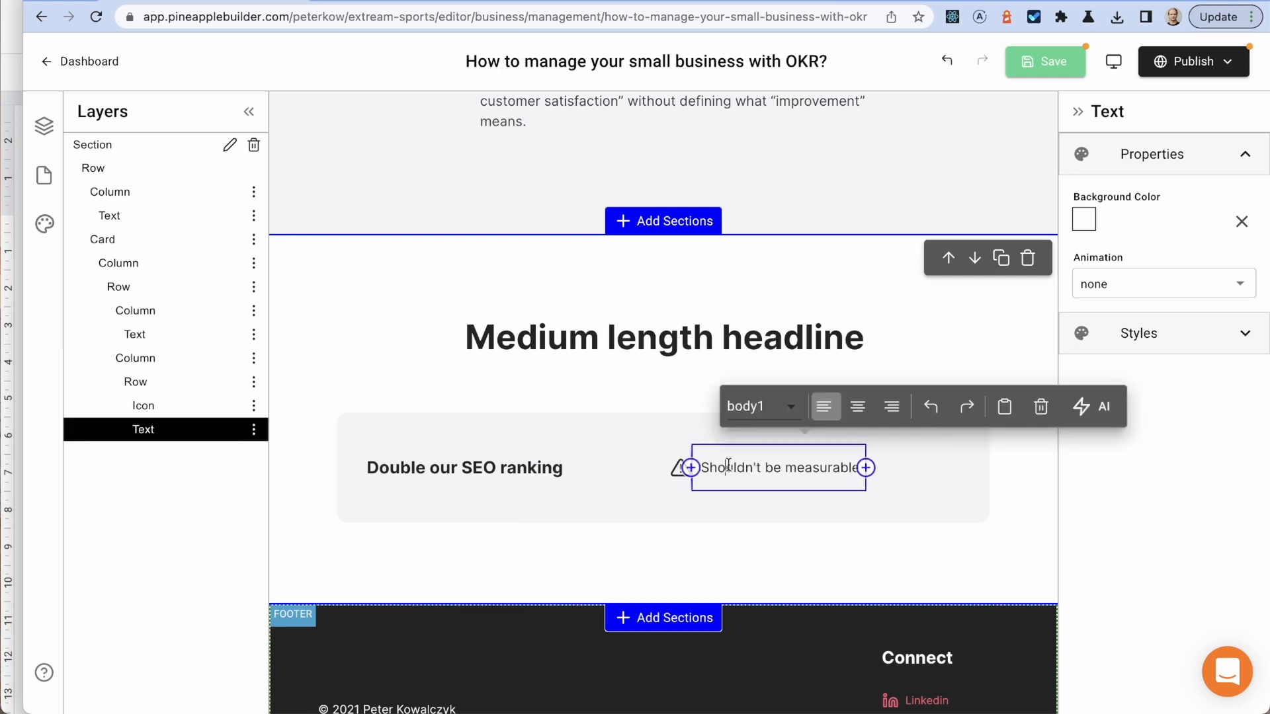
{"action": "triple_click", "coordinate": [728, 466]}
{"action": "left_click", "coordinate": [858, 433]}
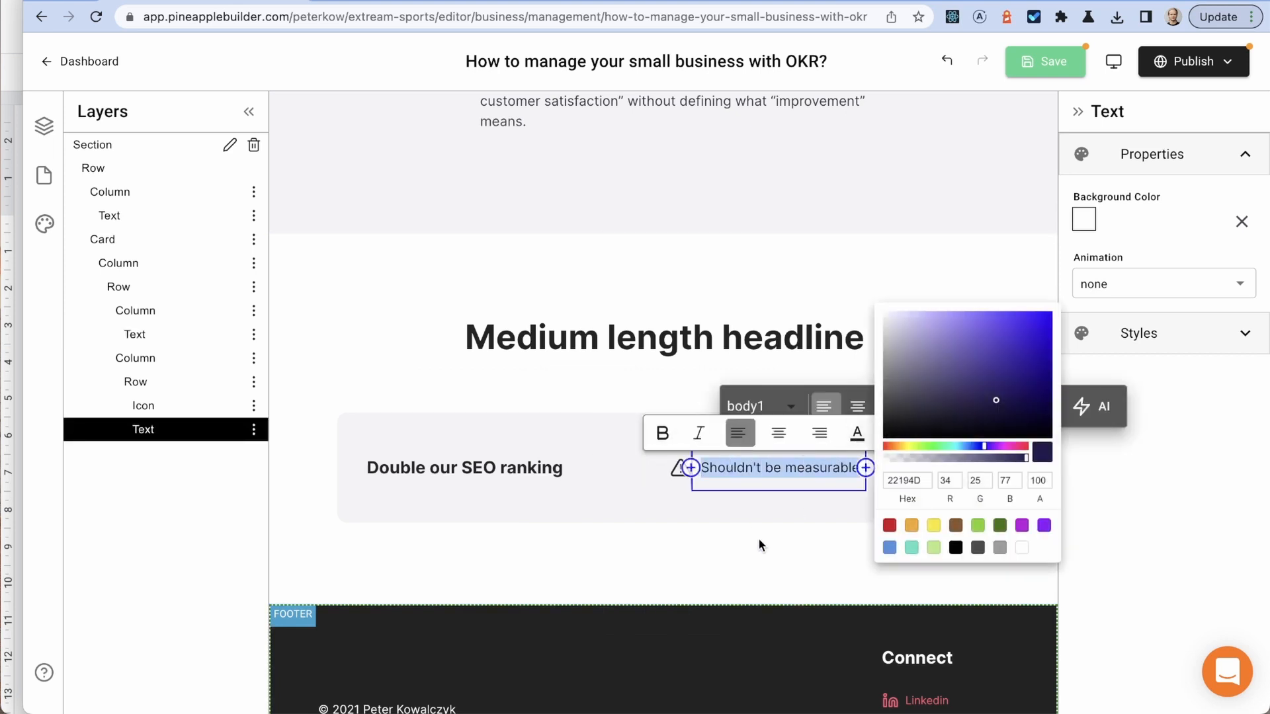
{"action": "left_click", "coordinate": [889, 525]}
Step: Color the alert triangle icon red to match the text beside it
{"action": "left_click", "coordinate": [673, 470]}
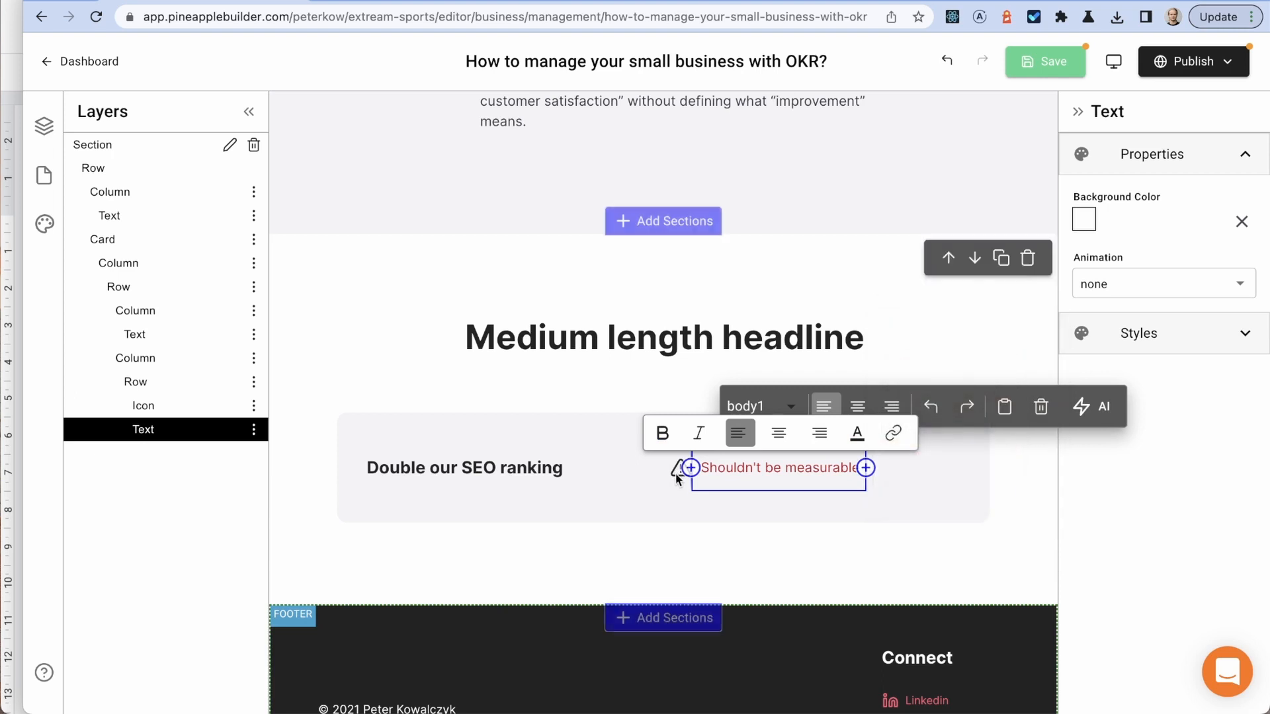
{"action": "left_click", "coordinate": [678, 473]}
{"action": "left_click", "coordinate": [682, 474]}
{"action": "left_click", "coordinate": [681, 473]}
{"action": "left_click", "coordinate": [681, 474]}
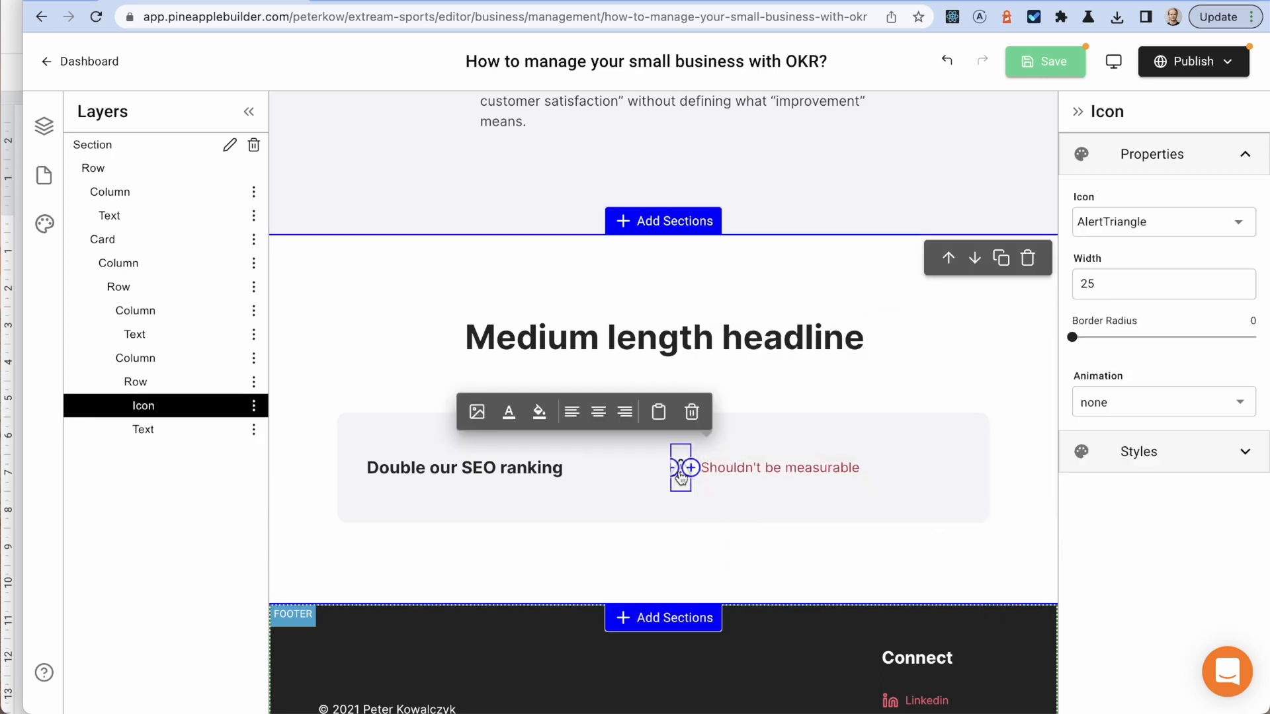
{"action": "left_click", "coordinate": [509, 412]}
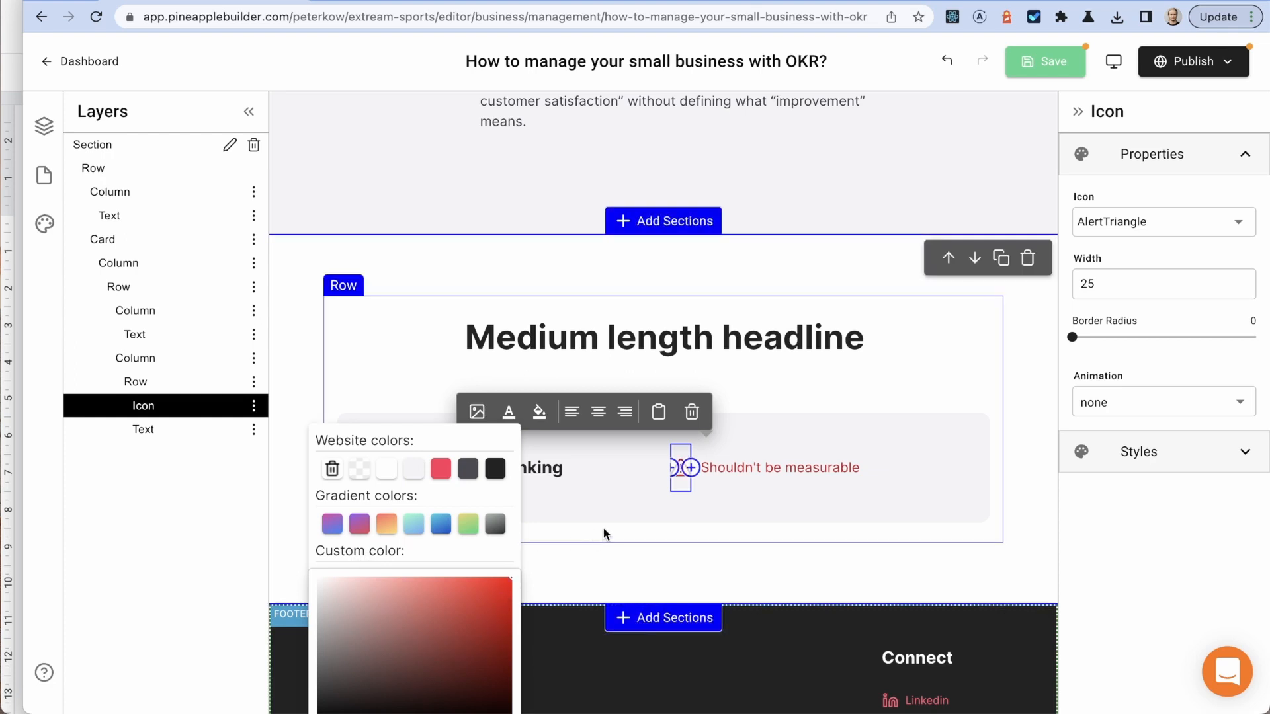
{"action": "scroll", "coordinate": [814, 437], "scroll_direction": "down", "scroll_amount": 1}
{"action": "left_click", "coordinate": [898, 357]}
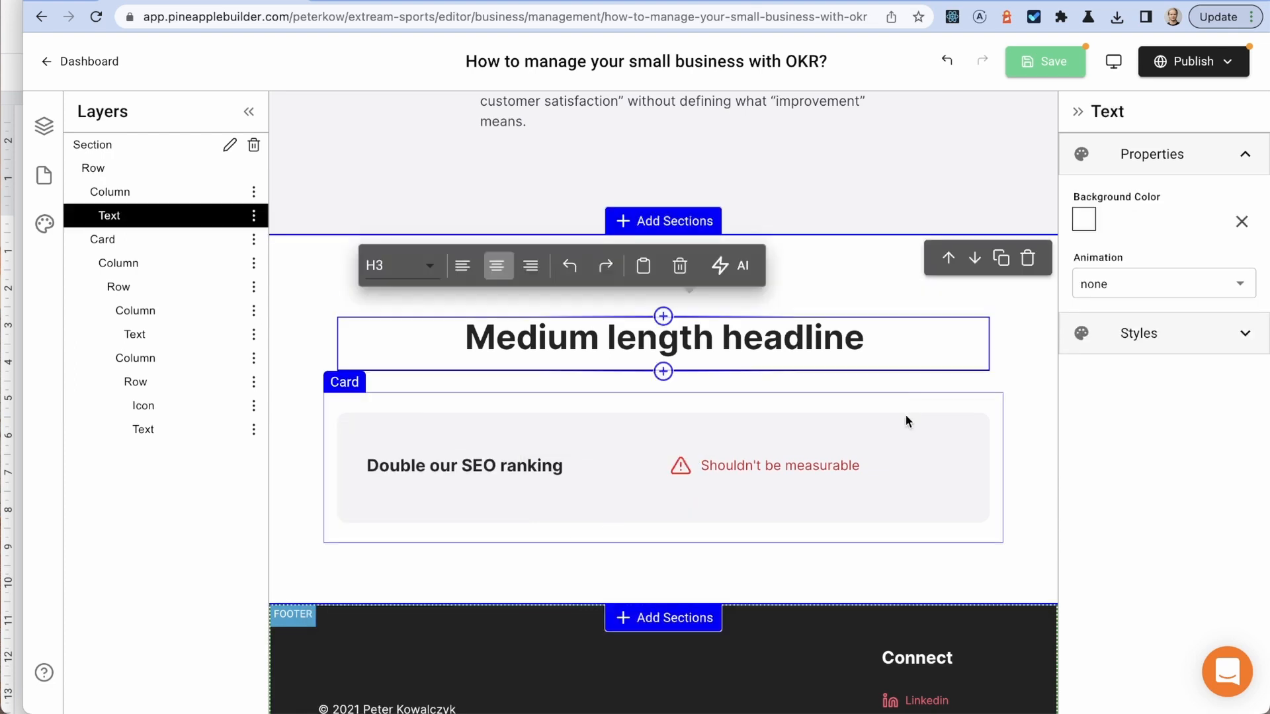
Step: Duplicate the card's row containing "Double our SEO ranking" and its warning
{"action": "scroll", "coordinate": [907, 420], "scroll_direction": "down", "scroll_amount": 2}
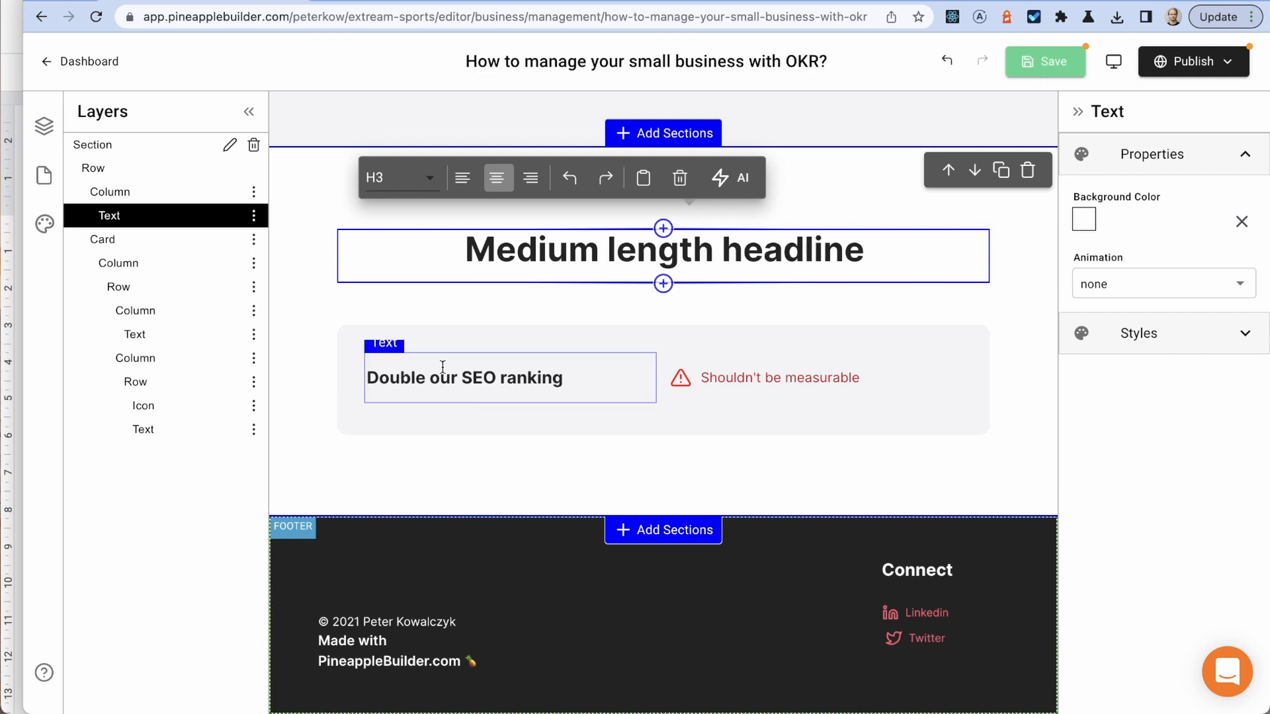
{"action": "left_click", "coordinate": [481, 363]}
{"action": "left_click", "coordinate": [126, 288]}
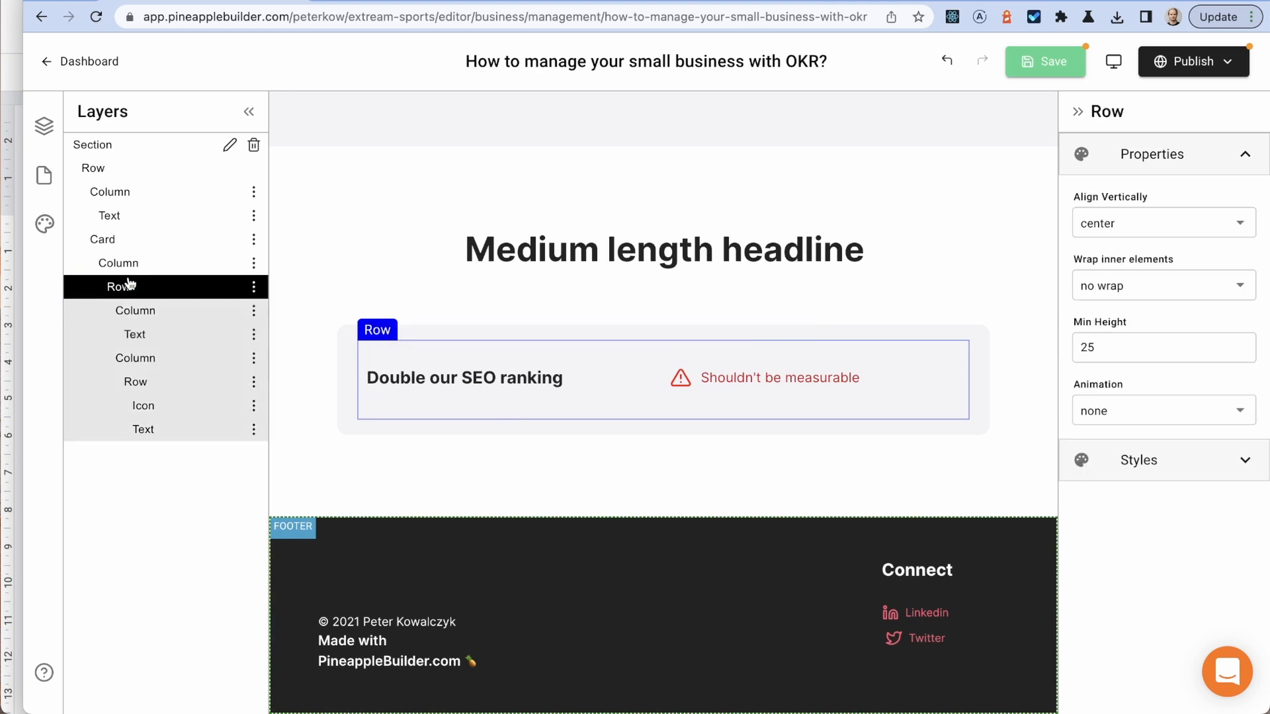
{"action": "left_click", "coordinate": [252, 289]}
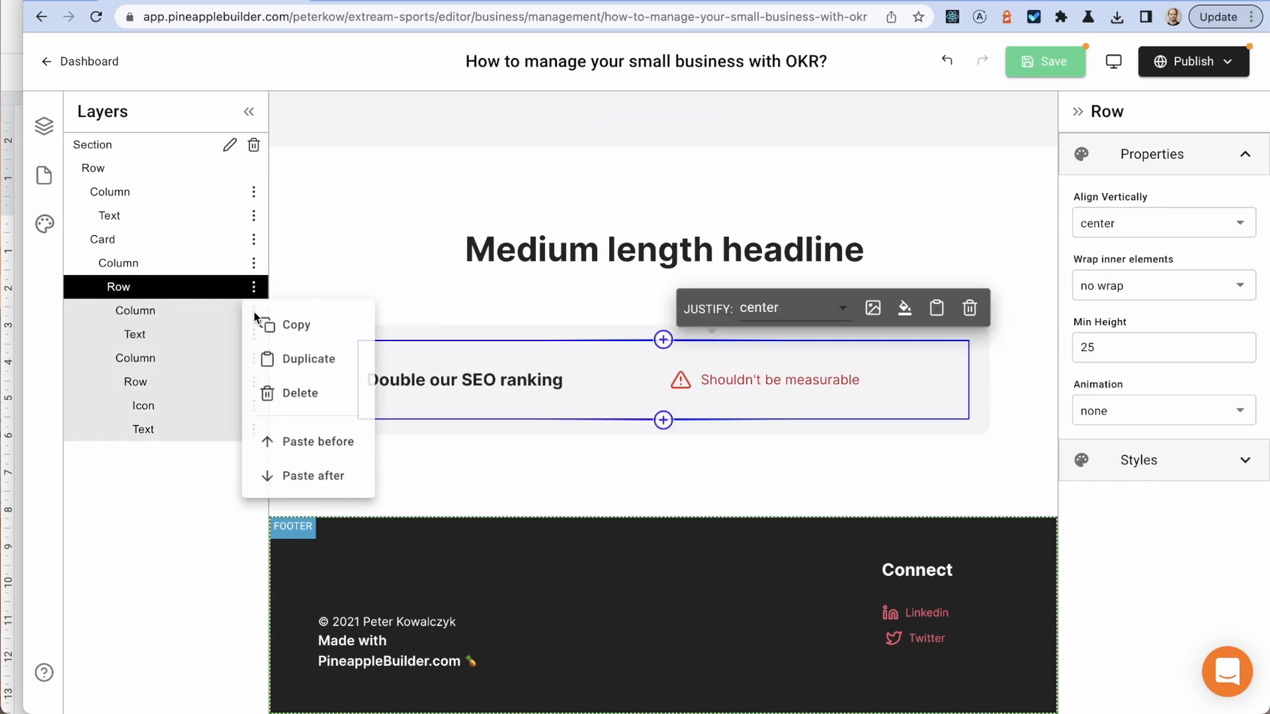
{"action": "left_click", "coordinate": [309, 359]}
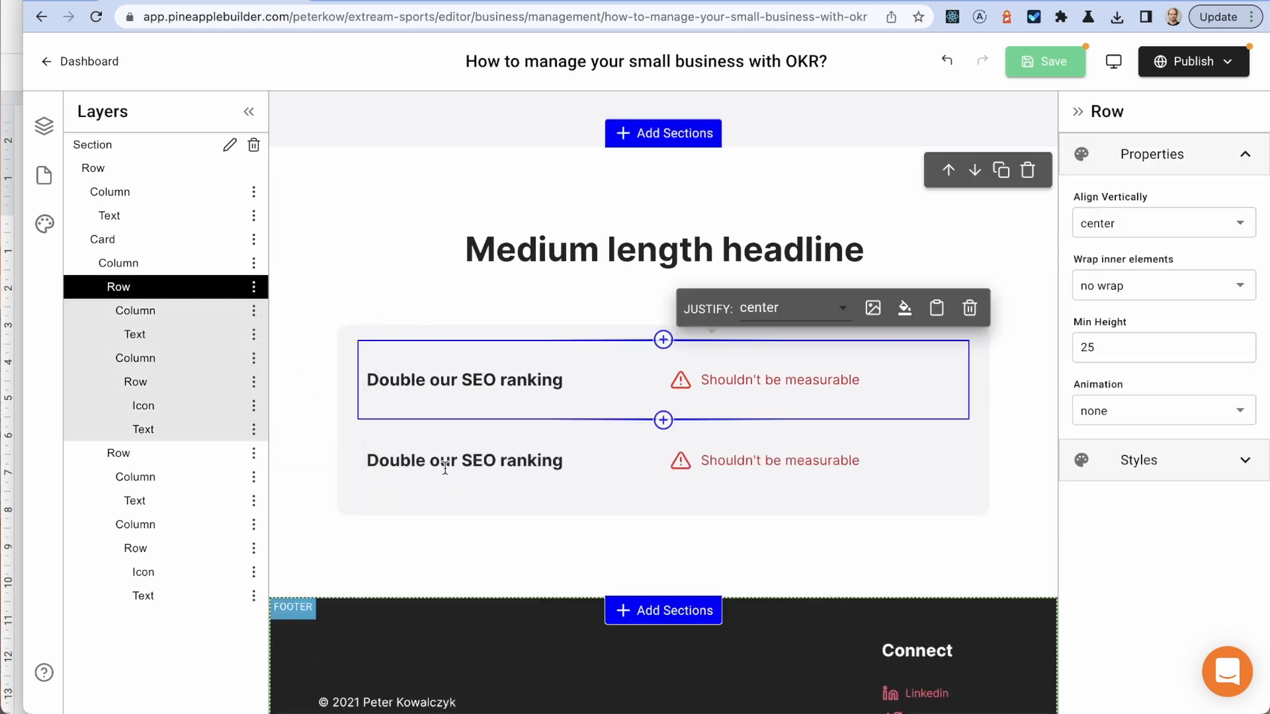
Step: Set the "Double our SEO ranking" text in the card's second row to the body1 style
{"action": "left_click", "coordinate": [452, 468]}
{"action": "left_click", "coordinate": [418, 398]}
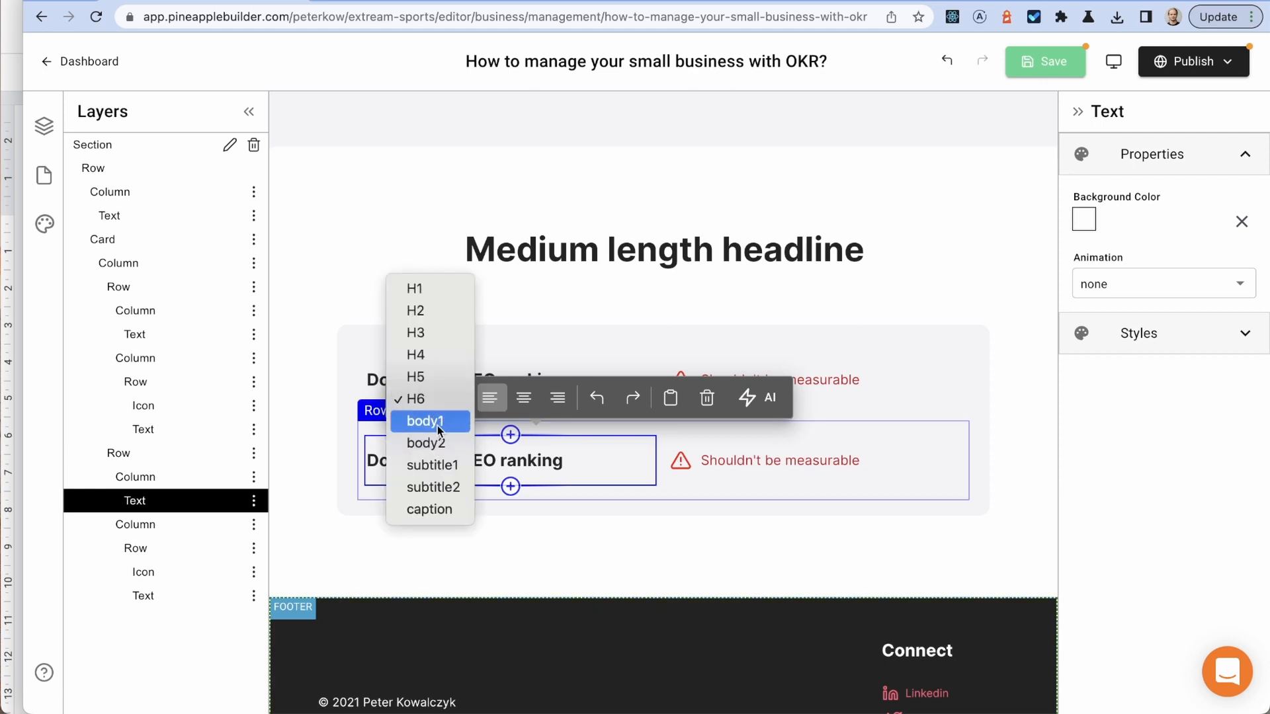
{"action": "left_click", "coordinate": [438, 419]}
Step: Replace the second row's objective text with "Create a lot of new blog posts"
{"action": "left_click", "coordinate": [471, 521]}
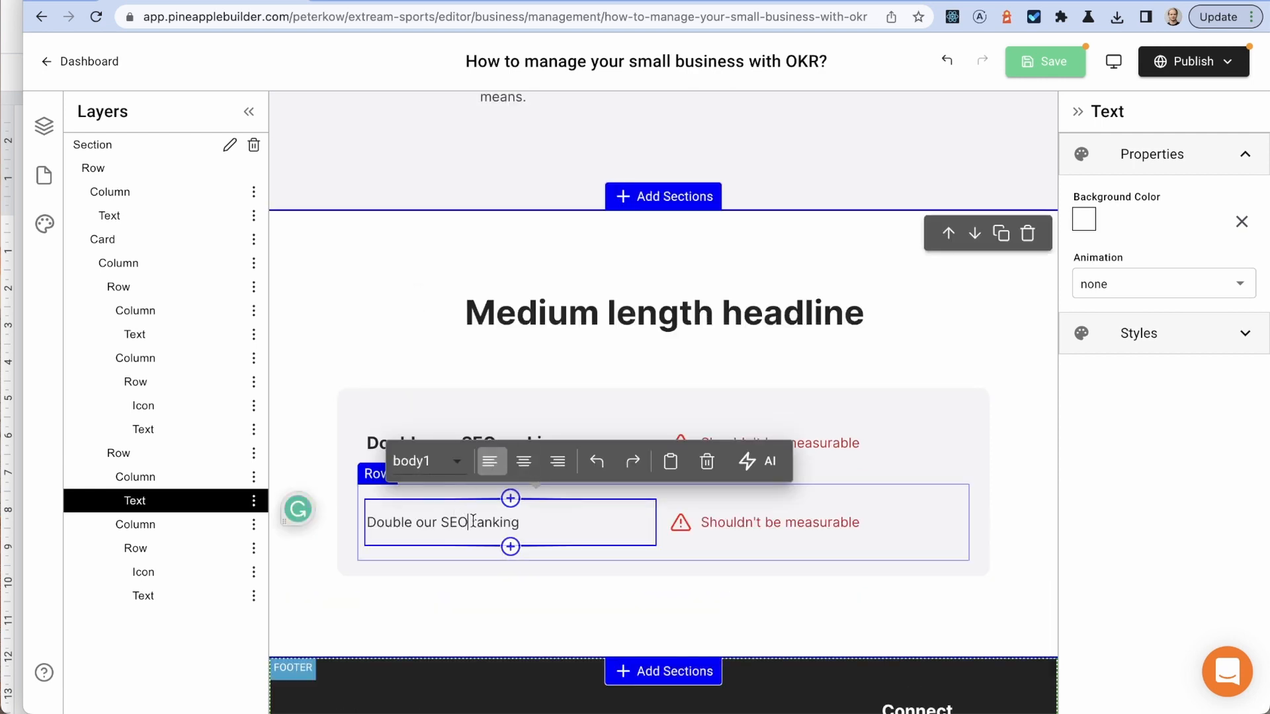
{"action": "left_click_drag", "start_coordinate": [534, 524], "coordinate": [361, 529]}
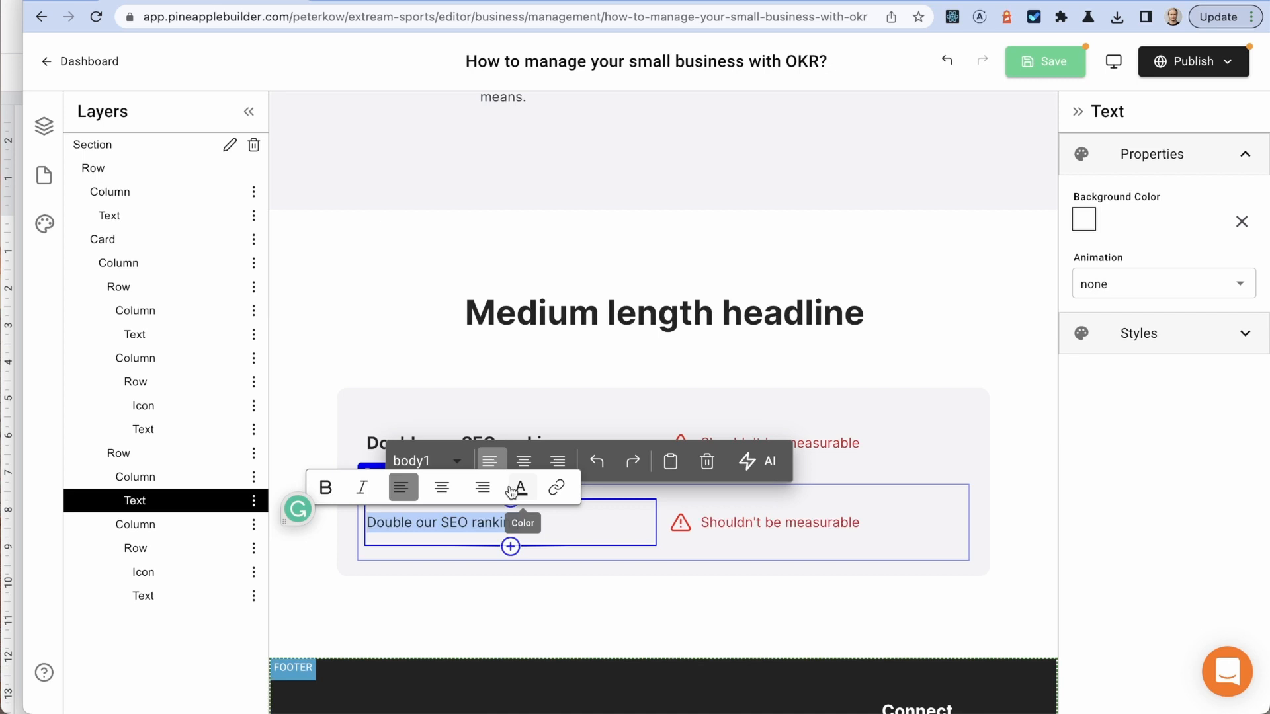
{"action": "type", "text": "Create"}
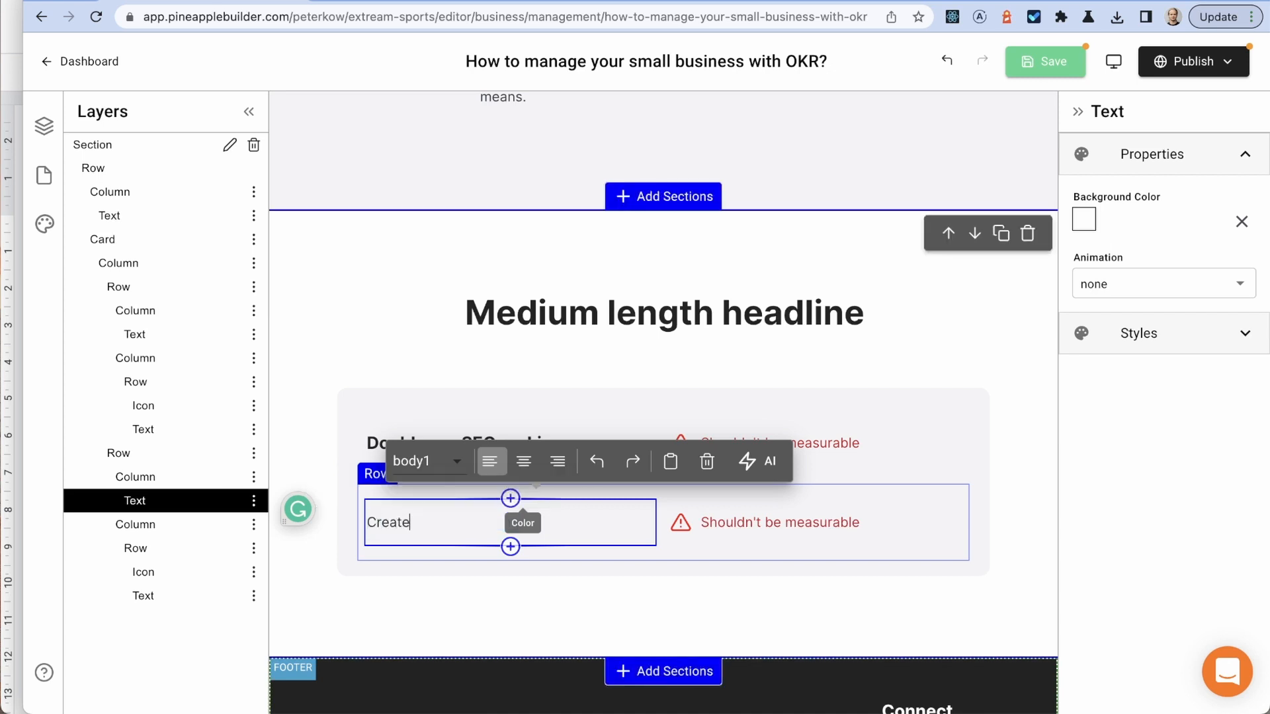
{"action": "type", "text": " a lot of new blog posts"}
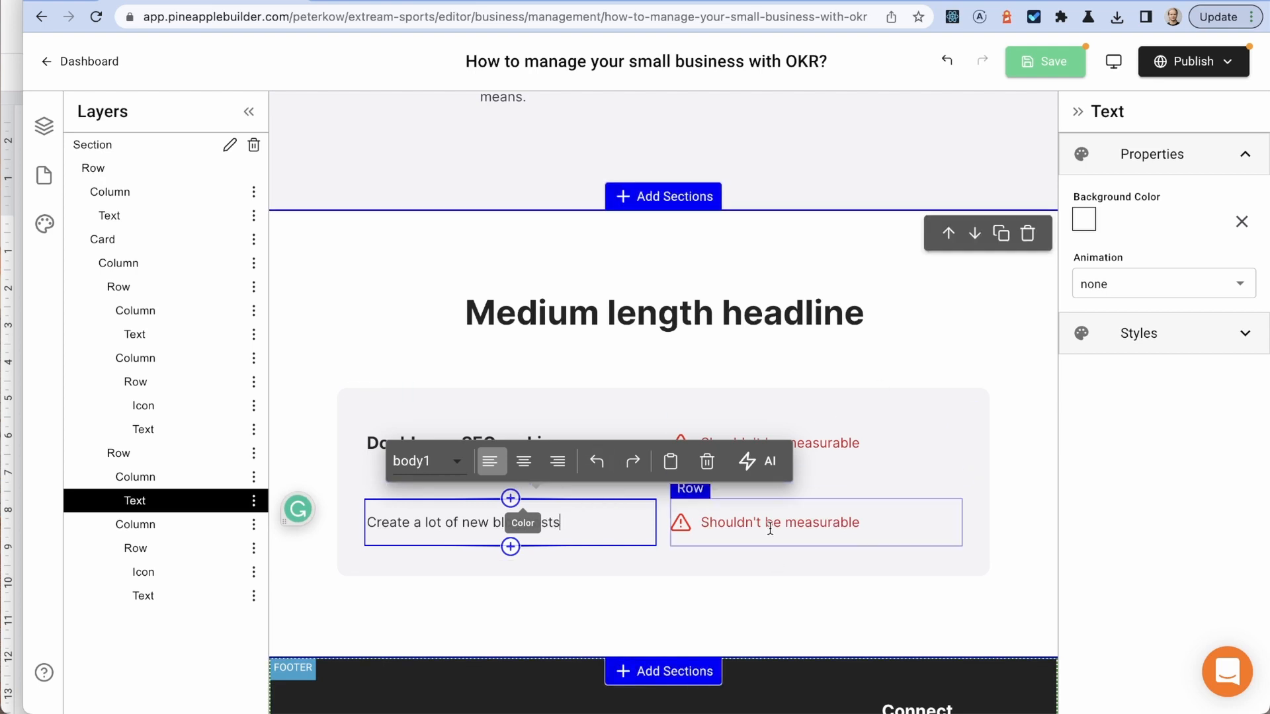
Step: Change the second row's red warning text to "Needs to be measurable"
{"action": "scroll", "coordinate": [761, 523], "scroll_direction": "up", "scroll_amount": 1}
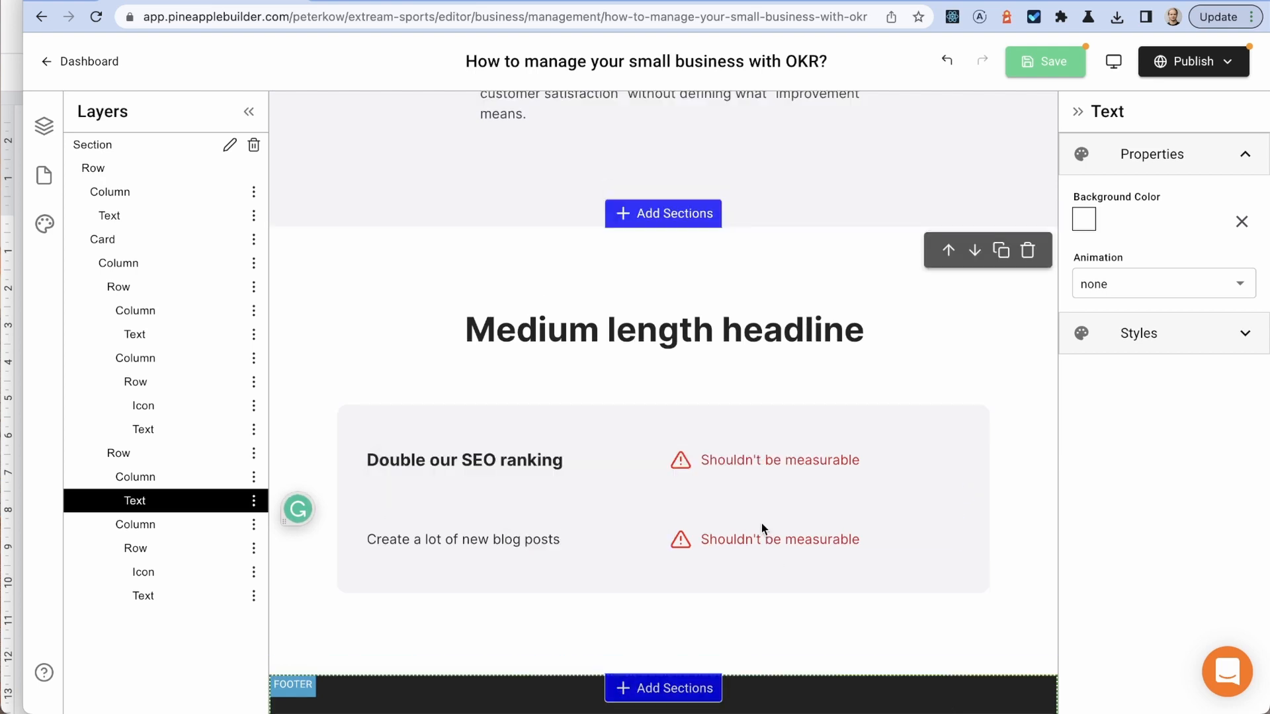
{"action": "left_click", "coordinate": [706, 542]}
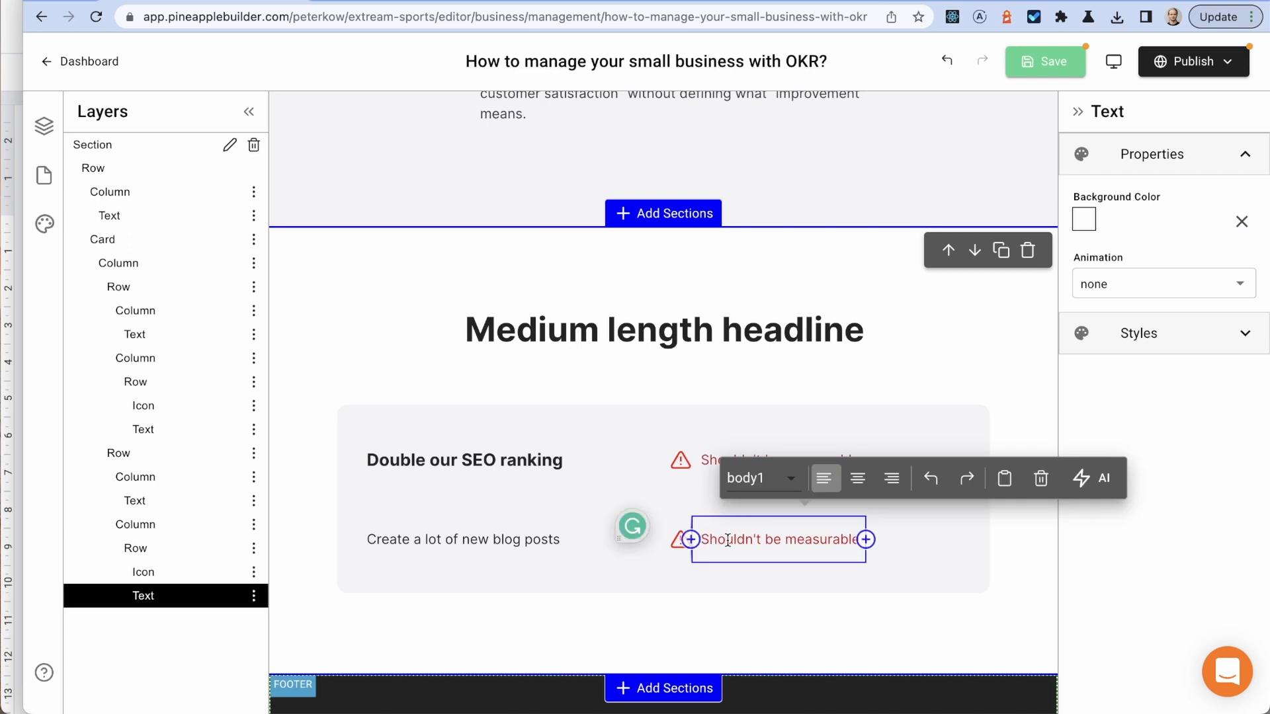
{"action": "triple_click", "coordinate": [727, 541]}
{"action": "type", "text": "Nee"}
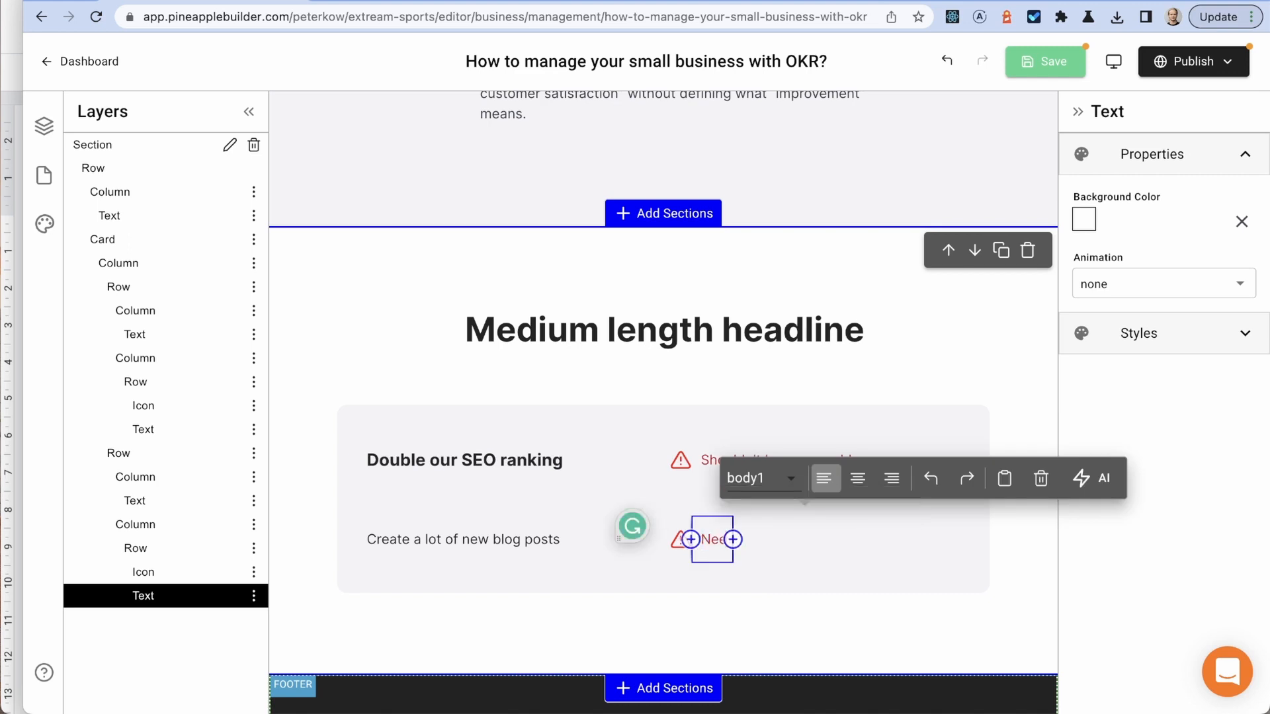
{"action": "type", "text": "ds to be"}
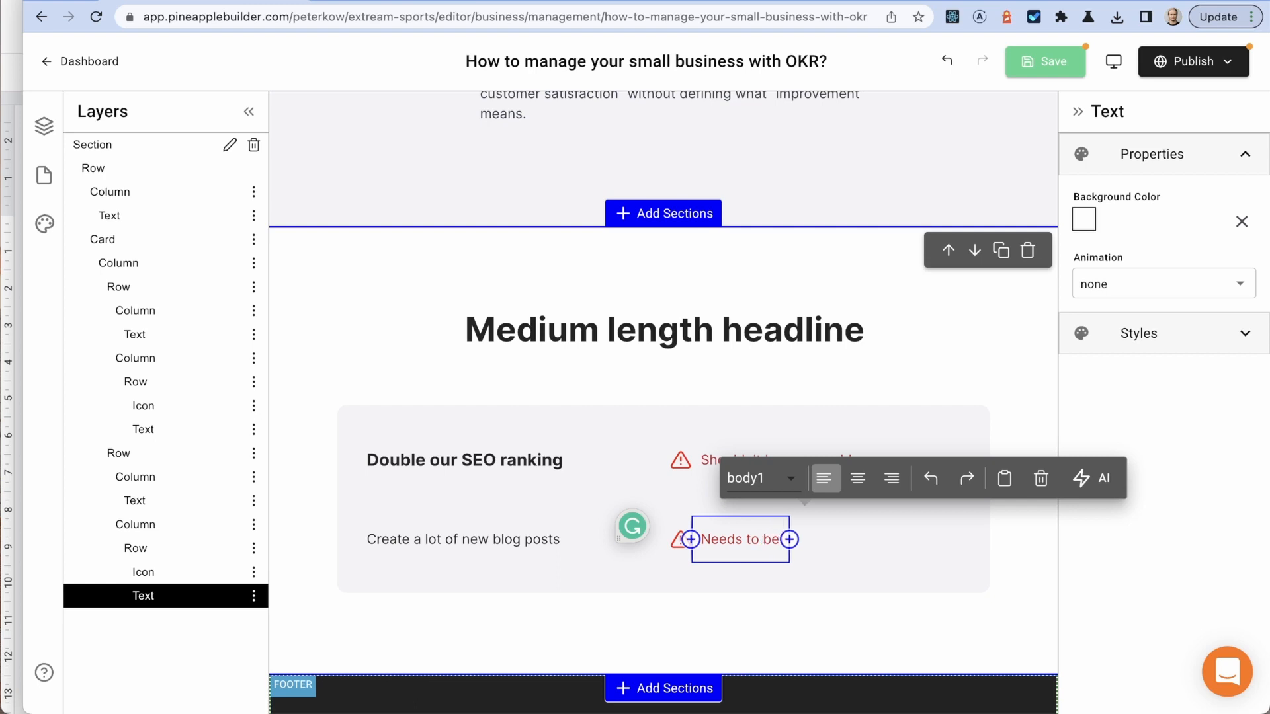
{"action": "type", "text": " measurable"}
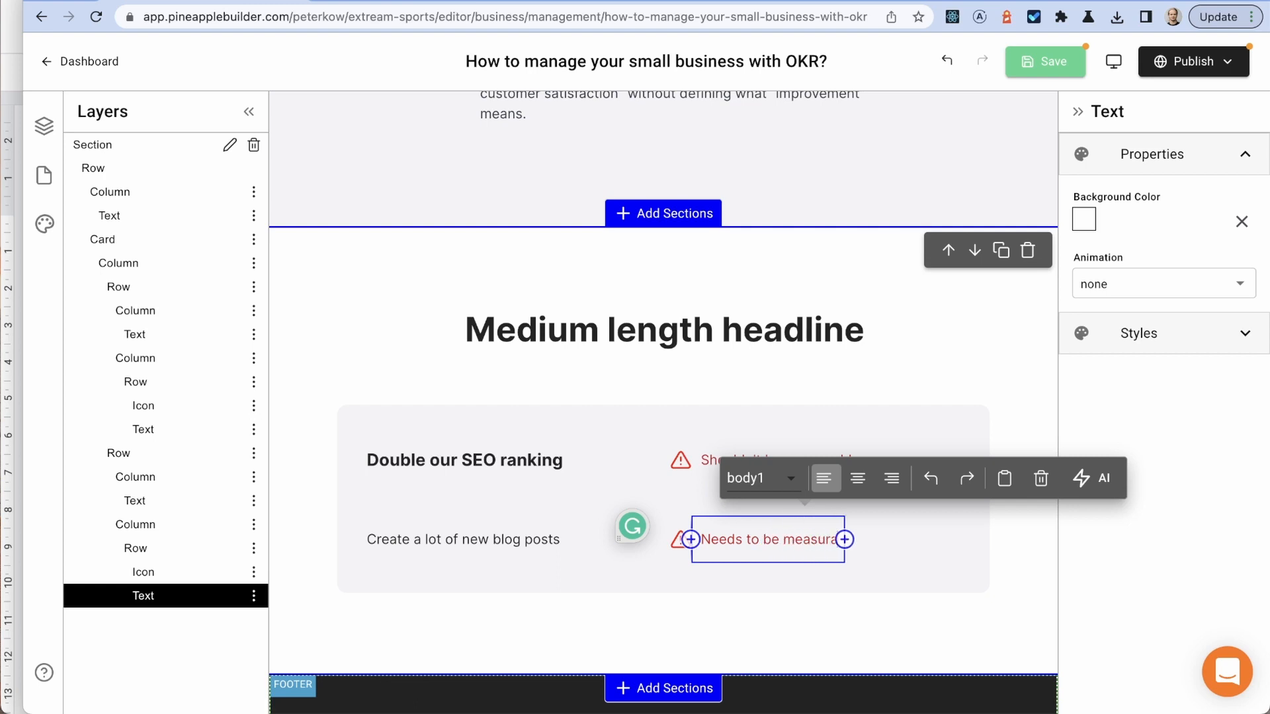
{"action": "left_click", "coordinate": [763, 540]}
Step: Set the minimum height of the column holding "Create a lot of new blog posts" to 30
{"action": "scroll", "coordinate": [548, 503], "scroll_direction": "up", "scroll_amount": 1}
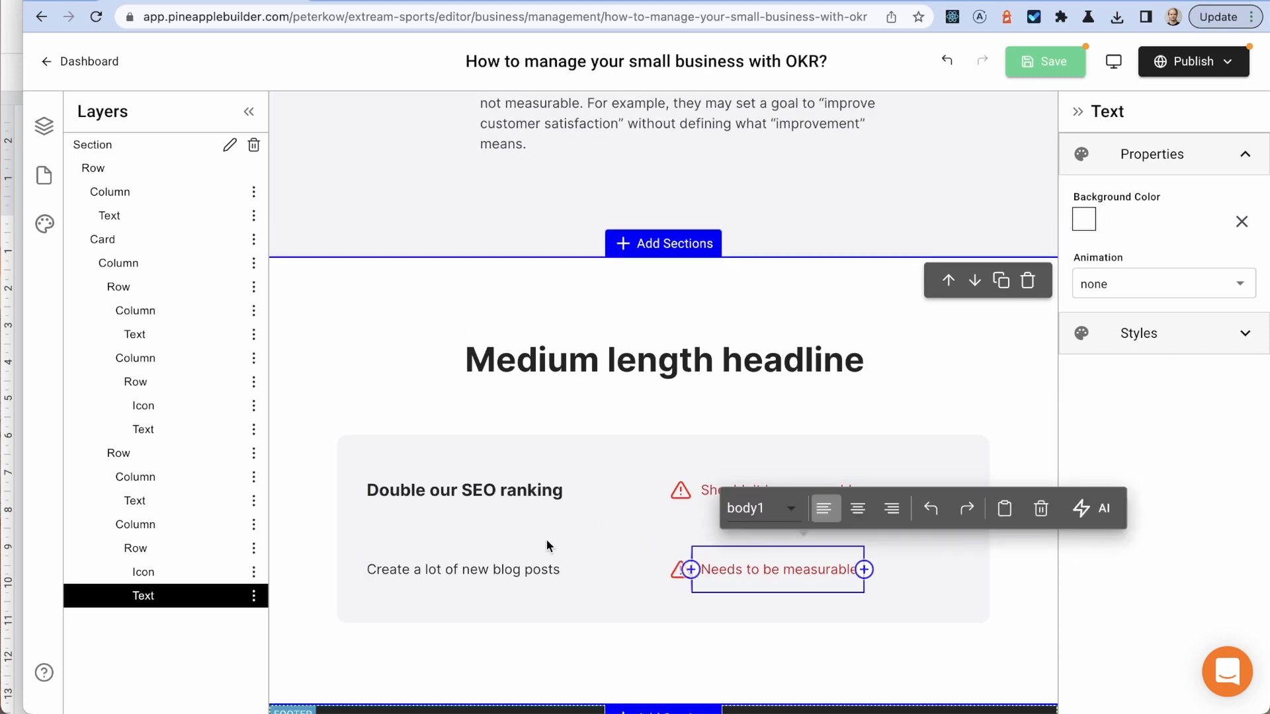
{"action": "left_click", "coordinate": [546, 542]}
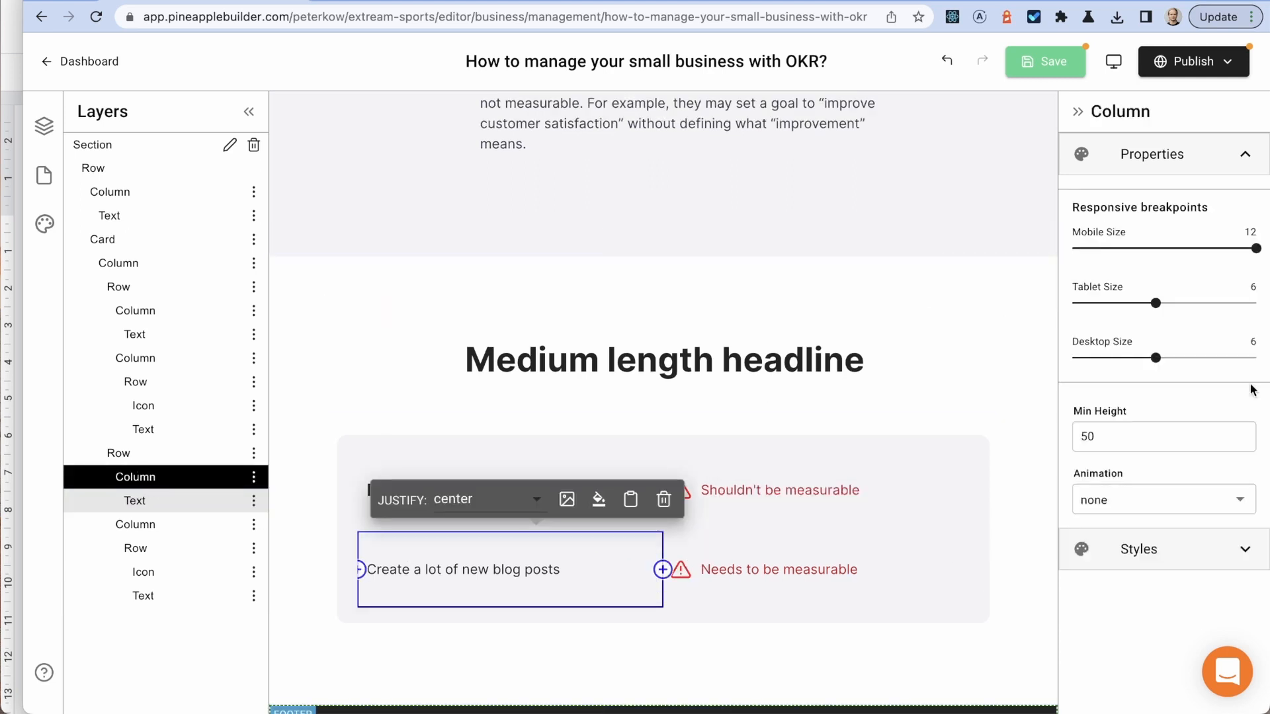
{"action": "left_click", "coordinate": [1153, 443]}
{"action": "key", "text": "Left"}
{"action": "key", "text": "BackSpace"}
{"action": "type", "text": "3"}
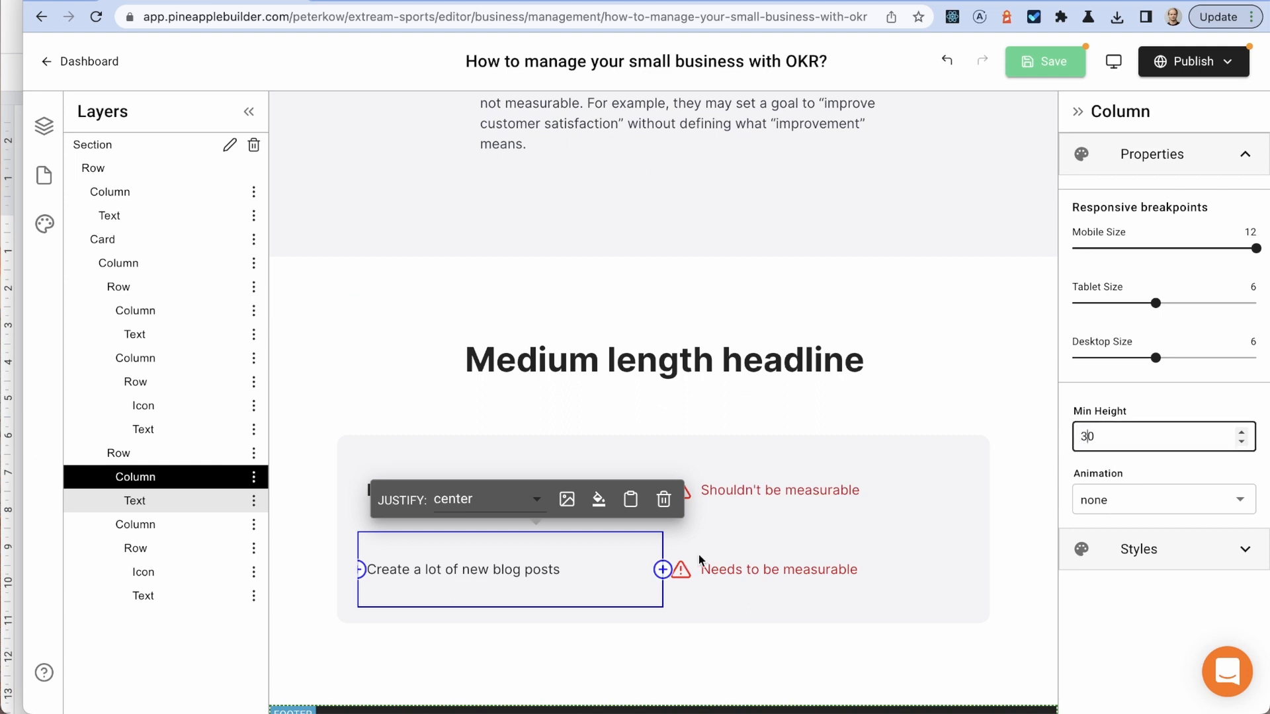
Step: Set the minimum height of the column holding the "Needs to be measurable" warning to 30
{"action": "left_click", "coordinate": [187, 522]}
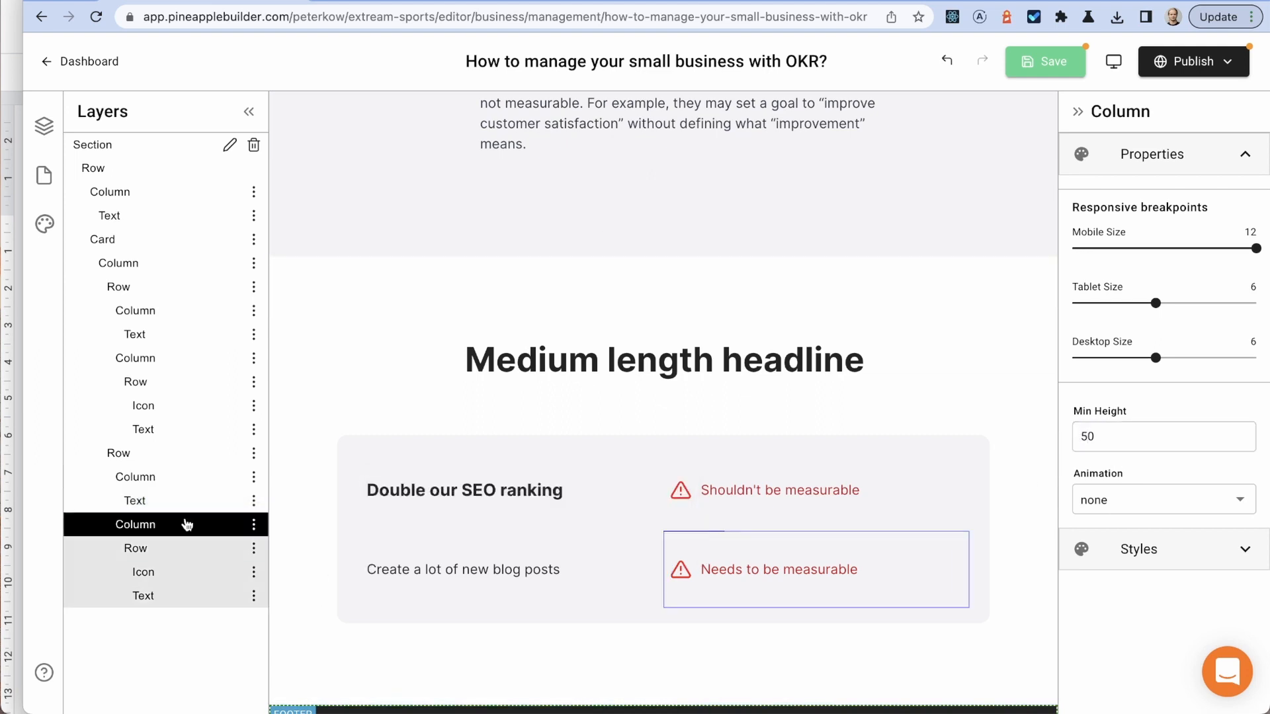
{"action": "left_click", "coordinate": [1095, 442]}
{"action": "key", "text": "Left"}
{"action": "key", "text": "BackSpace"}
{"action": "type", "text": "3"}
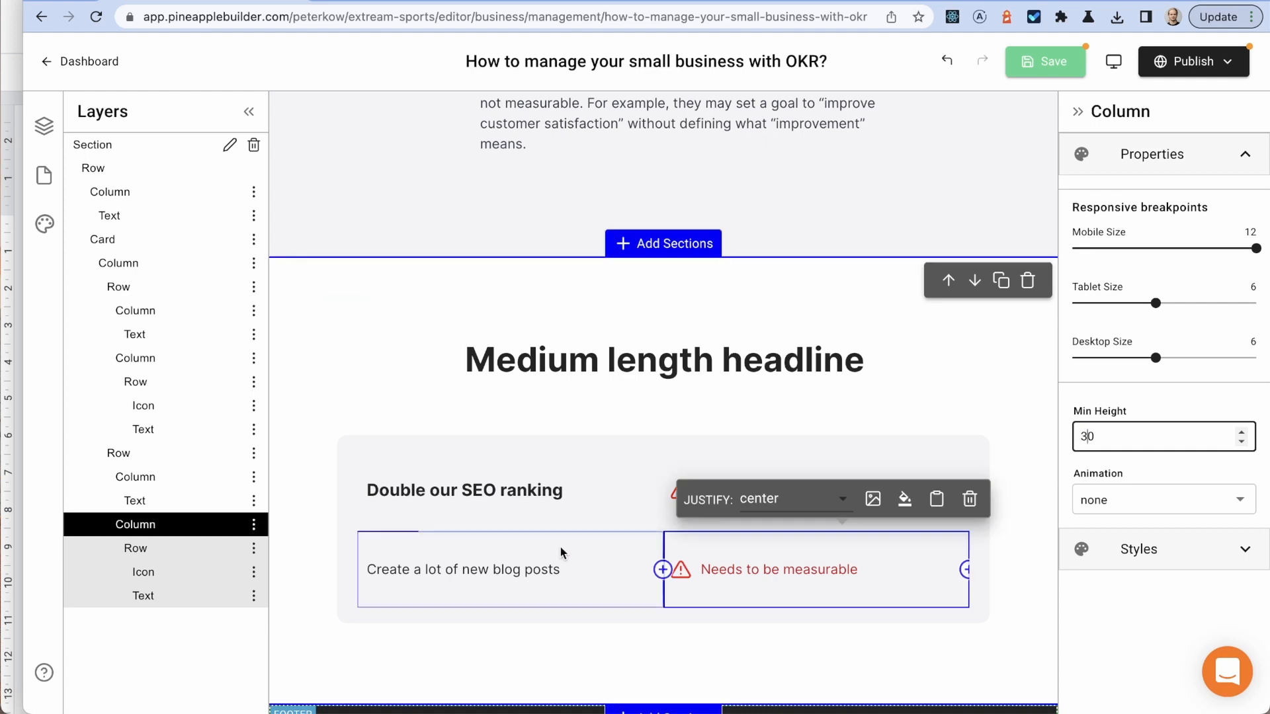
Step: Set the minimum height of the inner row holding the "Needs to be measurable" icon and text to 15
{"action": "left_click", "coordinate": [420, 566]}
{"action": "left_click", "coordinate": [153, 524]}
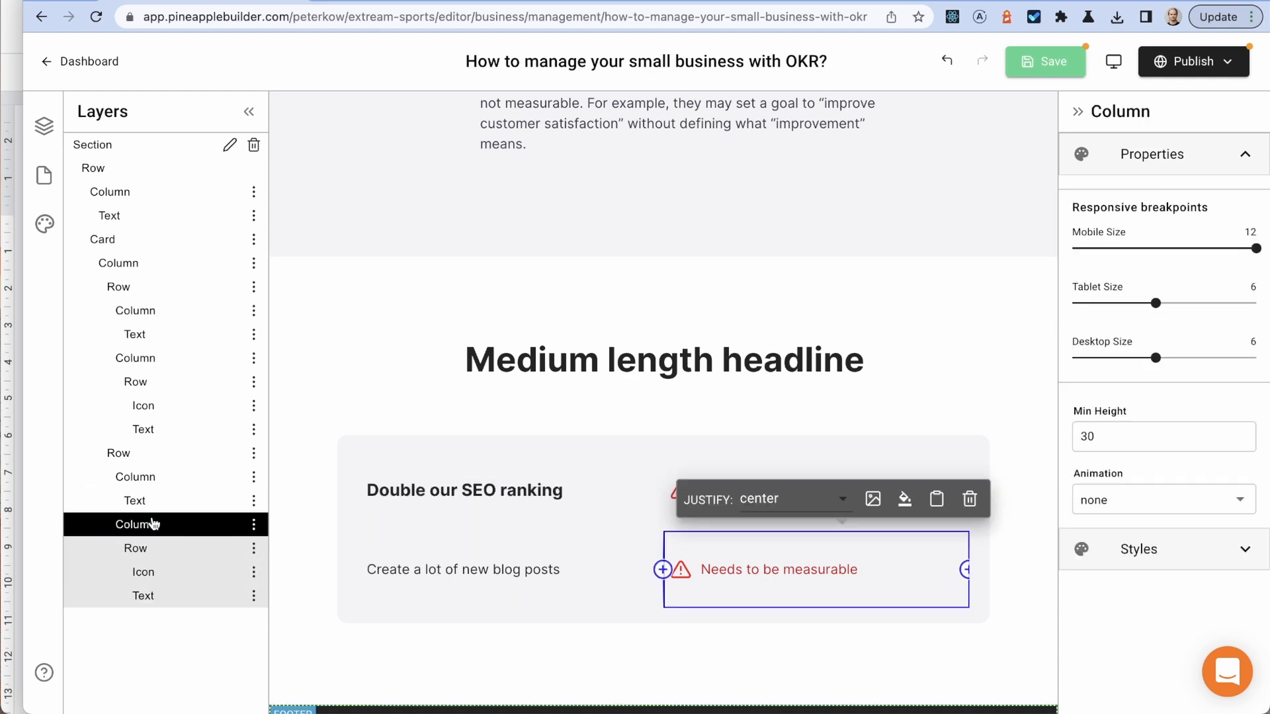
{"action": "left_click", "coordinate": [156, 549]}
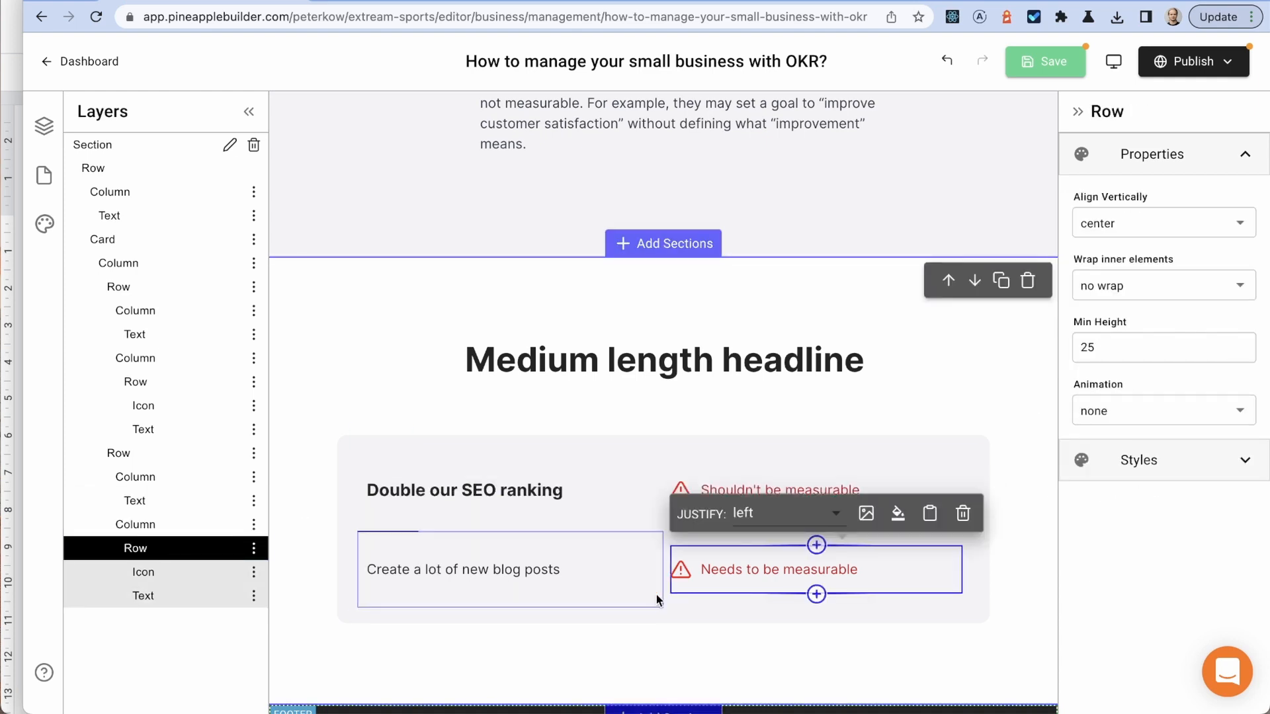
{"action": "left_click", "coordinate": [1085, 345]}
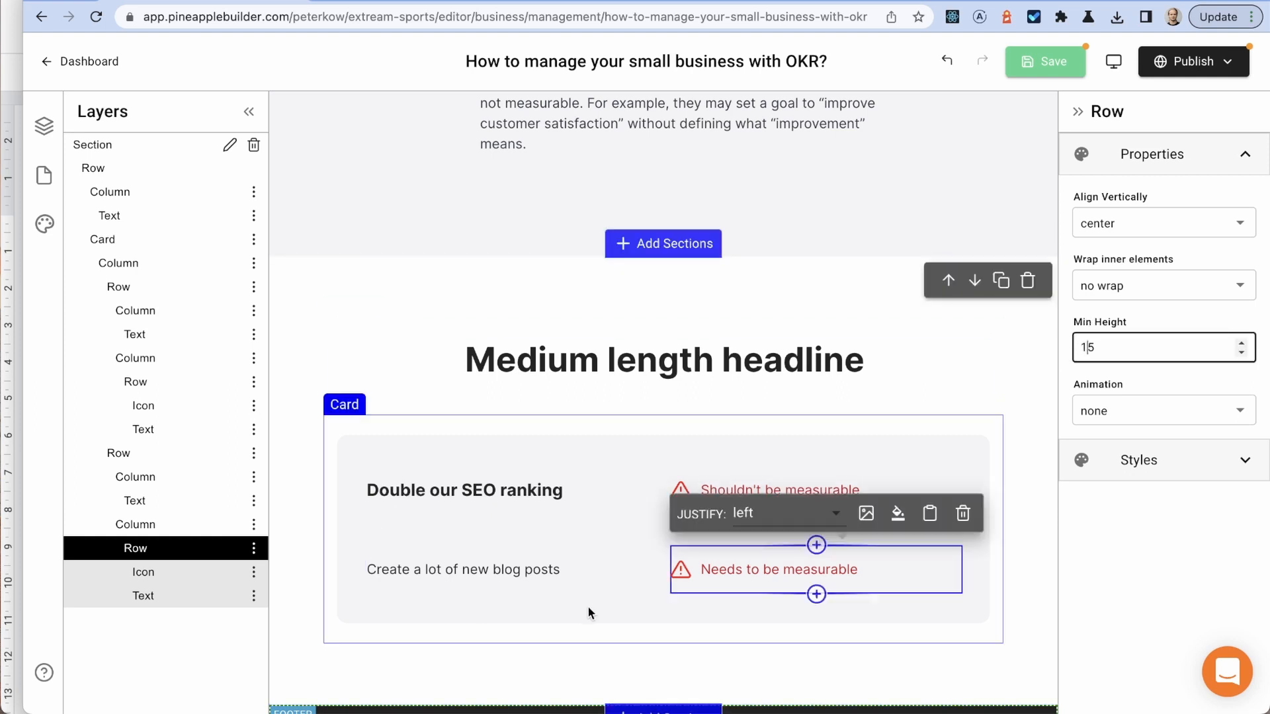
Step: Reduce the top and bottom padding of the "Needs to be measurable" text to 8px
{"action": "left_click", "coordinate": [1197, 458]}
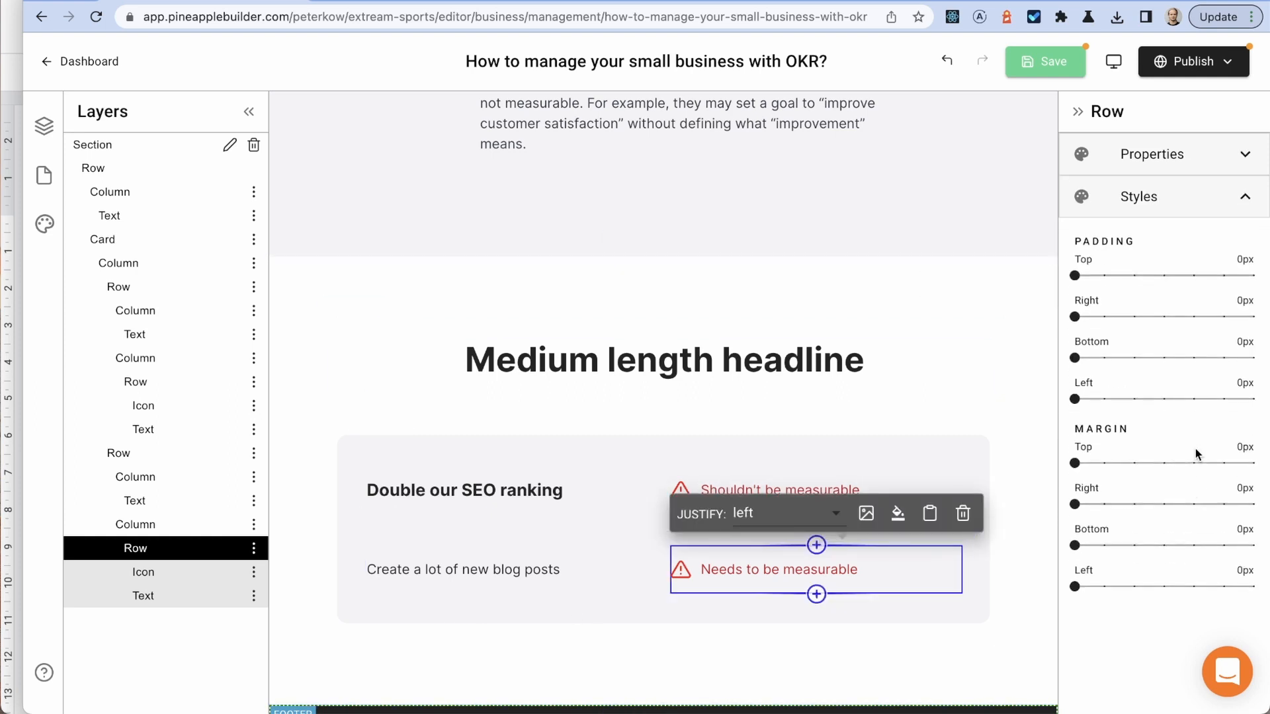
{"action": "left_click", "coordinate": [159, 595]}
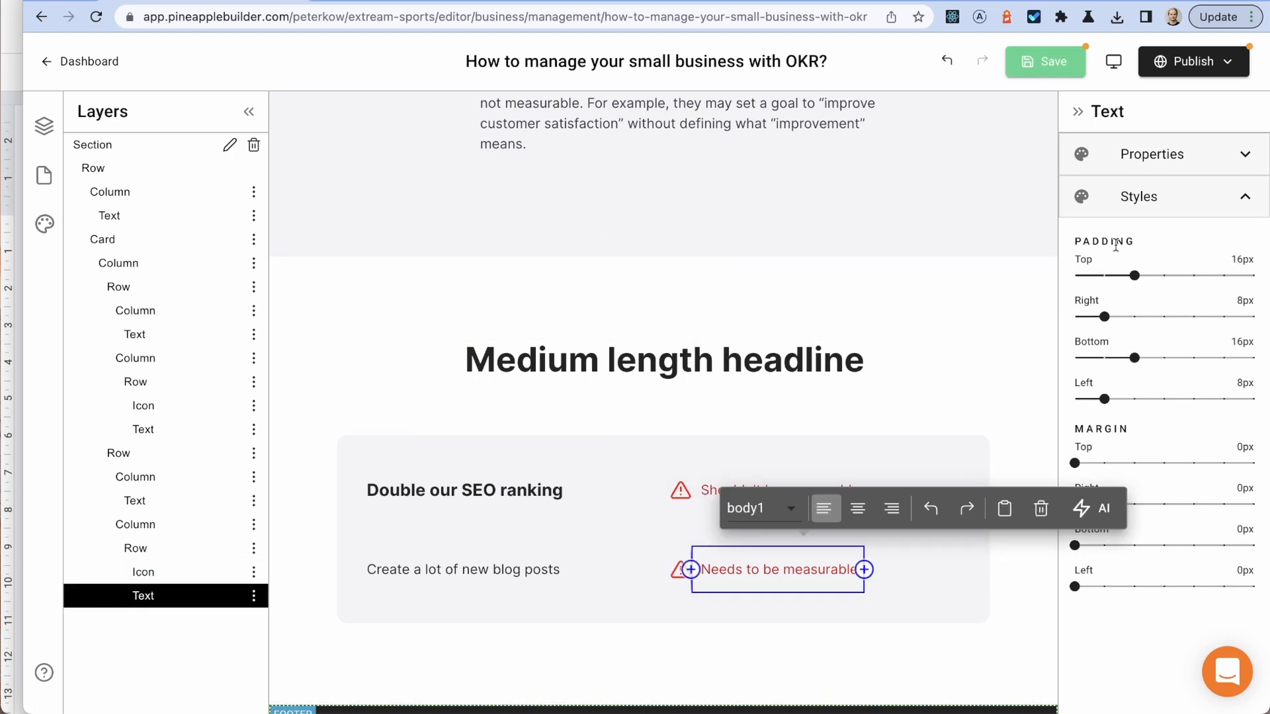
{"action": "left_click", "coordinate": [1104, 359]}
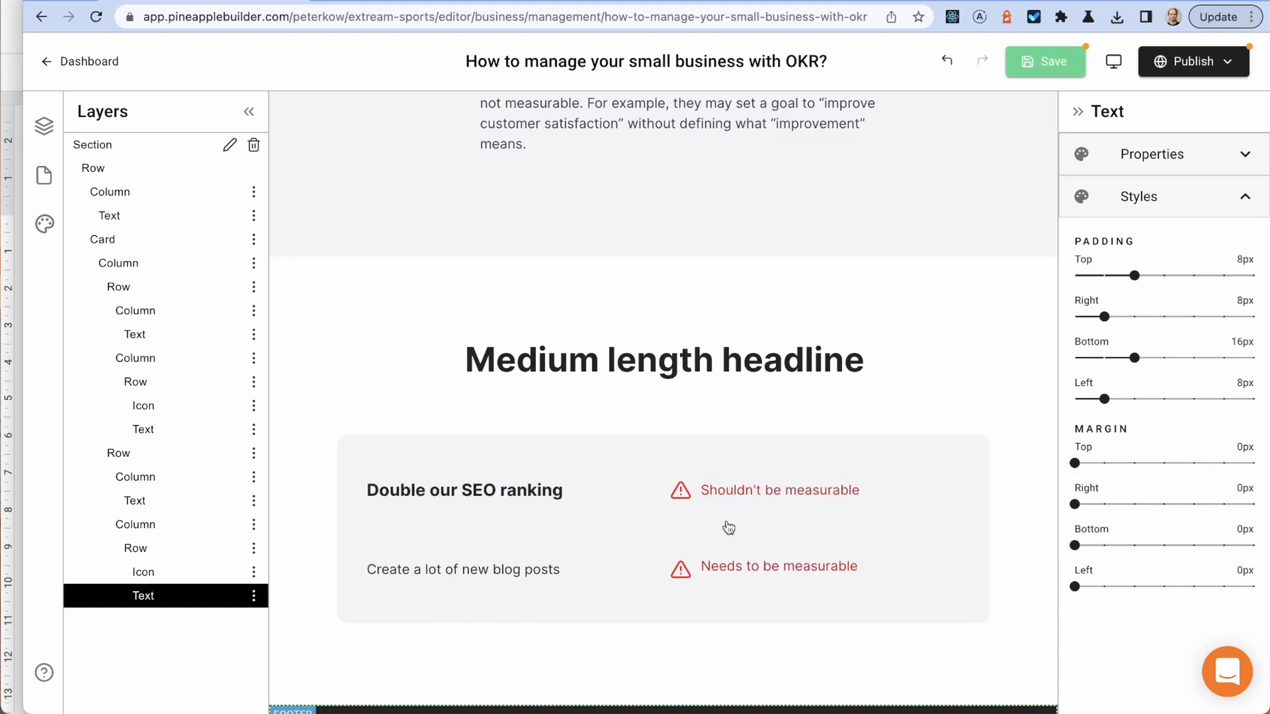
Step: Set the top and bottom padding of the "Create a lot of new blog posts" text and its column to 8px
{"action": "left_click", "coordinate": [418, 563]}
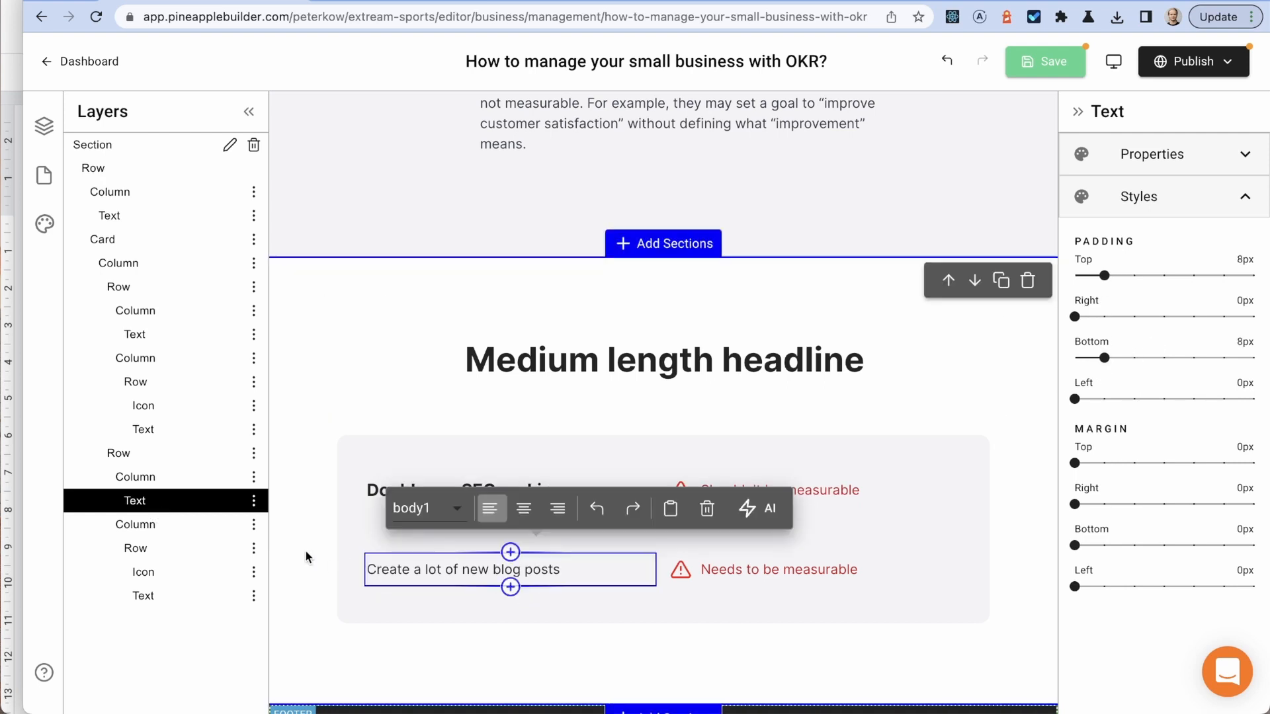
{"action": "left_click", "coordinate": [179, 478]}
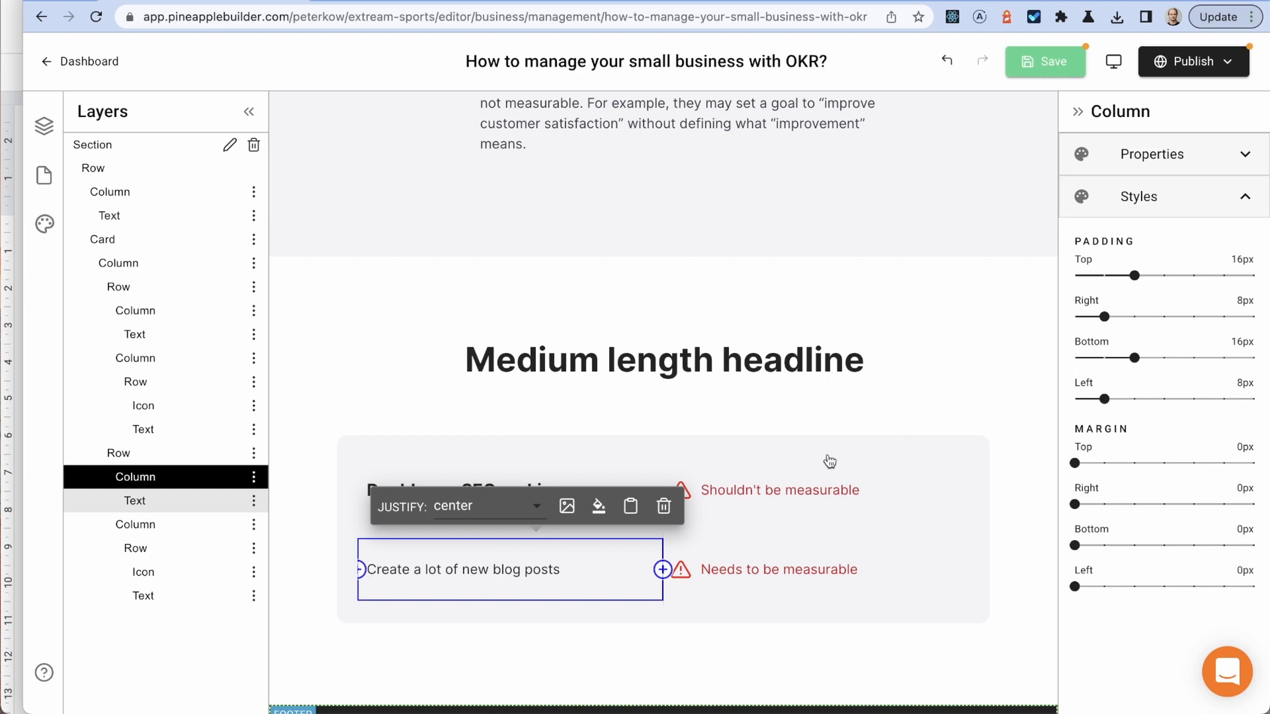
{"action": "left_click", "coordinate": [539, 568]}
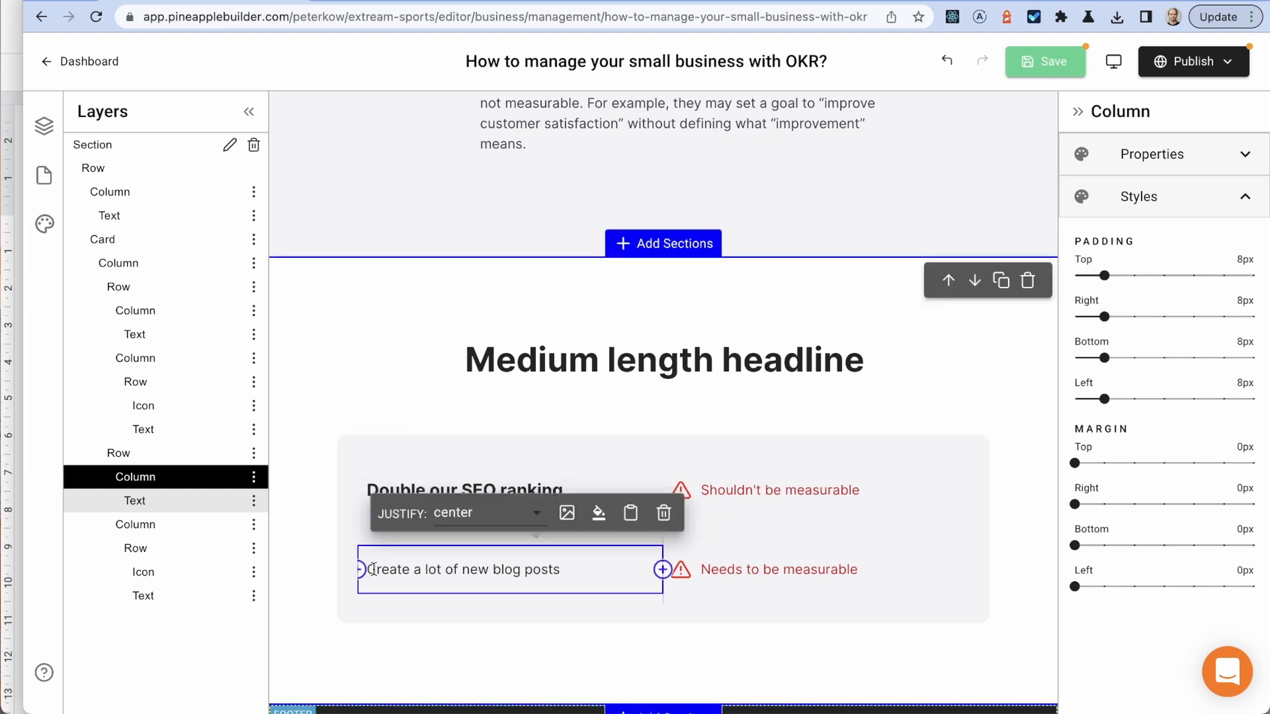
Step: Set the minimum height of the card's whole second row to 15 and open its spacing settings
{"action": "left_click", "coordinate": [157, 463]}
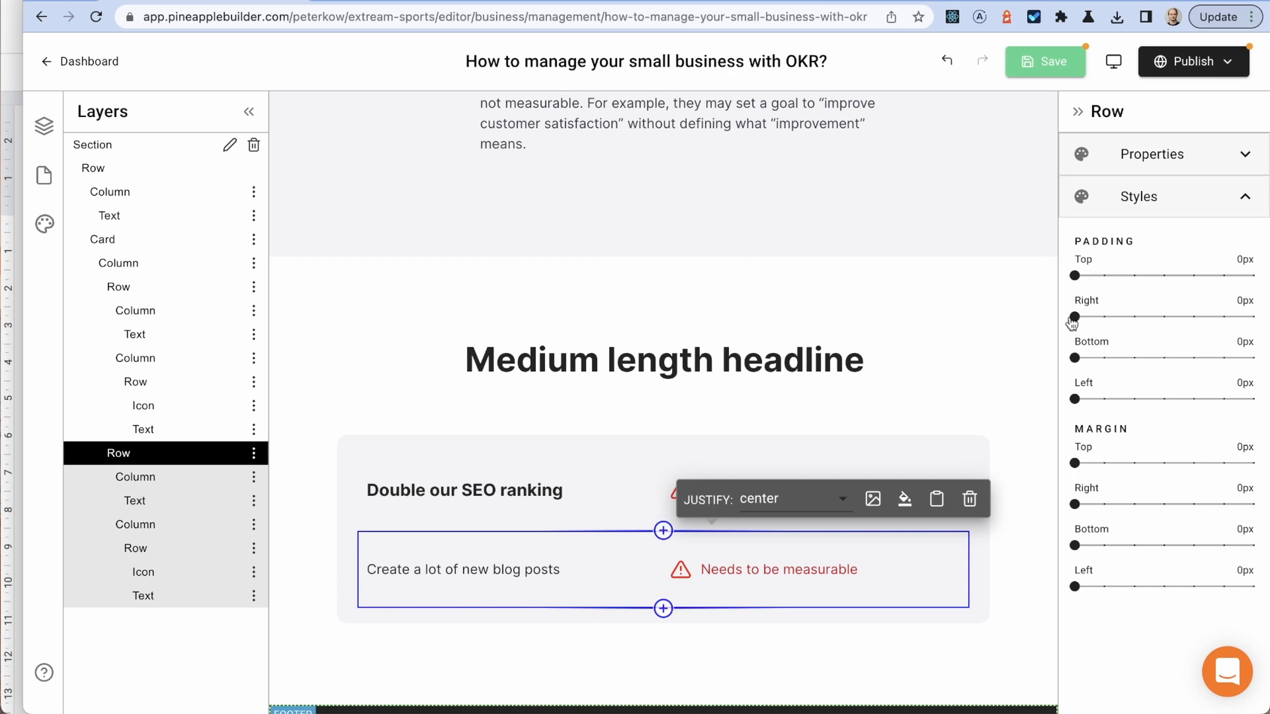
{"action": "left_click", "coordinate": [1150, 155]}
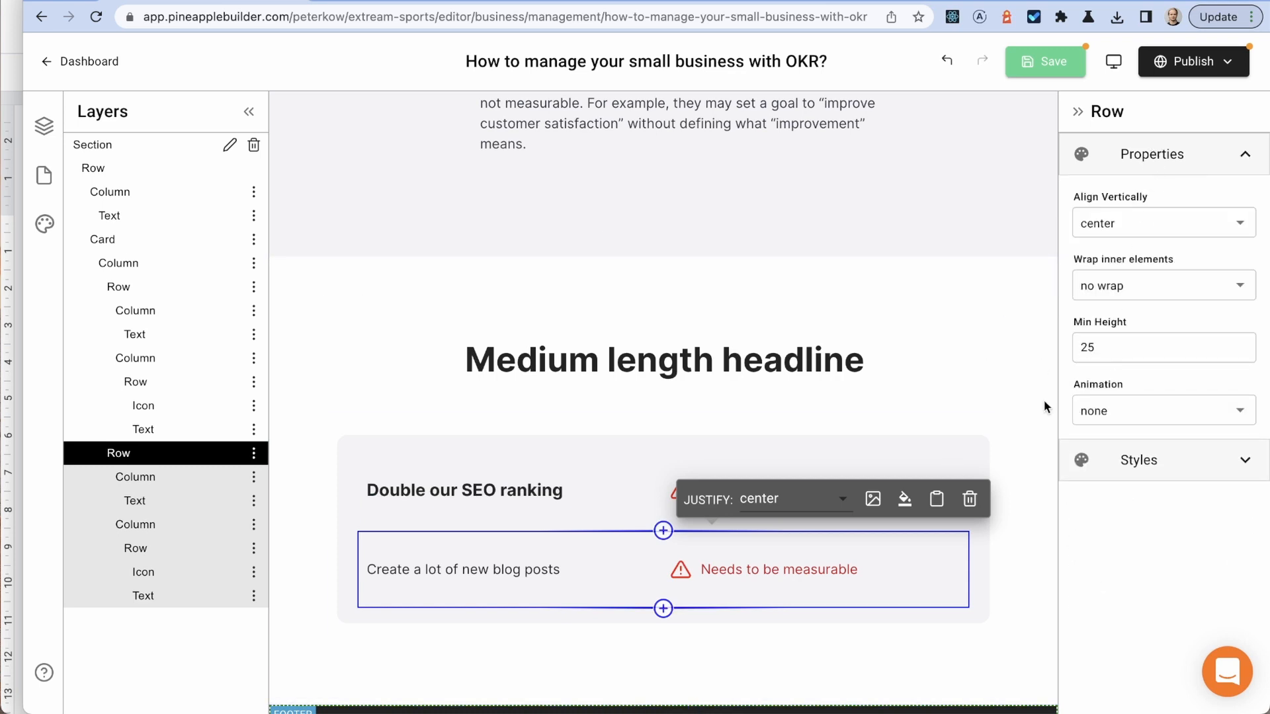
{"action": "left_click", "coordinate": [500, 569]}
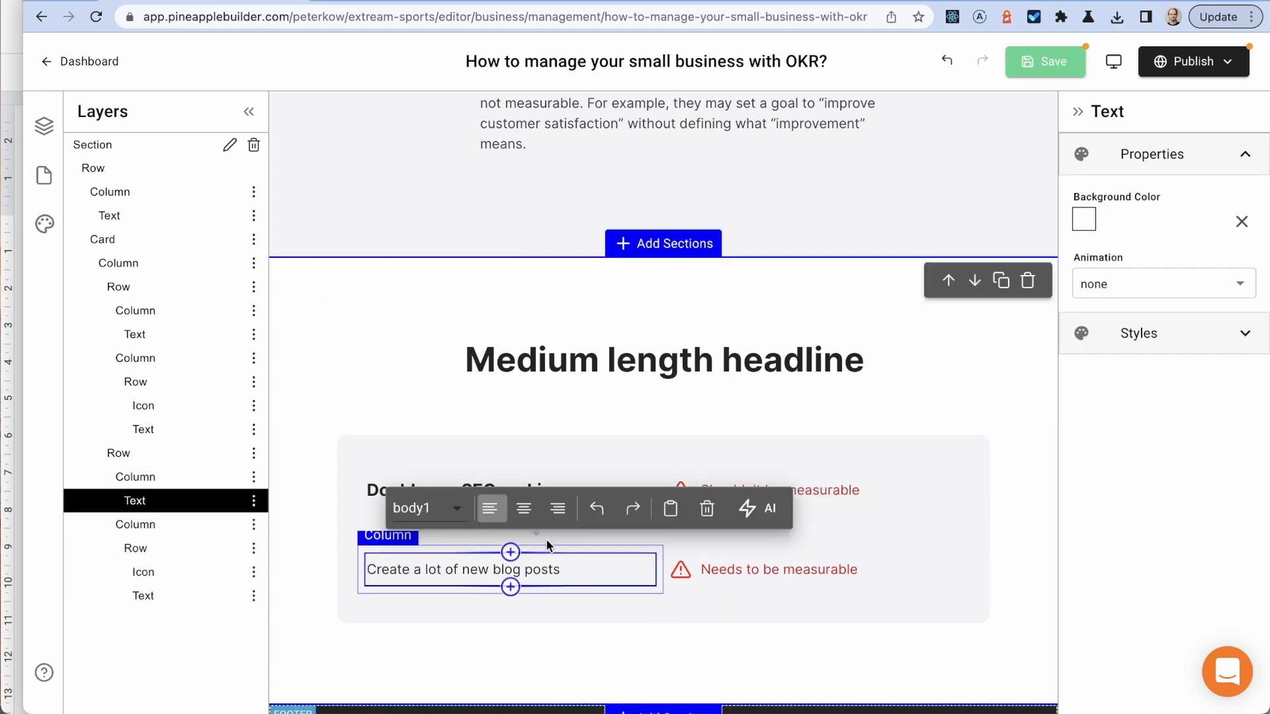
{"action": "left_click", "coordinate": [150, 452]}
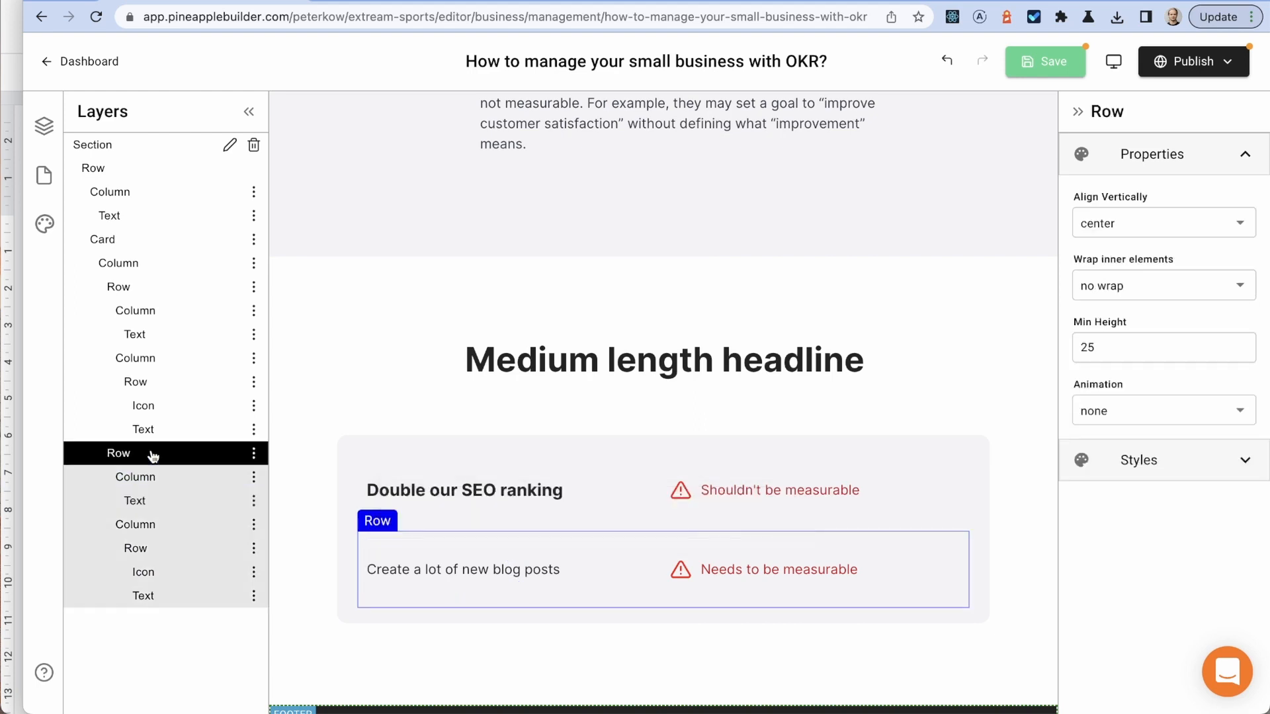
{"action": "left_click_drag", "start_coordinate": [1087, 344], "coordinate": [1071, 347]}
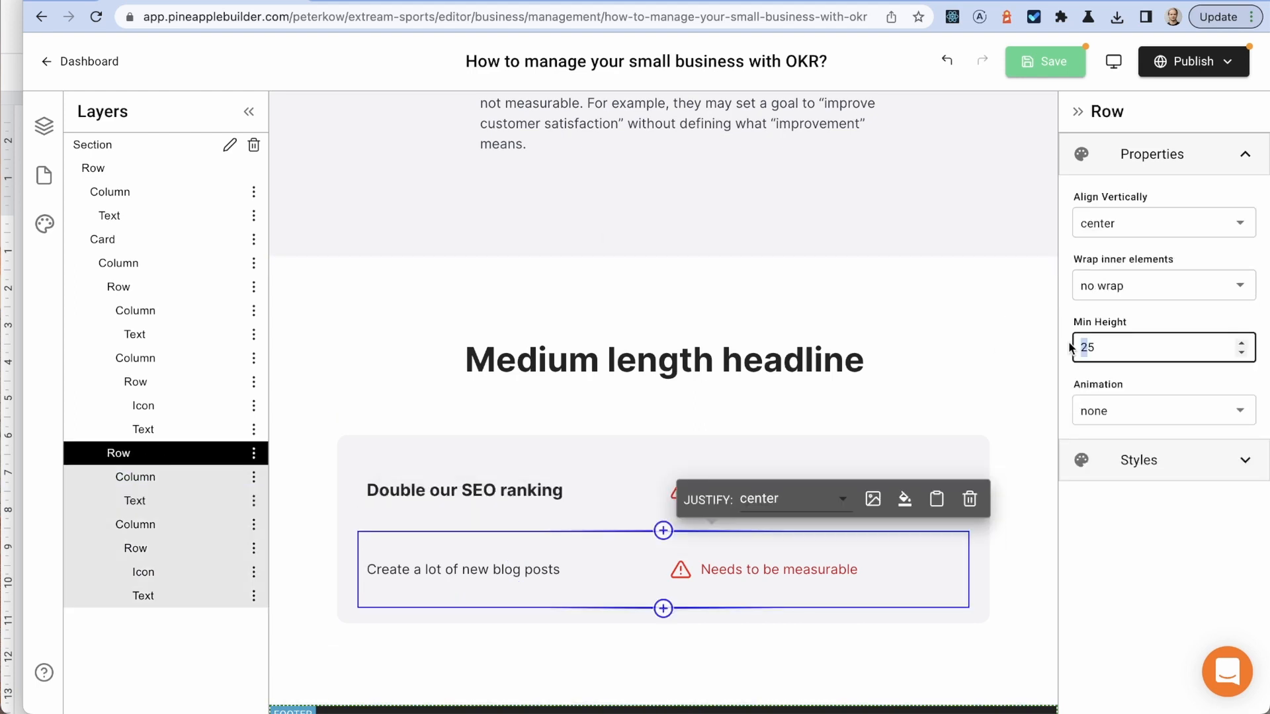
{"action": "type", "text": "1"}
{"action": "left_click", "coordinate": [521, 531]}
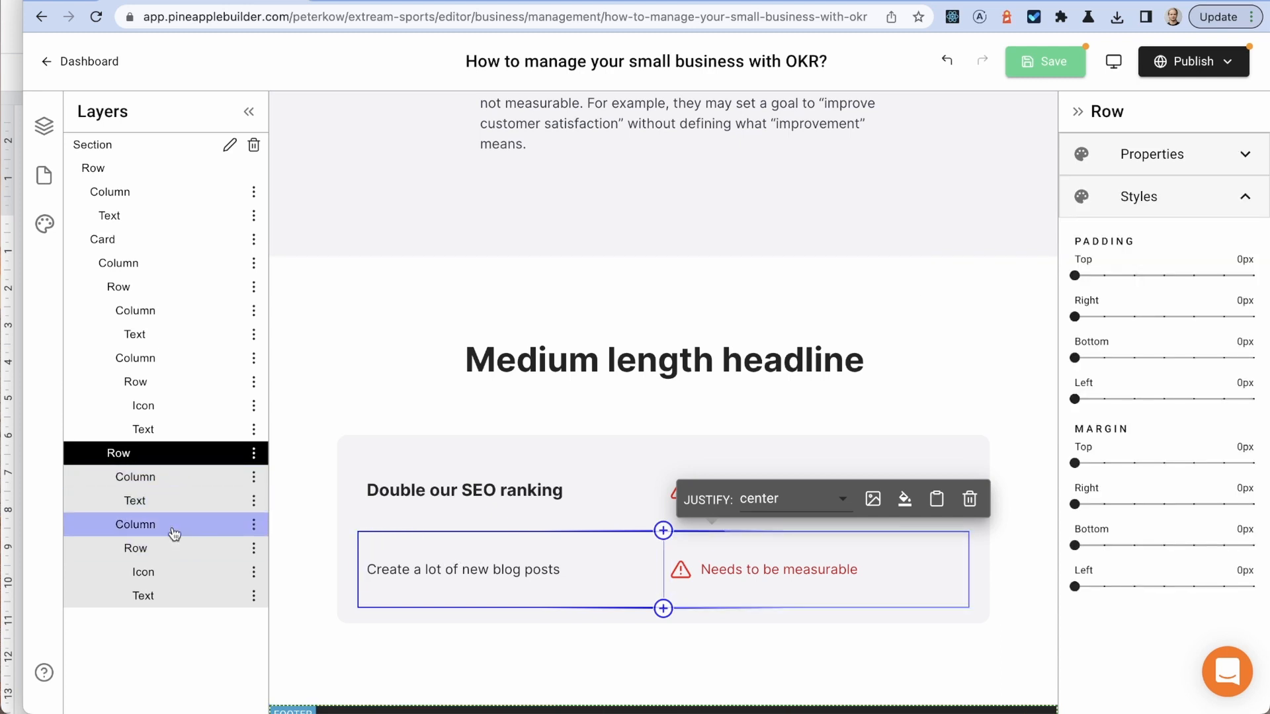
Step: Set the top and bottom padding of the column around the "Needs to be measurable" warning to 8px
{"action": "left_click", "coordinate": [174, 533]}
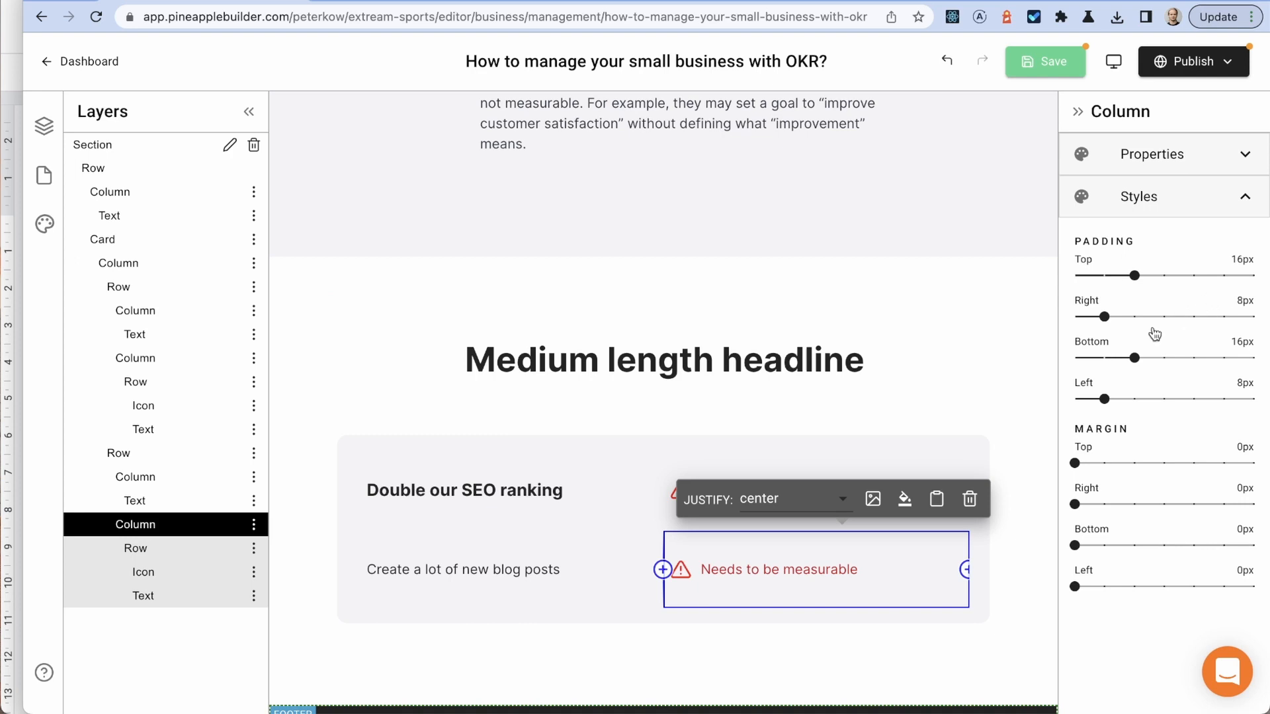
{"action": "left_click", "coordinate": [1107, 276]}
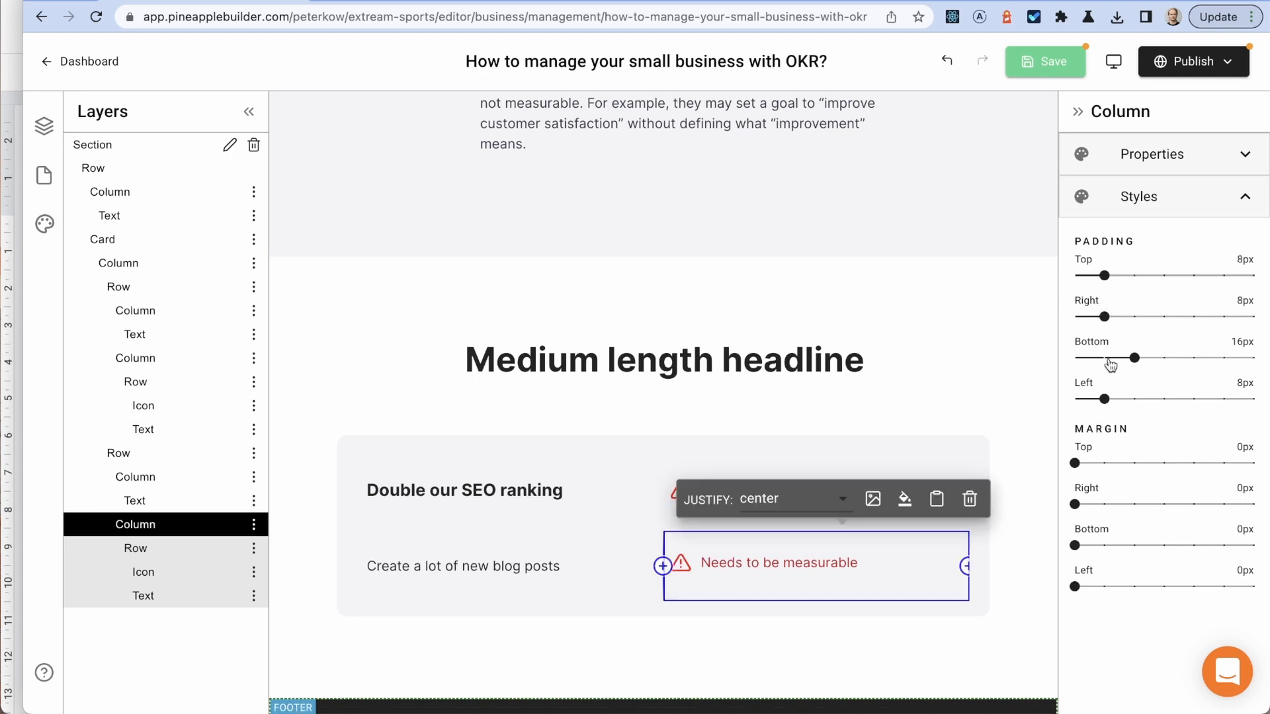
{"action": "left_click", "coordinate": [1105, 358]}
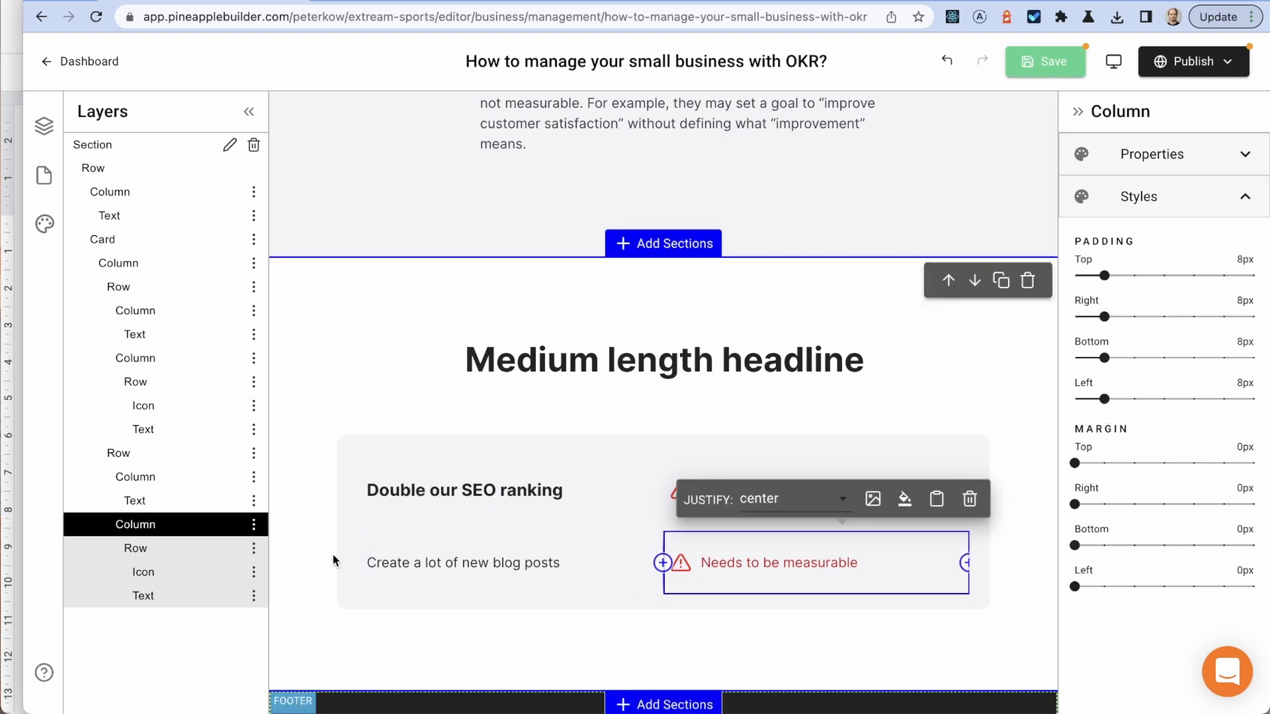
{"action": "left_click", "coordinate": [149, 549]}
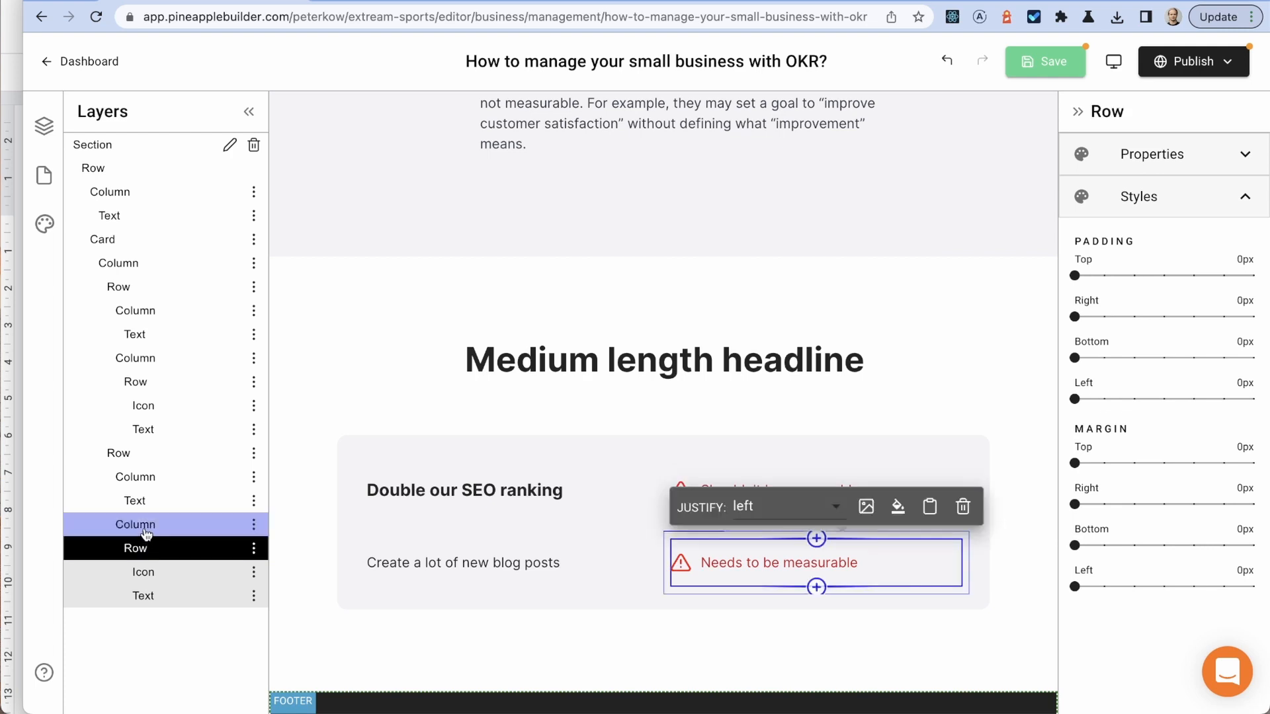
{"action": "left_click", "coordinate": [148, 525]}
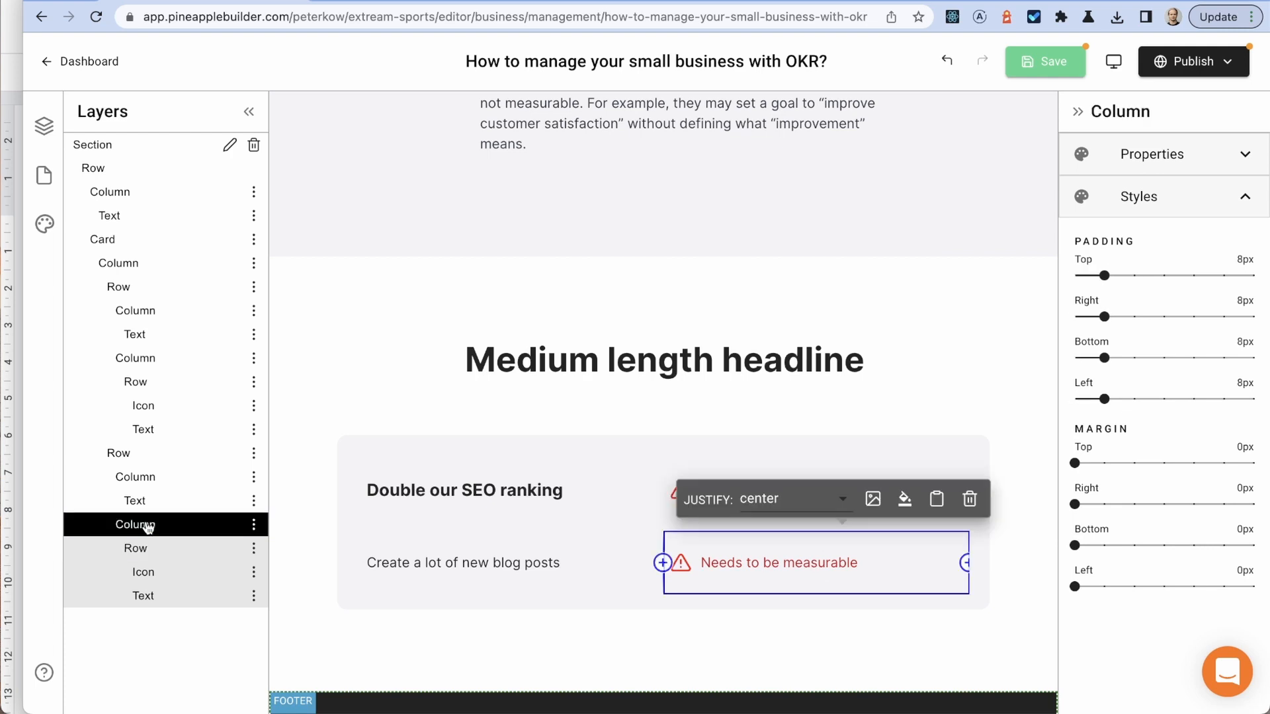
Step: Set the top and bottom padding of the warning icons in both card rows to 8px
{"action": "left_click", "coordinate": [165, 571]}
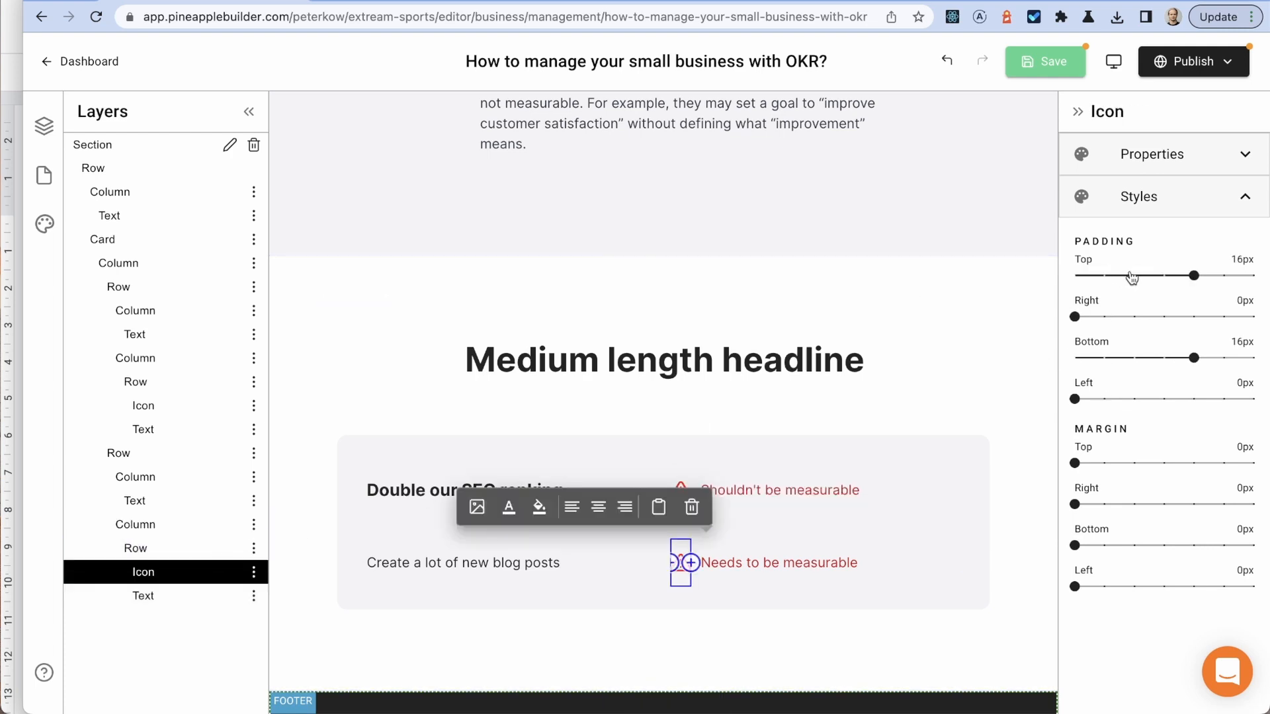
{"action": "left_click", "coordinate": [1133, 357]}
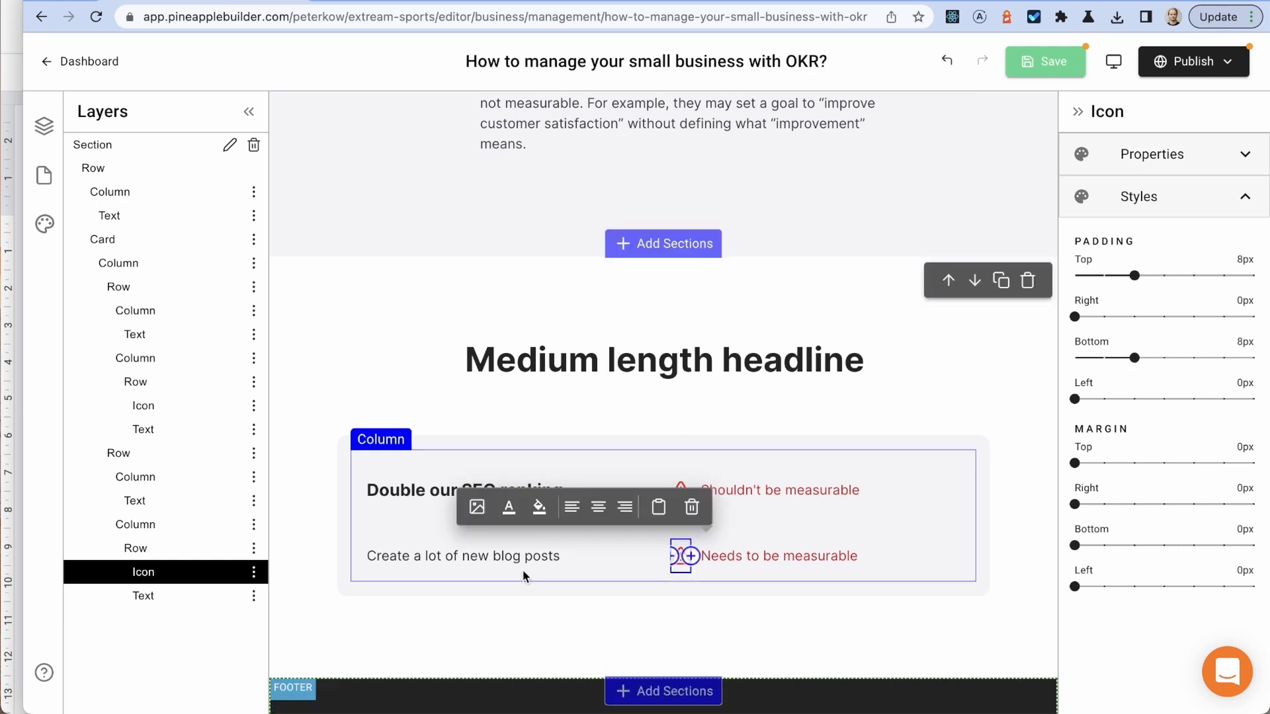
{"action": "left_click", "coordinate": [866, 482]}
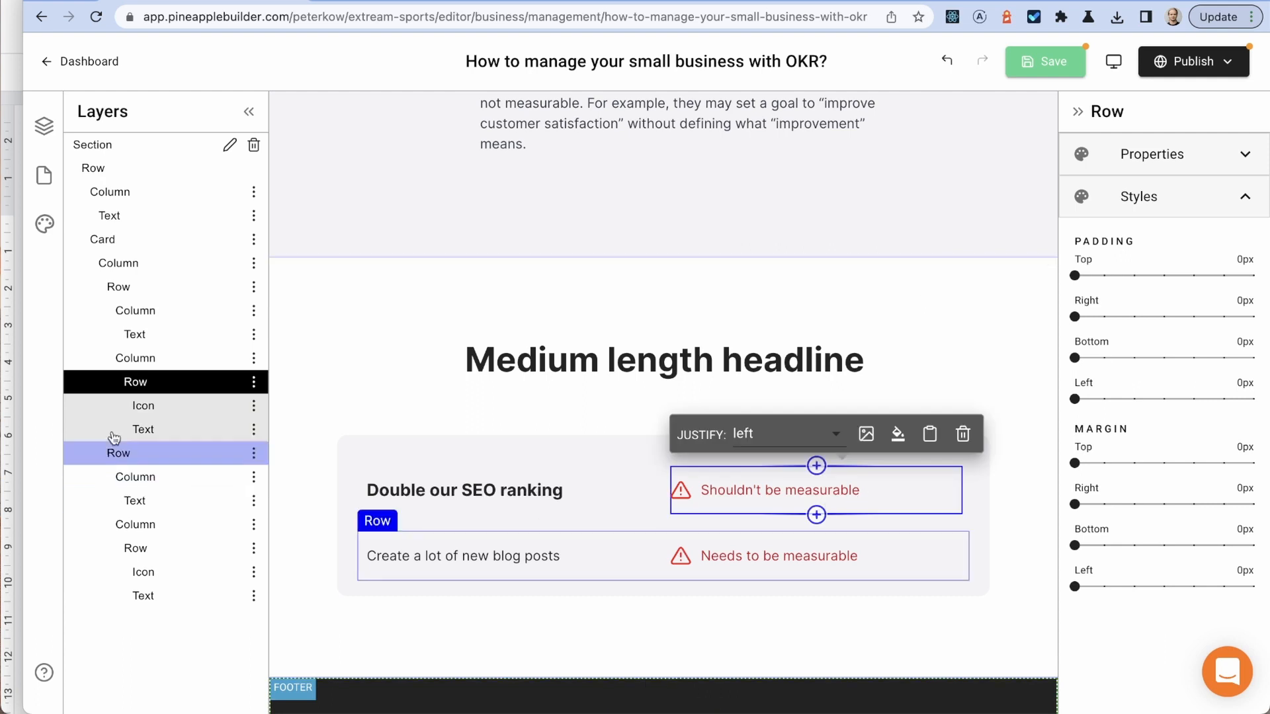
{"action": "left_click", "coordinate": [149, 407]}
{"action": "left_click", "coordinate": [1134, 276]}
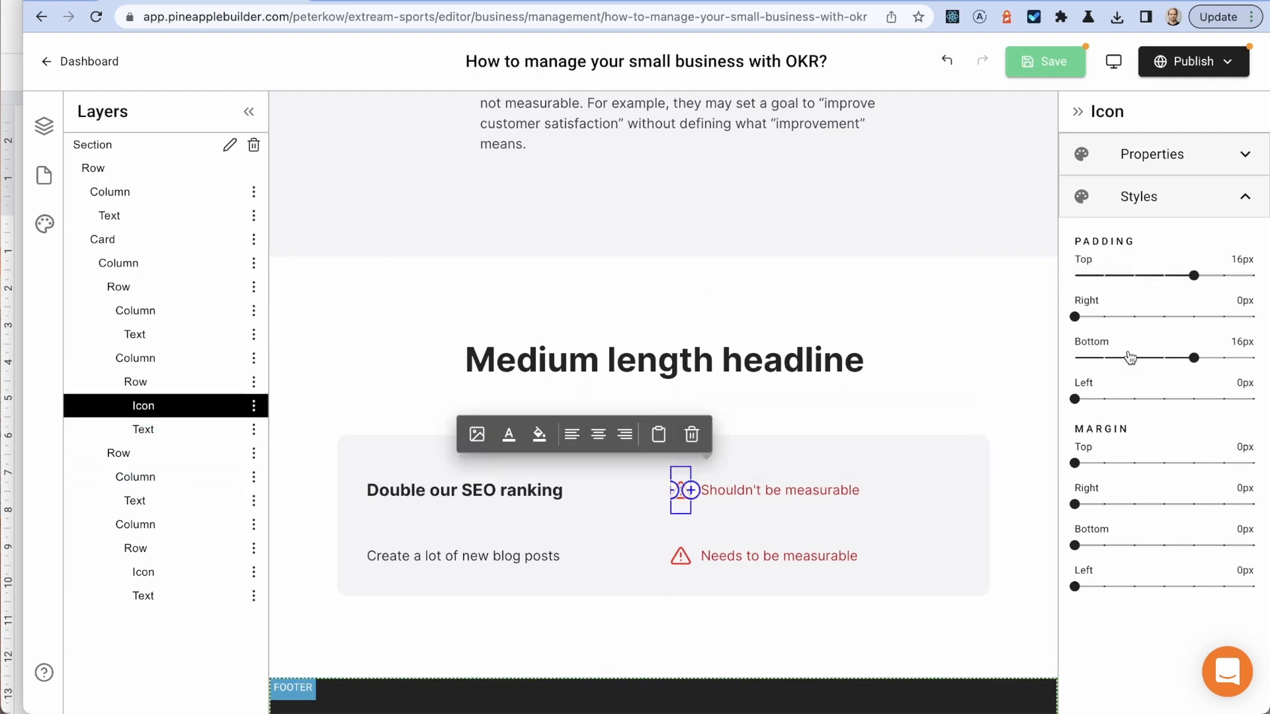
{"action": "left_click", "coordinate": [1133, 358]}
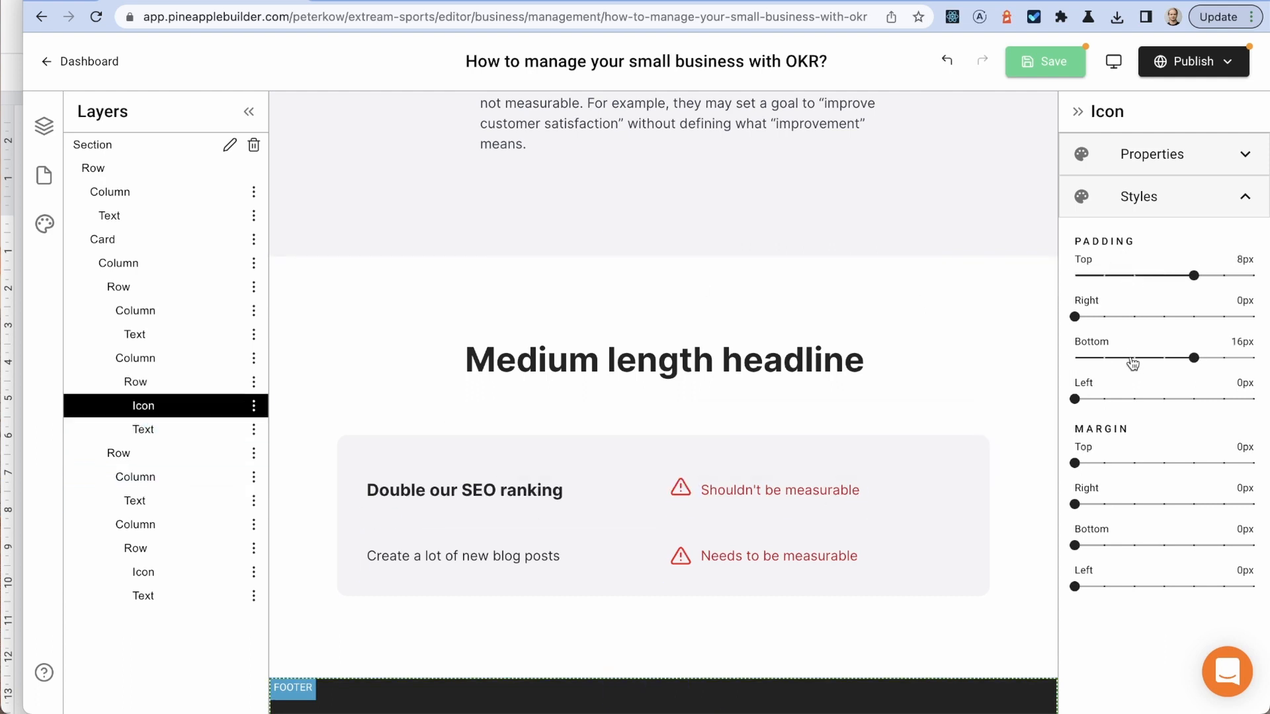
Step: Set the top and bottom padding of both columns in the card's "Double our SEO ranking" row to 8px
{"action": "left_click", "coordinate": [178, 429]}
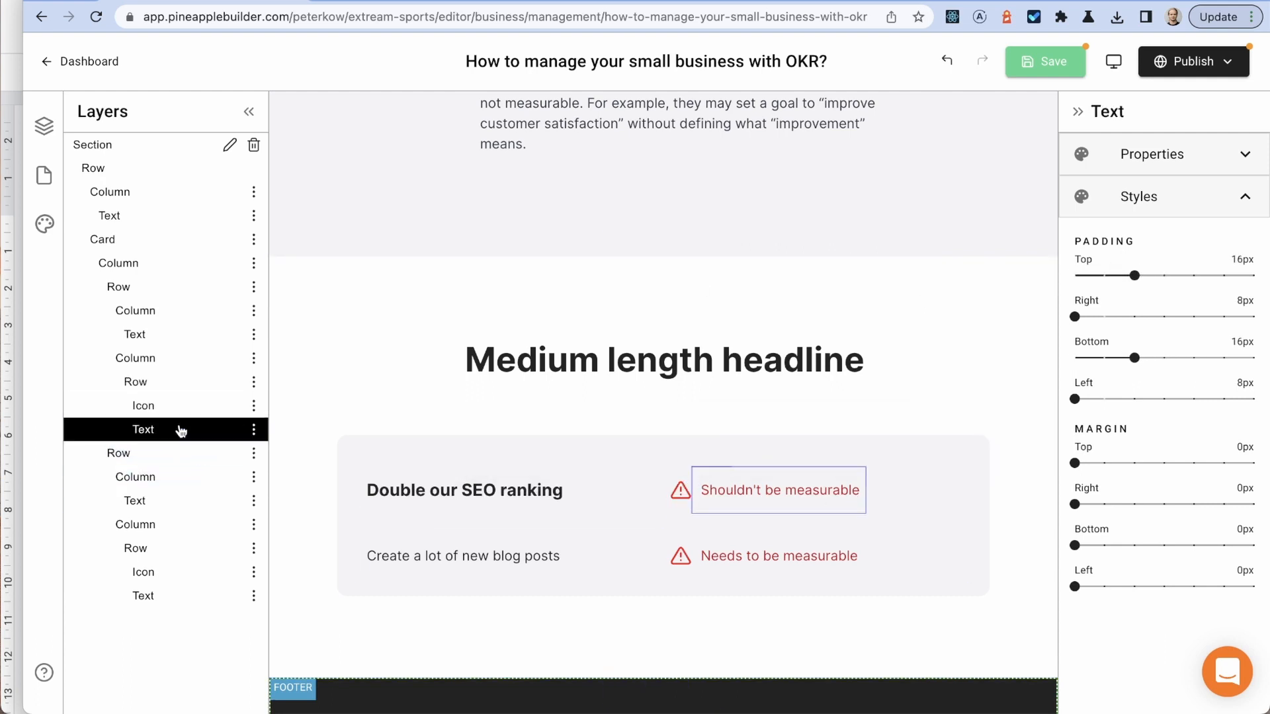
{"action": "left_click", "coordinate": [159, 382]}
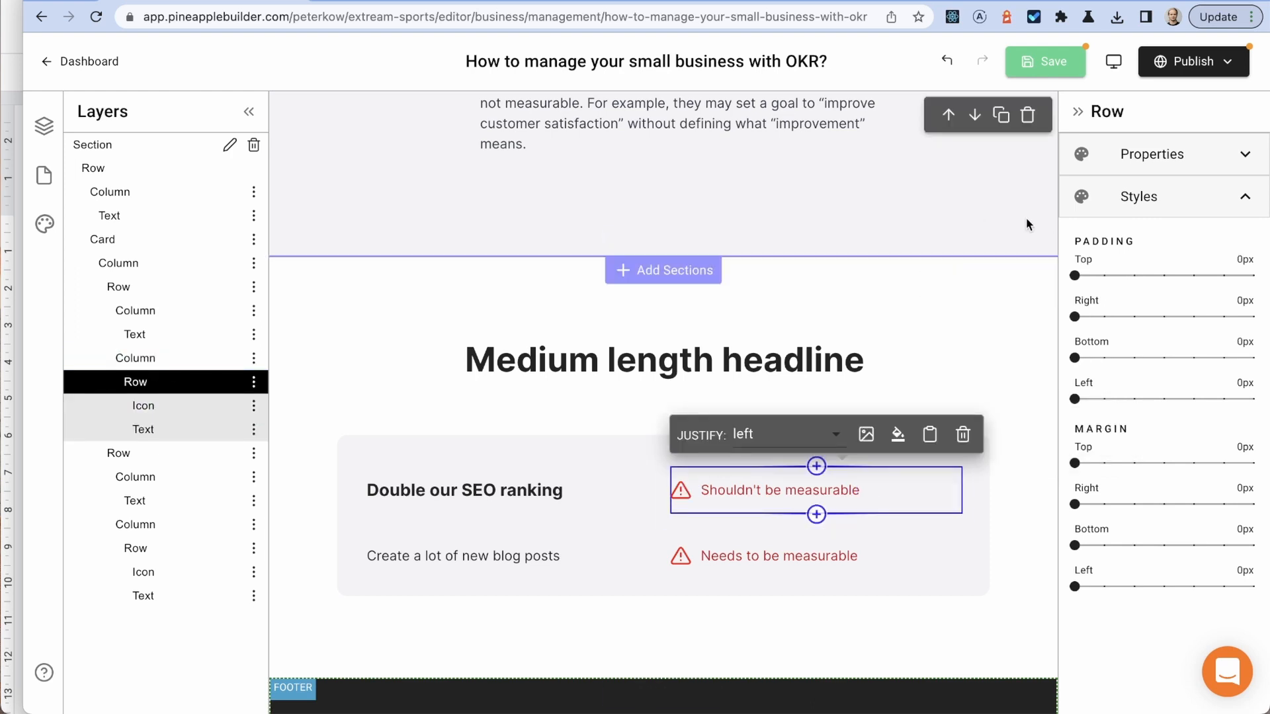
{"action": "left_click", "coordinate": [173, 359]}
{"action": "left_click", "coordinate": [1117, 276]}
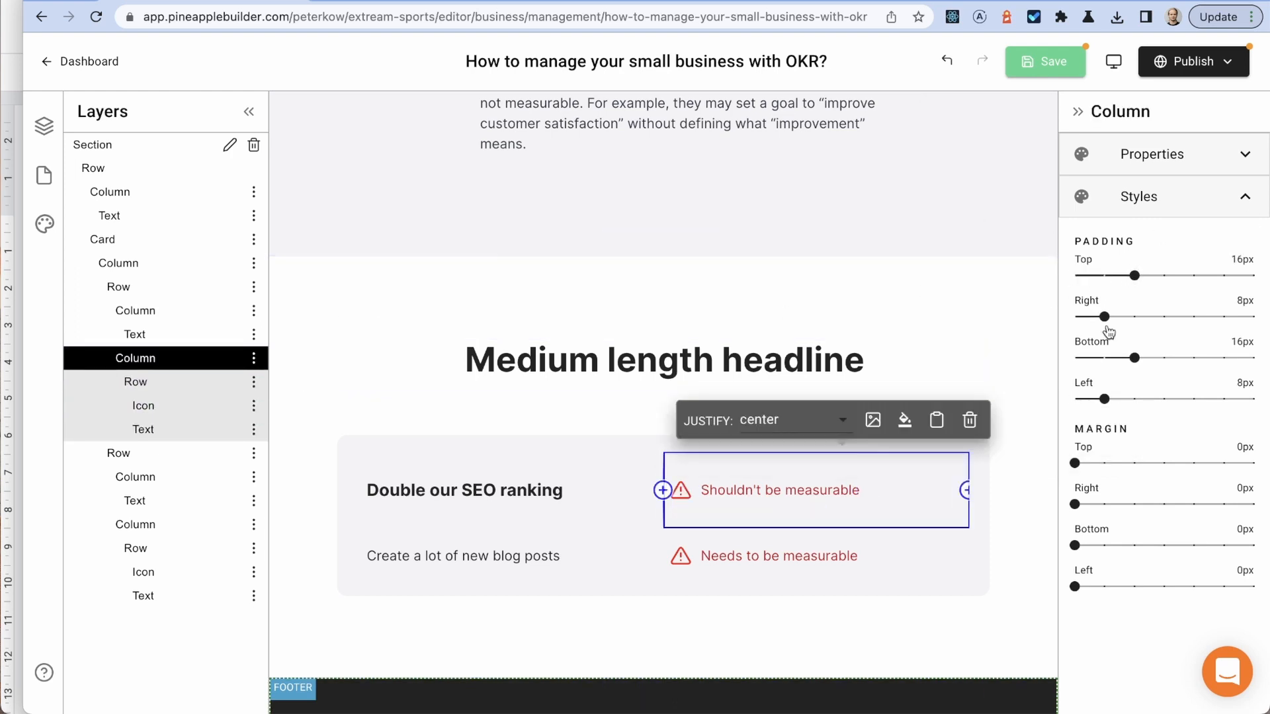
{"action": "left_click", "coordinate": [1111, 360]}
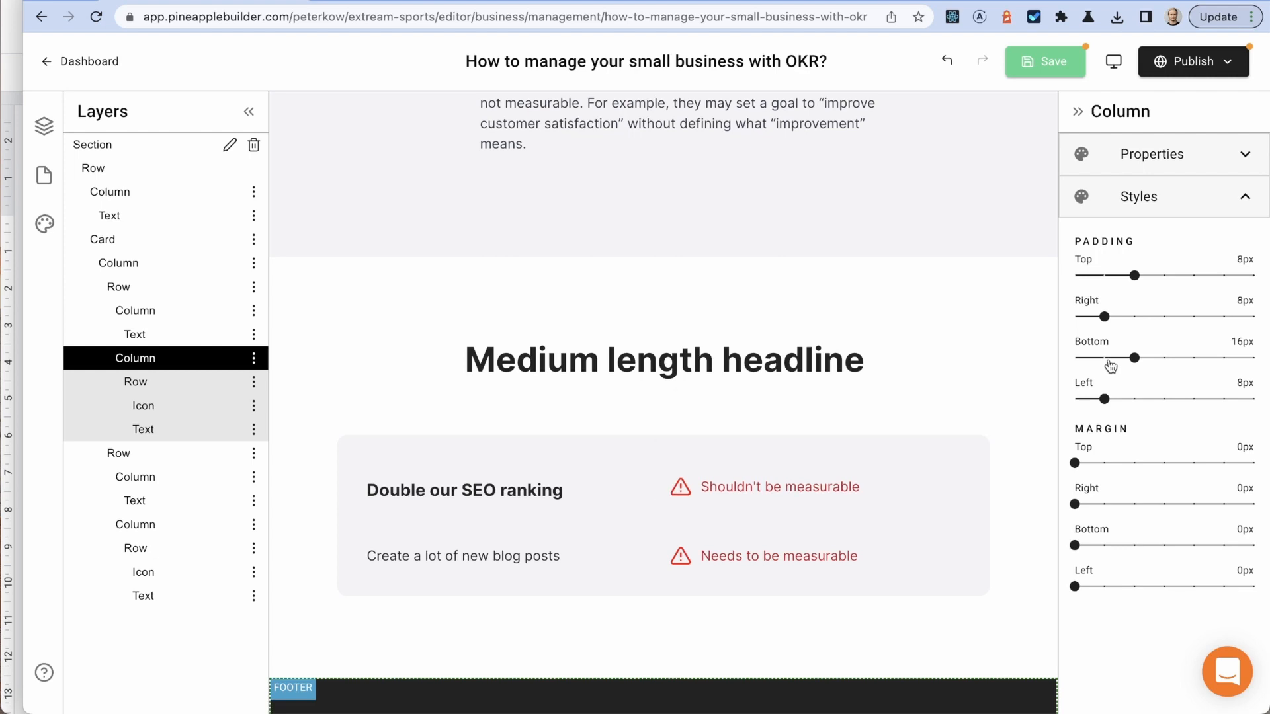
{"action": "left_click", "coordinate": [134, 311]}
{"action": "left_click", "coordinate": [1104, 358]}
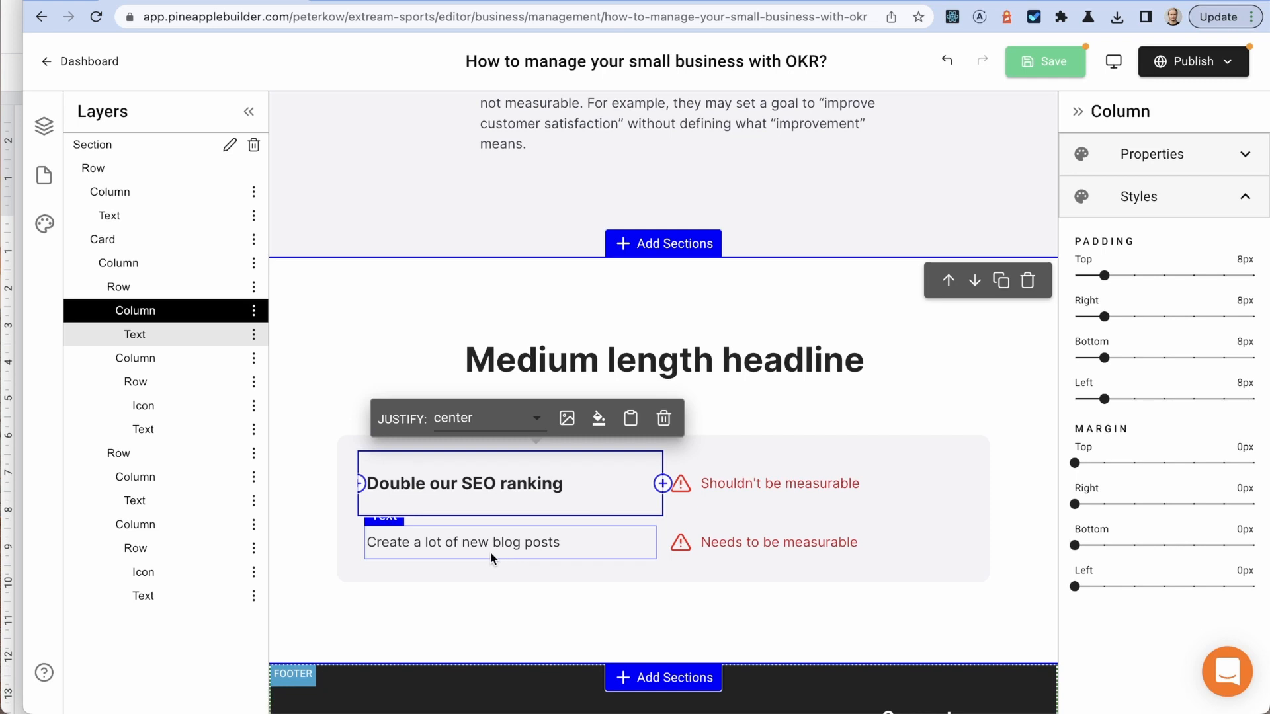
Step: Duplicate the whole "Create a lot of new blog posts" row in the card and save the page
{"action": "left_click", "coordinate": [687, 526]}
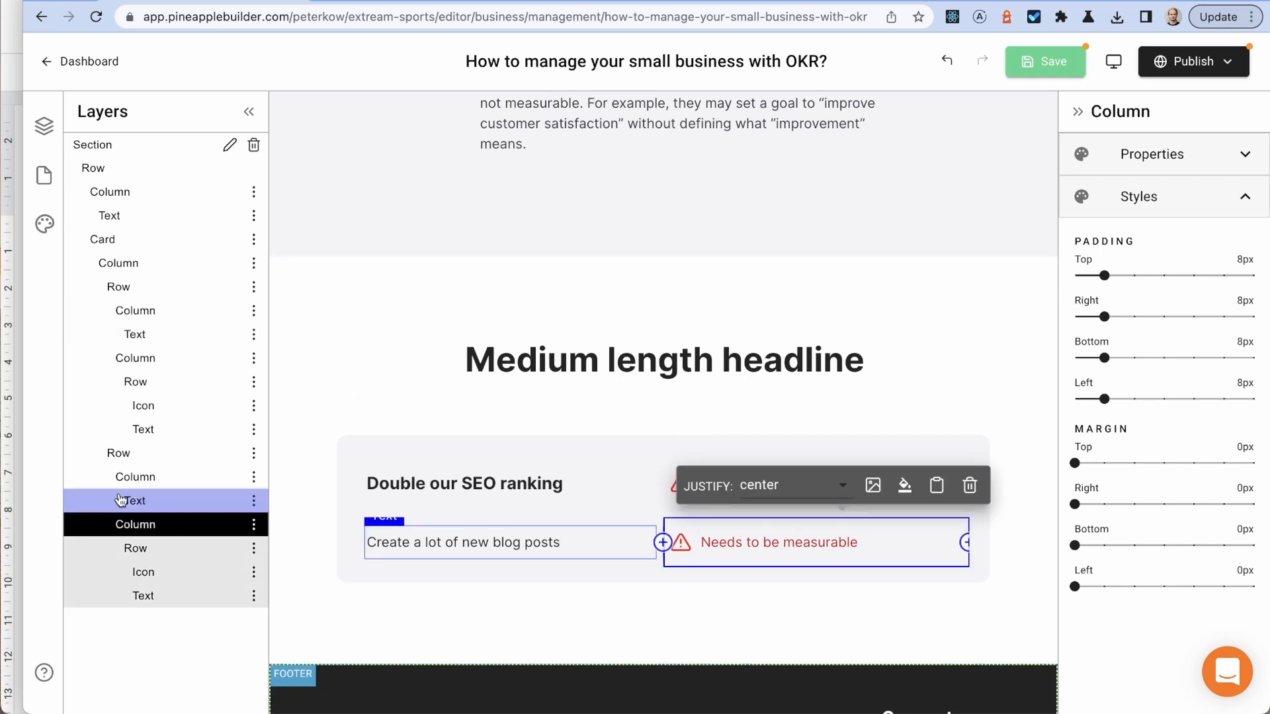
{"action": "left_click", "coordinate": [146, 454]}
{"action": "left_click", "coordinate": [254, 453]}
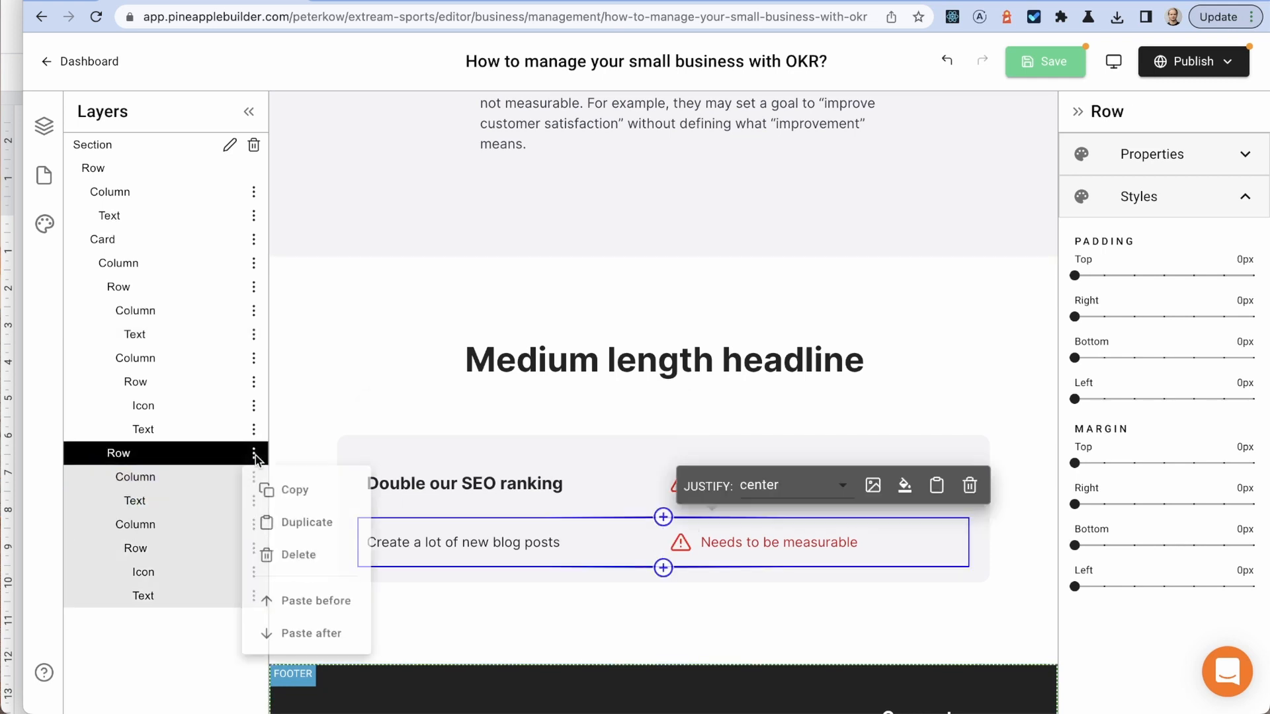
{"action": "left_click", "coordinate": [334, 528]}
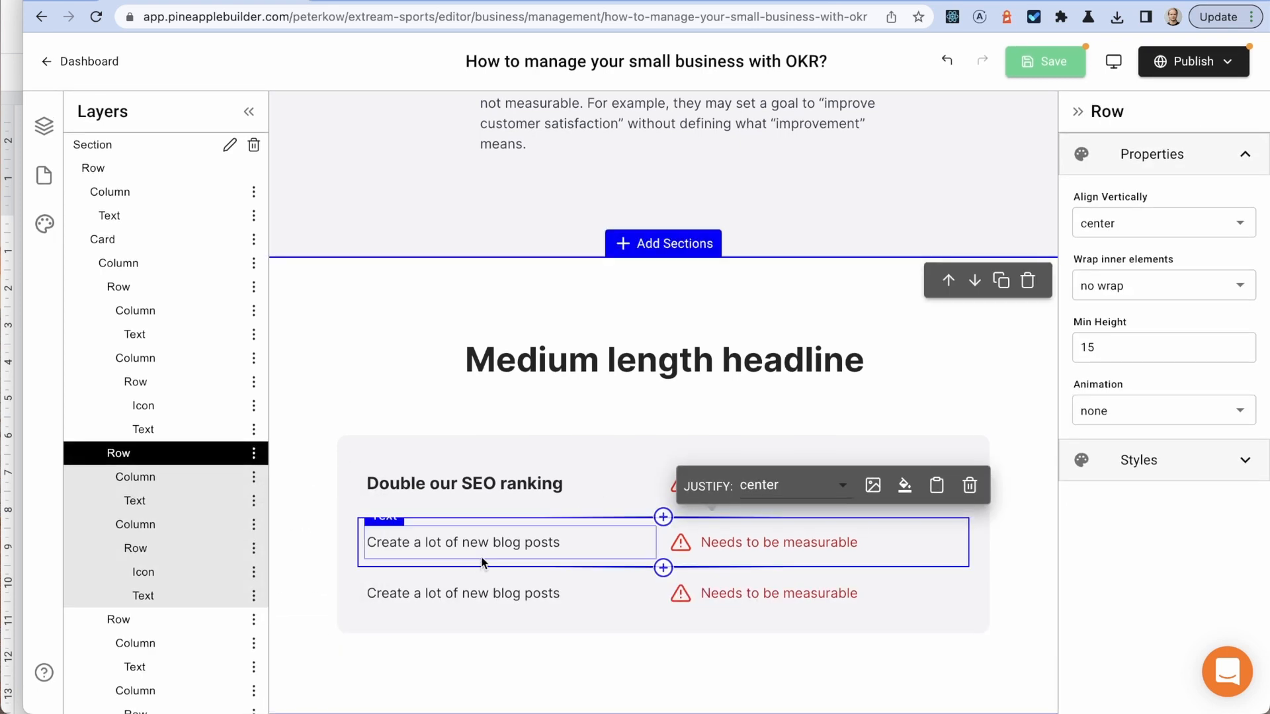
{"action": "left_click", "coordinate": [1055, 63]}
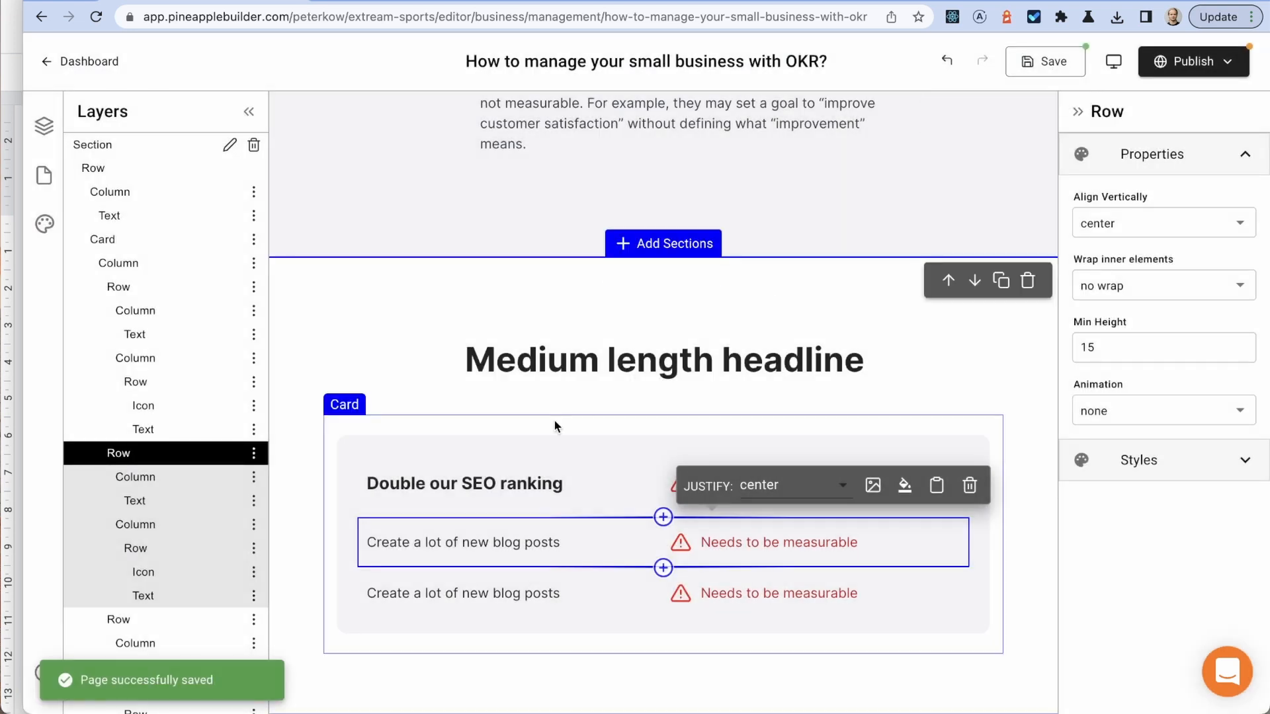
Step: Replace the duplicated row's objective text with "Create million post a week"
{"action": "left_click", "coordinate": [498, 591]}
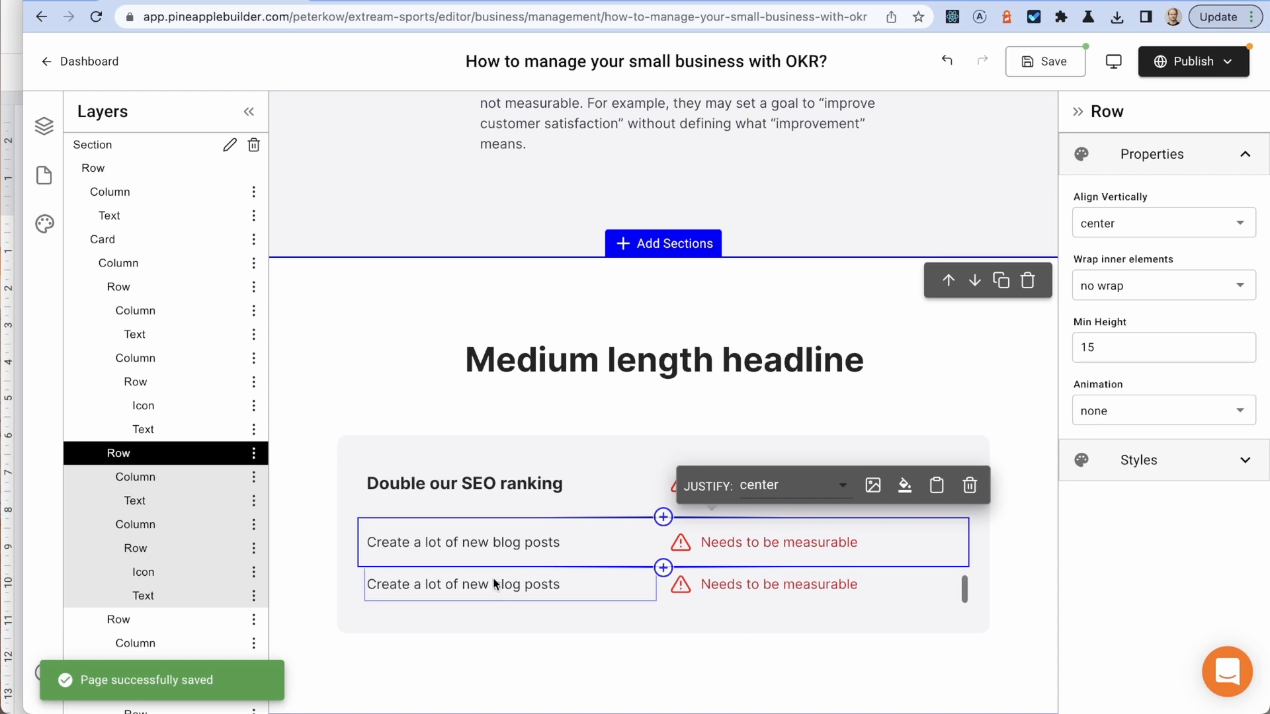
{"action": "left_click", "coordinate": [554, 585]}
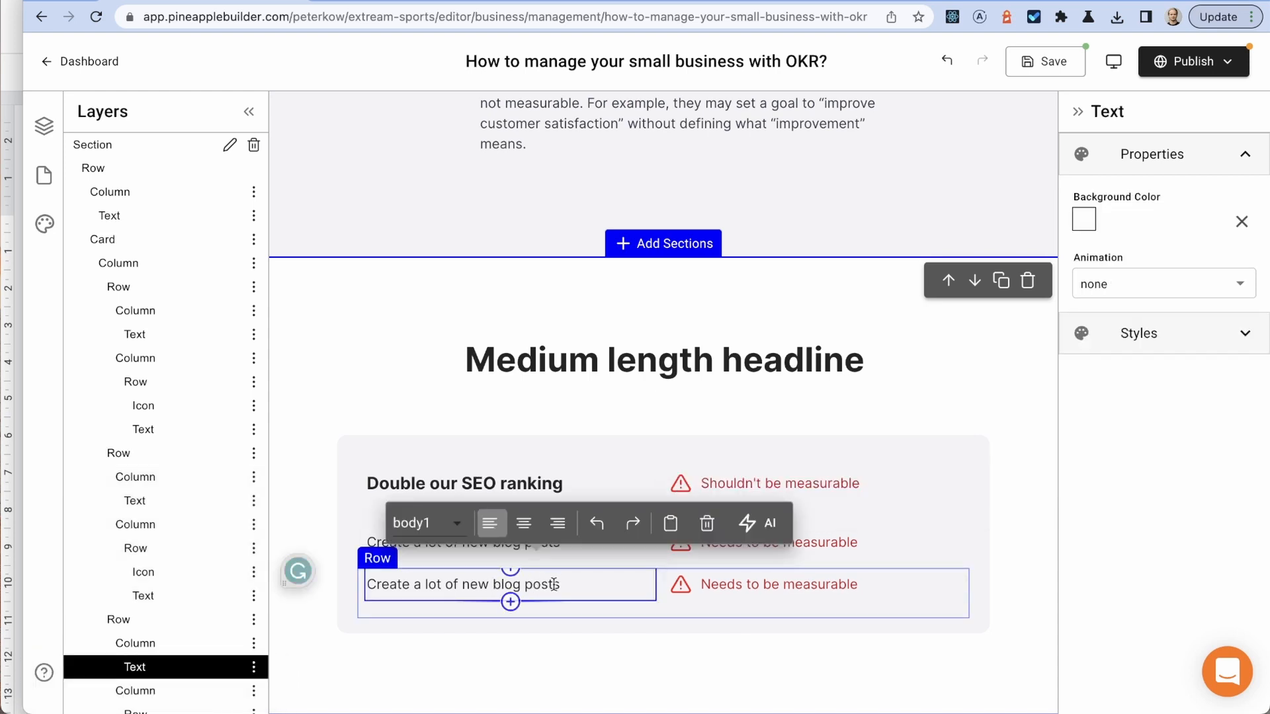
{"action": "left_click_drag", "start_coordinate": [564, 583], "coordinate": [242, 584]}
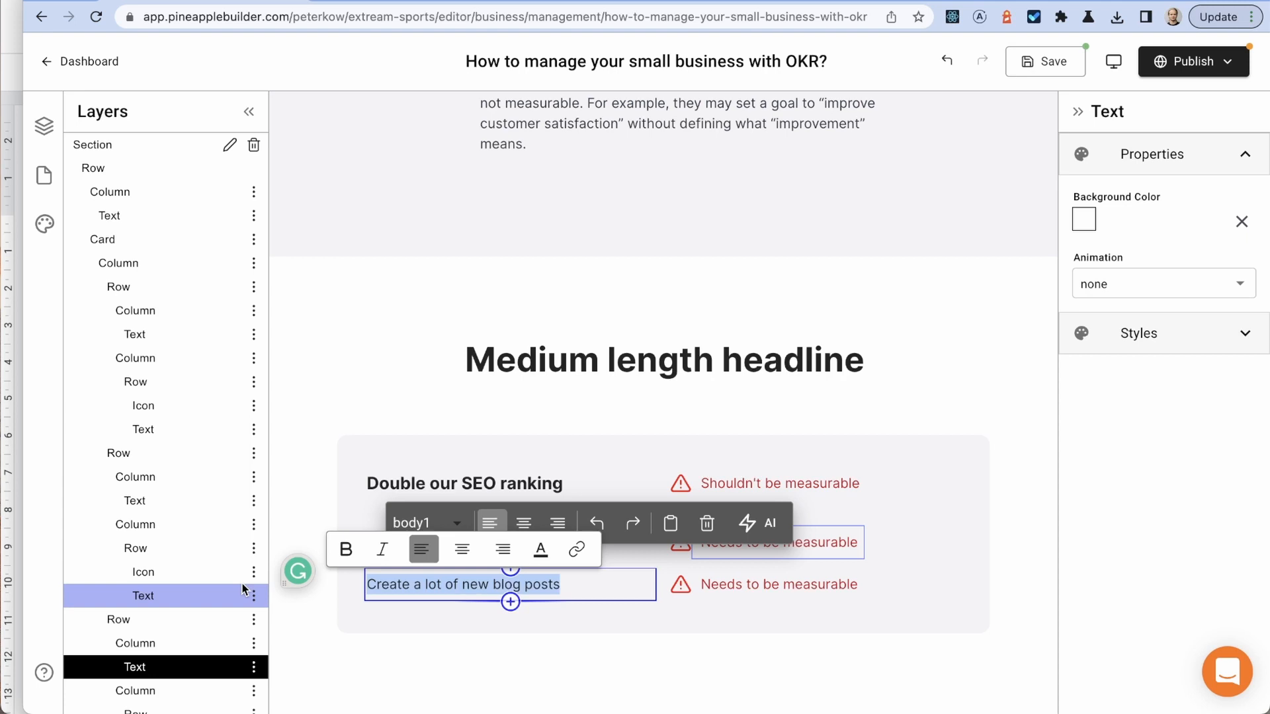
{"action": "type", "text": "Create"}
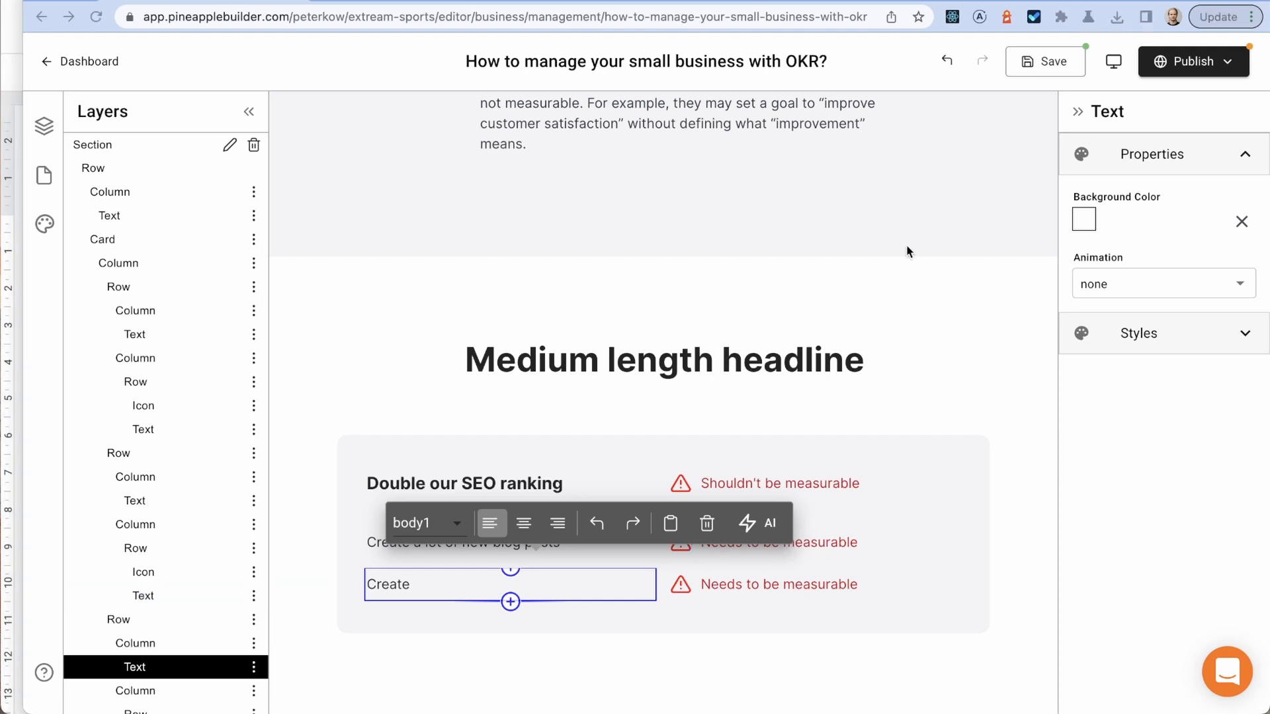
{"action": "left_click", "coordinate": [443, 587]}
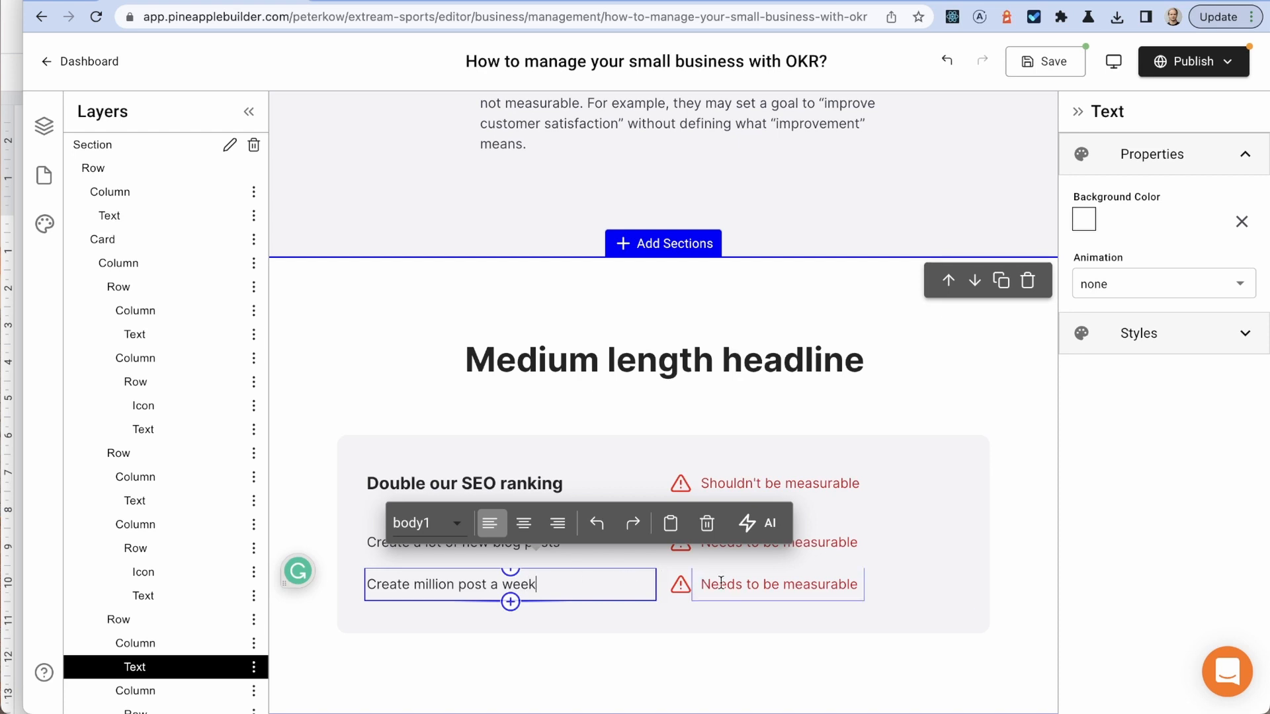
{"action": "left_click", "coordinate": [853, 539]}
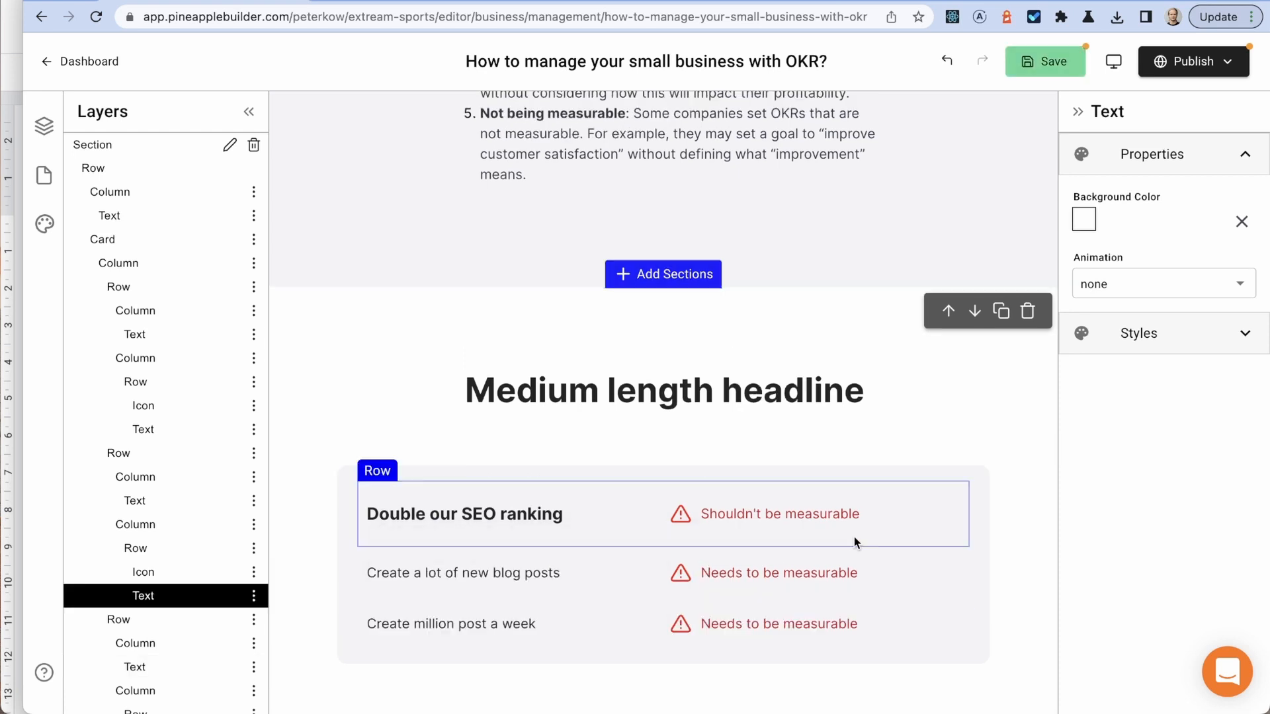
{"action": "left_click", "coordinate": [706, 623]}
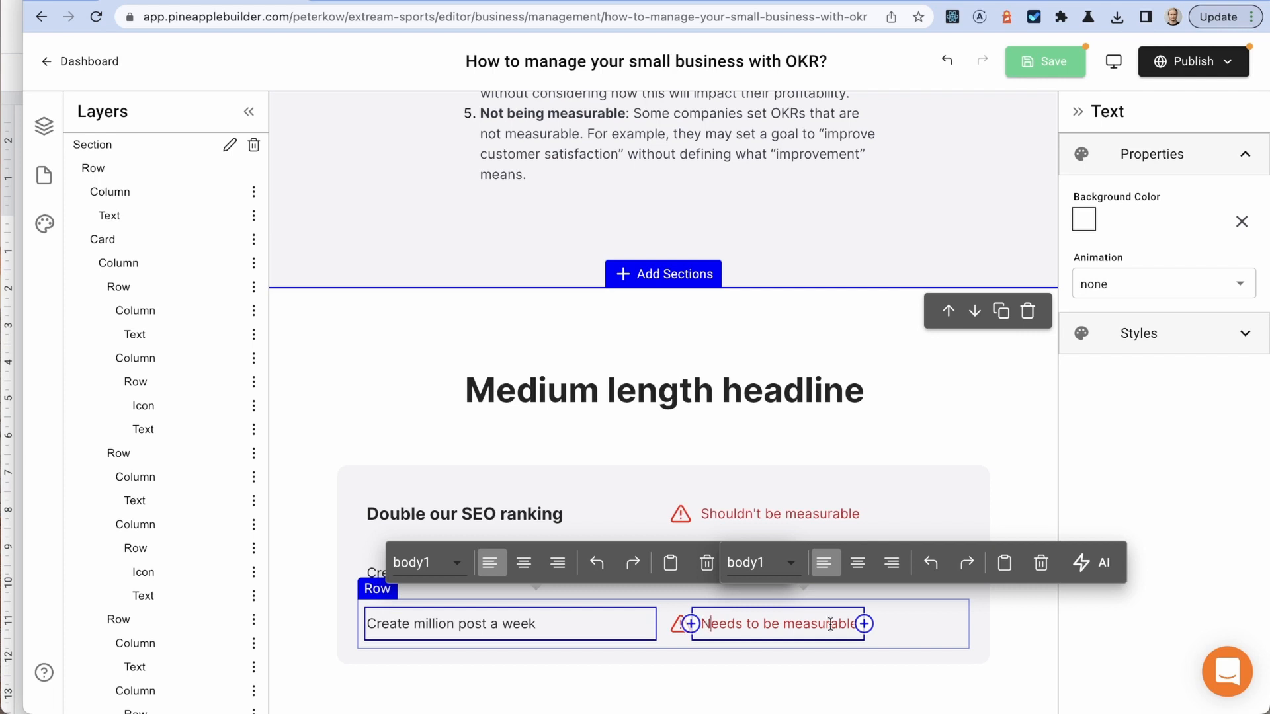
{"action": "key", "text": "super+a"}
{"action": "key", "text": "super+Tab"}
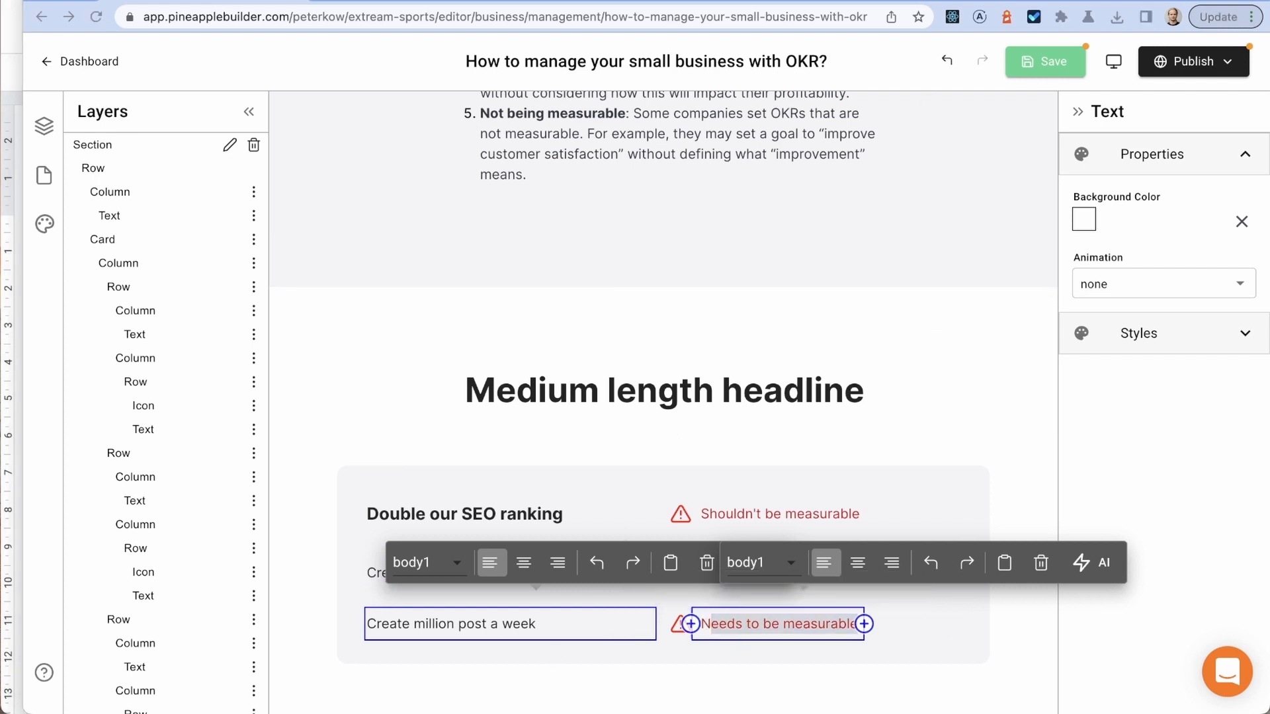
{"action": "key", "text": "super+Tab"}
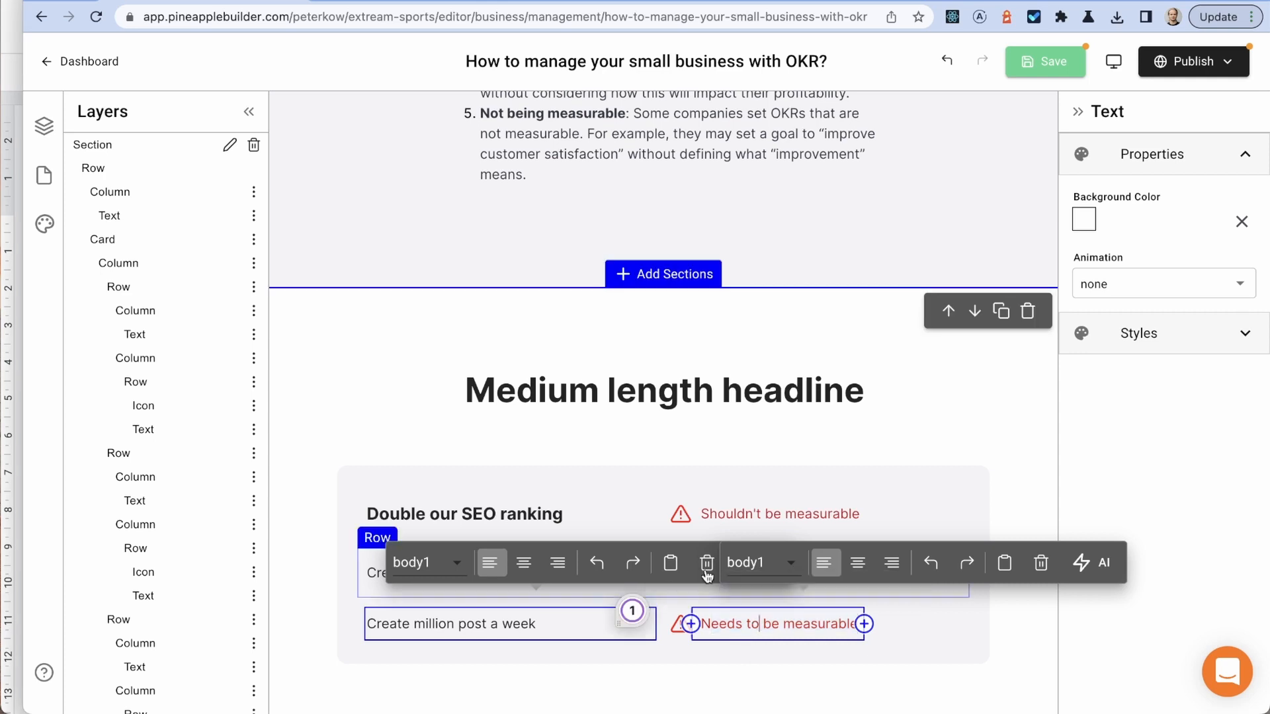
Step: Replace the warning text beside "Create million post a week" with "Should be ambitious, not impossible"
{"action": "scroll", "coordinate": [619, 254], "scroll_direction": "down", "scroll_amount": 2}
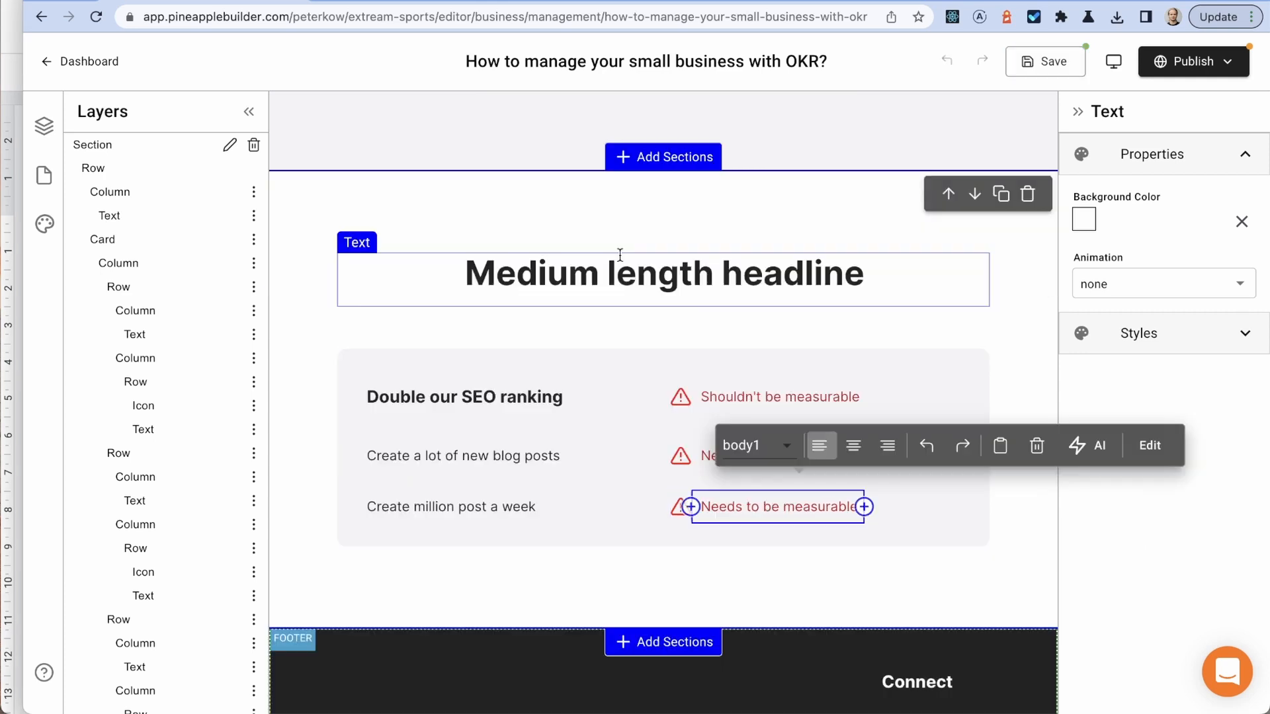
{"action": "left_click", "coordinate": [781, 506]}
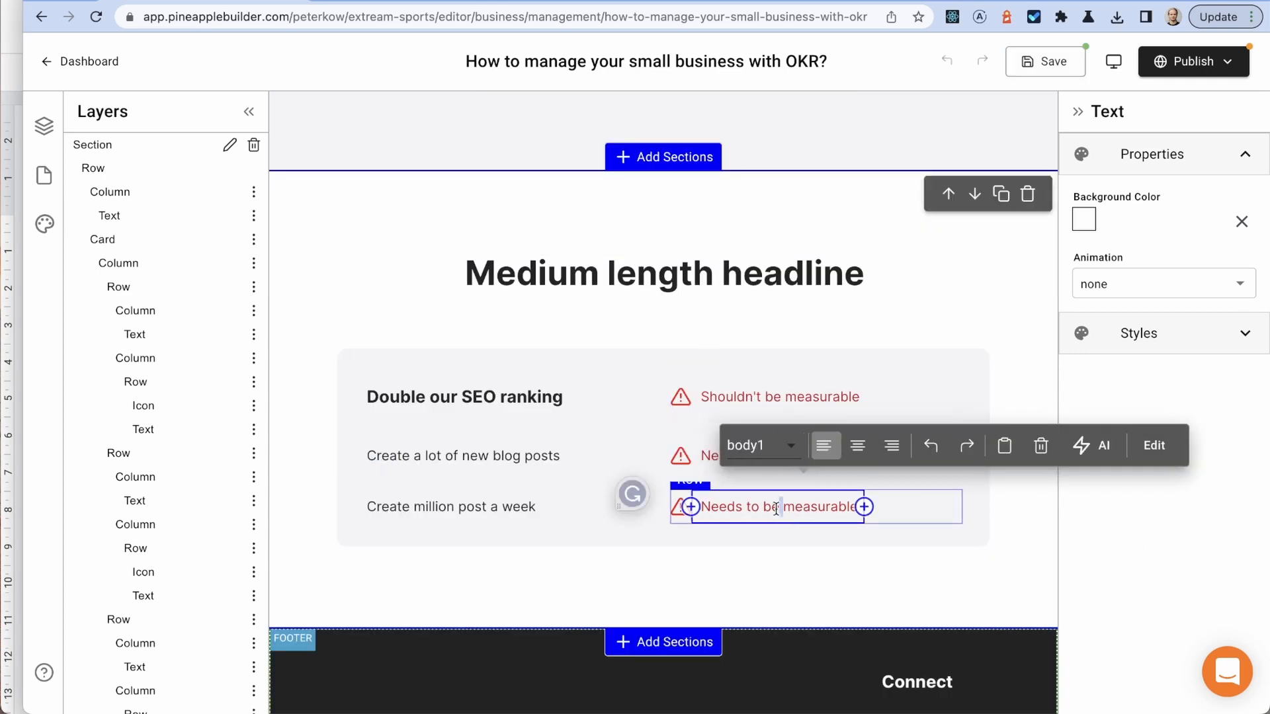
{"action": "key", "text": "super+a"}
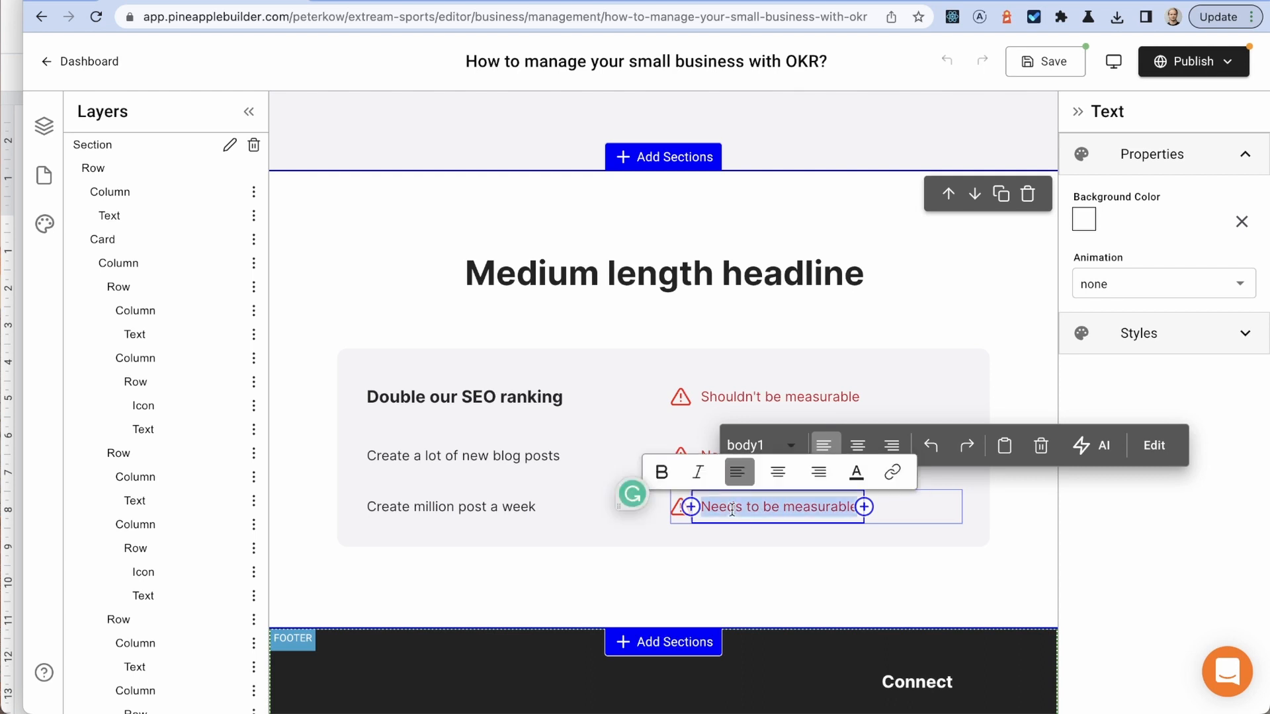
{"action": "type", "text": "Shou"}
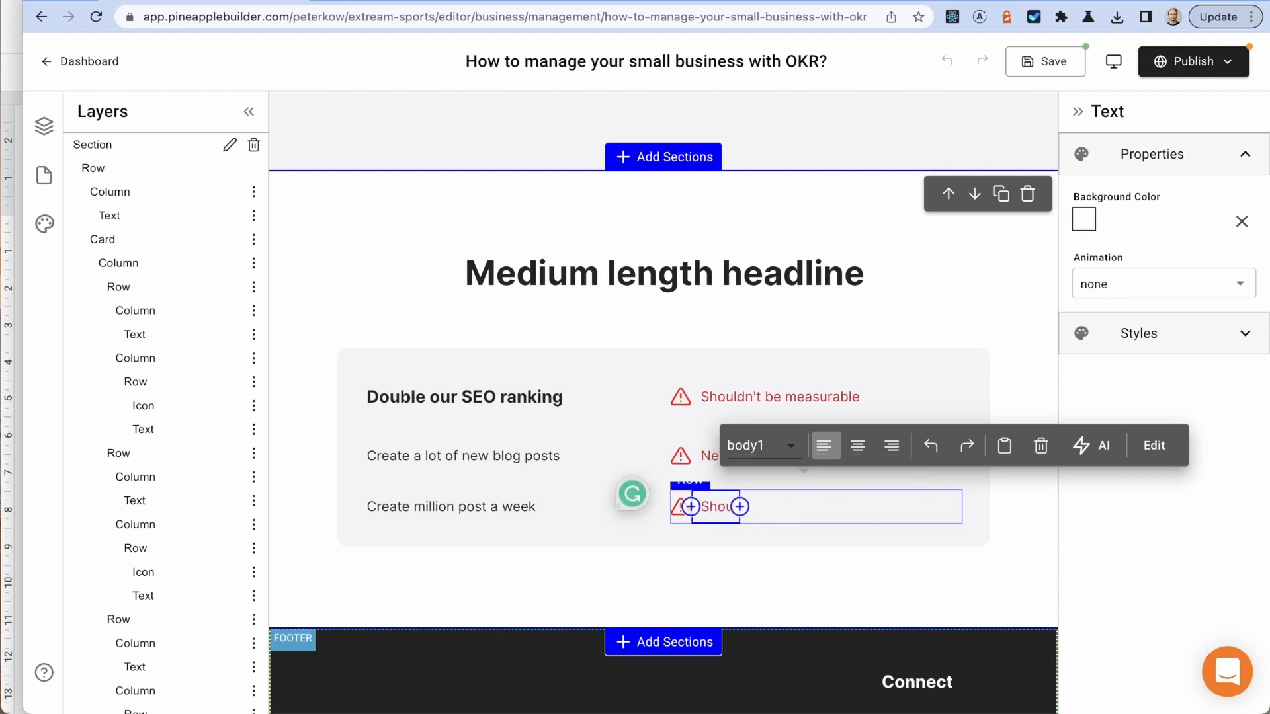
{"action": "type", "text": "ld be"}
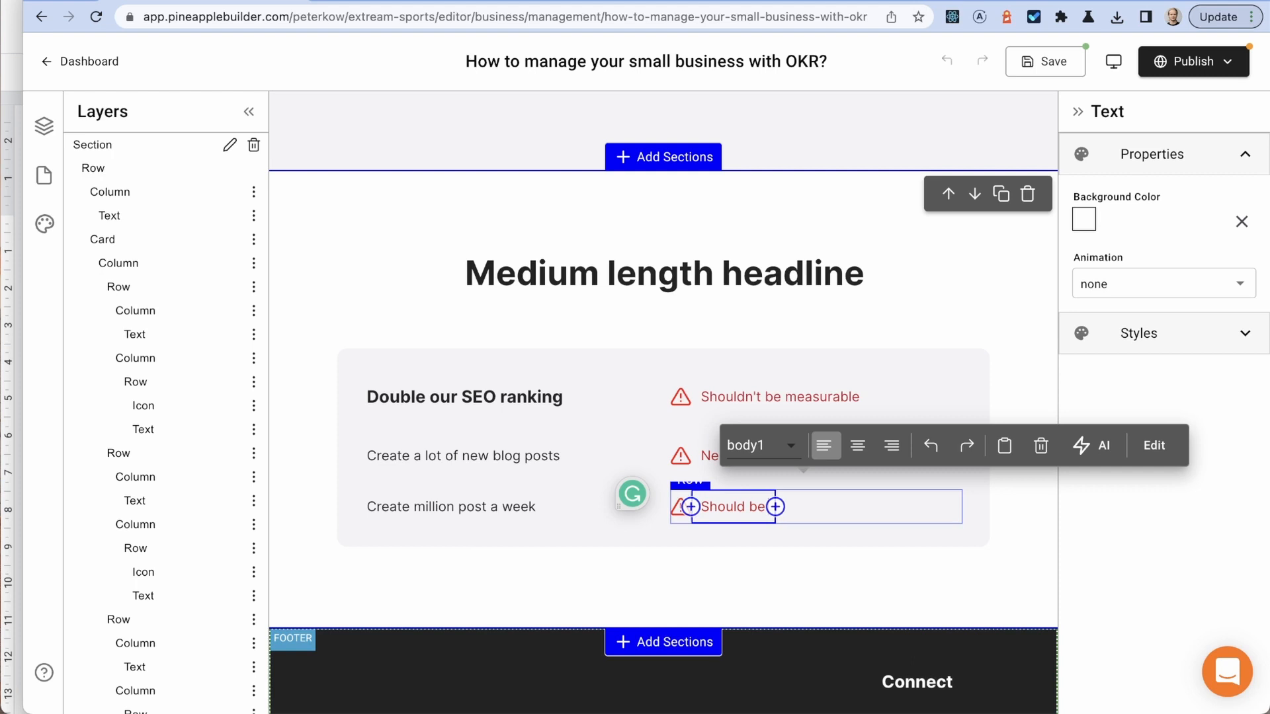
{"action": "type", "text": " ambitio"}
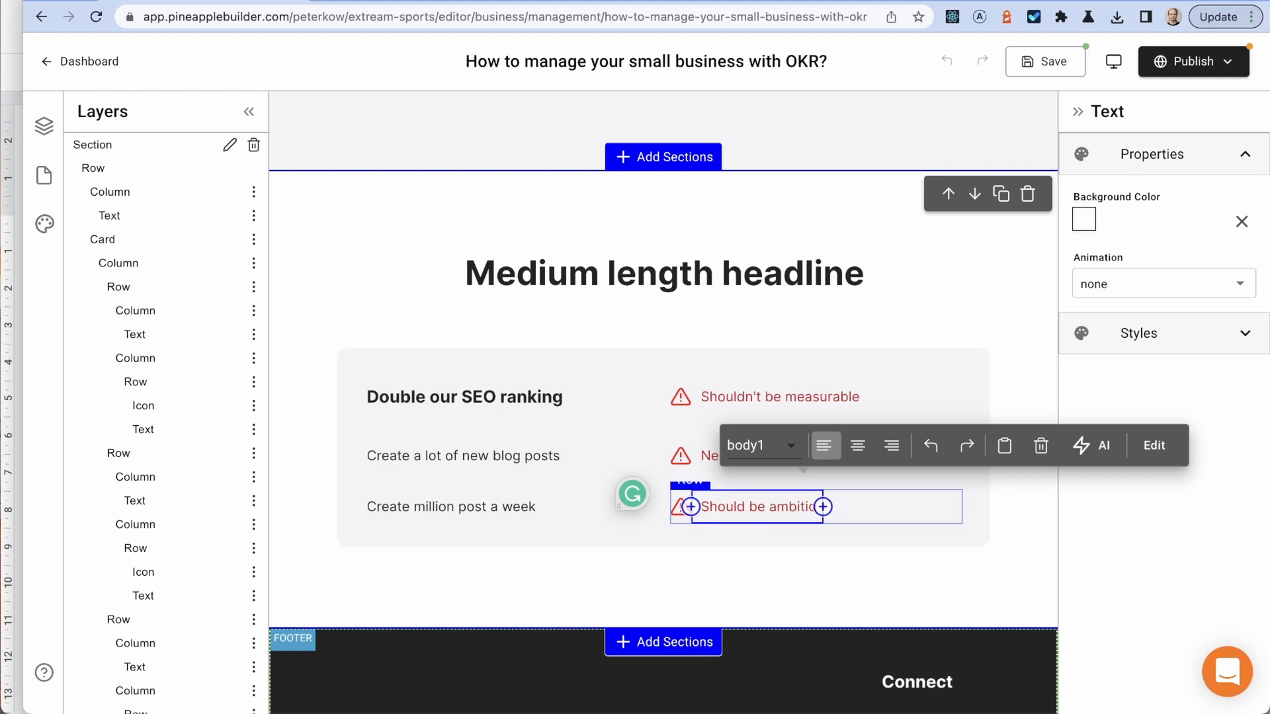
{"action": "type", "text": "us, not impossible"}
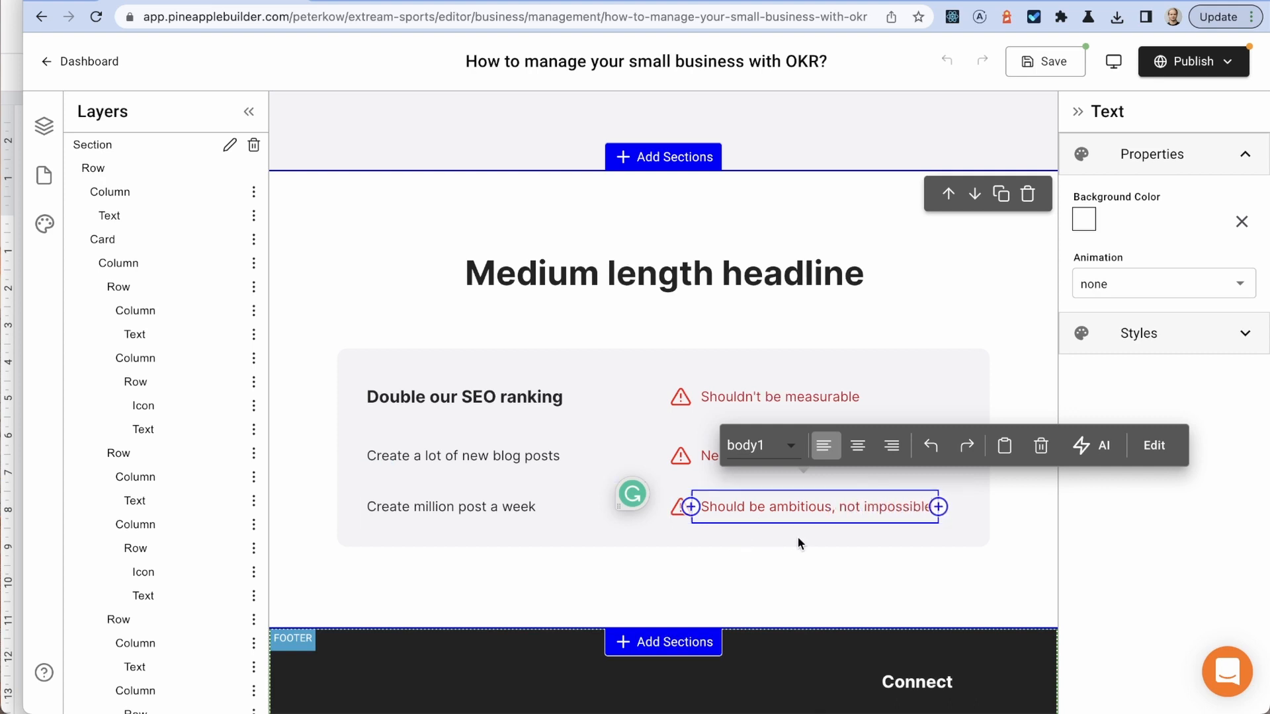
Step: Change the section's "Medium length headline" text to the H5 style and align it left
{"action": "scroll", "coordinate": [674, 532], "scroll_direction": "up", "scroll_amount": 1}
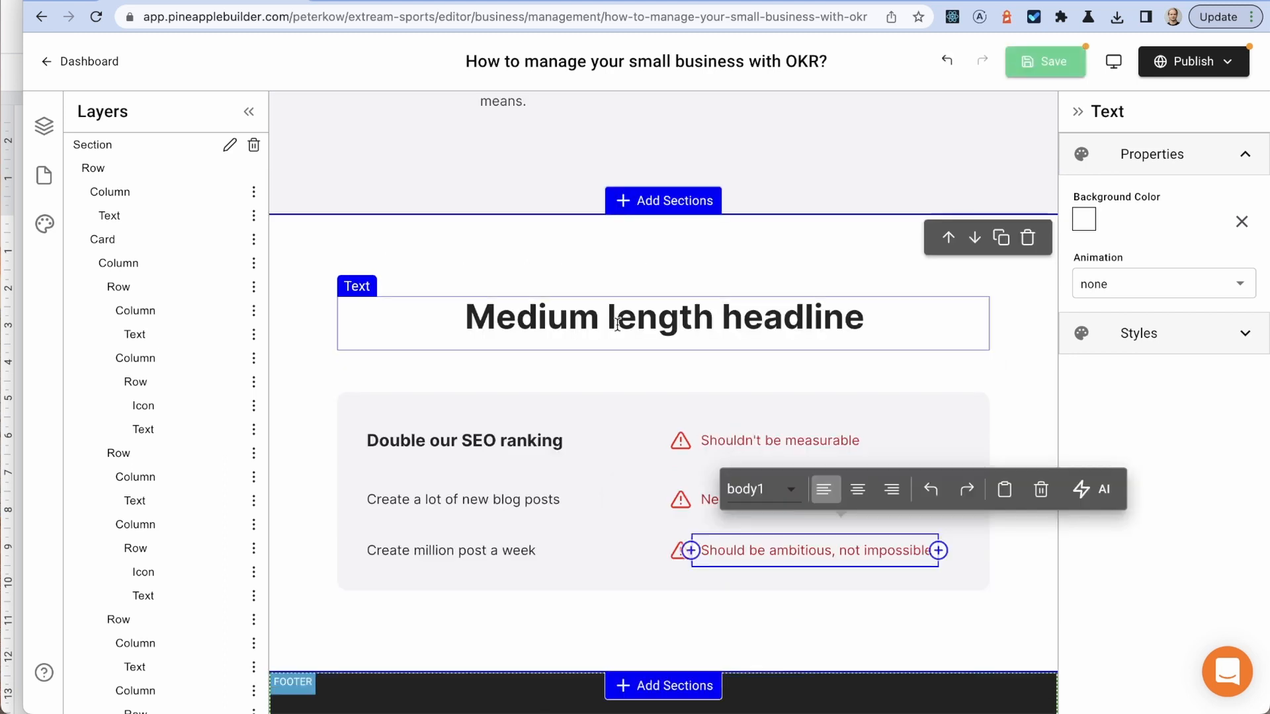
{"action": "left_click", "coordinate": [598, 323]}
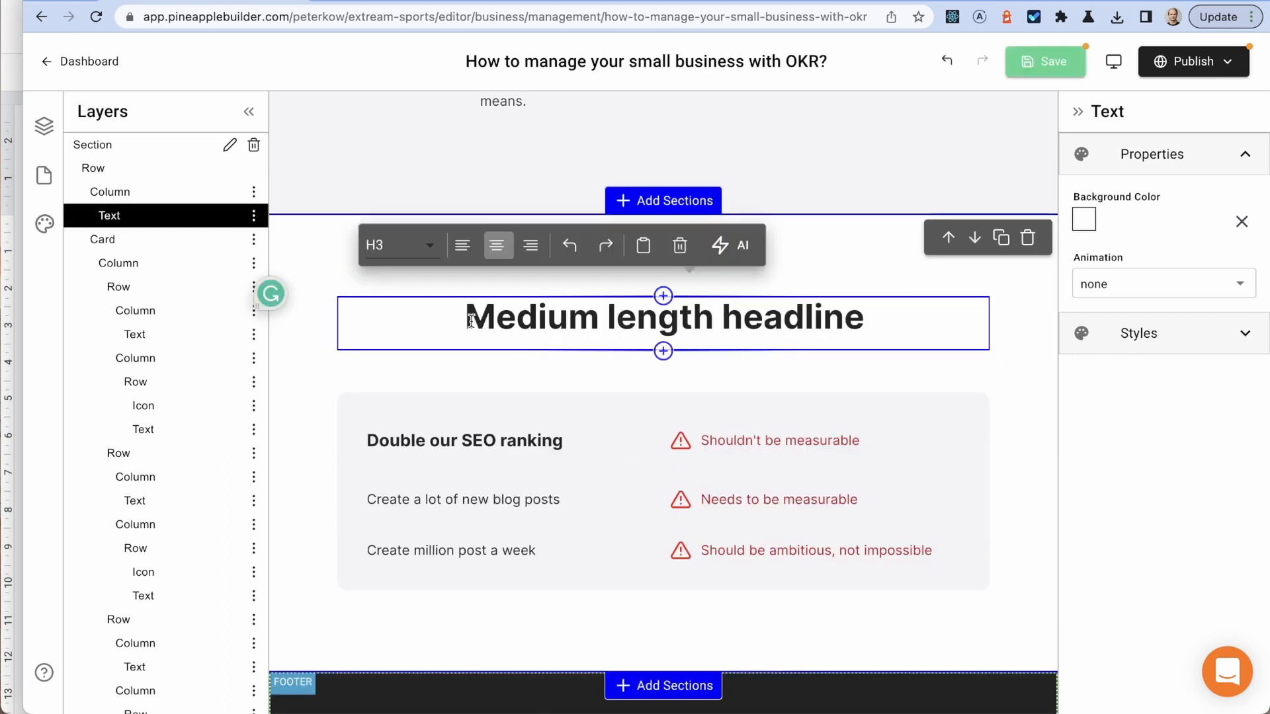
{"action": "triple_click", "coordinate": [544, 312]}
{"action": "left_click", "coordinate": [430, 245]}
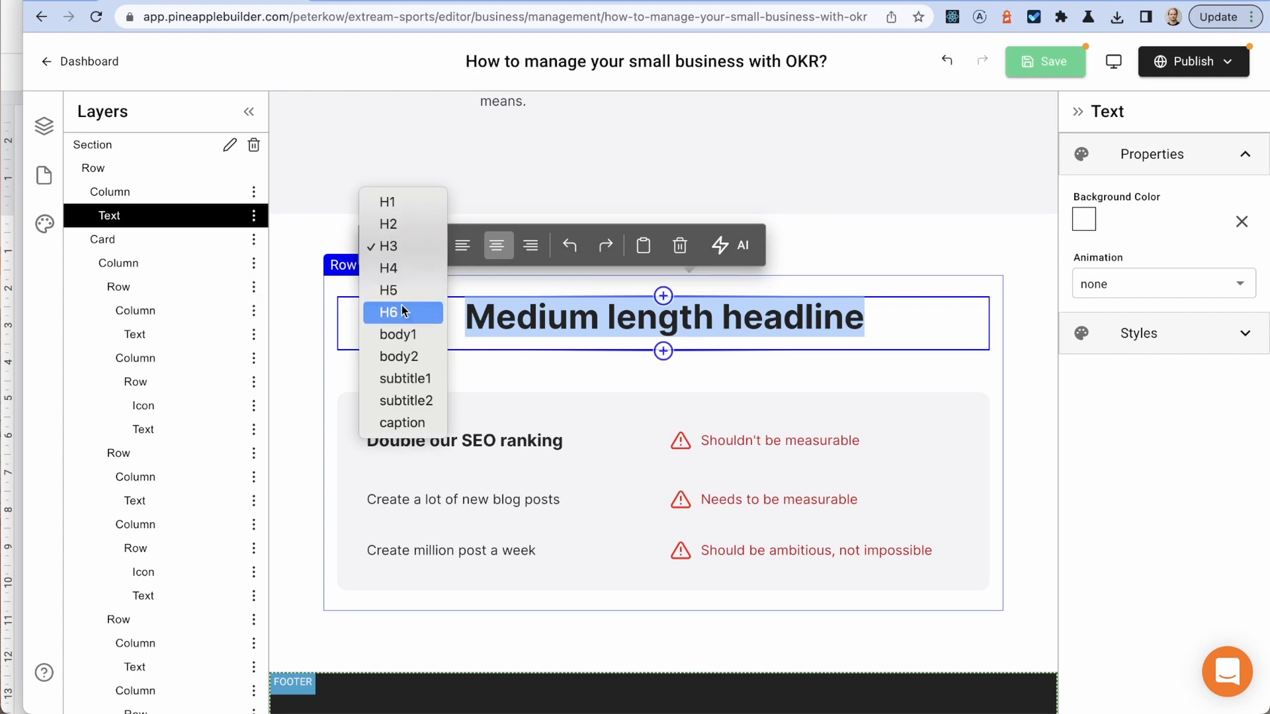
{"action": "left_click", "coordinate": [516, 342]}
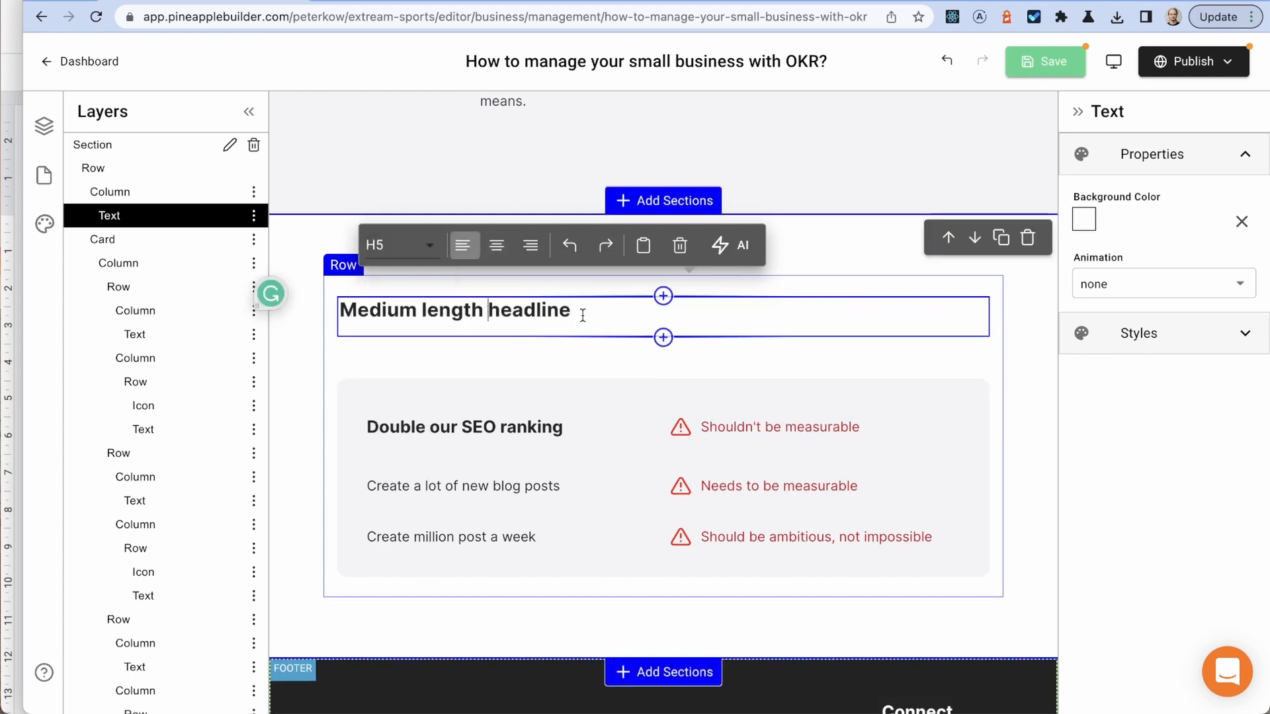
Step: Replace the "Medium length headline" text above the card with "Bad OKRs" and save the page
{"action": "left_click_drag", "start_coordinate": [586, 315], "coordinate": [315, 315]}
{"action": "type", "text": "Bad "}
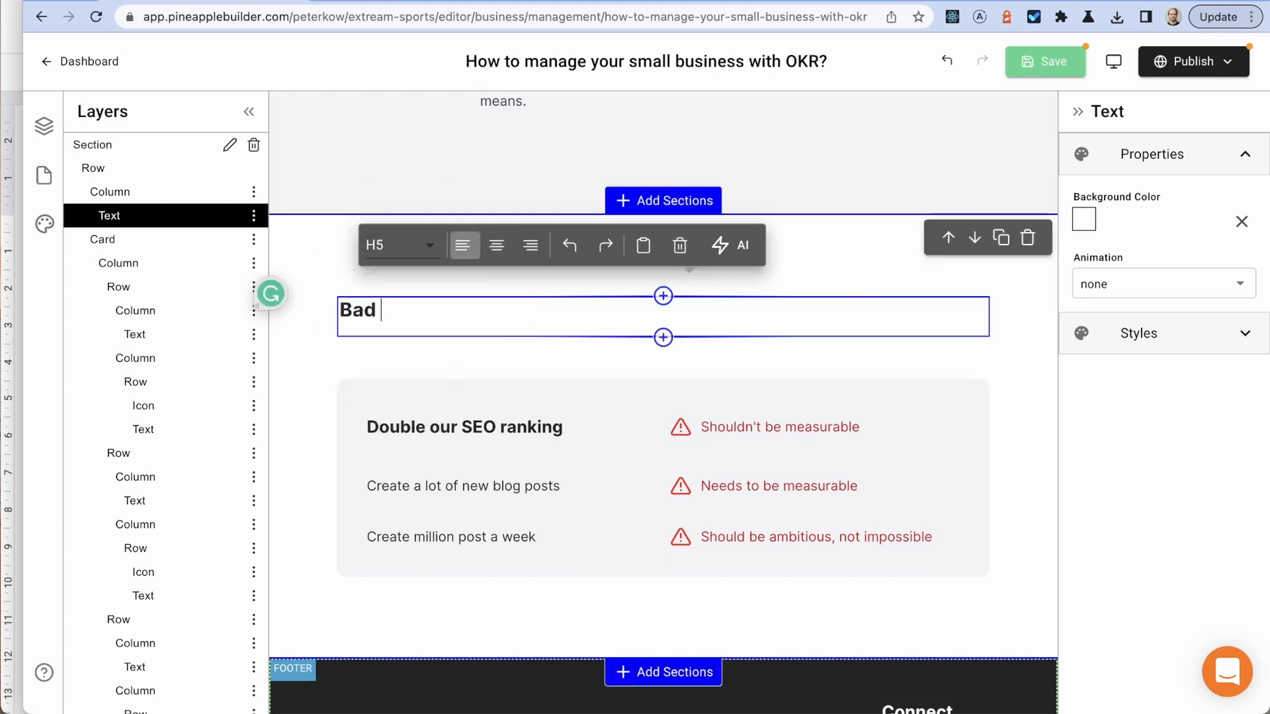
{"action": "type", "text": "OKRs"}
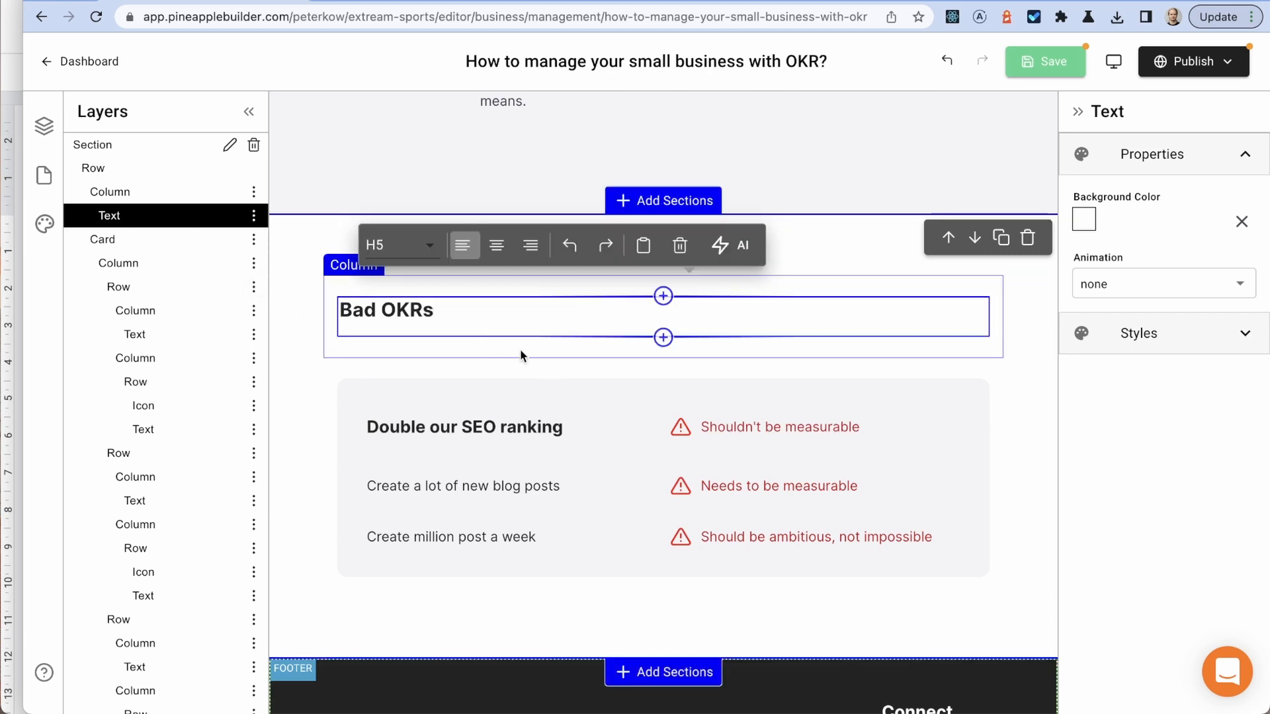
{"action": "scroll", "coordinate": [554, 373], "scroll_direction": "down", "scroll_amount": 1}
{"action": "scroll", "coordinate": [554, 373], "scroll_direction": "up", "scroll_amount": 1}
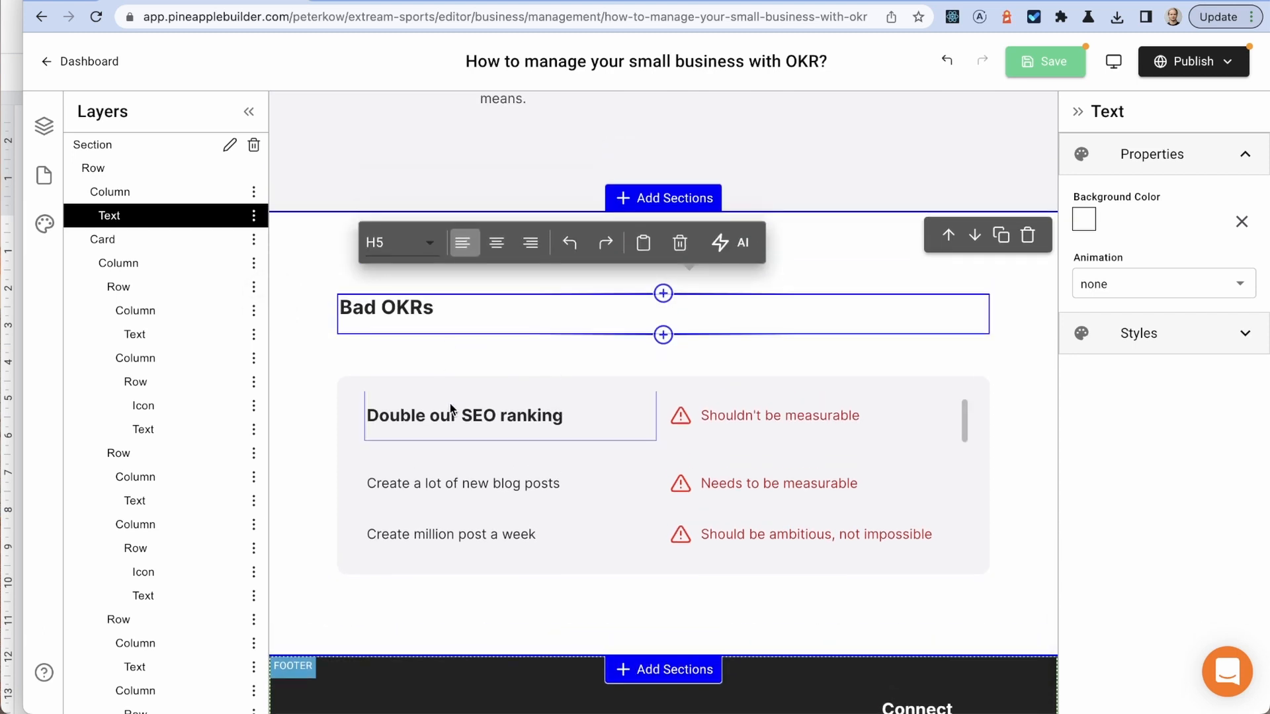
{"action": "left_click", "coordinate": [1046, 66]}
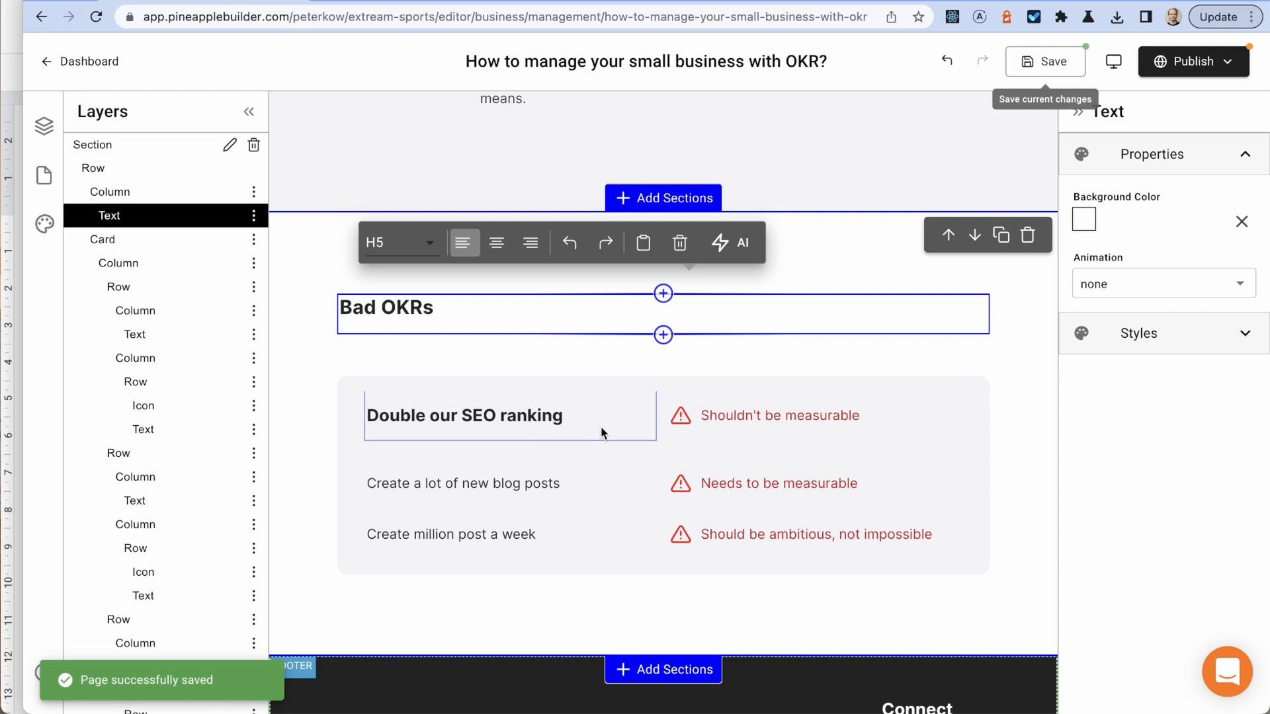
Step: Switch to the Google Docs draft of the article and go to its "Final points" list
{"action": "scroll", "coordinate": [536, 424], "scroll_direction": "down", "scroll_amount": 1}
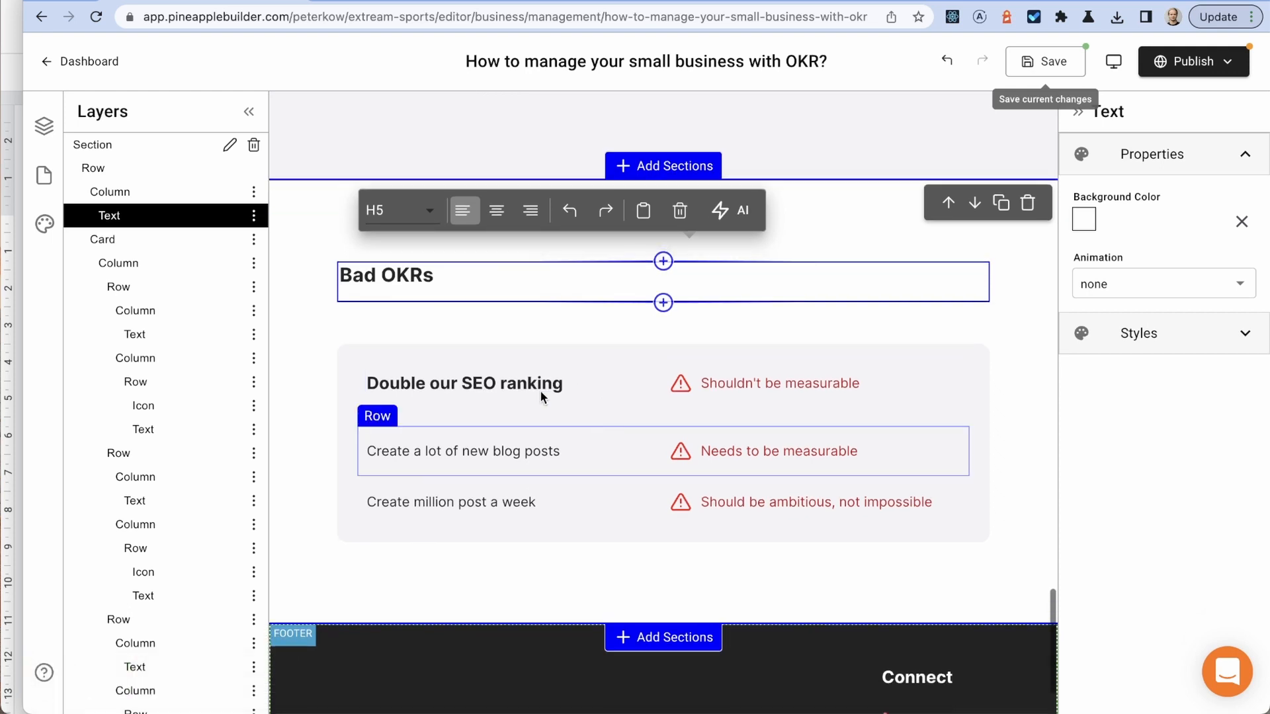
{"action": "left_click", "coordinate": [16, 80]}
{"action": "scroll", "coordinate": [536, 400], "scroll_direction": "down", "scroll_amount": 20}
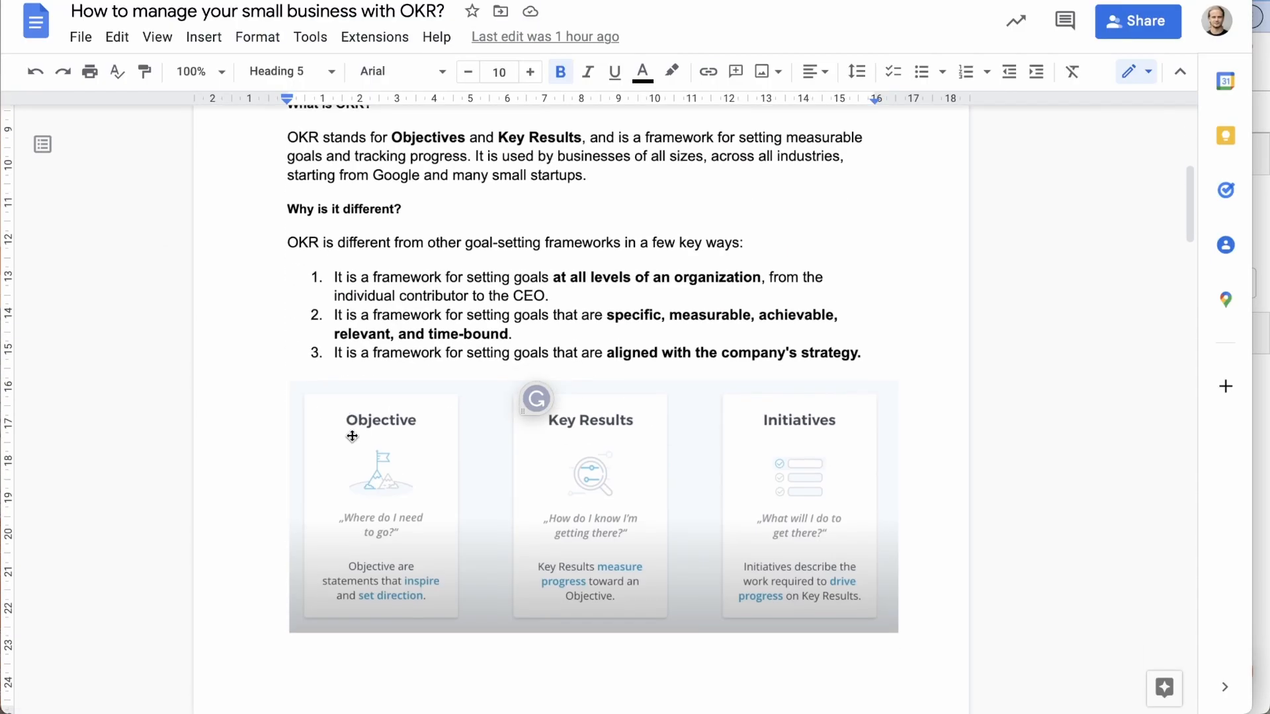
{"action": "scroll", "coordinate": [352, 434], "scroll_direction": "down", "scroll_amount": 10}
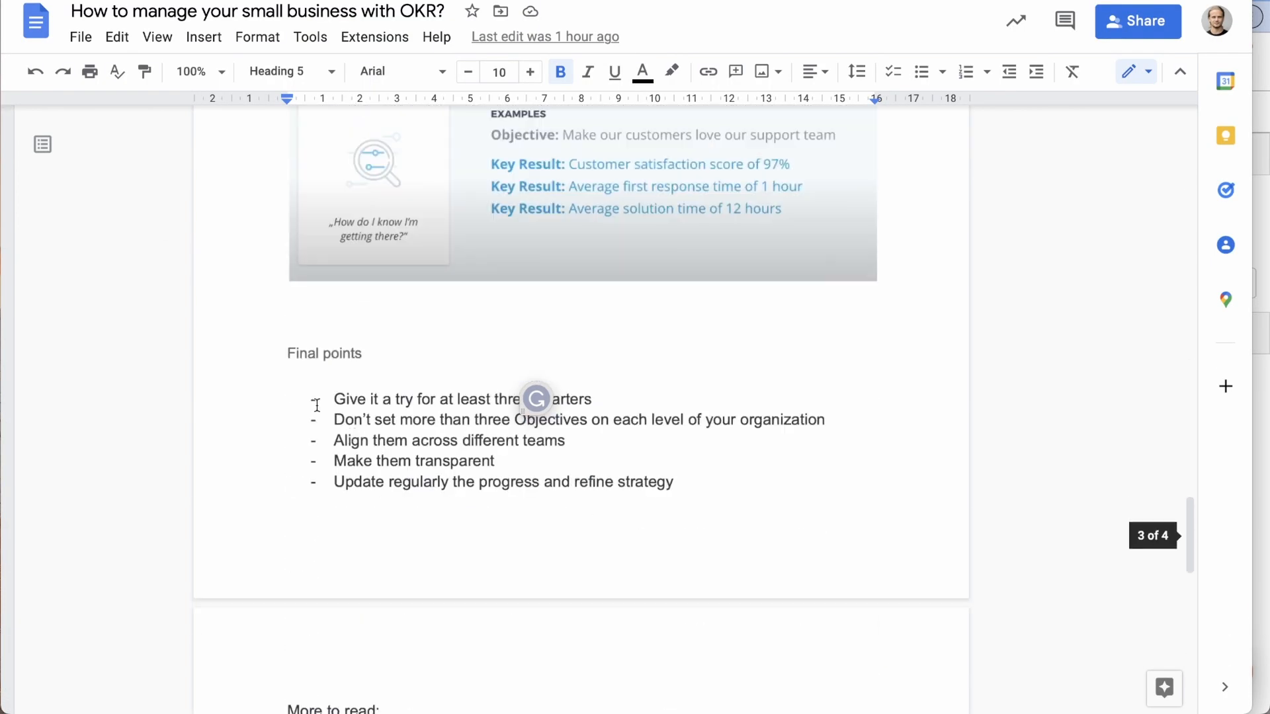
Step: Copy the document text from the "Final points" heading through the Amazon link under "More to read:"
{"action": "scroll", "coordinate": [297, 384], "scroll_direction": "down", "scroll_amount": 1}
{"action": "scroll", "coordinate": [286, 371], "scroll_direction": "up", "scroll_amount": 3}
{"action": "scroll", "coordinate": [284, 344], "scroll_direction": "down", "scroll_amount": 5}
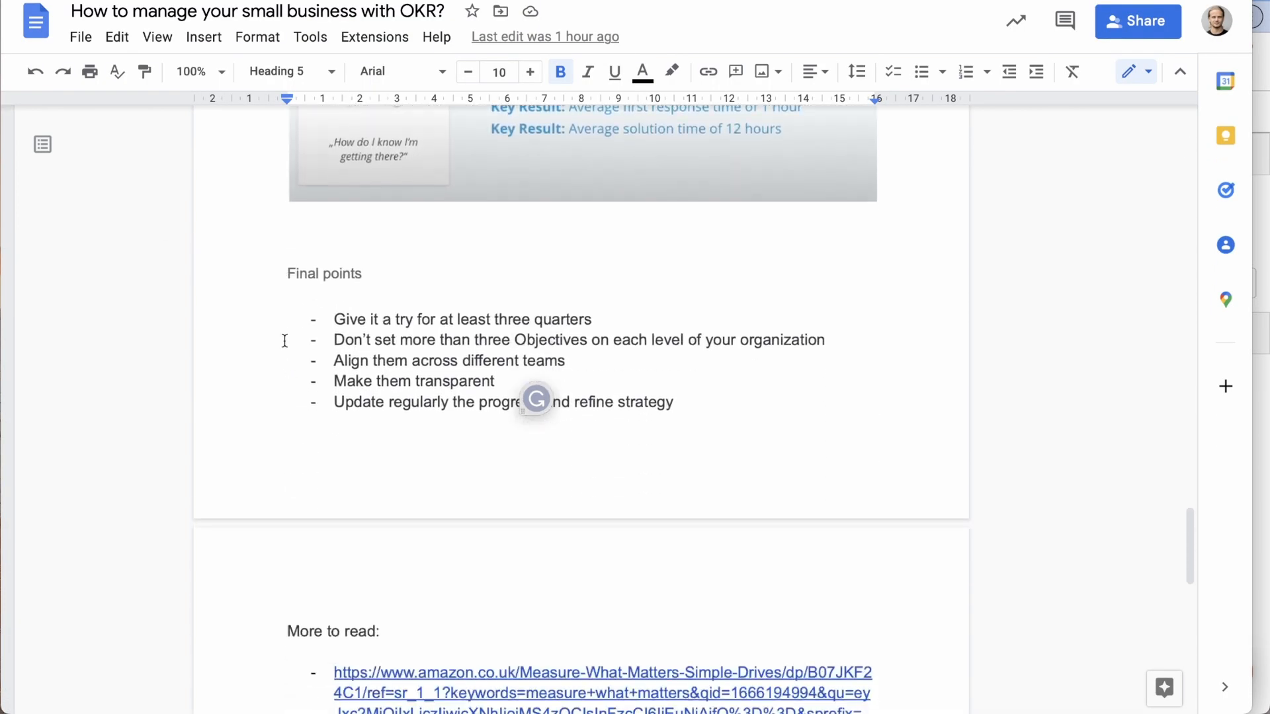
{"action": "scroll", "coordinate": [284, 340], "scroll_direction": "down", "scroll_amount": 4}
{"action": "left_click_drag", "start_coordinate": [289, 140], "coordinate": [616, 616]}
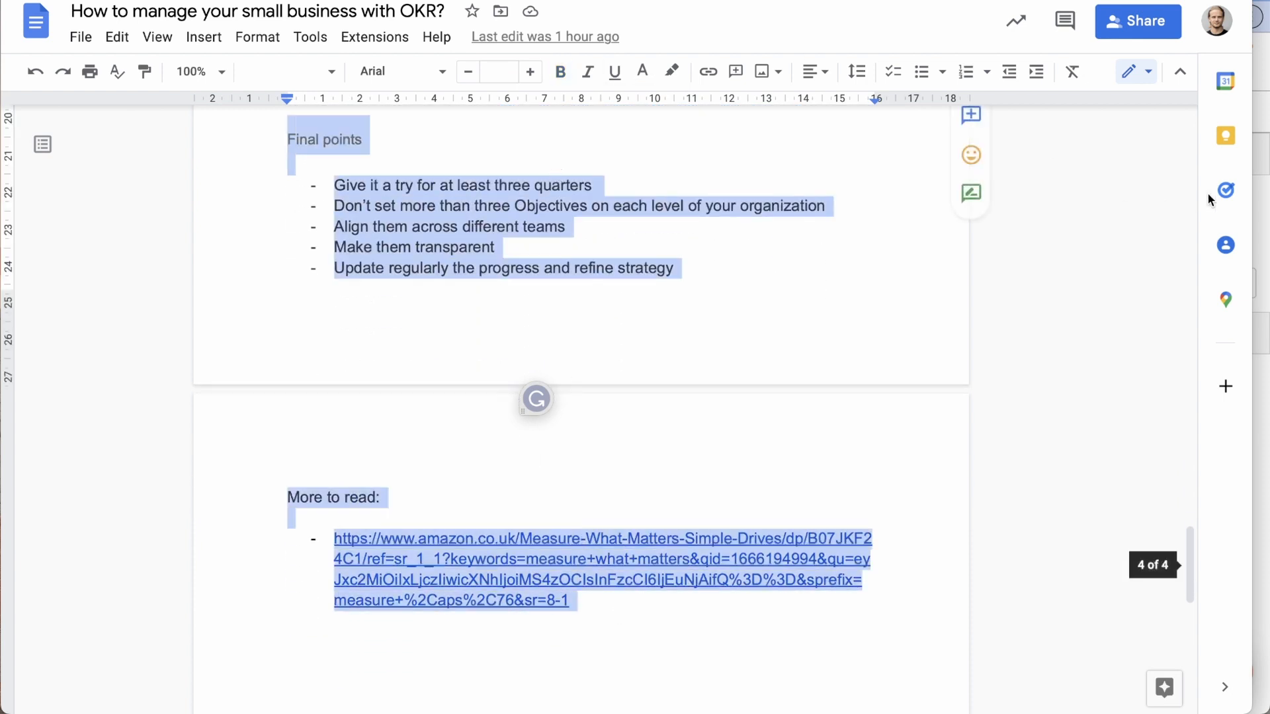
Step: Switch to PineappleBuilder and duplicate the "How to start with OKR?" text section, placing the copy below the Bad OKRs section
{"action": "left_click", "coordinate": [1265, 232]}
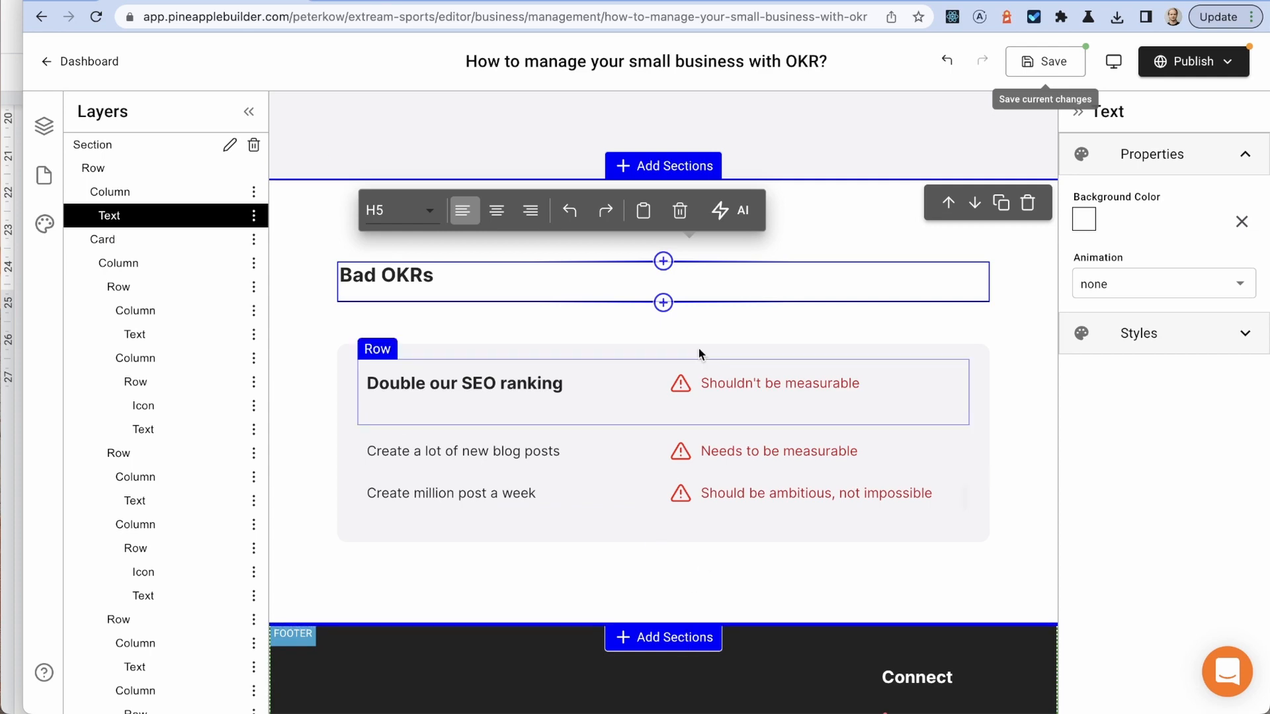
{"action": "scroll", "coordinate": [645, 522], "scroll_direction": "up", "scroll_amount": 12}
{"action": "scroll", "coordinate": [1007, 235], "scroll_direction": "up", "scroll_amount": 4}
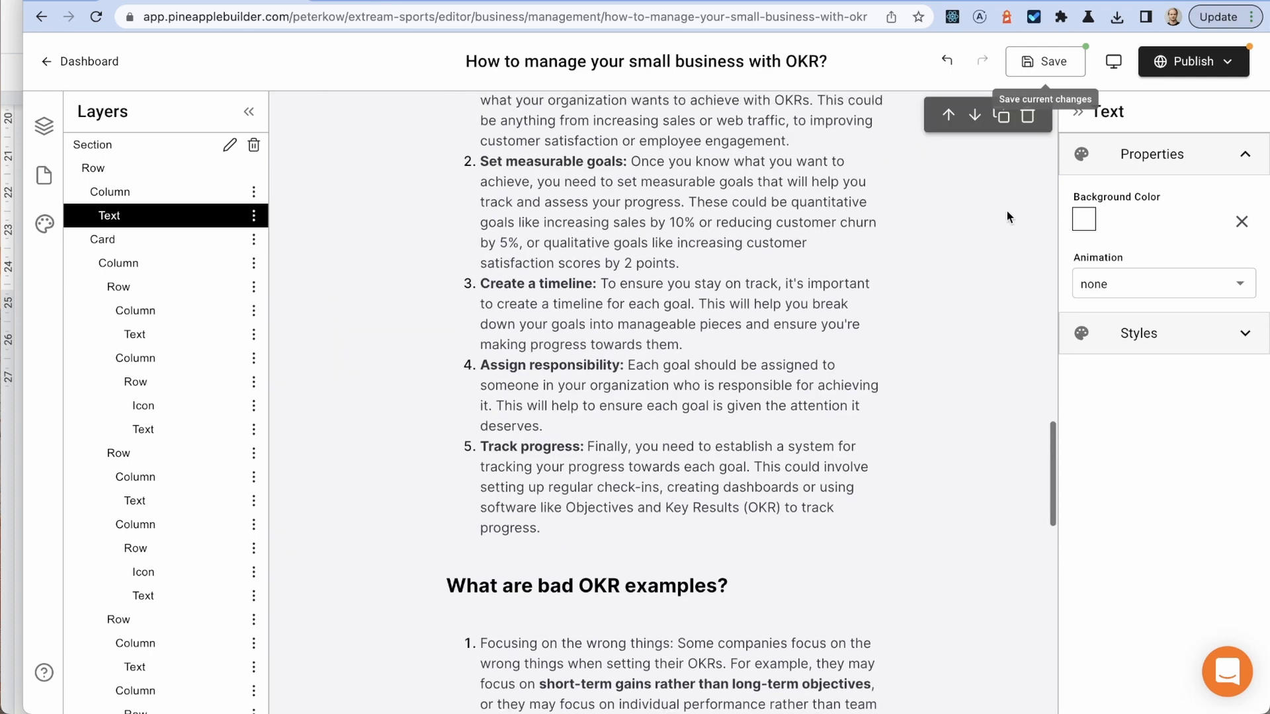
{"action": "left_click", "coordinate": [995, 170]}
{"action": "scroll", "coordinate": [996, 169], "scroll_direction": "down", "scroll_amount": 6}
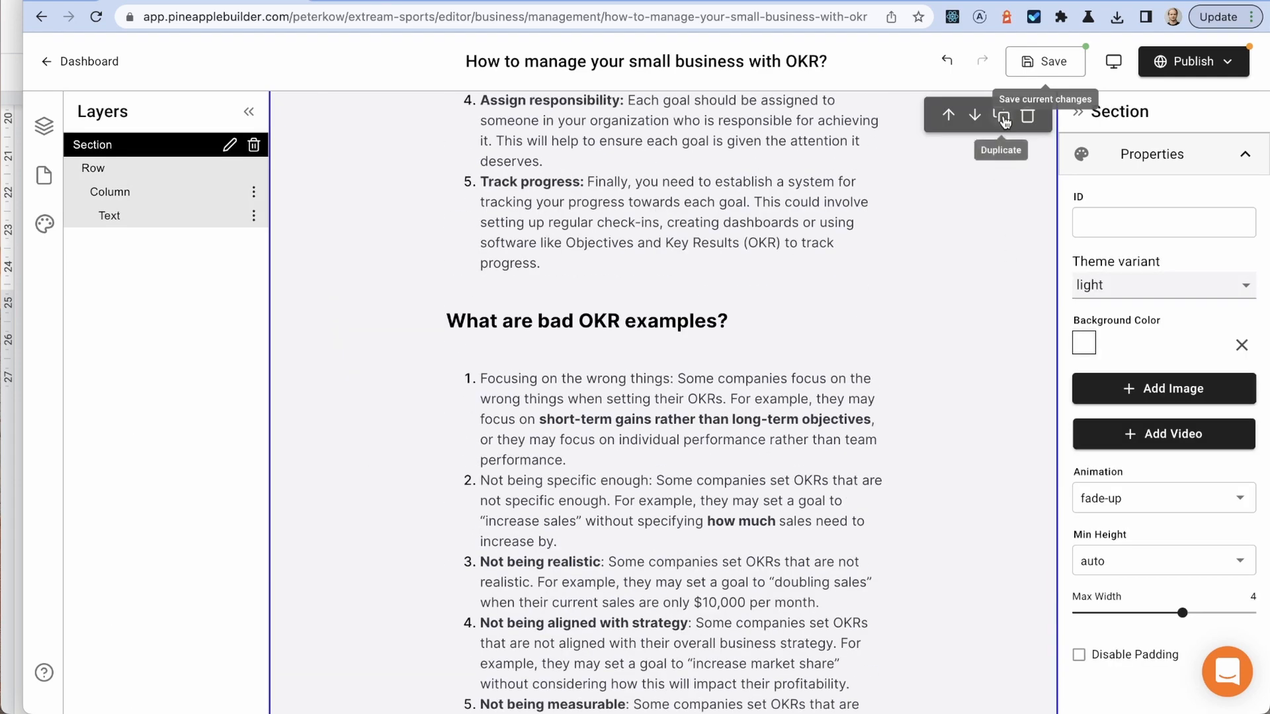
{"action": "left_click", "coordinate": [1003, 118]}
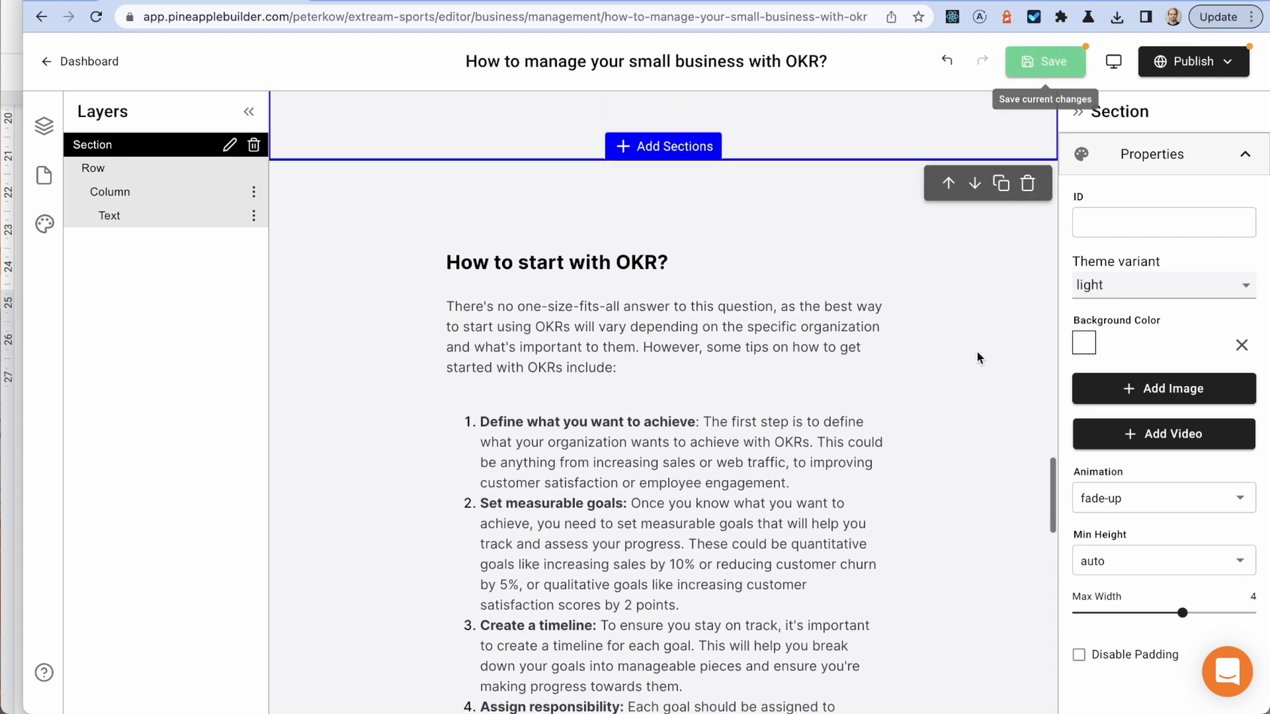
{"action": "left_click", "coordinate": [974, 183]}
{"action": "scroll", "coordinate": [958, 315], "scroll_direction": "down", "scroll_amount": 10}
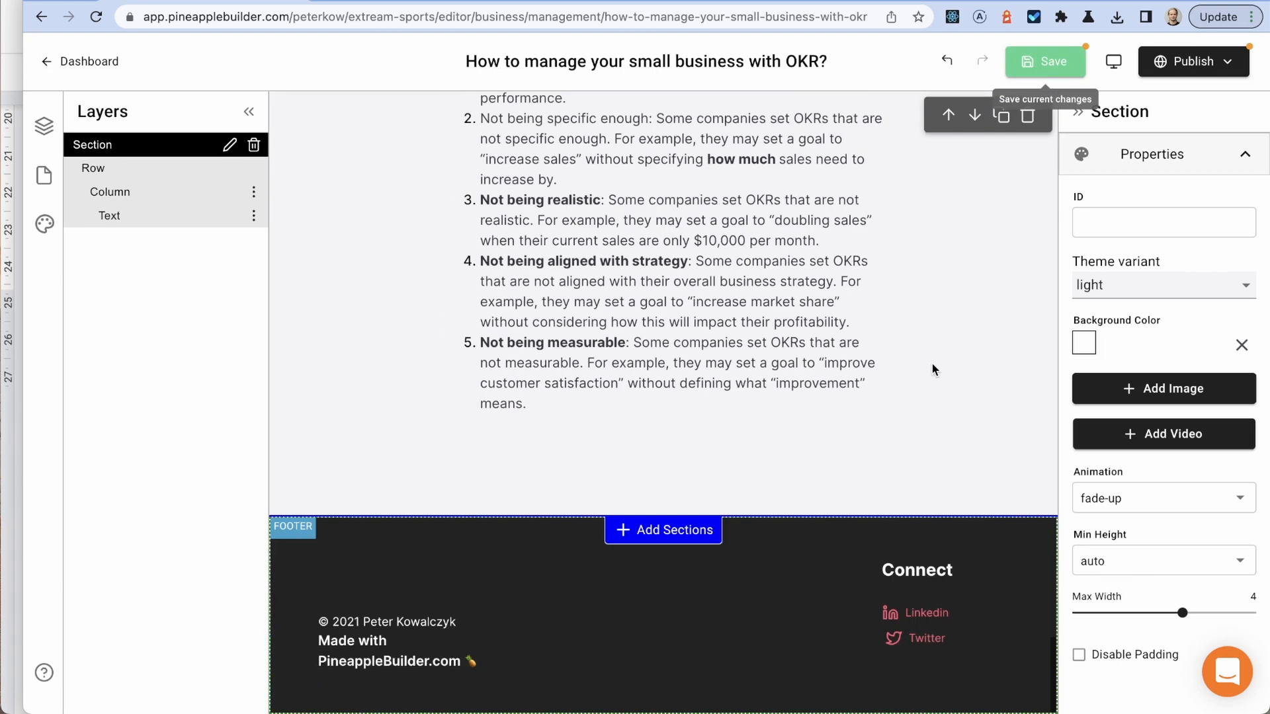
{"action": "scroll", "coordinate": [932, 365], "scroll_direction": "left", "scroll_amount": 5}
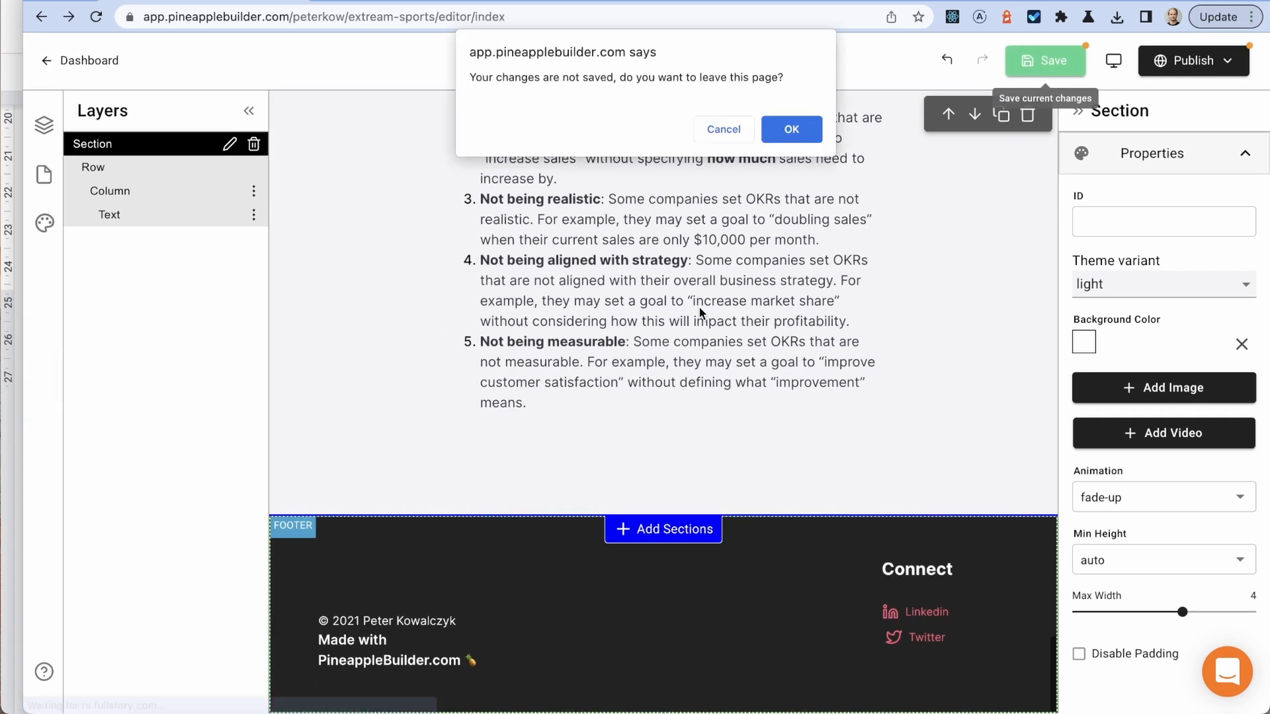
{"action": "left_click", "coordinate": [723, 129]}
Step: Replace all text in the duplicated section above the footer with the copied Final points and More to read content
{"action": "left_click", "coordinate": [781, 238]}
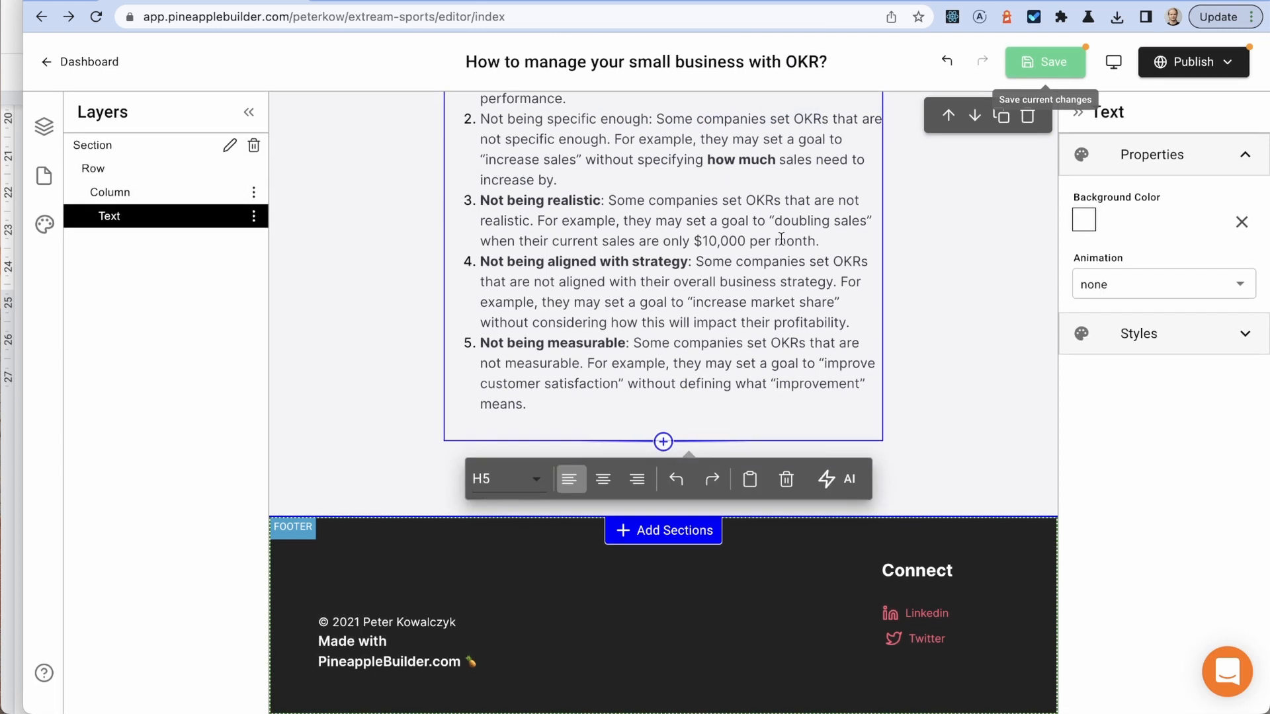
{"action": "left_click", "coordinate": [738, 322]}
{"action": "triple_click", "coordinate": [738, 322]}
{"action": "key", "text": "ctrl+a"}
{"action": "key", "text": "BackSpace"}
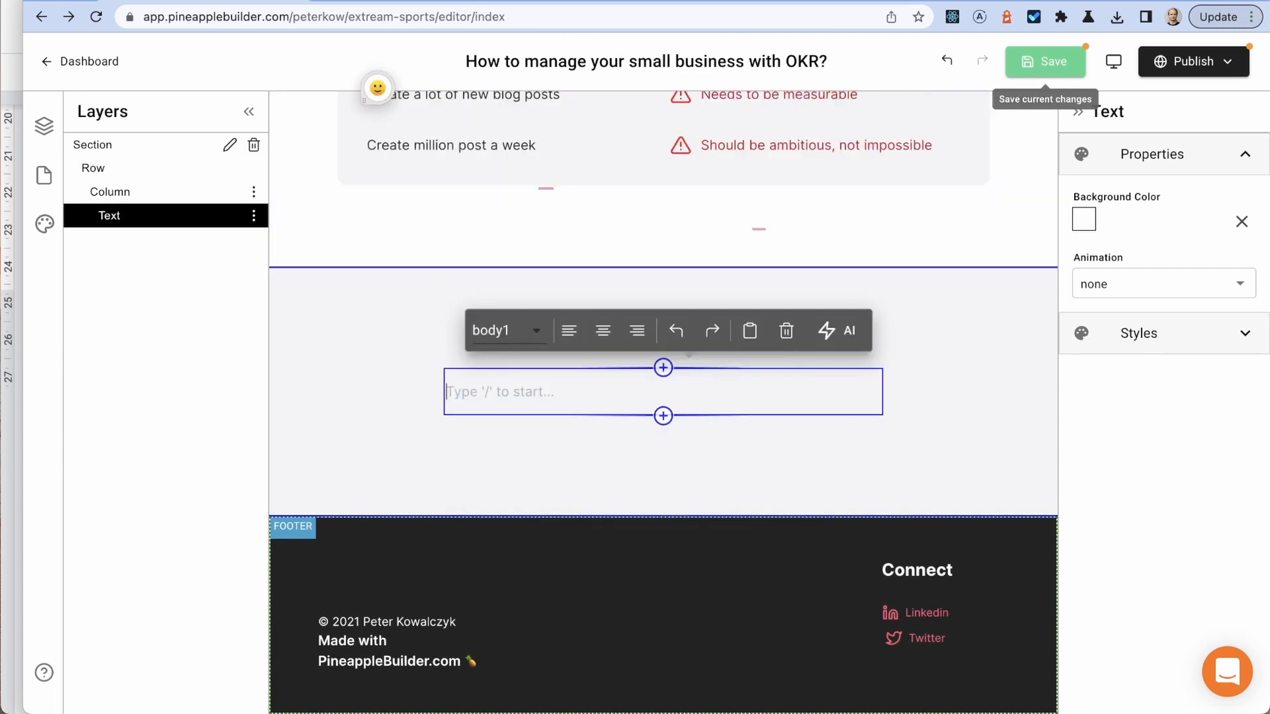
{"action": "key", "text": "ctrl+v"}
{"action": "scroll", "coordinate": [467, 468], "scroll_direction": "up", "scroll_amount": 1}
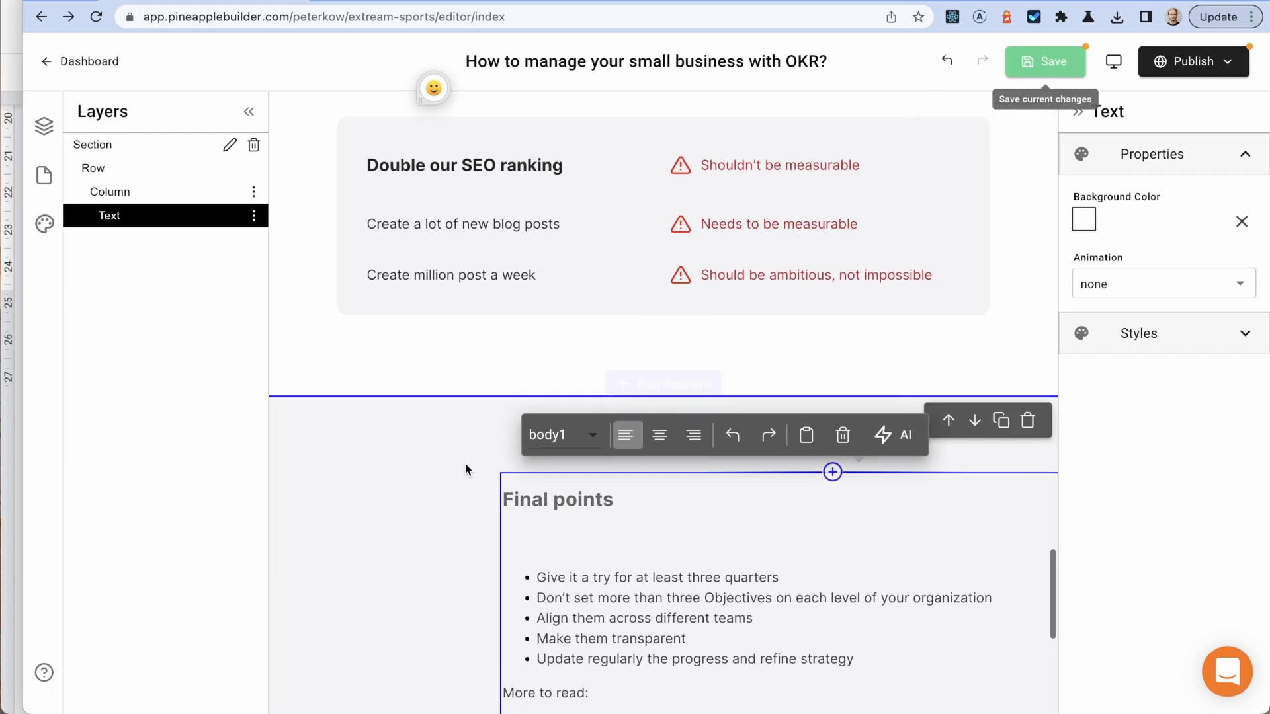
Step: Save the page with the pasted Final points section
{"action": "left_click", "coordinate": [485, 515]}
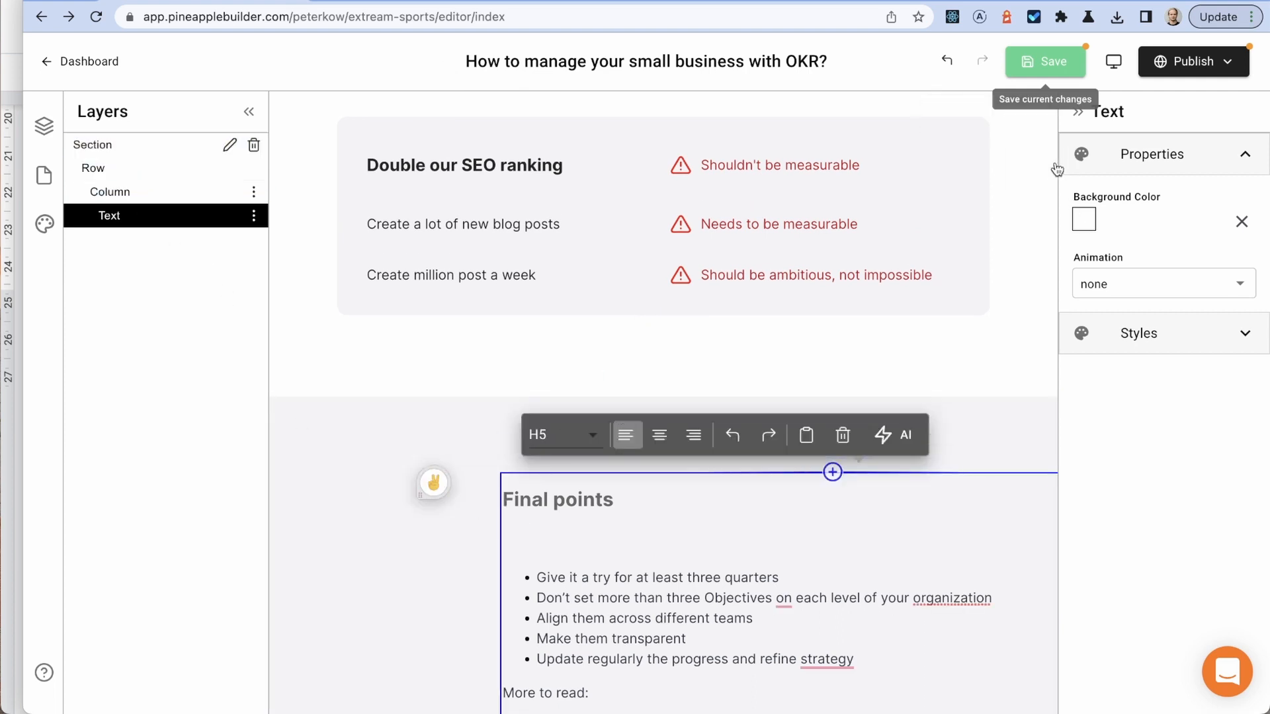
{"action": "left_click", "coordinate": [557, 546]}
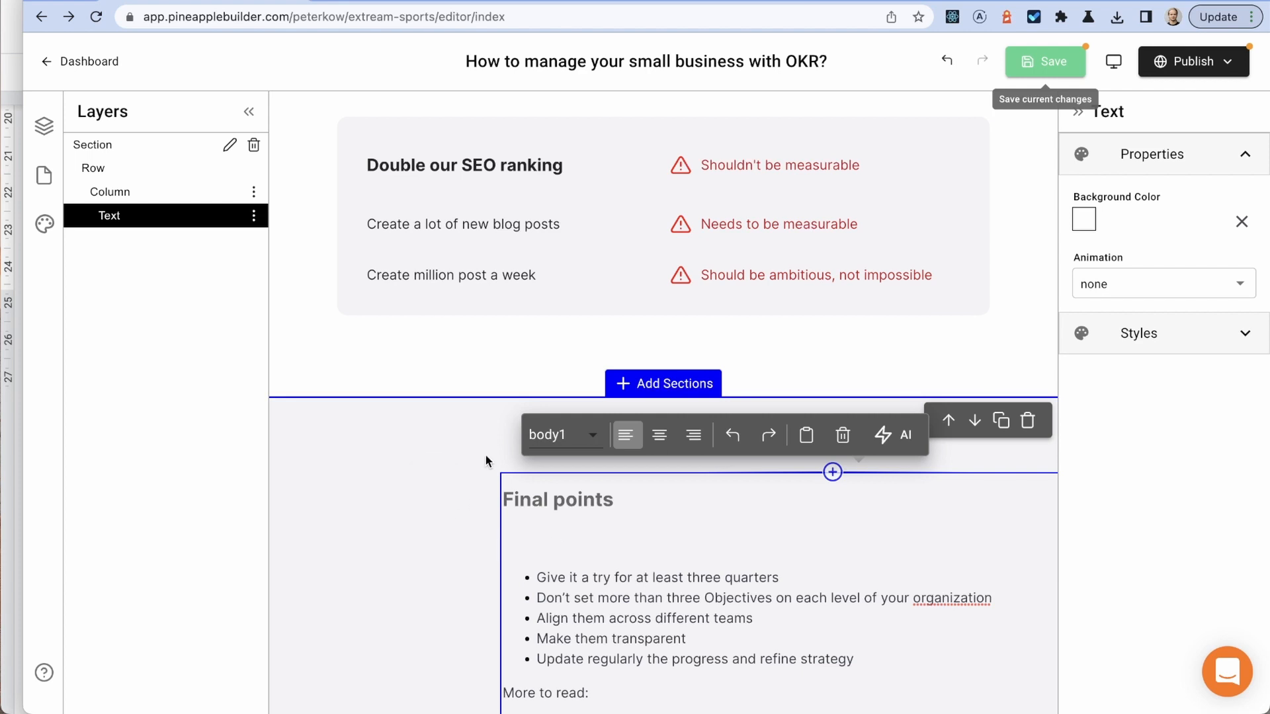
{"action": "left_click", "coordinate": [487, 471]}
{"action": "left_click", "coordinate": [508, 486]}
{"action": "left_click", "coordinate": [1029, 64]}
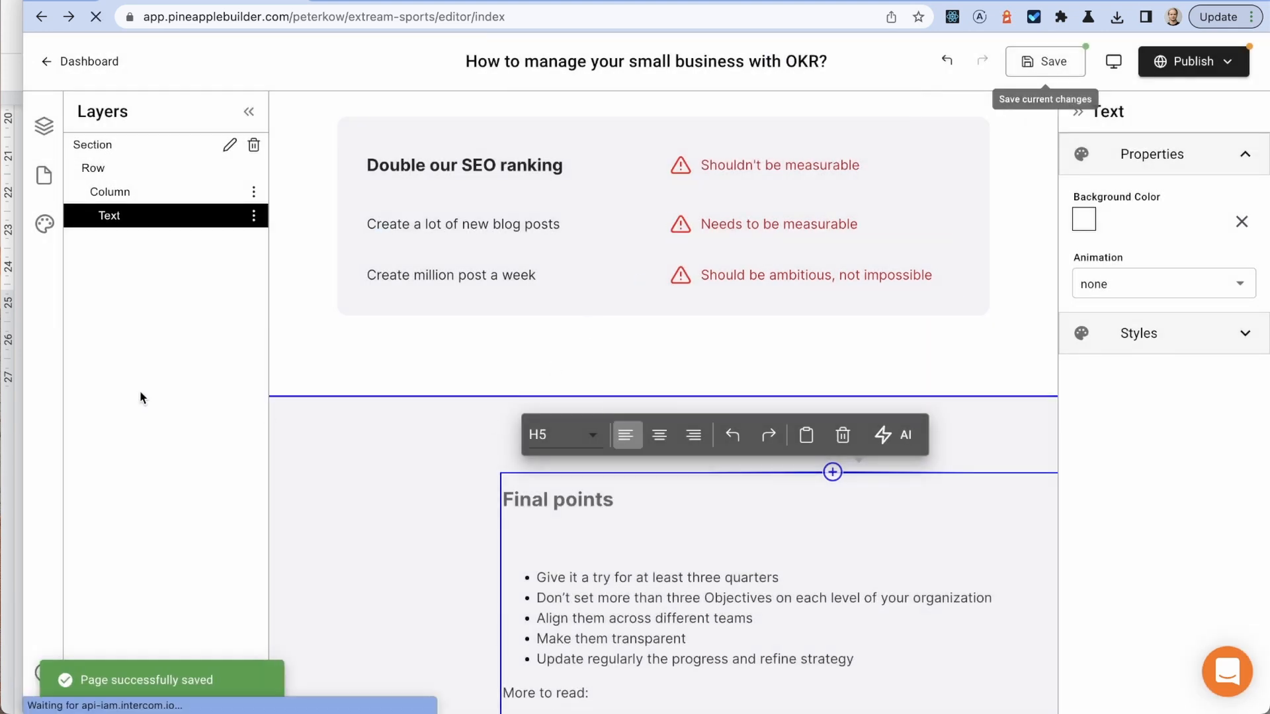
Step: Switch to the Google Docs document and check for any content after the More to read link
{"action": "left_click", "coordinate": [15, 426]}
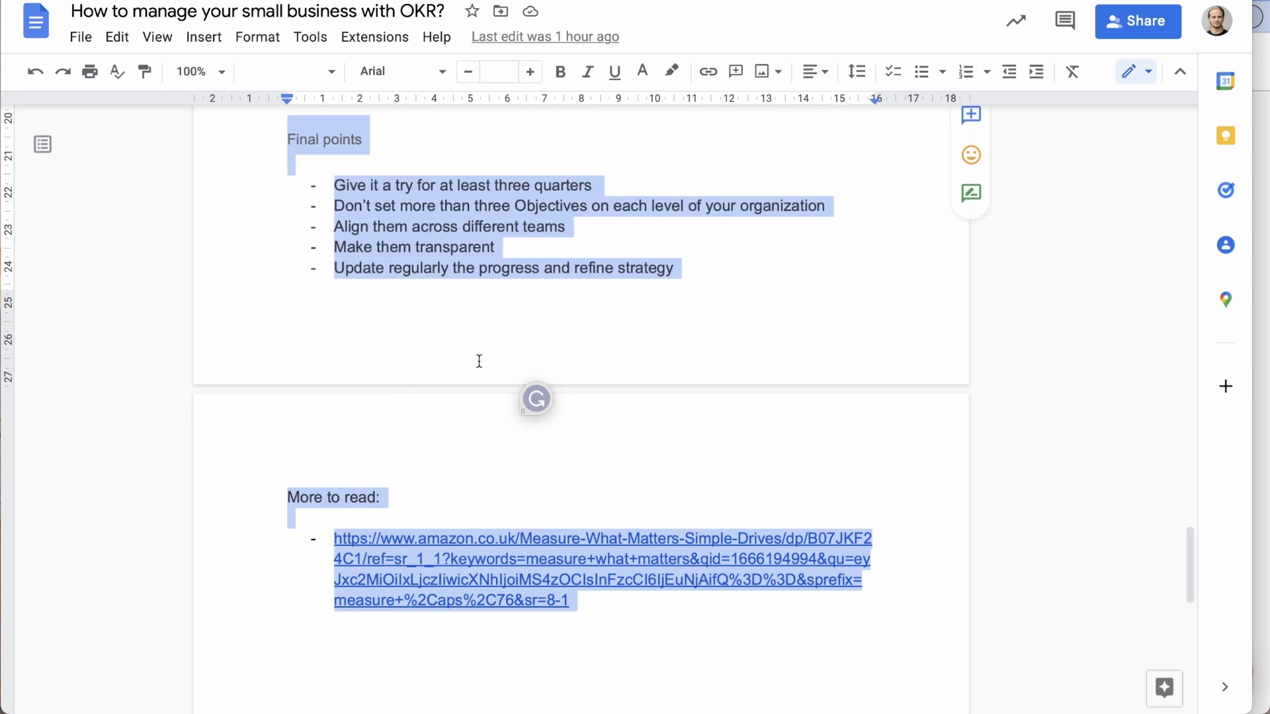
{"action": "scroll", "coordinate": [480, 361], "scroll_direction": "down", "scroll_amount": 2}
{"action": "left_click", "coordinate": [758, 329]}
{"action": "scroll", "coordinate": [757, 365], "scroll_direction": "down", "scroll_amount": 7}
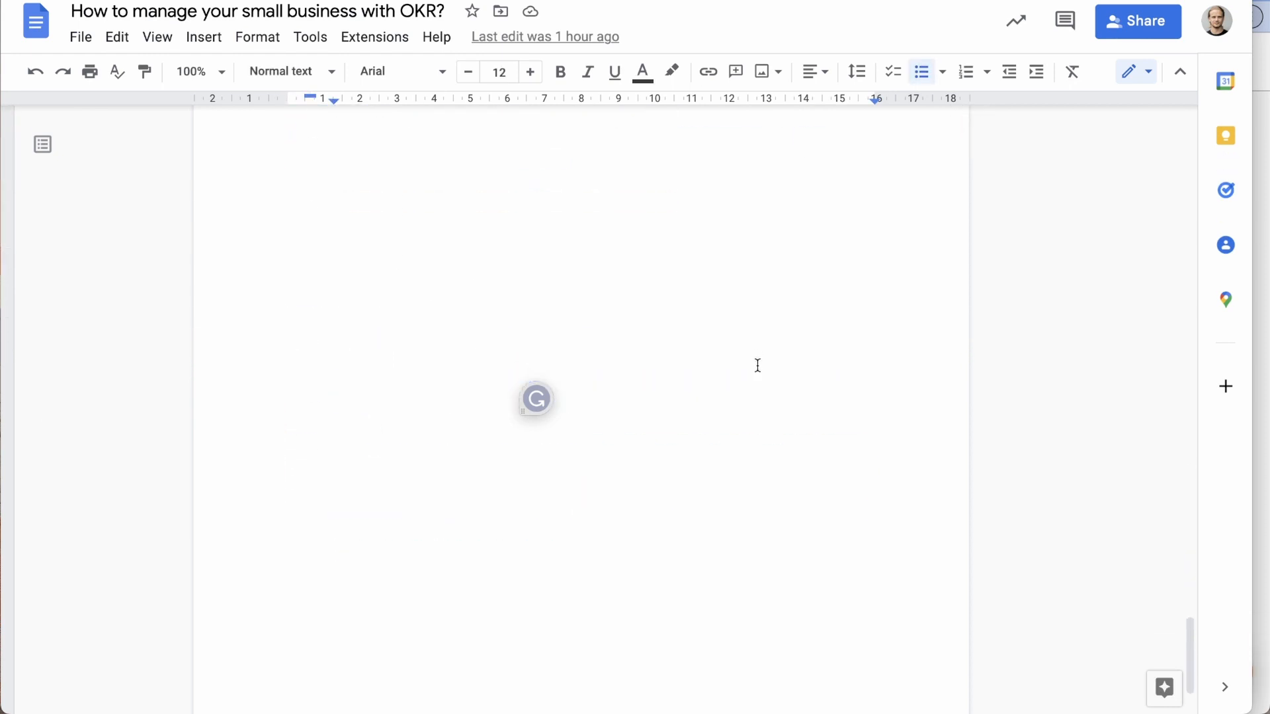
{"action": "left_click", "coordinate": [757, 366]}
{"action": "scroll", "coordinate": [757, 368], "scroll_direction": "up", "scroll_amount": 11}
{"action": "scroll", "coordinate": [757, 369], "scroll_direction": "down", "scroll_amount": 3}
{"action": "scroll", "coordinate": [761, 397], "scroll_direction": "down", "scroll_amount": 2}
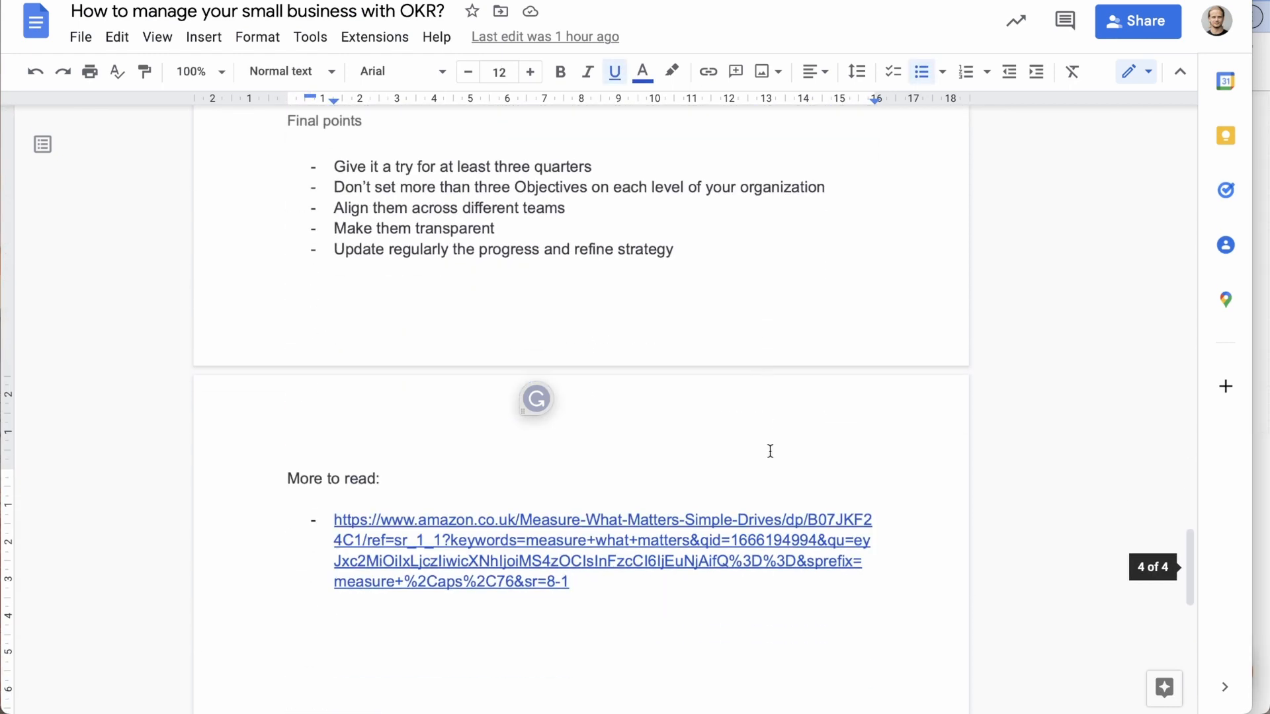
Step: Switch back to PineappleBuilder and reopen the "How to manage your small business with OKR?" page at its Final points section
{"action": "left_click", "coordinate": [1261, 244]}
{"action": "scroll", "coordinate": [582, 481], "scroll_direction": "down", "scroll_amount": 20}
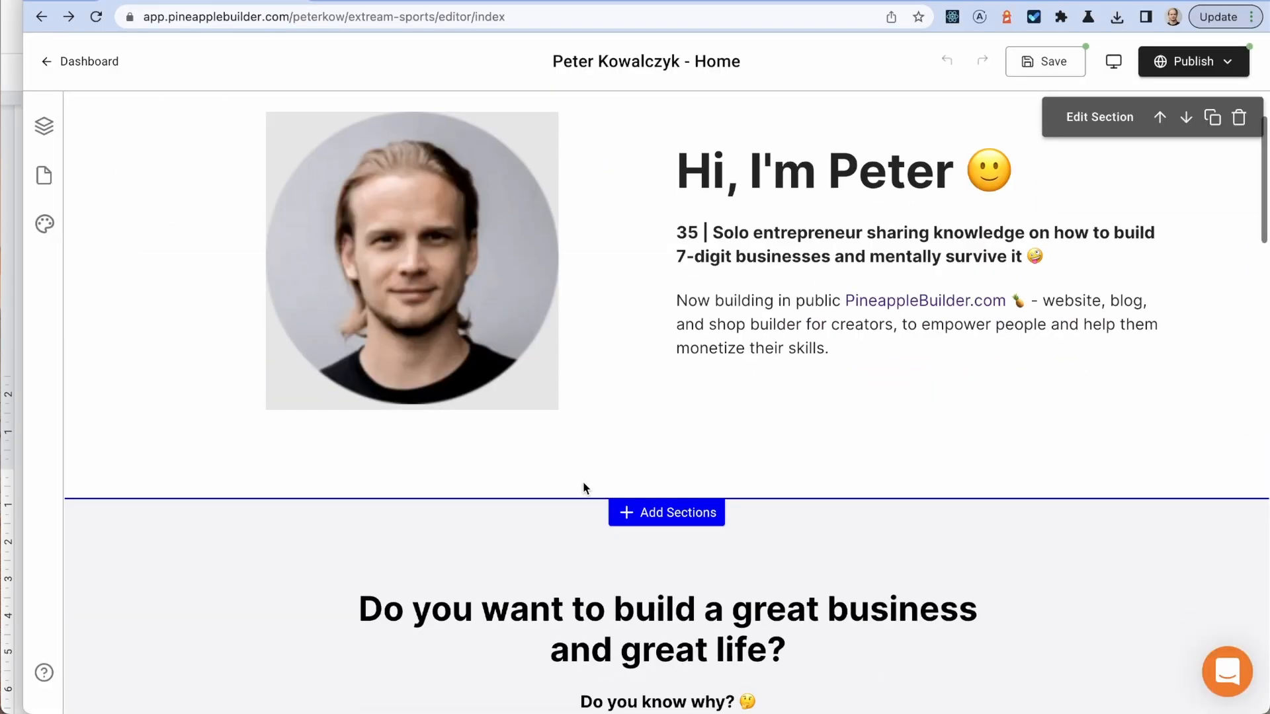
{"action": "scroll", "coordinate": [582, 481], "scroll_direction": "down", "scroll_amount": 12}
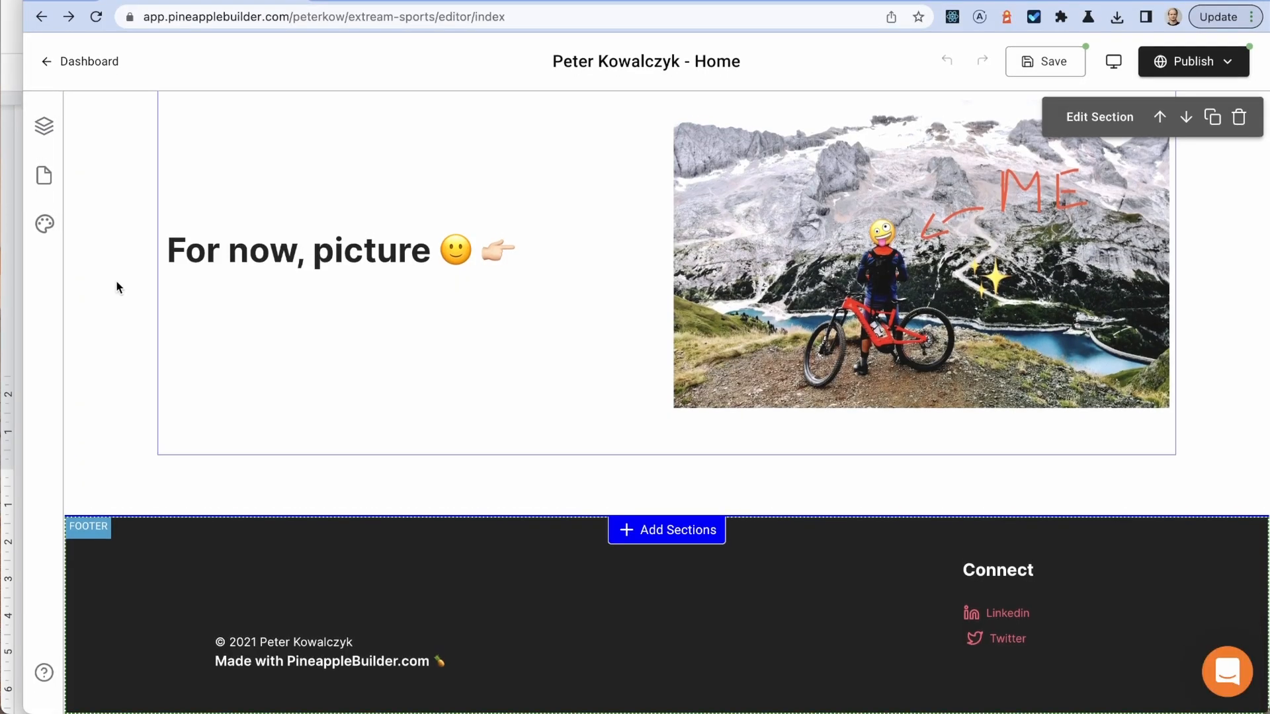
{"action": "left_click", "coordinate": [69, 23]}
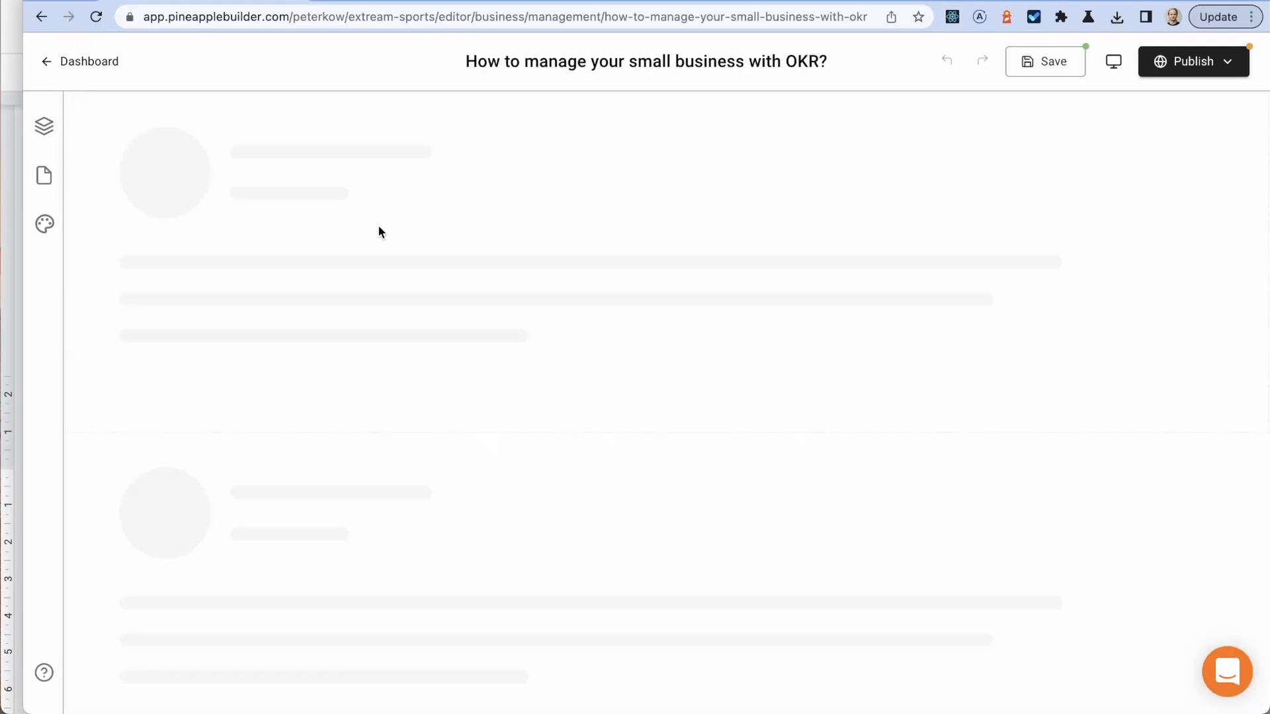
{"action": "scroll", "coordinate": [526, 320], "scroll_direction": "down", "scroll_amount": 20}
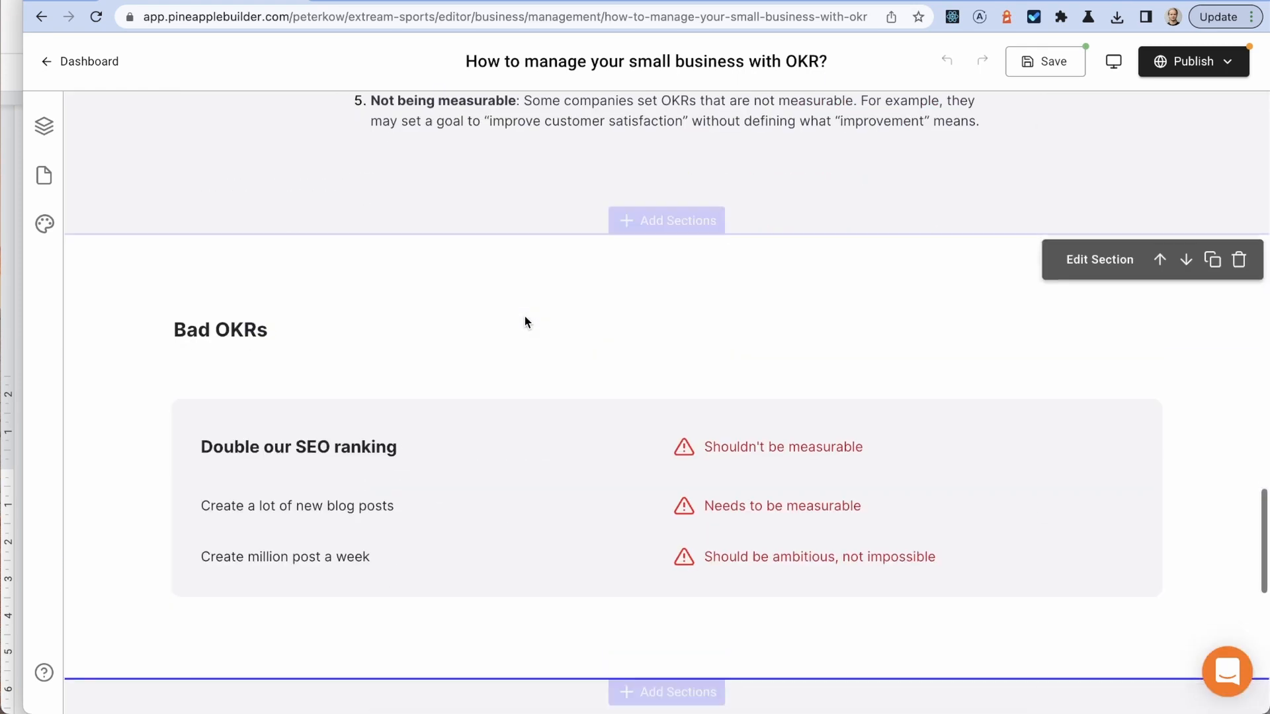
{"action": "scroll", "coordinate": [525, 316], "scroll_direction": "down", "scroll_amount": 15}
Step: Change the "Final points" heading's text color to black (000000)
{"action": "left_click", "coordinate": [556, 212]}
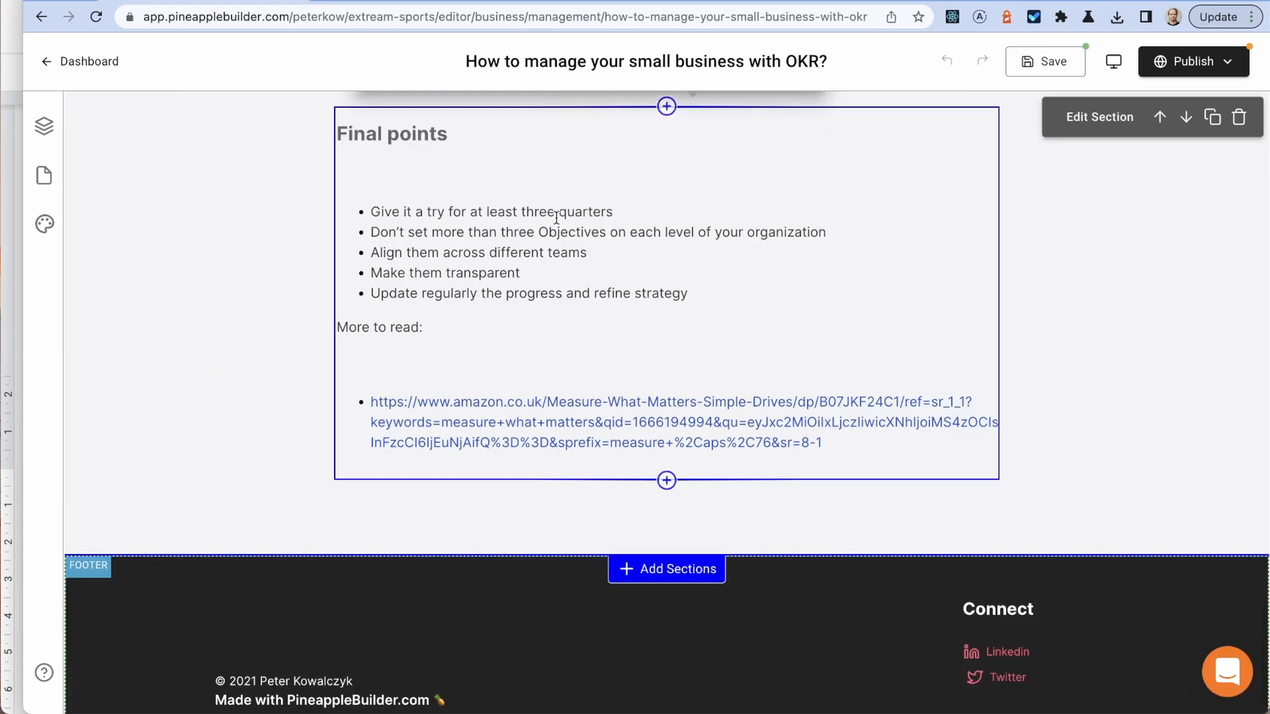
{"action": "scroll", "coordinate": [454, 137], "scroll_direction": "up", "scroll_amount": 2}
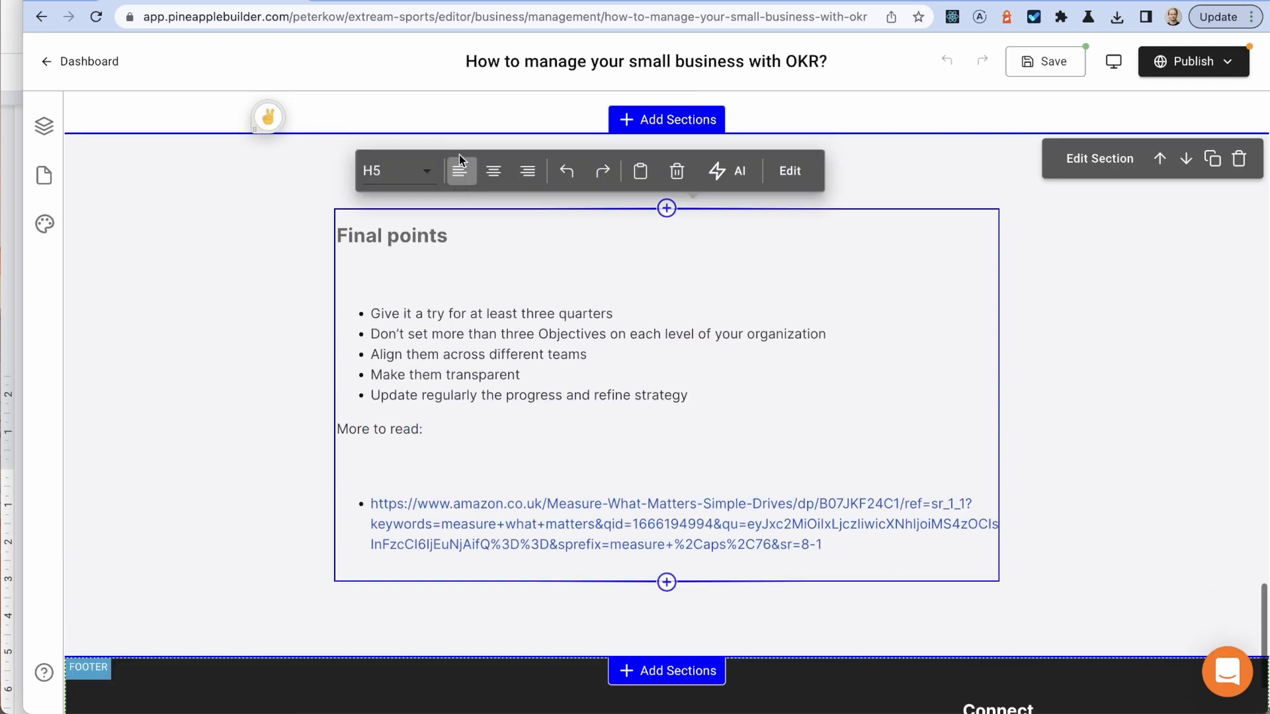
{"action": "triple_click", "coordinate": [438, 237]}
{"action": "left_click", "coordinate": [471, 198]}
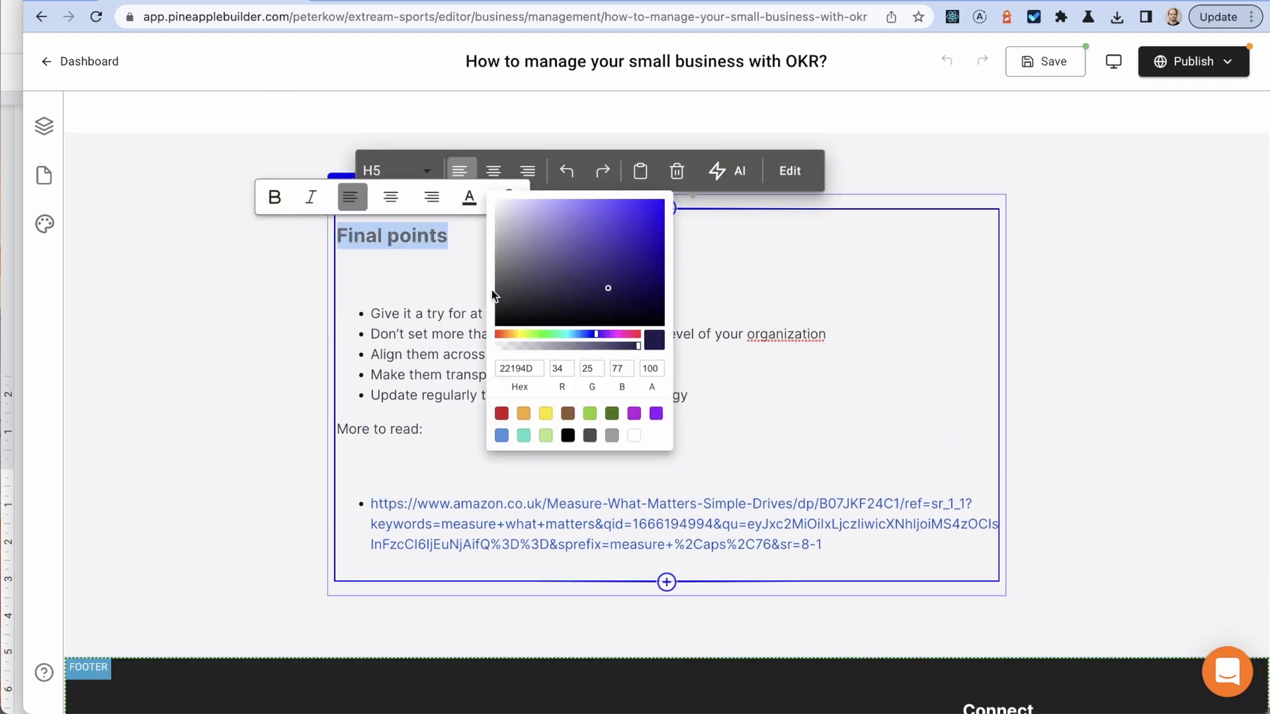
{"action": "left_click", "coordinate": [569, 436]}
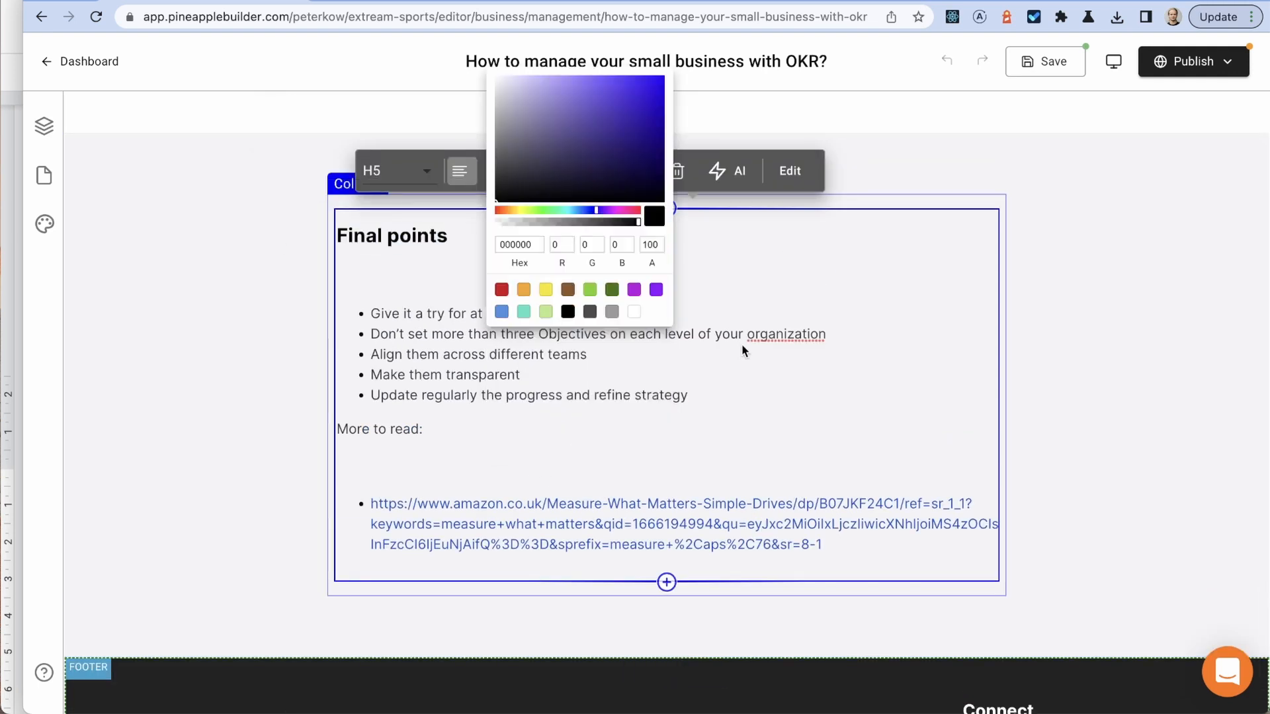
{"action": "left_click", "coordinate": [746, 258]}
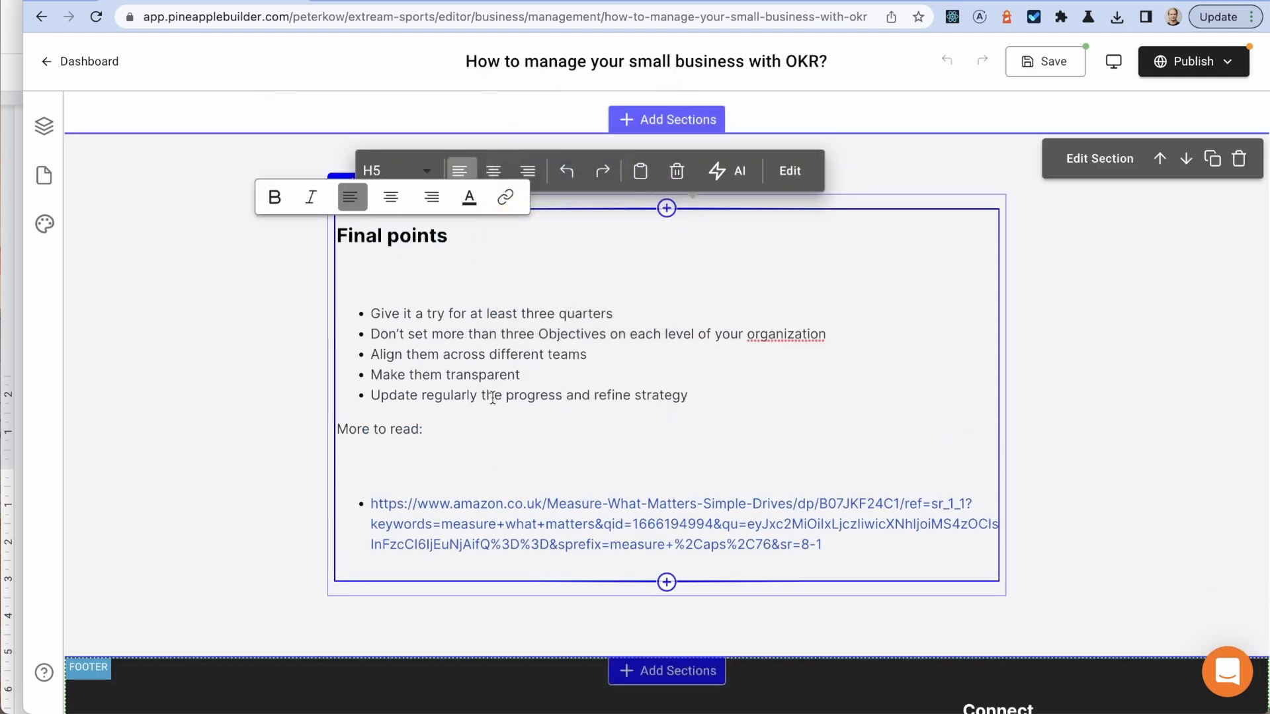
Step: Format the "More to read:" line as H6 and remove the blank lines between it and the Amazon link
{"action": "left_click", "coordinate": [442, 444]}
{"action": "key", "text": "Delete"}
{"action": "left_click_drag", "start_coordinate": [427, 433], "coordinate": [336, 431]}
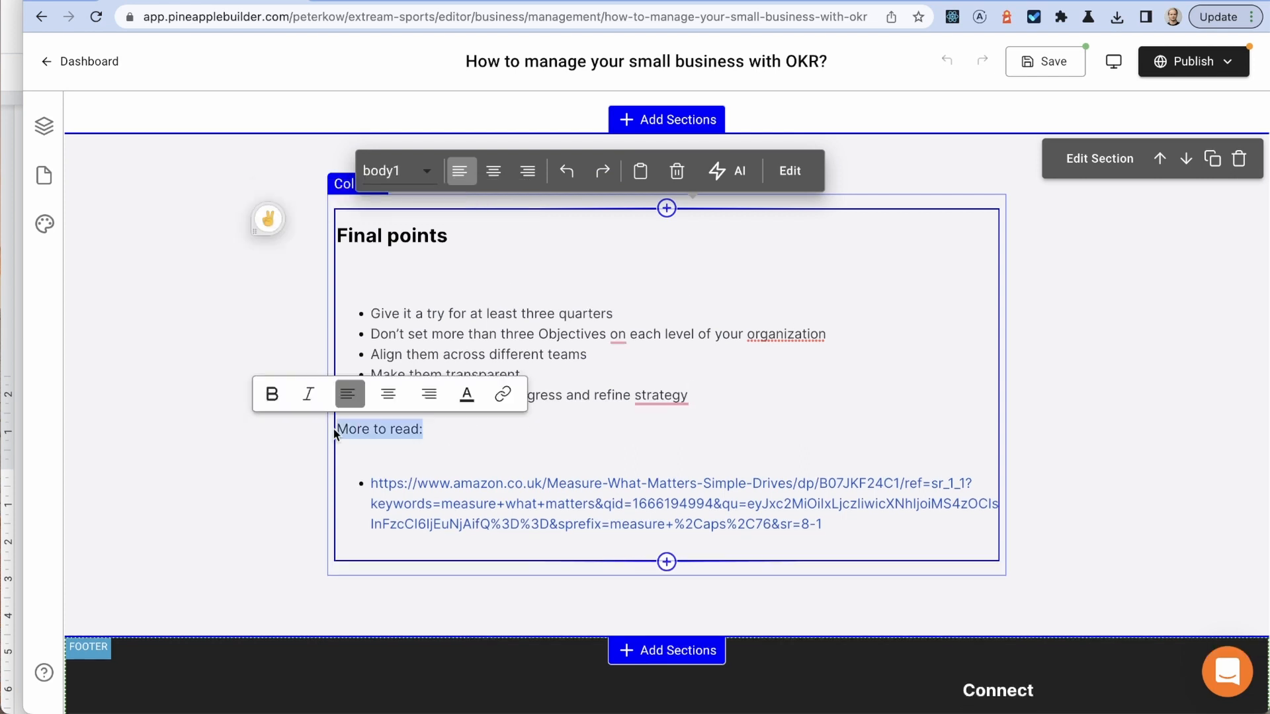
{"action": "left_click", "coordinate": [394, 172]}
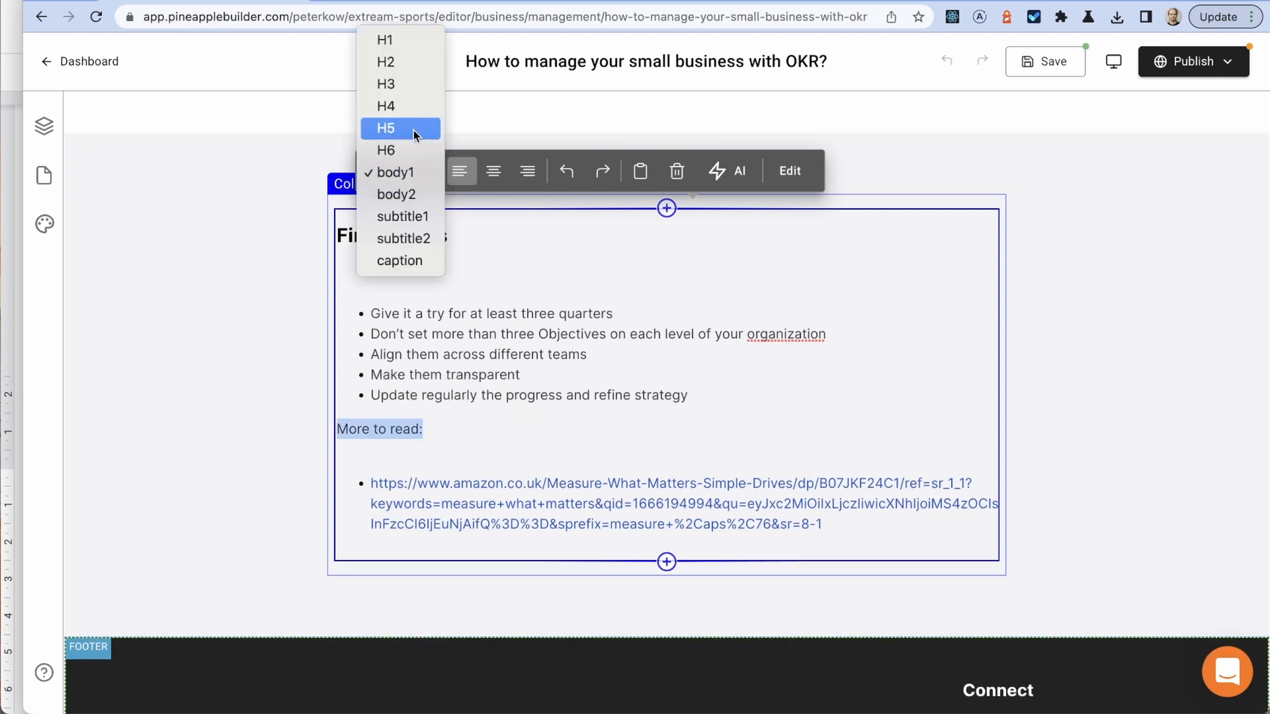
{"action": "left_click", "coordinate": [408, 150]}
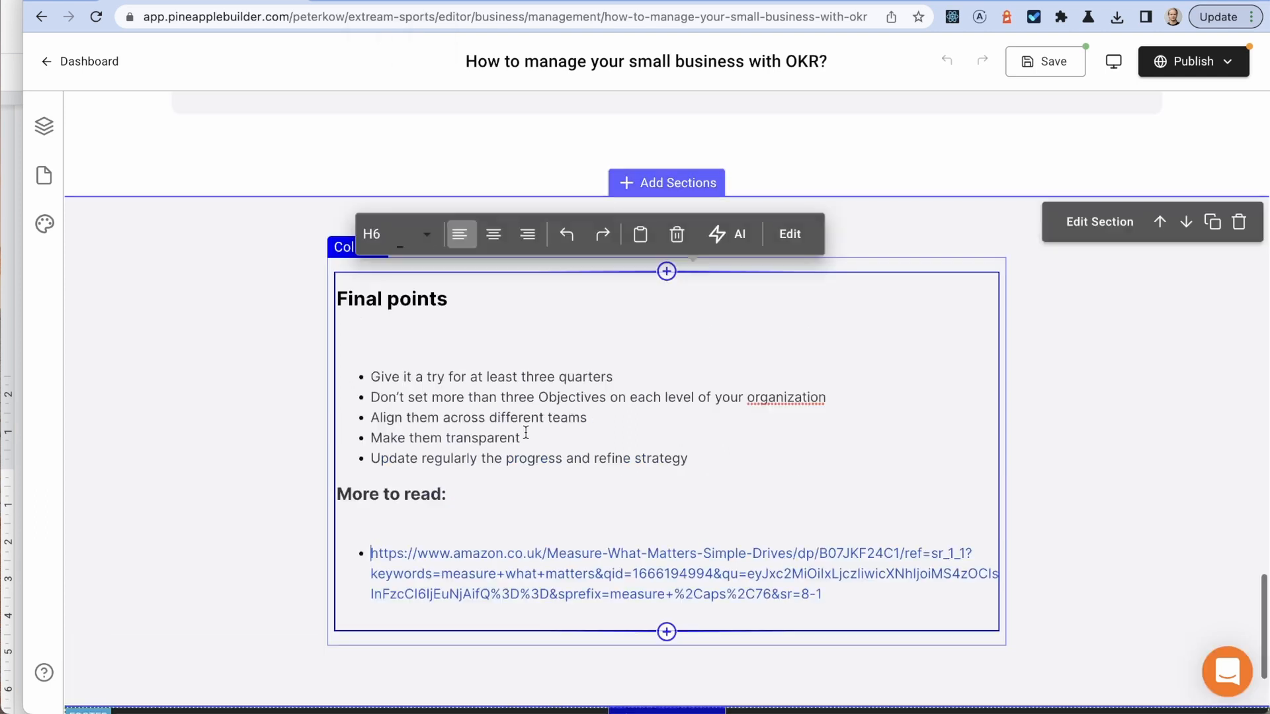
{"action": "left_click", "coordinate": [443, 517]}
{"action": "key", "text": "BackSpace"}
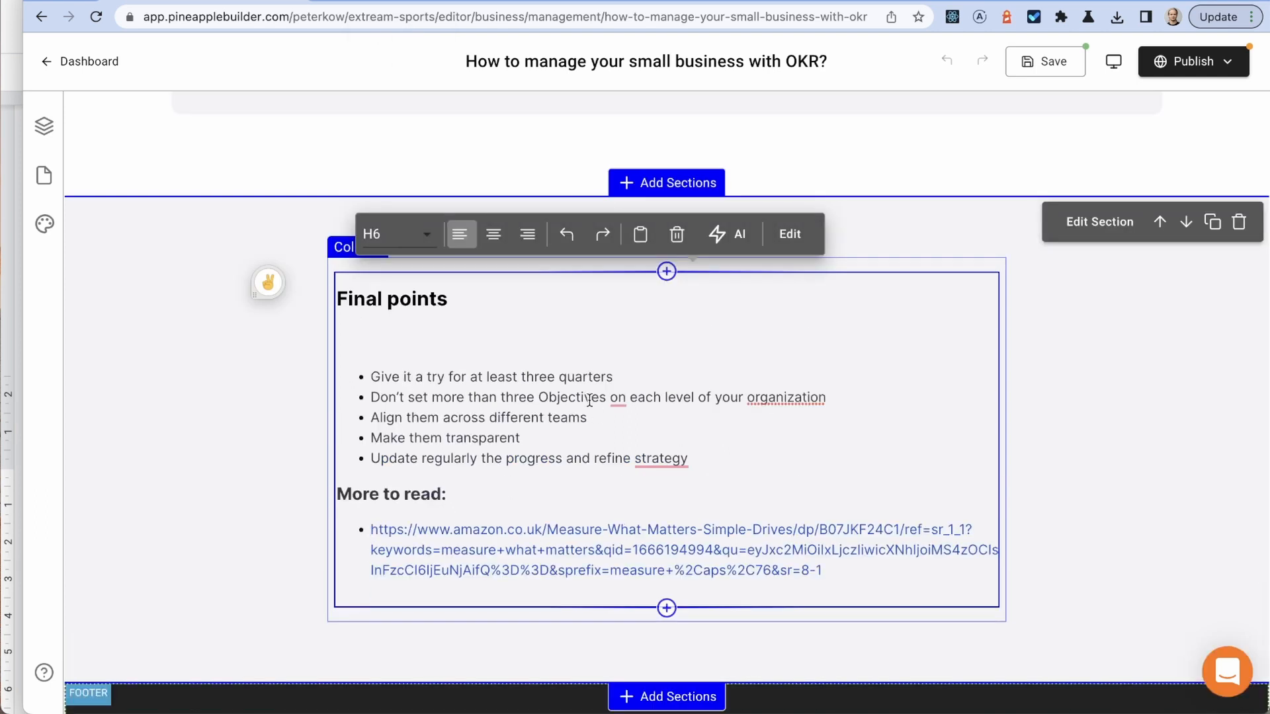
Step: Remove a blank line below the "Final points" heading and add an empty bullet after "Update regularly the progress and refine strategy"
{"action": "left_click", "coordinate": [489, 357]}
{"action": "key", "text": "BackSpace"}
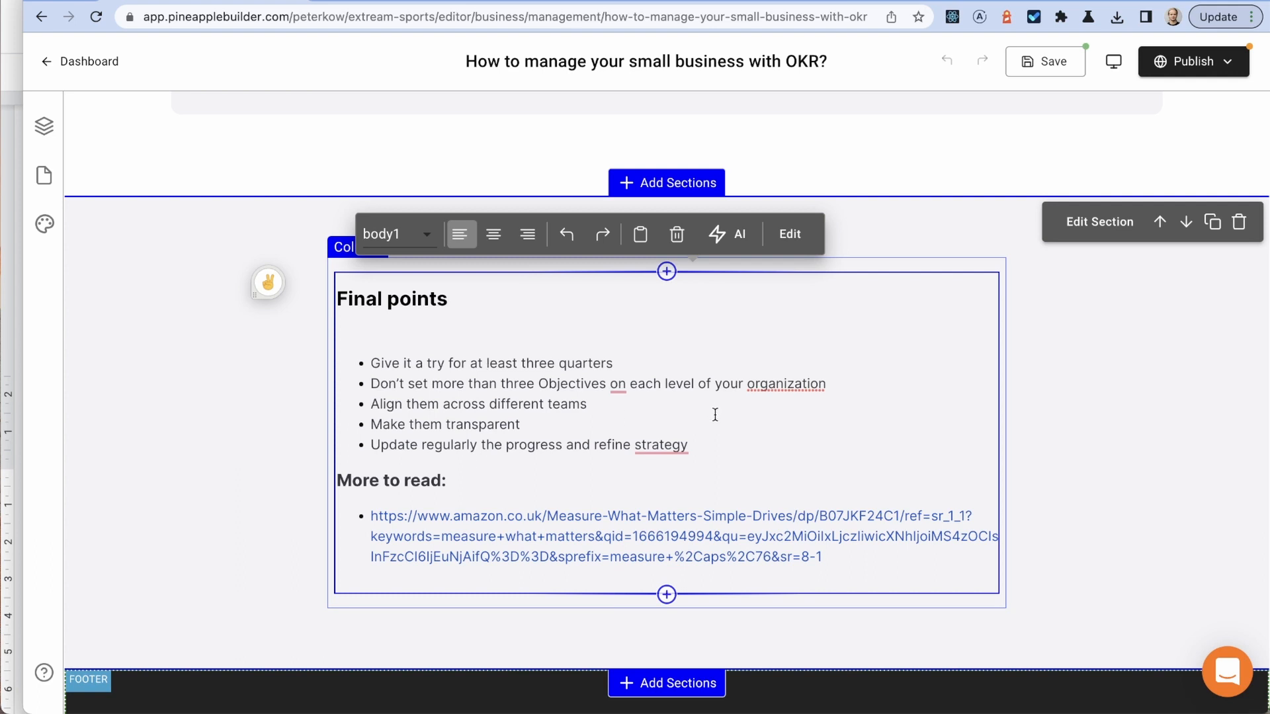
{"action": "left_click", "coordinate": [670, 452]}
{"action": "key", "text": "Return"}
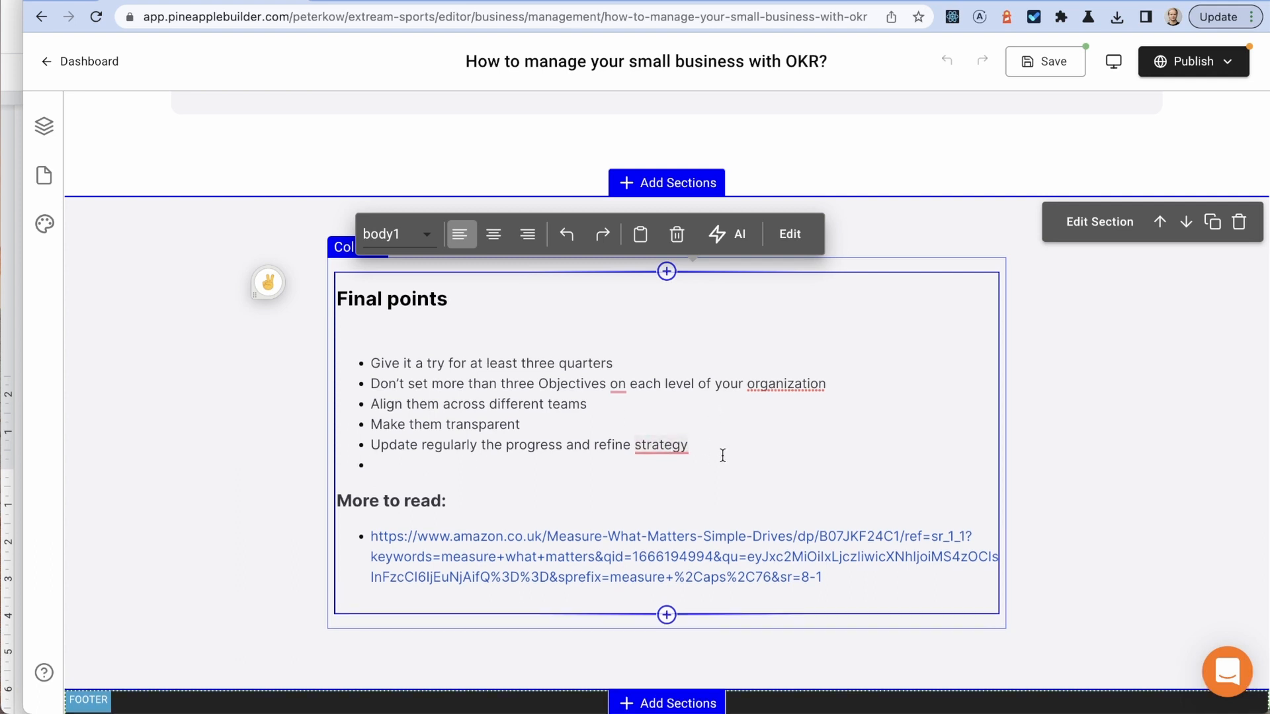
{"action": "scroll", "coordinate": [848, 348], "scroll_direction": "up", "scroll_amount": 1}
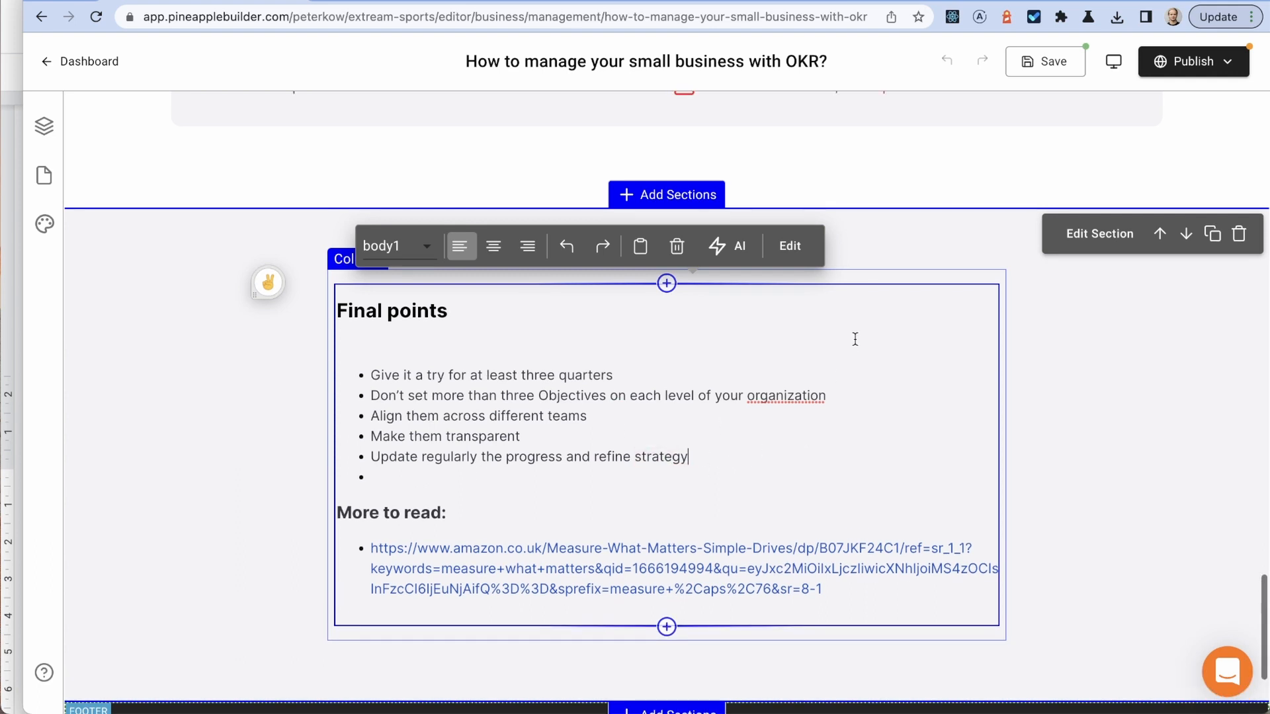
Step: Leave the text block and save the page's formatting changes
{"action": "left_click", "coordinate": [941, 235]}
{"action": "scroll", "coordinate": [946, 230], "scroll_direction": "up", "scroll_amount": 1}
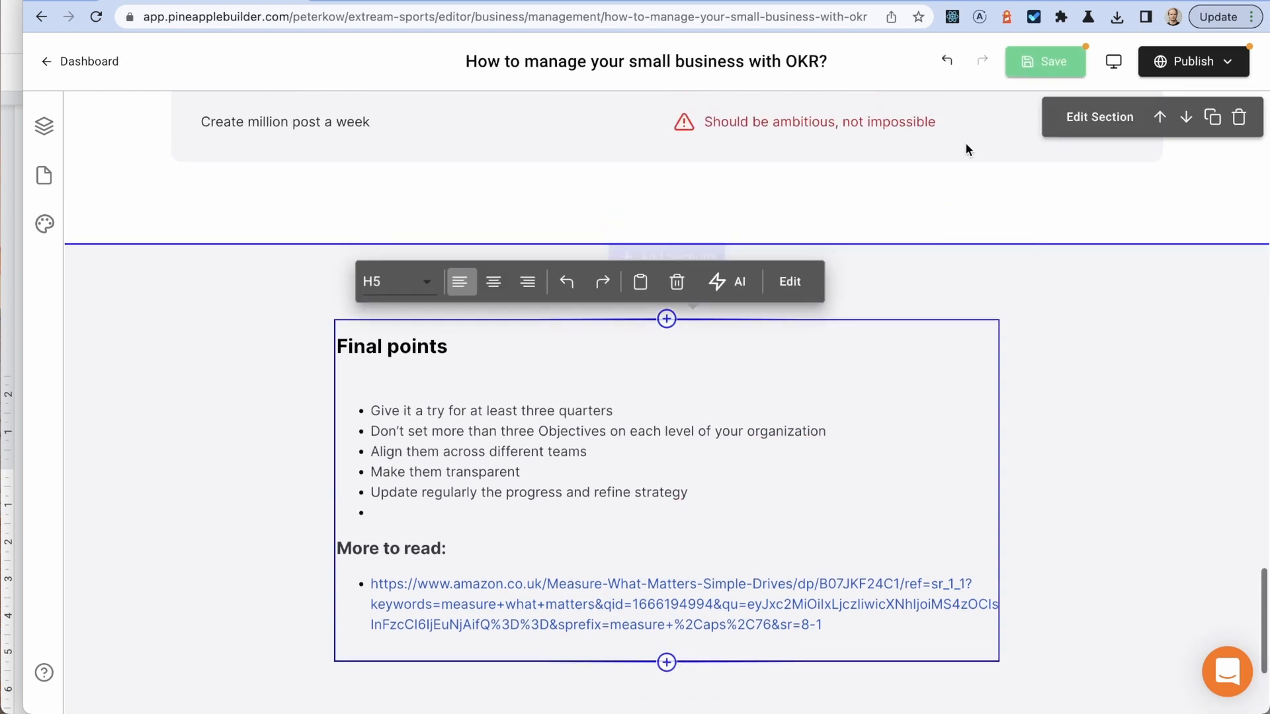
{"action": "left_click", "coordinate": [1038, 64]}
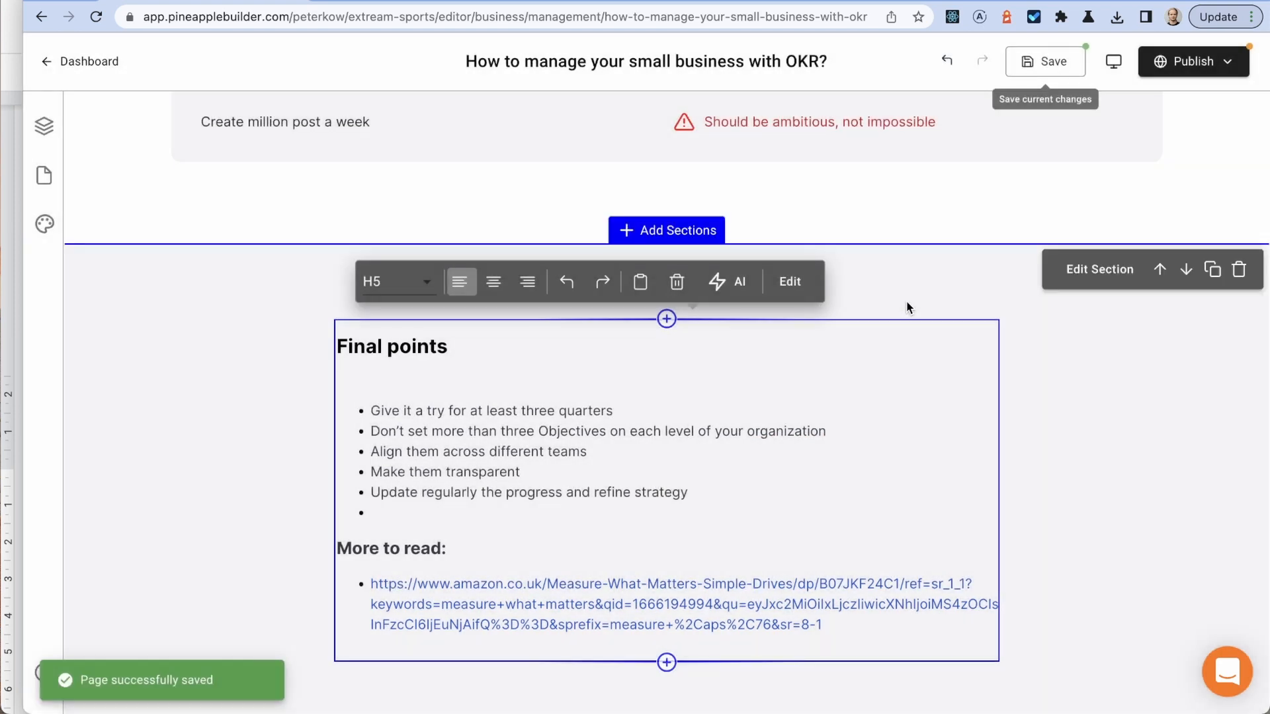
Step: Preview the article in tablet view, examine the layout of its sections from headline to footer, and return to desktop view
{"action": "scroll", "coordinate": [896, 360], "scroll_direction": "up", "scroll_amount": 20}
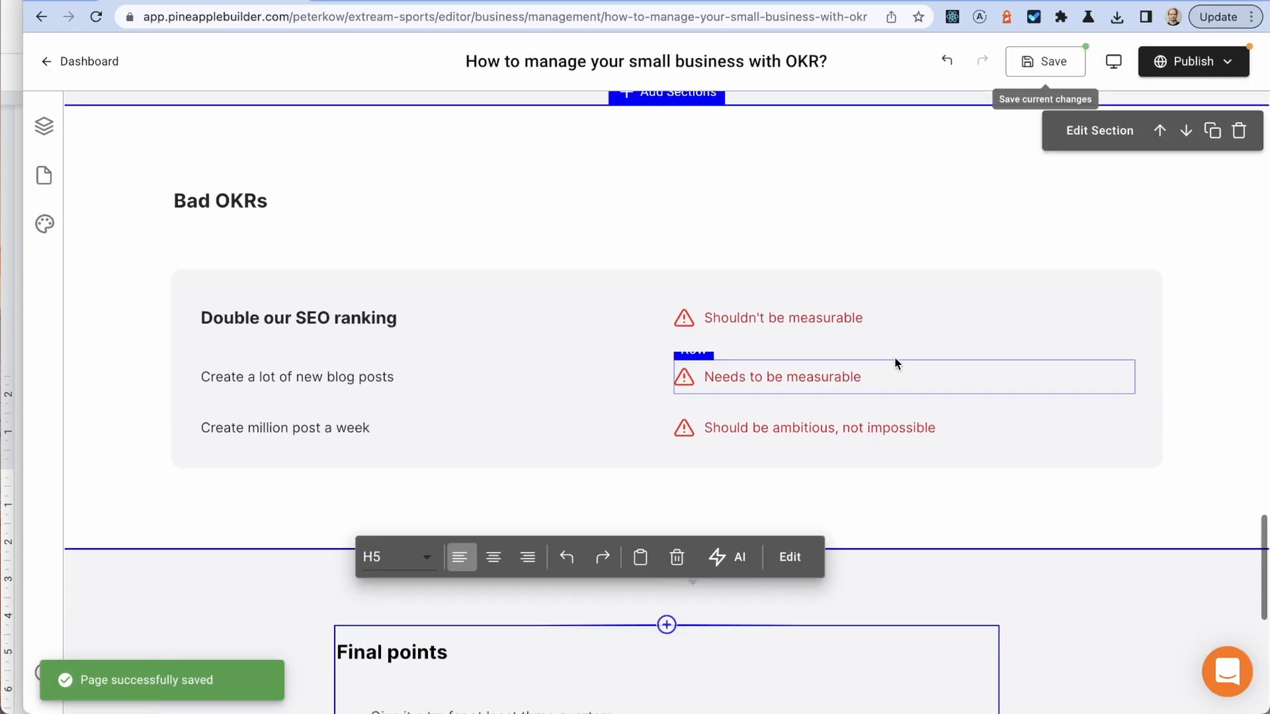
{"action": "scroll", "coordinate": [832, 215], "scroll_direction": "up", "scroll_amount": 5}
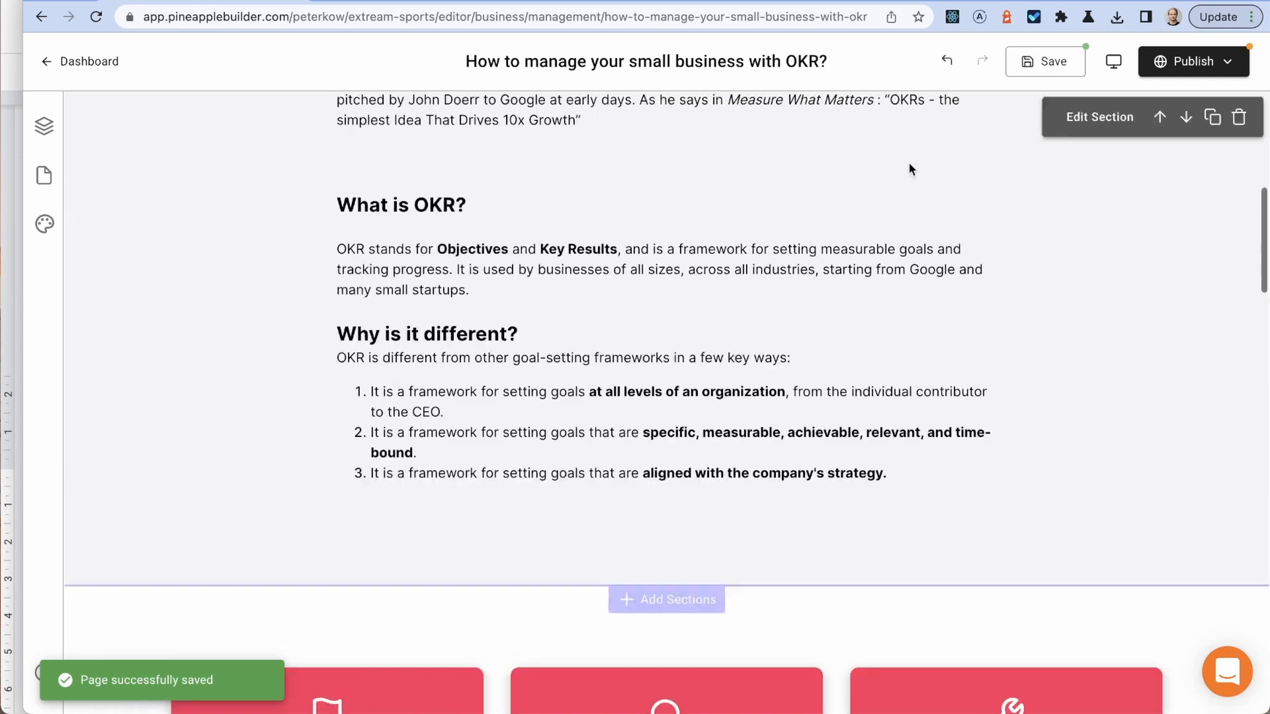
{"action": "left_click", "coordinate": [1113, 61]}
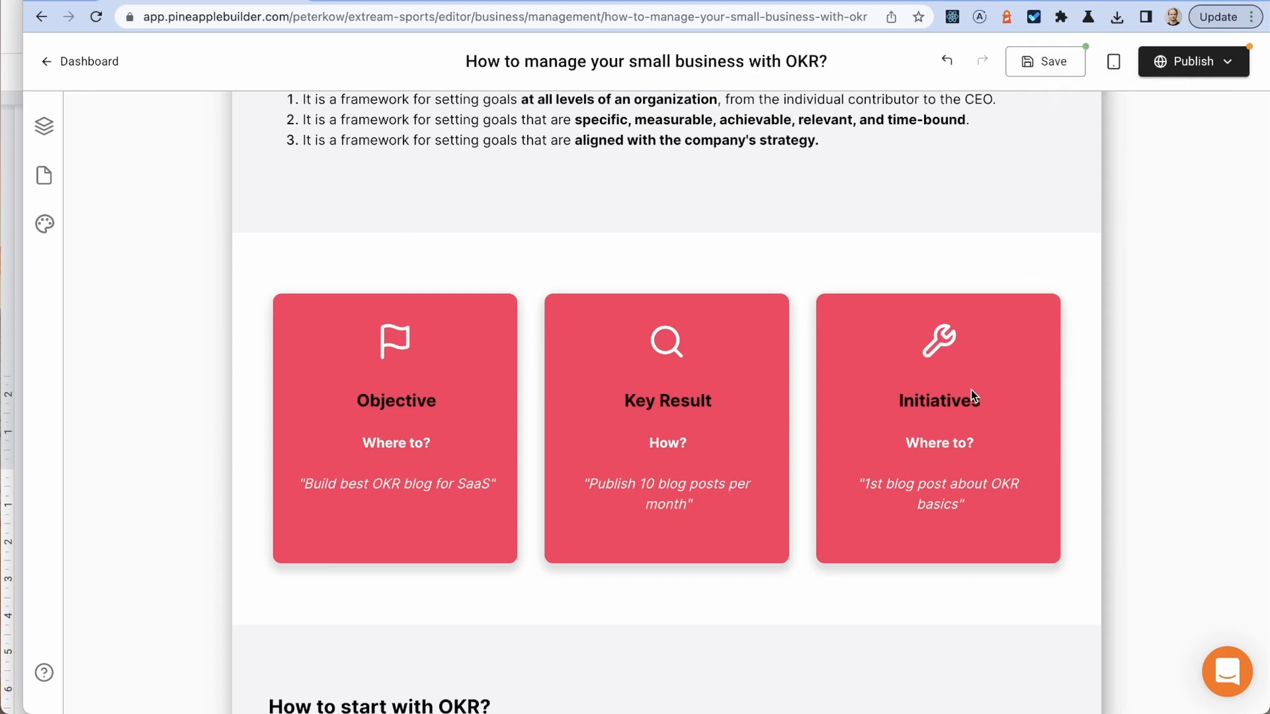
{"action": "scroll", "coordinate": [971, 391], "scroll_direction": "down", "scroll_amount": 8}
{"action": "scroll", "coordinate": [971, 398], "scroll_direction": "up", "scroll_amount": 6}
{"action": "scroll", "coordinate": [970, 398], "scroll_direction": "up", "scroll_amount": 15}
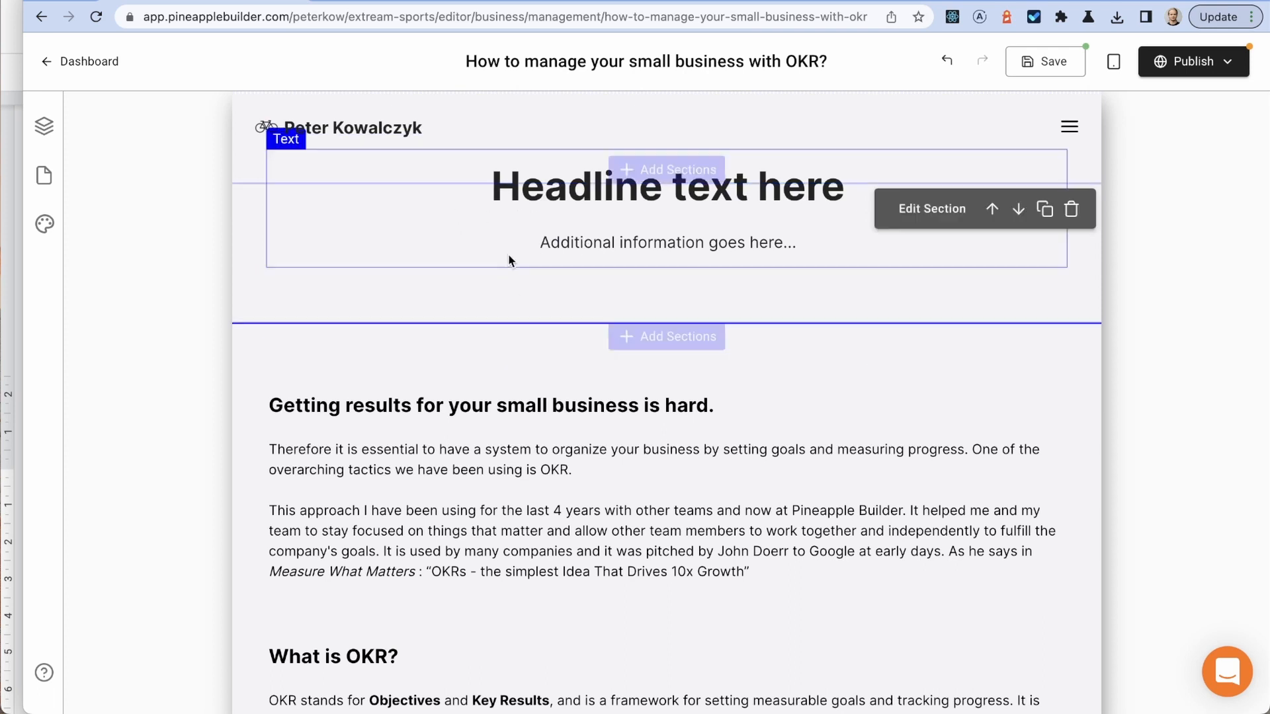
{"action": "scroll", "coordinate": [586, 497], "scroll_direction": "down", "scroll_amount": 1}
{"action": "scroll", "coordinate": [585, 490], "scroll_direction": "down", "scroll_amount": 12}
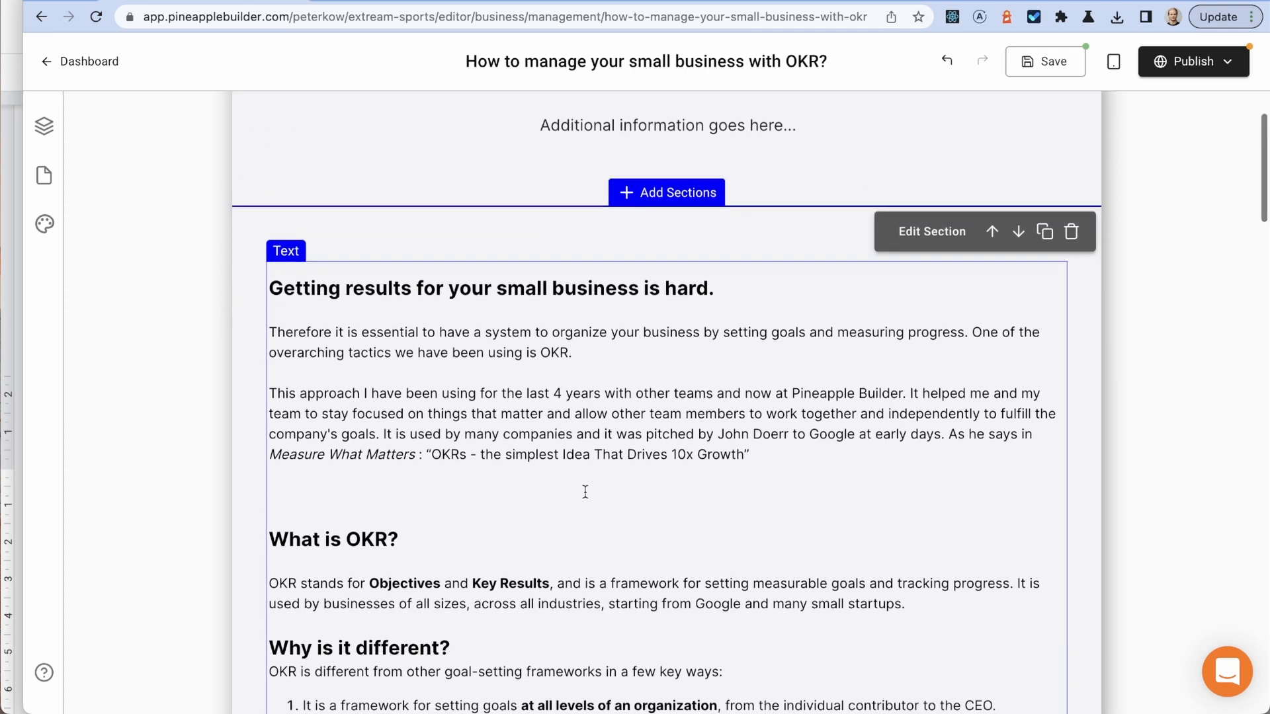
{"action": "scroll", "coordinate": [584, 491], "scroll_direction": "down", "scroll_amount": 18}
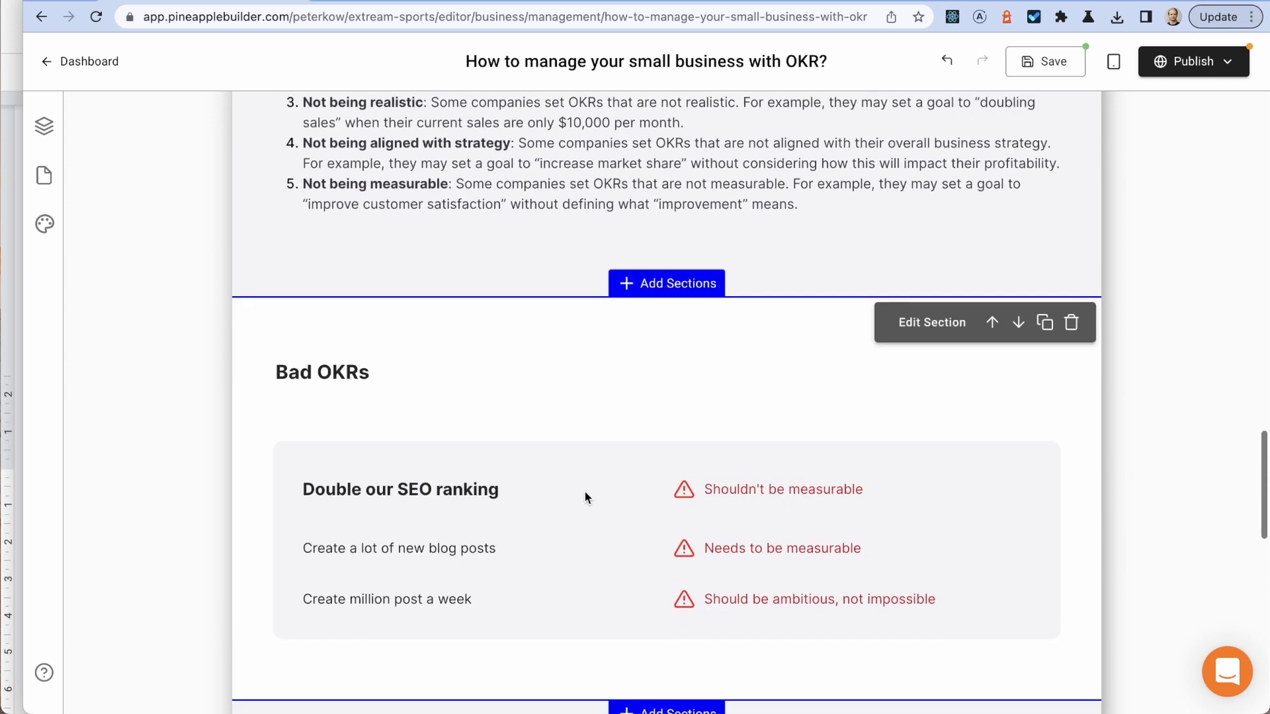
{"action": "scroll", "coordinate": [585, 491], "scroll_direction": "down", "scroll_amount": 1}
{"action": "scroll", "coordinate": [465, 328], "scroll_direction": "down", "scroll_amount": 3}
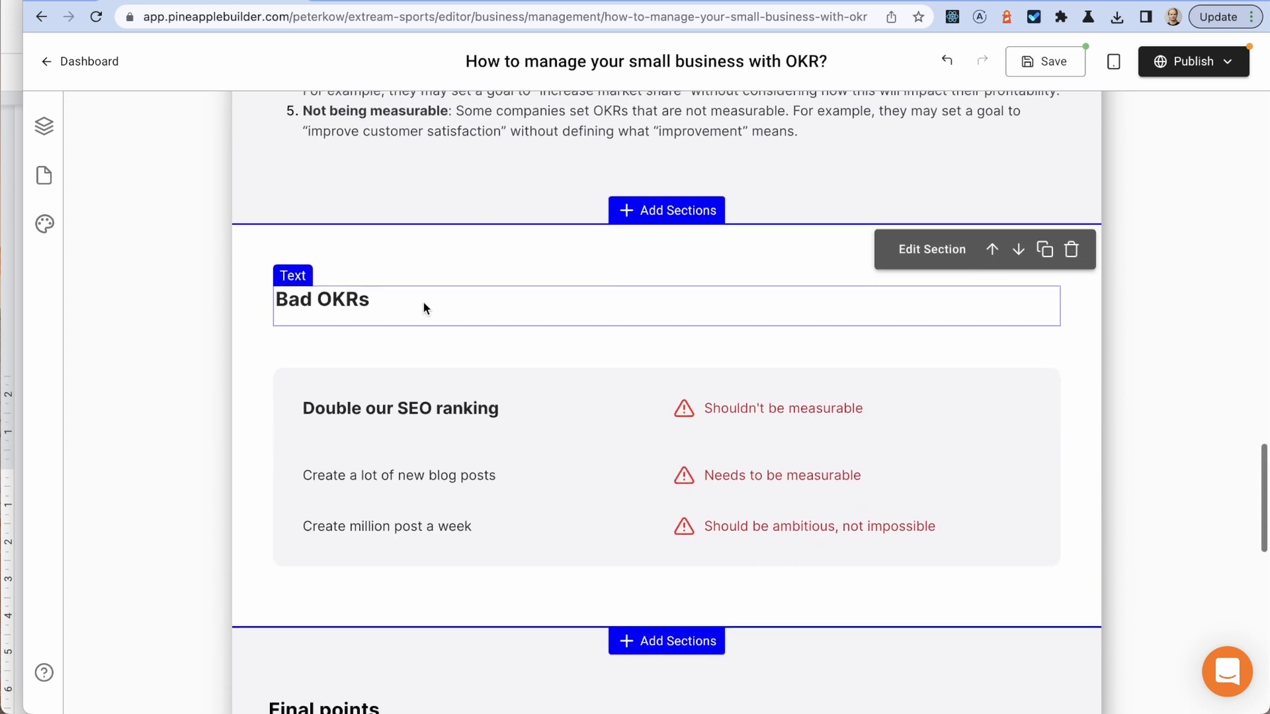
{"action": "scroll", "coordinate": [431, 547], "scroll_direction": "down", "scroll_amount": 7}
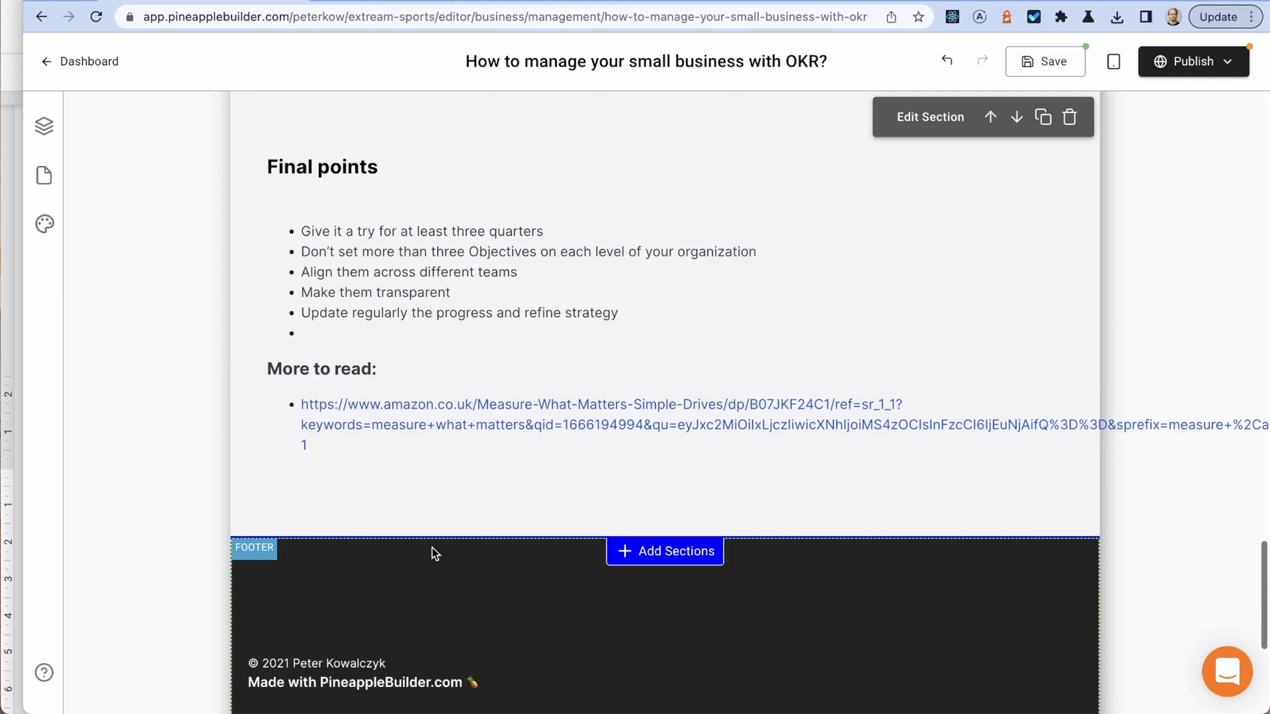
{"action": "scroll", "coordinate": [405, 329], "scroll_direction": "up", "scroll_amount": 1}
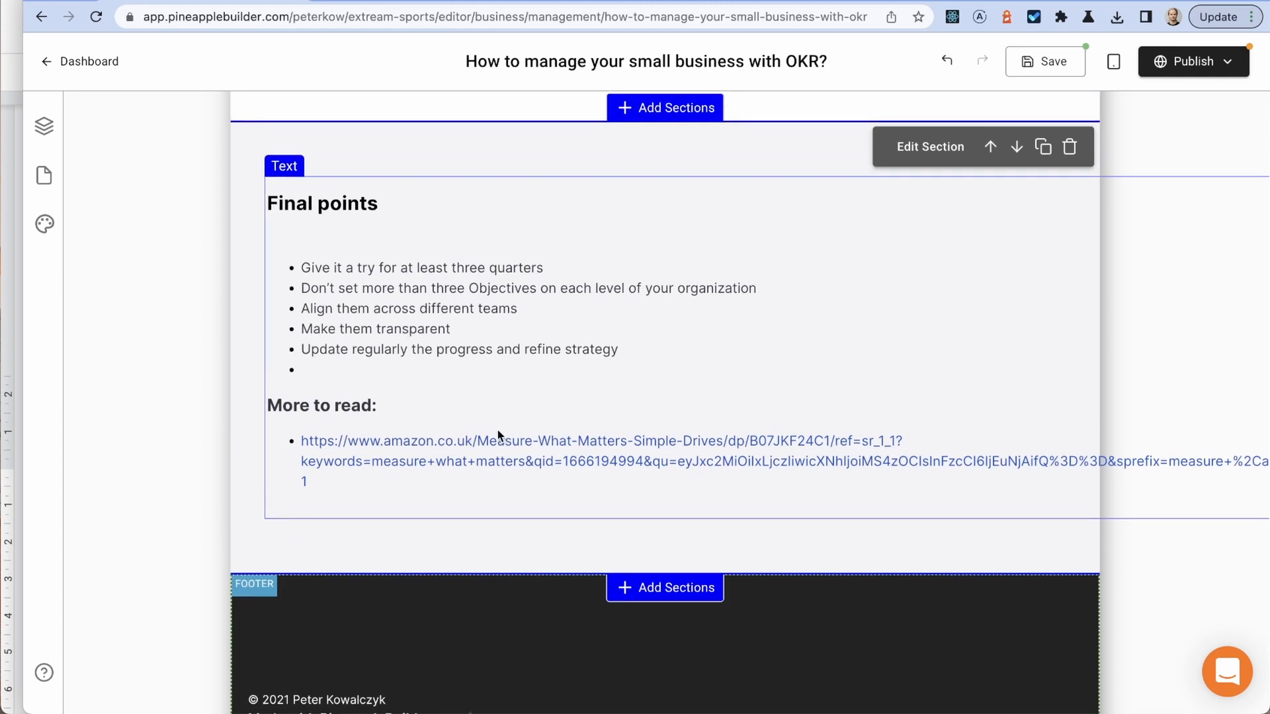
{"action": "scroll", "coordinate": [497, 433], "scroll_direction": "up", "scroll_amount": 1}
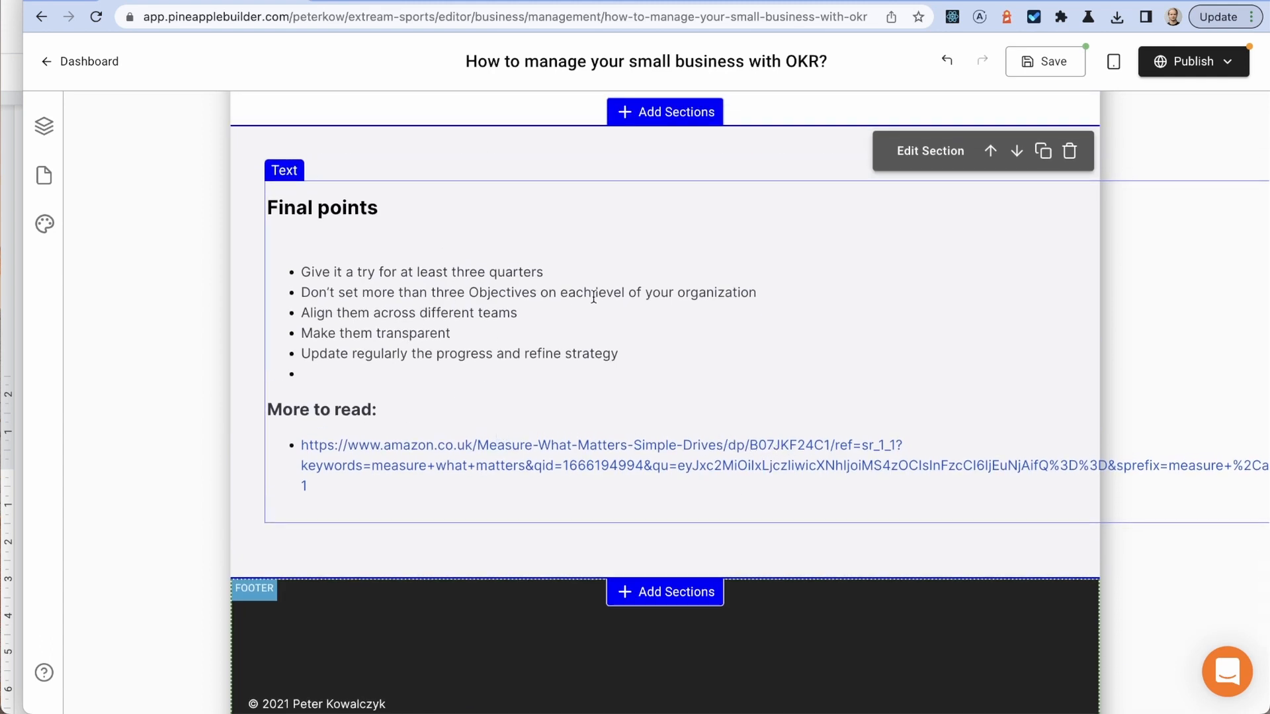
{"action": "scroll", "coordinate": [593, 296], "scroll_direction": "up", "scroll_amount": 11}
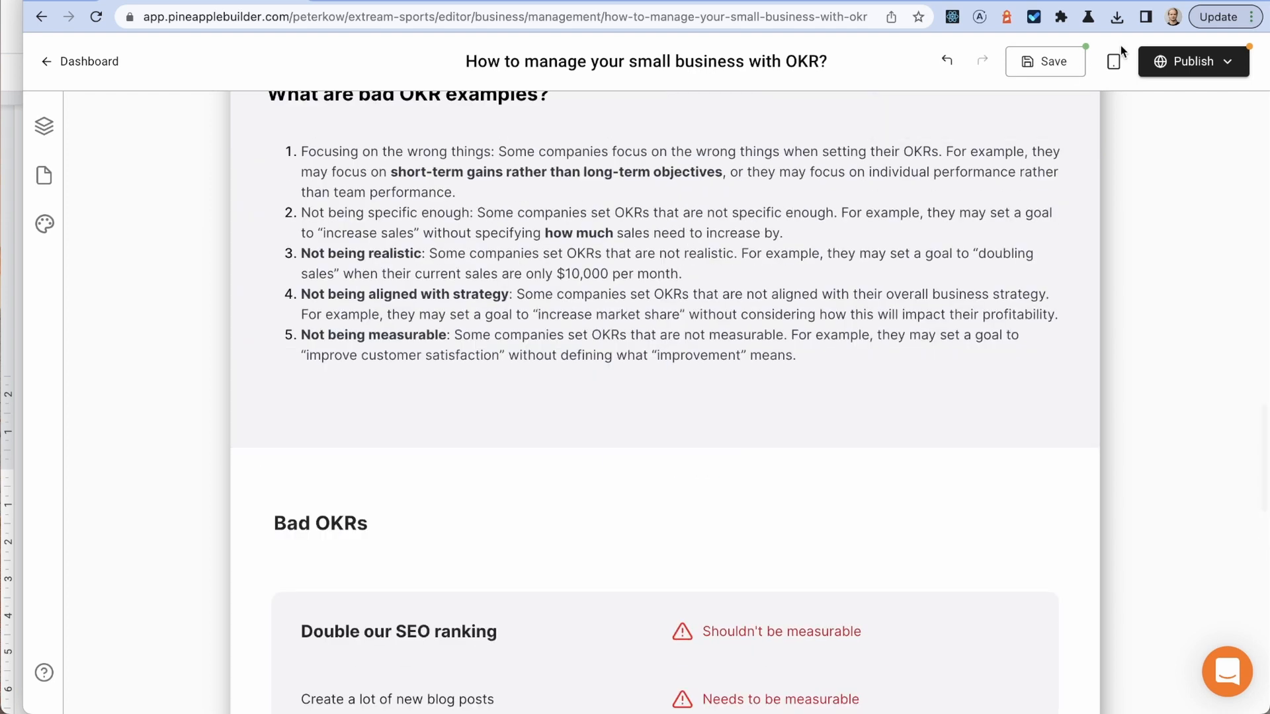
{"action": "left_click", "coordinate": [1114, 60]}
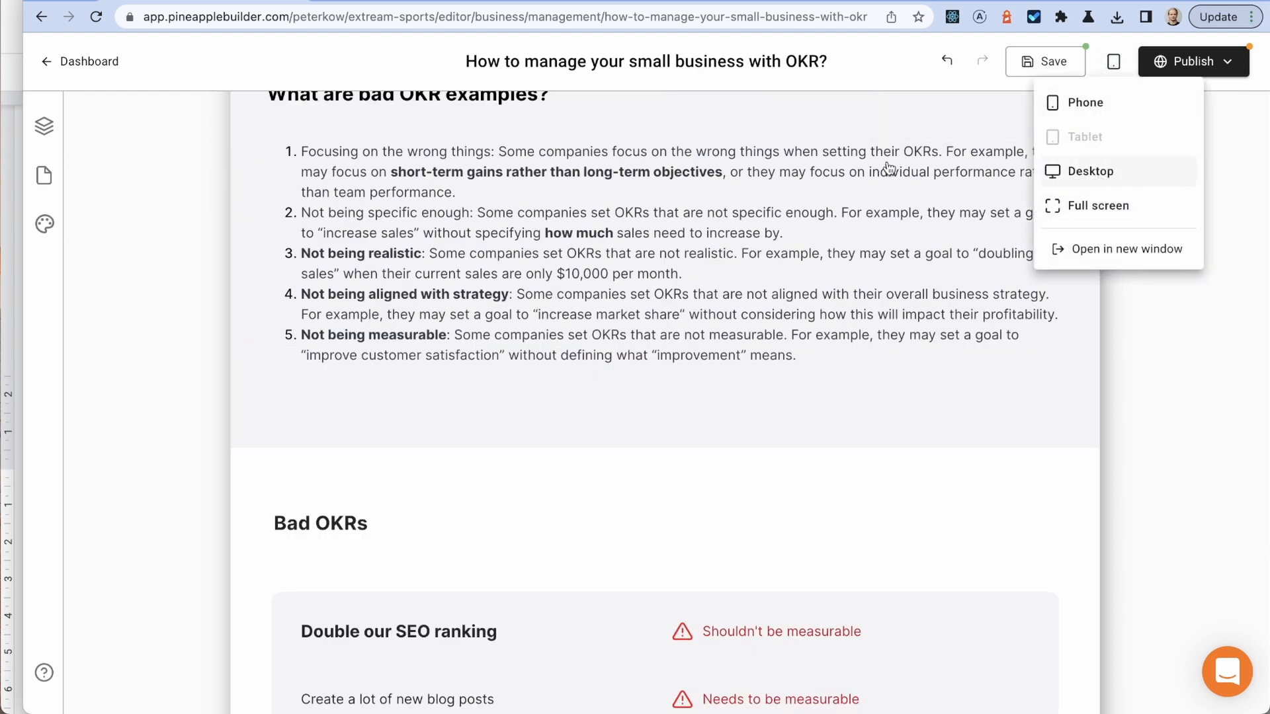
{"action": "left_click", "coordinate": [871, 230]}
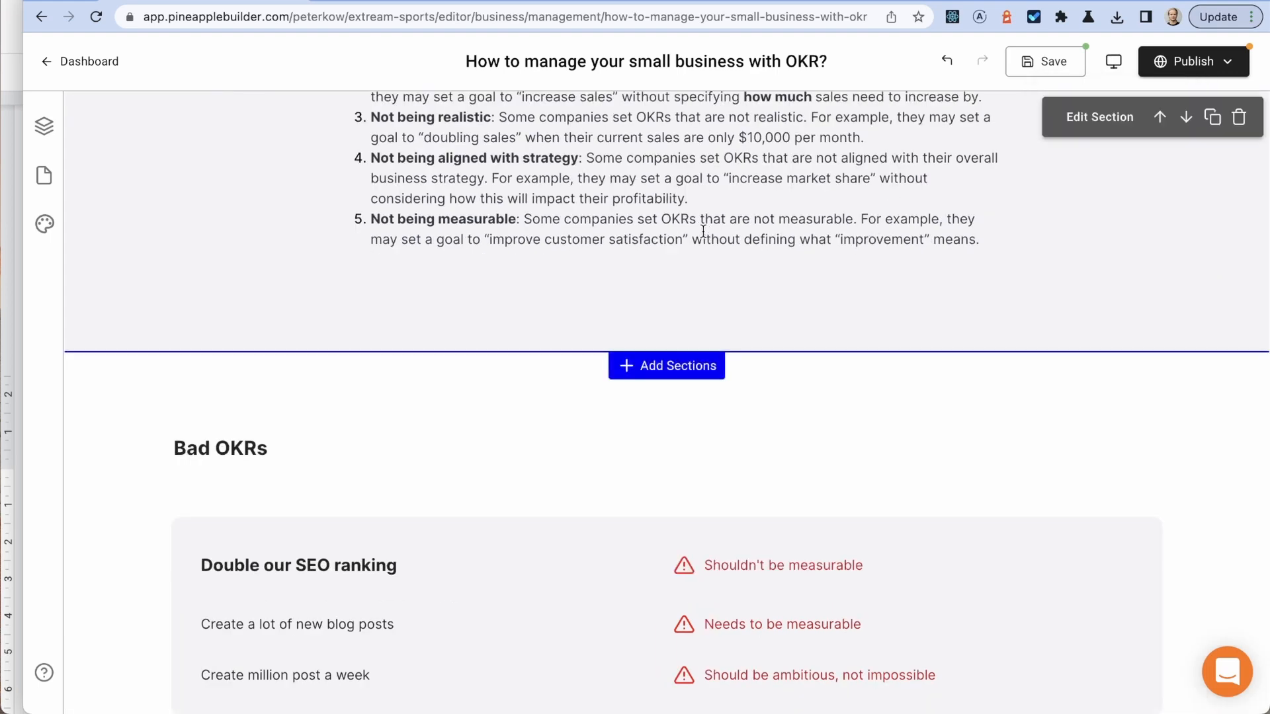
Step: Set the theme variant of the headline section at the start of the article to primary
{"action": "scroll", "coordinate": [698, 187], "scroll_direction": "up", "scroll_amount": 15}
{"action": "scroll", "coordinate": [699, 189], "scroll_direction": "up", "scroll_amount": 10}
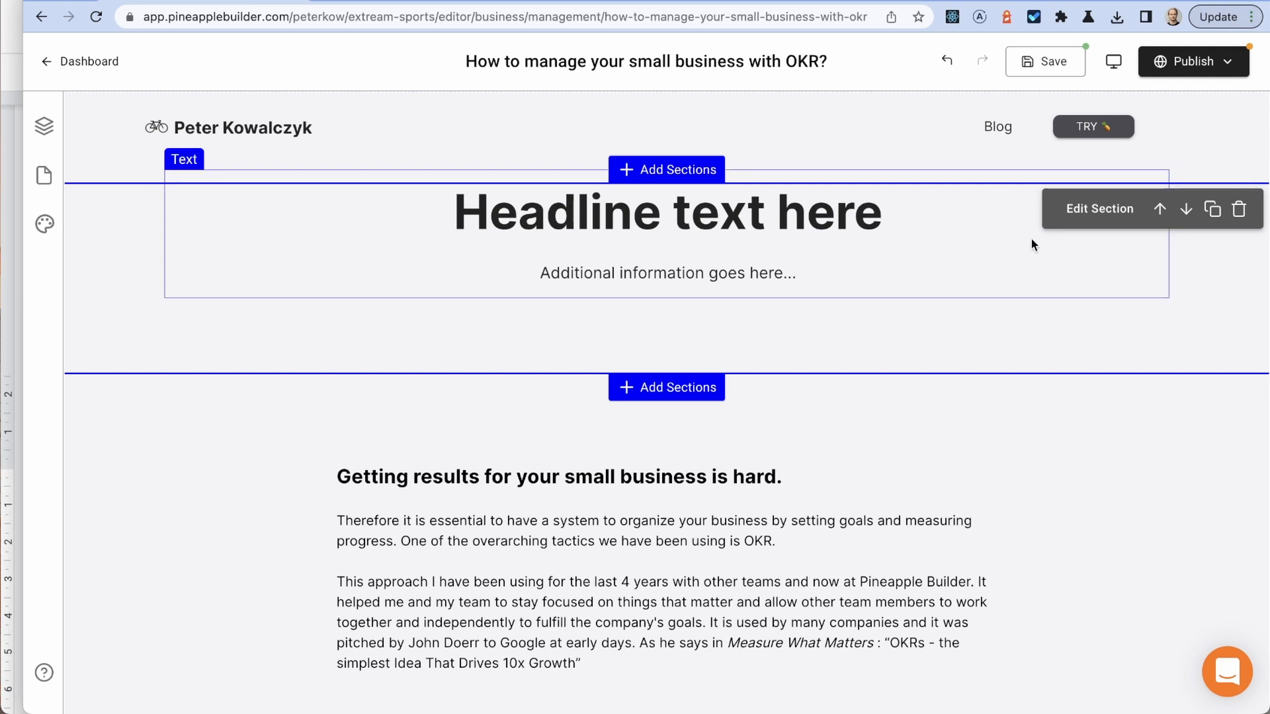
{"action": "left_click", "coordinate": [1082, 209]}
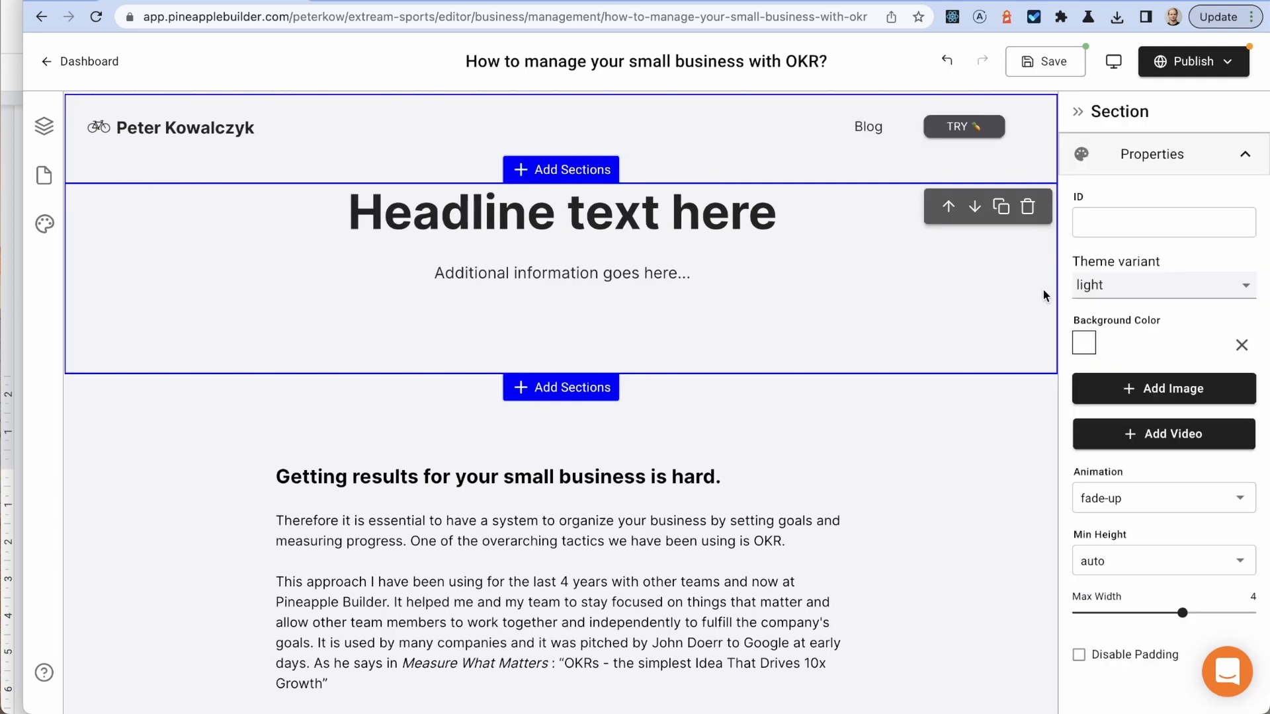
{"action": "left_click", "coordinate": [1132, 290]}
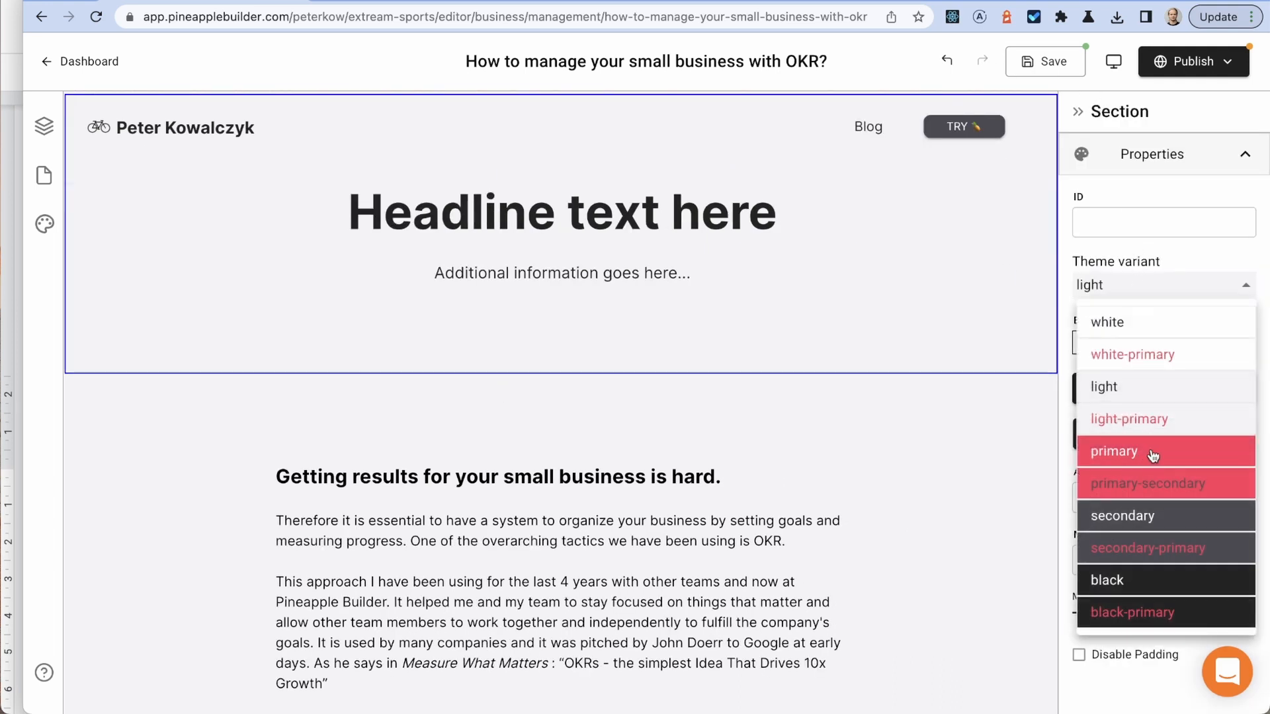
{"action": "left_click", "coordinate": [1152, 455]}
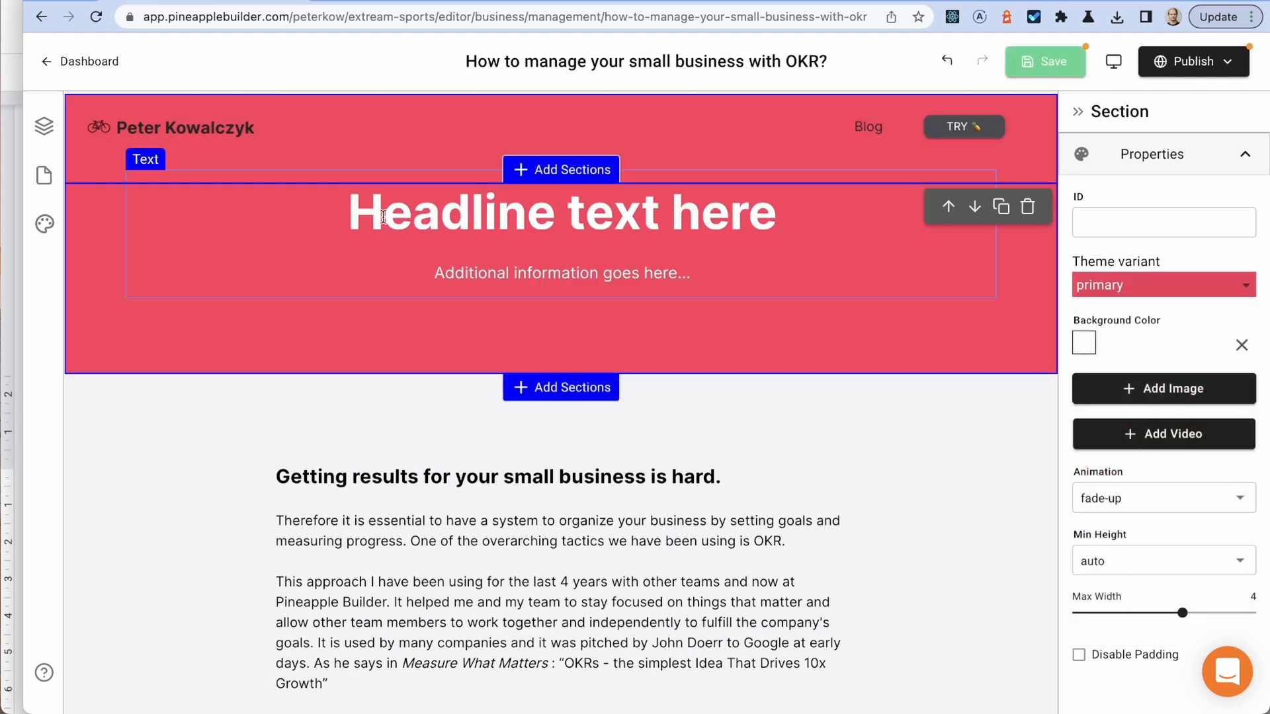
Step: Replace the "Headline text here" placeholder with the copied page title "How to manage your small business with OKR?"
{"action": "left_click_drag", "start_coordinate": [466, 62], "coordinate": [774, 86]}
{"action": "key", "text": "ctrl+c"}
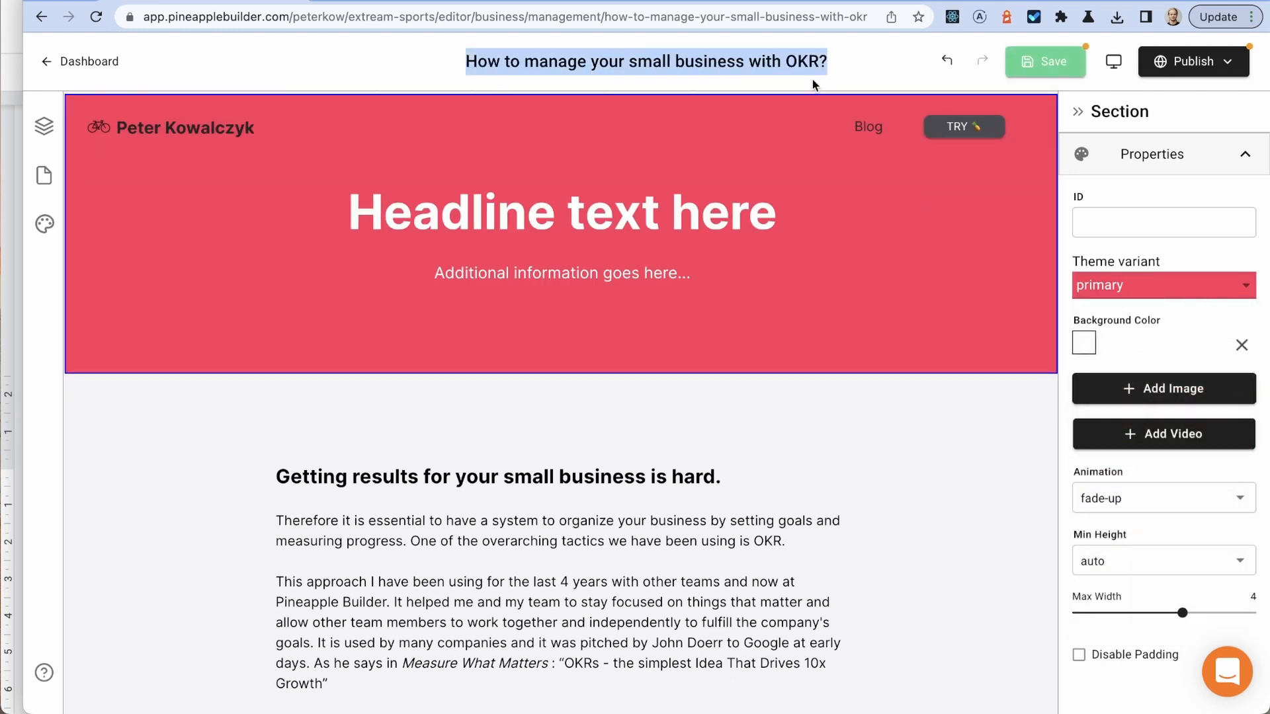
{"action": "left_click", "coordinate": [354, 212]}
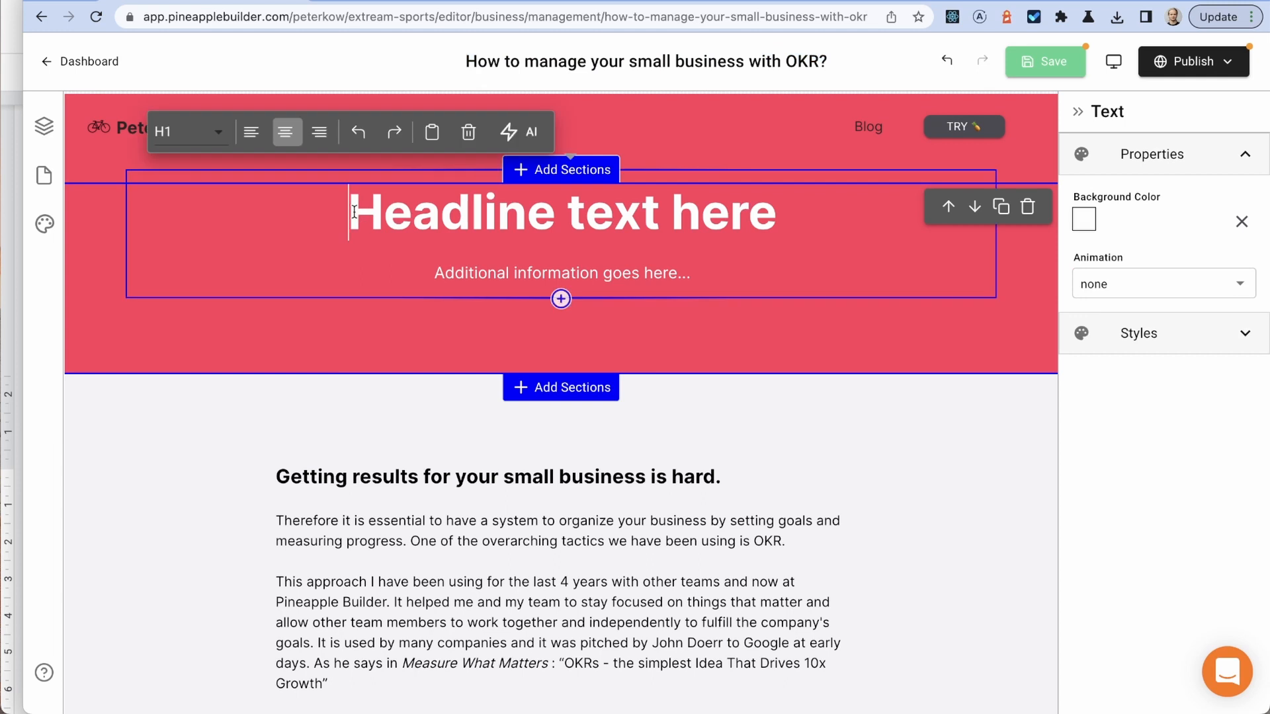
{"action": "left_click_drag", "start_coordinate": [354, 211], "coordinate": [747, 238]}
{"action": "key", "text": "ctrl+v"}
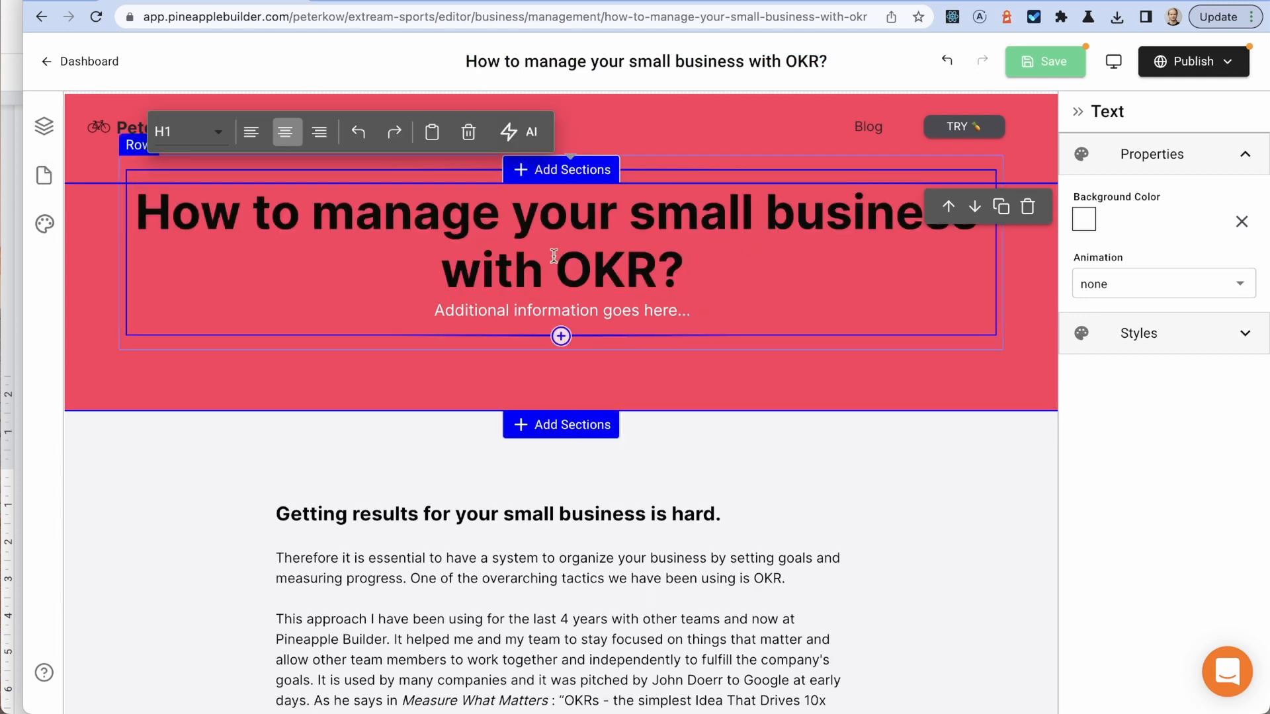
Step: Change the article headline's text color to white (FFFFFF)
{"action": "left_click", "coordinate": [590, 250]}
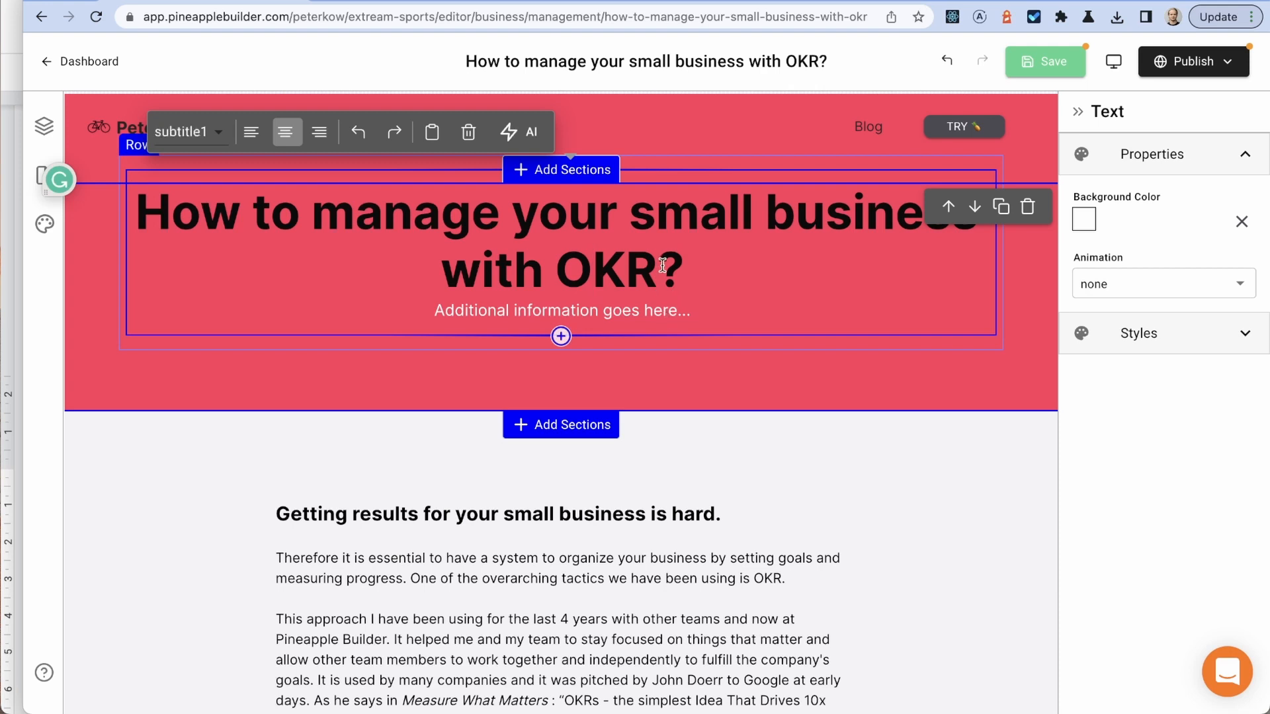
{"action": "left_click_drag", "start_coordinate": [687, 275], "coordinate": [128, 238]}
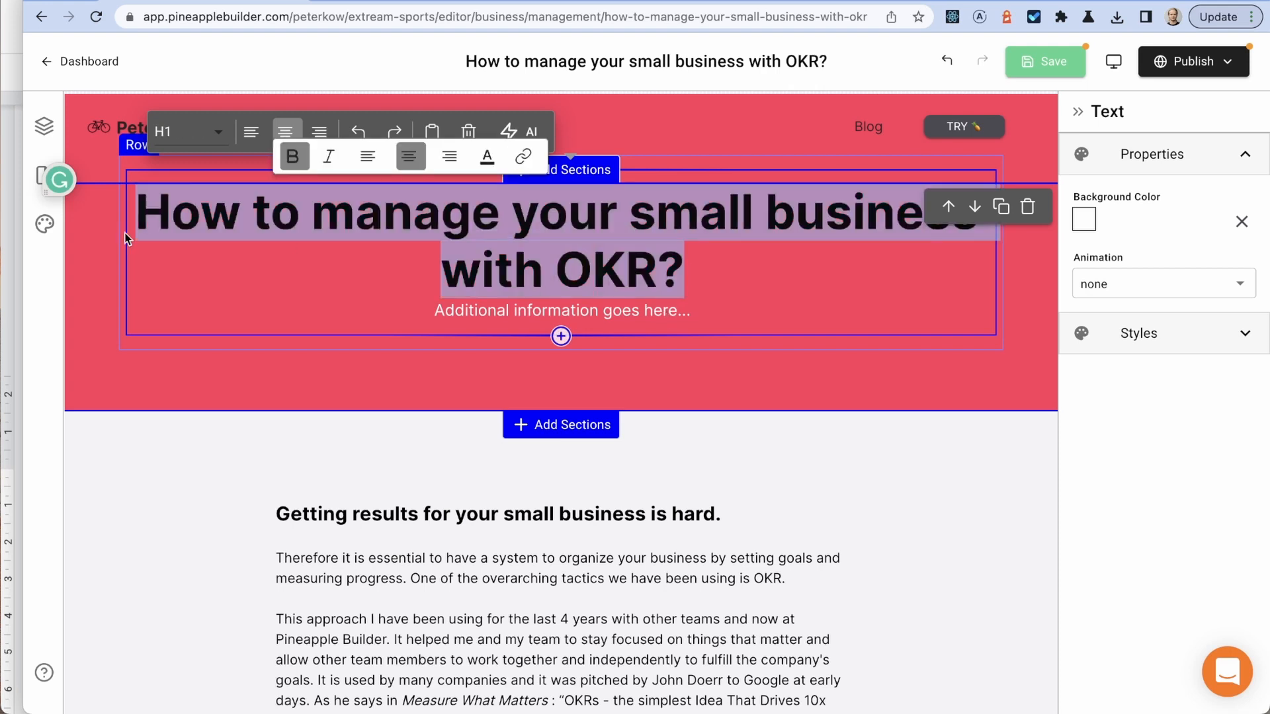
{"action": "left_click", "coordinate": [487, 157]}
{"action": "left_click", "coordinate": [651, 292]}
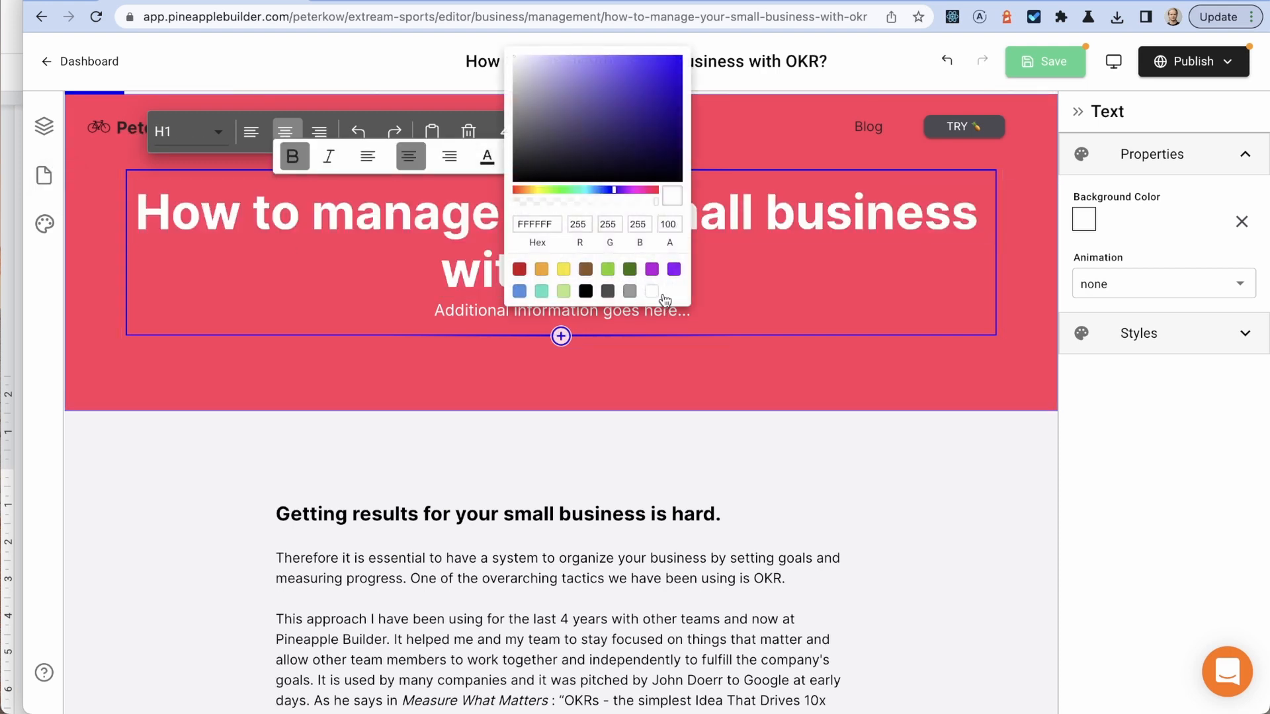
Step: Delete the "Additional information goes here..." subtitle line below the headline
{"action": "left_click", "coordinate": [748, 306]}
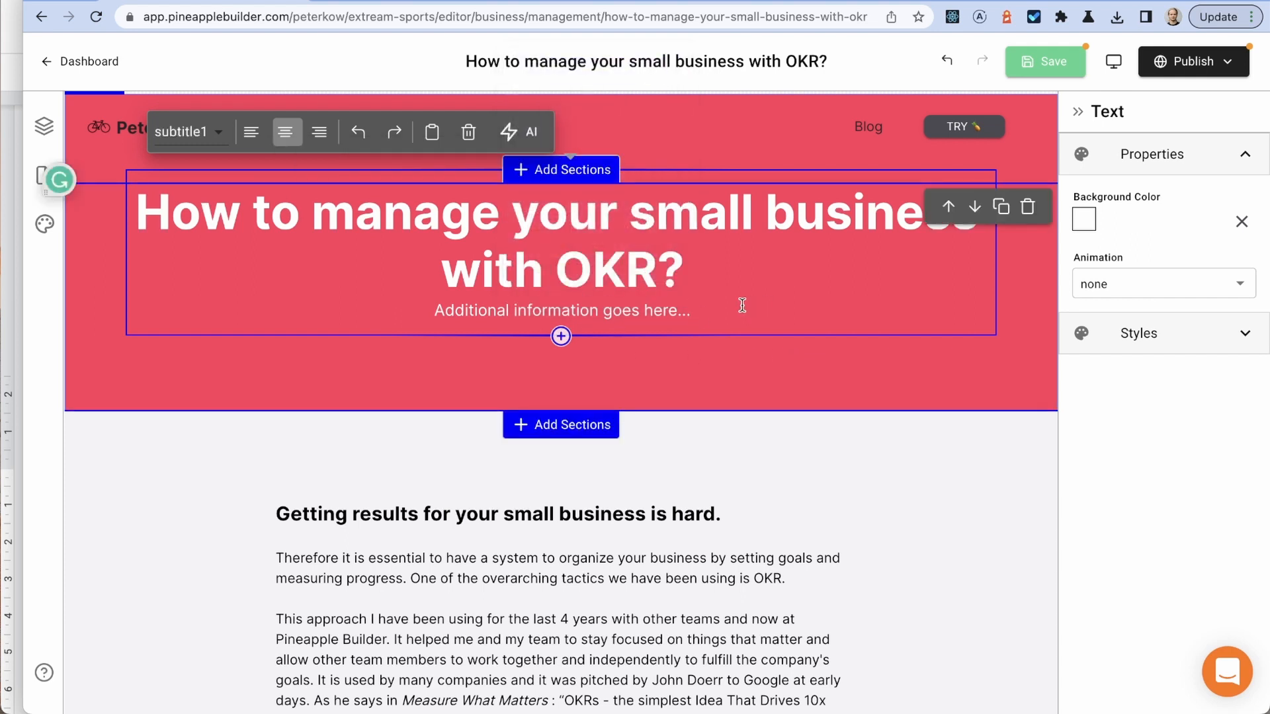
{"action": "key", "text": "super+shift+Left"}
{"action": "key", "text": "BackSpace"}
{"action": "key", "text": "BackSpace"}
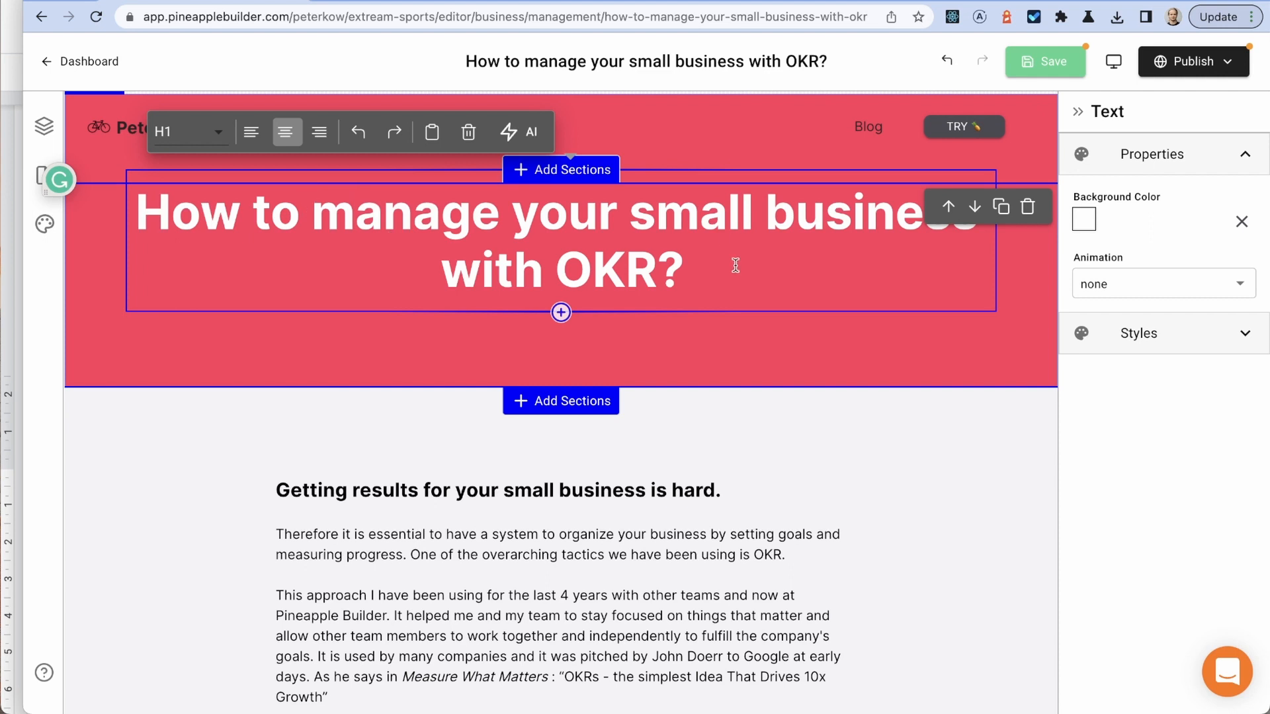
Step: Break the headline into two lines before "small" and left-align both lines without a leading space on the second
{"action": "key", "text": "shift+Return"}
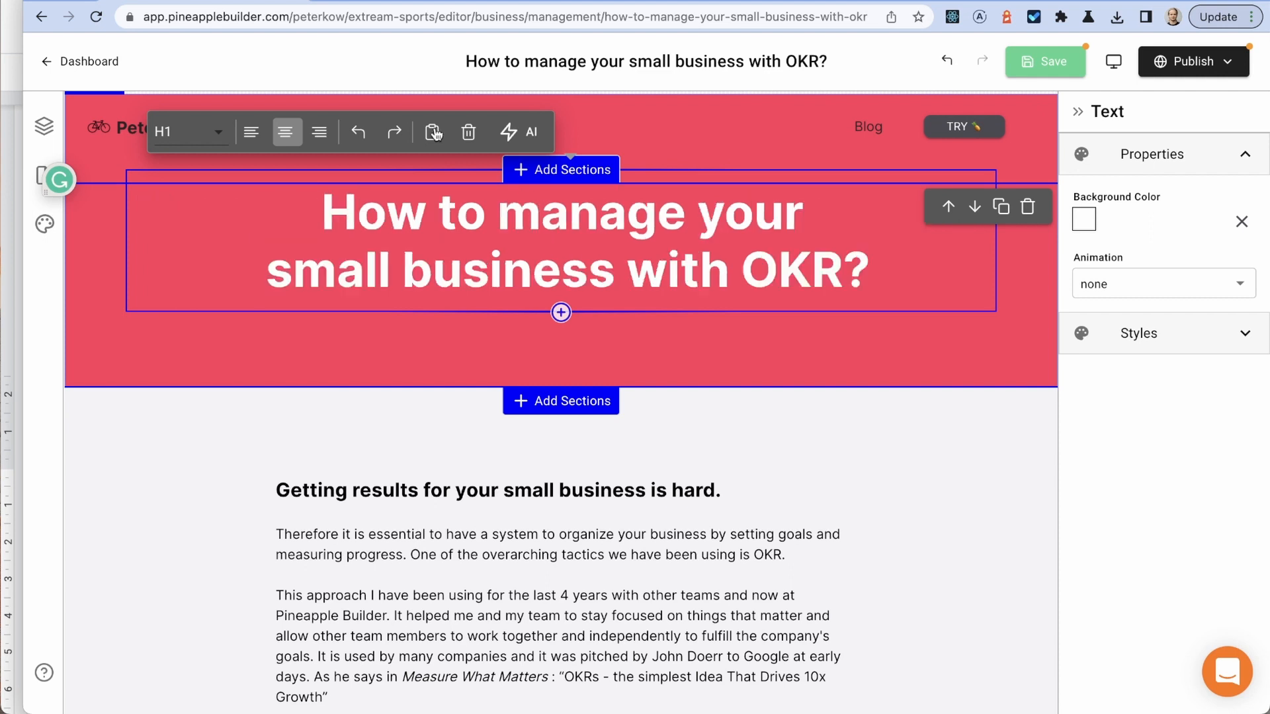
{"action": "left_click", "coordinate": [251, 132]}
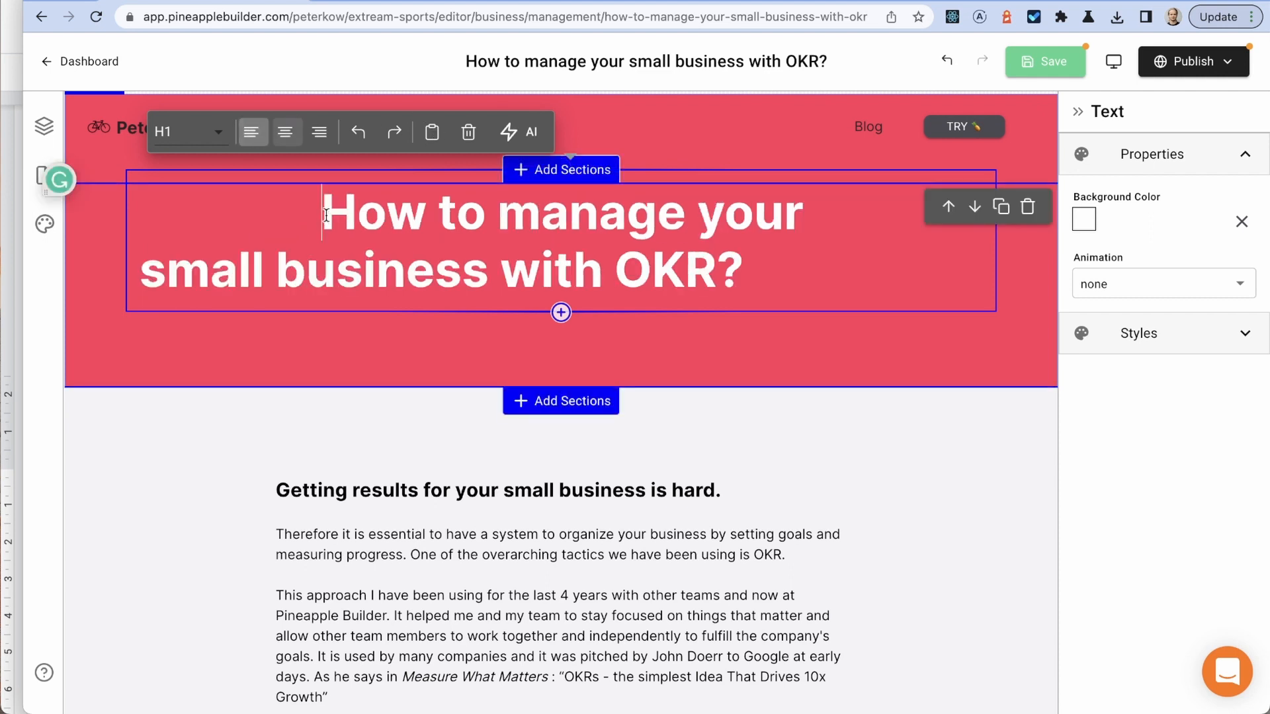
{"action": "left_click_drag", "start_coordinate": [355, 217], "coordinate": [339, 266]}
{"action": "left_click", "coordinate": [304, 157]}
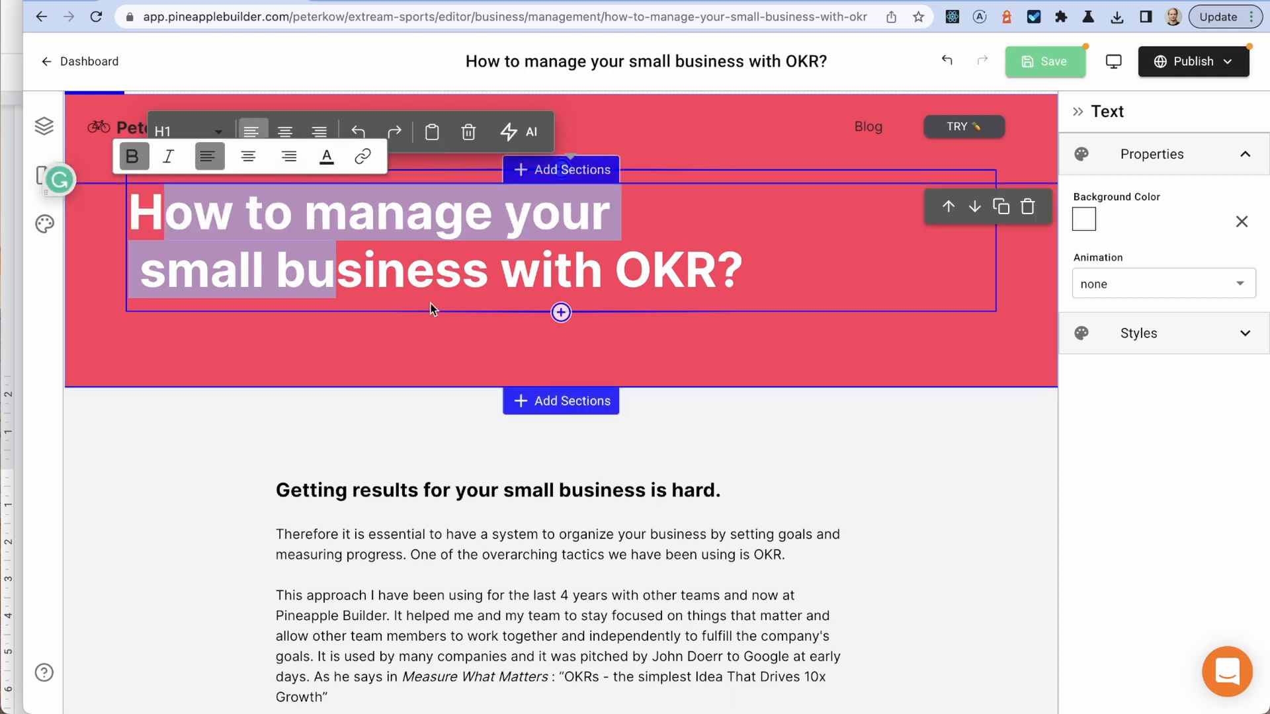
{"action": "left_click", "coordinate": [699, 243]}
Step: Set the headline text block's top padding to 48px and its top margin to 16px
{"action": "left_click", "coordinate": [1151, 336]}
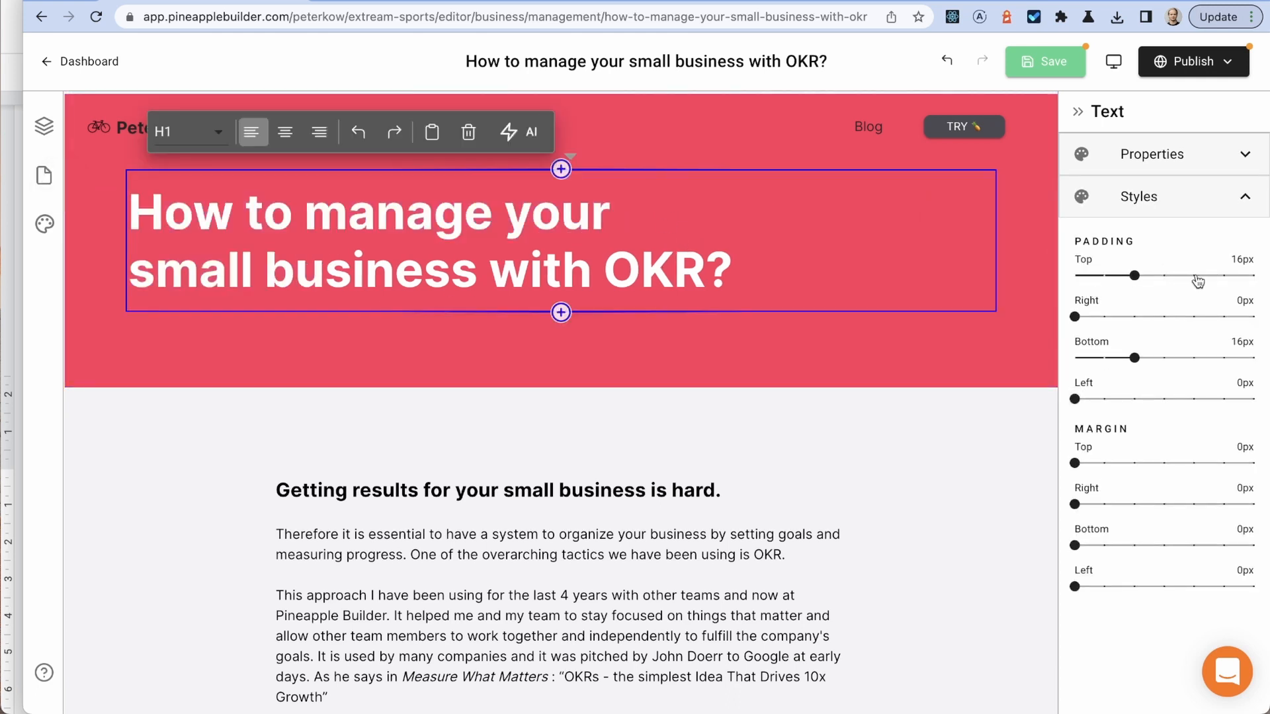
{"action": "left_click", "coordinate": [1222, 278]}
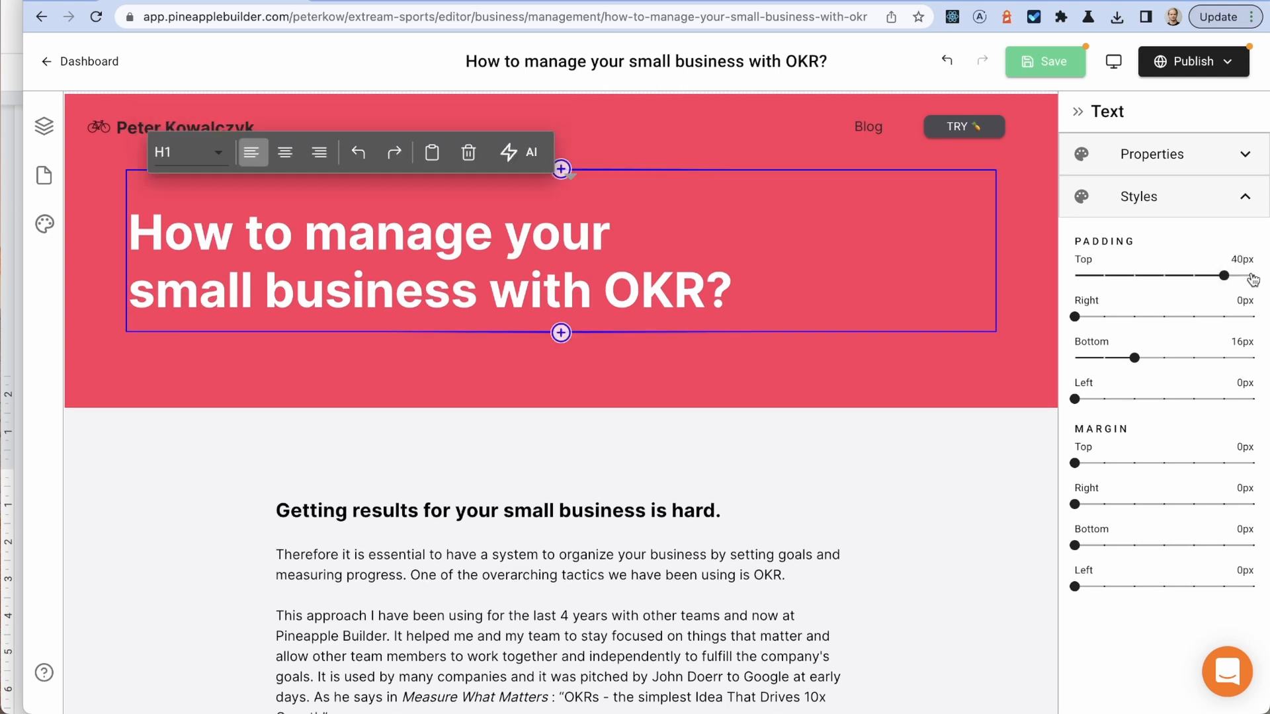
{"action": "left_click", "coordinate": [1252, 276]}
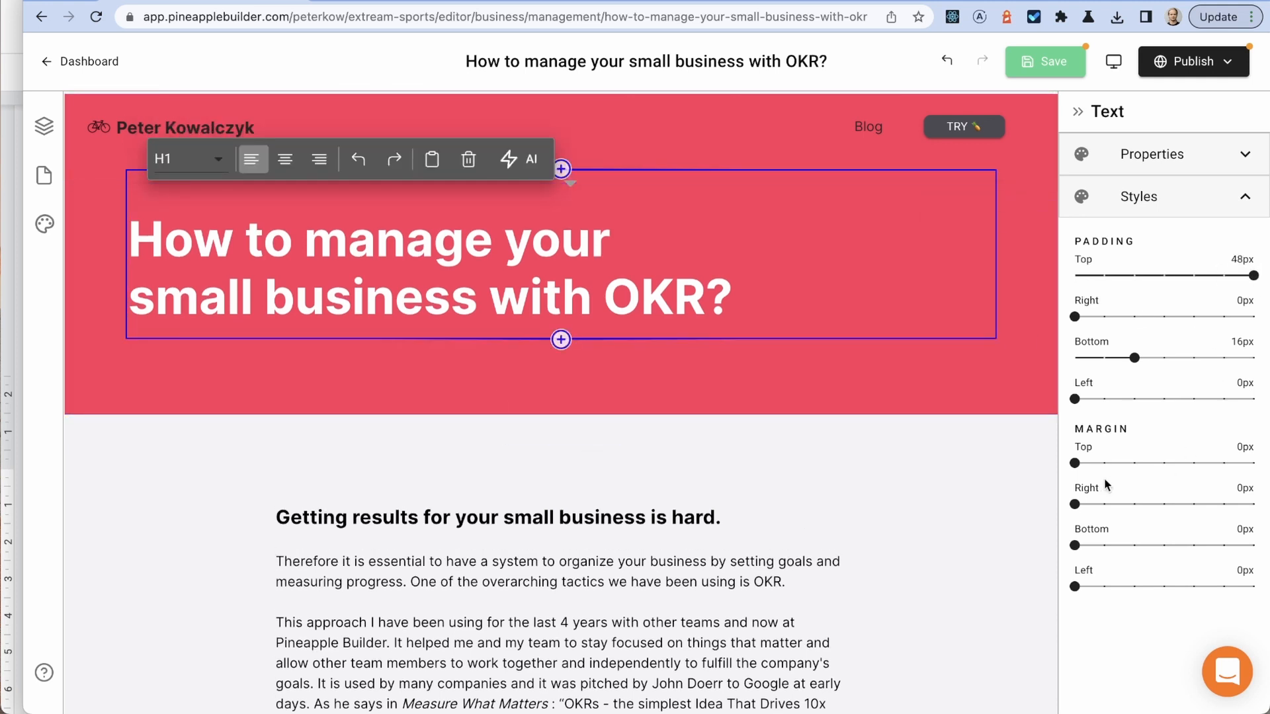
{"action": "left_click", "coordinate": [1132, 463]}
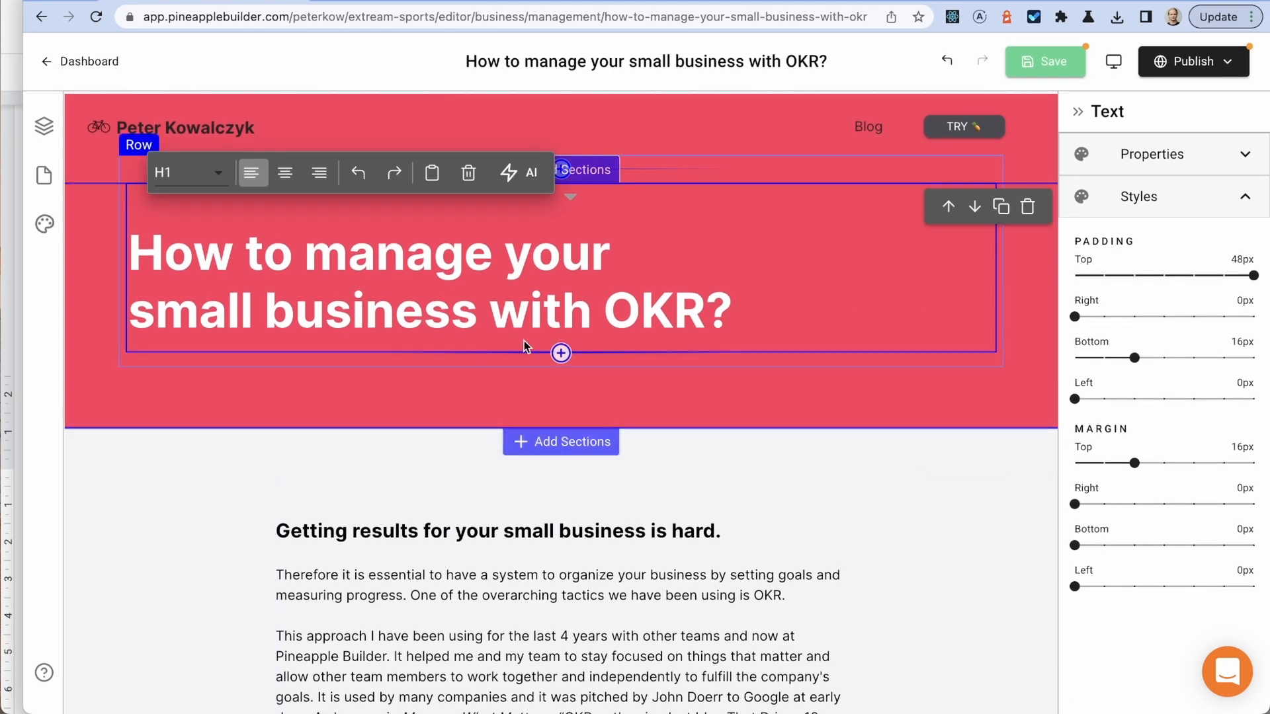
{"action": "scroll", "coordinate": [761, 500], "scroll_direction": "down", "scroll_amount": 1}
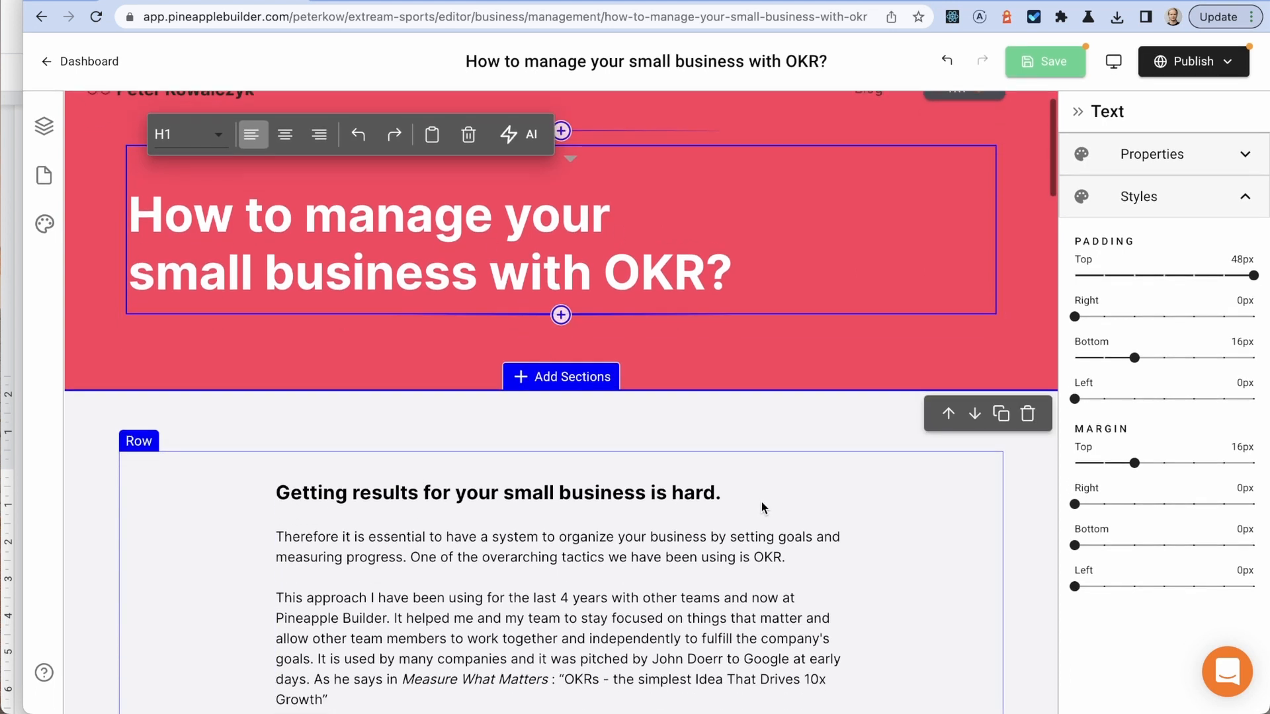
{"action": "scroll", "coordinate": [477, 264], "scroll_direction": "down", "scroll_amount": 1}
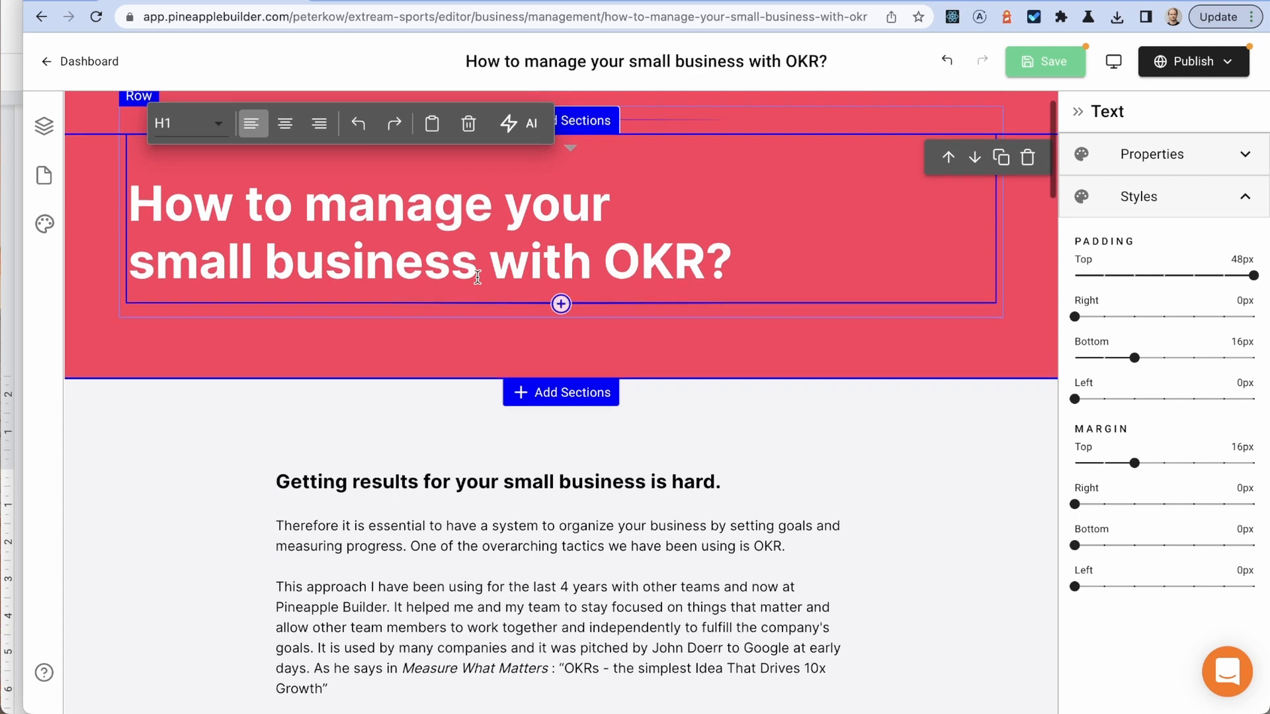
{"action": "scroll", "coordinate": [477, 277], "scroll_direction": "up", "scroll_amount": 1}
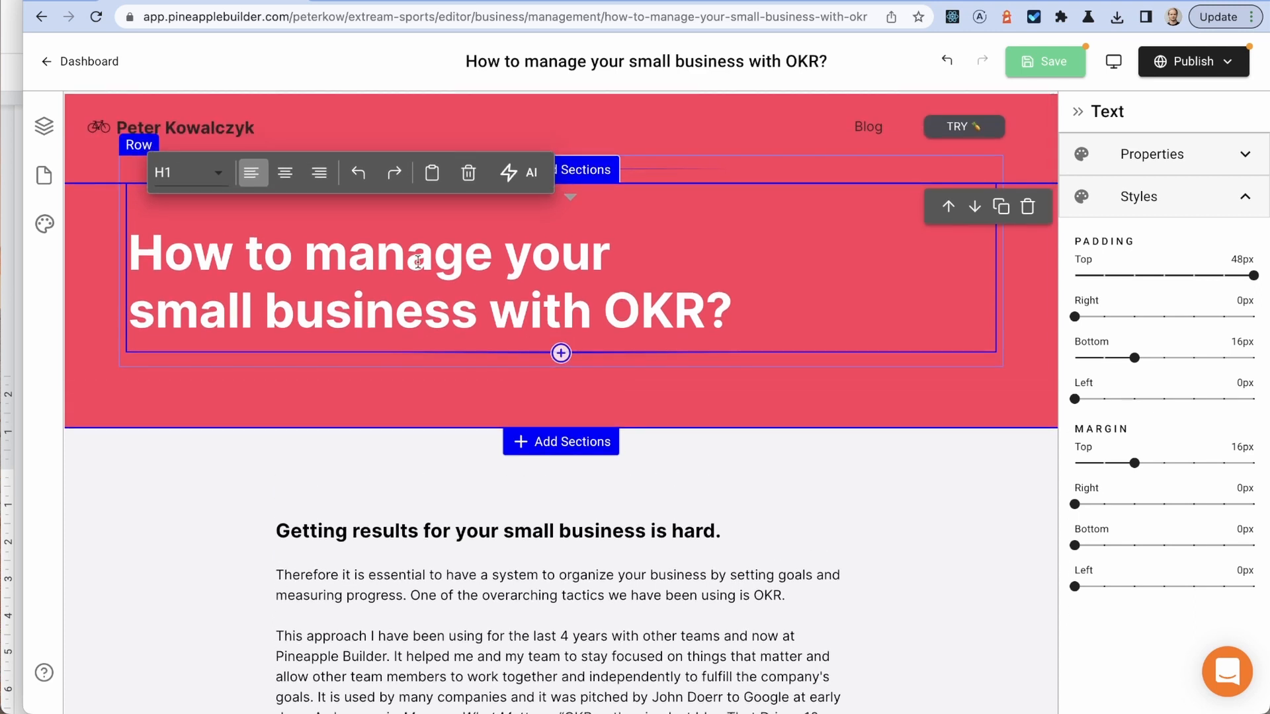
Step: Look over the article below the restyled headline section and save the page
{"action": "left_click", "coordinate": [316, 371]}
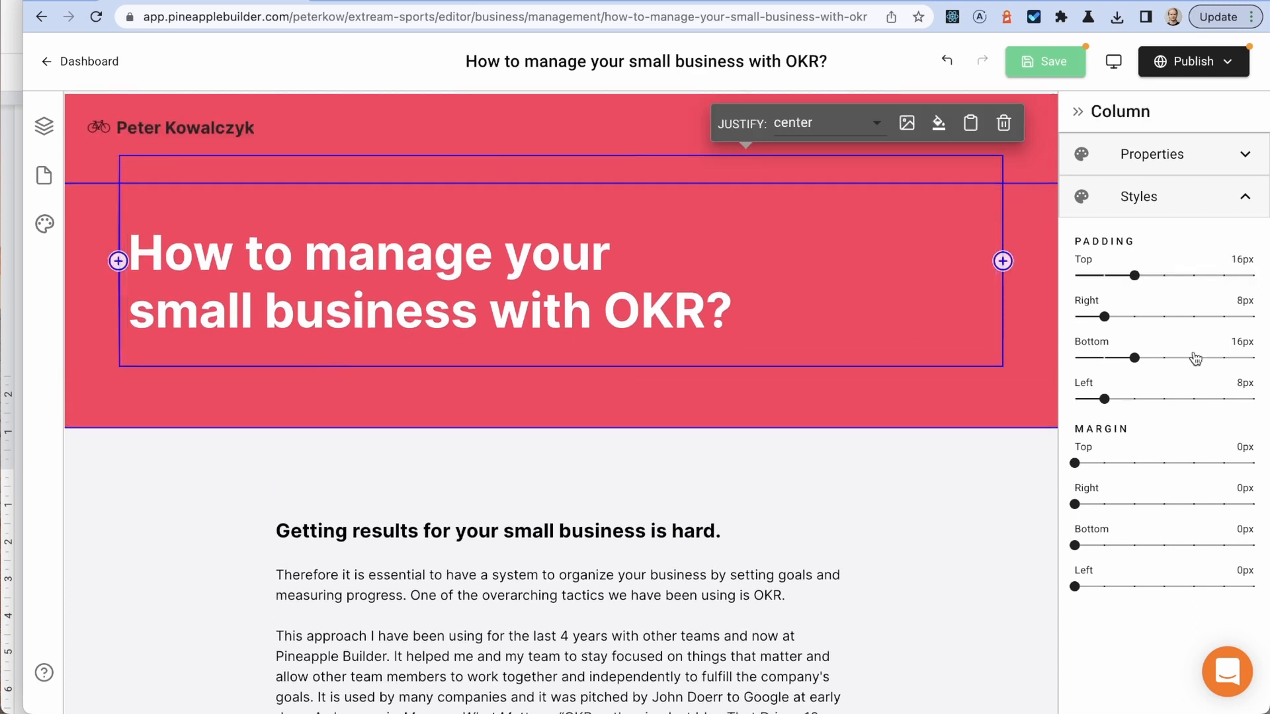
{"action": "scroll", "coordinate": [767, 533], "scroll_direction": "down", "scroll_amount": 1}
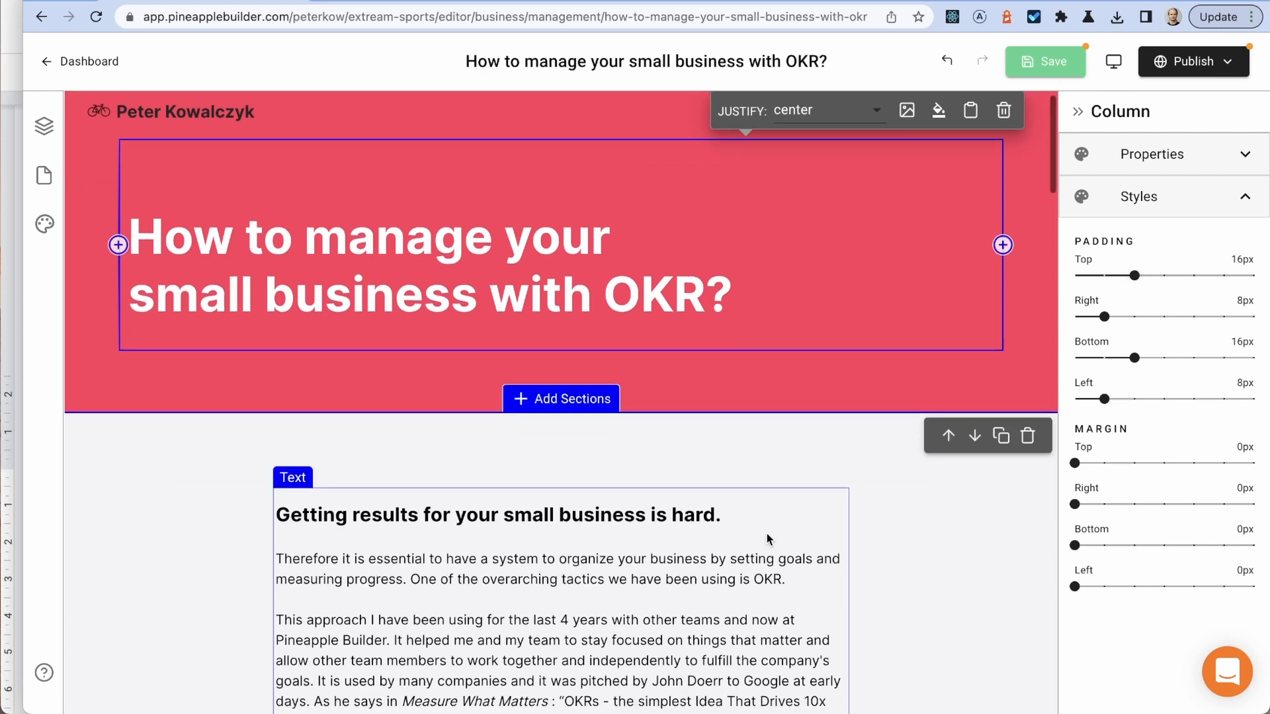
{"action": "scroll", "coordinate": [775, 448], "scroll_direction": "down", "scroll_amount": 2}
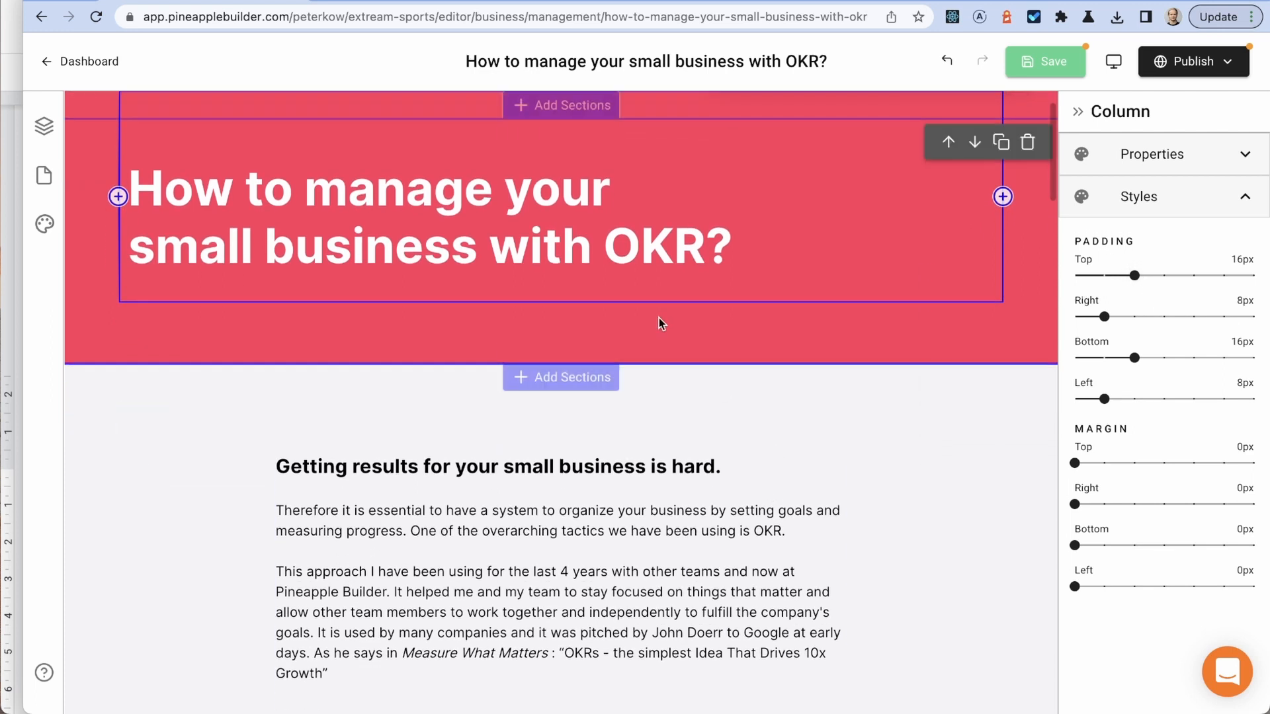
{"action": "scroll", "coordinate": [653, 319], "scroll_direction": "down", "scroll_amount": 1}
{"action": "scroll", "coordinate": [654, 320], "scroll_direction": "down", "scroll_amount": 20}
{"action": "scroll", "coordinate": [653, 319], "scroll_direction": "up", "scroll_amount": 11}
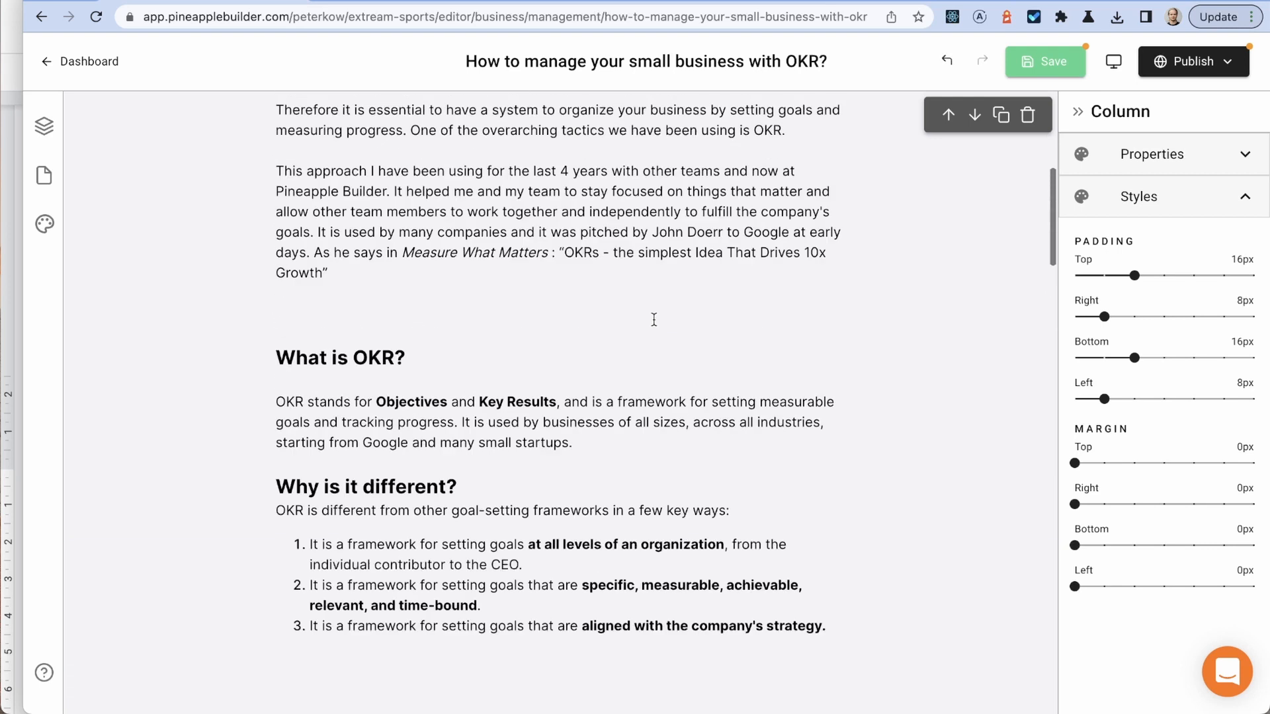
{"action": "scroll", "coordinate": [654, 319], "scroll_direction": "down", "scroll_amount": 5}
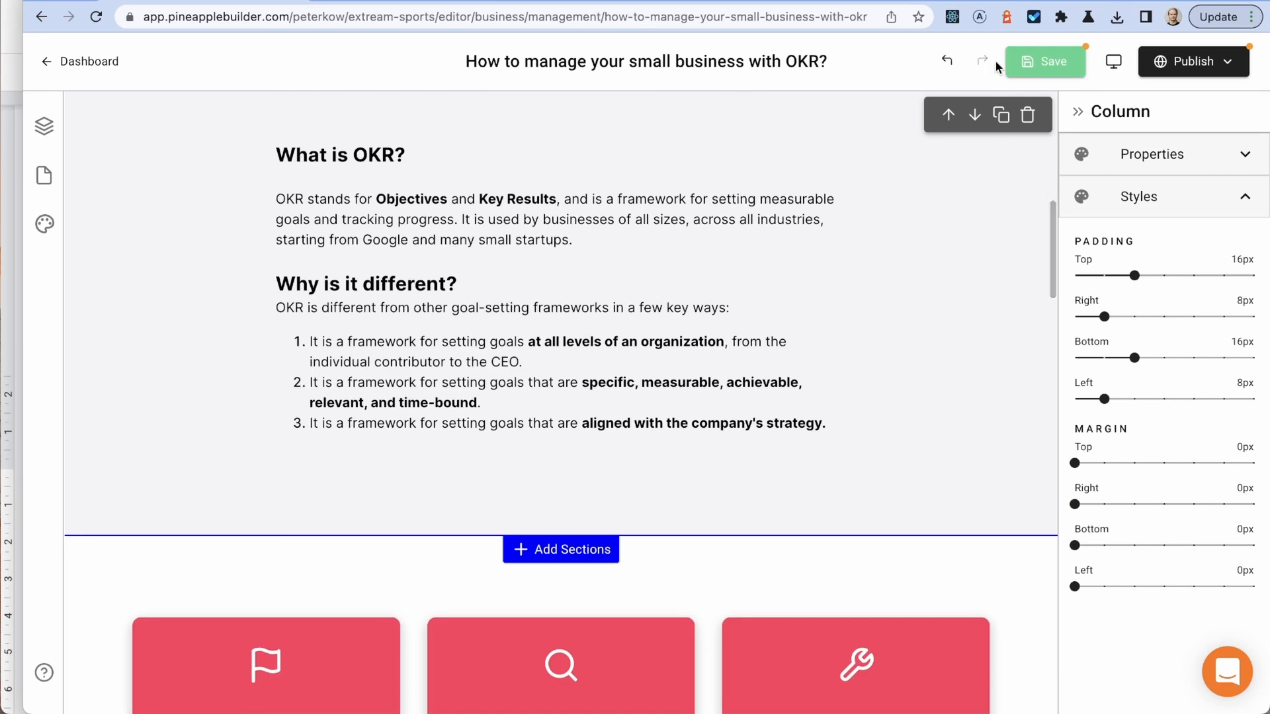
{"action": "left_click", "coordinate": [1048, 62]}
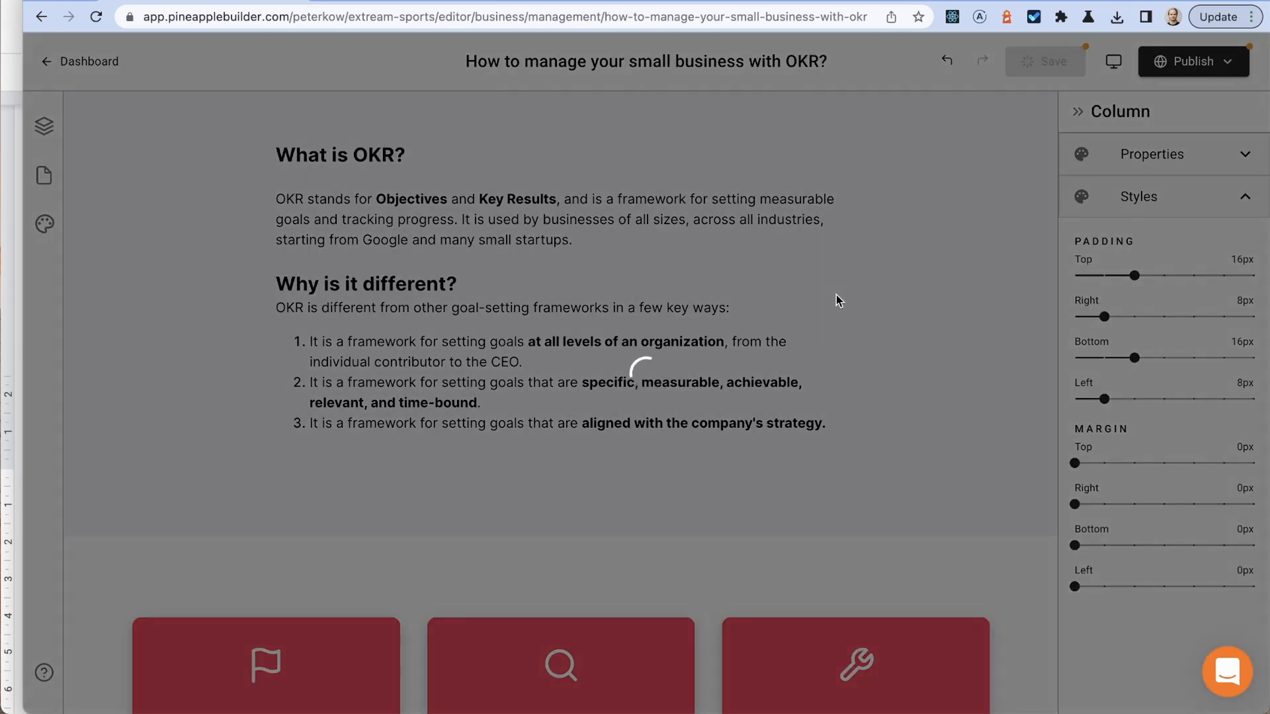
Step: Insert an Image component below the headline in the headline section
{"action": "scroll", "coordinate": [836, 295], "scroll_direction": "up", "scroll_amount": 9}
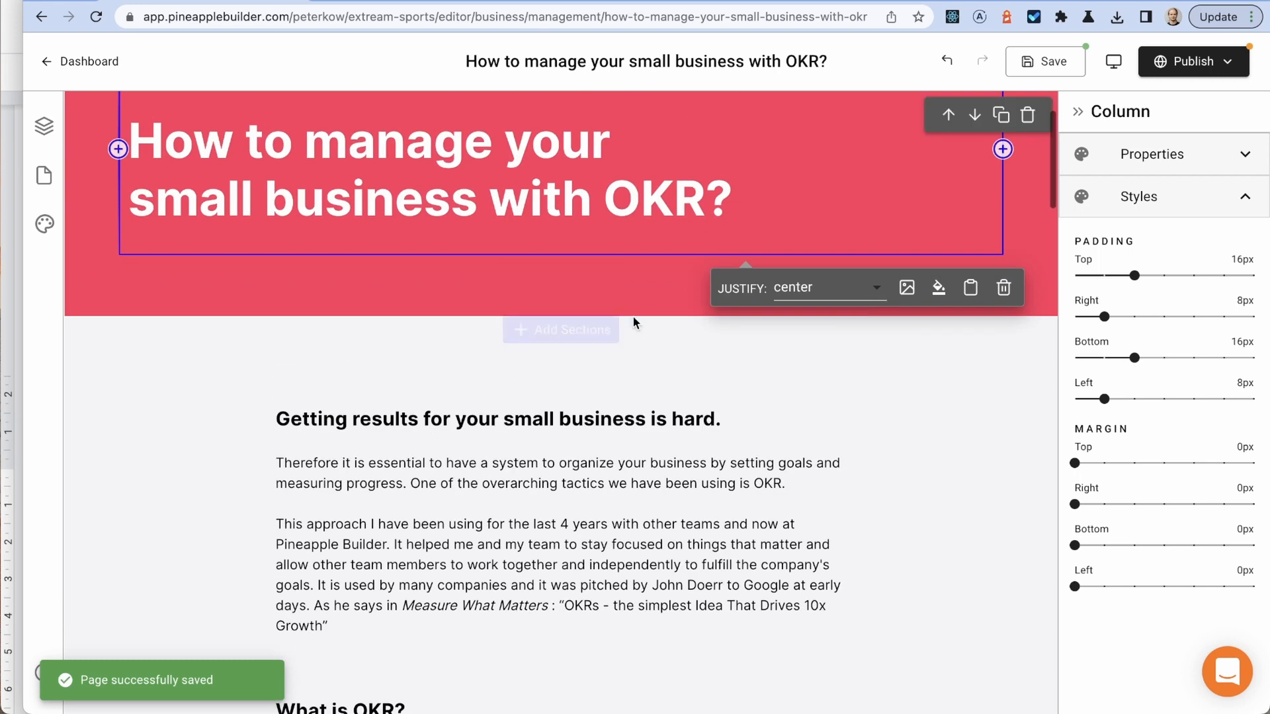
{"action": "scroll", "coordinate": [532, 297], "scroll_direction": "up", "scroll_amount": 1}
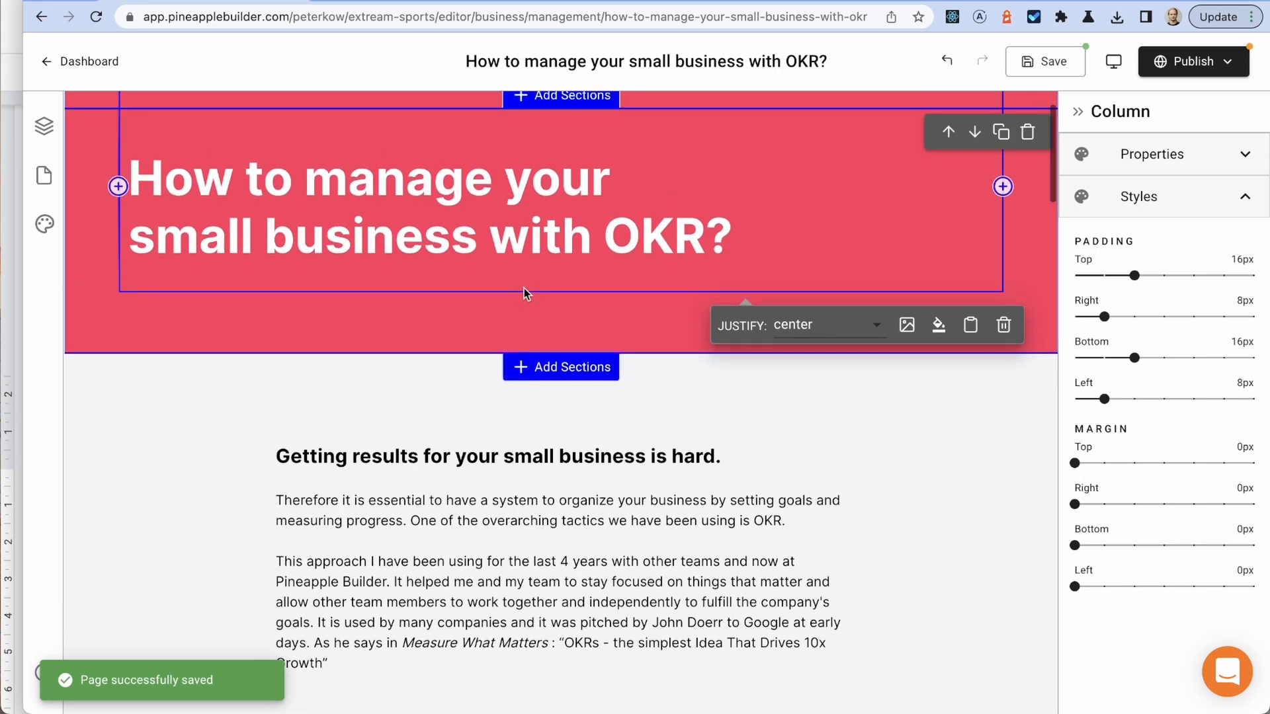
{"action": "left_click", "coordinate": [1003, 186]}
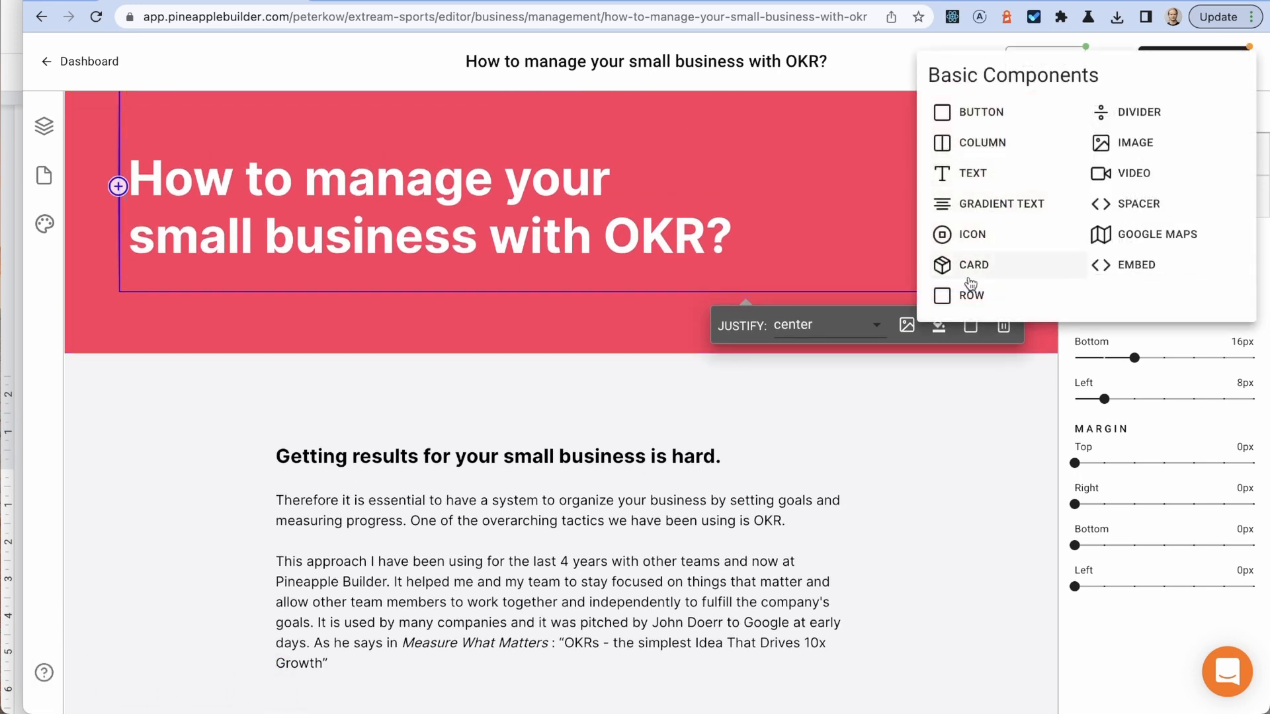
{"action": "left_click", "coordinate": [1153, 144]}
{"action": "scroll", "coordinate": [628, 433], "scroll_direction": "down", "scroll_amount": 2}
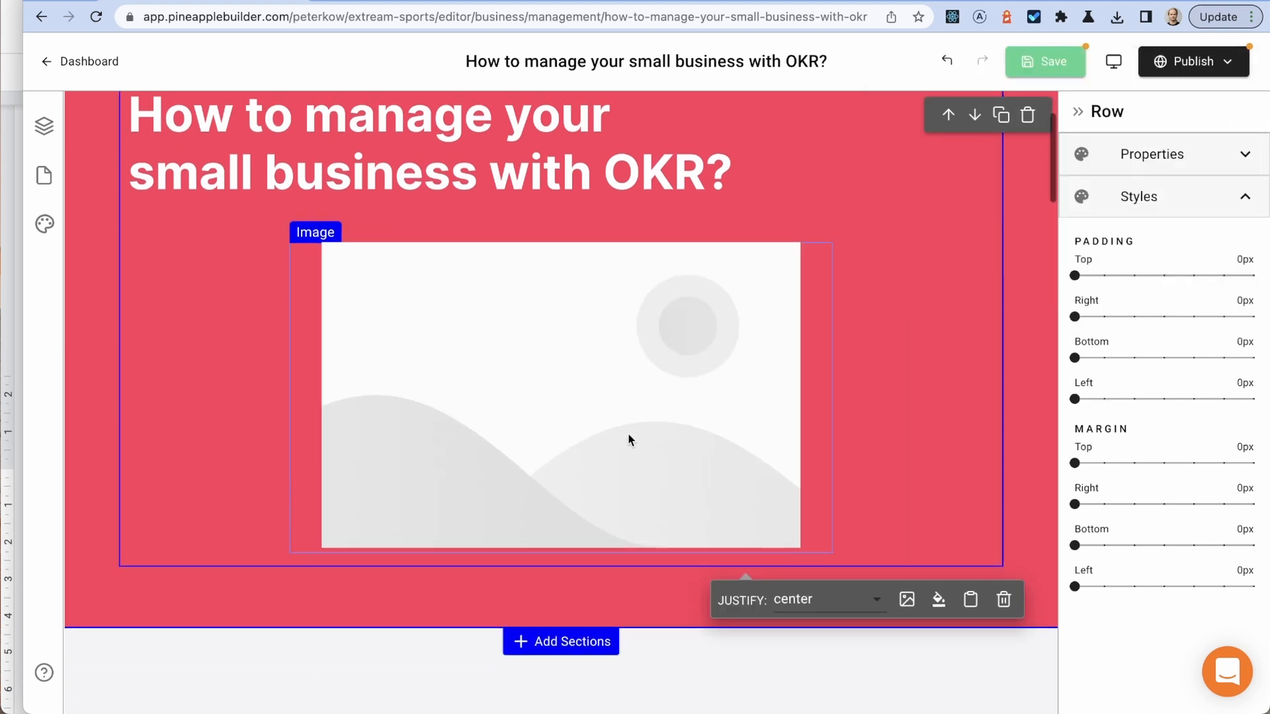
Step: Search the free images for "okr" and replace the placeholder with the photo of a team around a whiteboard
{"action": "left_click", "coordinate": [603, 414]}
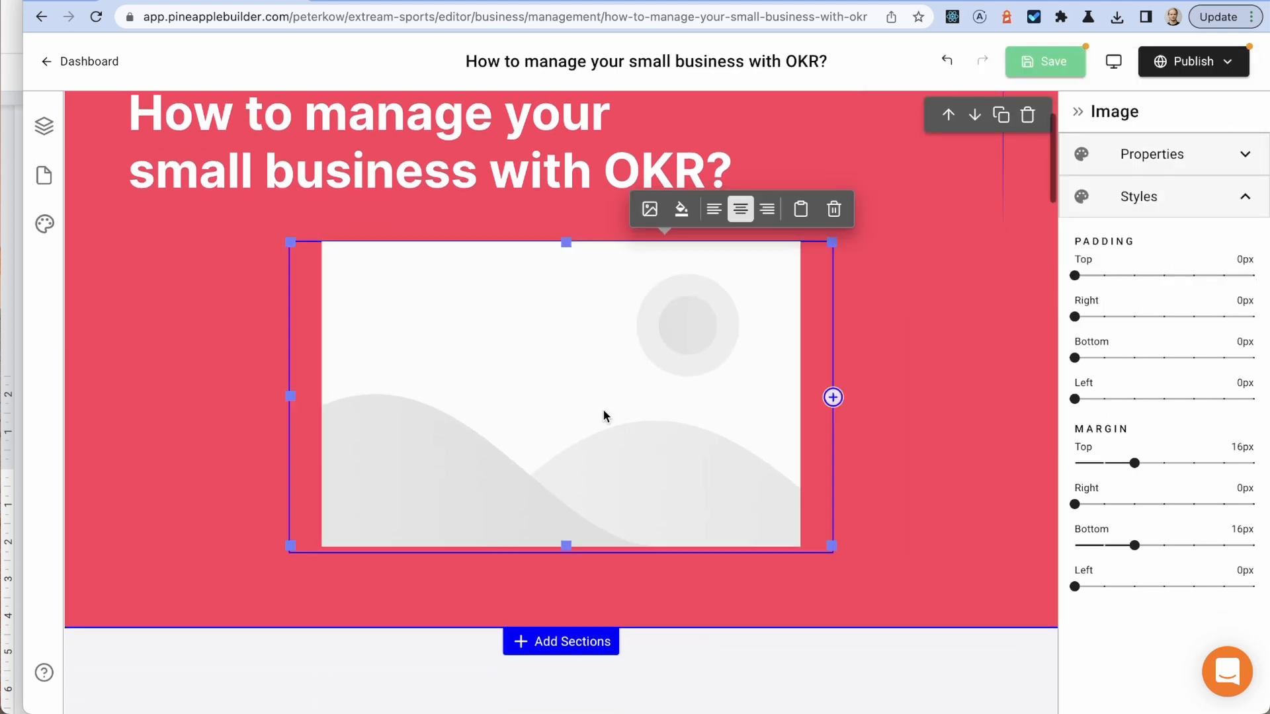
{"action": "left_click", "coordinate": [658, 213]}
{"action": "left_click", "coordinate": [278, 166]}
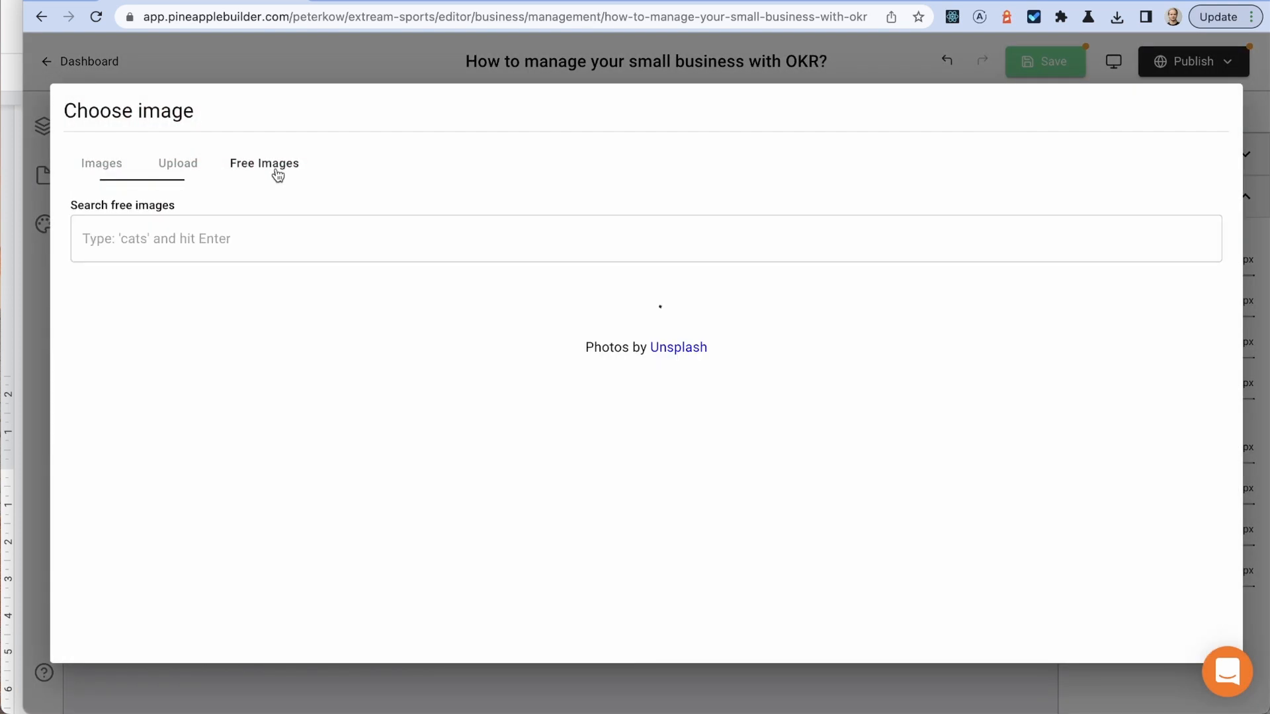
{"action": "left_click", "coordinate": [275, 228]}
{"action": "type", "text": "okr"}
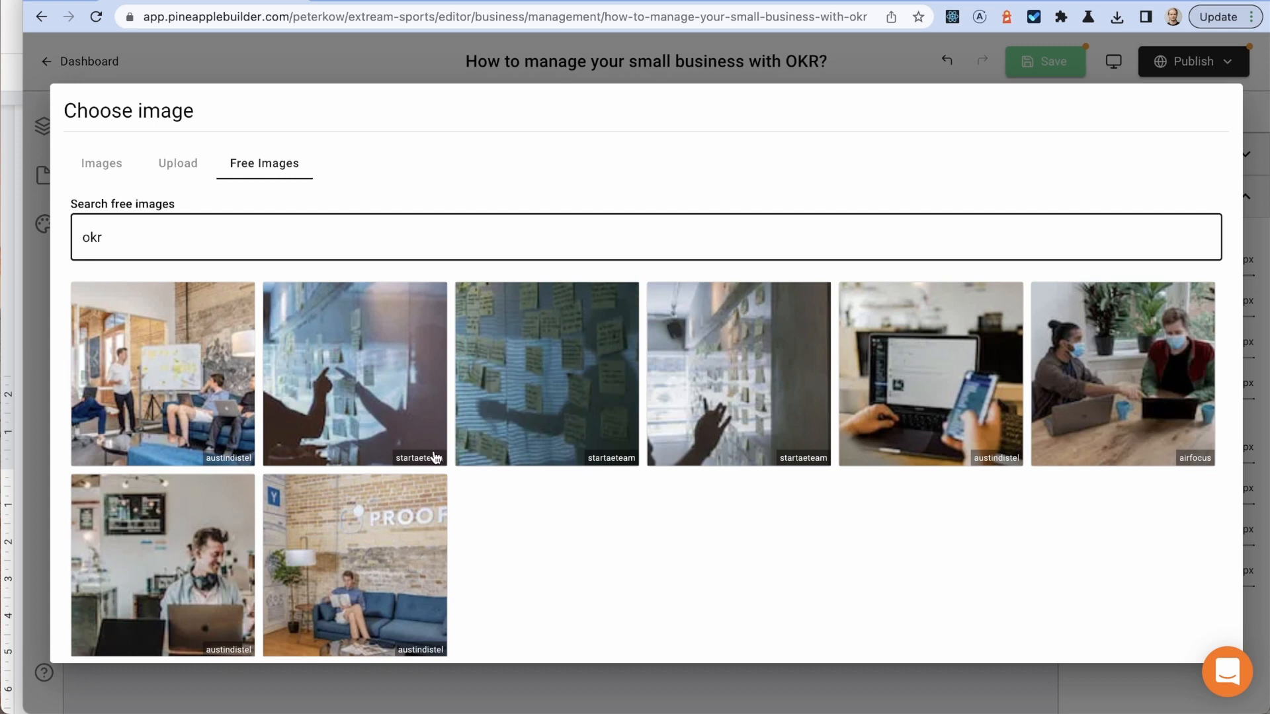
{"action": "left_click", "coordinate": [177, 401]}
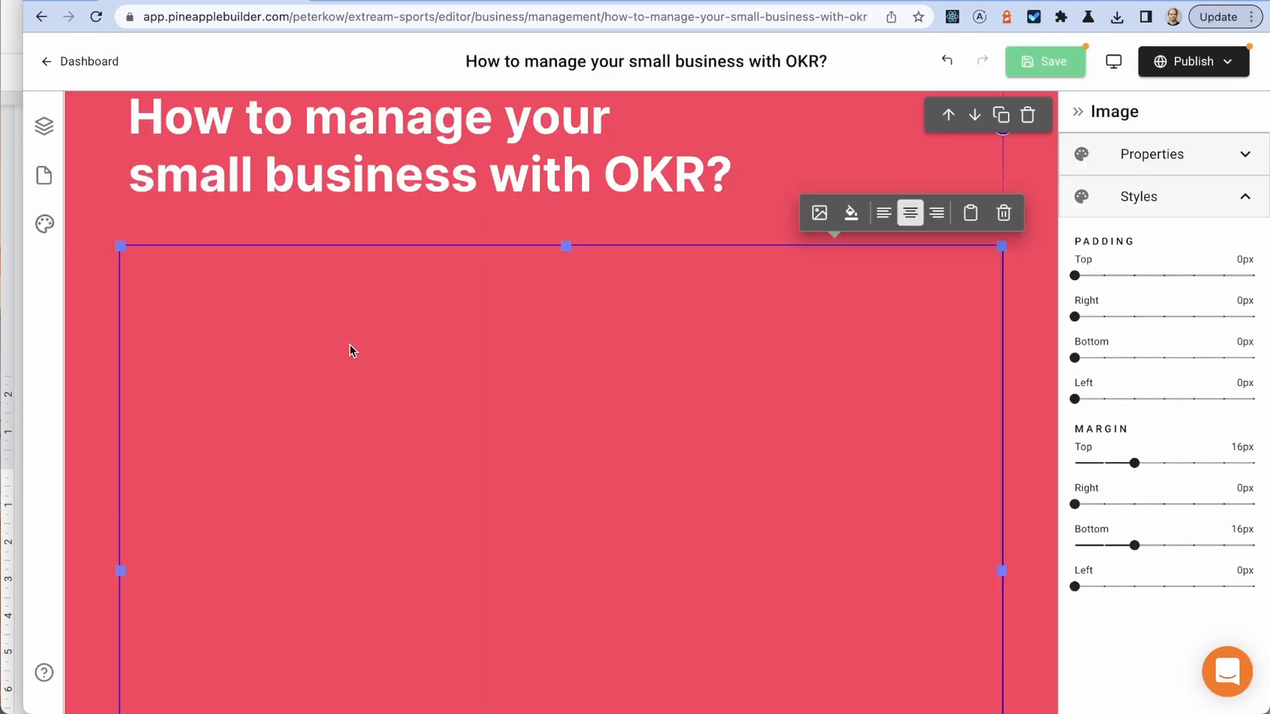
Step: Shrink the team photo proportionally to about two thirds of the headline column's width
{"action": "scroll", "coordinate": [351, 348], "scroll_direction": "down", "scroll_amount": 5}
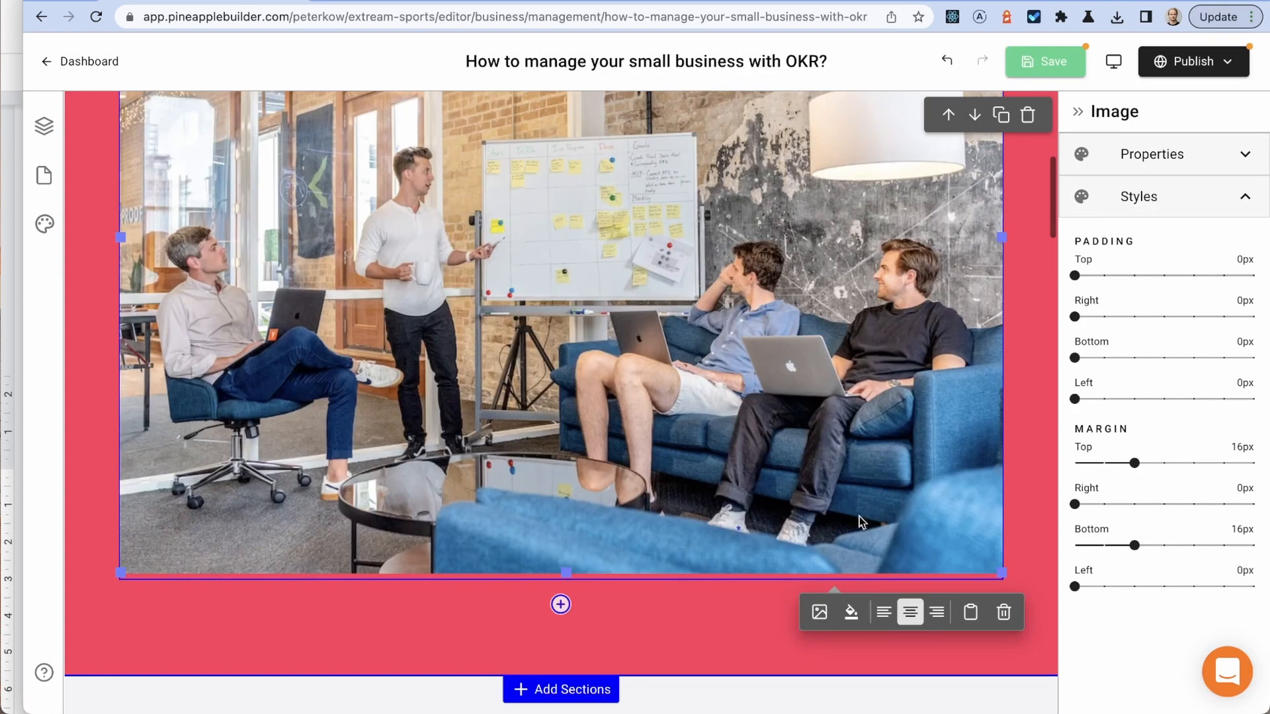
{"action": "left_click_drag", "start_coordinate": [1006, 573], "coordinate": [684, 217]}
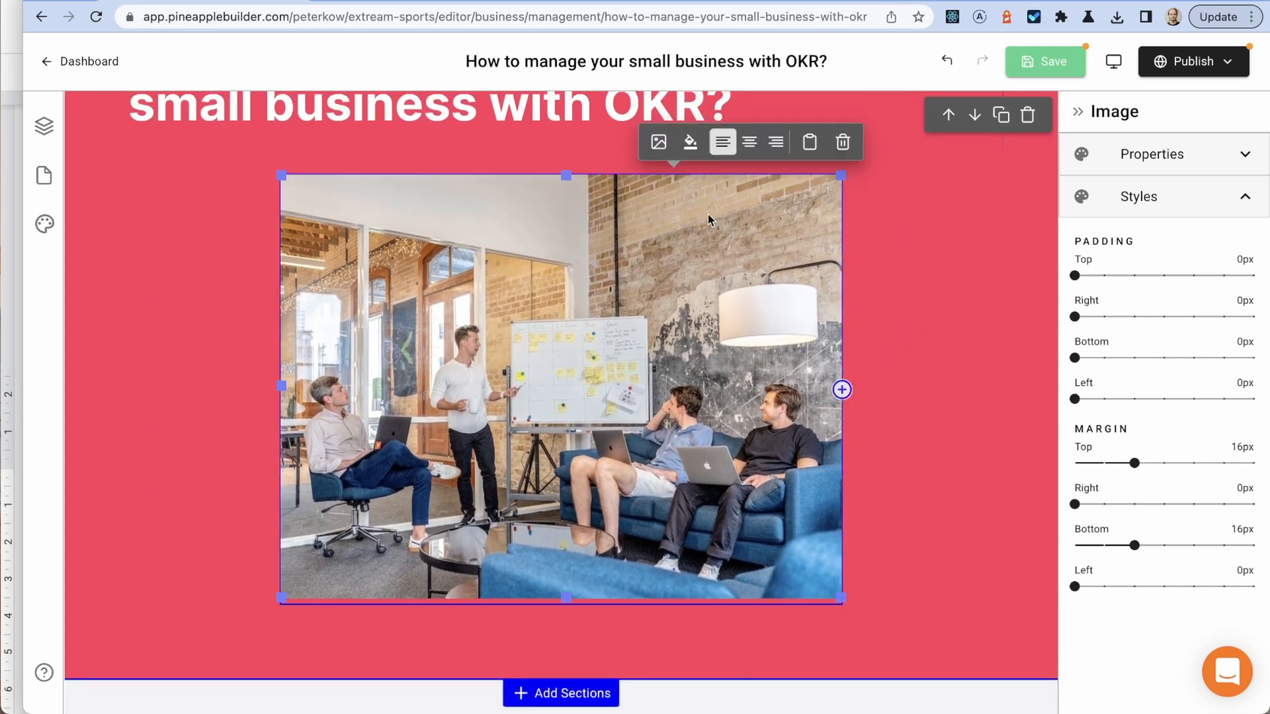
{"action": "scroll", "coordinate": [734, 218], "scroll_direction": "up", "scroll_amount": 3}
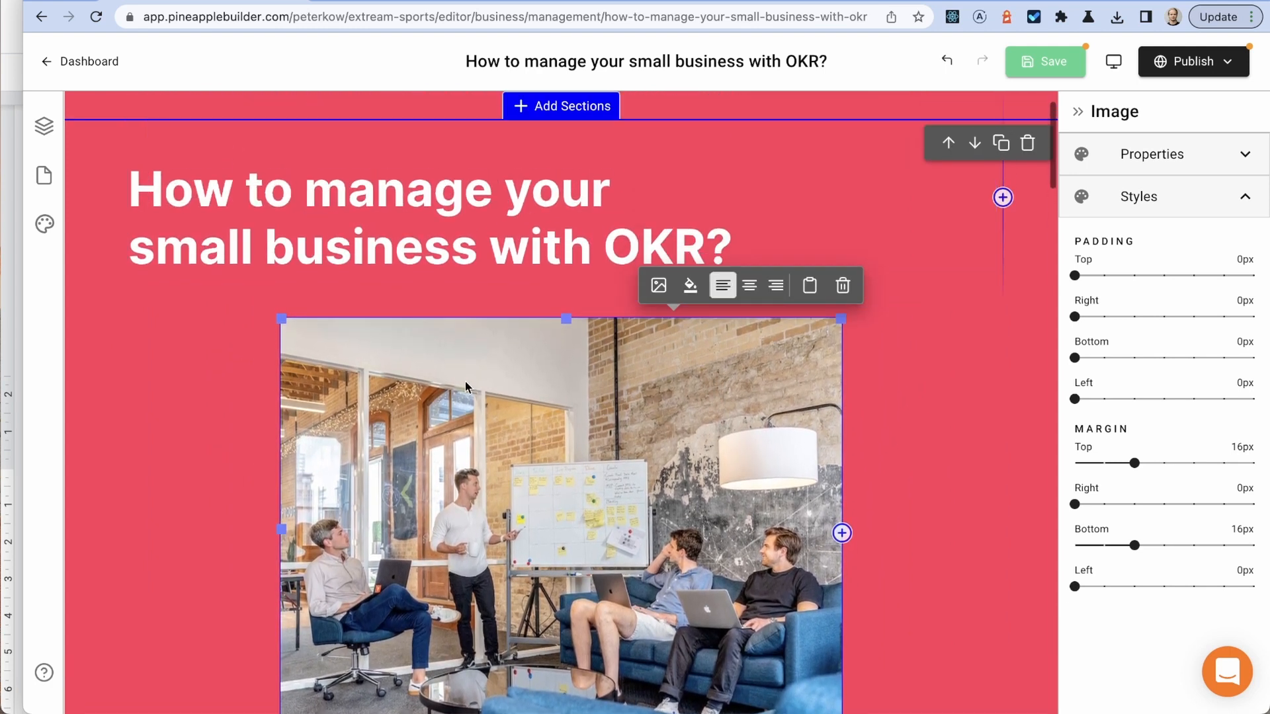
Step: Delete the team photo from the headline section
{"action": "left_click", "coordinate": [582, 281]}
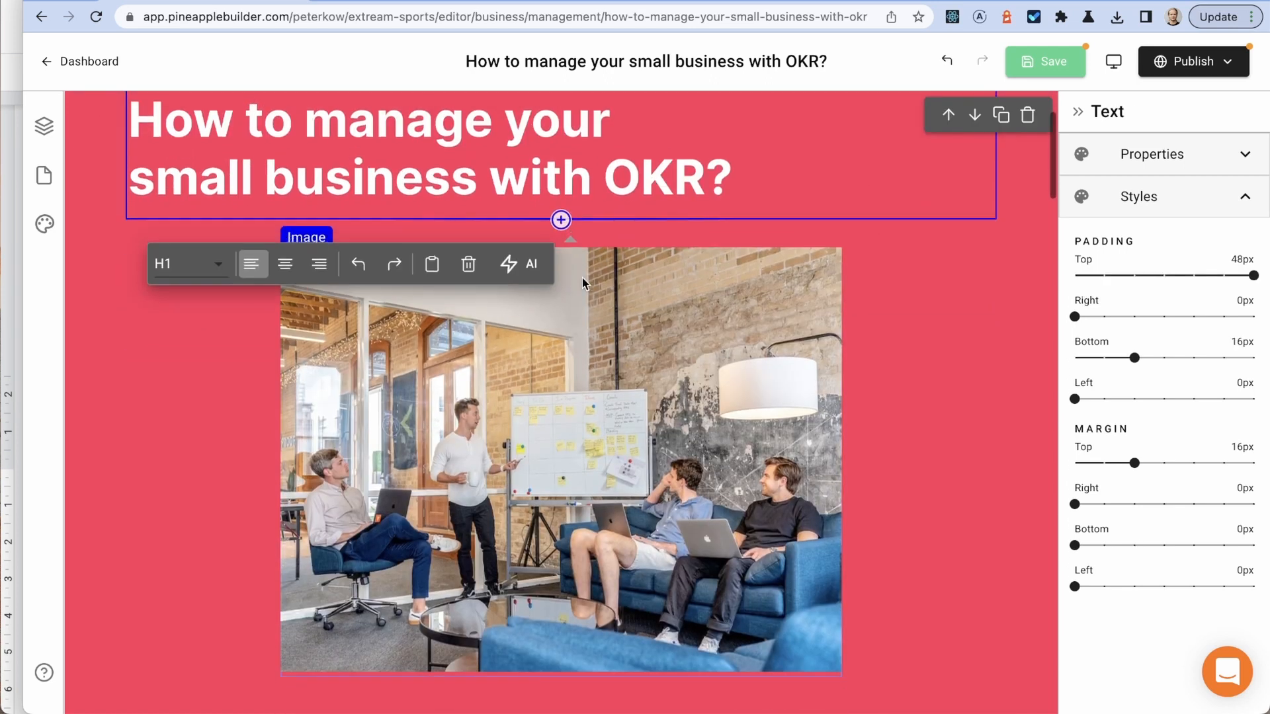
{"action": "scroll", "coordinate": [596, 291], "scroll_direction": "down", "scroll_amount": 4}
{"action": "scroll", "coordinate": [628, 311], "scroll_direction": "up", "scroll_amount": 3}
{"action": "left_click", "coordinate": [648, 321]}
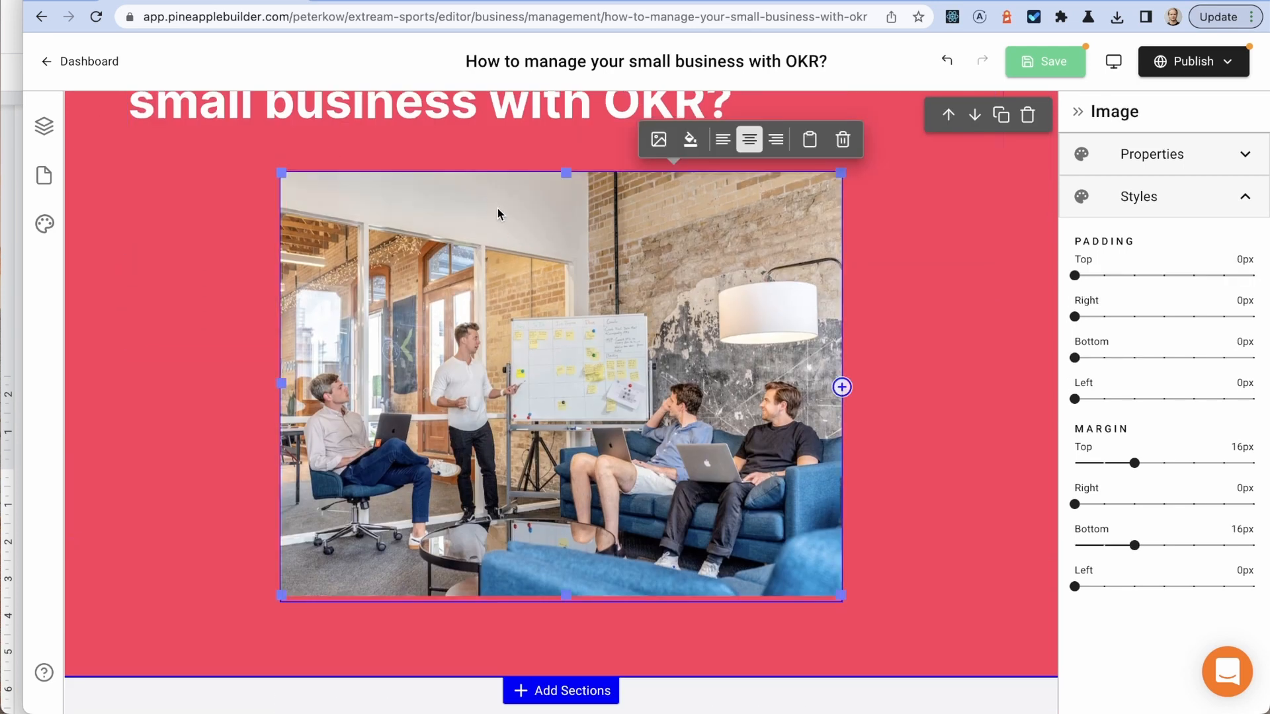
{"action": "left_click", "coordinate": [843, 140]}
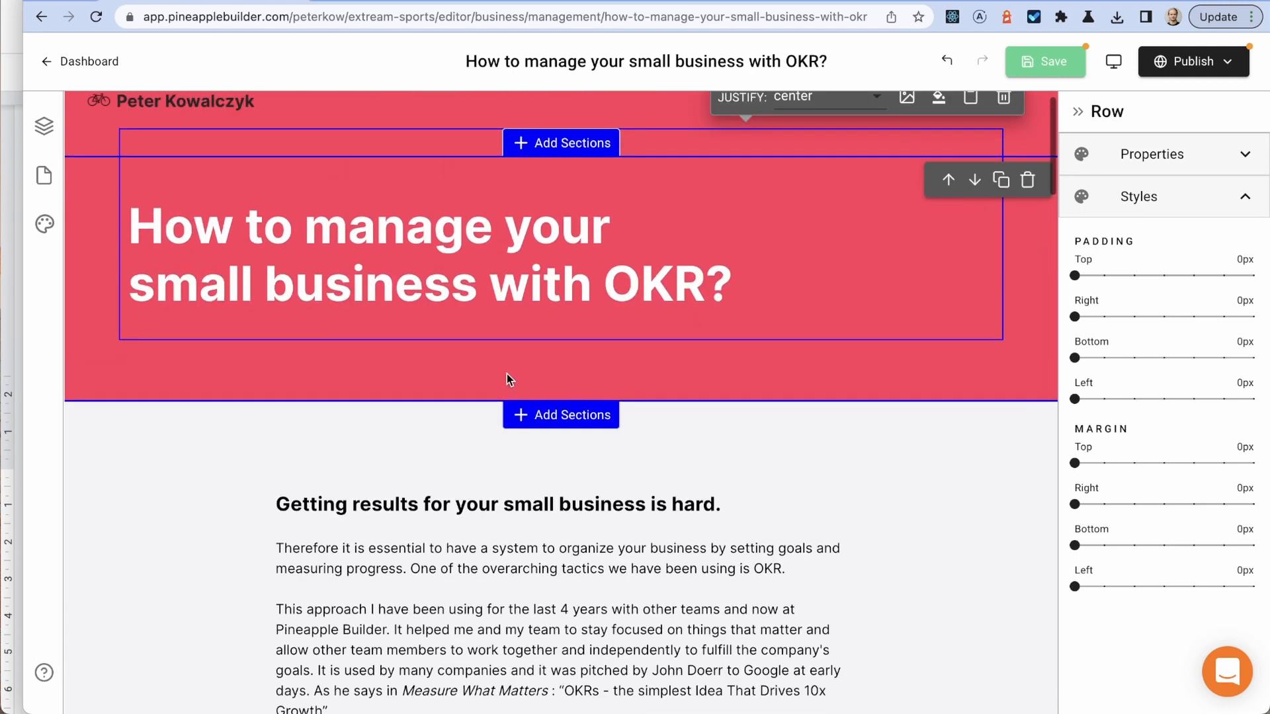
Step: Review the article's sections from the opening text down to the Bad OKRs table and Final points
{"action": "scroll", "coordinate": [502, 430], "scroll_direction": "down", "scroll_amount": 3}
{"action": "scroll", "coordinate": [468, 397], "scroll_direction": "up", "scroll_amount": 2}
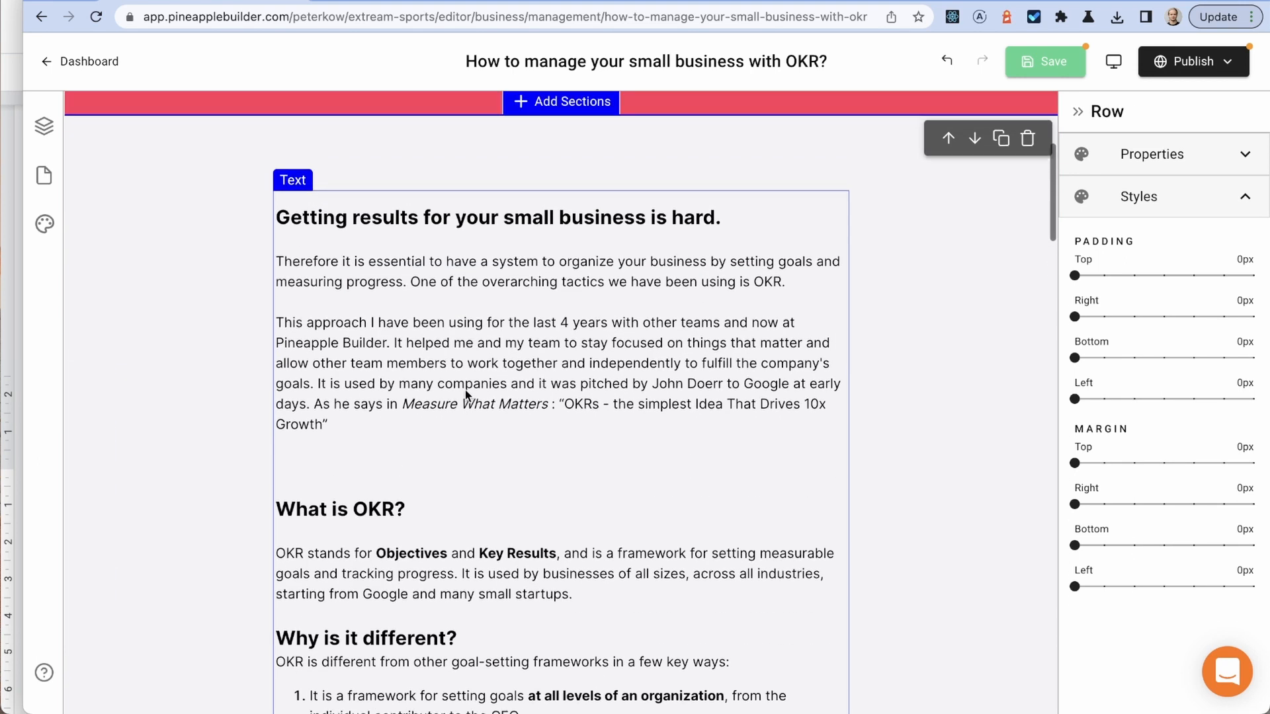
{"action": "scroll", "coordinate": [466, 393], "scroll_direction": "down", "scroll_amount": 4}
{"action": "scroll", "coordinate": [465, 390], "scroll_direction": "up", "scroll_amount": 3}
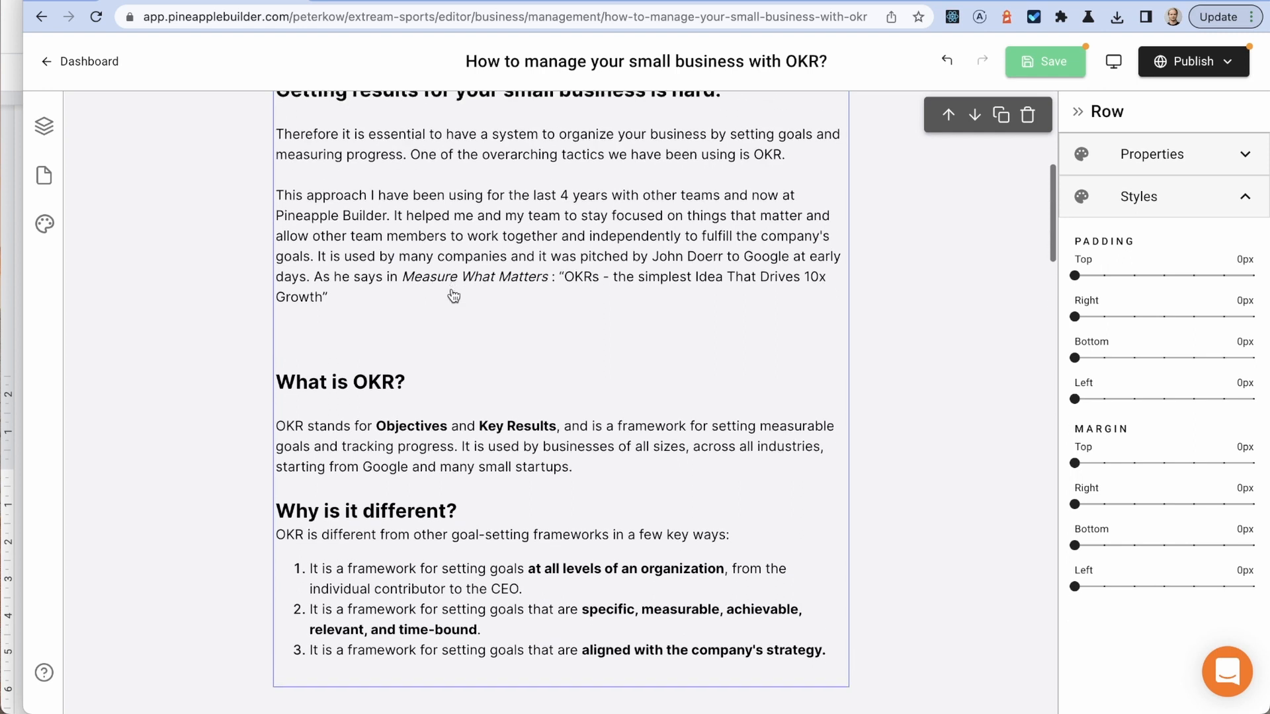
{"action": "scroll", "coordinate": [451, 289], "scroll_direction": "down", "scroll_amount": 10}
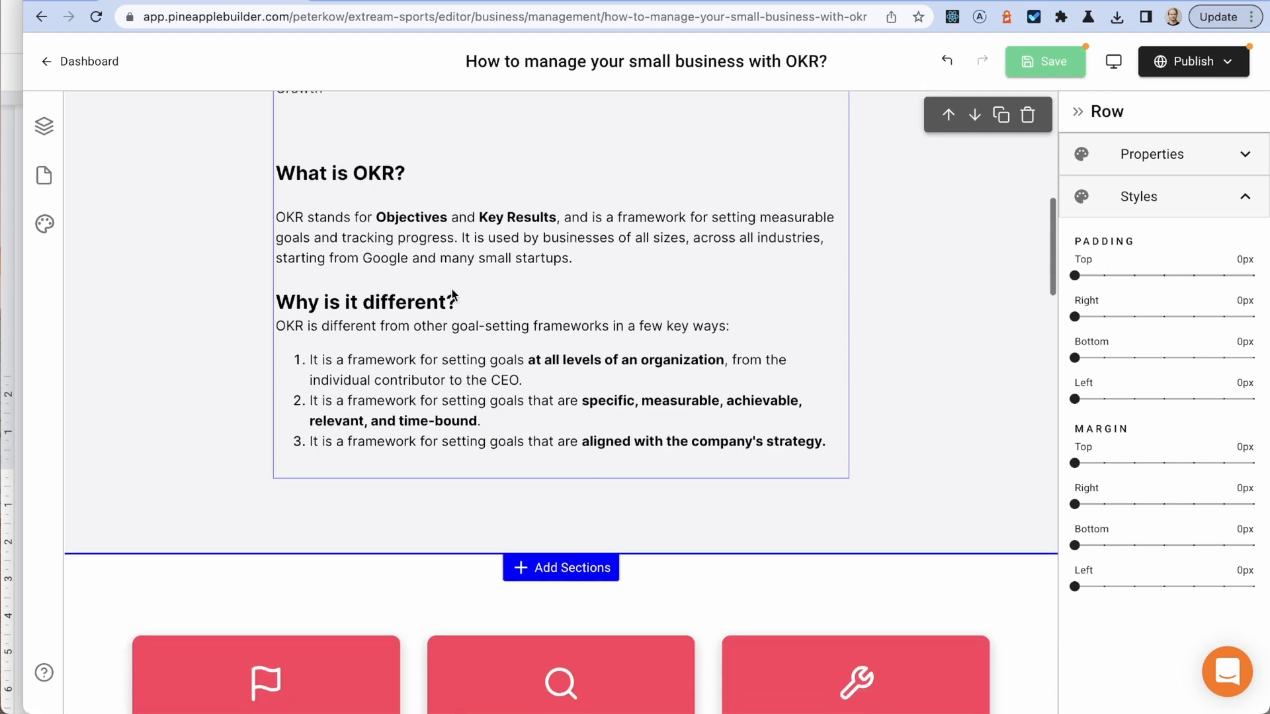
{"action": "scroll", "coordinate": [302, 395], "scroll_direction": "down", "scroll_amount": 10}
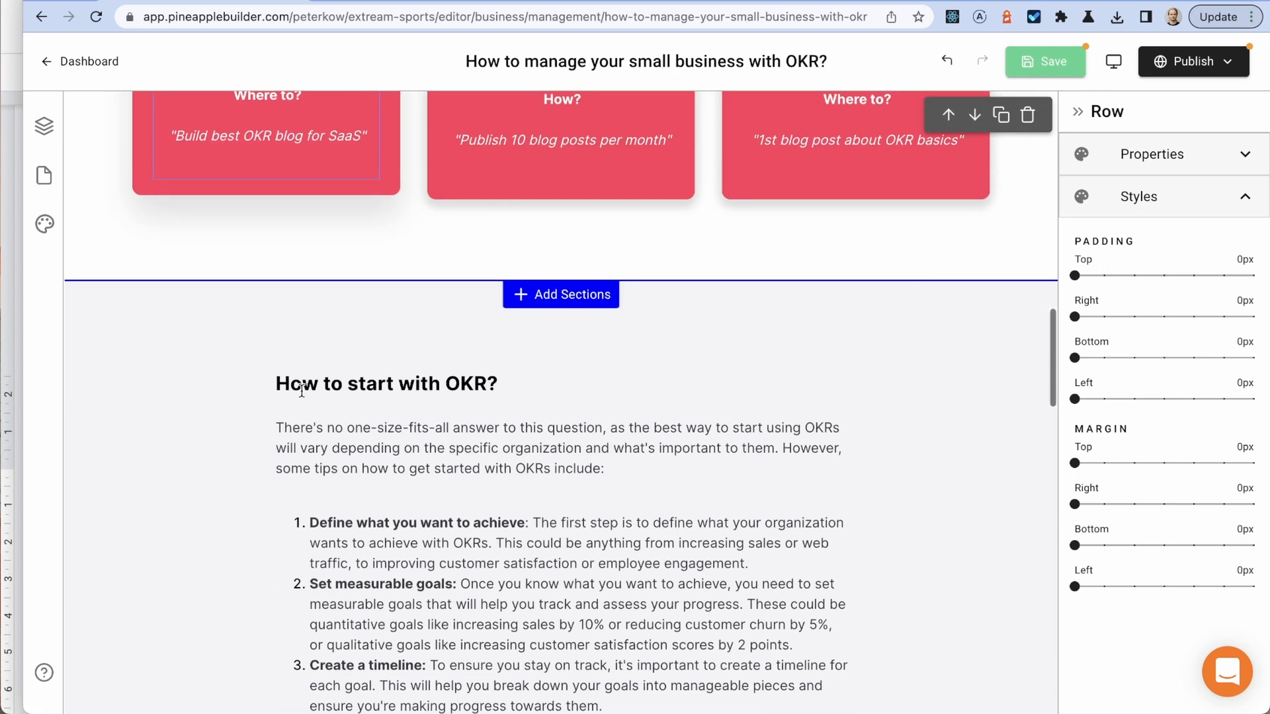
{"action": "scroll", "coordinate": [301, 396], "scroll_direction": "down", "scroll_amount": 12}
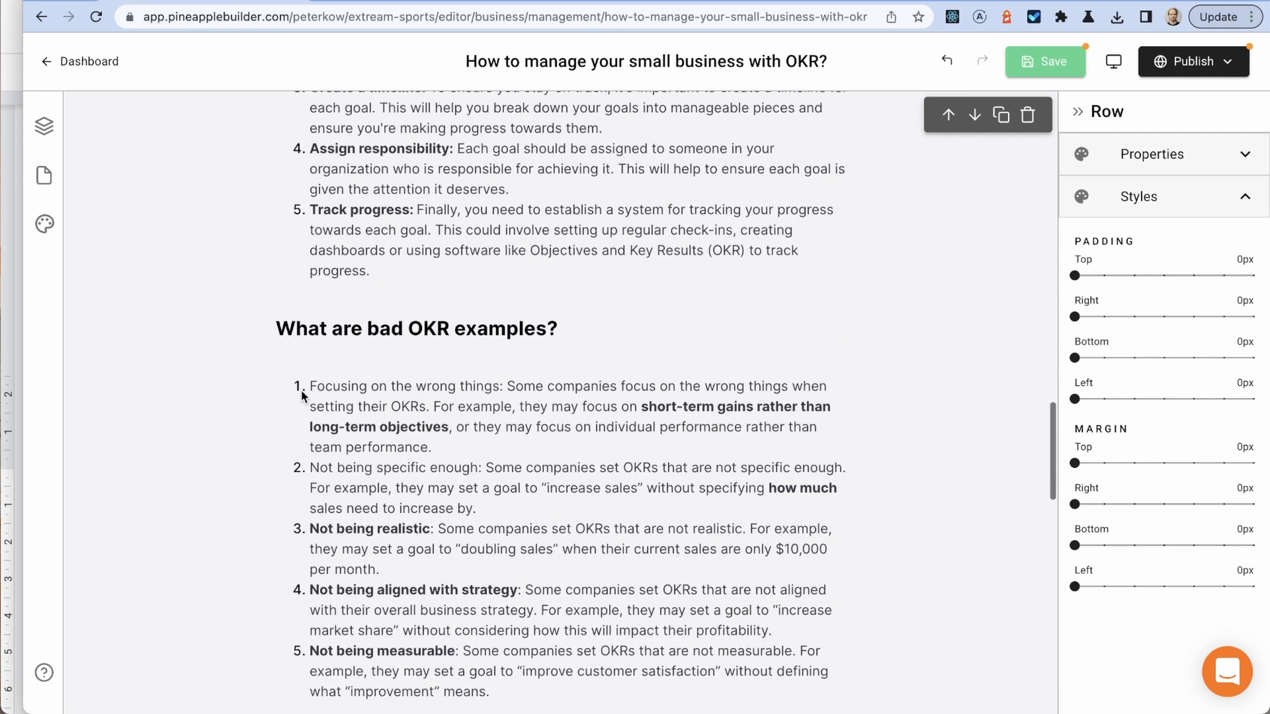
{"action": "scroll", "coordinate": [396, 375], "scroll_direction": "up", "scroll_amount": 1}
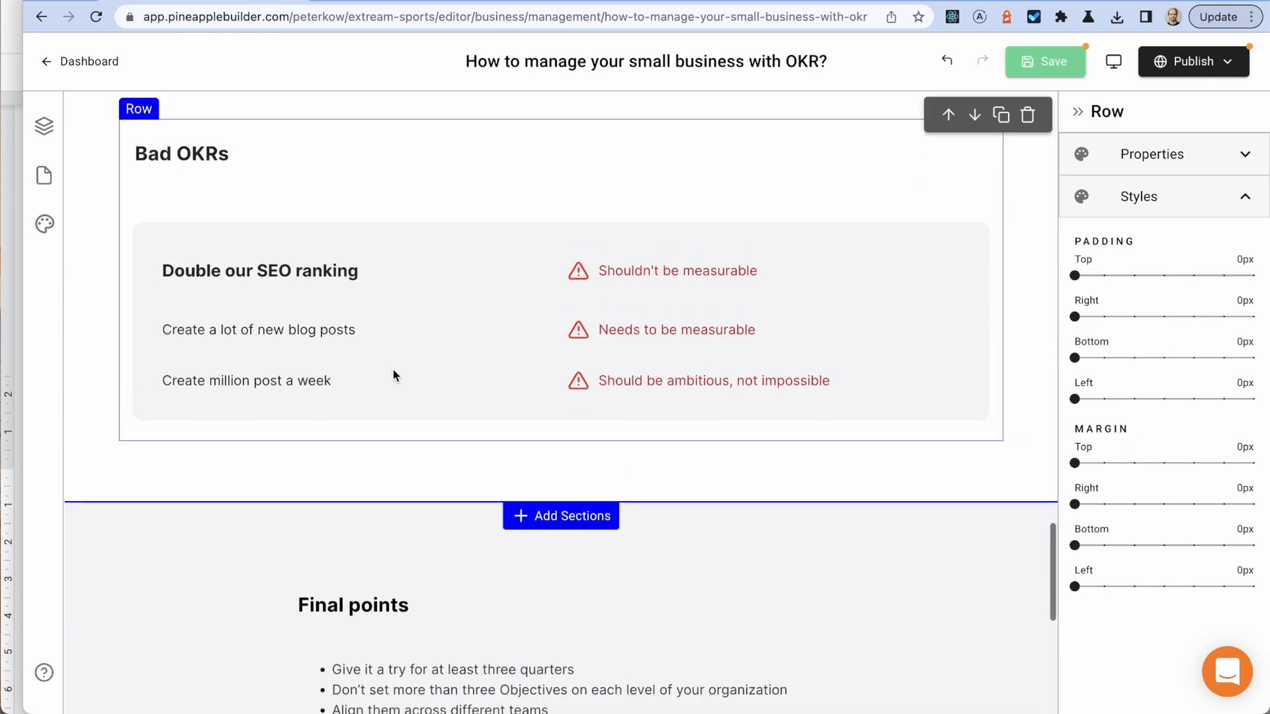
{"action": "scroll", "coordinate": [396, 375], "scroll_direction": "down", "scroll_amount": 1}
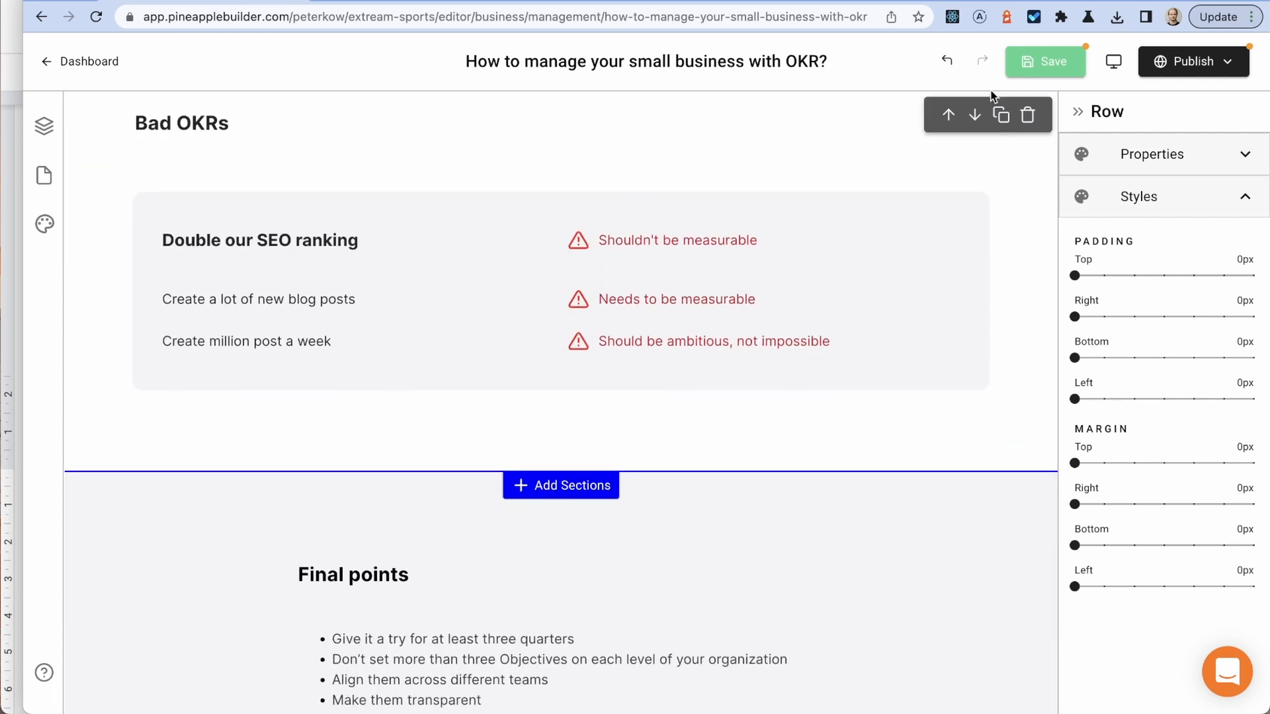
Step: Save the reviewed article page
{"action": "left_click", "coordinate": [1046, 60]}
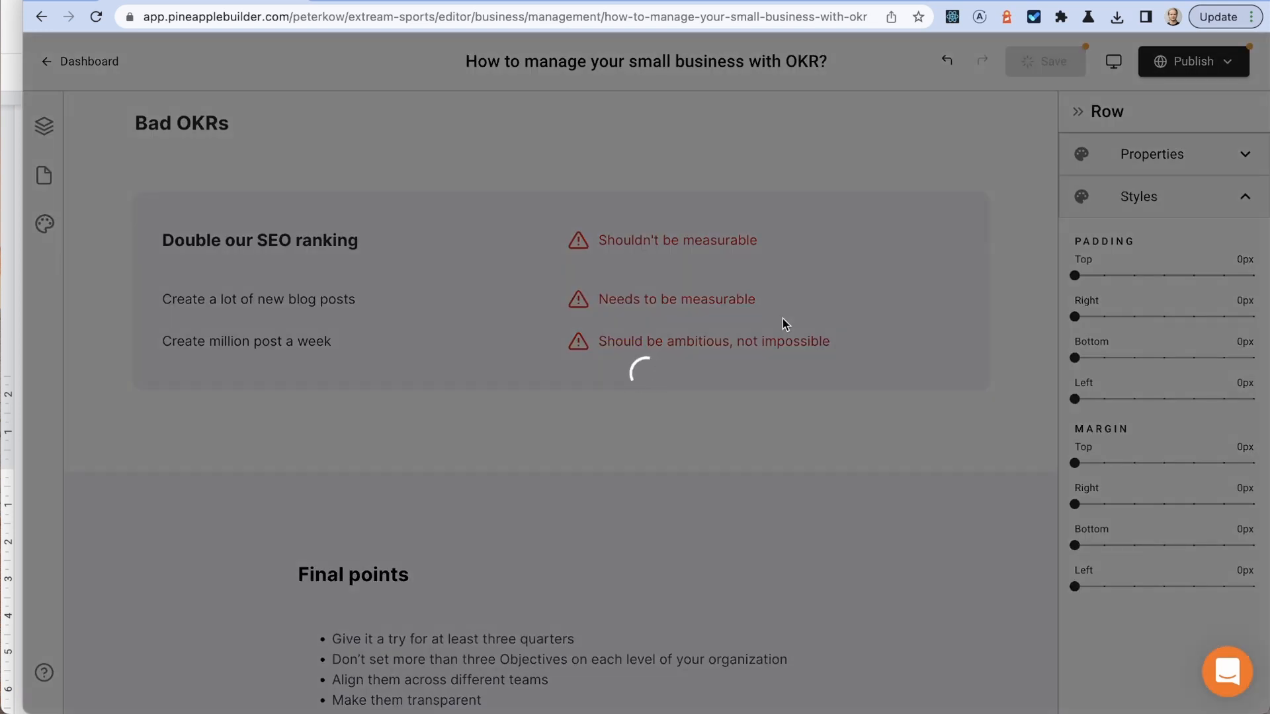
{"action": "scroll", "coordinate": [650, 276], "scroll_direction": "up", "scroll_amount": 5}
{"action": "scroll", "coordinate": [649, 275], "scroll_direction": "up", "scroll_amount": 8}
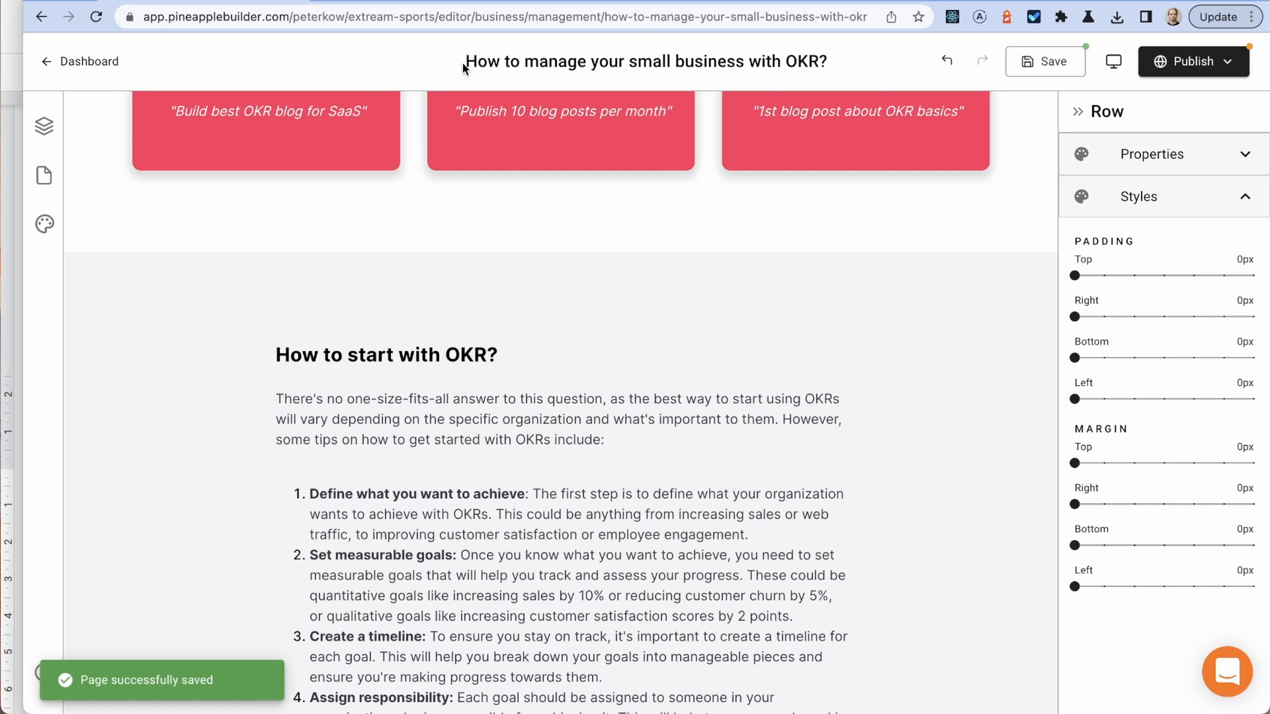
Step: Copy the title "How to manage your small business with OKR?" and open the article's SEO settings from the Business management folder
{"action": "left_click_drag", "start_coordinate": [466, 61], "coordinate": [834, 57]}
{"action": "key", "text": "super+c"}
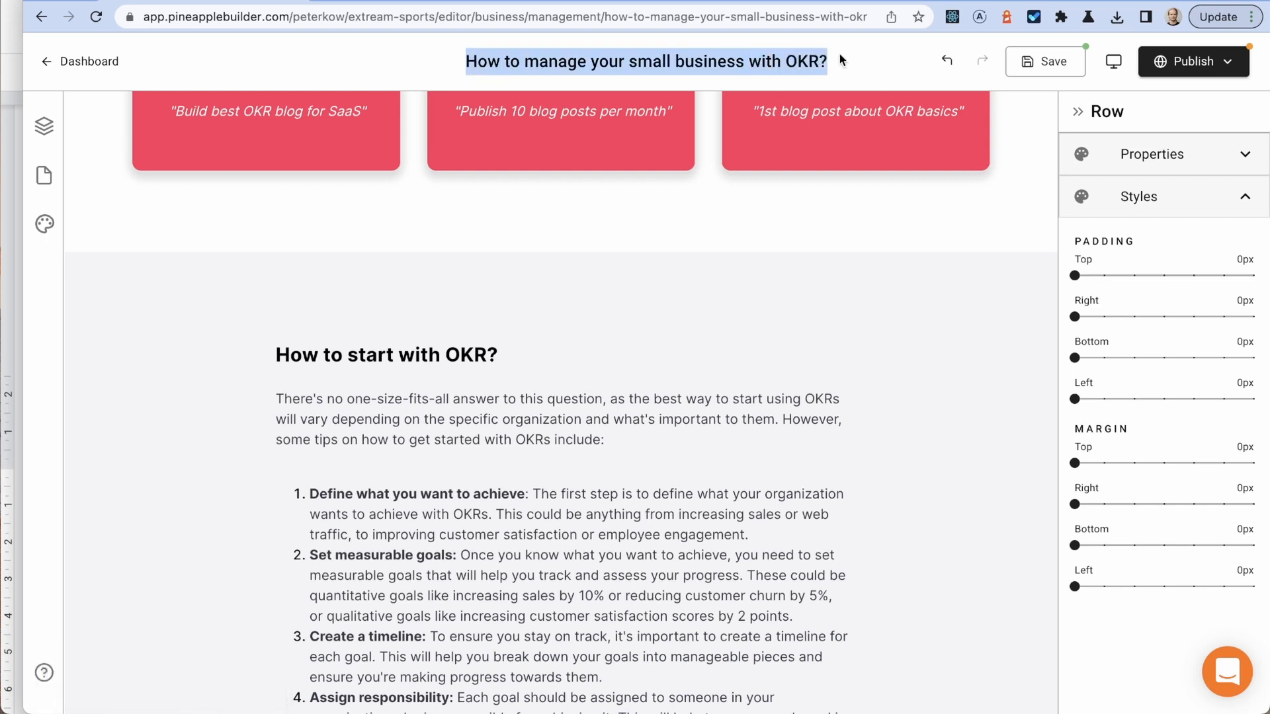
{"action": "left_click", "coordinate": [44, 177]}
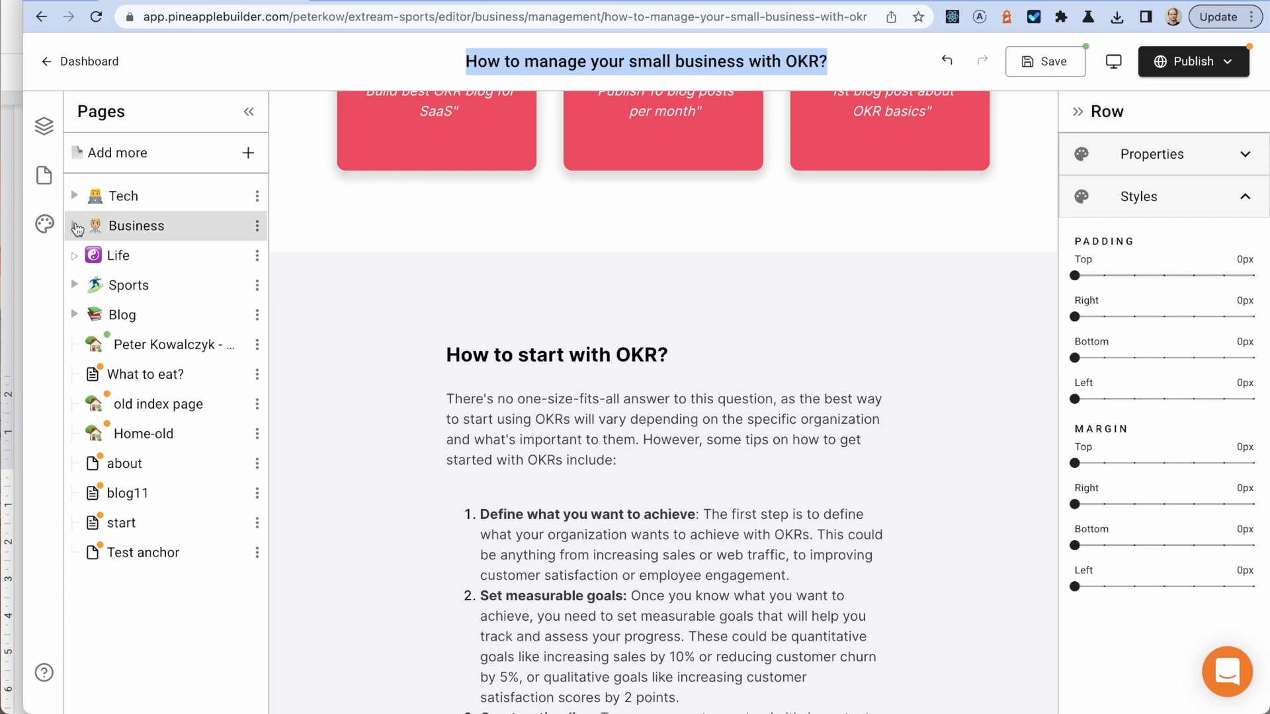
{"action": "left_click", "coordinate": [76, 226]}
{"action": "left_click", "coordinate": [88, 257]}
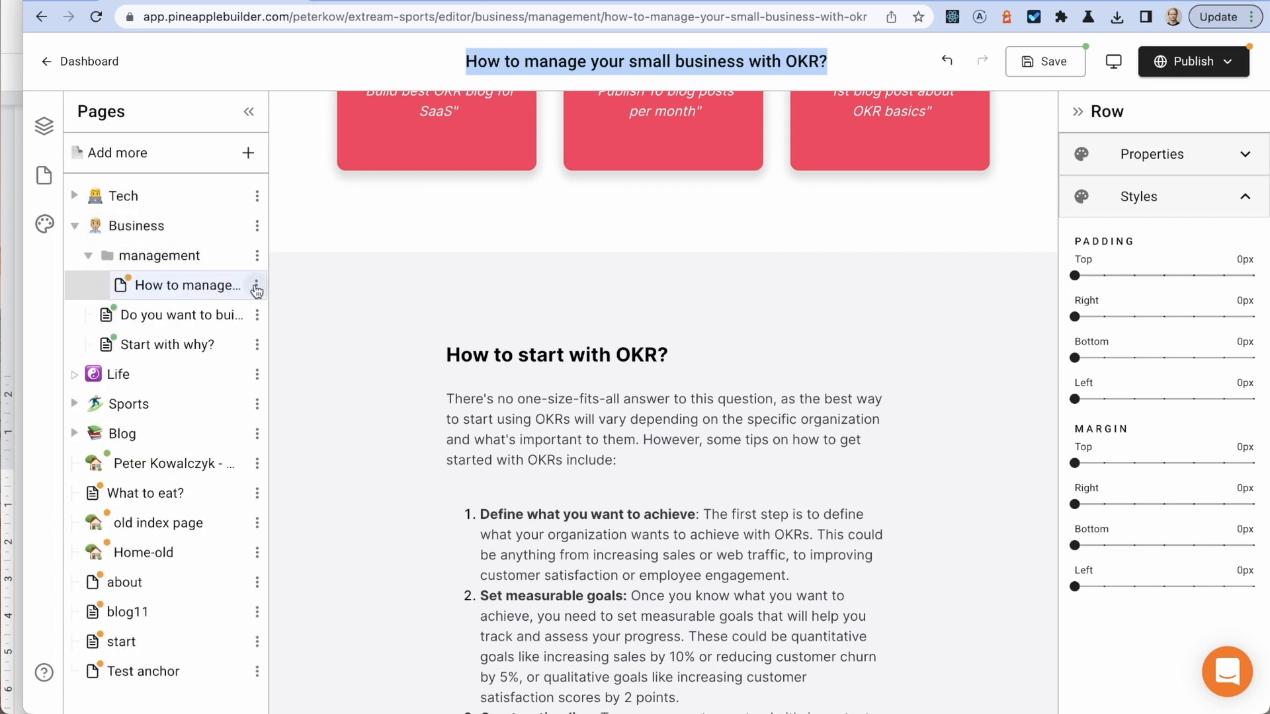
{"action": "left_click", "coordinate": [256, 286]}
{"action": "left_click", "coordinate": [353, 408]}
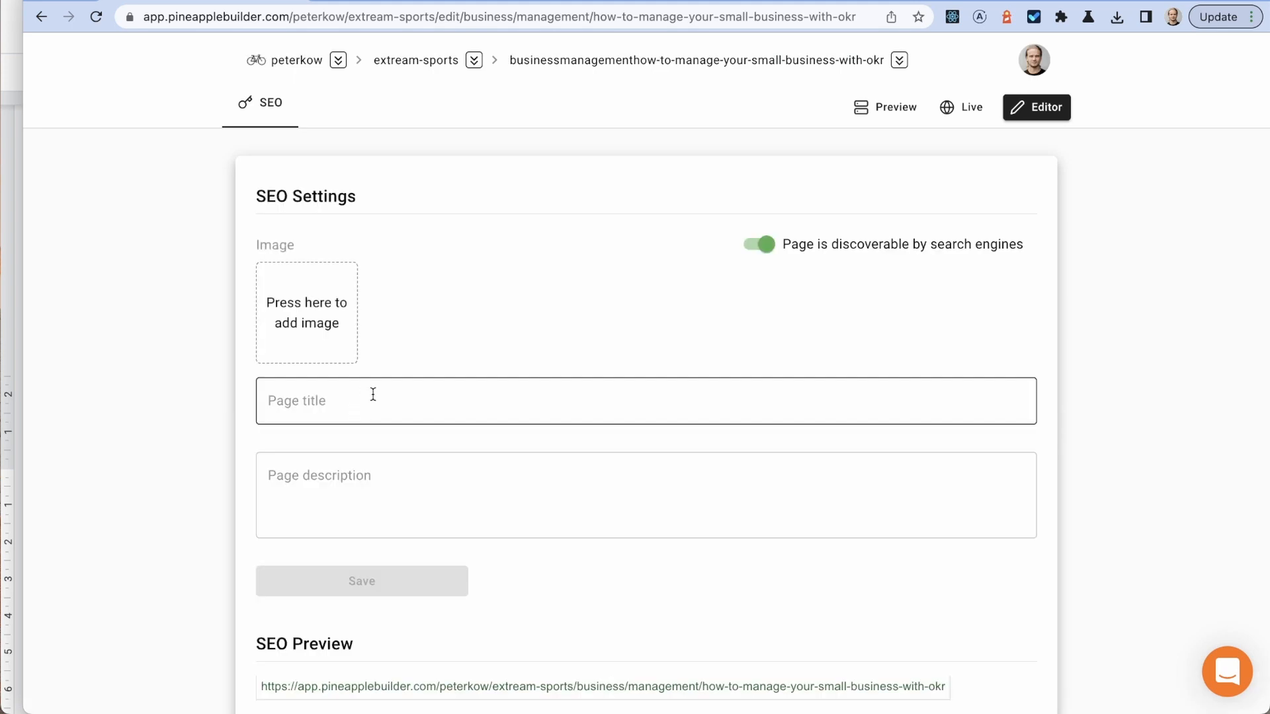
Step: Set the SEO page title to "How to manage your small business with OKR?"
{"action": "left_click", "coordinate": [373, 394]}
{"action": "key", "text": "super+v"}
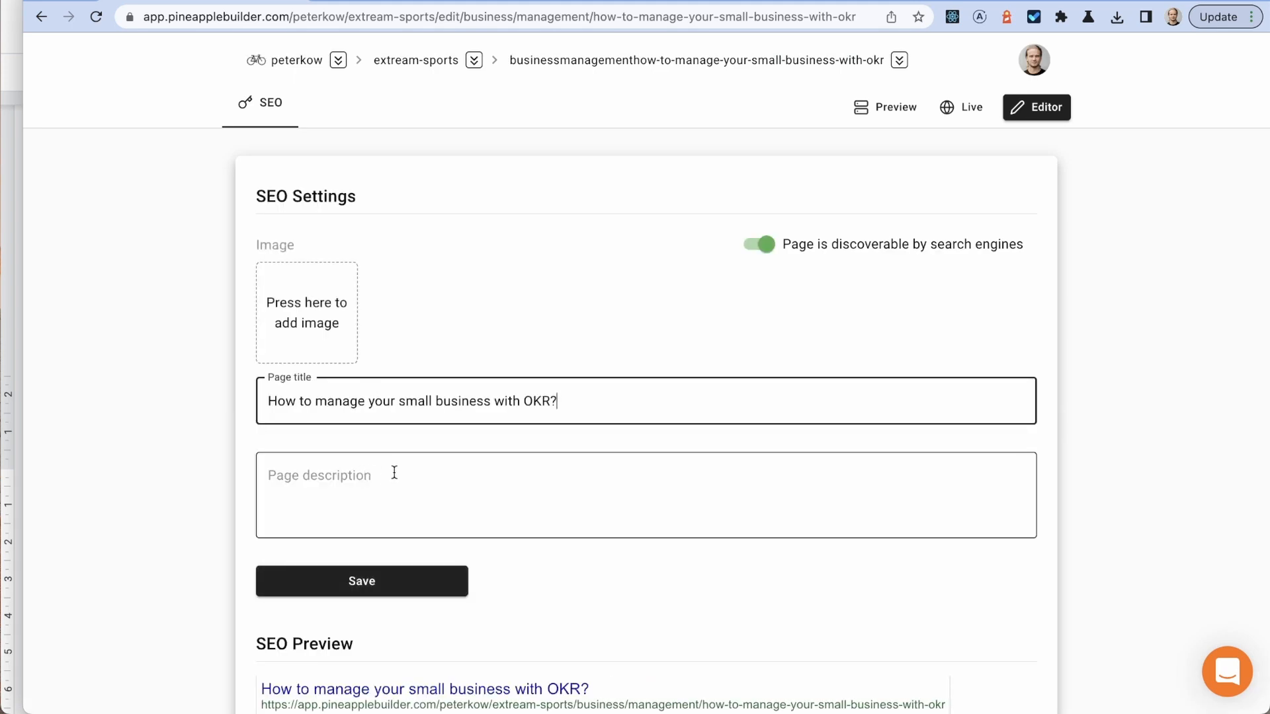
{"action": "scroll", "coordinate": [389, 467], "scroll_direction": "down", "scroll_amount": 1}
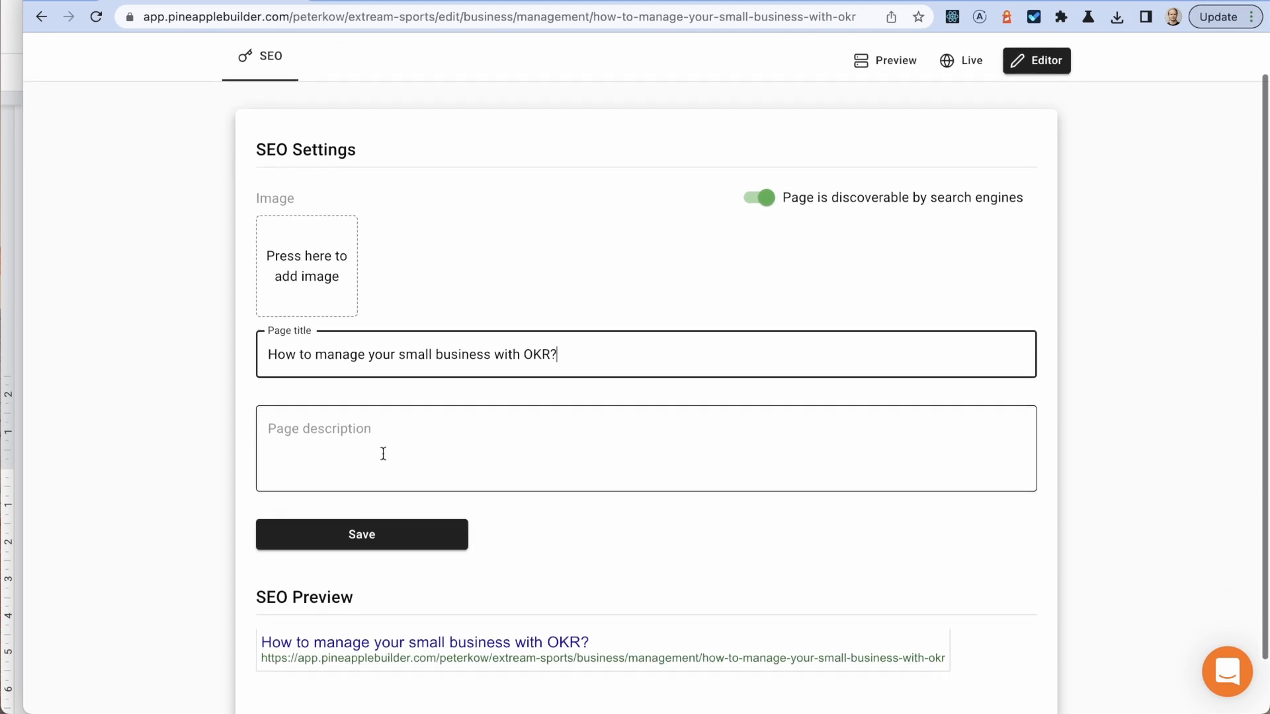
Step: Copy the sentence "OKR stands for Objectives and Key Results, and is a framework for setting measurable goals and tracking progress." from the Google Docs draft
{"action": "left_click", "coordinate": [396, 251]}
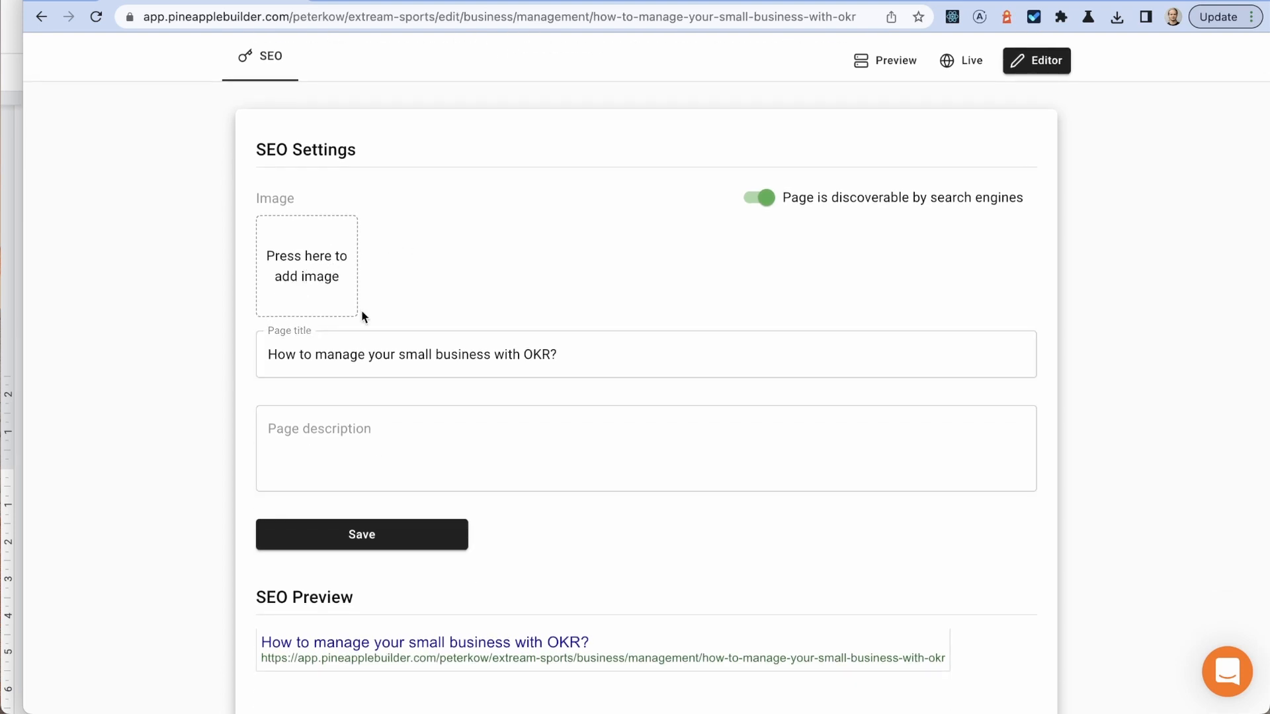
{"action": "left_click", "coordinate": [349, 446]}
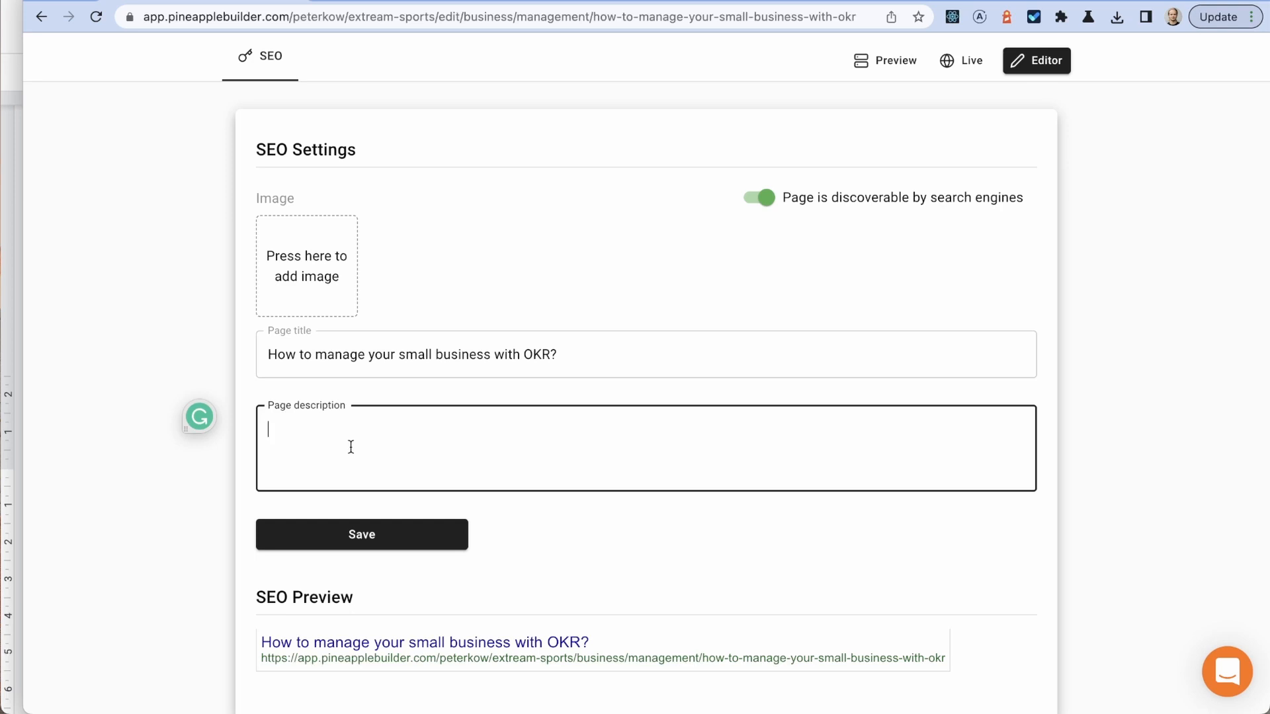
{"action": "left_click", "coordinate": [16, 151]}
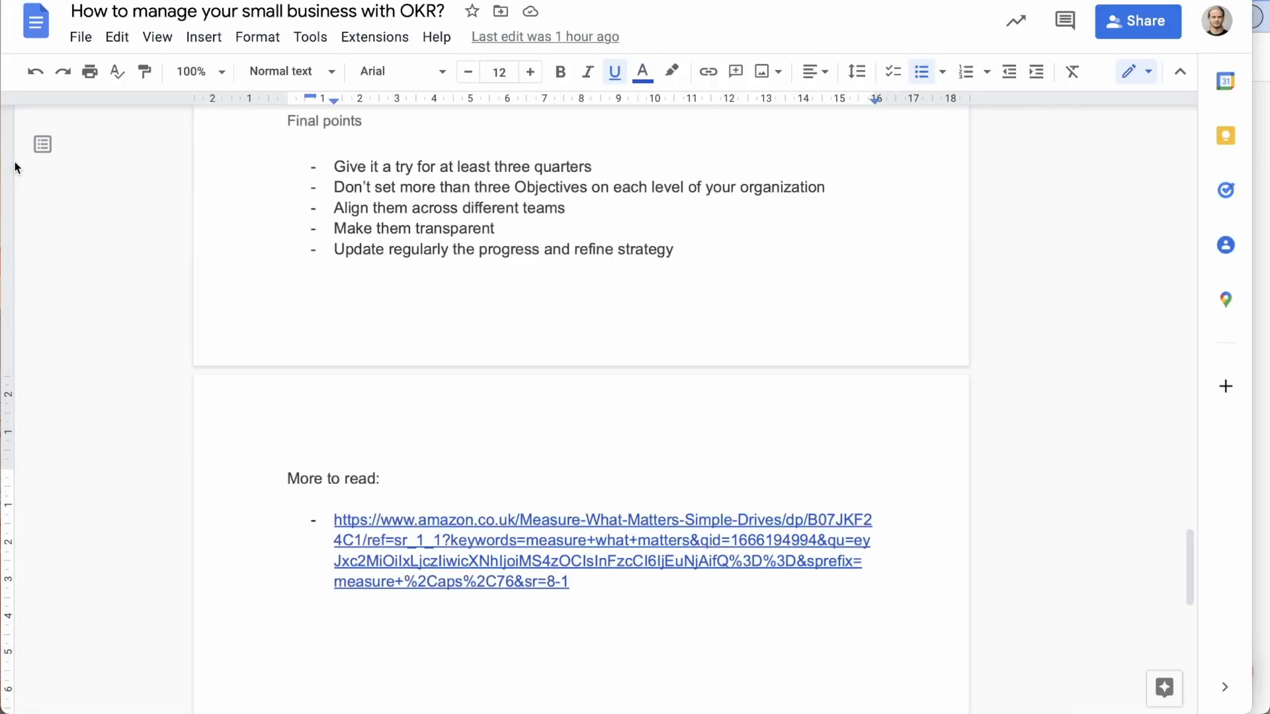
{"action": "scroll", "coordinate": [263, 201], "scroll_direction": "up", "scroll_amount": 20}
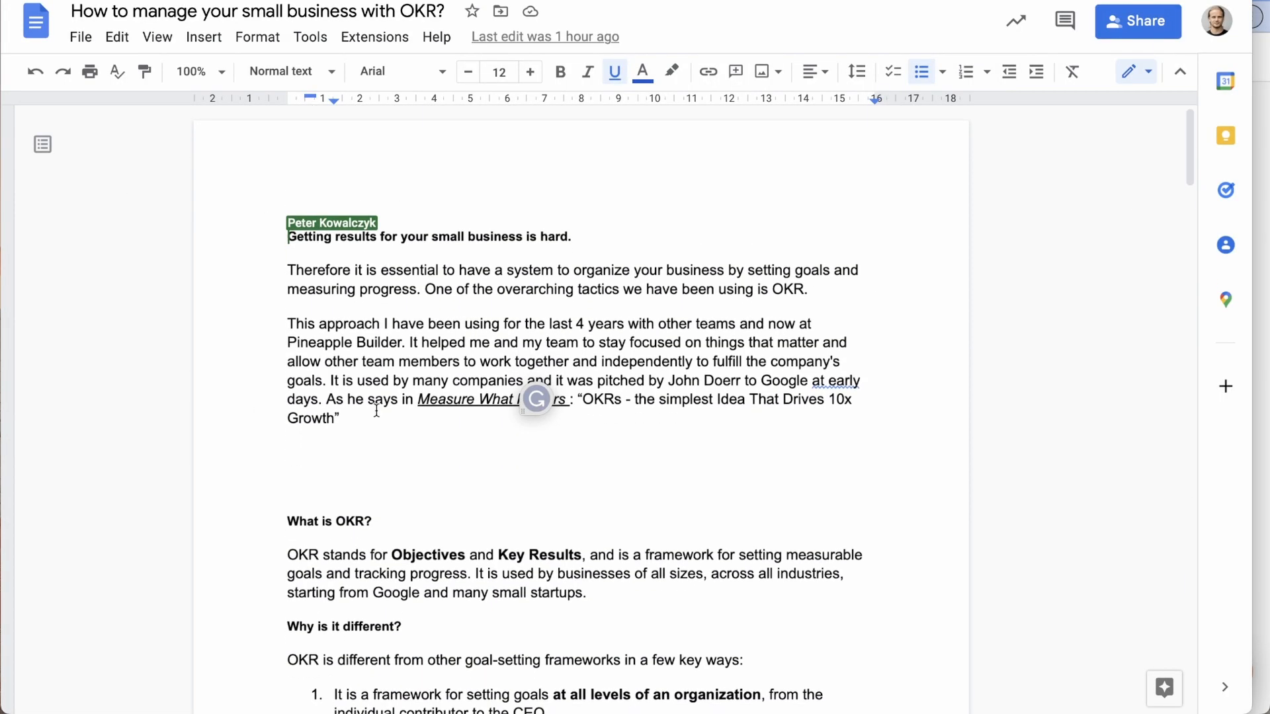
{"action": "scroll", "coordinate": [375, 408], "scroll_direction": "down", "scroll_amount": 1}
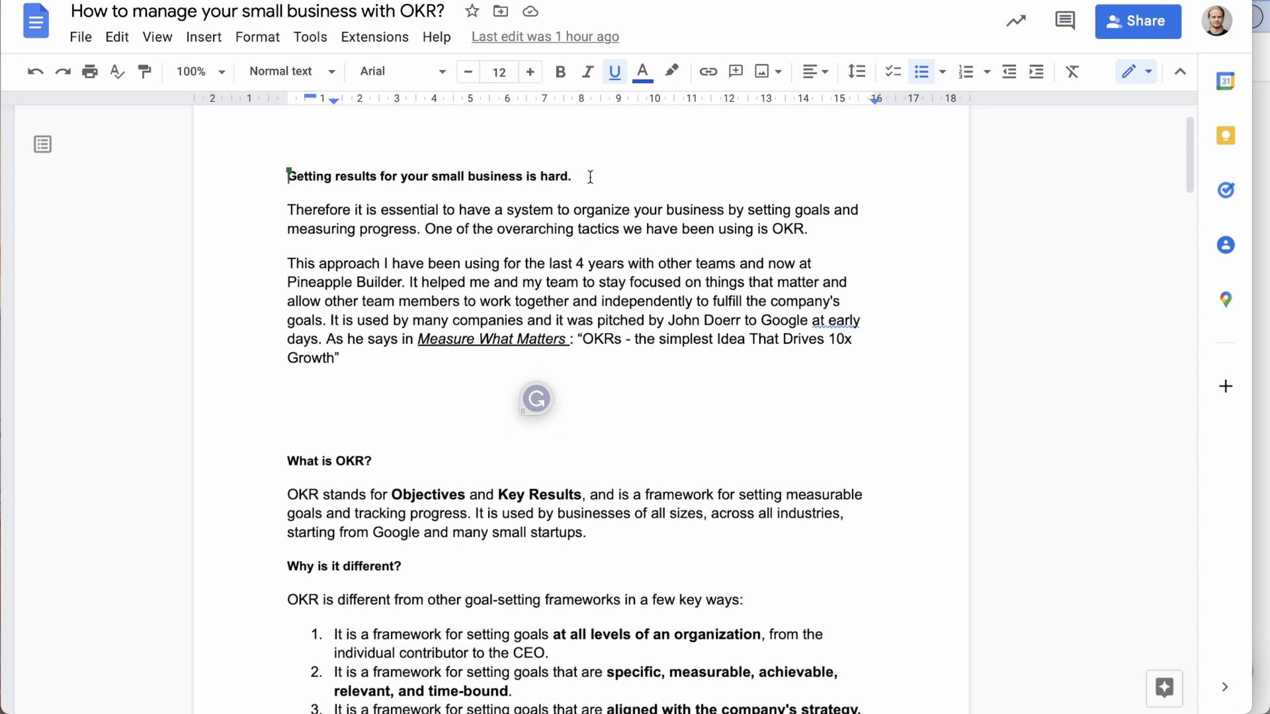
{"action": "left_click_drag", "start_coordinate": [590, 177], "coordinate": [278, 166]}
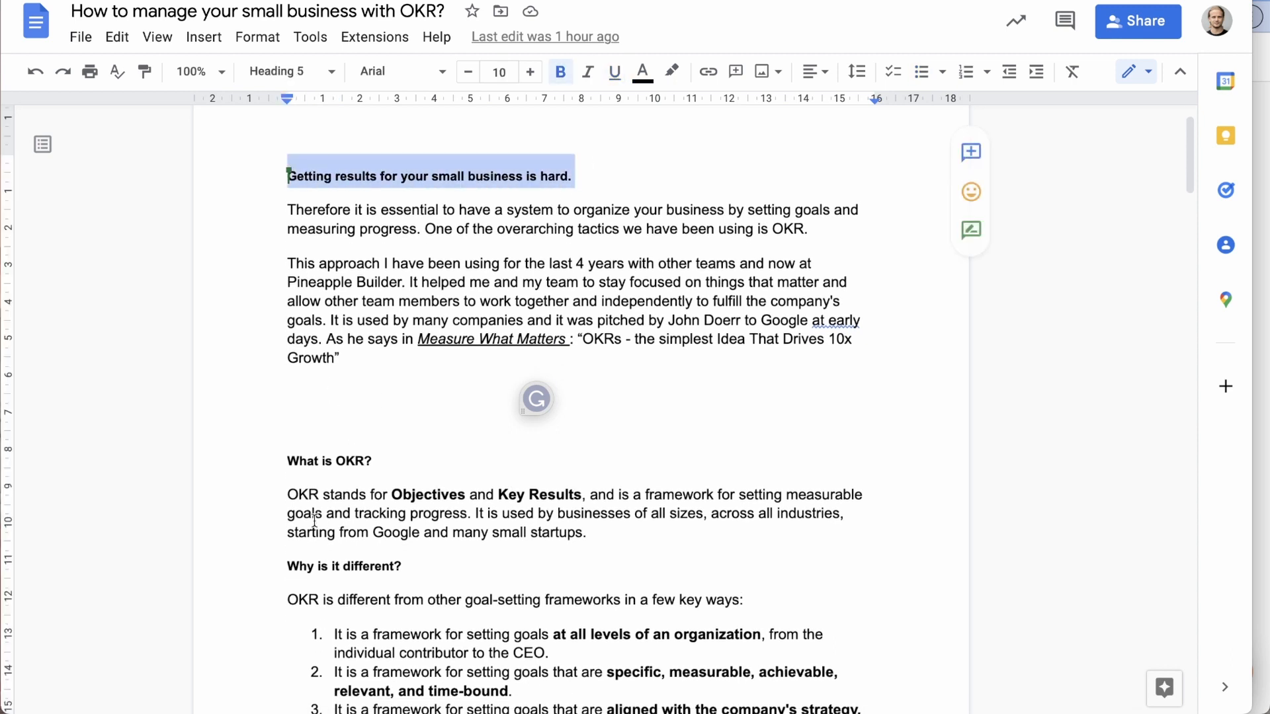
{"action": "left_click_drag", "start_coordinate": [288, 496], "coordinate": [472, 518]}
{"action": "key", "text": "super+c"}
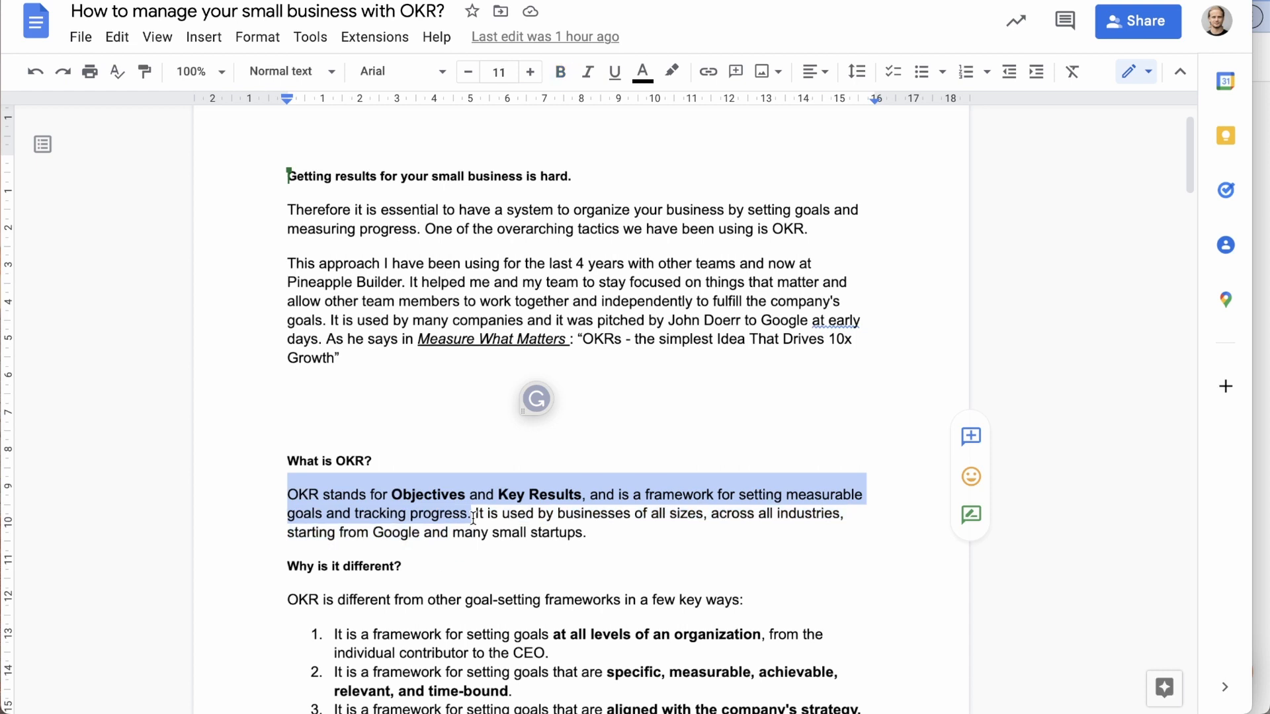
Step: Back in PineappleBuilder, insert the copied OKR definition as the SEO page description and save the settings
{"action": "left_click", "coordinate": [1261, 152]}
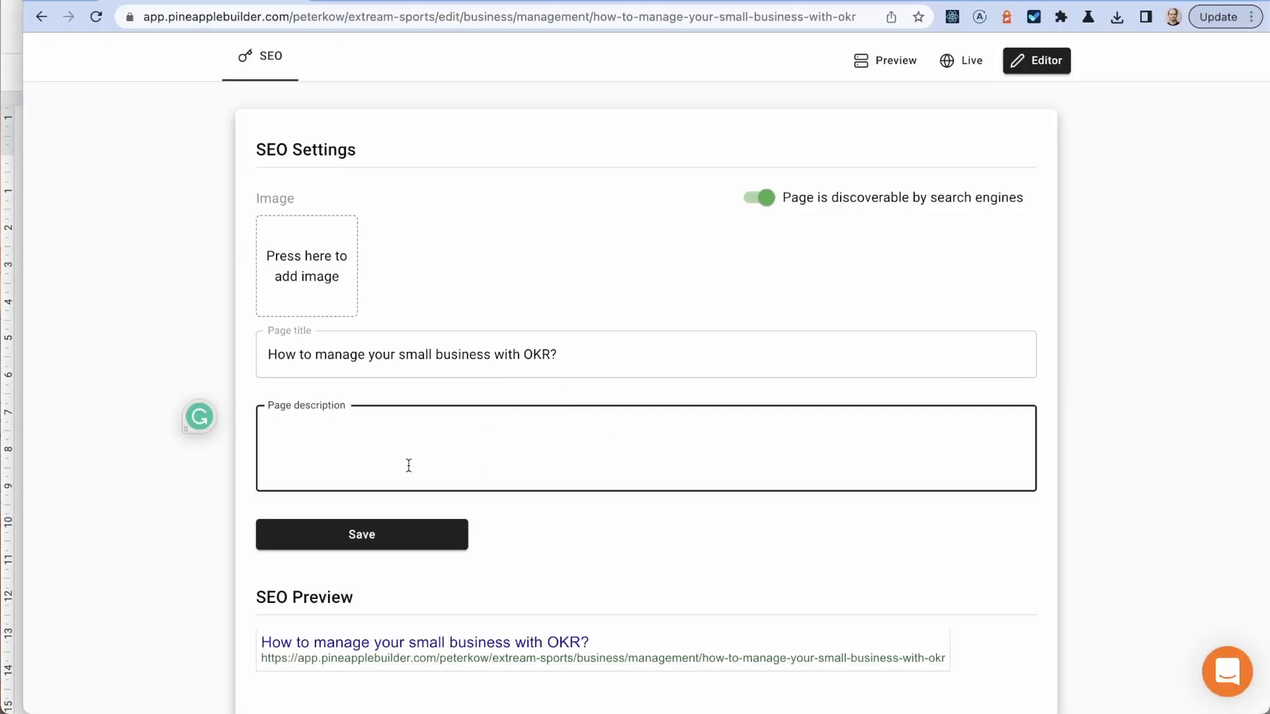
{"action": "key", "text": "super+v"}
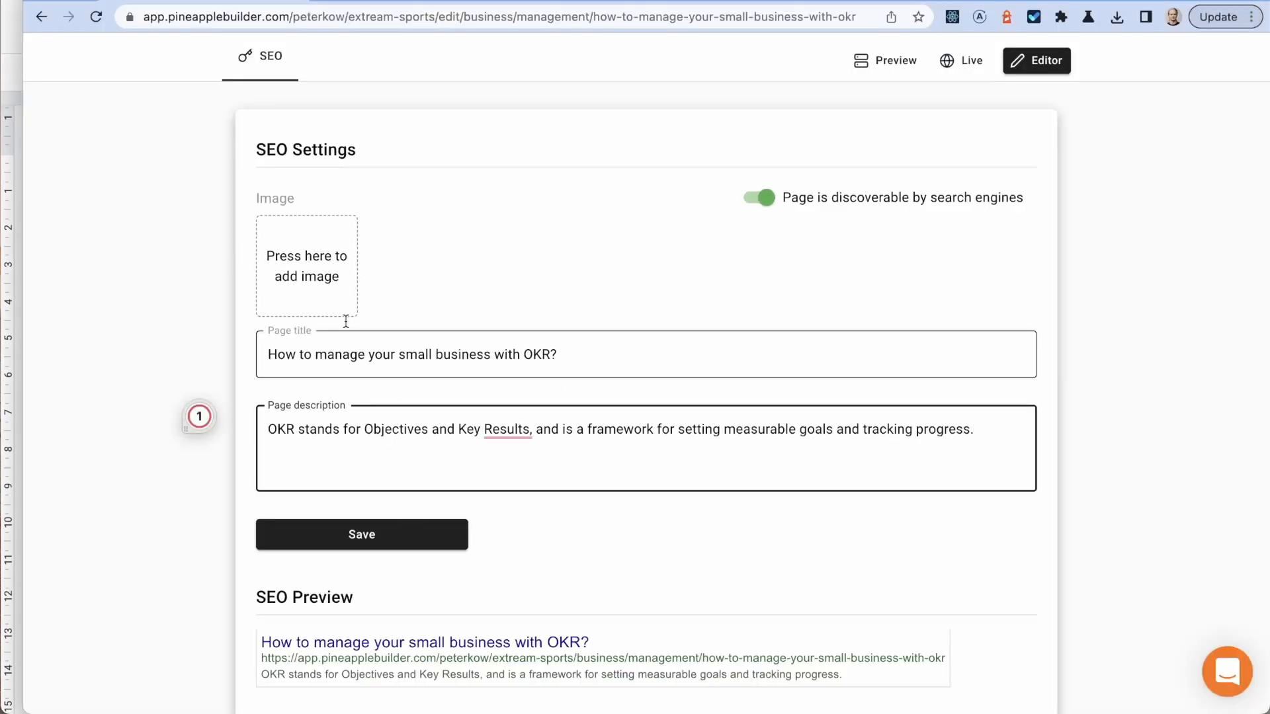
{"action": "scroll", "coordinate": [377, 482], "scroll_direction": "down", "scroll_amount": 1}
{"action": "left_click", "coordinate": [383, 484]}
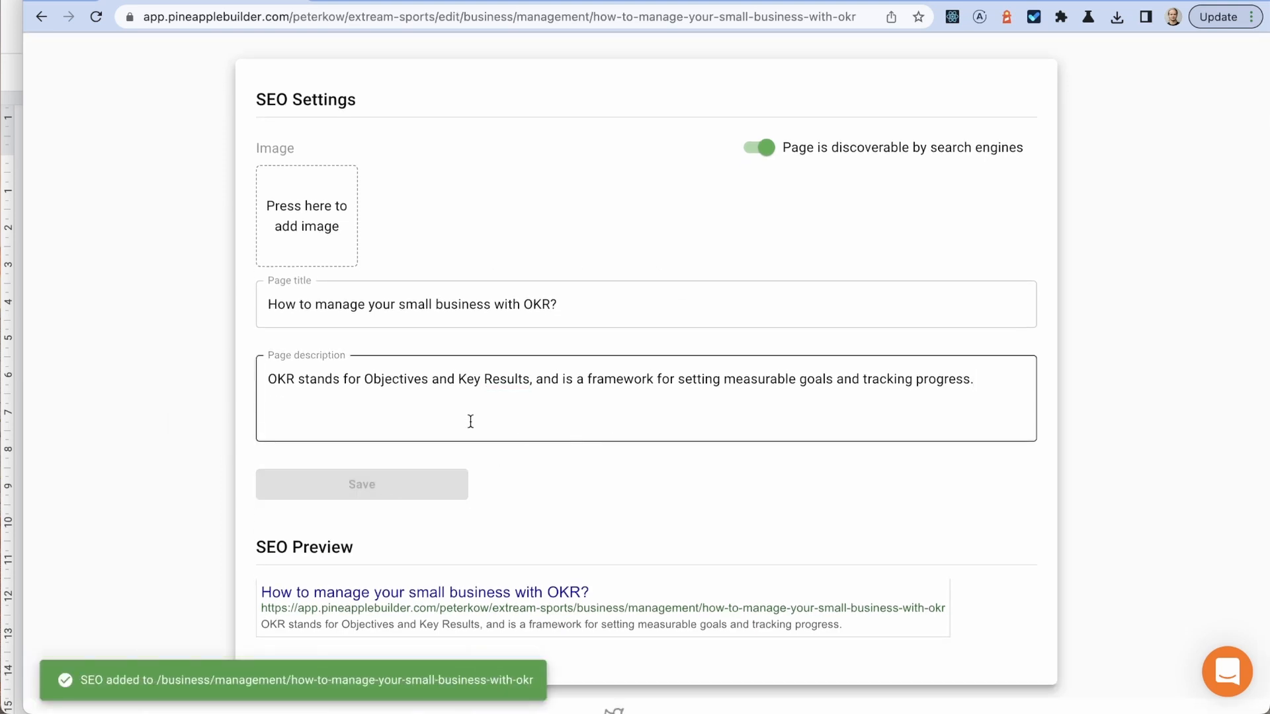
Step: Search the free images for "okr", set the photo of a team around a whiteboard as the SEO image, and save
{"action": "scroll", "coordinate": [158, 161], "scroll_direction": "up", "scroll_amount": 2}
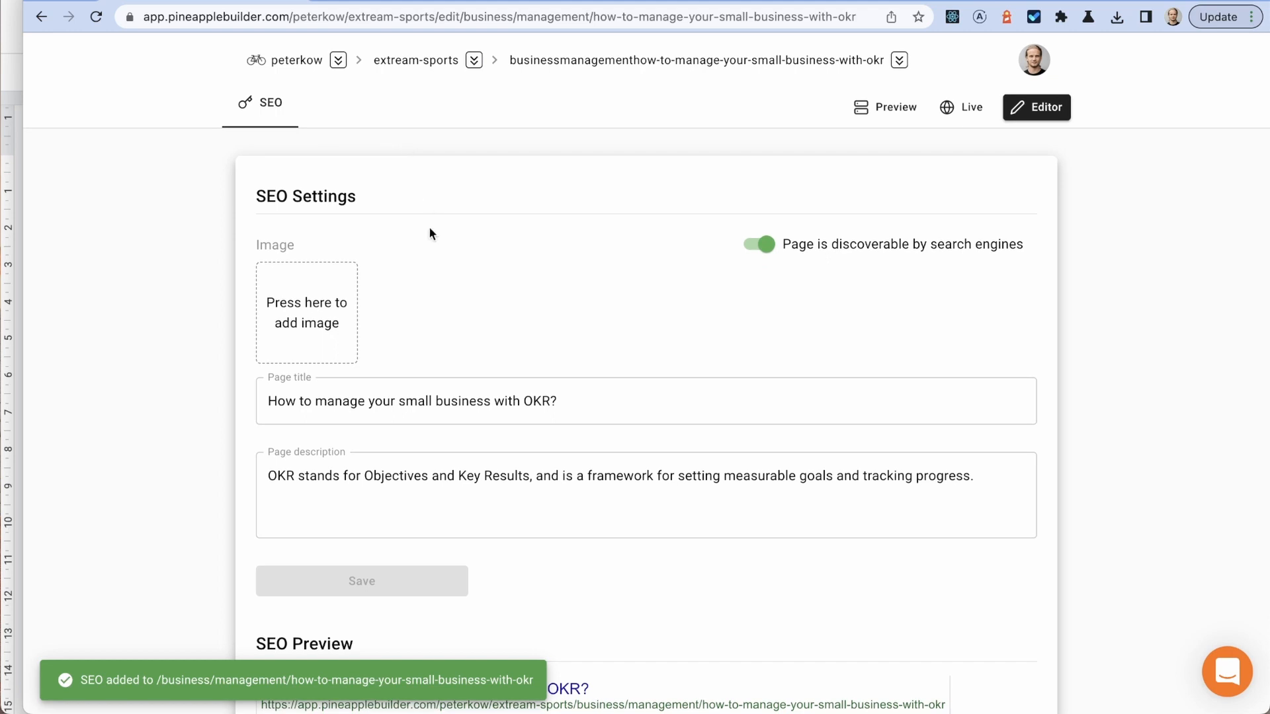
{"action": "left_click", "coordinate": [320, 317]}
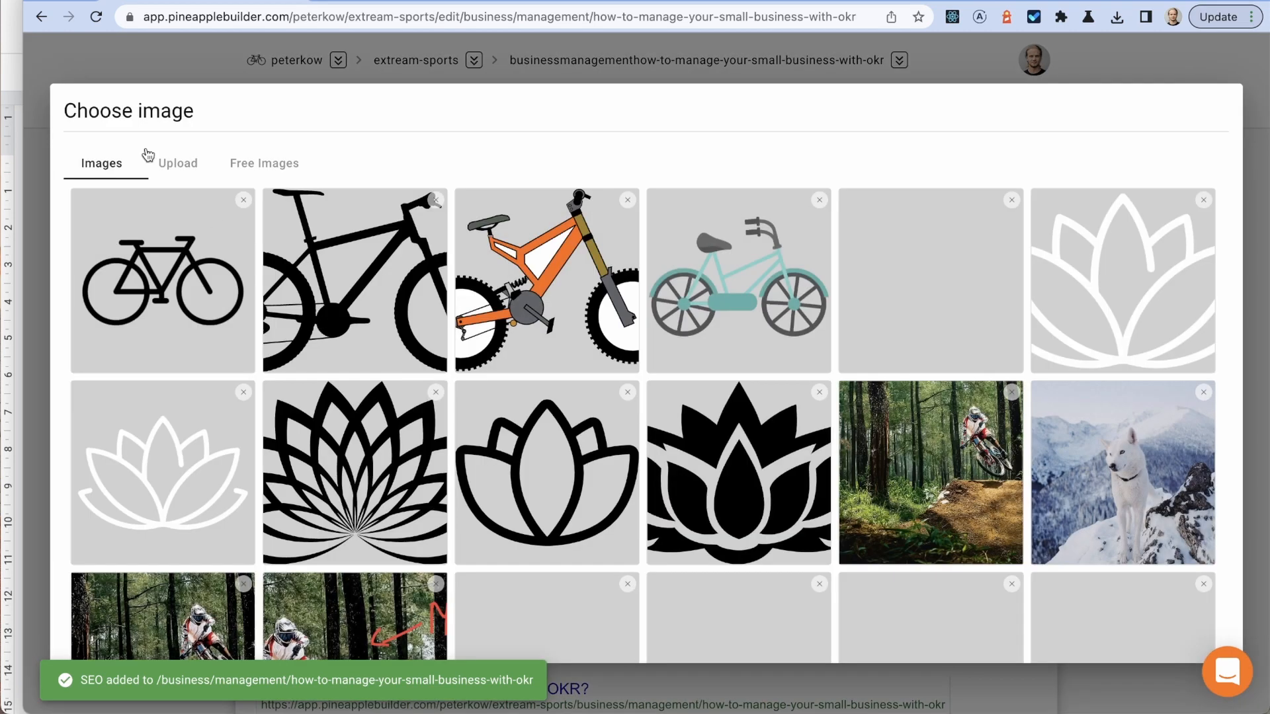
{"action": "left_click", "coordinate": [242, 172]}
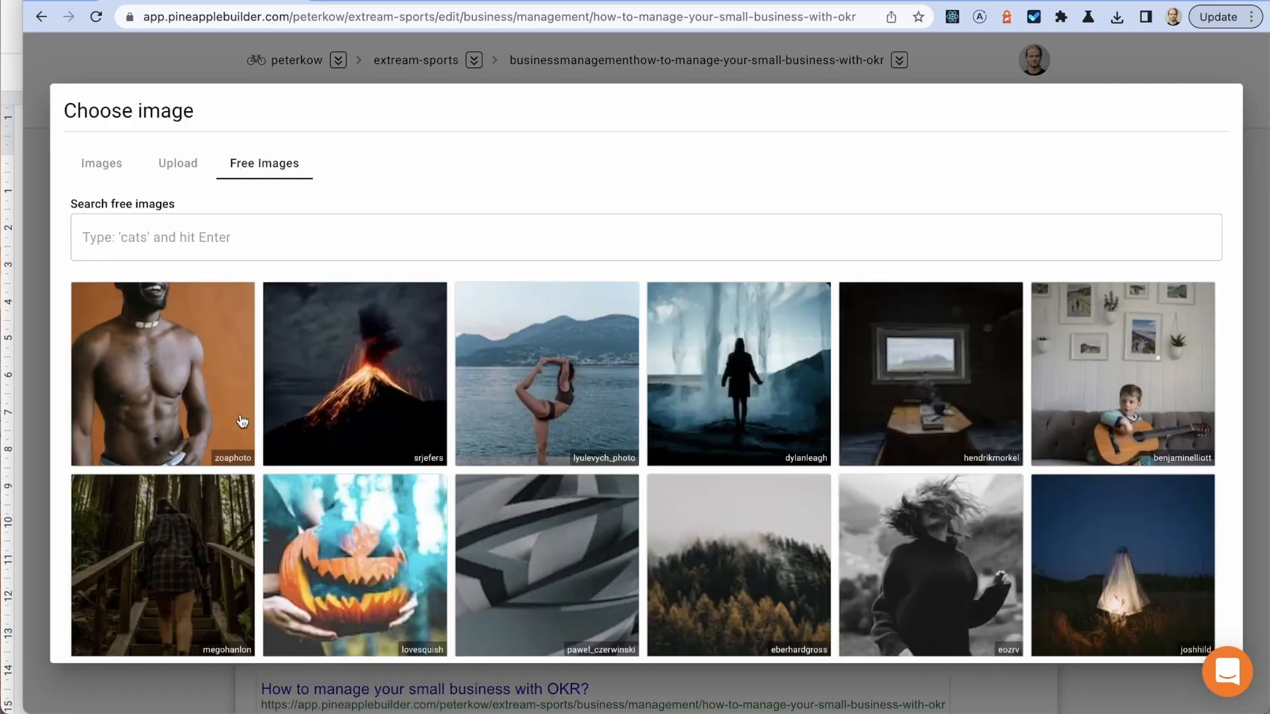
{"action": "left_click", "coordinate": [238, 235]}
{"action": "type", "text": "okr"}
{"action": "key", "text": "Return"}
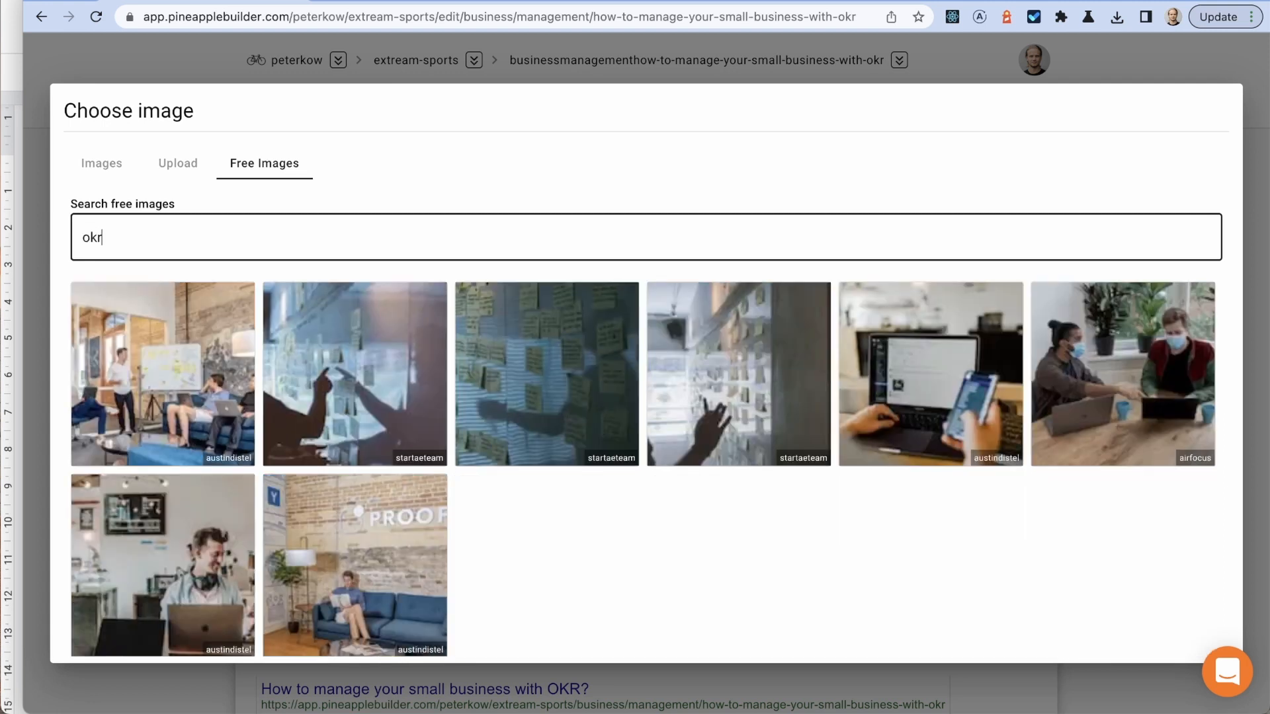
{"action": "left_click", "coordinate": [203, 423]}
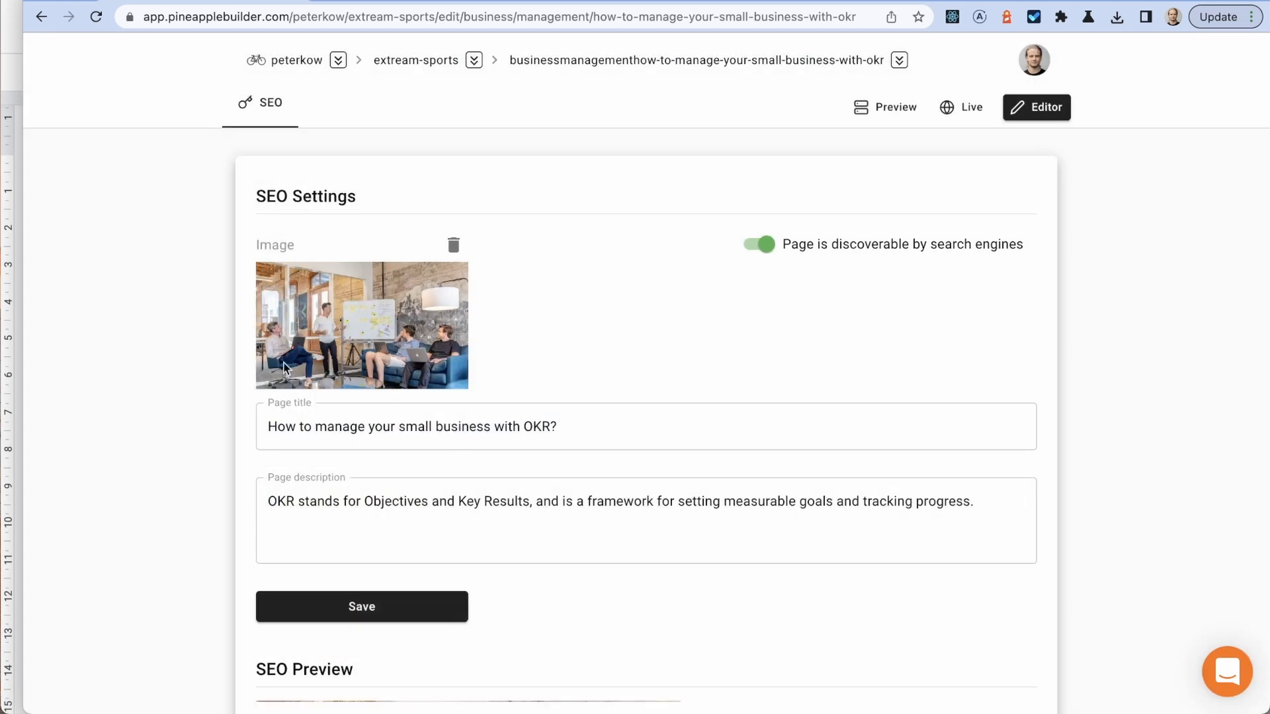
{"action": "left_click", "coordinate": [397, 605]}
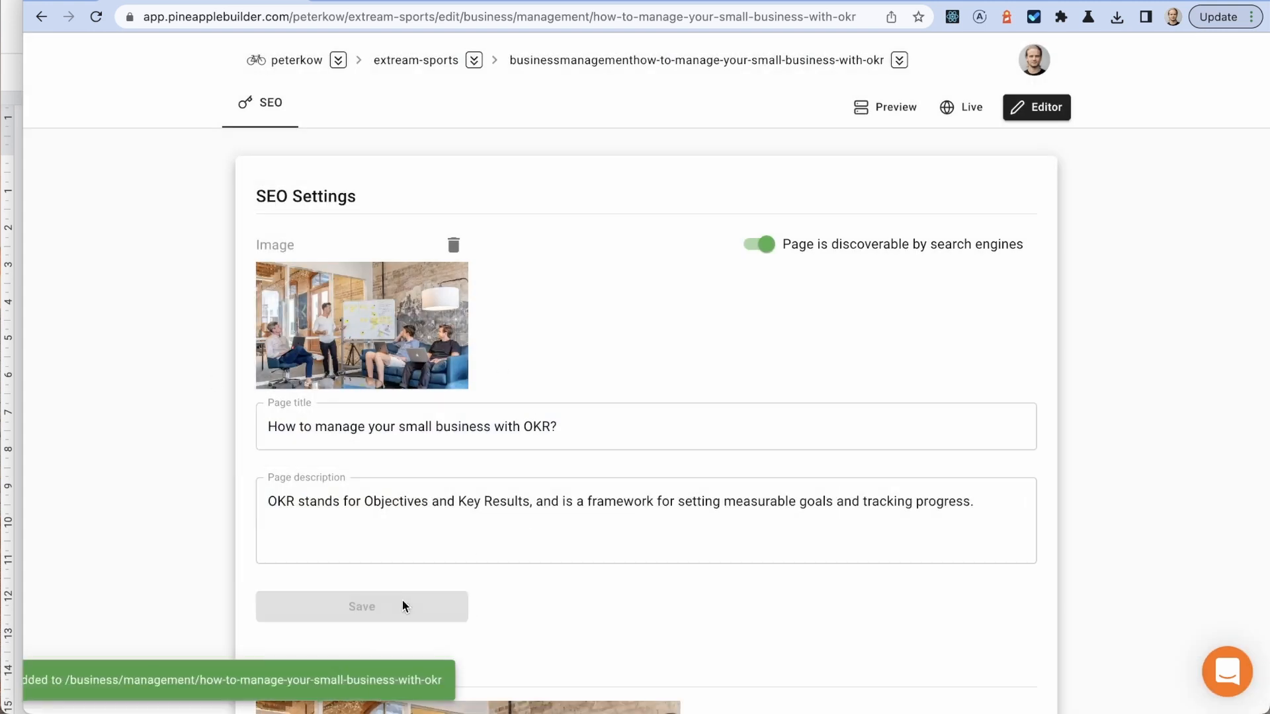
{"action": "scroll", "coordinate": [455, 329], "scroll_direction": "down", "scroll_amount": 1}
{"action": "scroll", "coordinate": [455, 329], "scroll_direction": "up", "scroll_amount": 1}
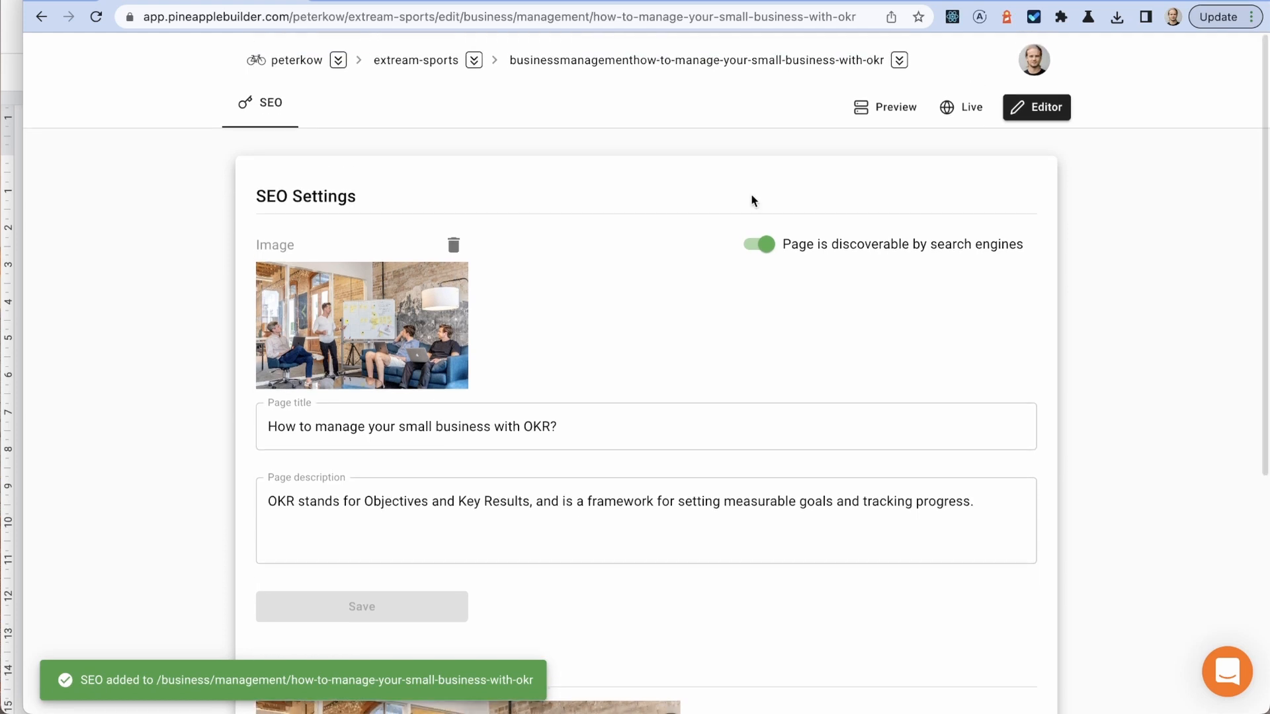
Step: Open the article in the page editor and select its headline text
{"action": "left_click", "coordinate": [1017, 117]}
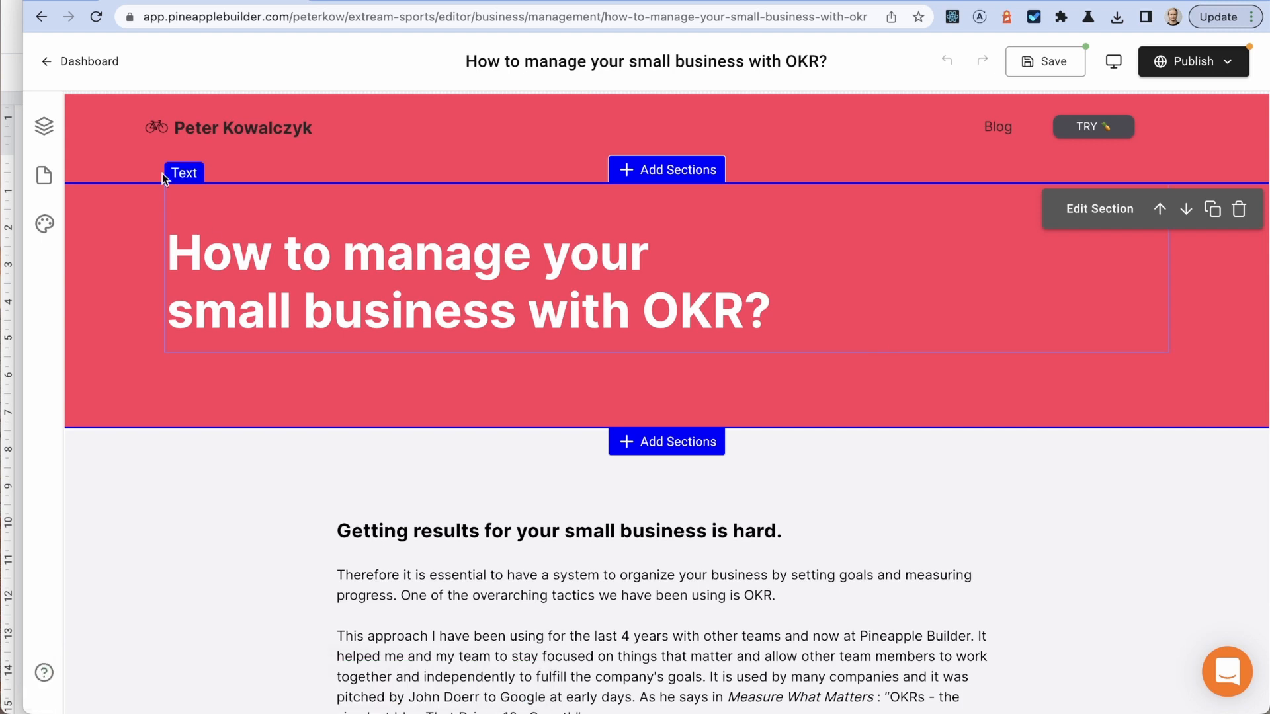
{"action": "left_click", "coordinate": [44, 175]}
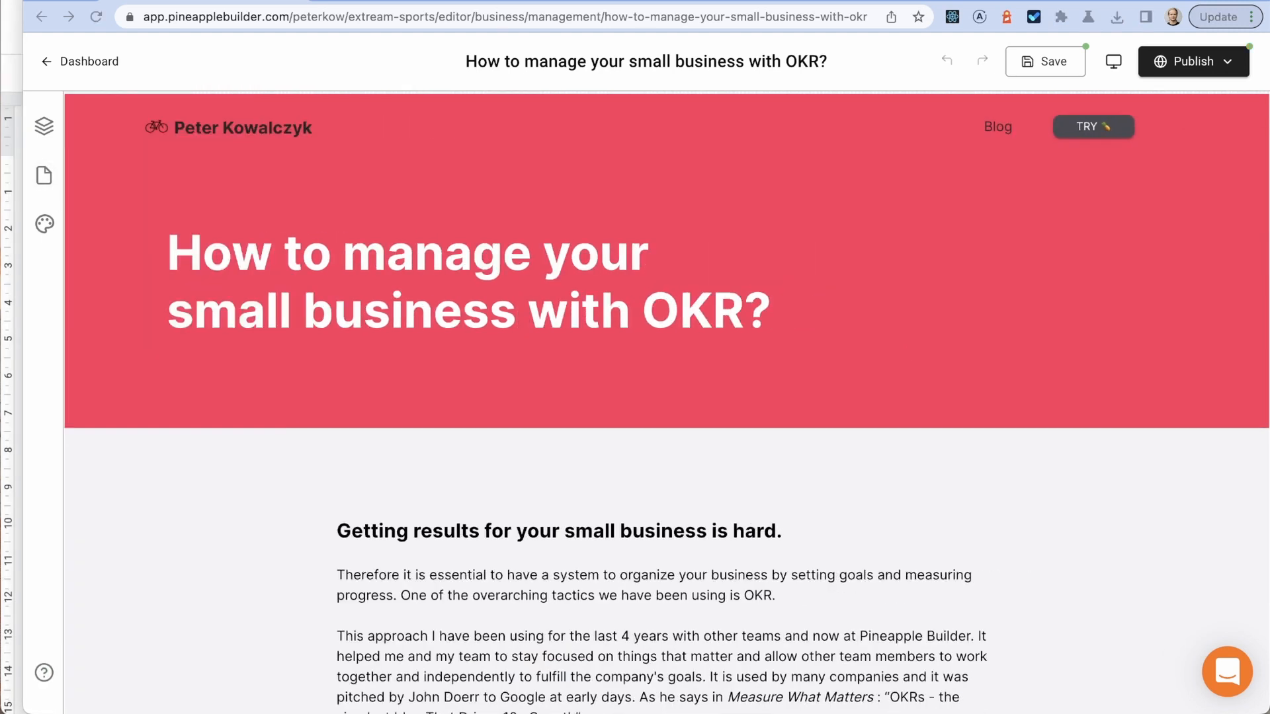
{"action": "left_click", "coordinate": [1055, 358]}
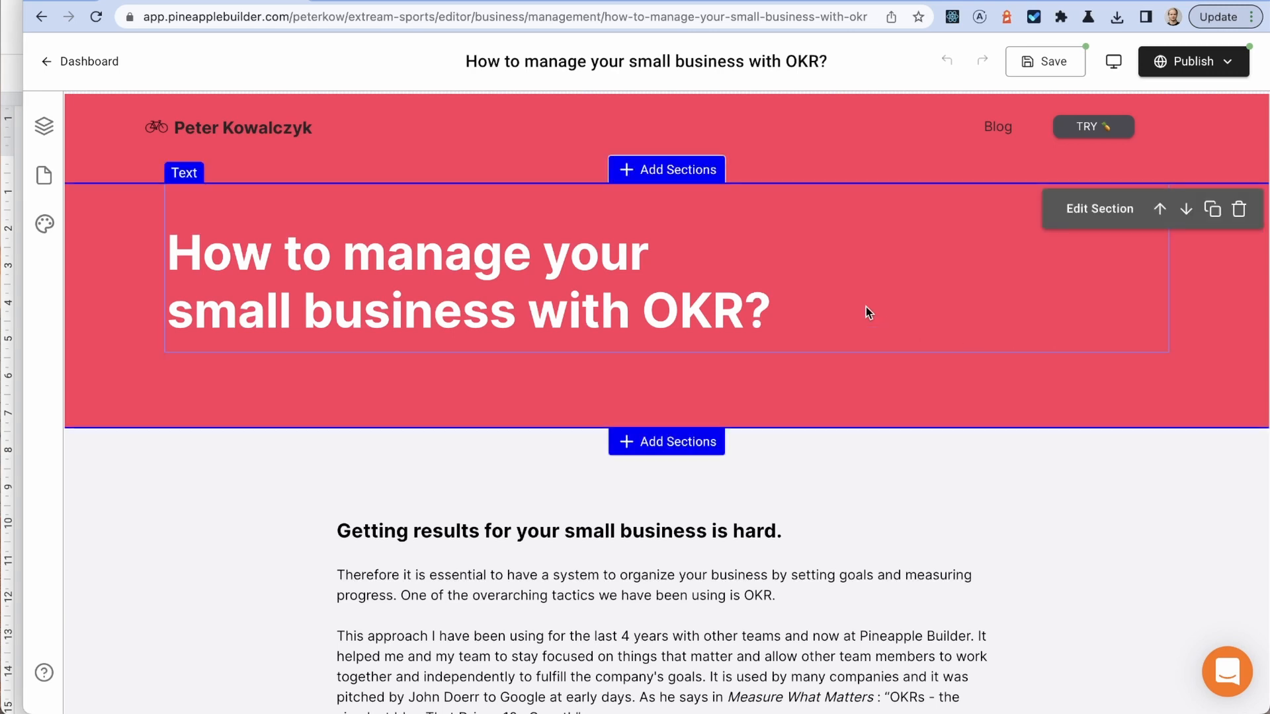
{"action": "left_click", "coordinate": [824, 257]}
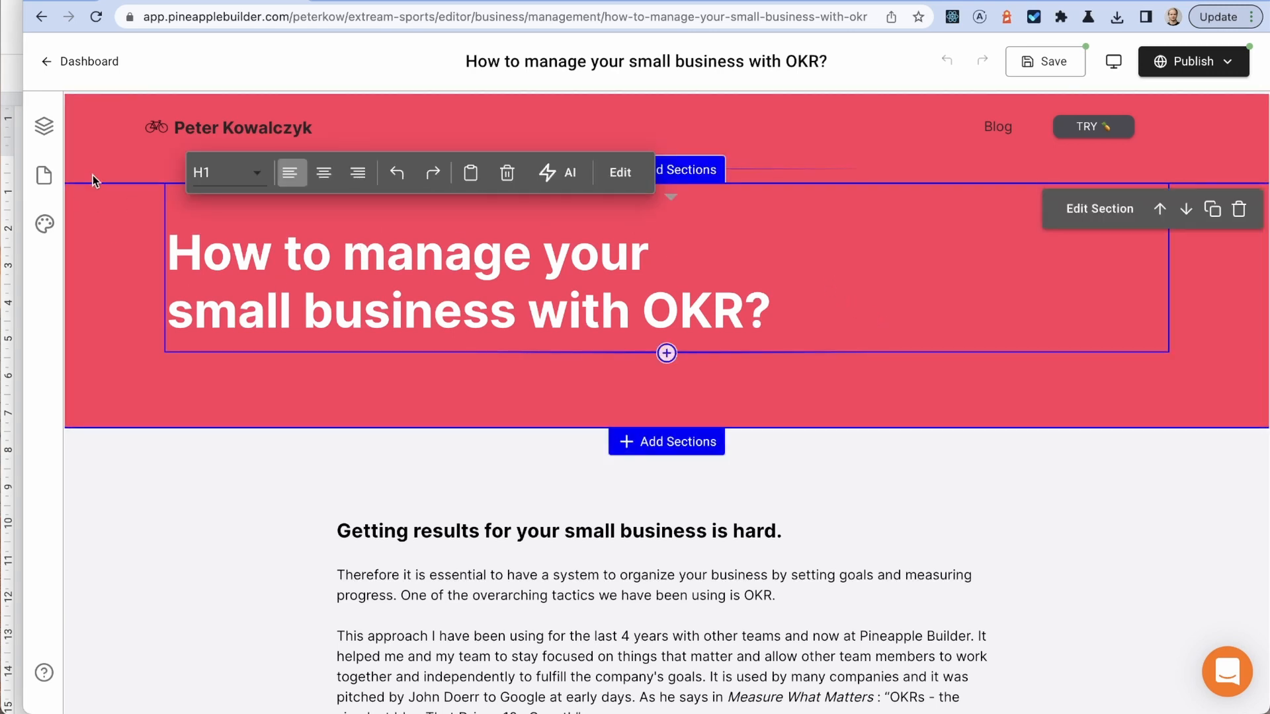
Step: Show the page layers and set the headline section's animation to none
{"action": "left_click", "coordinate": [43, 126]}
{"action": "left_click", "coordinate": [187, 189]}
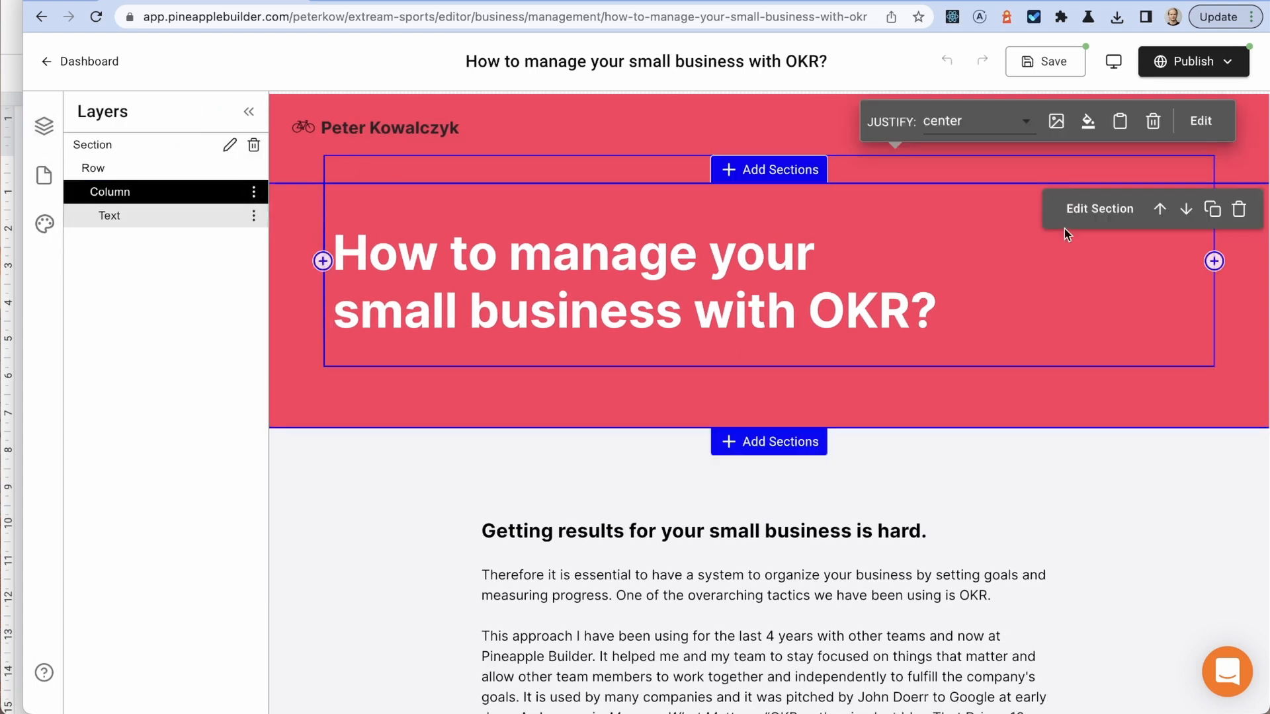
{"action": "left_click", "coordinate": [1079, 210]}
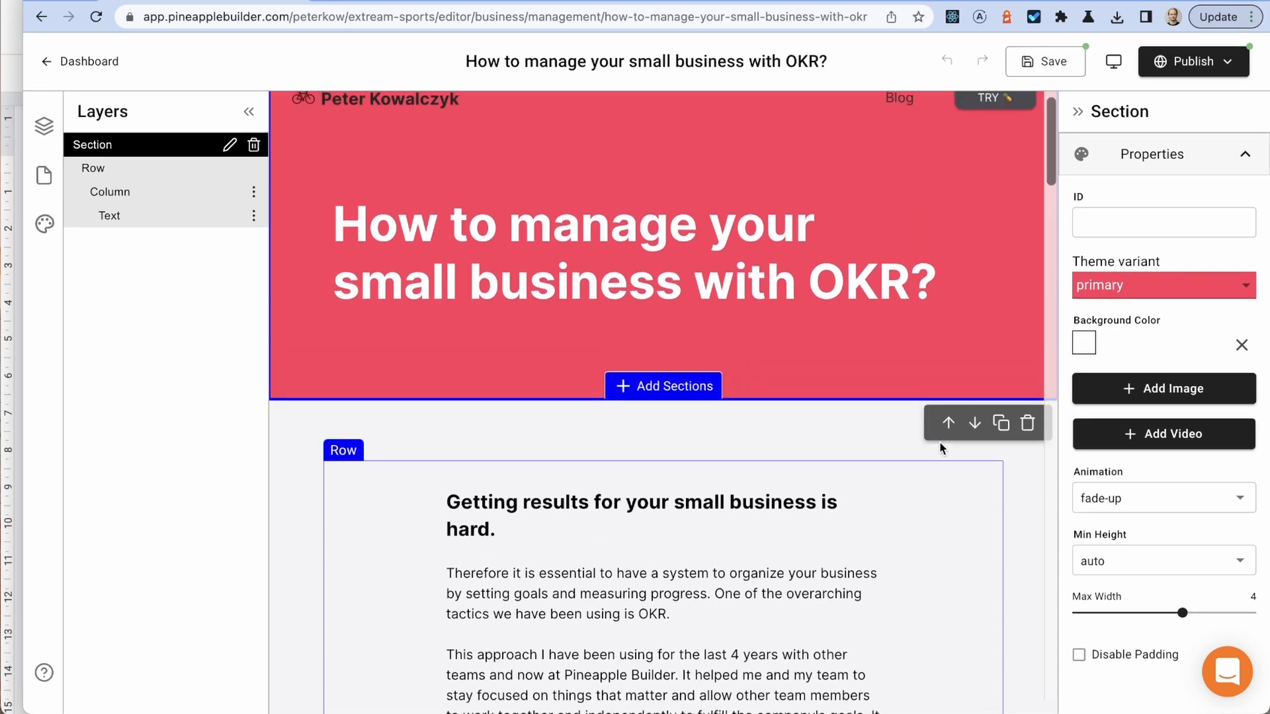
{"action": "left_click", "coordinate": [1158, 506]}
{"action": "left_click", "coordinate": [1099, 478]}
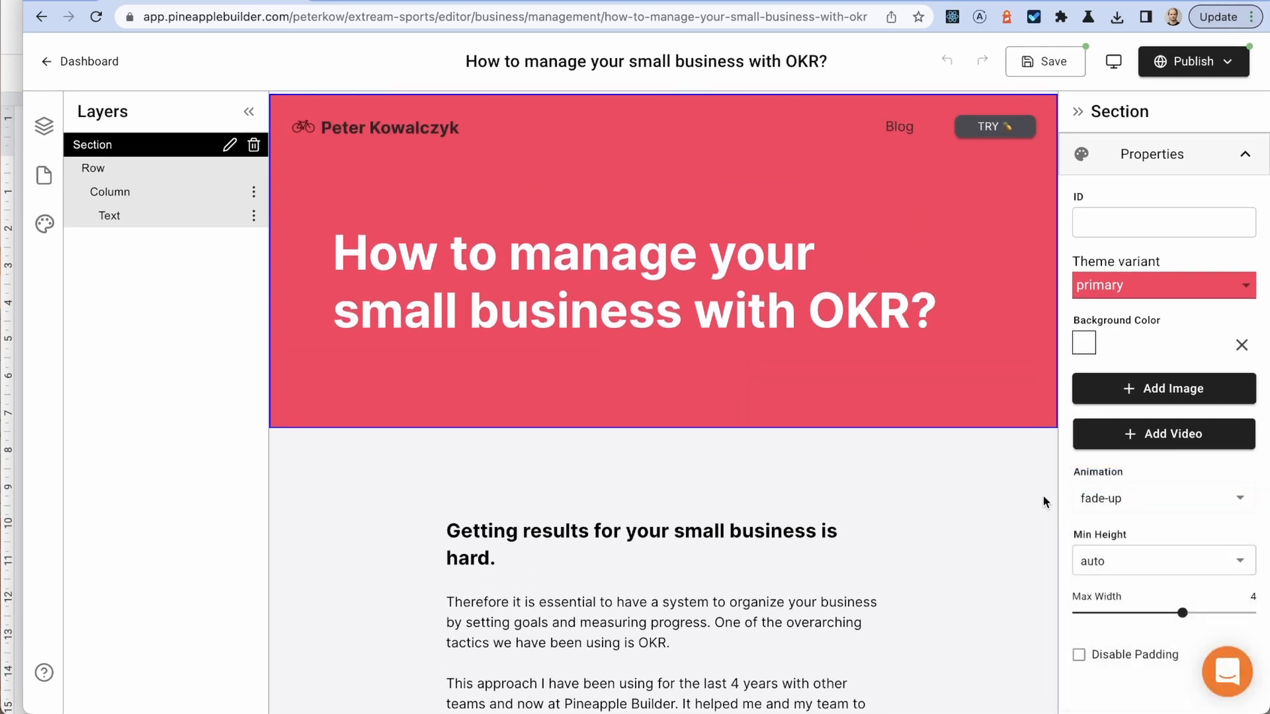
Step: Set the animation to none for the section starting with "Getting results for your small business is hard."
{"action": "left_click", "coordinate": [971, 490]}
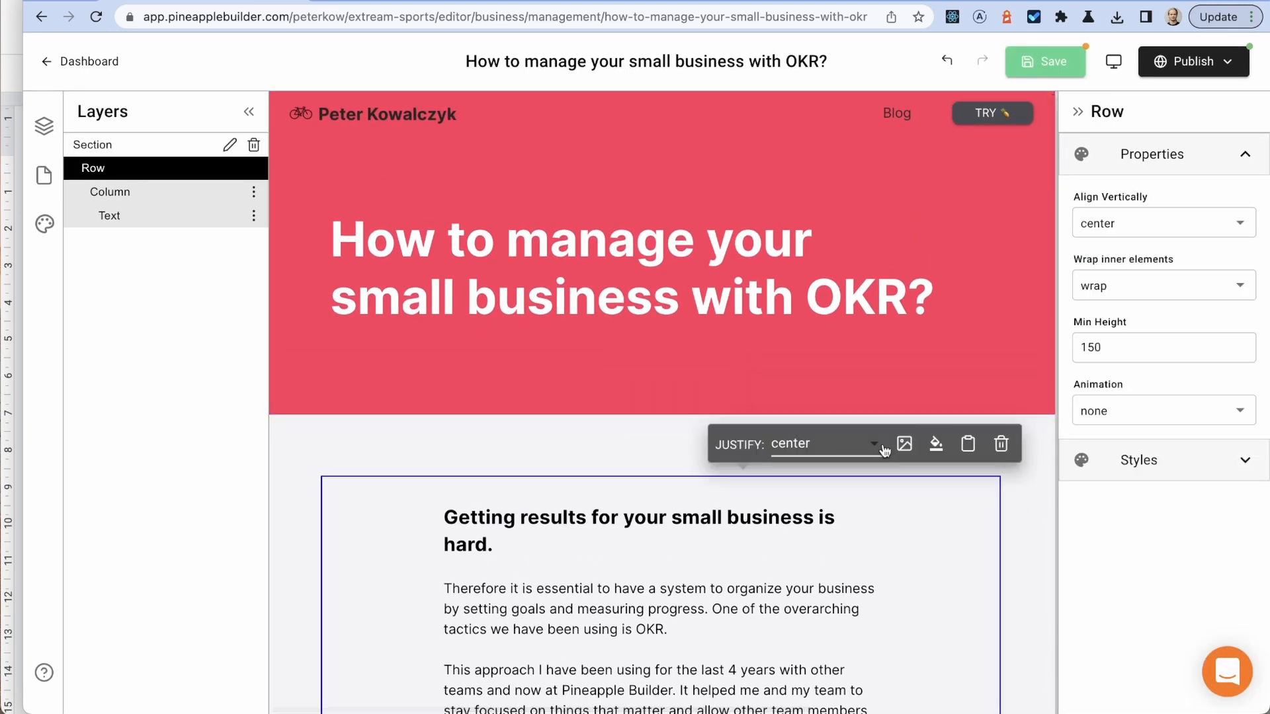
{"action": "left_click", "coordinate": [293, 377]}
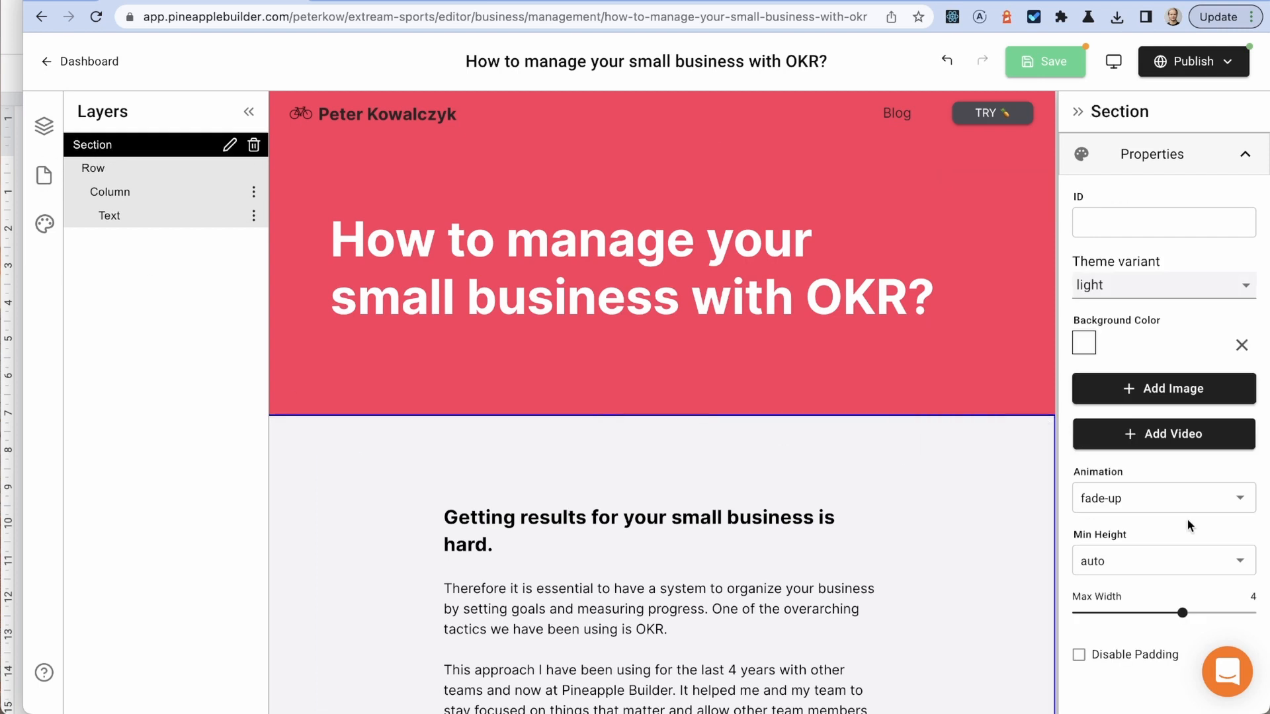
{"action": "left_click", "coordinate": [1158, 501]}
{"action": "left_click", "coordinate": [1155, 487]}
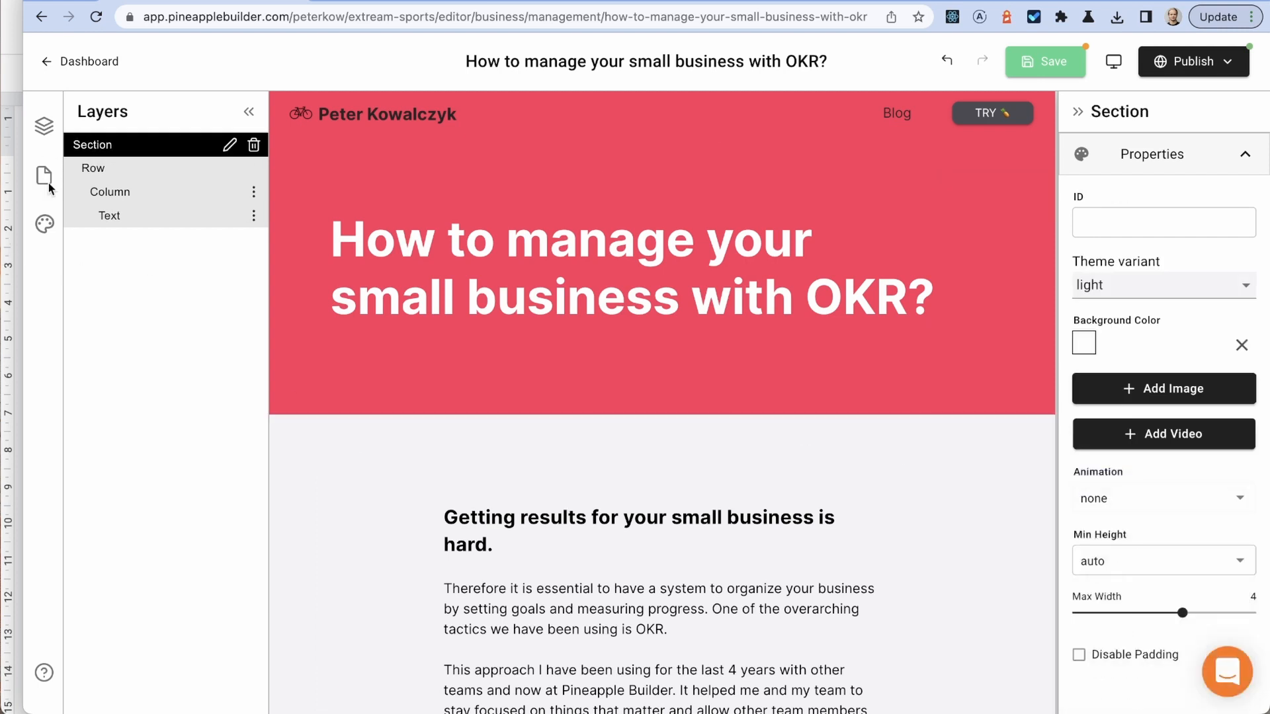
Step: Narrow the headline's column by setting its desktop size to 9
{"action": "left_click", "coordinate": [345, 248]}
{"action": "left_click", "coordinate": [119, 151]}
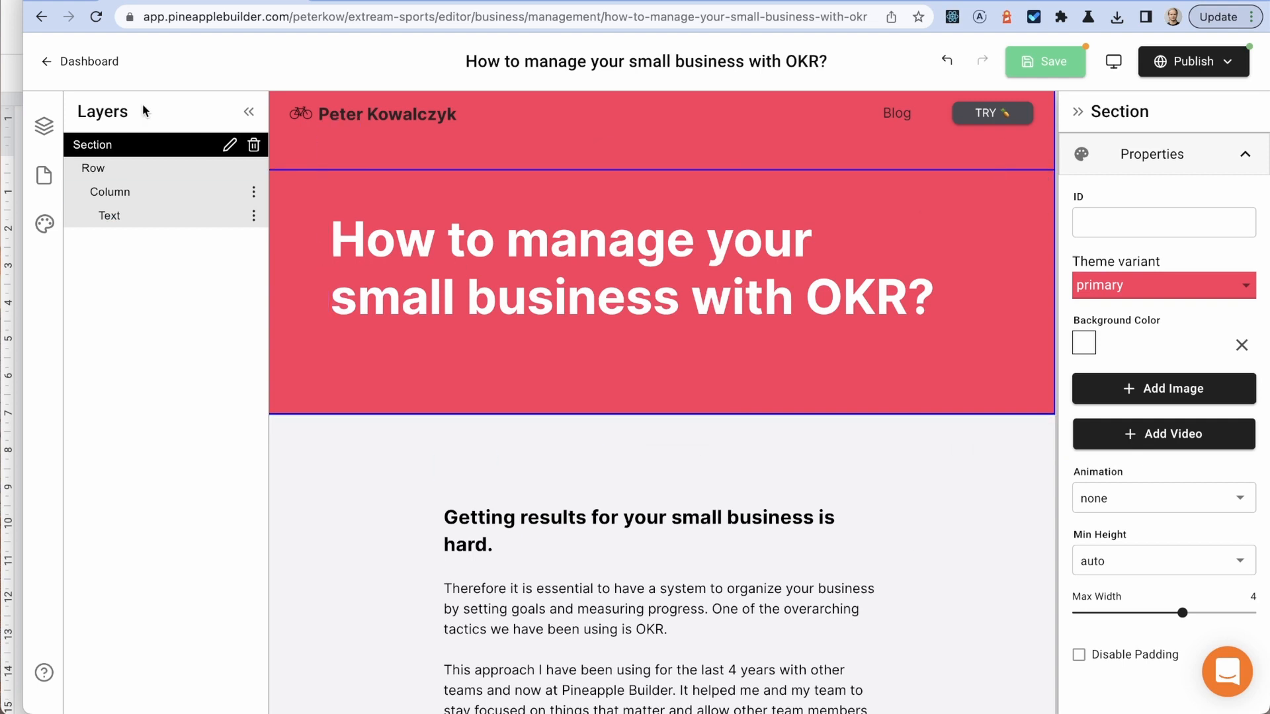
{"action": "left_click", "coordinate": [126, 191]}
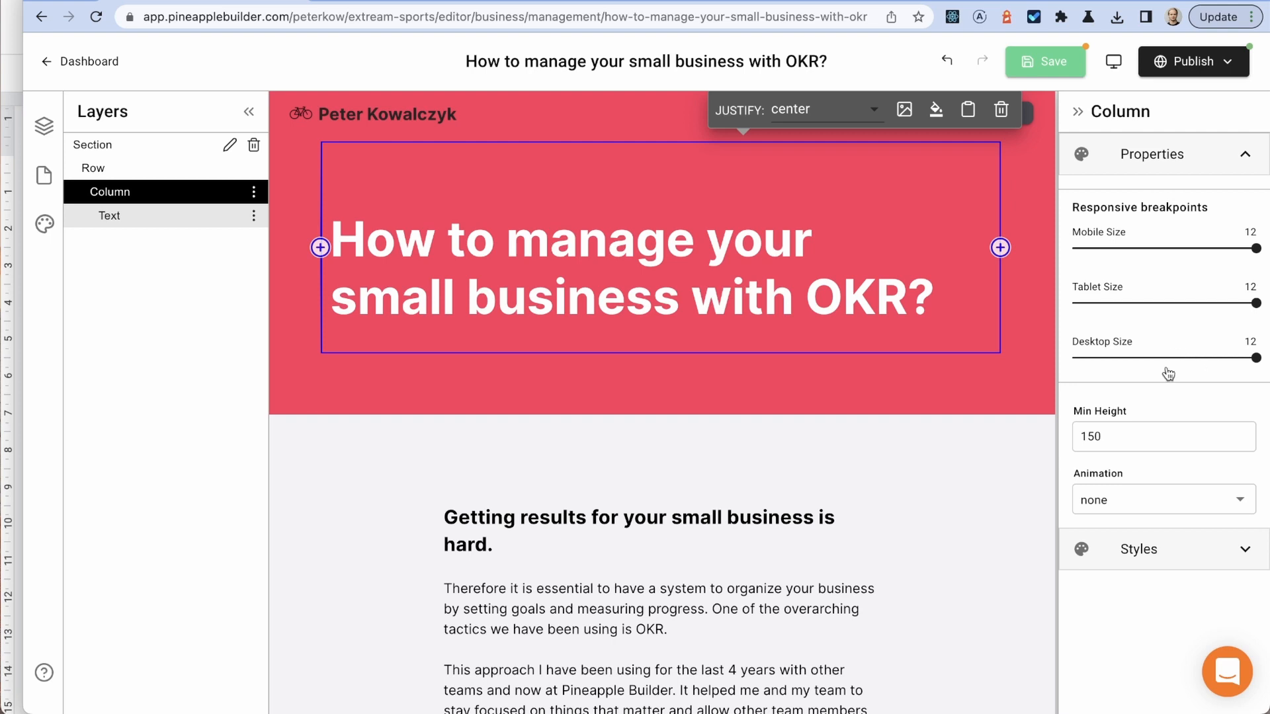
{"action": "left_click", "coordinate": [1190, 360]}
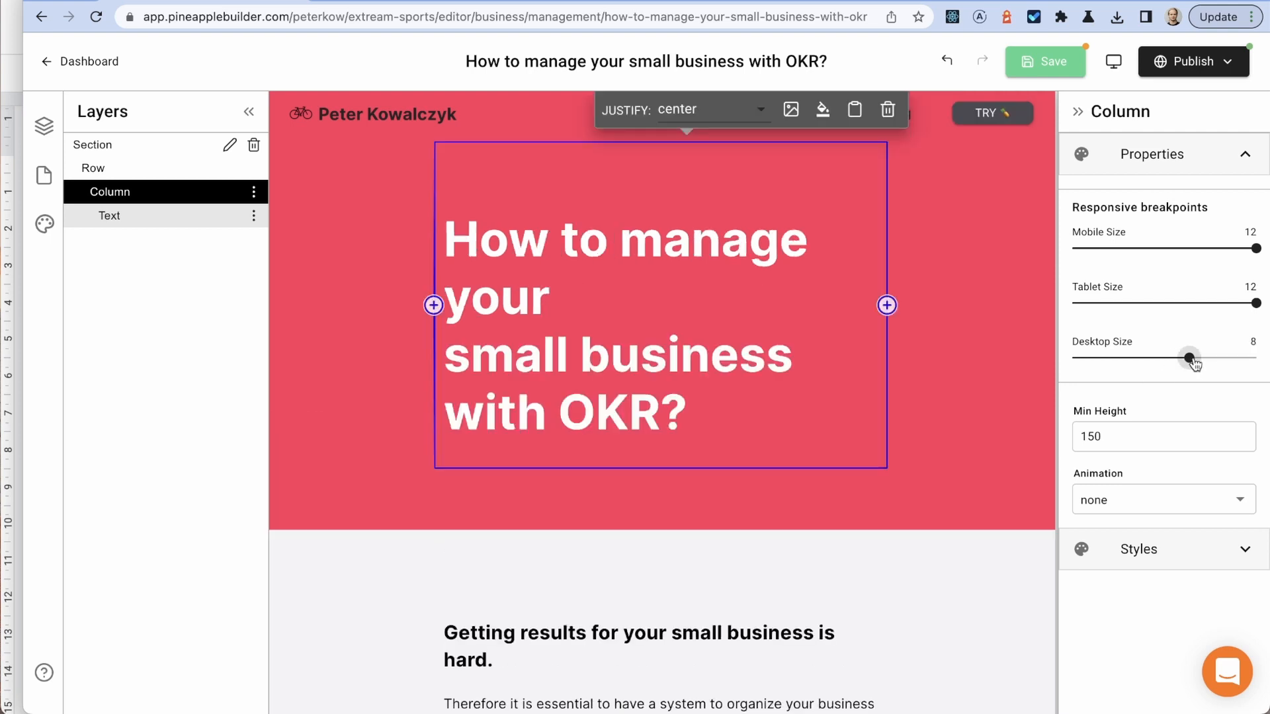
{"action": "left_click_drag", "start_coordinate": [1194, 363], "coordinate": [1205, 358]}
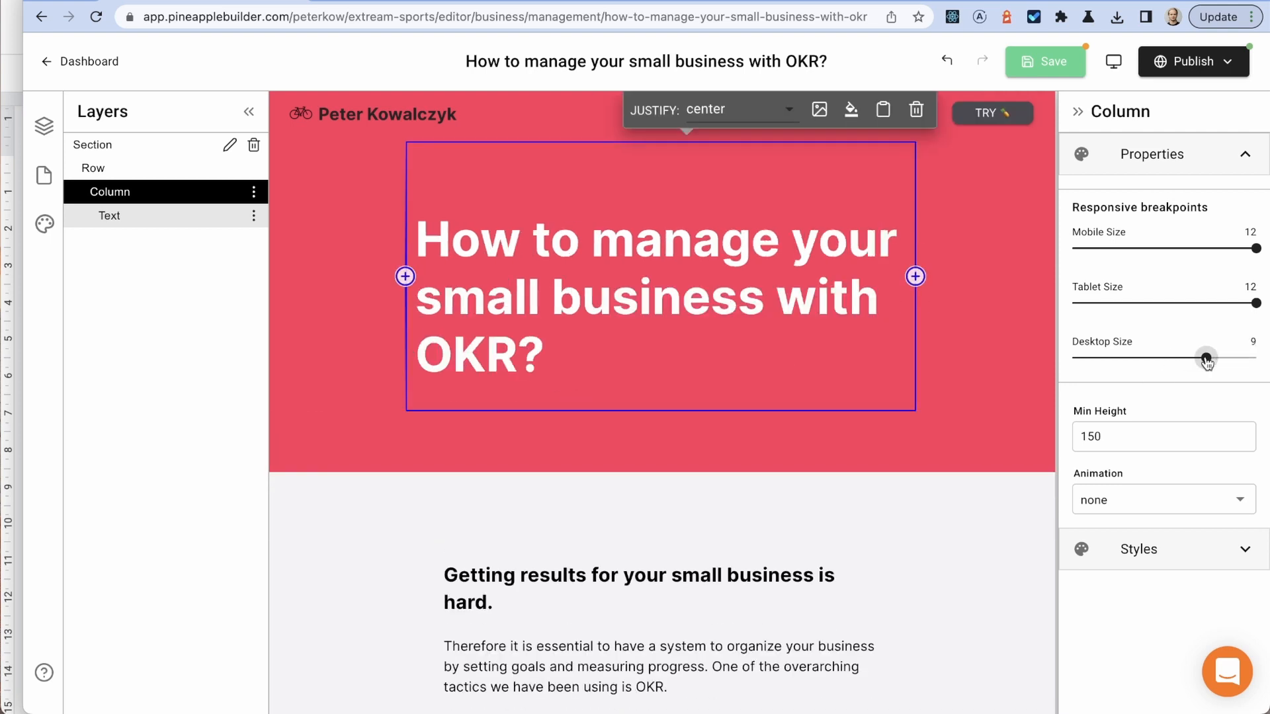
Step: Match the headline column to the text column below by setting its desktop size to 8 and tablet size to 10
{"action": "left_click", "coordinate": [681, 611]}
{"action": "left_click", "coordinate": [135, 194]}
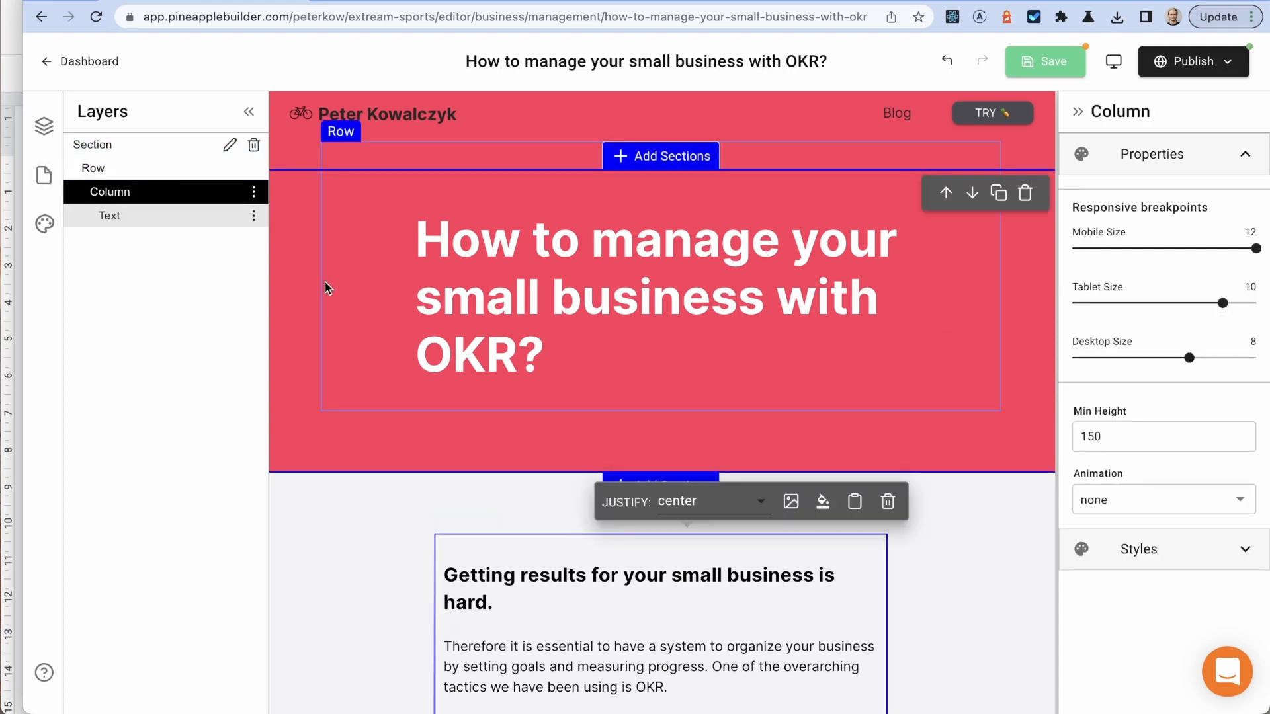
{"action": "left_click", "coordinate": [92, 165]}
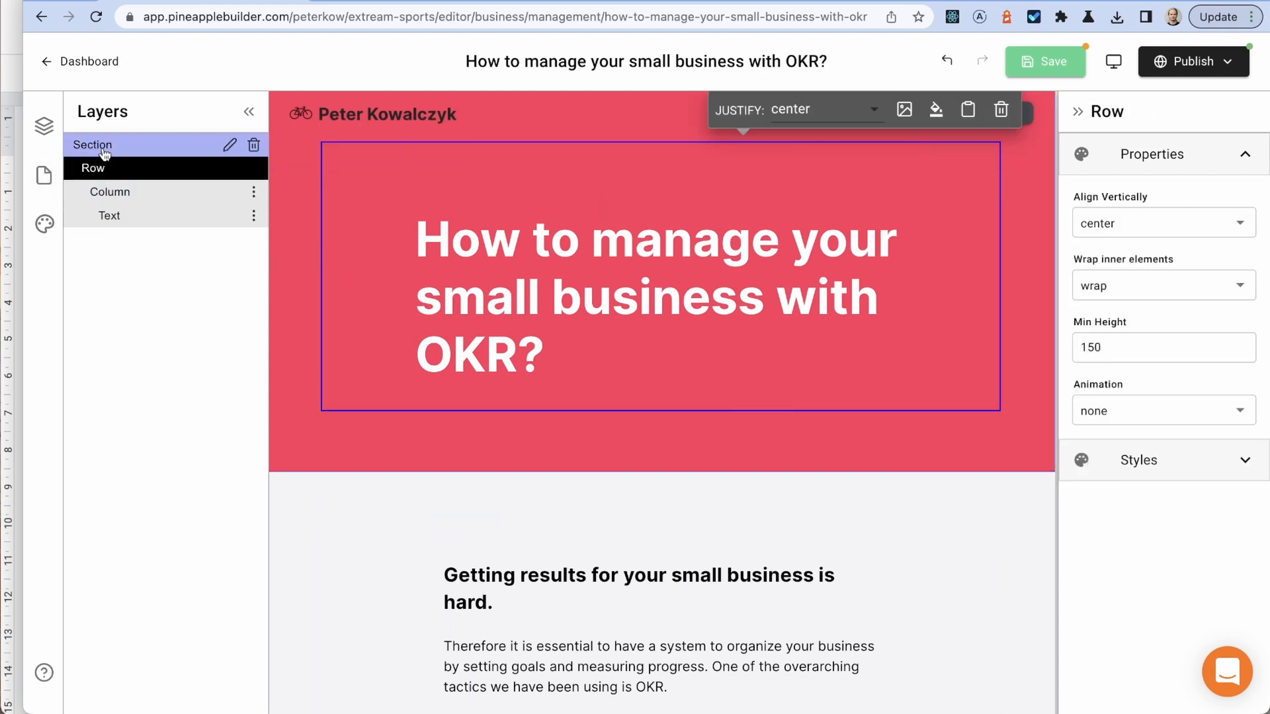
{"action": "left_click", "coordinate": [133, 192]}
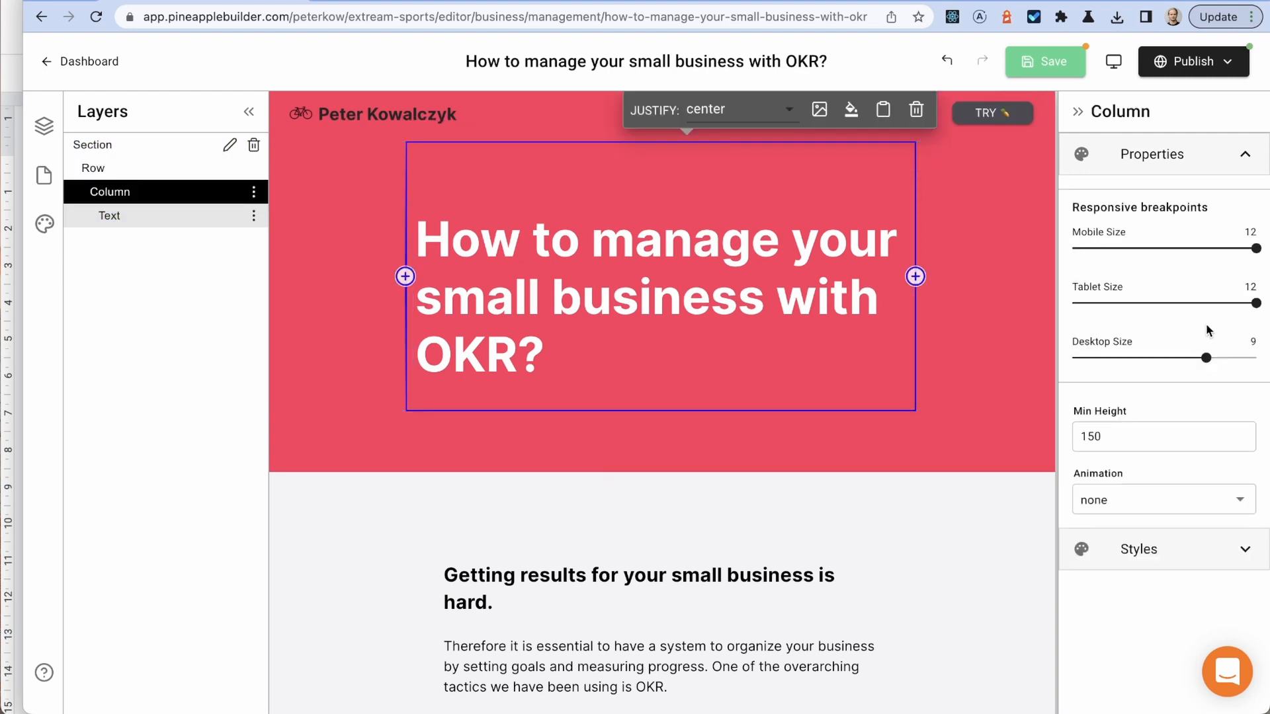
{"action": "left_click_drag", "start_coordinate": [1197, 363], "coordinate": [1196, 364]}
{"action": "left_click_drag", "start_coordinate": [1232, 301], "coordinate": [1223, 305]}
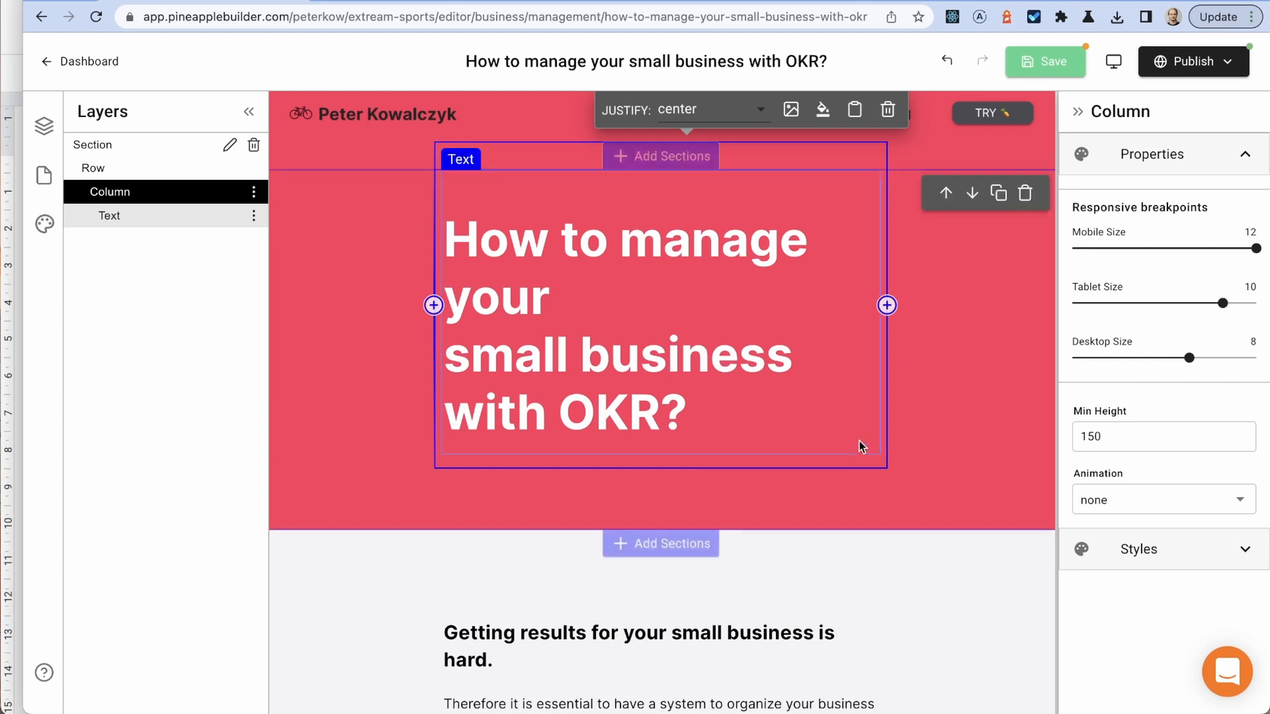
Step: Widen the article headline's column by setting its desktop size to 9
{"action": "scroll", "coordinate": [860, 444], "scroll_direction": "down", "scroll_amount": 2}
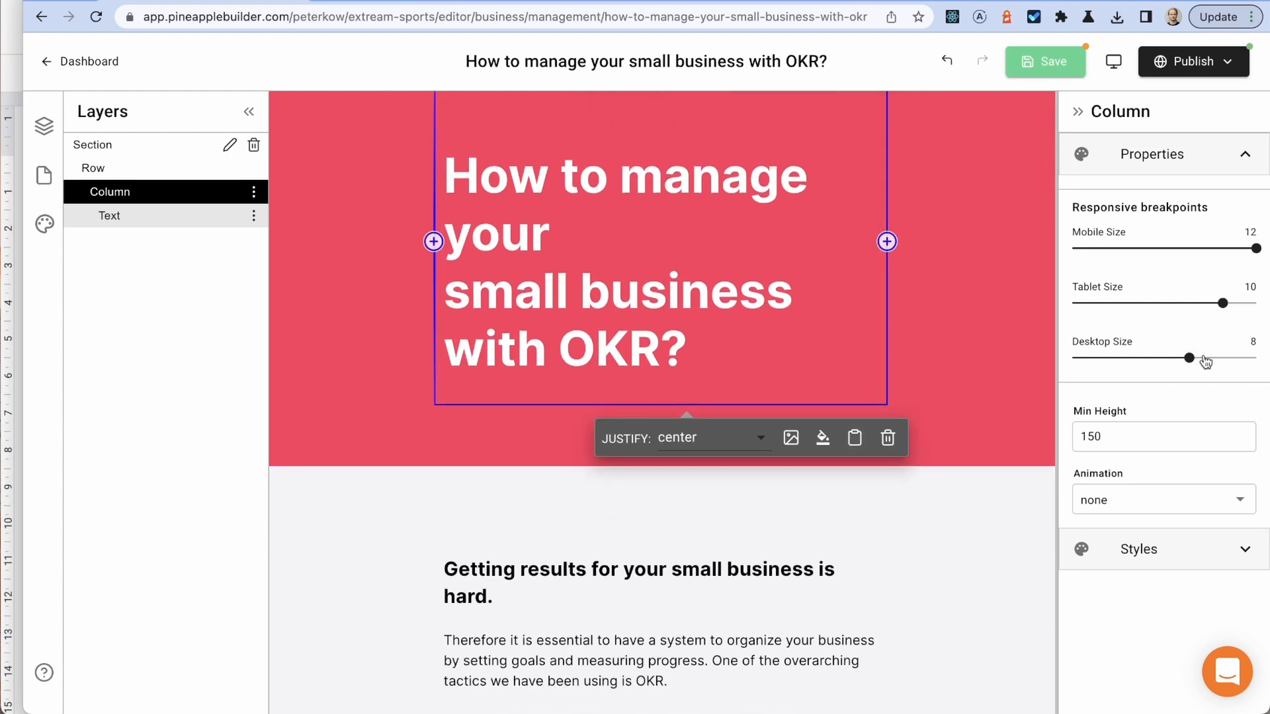
{"action": "left_click_drag", "start_coordinate": [1202, 365], "coordinate": [1207, 364]}
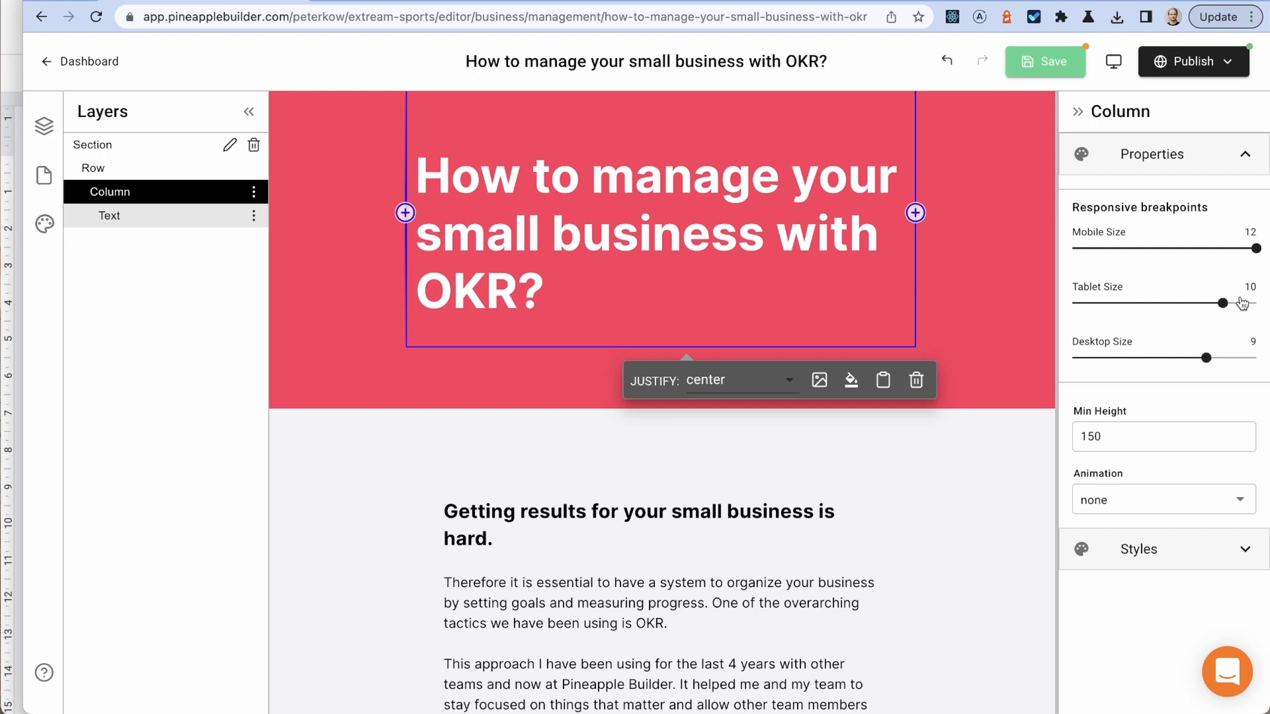
{"action": "scroll", "coordinate": [879, 317], "scroll_direction": "up", "scroll_amount": 2}
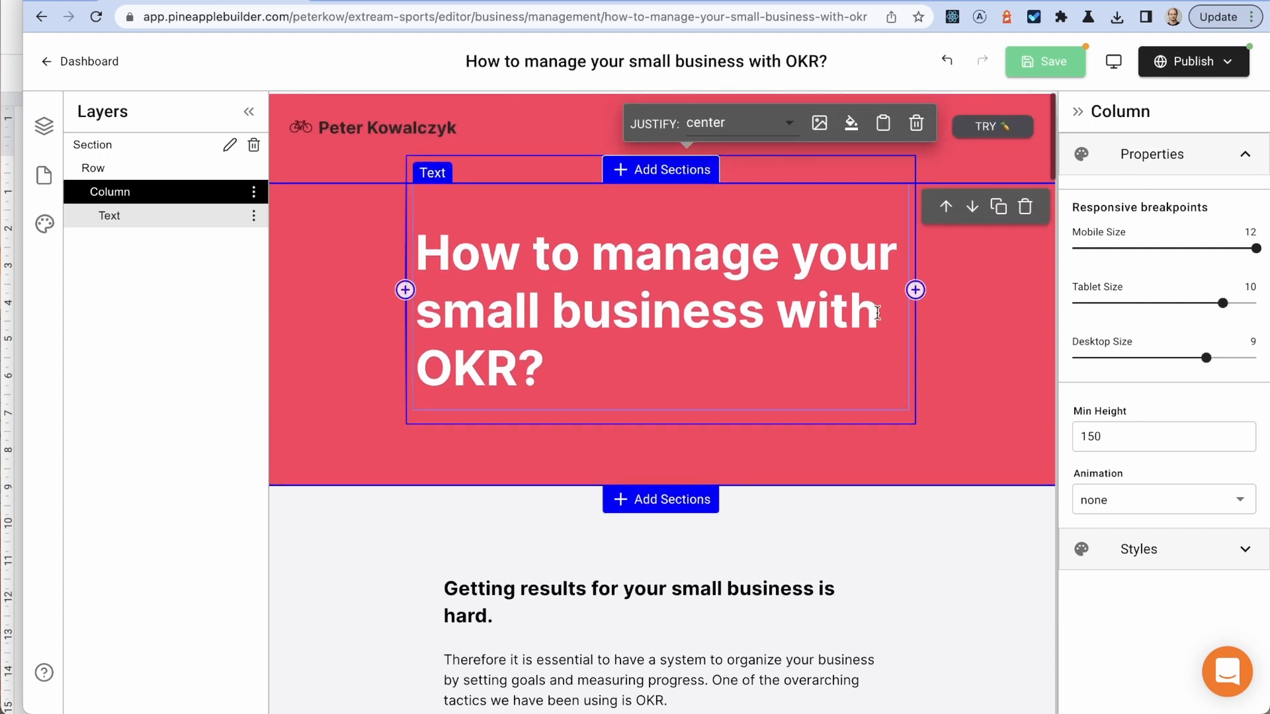
Step: Set the animation to none for the section with the Objective, Key Result and Initiatives cards
{"action": "scroll", "coordinate": [866, 396], "scroll_direction": "down", "scroll_amount": 5}
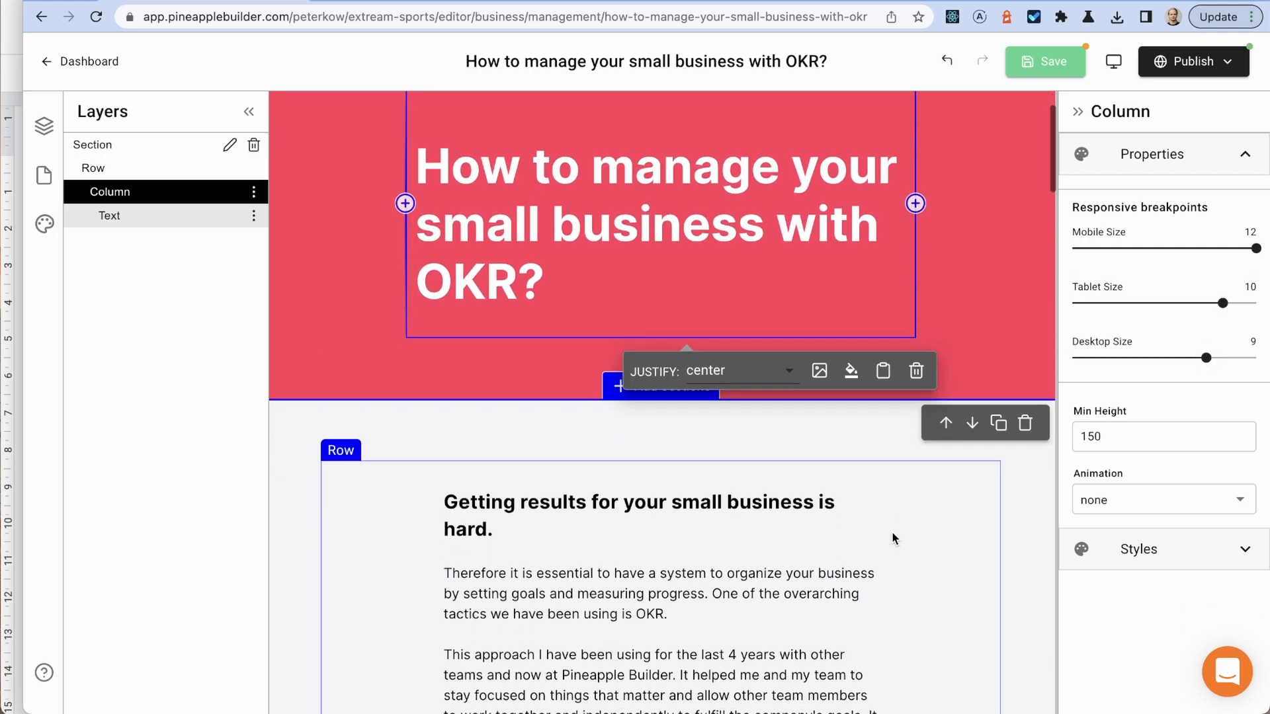
{"action": "scroll", "coordinate": [703, 368], "scroll_direction": "down", "scroll_amount": 15}
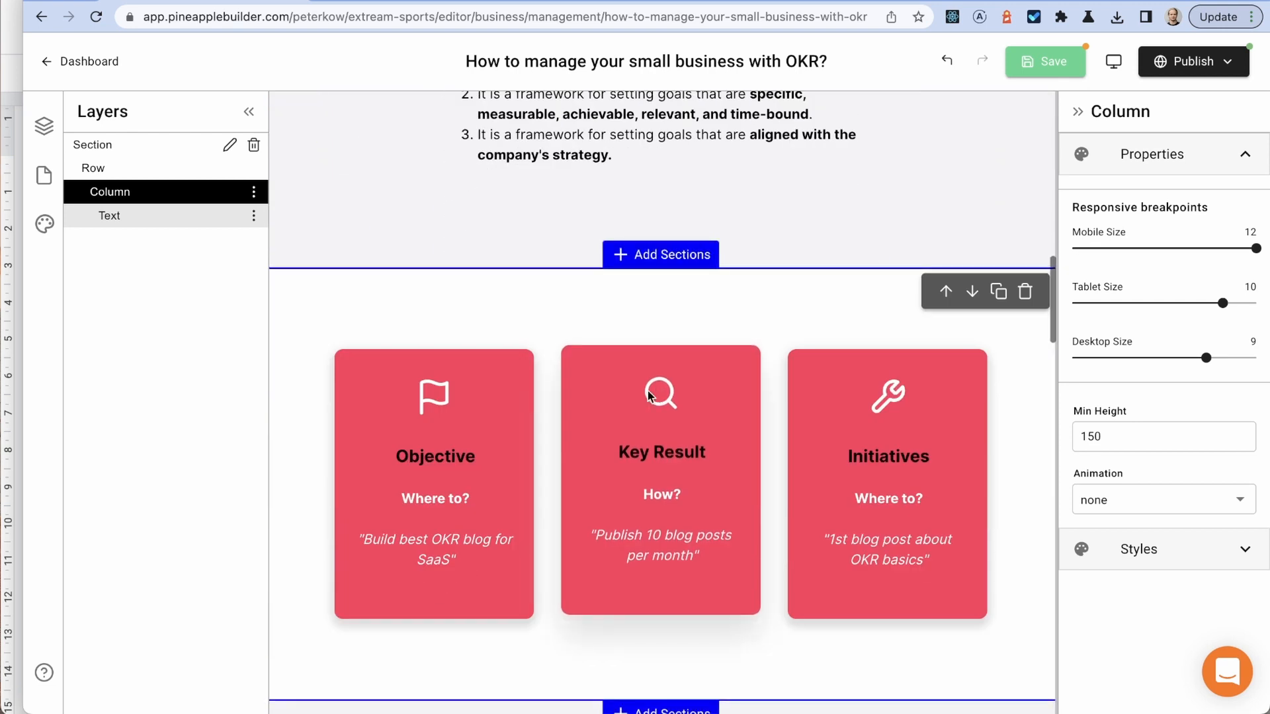
{"action": "left_click", "coordinate": [342, 324]}
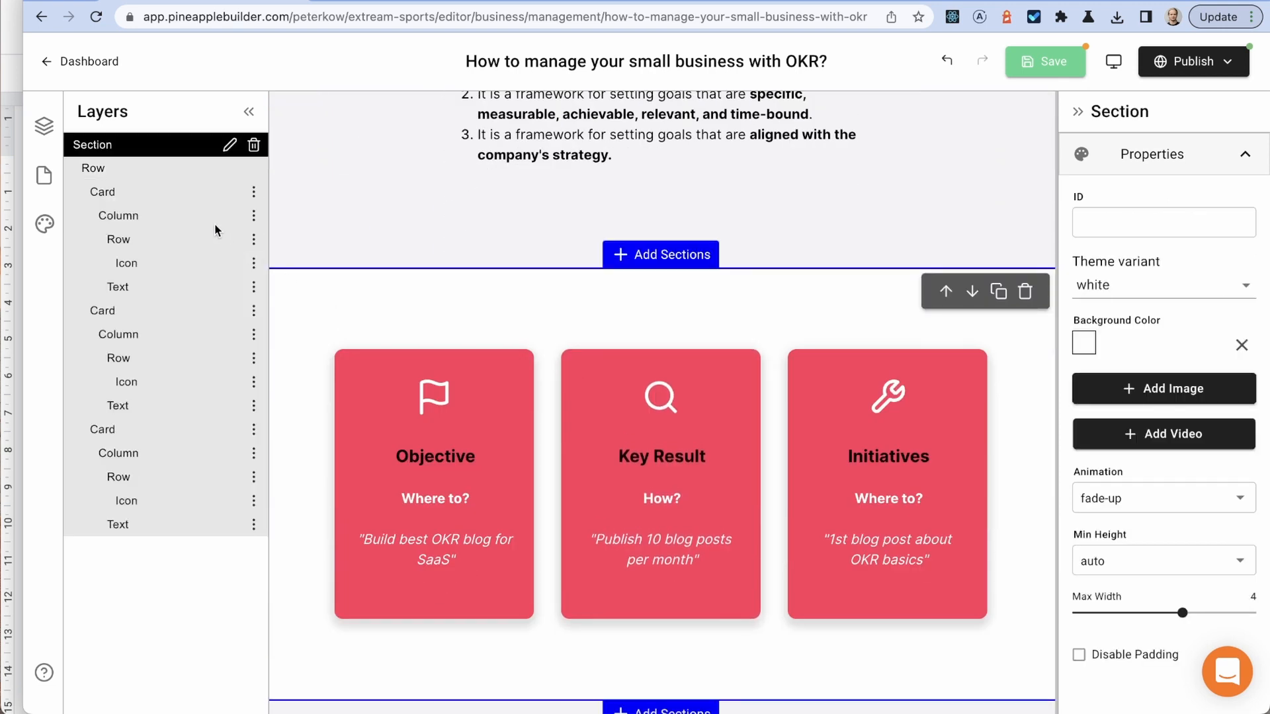
{"action": "left_click", "coordinate": [1154, 562]}
{"action": "left_click", "coordinate": [1151, 507]}
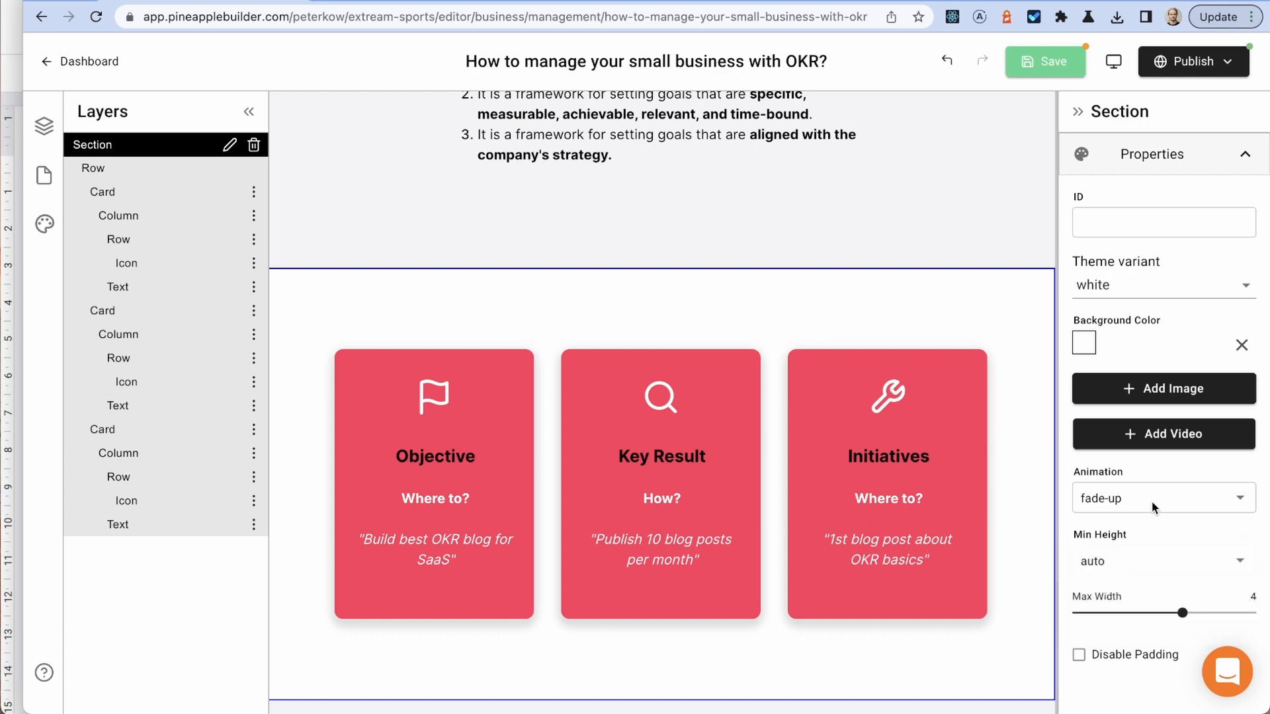
{"action": "left_click", "coordinate": [1151, 507]}
{"action": "left_click", "coordinate": [1142, 488]}
{"action": "left_click", "coordinate": [1141, 490]}
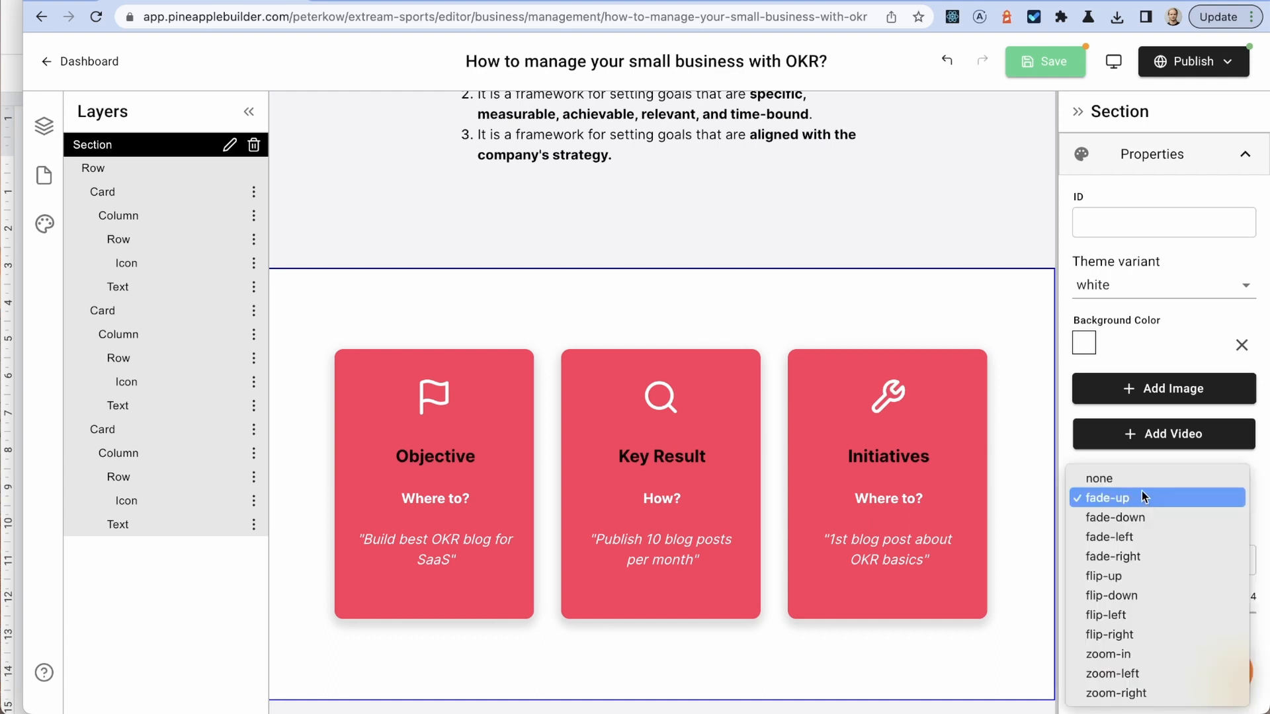
{"action": "left_click", "coordinate": [1141, 479]}
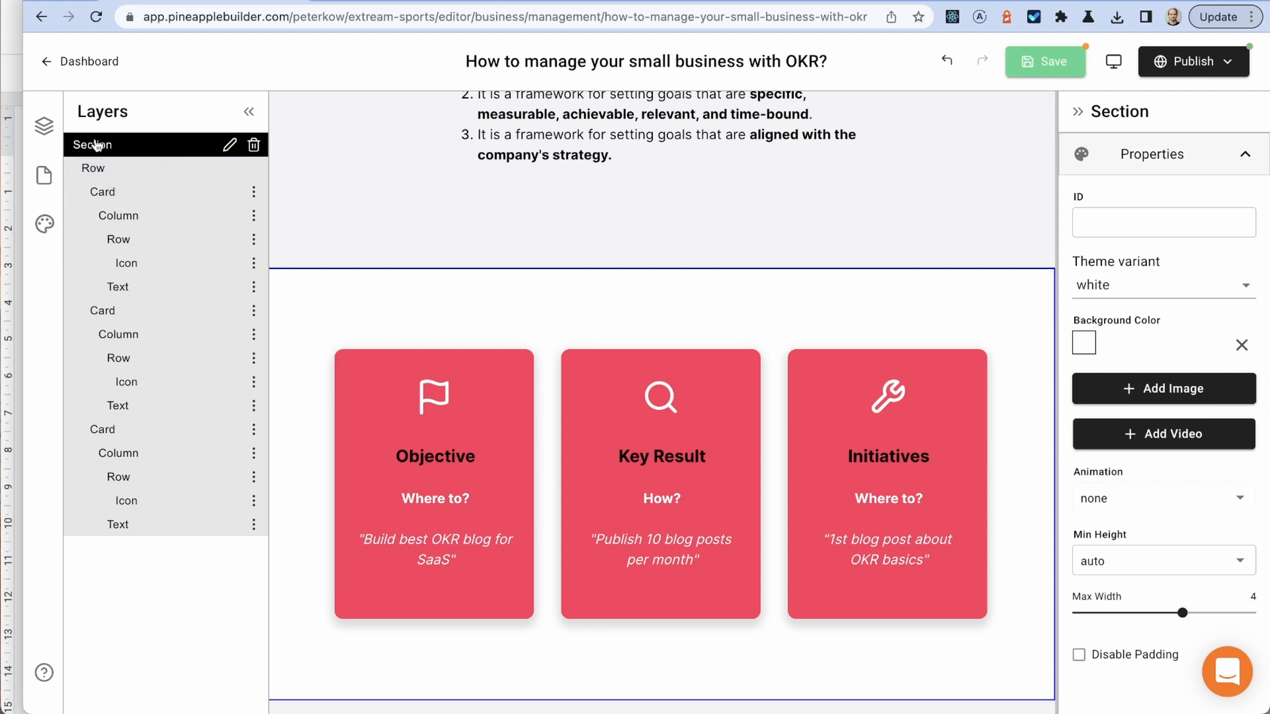
Step: Try a max width of 2 for the three-card section, and settle on 3
{"action": "left_click", "coordinate": [144, 171]}
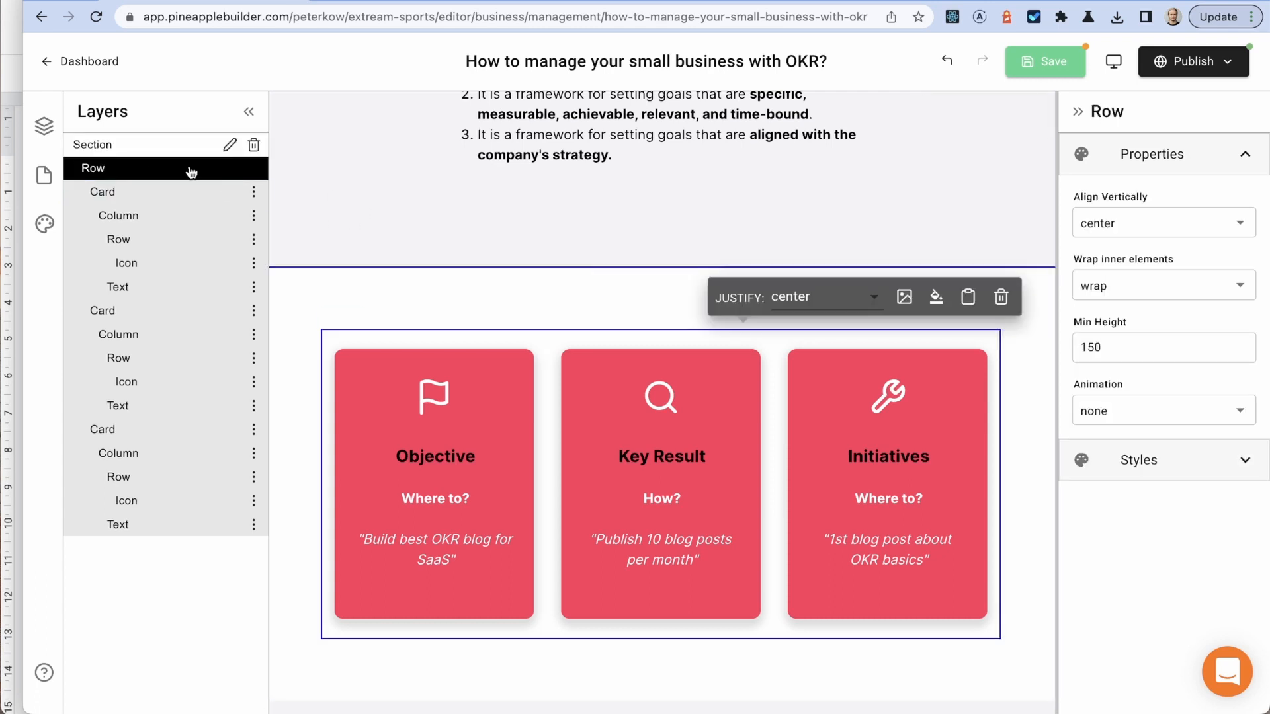
{"action": "left_click", "coordinate": [147, 145]}
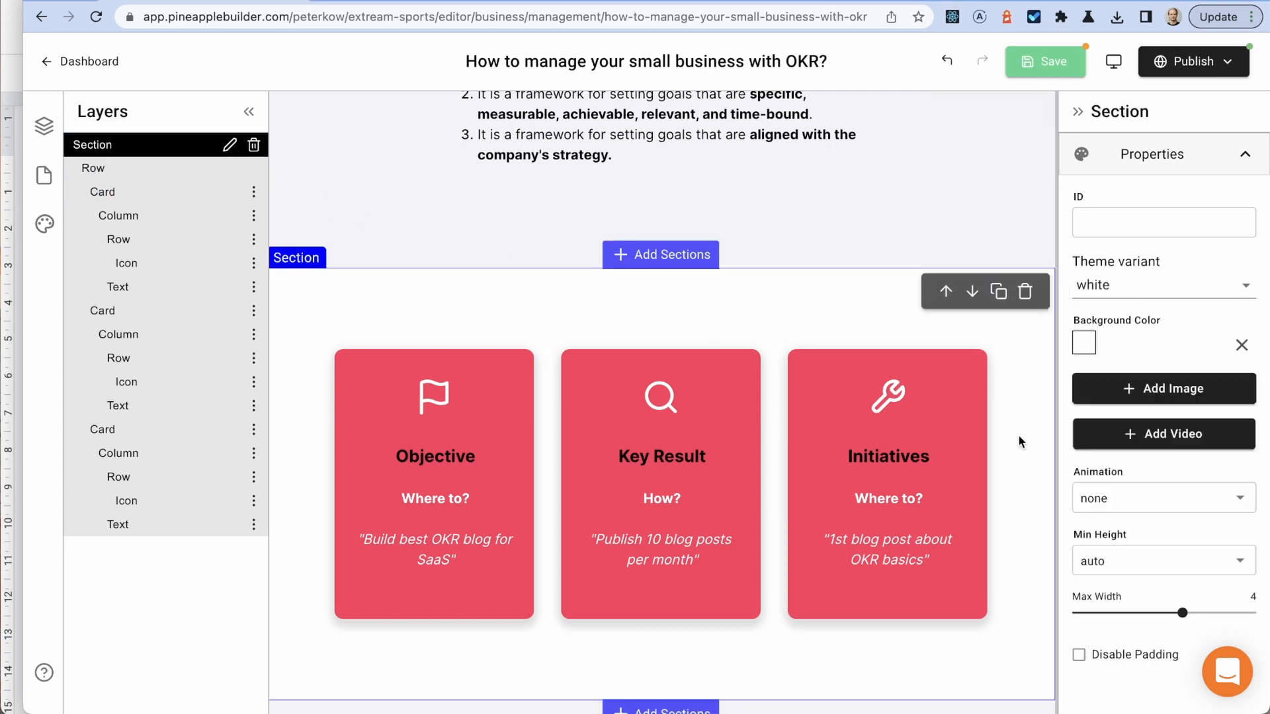
{"action": "left_click", "coordinate": [1161, 614]}
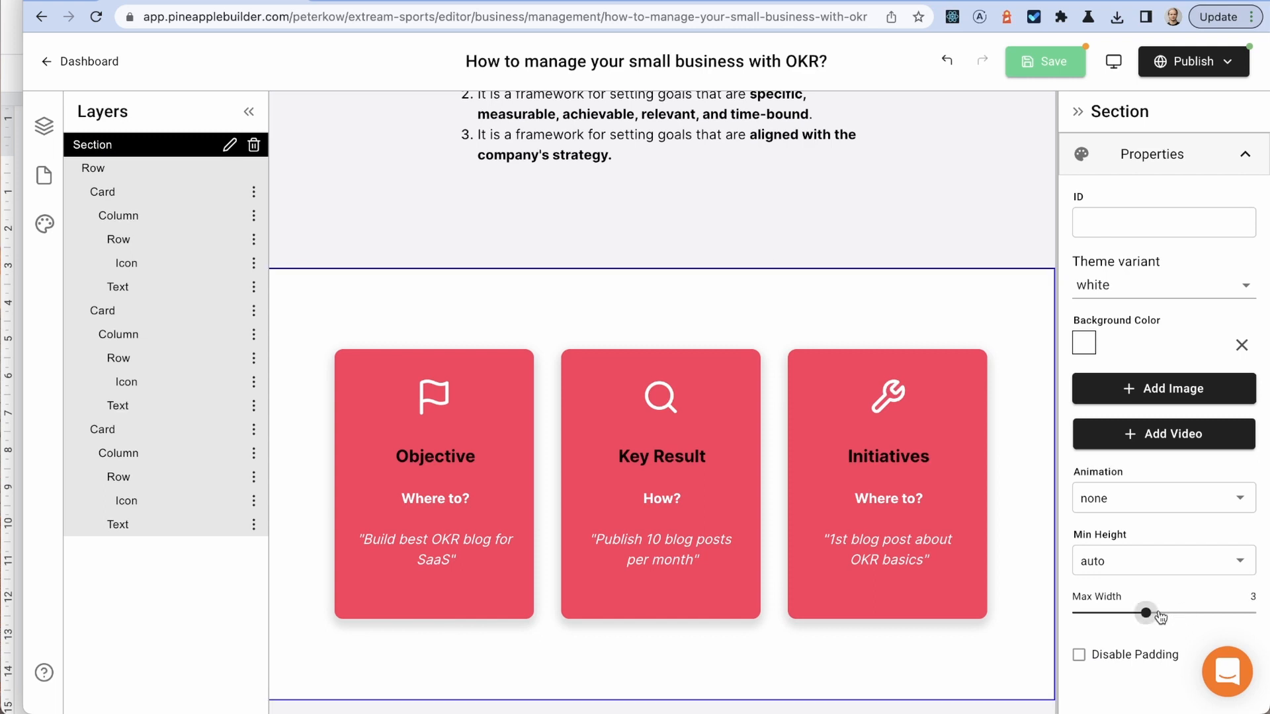
{"action": "scroll", "coordinate": [826, 423], "scroll_direction": "up", "scroll_amount": 1}
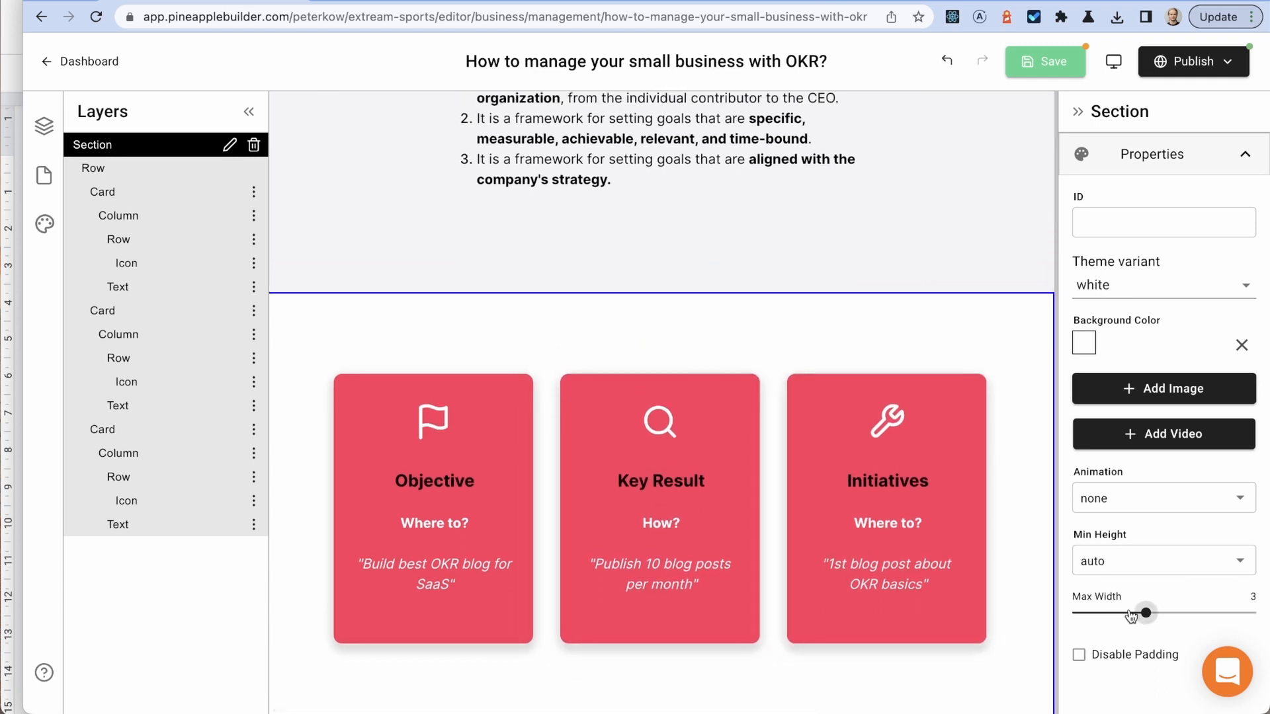
{"action": "left_click", "coordinate": [1116, 615]}
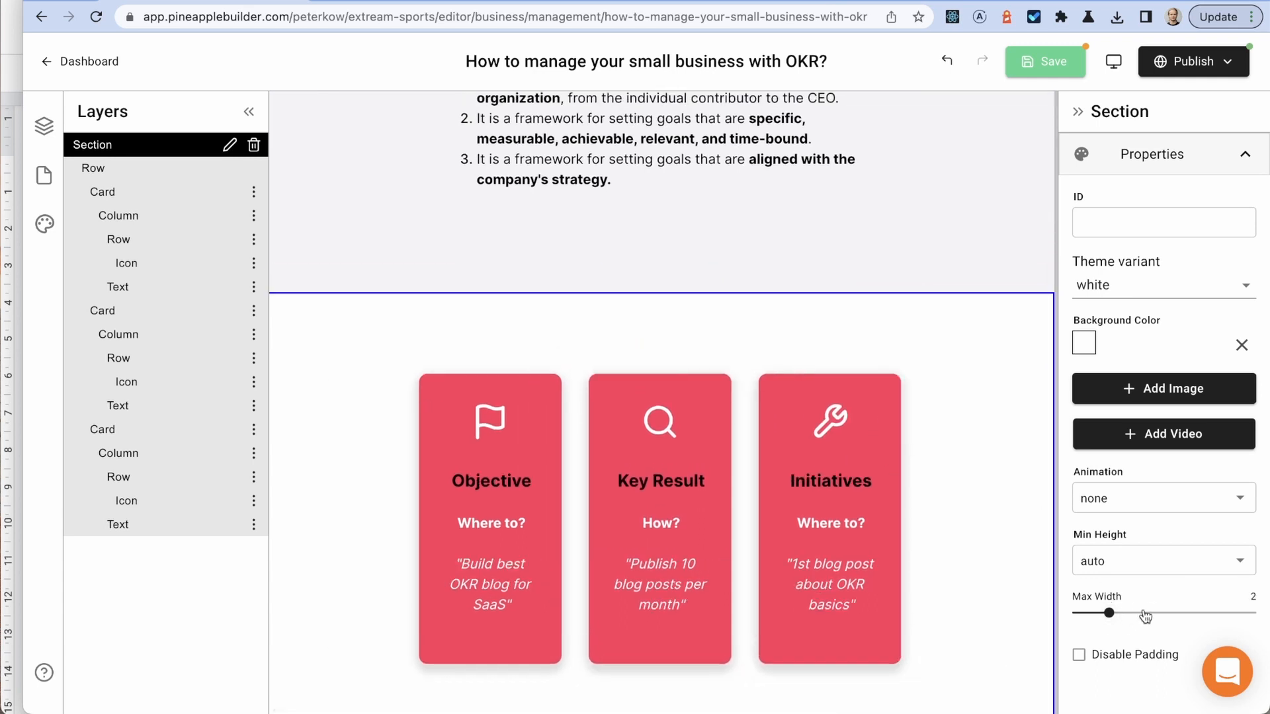
{"action": "left_click", "coordinate": [1146, 614]}
{"action": "scroll", "coordinate": [807, 410], "scroll_direction": "down", "scroll_amount": 3}
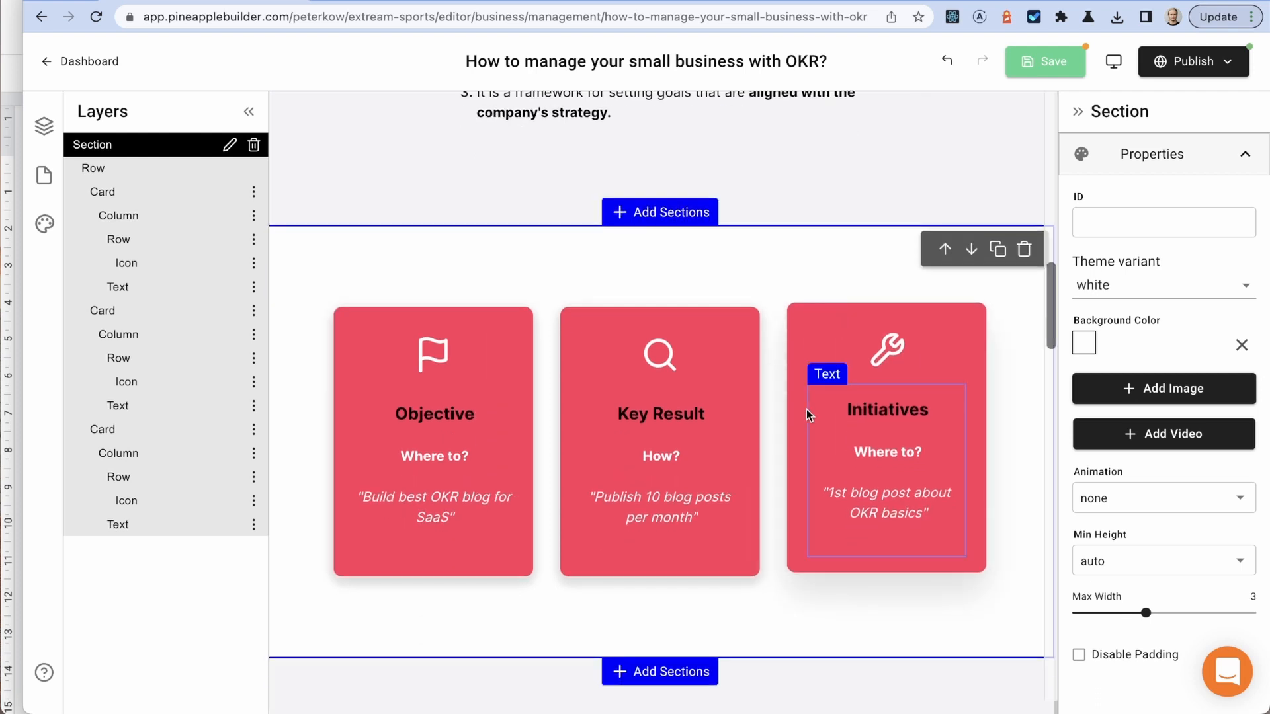
Step: Narrow the card in the Bad OKRs section by setting its tablet size to 10 and desktop size to 9
{"action": "scroll", "coordinate": [826, 475], "scroll_direction": "down", "scroll_amount": 5}
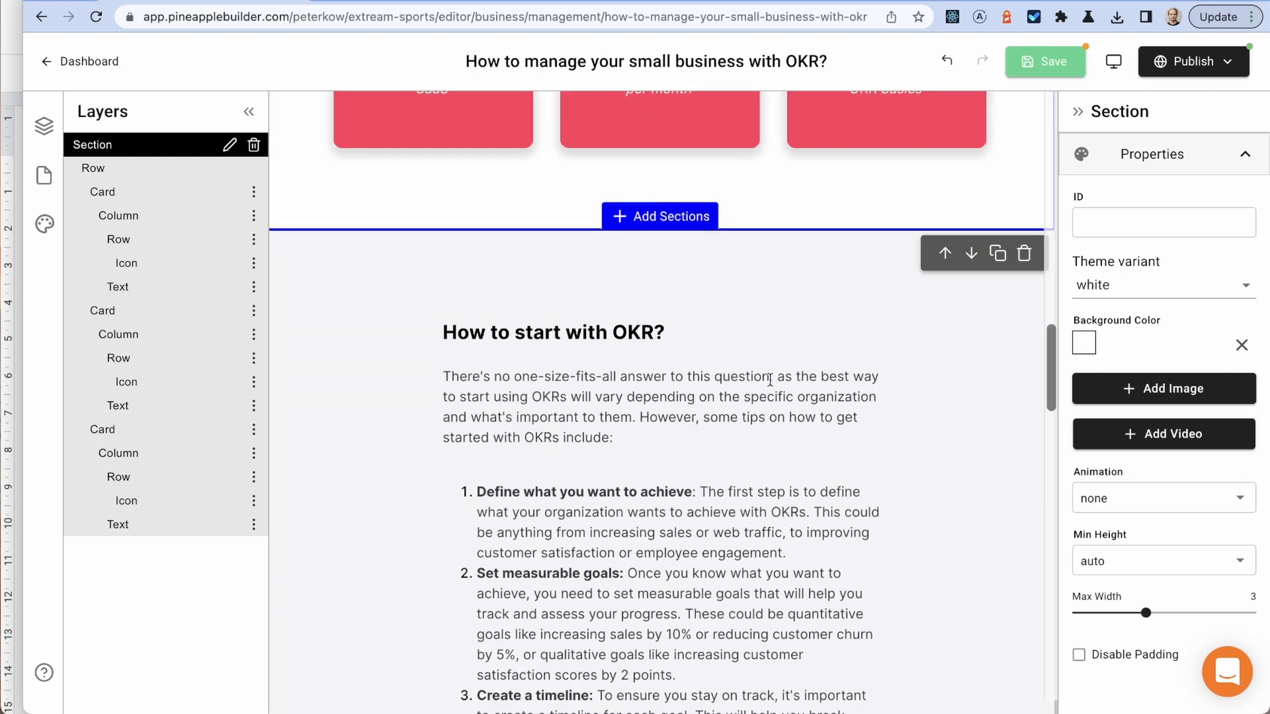
{"action": "scroll", "coordinate": [767, 383], "scroll_direction": "down", "scroll_amount": 15}
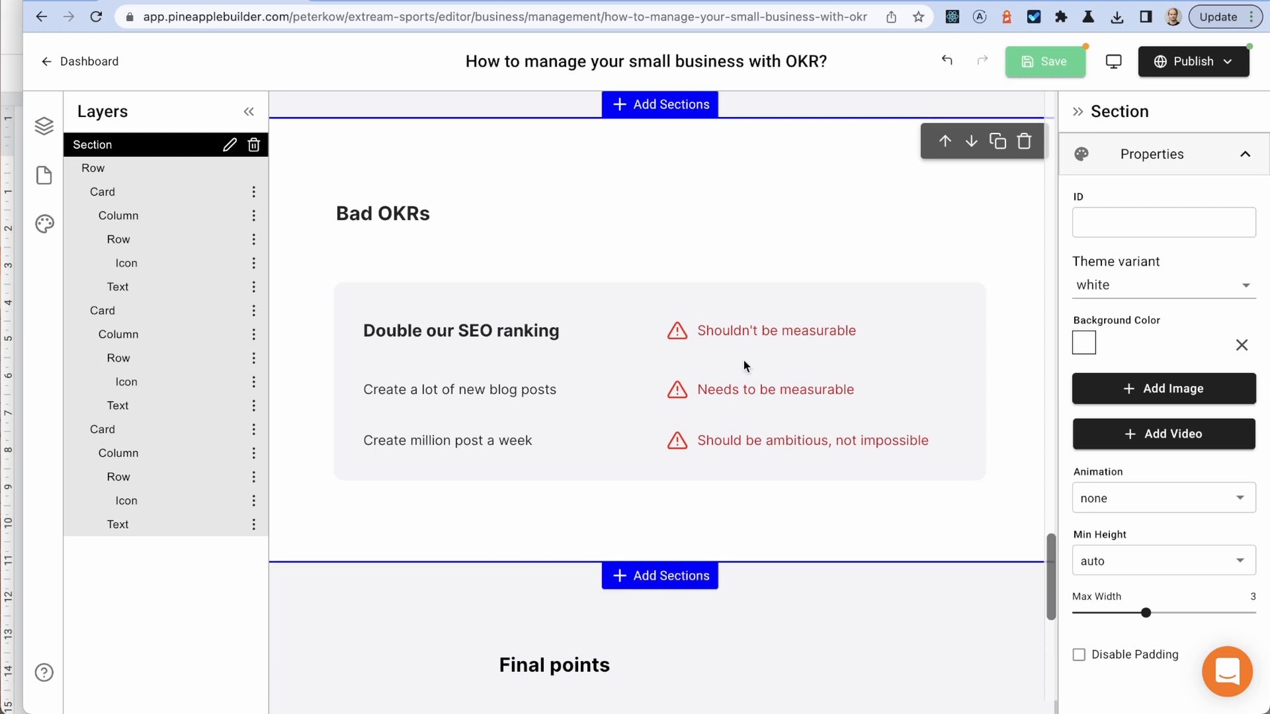
{"action": "left_click", "coordinate": [433, 180]}
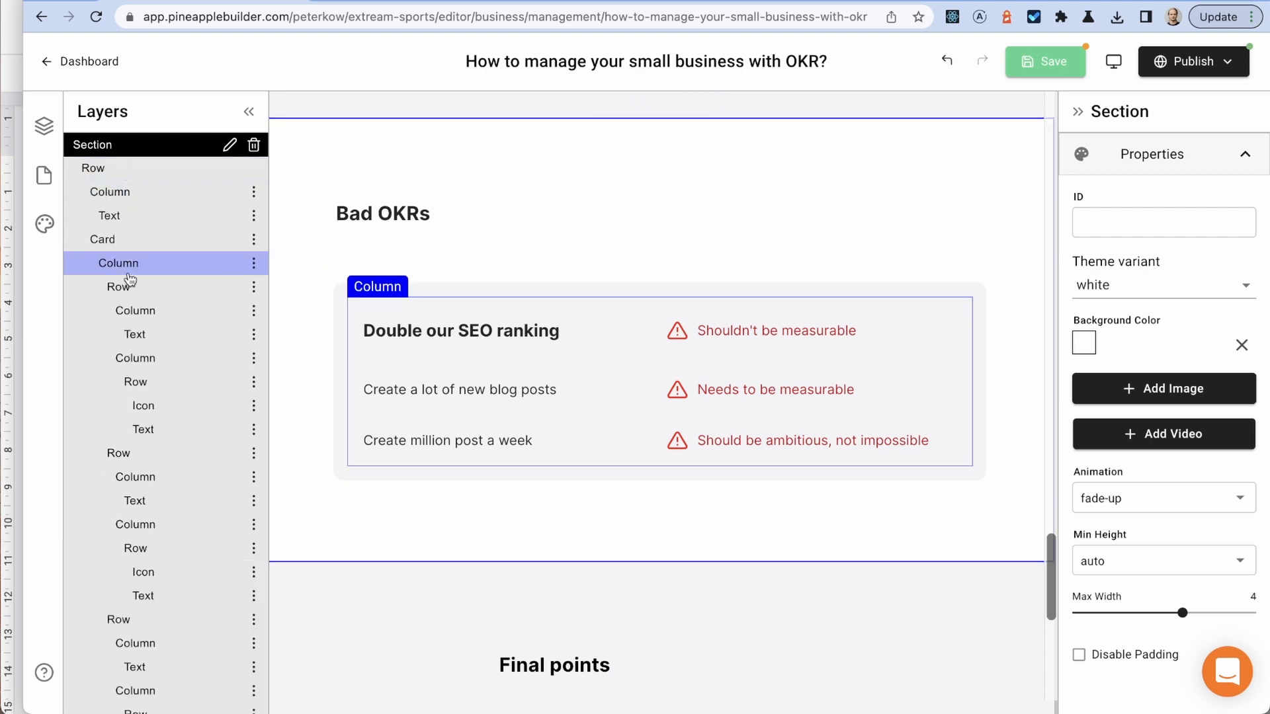
{"action": "left_click", "coordinate": [130, 251]}
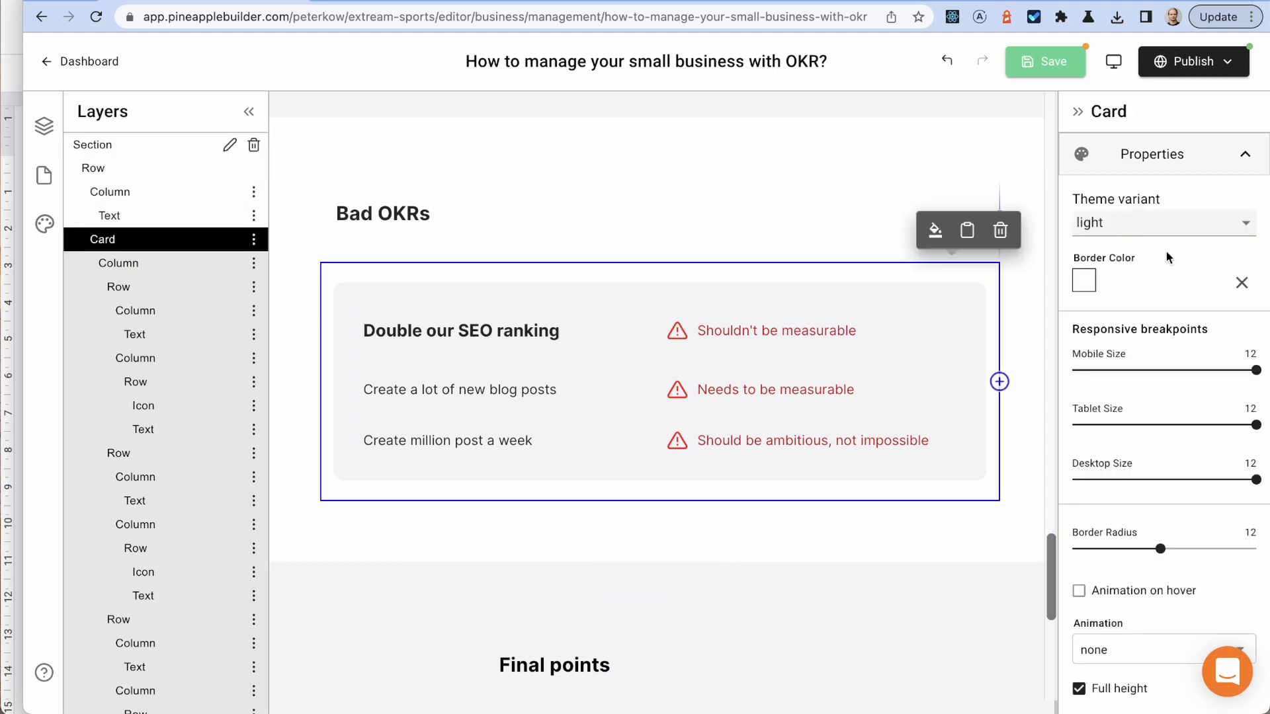
{"action": "left_click", "coordinate": [1215, 481]}
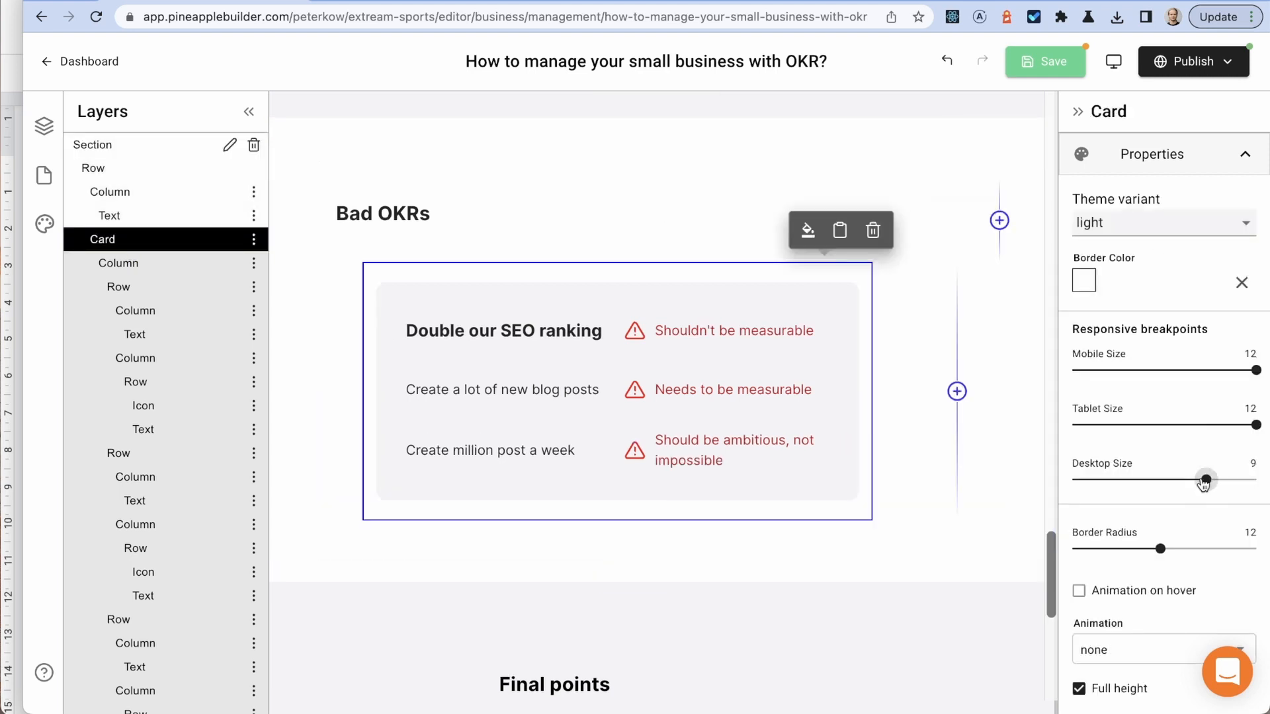
{"action": "left_click", "coordinate": [1195, 482]}
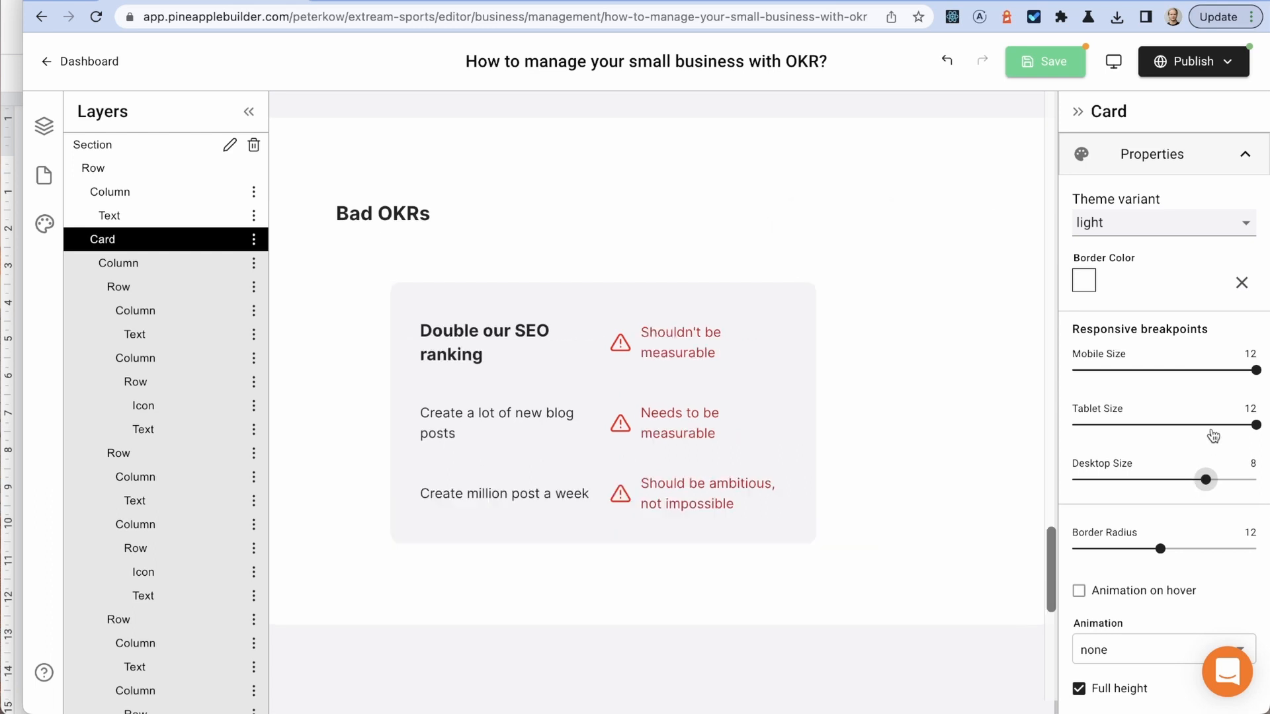
{"action": "left_click", "coordinate": [1232, 425]}
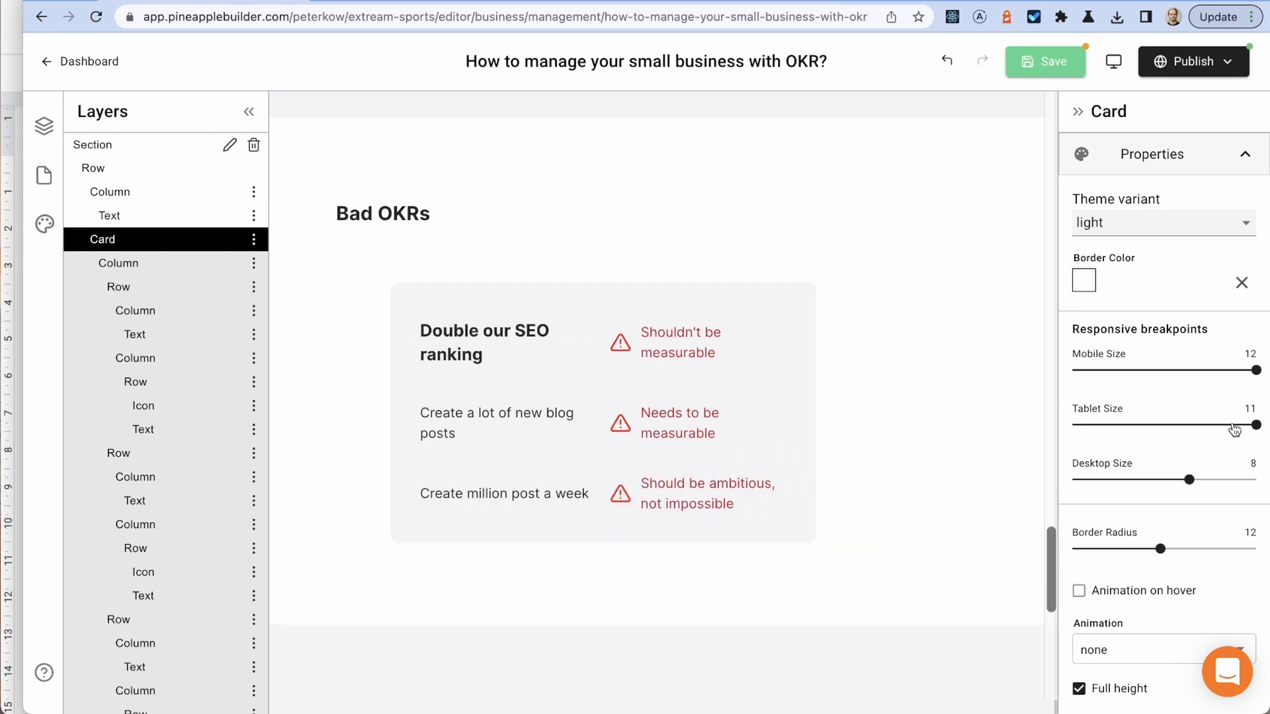
{"action": "left_click_drag", "start_coordinate": [1228, 431], "coordinate": [1223, 426]}
{"action": "left_click", "coordinate": [1202, 485]}
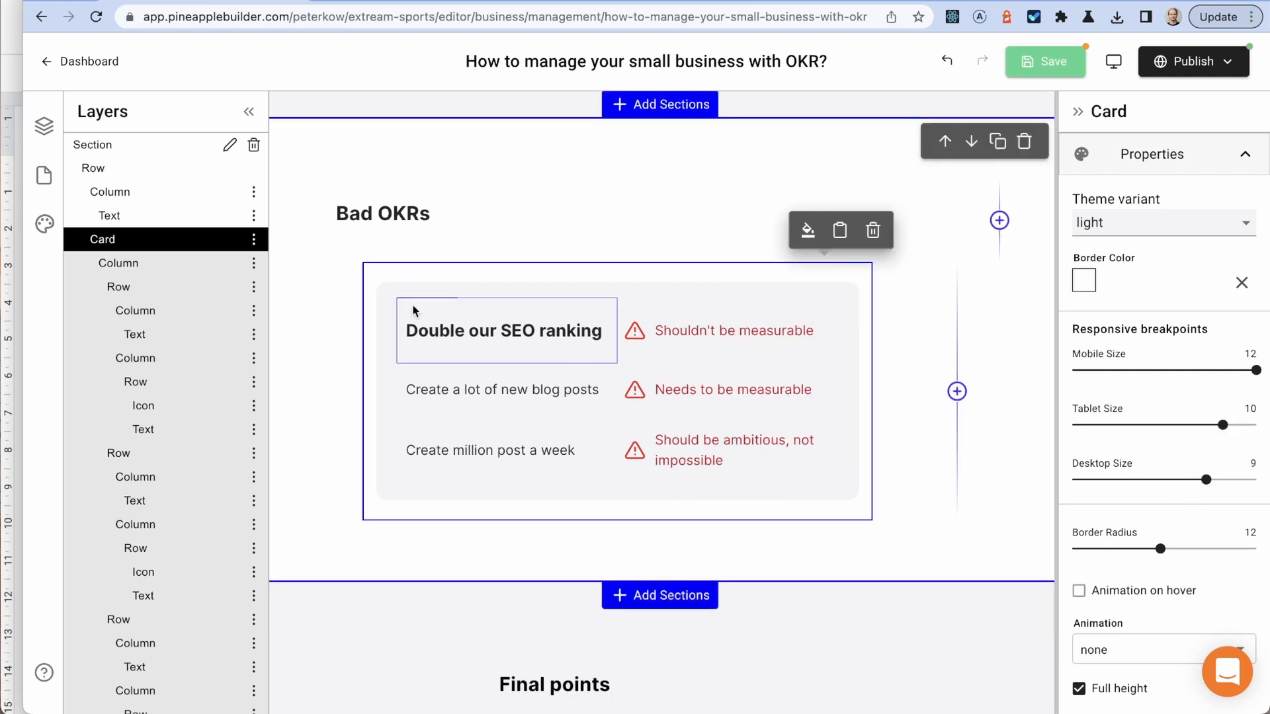
Step: Set the "Bad OKRs" heading column's desktop size and tablet size to 11
{"action": "left_click", "coordinate": [125, 173]}
{"action": "left_click", "coordinate": [139, 193]}
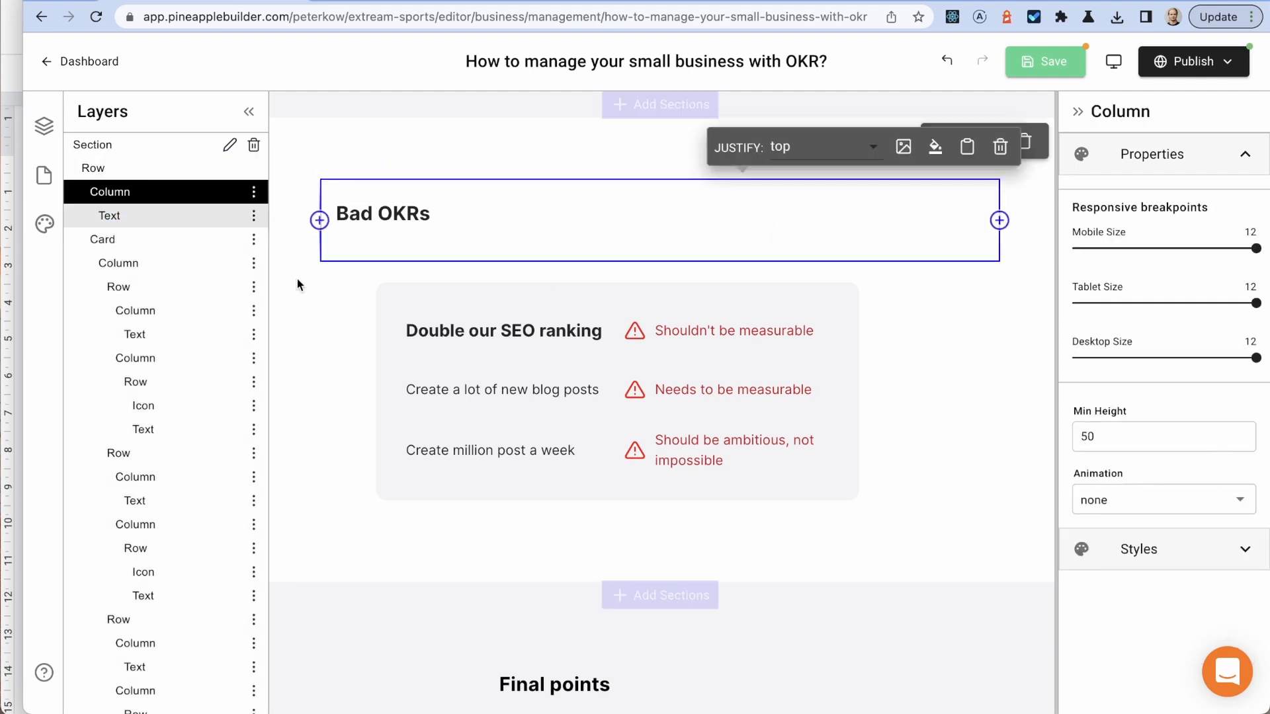
{"action": "left_click", "coordinate": [1205, 360]}
{"action": "left_click", "coordinate": [1192, 360]}
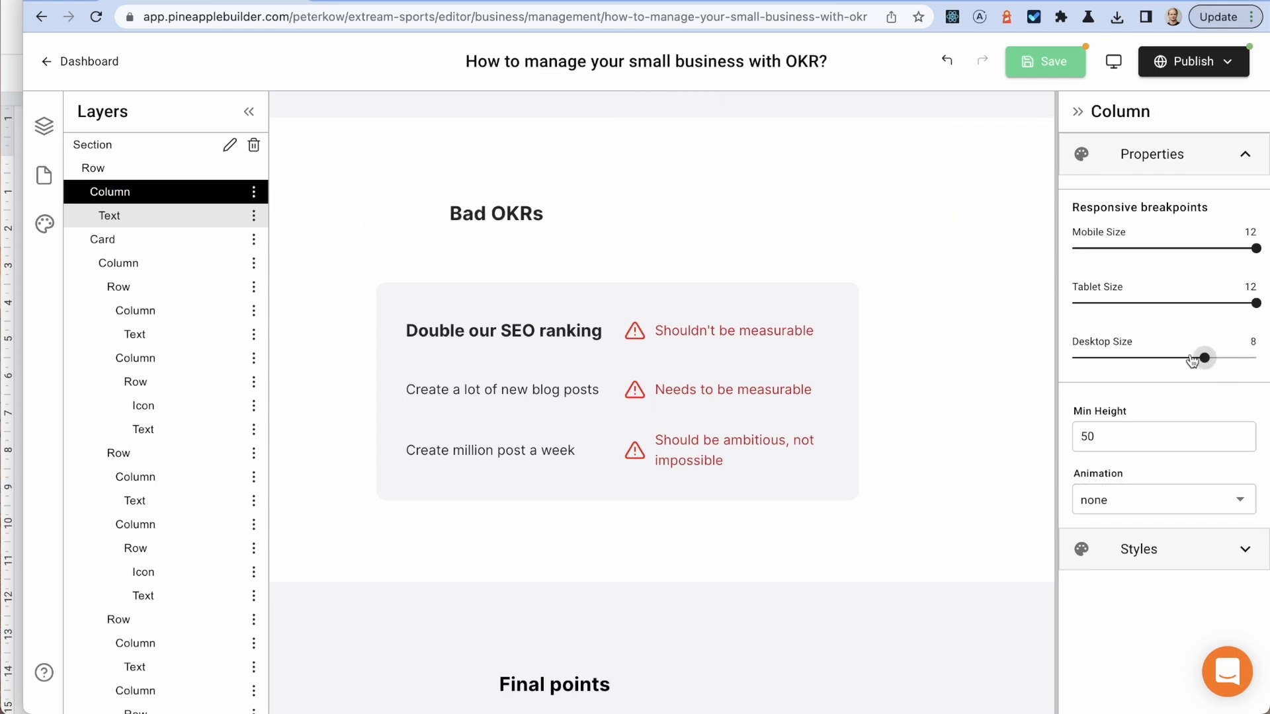
{"action": "left_click", "coordinate": [1199, 360]}
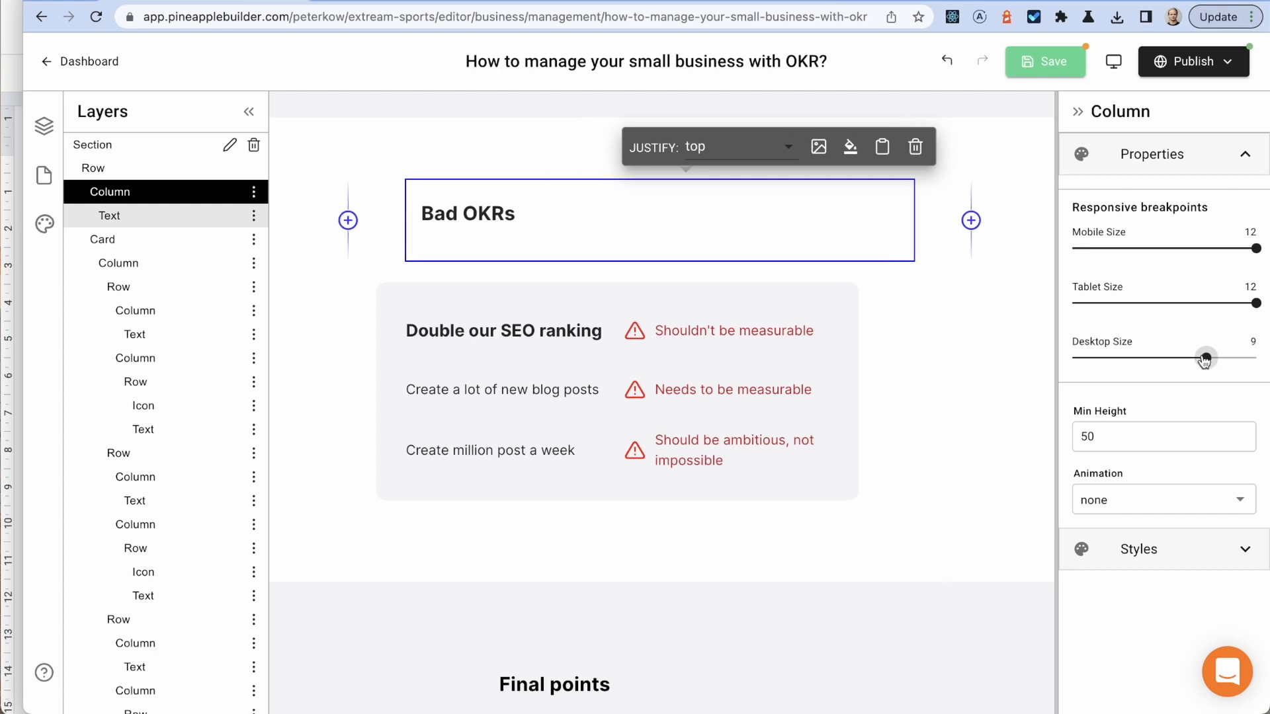
{"action": "left_click", "coordinate": [1222, 359]}
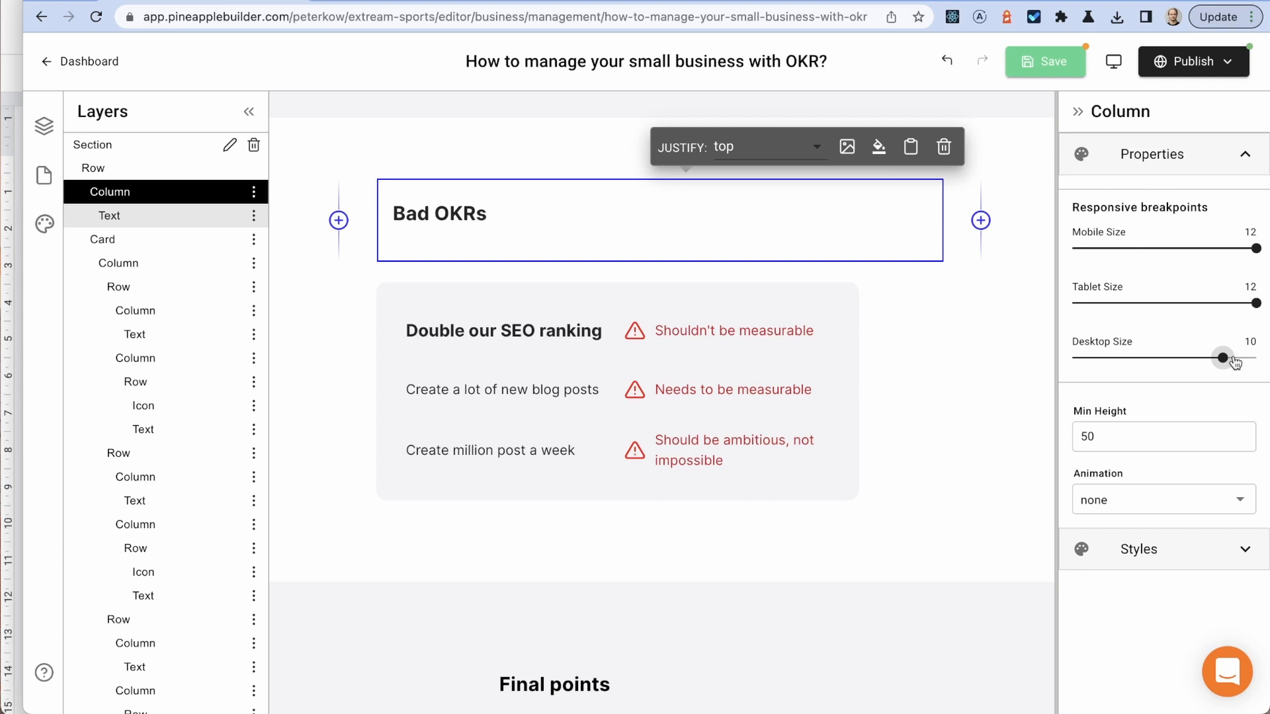
{"action": "left_click", "coordinate": [1239, 360]}
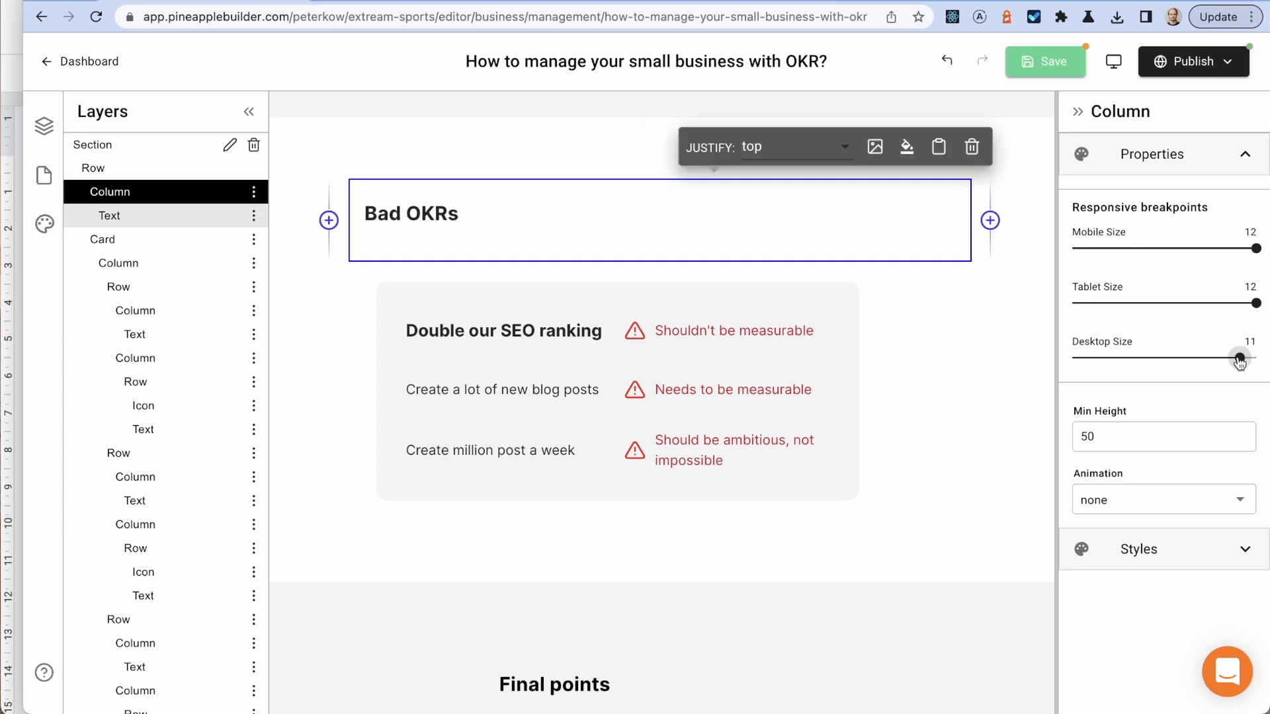
{"action": "left_click", "coordinate": [1237, 308]}
Step: Replace the raw Amazon address under "More to read:" with the bullet "Book: Measure What Matters"
{"action": "scroll", "coordinate": [699, 534], "scroll_direction": "down", "scroll_amount": 8}
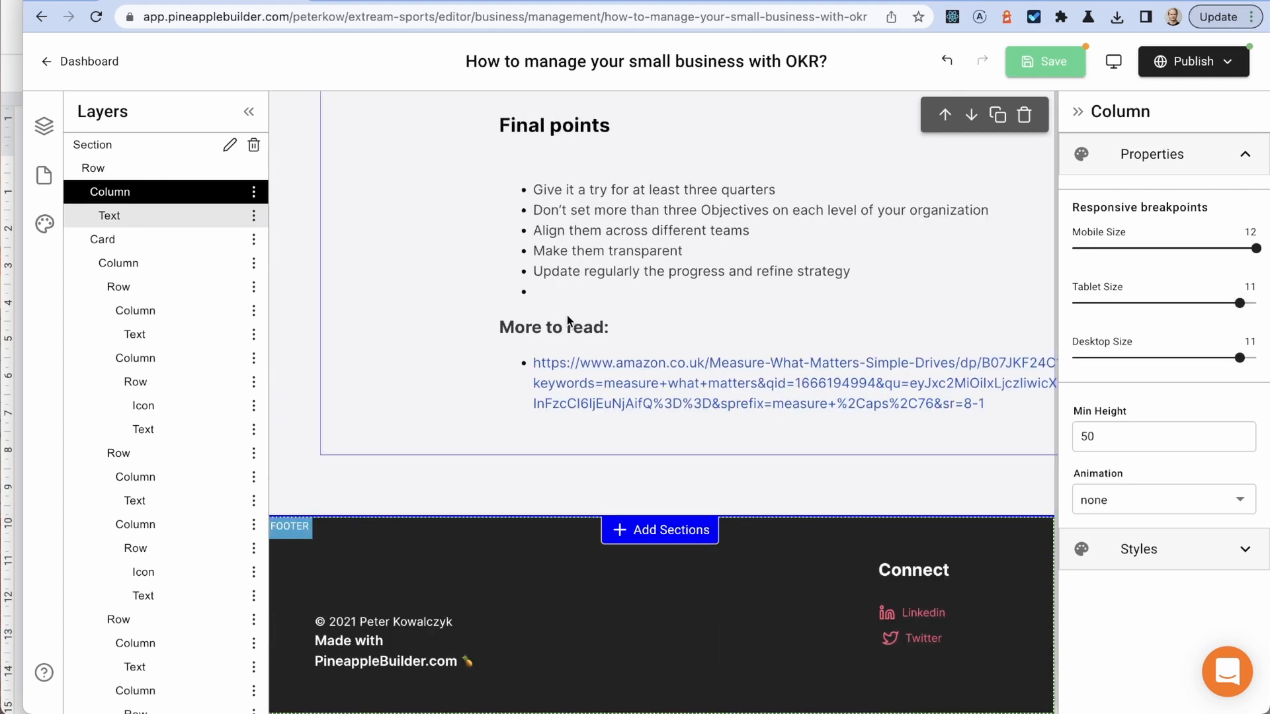
{"action": "left_click", "coordinate": [535, 363]}
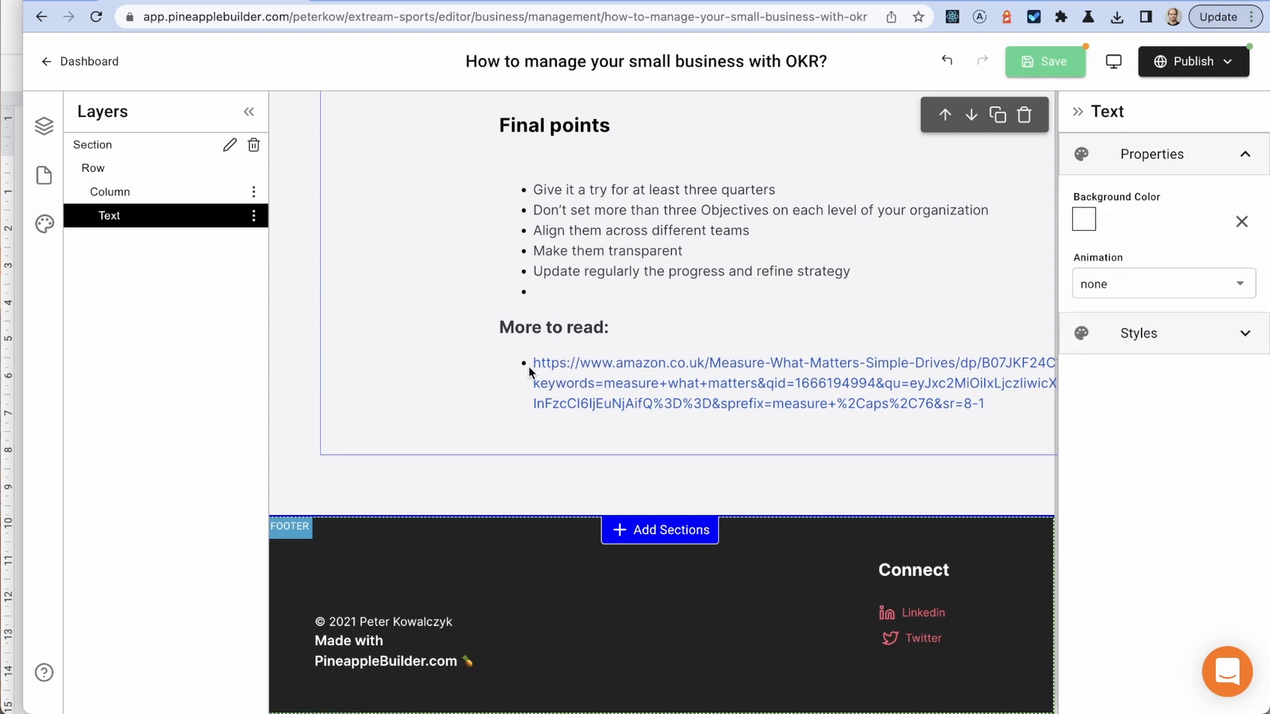
{"action": "left_click_drag", "start_coordinate": [991, 414], "coordinate": [537, 356]}
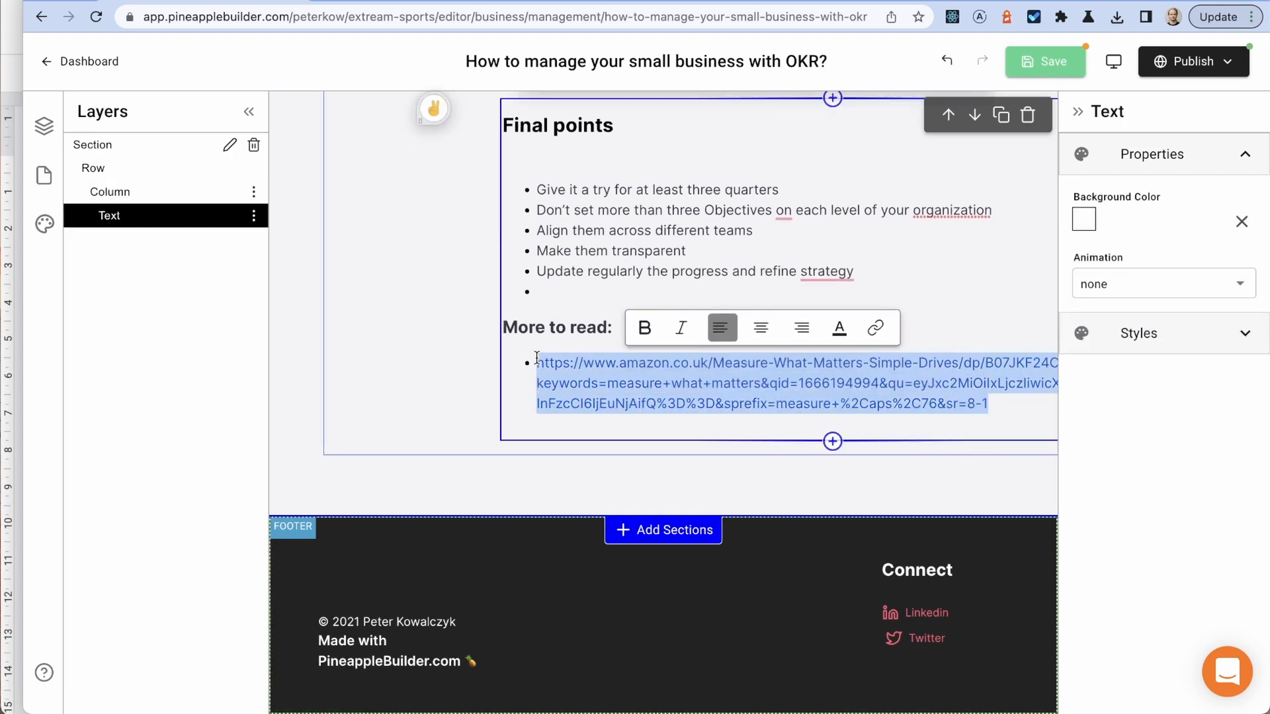
{"action": "key", "text": "BackSpace"}
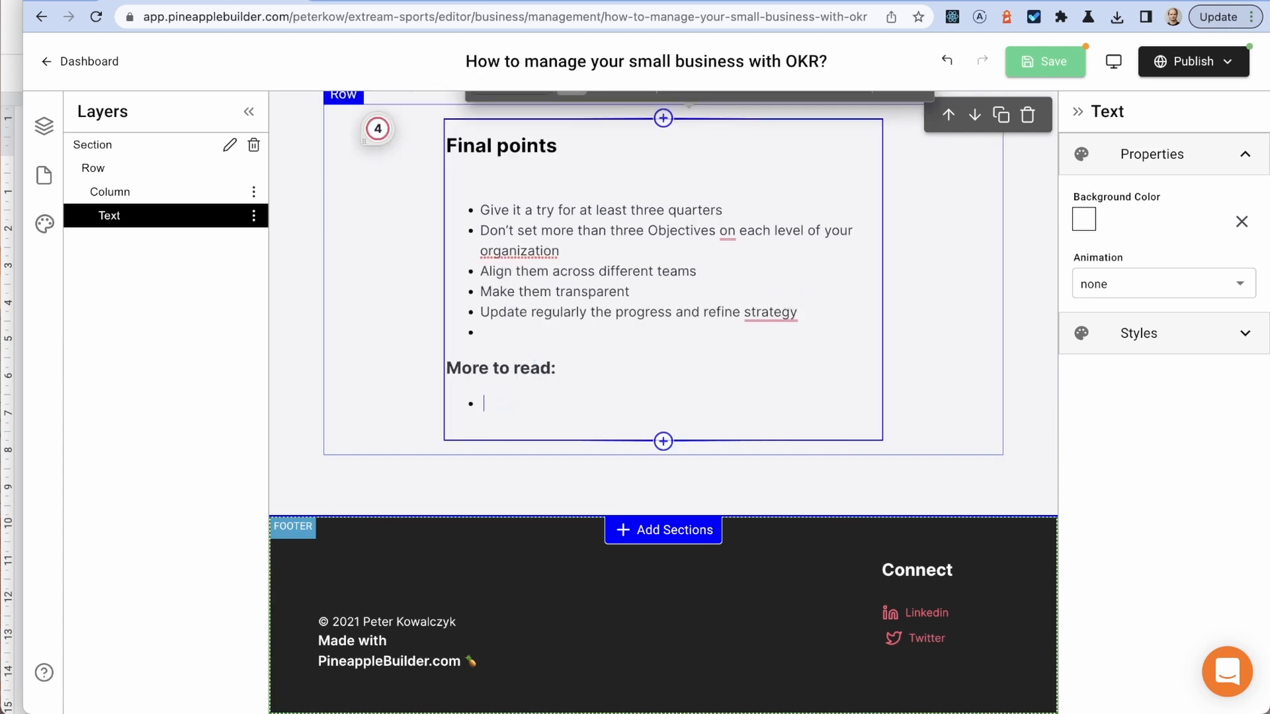
{"action": "key", "text": "BackSpace"}
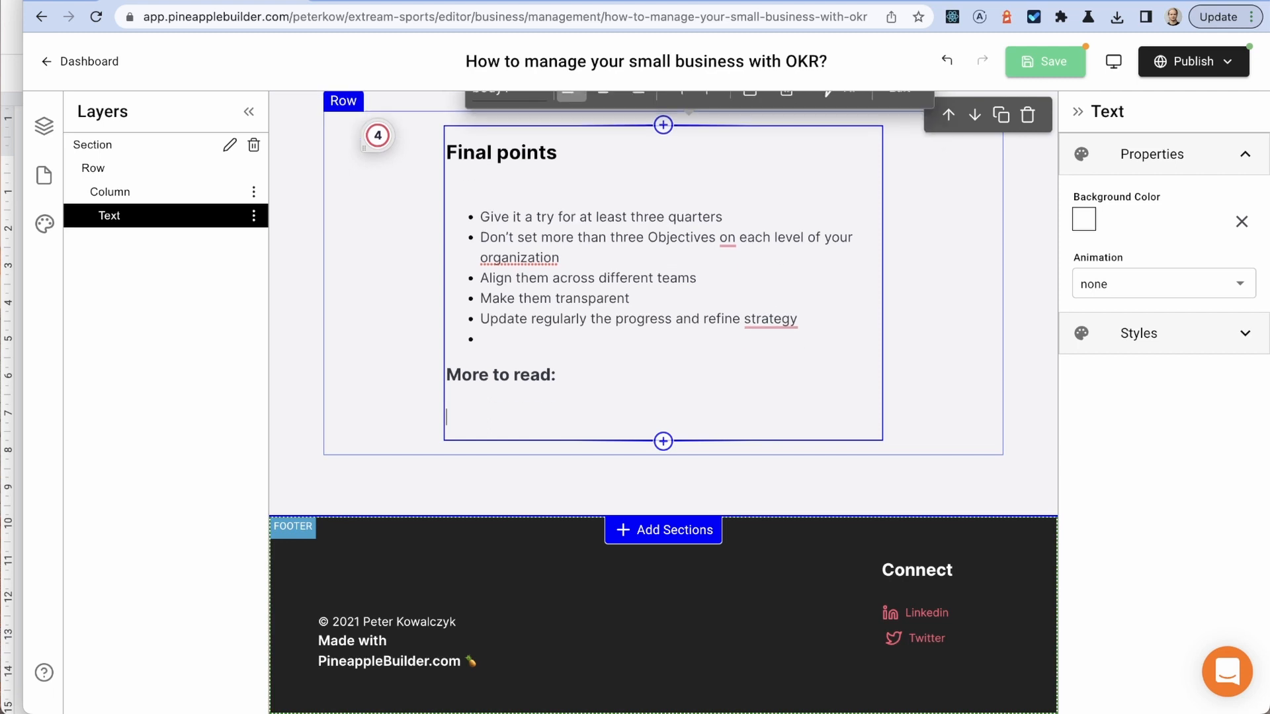
{"action": "type", "text": "->"}
{"action": "key", "text": "BackSpace"}
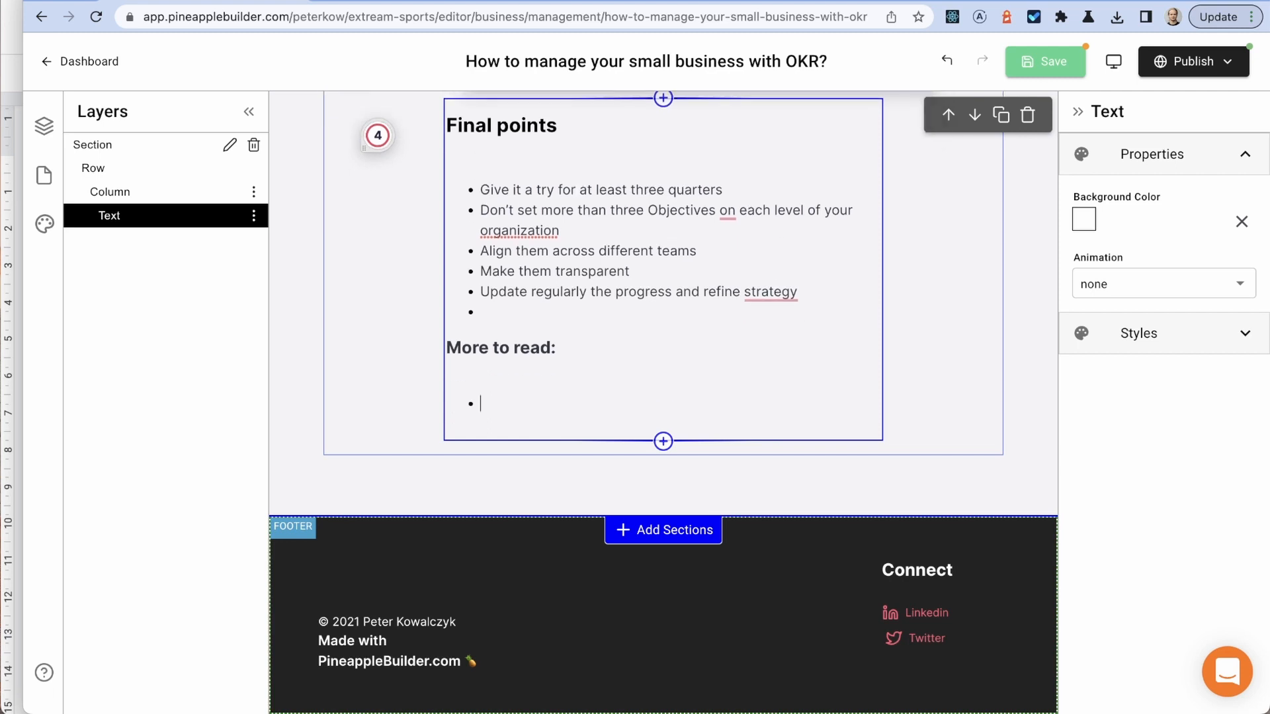
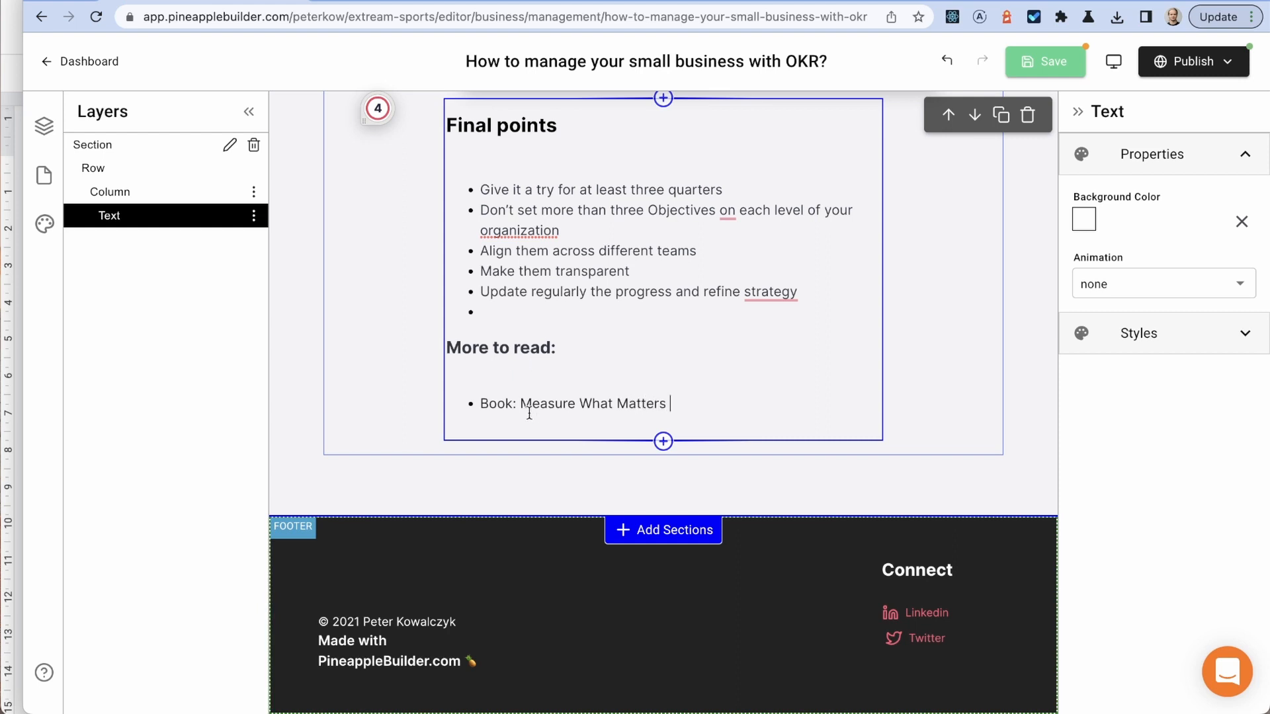
Step: Link the "Measure What Matters" text to the book's external Amazon web address and make it open in a new window
{"action": "left_click", "coordinate": [691, 404], "text": "shift"}
{"action": "left_click", "coordinate": [712, 368]}
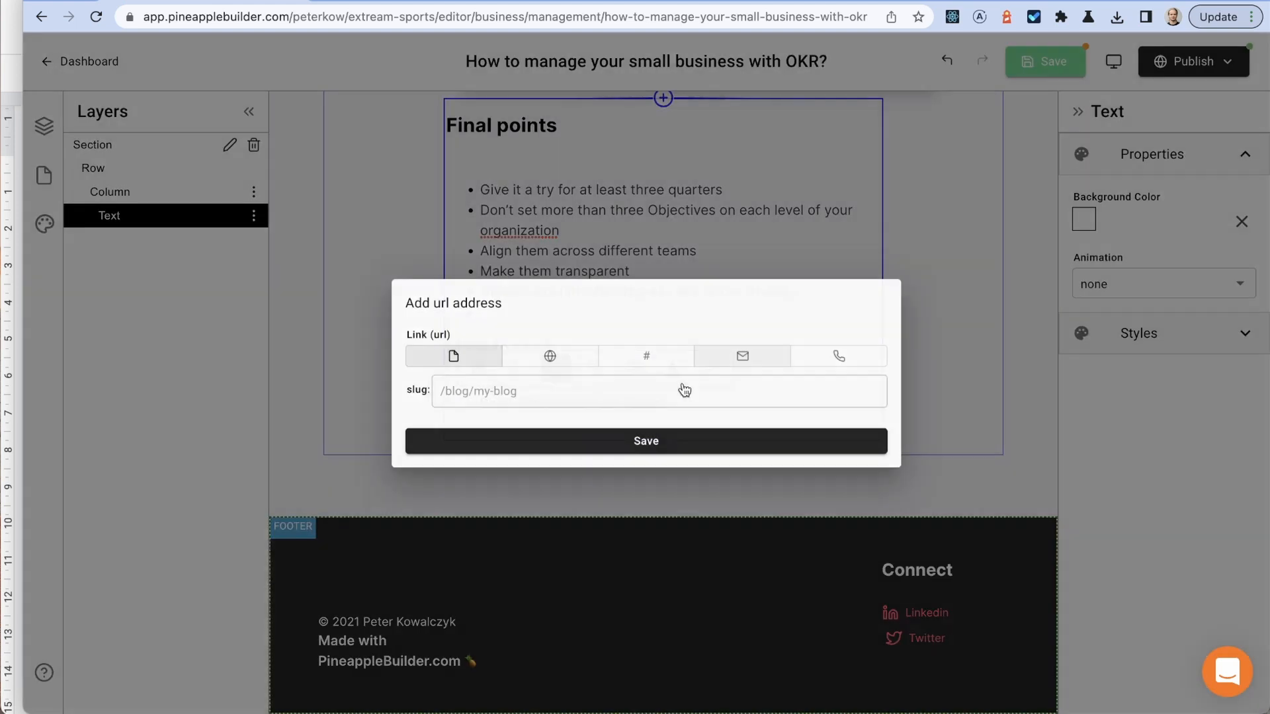
{"action": "left_click", "coordinate": [672, 398]}
{"action": "key", "text": "ctrl+v"}
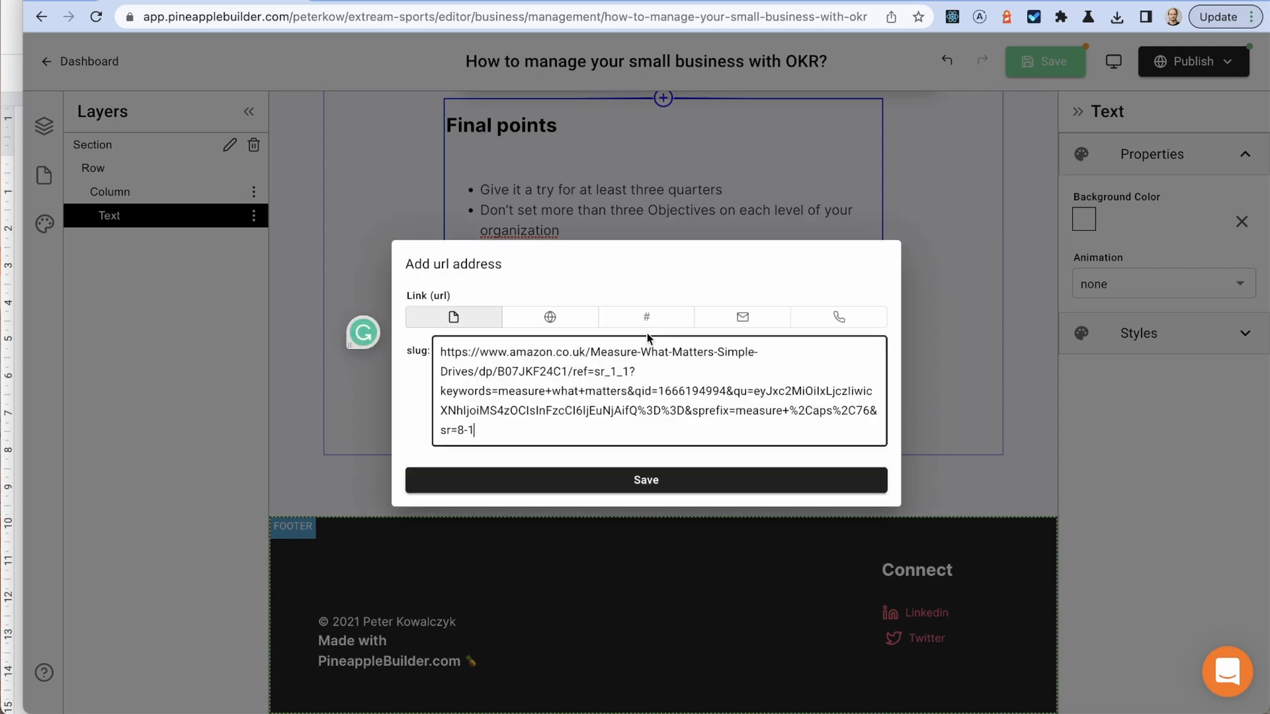
{"action": "left_click", "coordinate": [552, 319]}
{"action": "key", "text": "ctrl+v"}
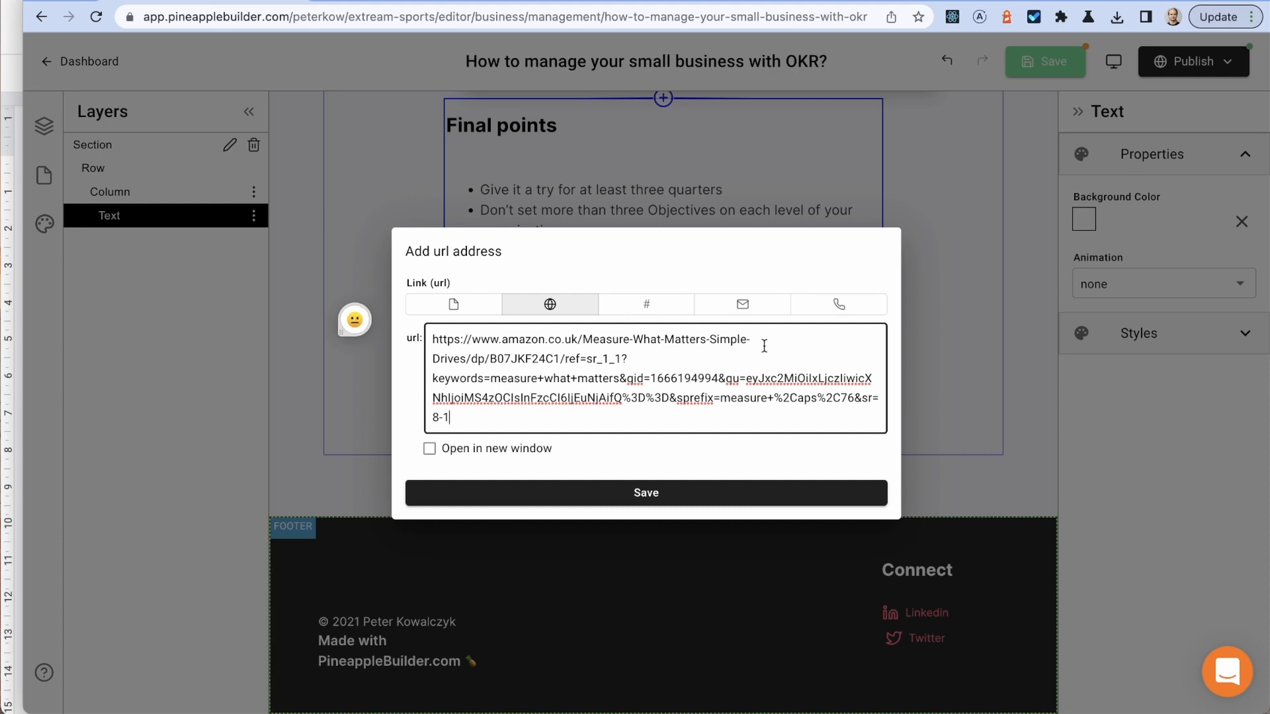
{"action": "left_click", "coordinate": [448, 450]}
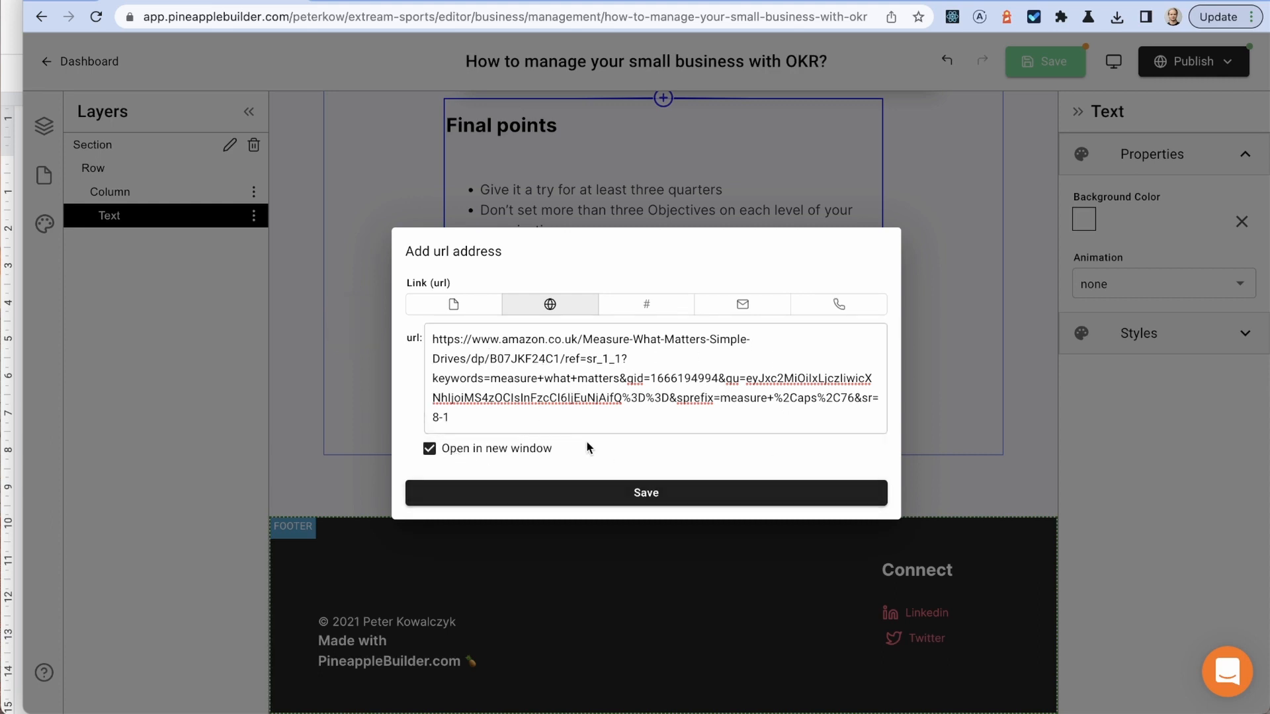
{"action": "left_click", "coordinate": [629, 493]}
{"action": "left_click", "coordinate": [708, 419]}
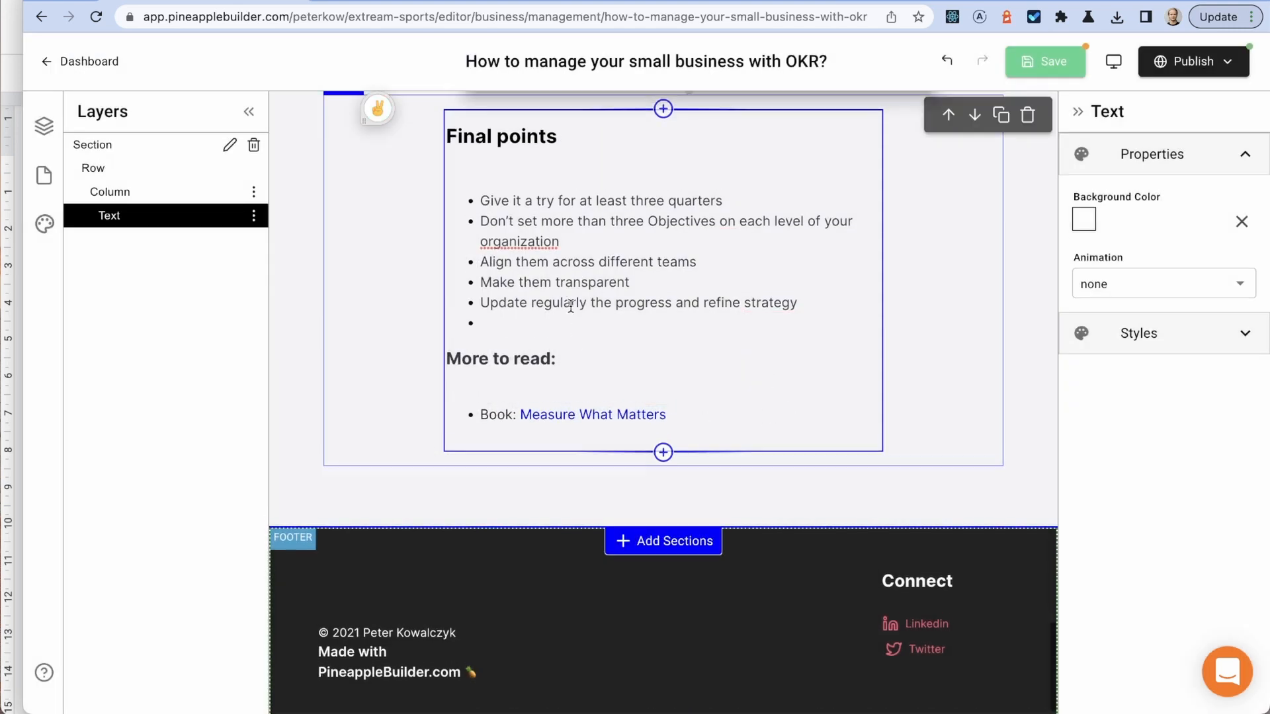
Step: Remove the blank line between the "More to read:" heading and the book bullet
{"action": "left_click", "coordinate": [513, 400]}
{"action": "key", "text": "BackSpace"}
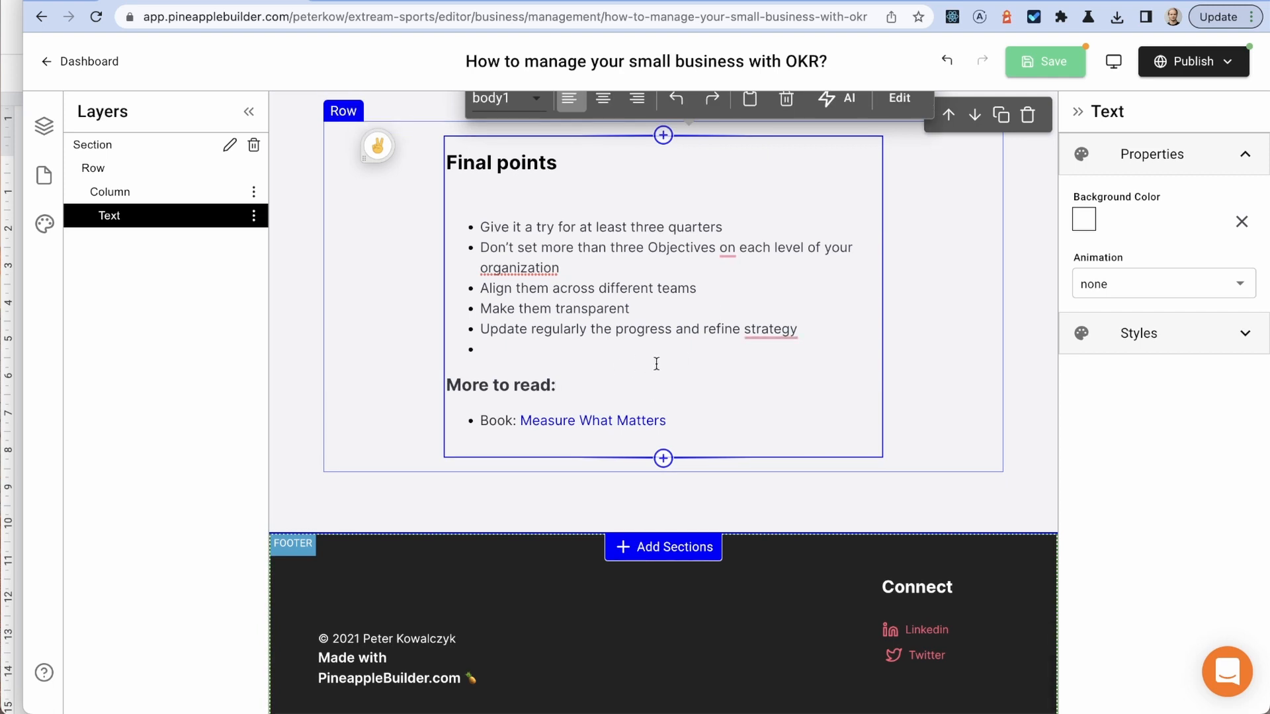
{"action": "scroll", "coordinate": [760, 335], "scroll_direction": "up", "scroll_amount": 3}
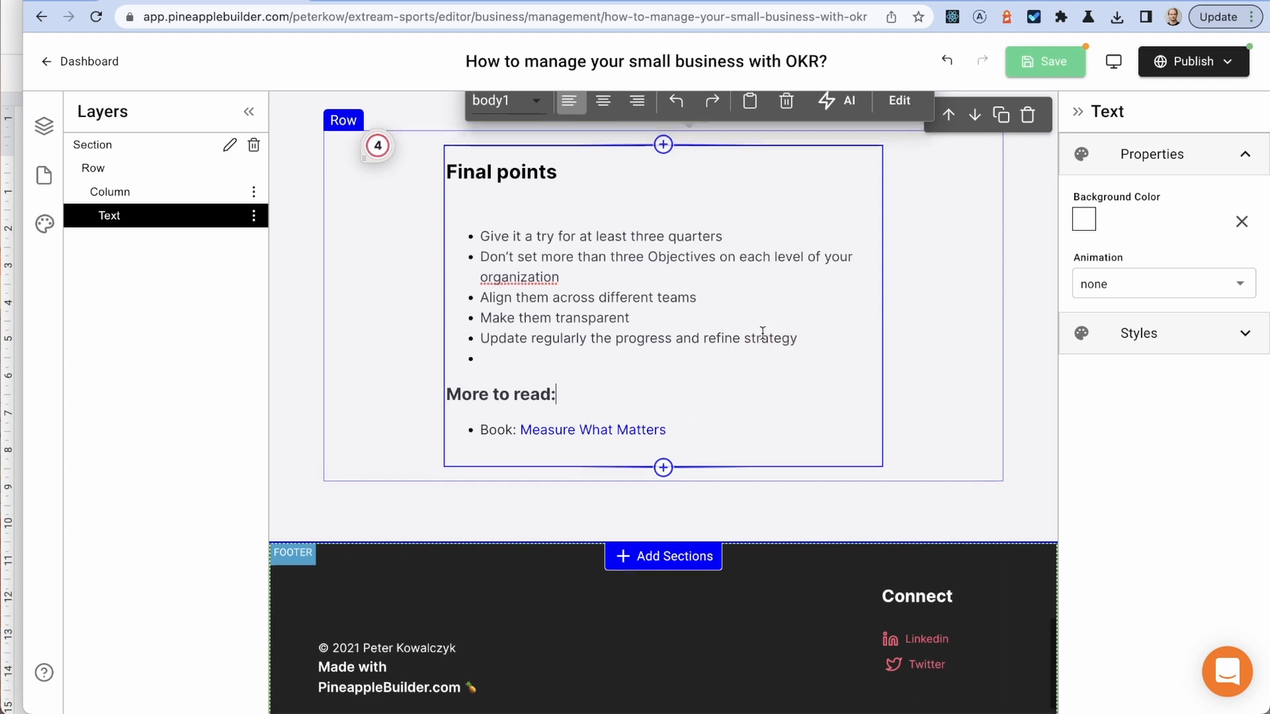
{"action": "scroll", "coordinate": [832, 333], "scroll_direction": "up", "scroll_amount": 2}
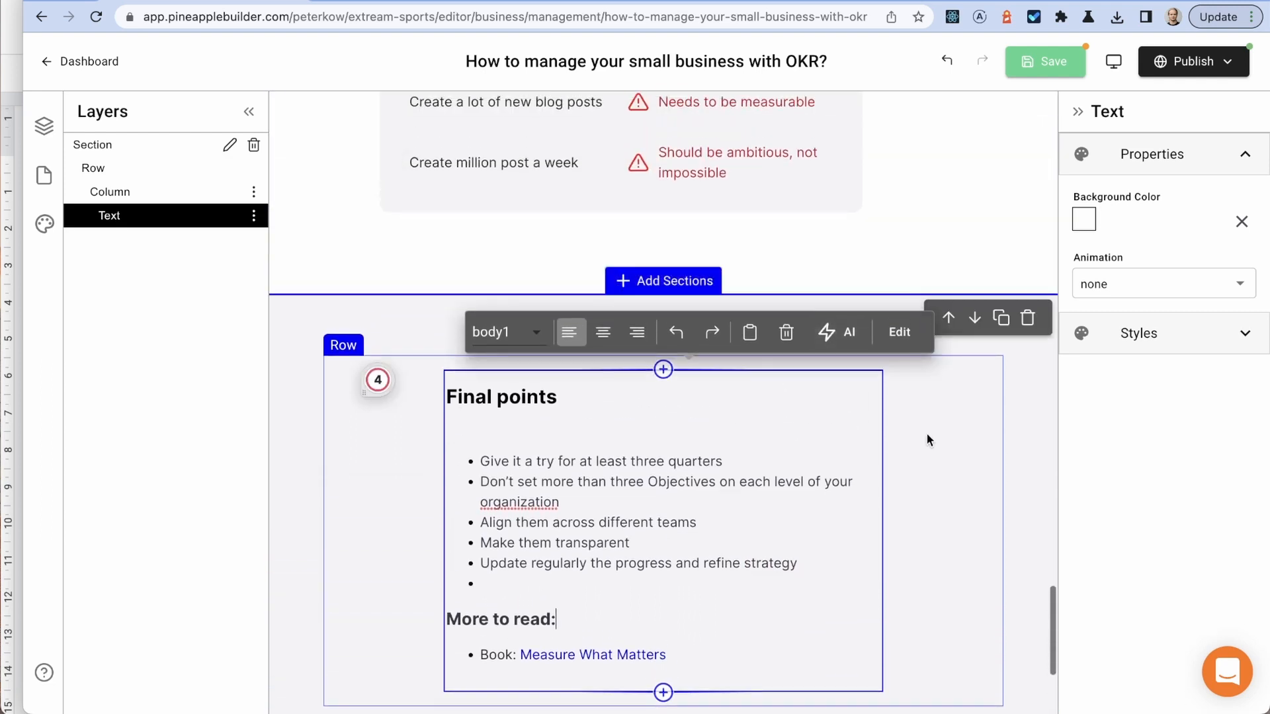
Step: Save the article page and publish it
{"action": "left_click", "coordinate": [1051, 61]}
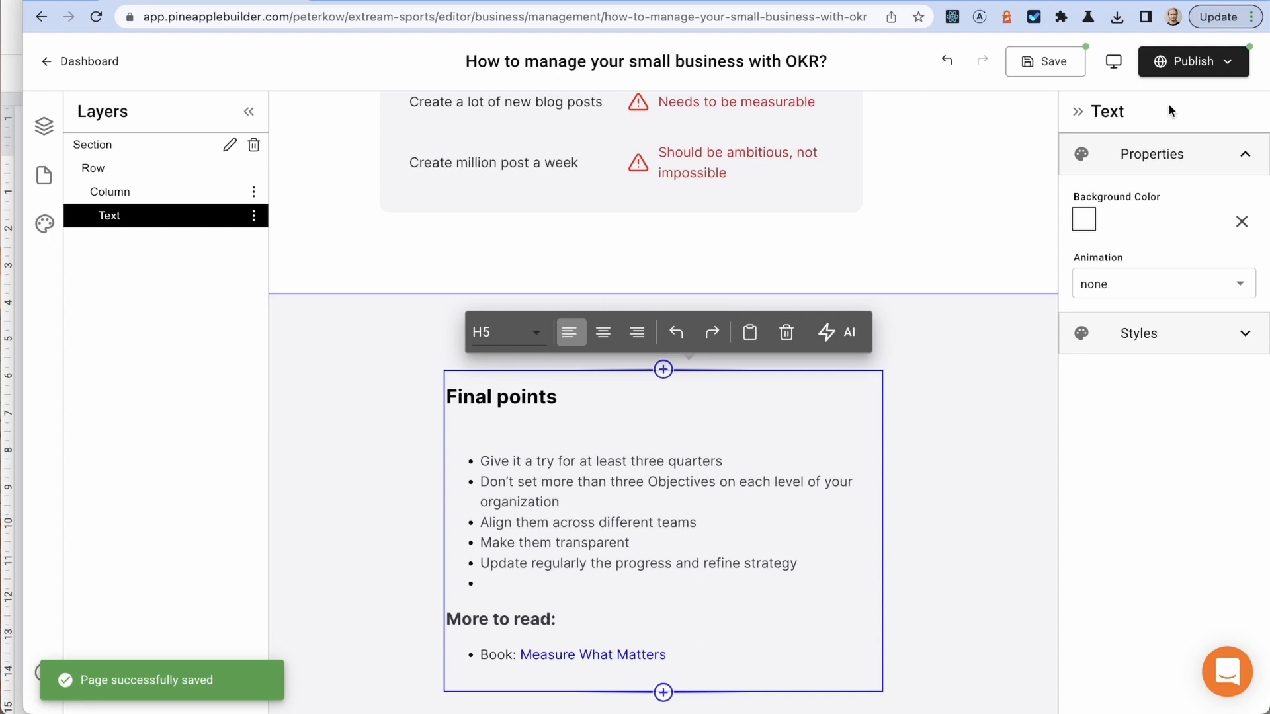
{"action": "left_click", "coordinate": [1167, 61]}
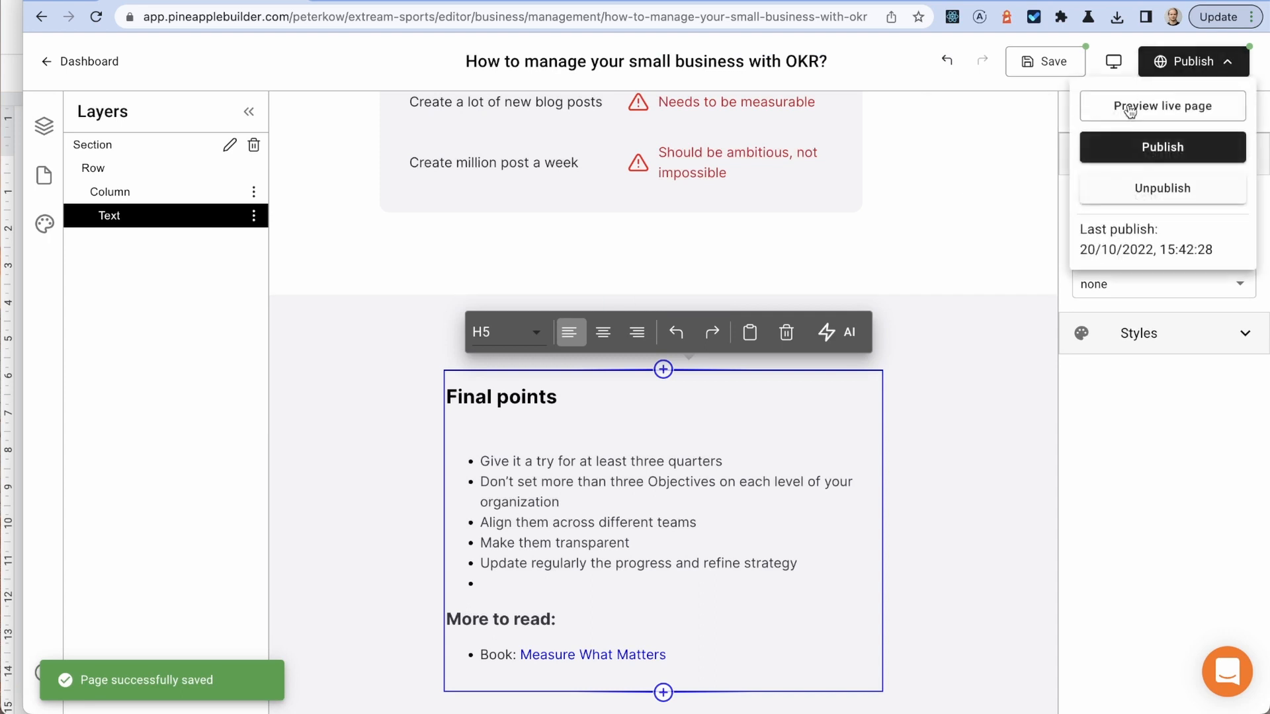
{"action": "left_click", "coordinate": [1165, 148]}
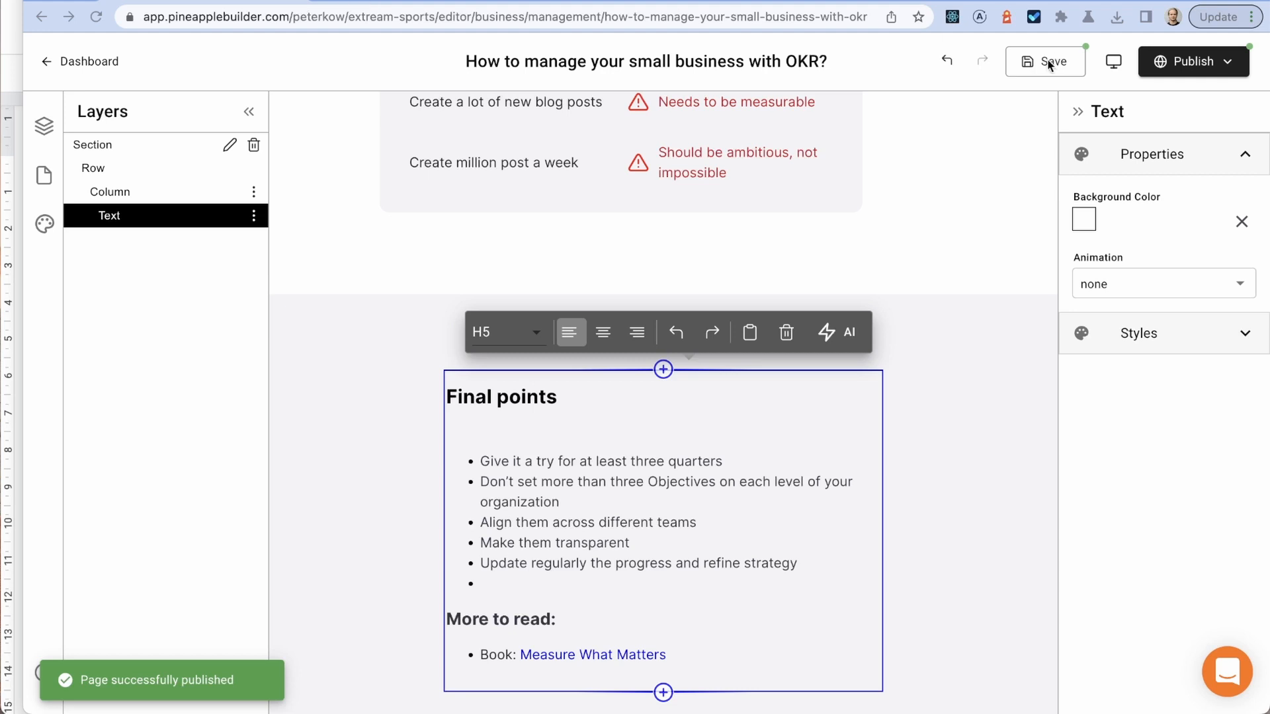
Step: Preview the article in a new window and examine the card section, Bad OKRs section and Final points
{"action": "left_click", "coordinate": [1113, 62]}
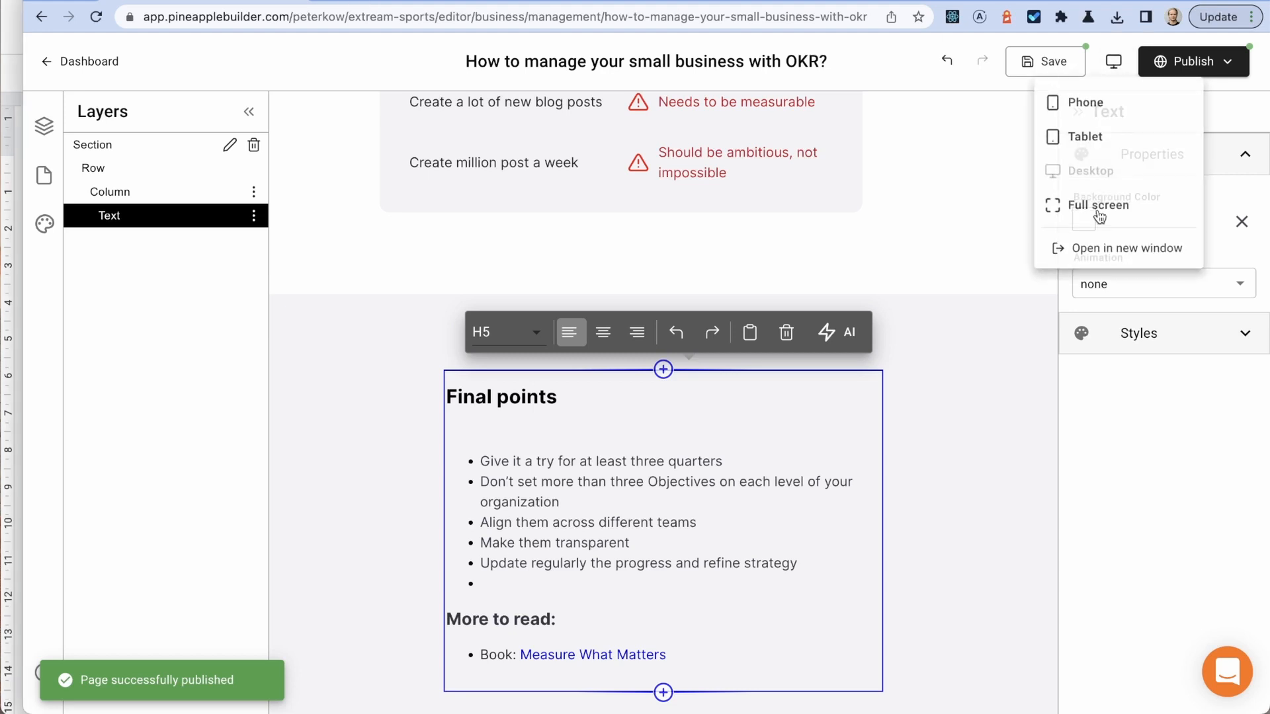
{"action": "left_click", "coordinate": [1104, 250]}
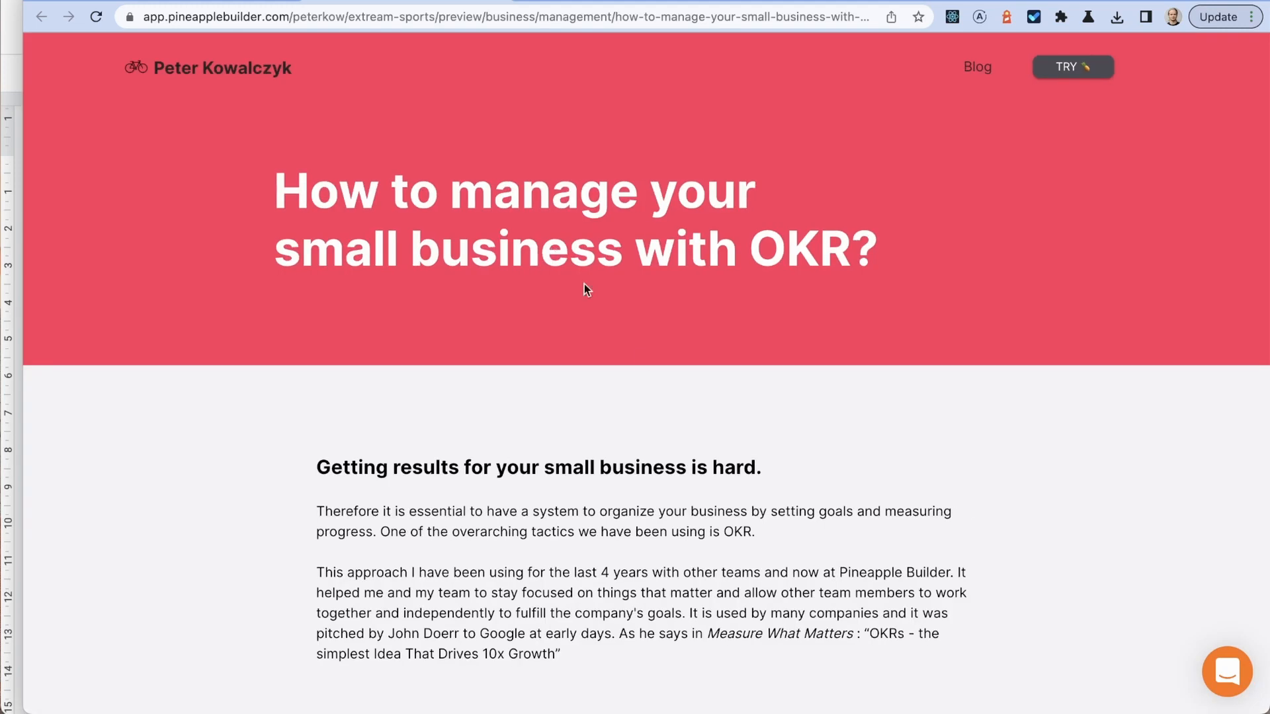
{"action": "scroll", "coordinate": [642, 355], "scroll_direction": "down", "scroll_amount": 15}
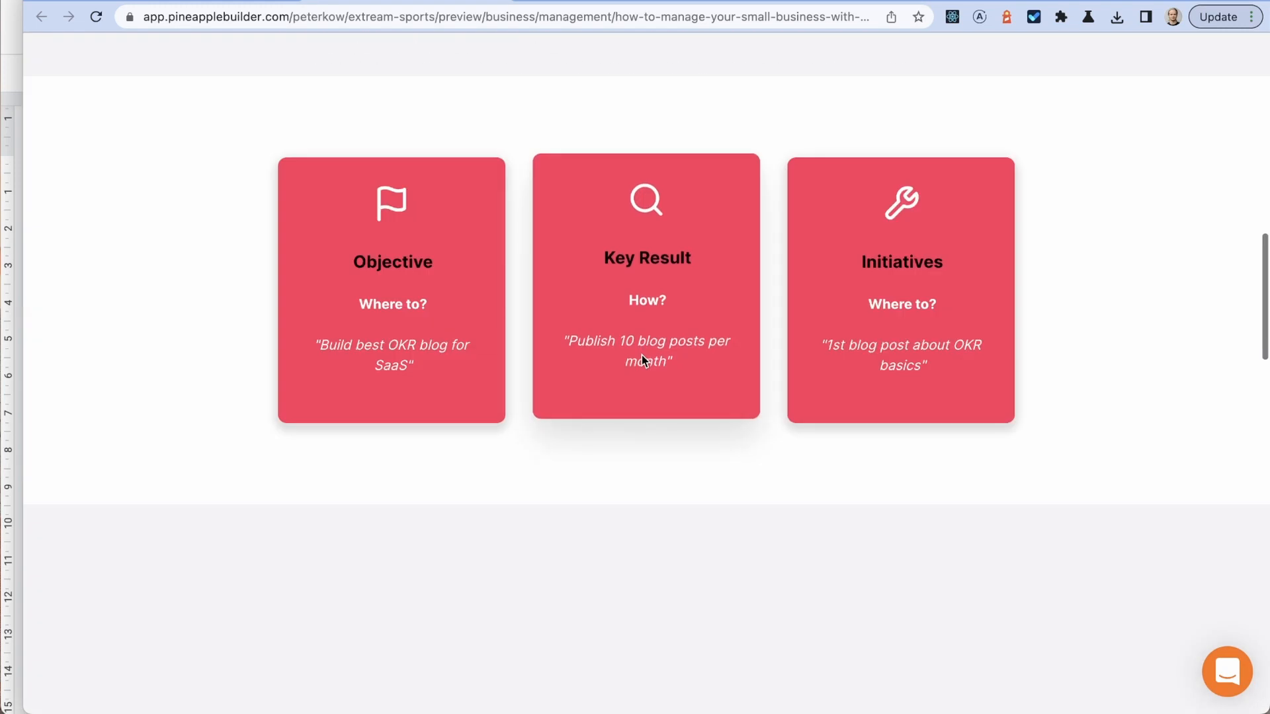
{"action": "scroll", "coordinate": [641, 355], "scroll_direction": "up", "scroll_amount": 7}
{"action": "scroll", "coordinate": [641, 355], "scroll_direction": "down", "scroll_amount": 20}
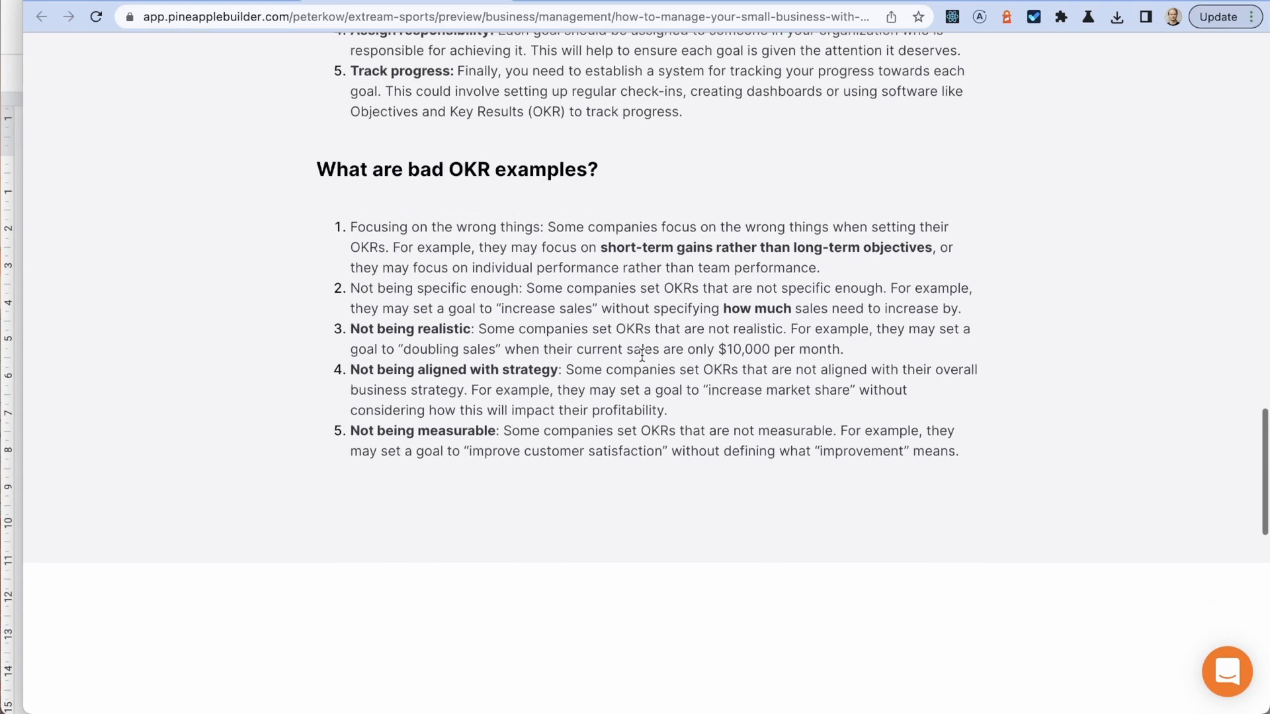
{"action": "scroll", "coordinate": [641, 355], "scroll_direction": "up", "scroll_amount": 4}
{"action": "scroll", "coordinate": [468, 440], "scroll_direction": "down", "scroll_amount": 2}
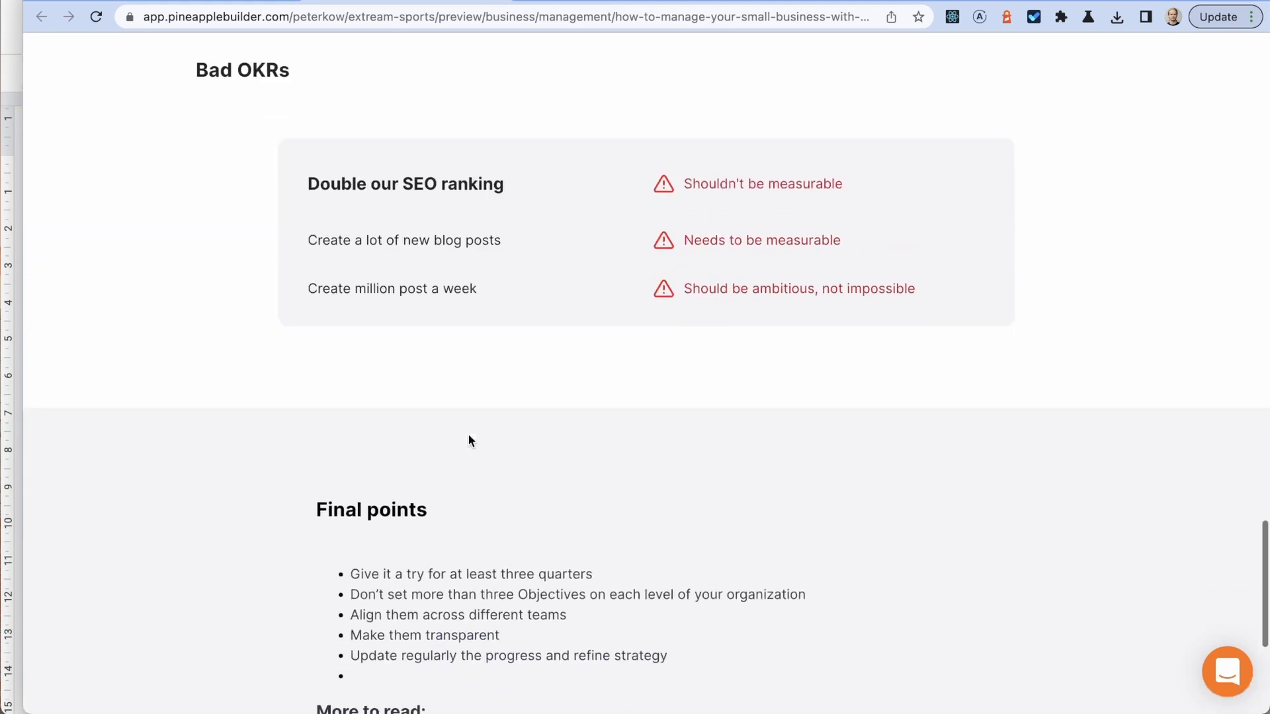
{"action": "scroll", "coordinate": [468, 441], "scroll_direction": "down", "scroll_amount": 5}
{"action": "scroll", "coordinate": [468, 440], "scroll_direction": "up", "scroll_amount": 20}
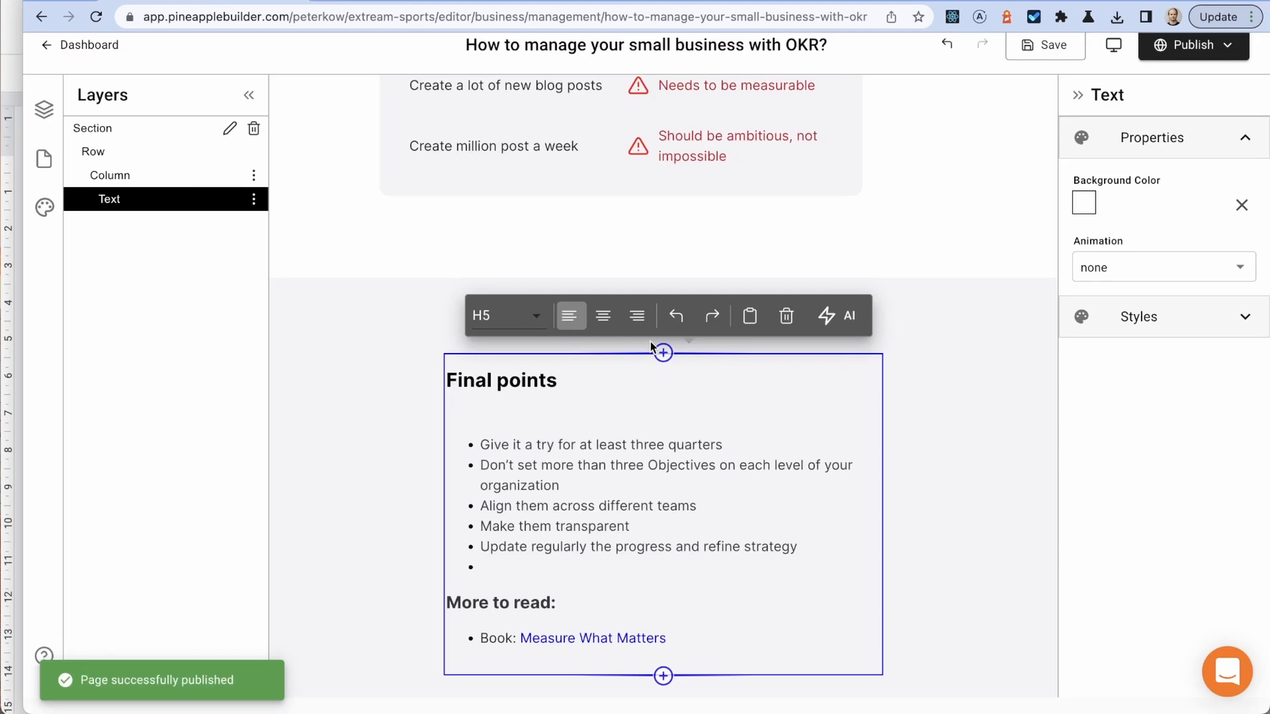
Step: Change the animation setting of the "Final points" section
{"action": "scroll", "coordinate": [694, 485], "scroll_direction": "down", "scroll_amount": 1}
{"action": "scroll", "coordinate": [405, 295], "scroll_direction": "up", "scroll_amount": 3}
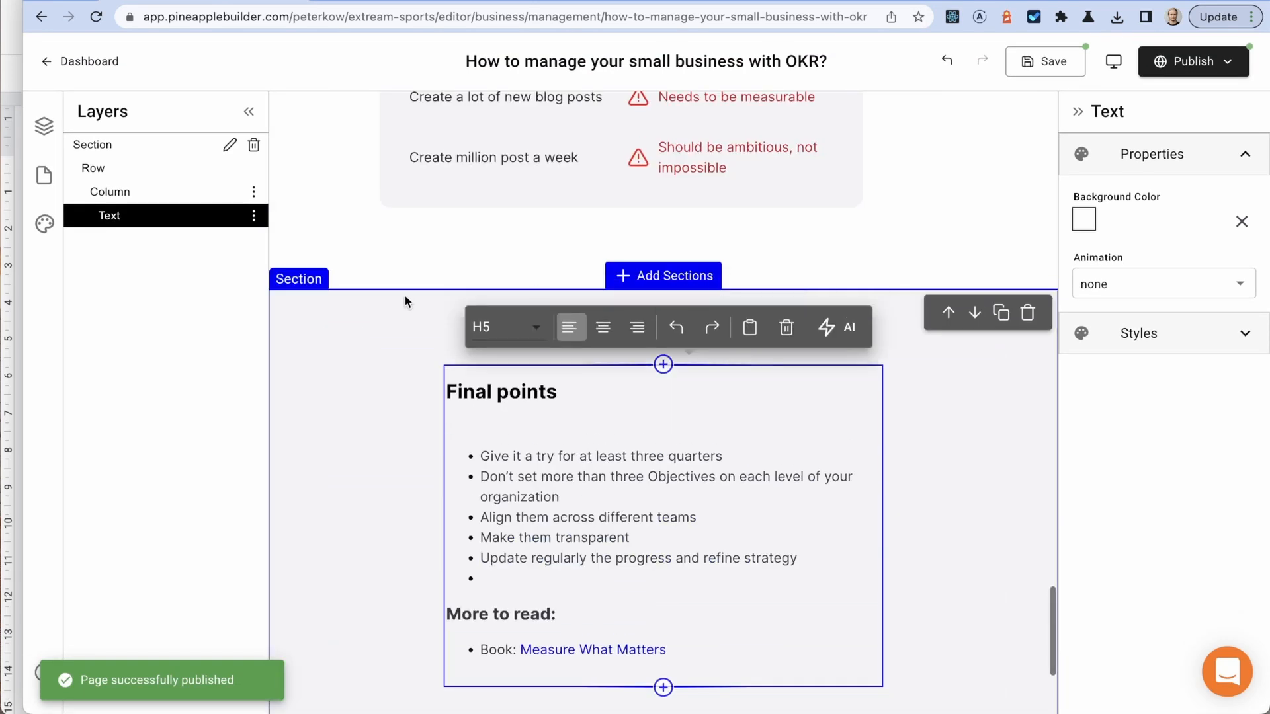
{"action": "left_click", "coordinate": [349, 299]}
{"action": "left_click", "coordinate": [1148, 501]}
{"action": "left_click", "coordinate": [1136, 481]}
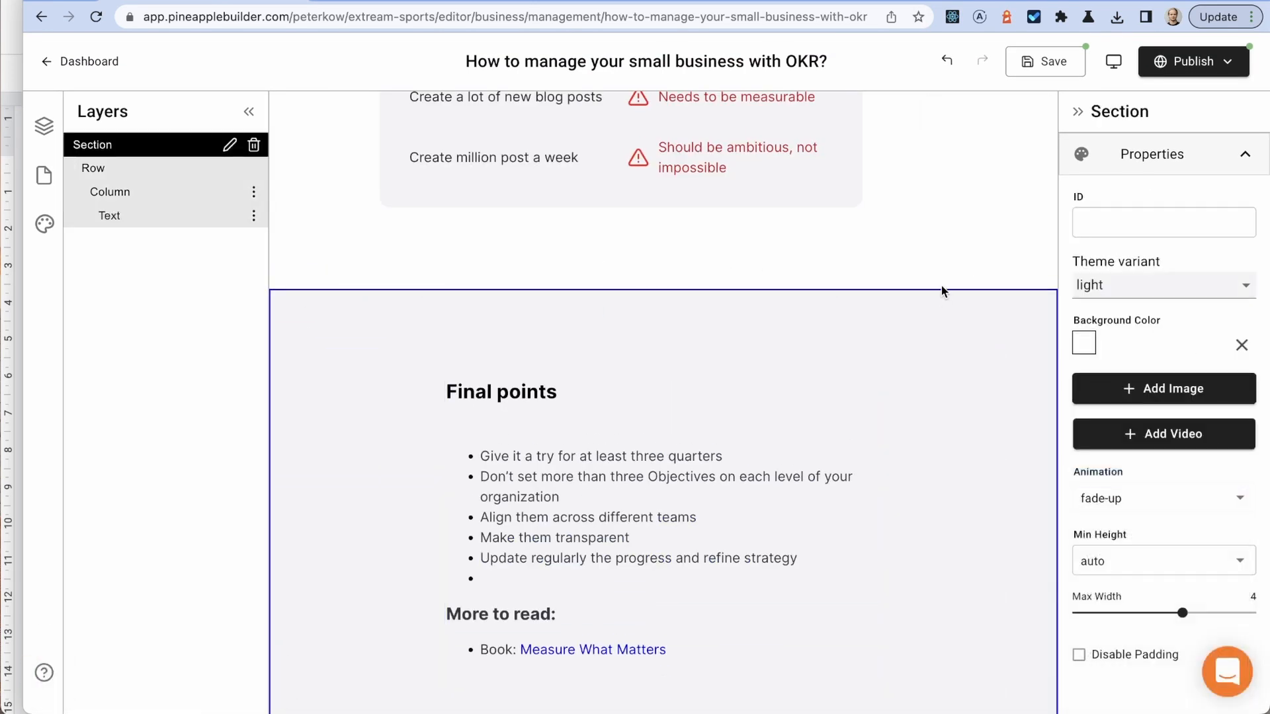
Step: Change the animation setting of the "Bad OKRs" section
{"action": "scroll", "coordinate": [954, 228], "scroll_direction": "up", "scroll_amount": 3}
{"action": "left_click", "coordinate": [766, 115]}
{"action": "scroll", "coordinate": [355, 295], "scroll_direction": "up", "scroll_amount": 2}
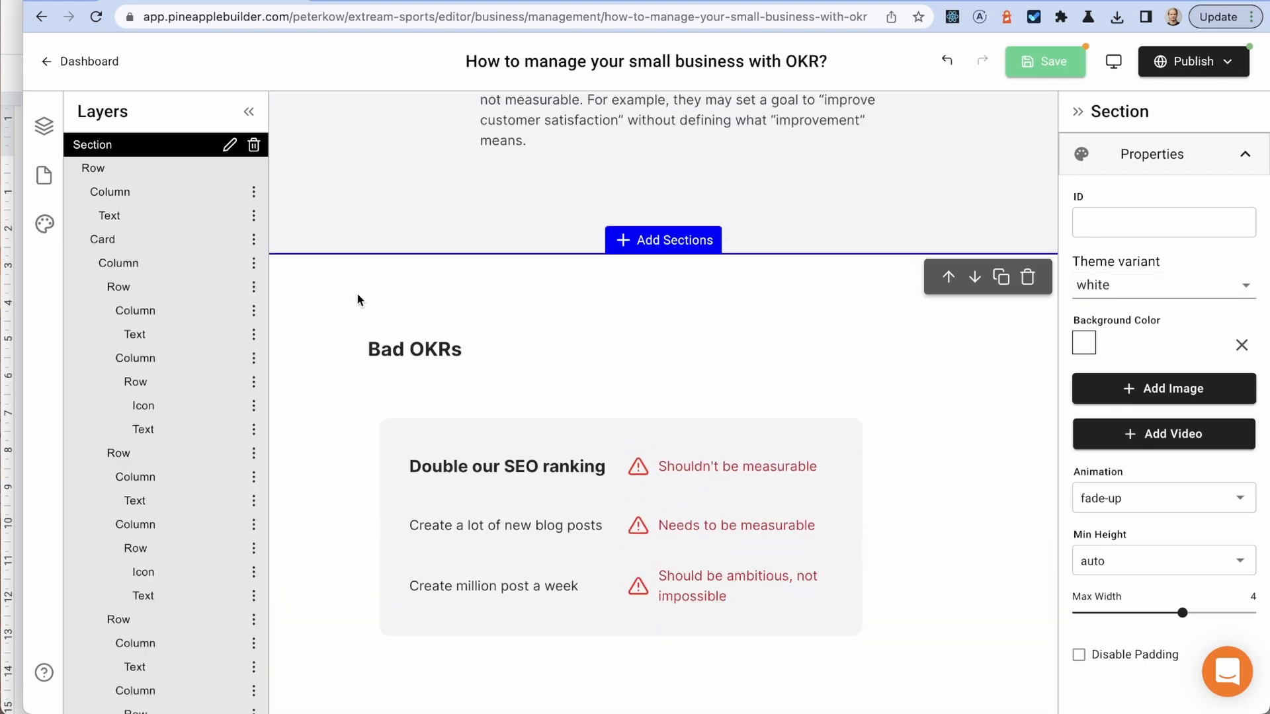
{"action": "left_click", "coordinate": [350, 293]}
{"action": "left_click", "coordinate": [291, 270]}
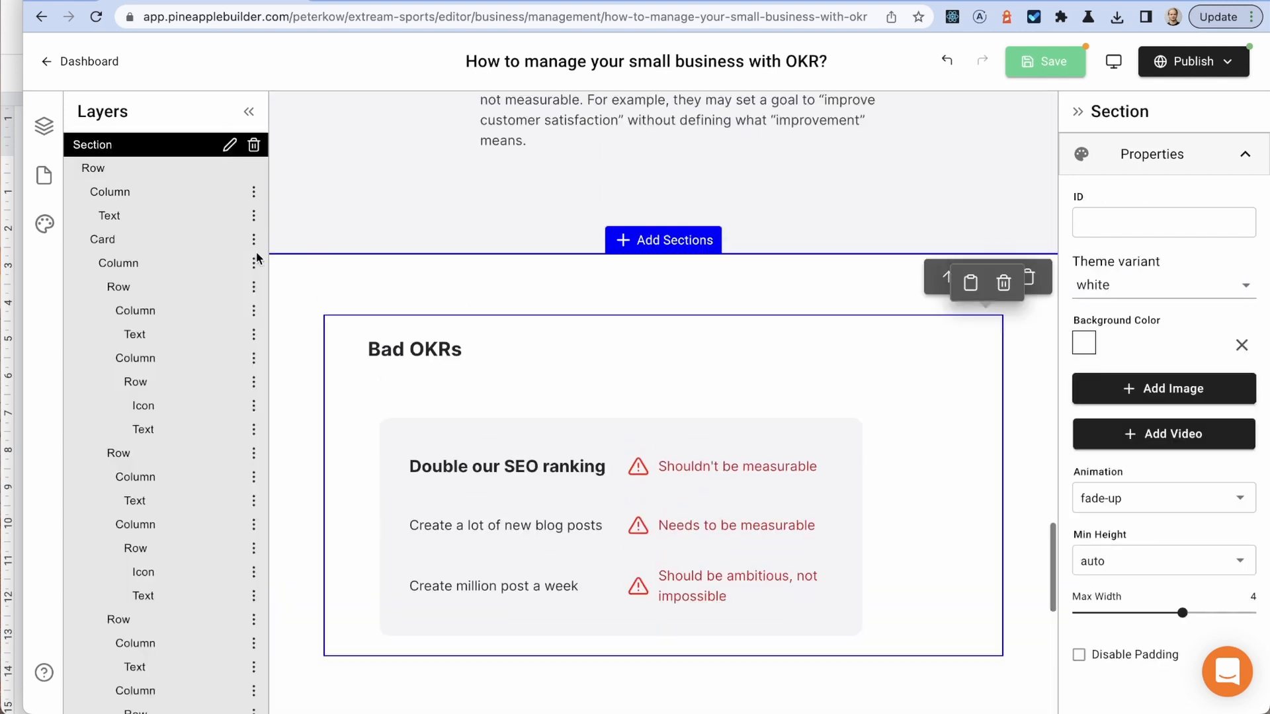
{"action": "left_click", "coordinate": [1156, 501]}
{"action": "left_click", "coordinate": [1145, 485]}
Step: Widen the card in the "Bad OKRs" section to tablet size 11 and desktop size 11, and save the page
{"action": "left_click", "coordinate": [442, 396]}
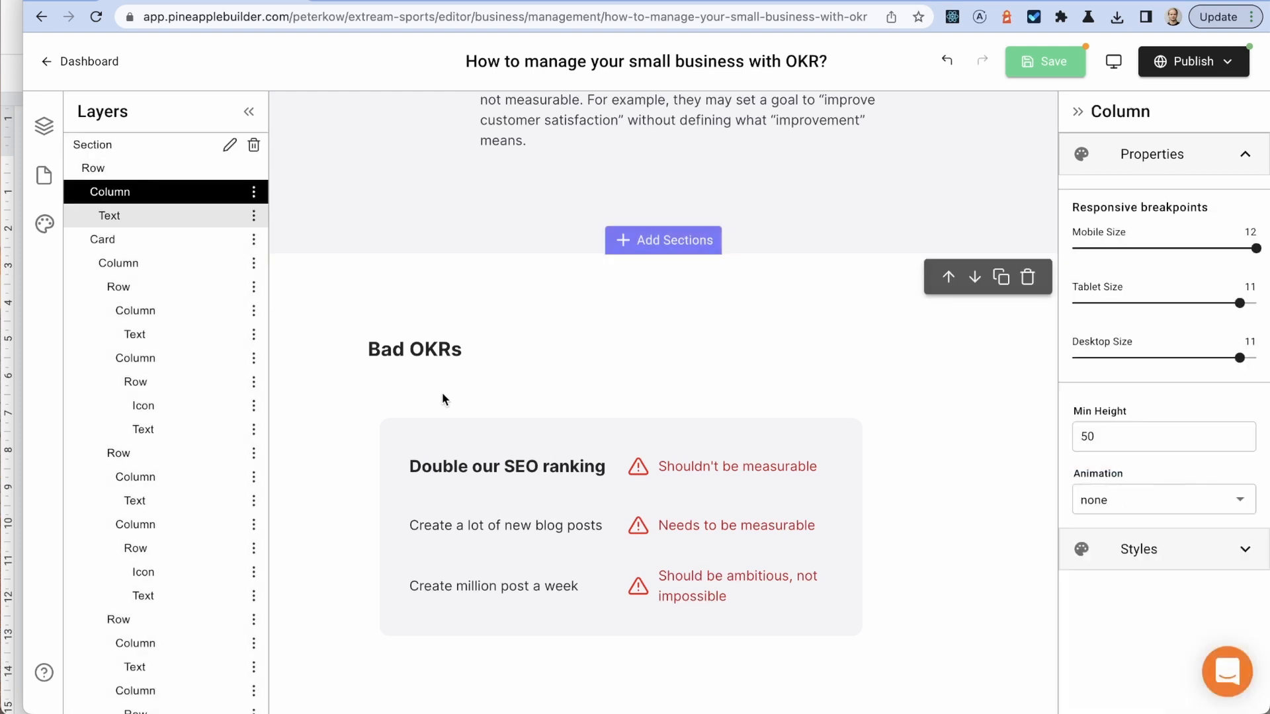
{"action": "left_click", "coordinate": [156, 240]}
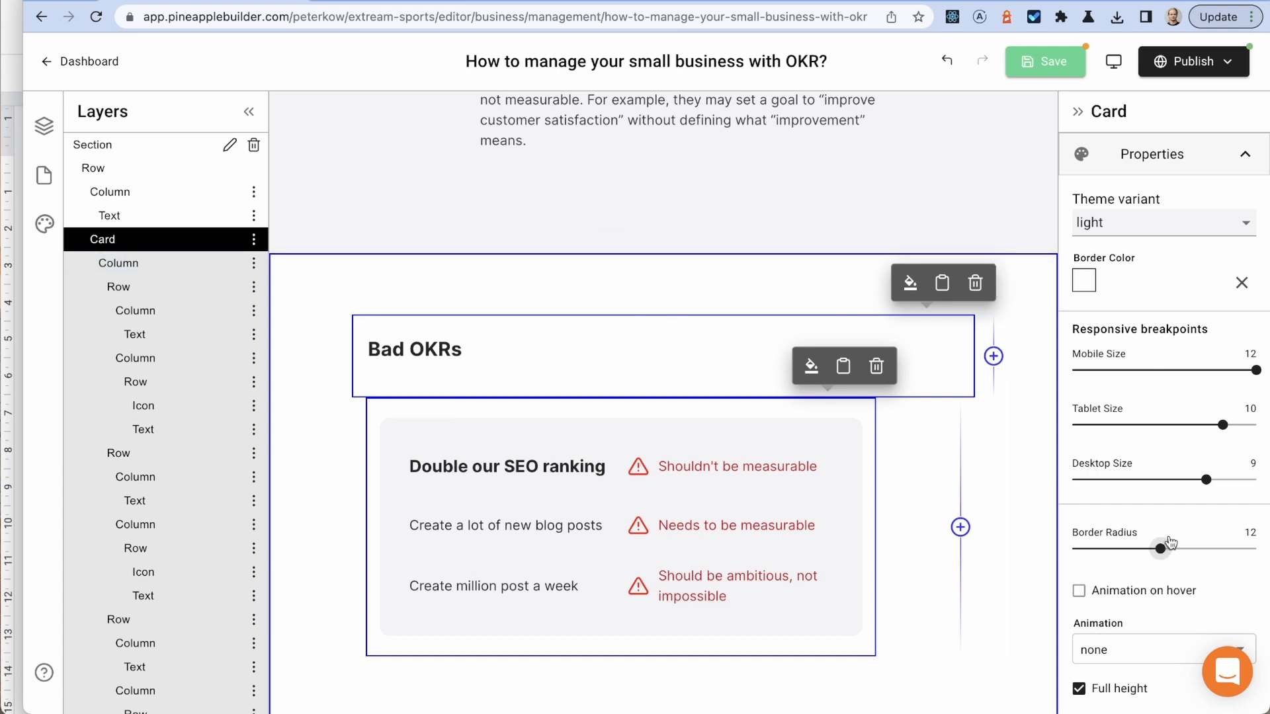
{"action": "left_click", "coordinate": [1224, 486]}
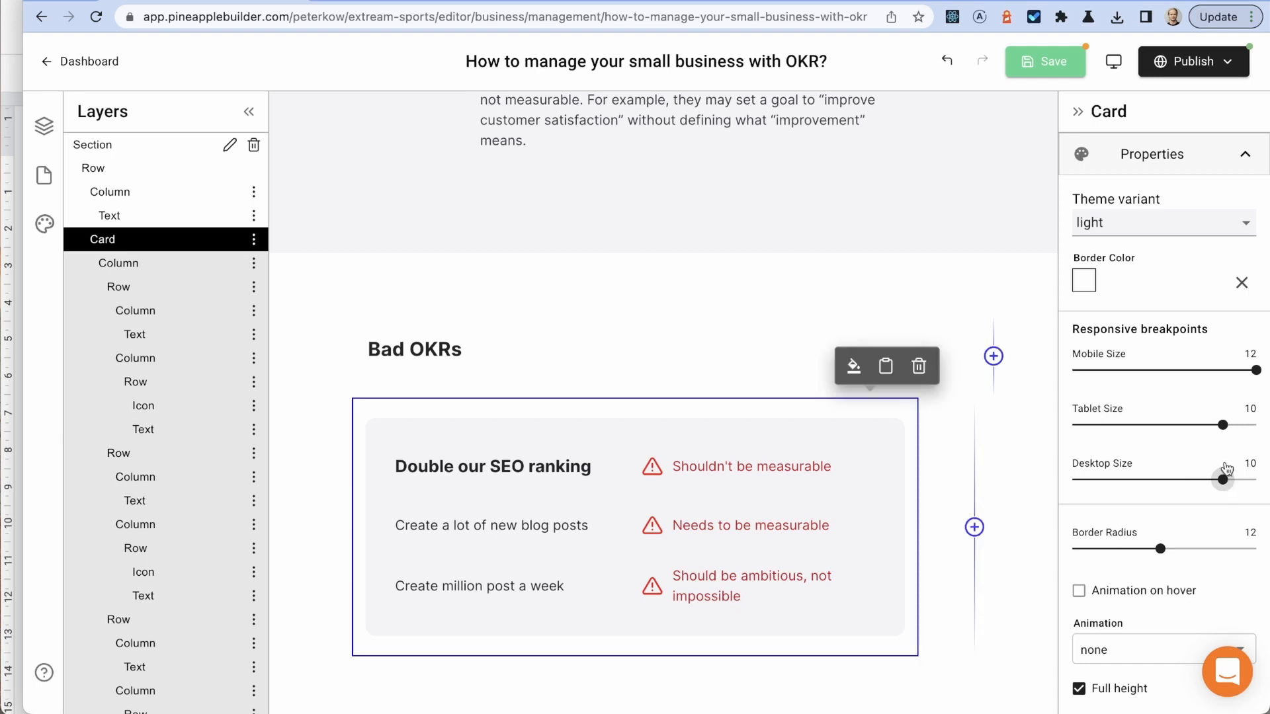
{"action": "left_click", "coordinate": [1238, 427]}
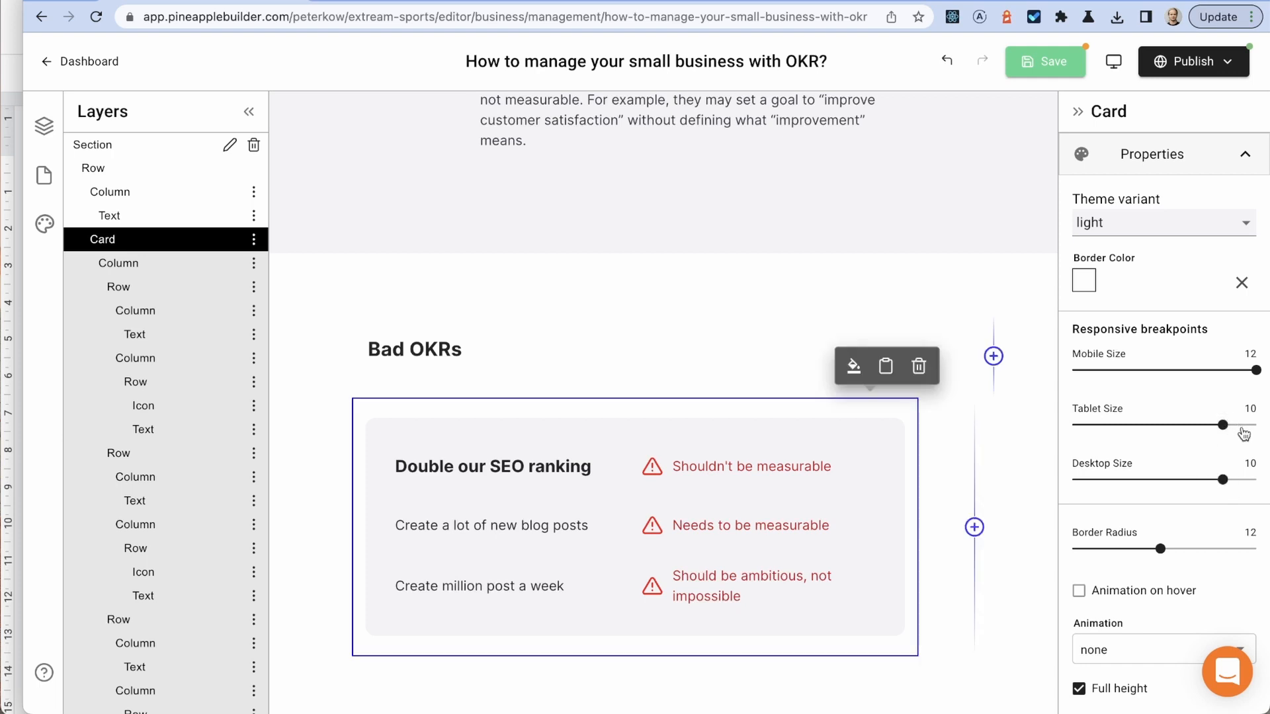
{"action": "left_click", "coordinate": [1250, 479]}
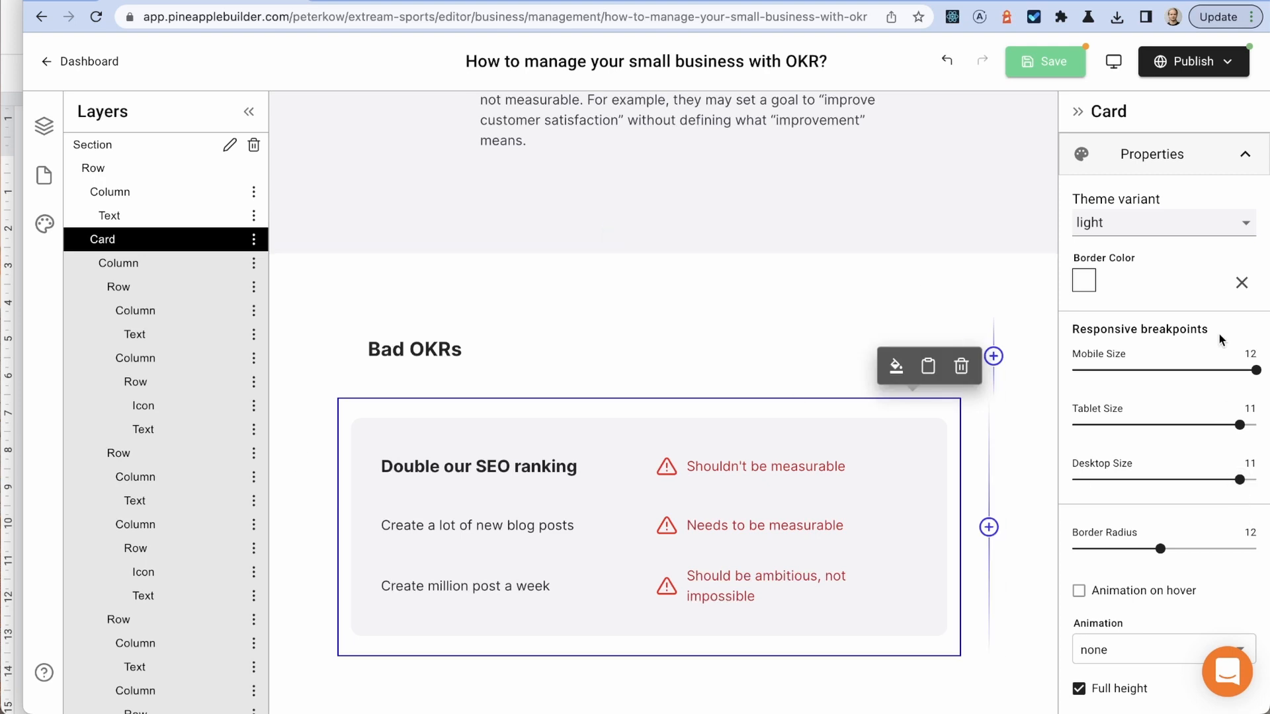
{"action": "left_click", "coordinate": [1038, 64]}
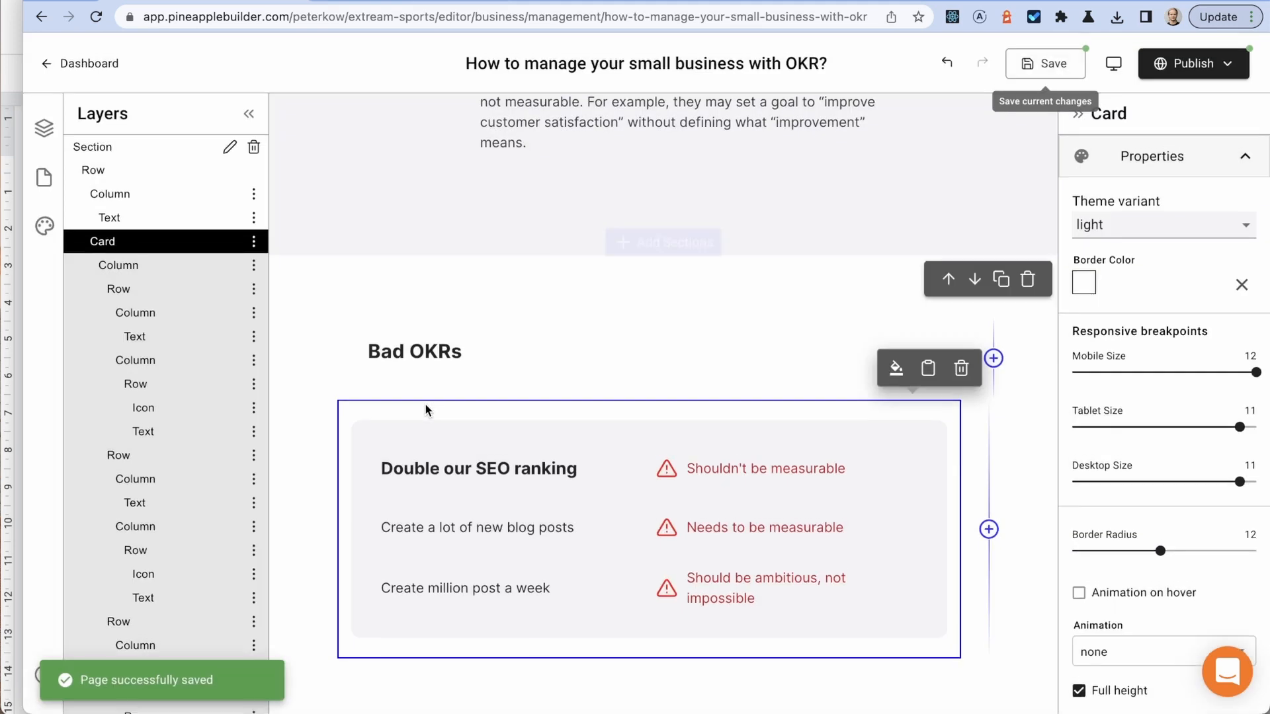
Step: Reload the article preview and examine the whole page from the header through the card section to the Final points
{"action": "scroll", "coordinate": [426, 410], "scroll_direction": "up", "scroll_amount": 3}
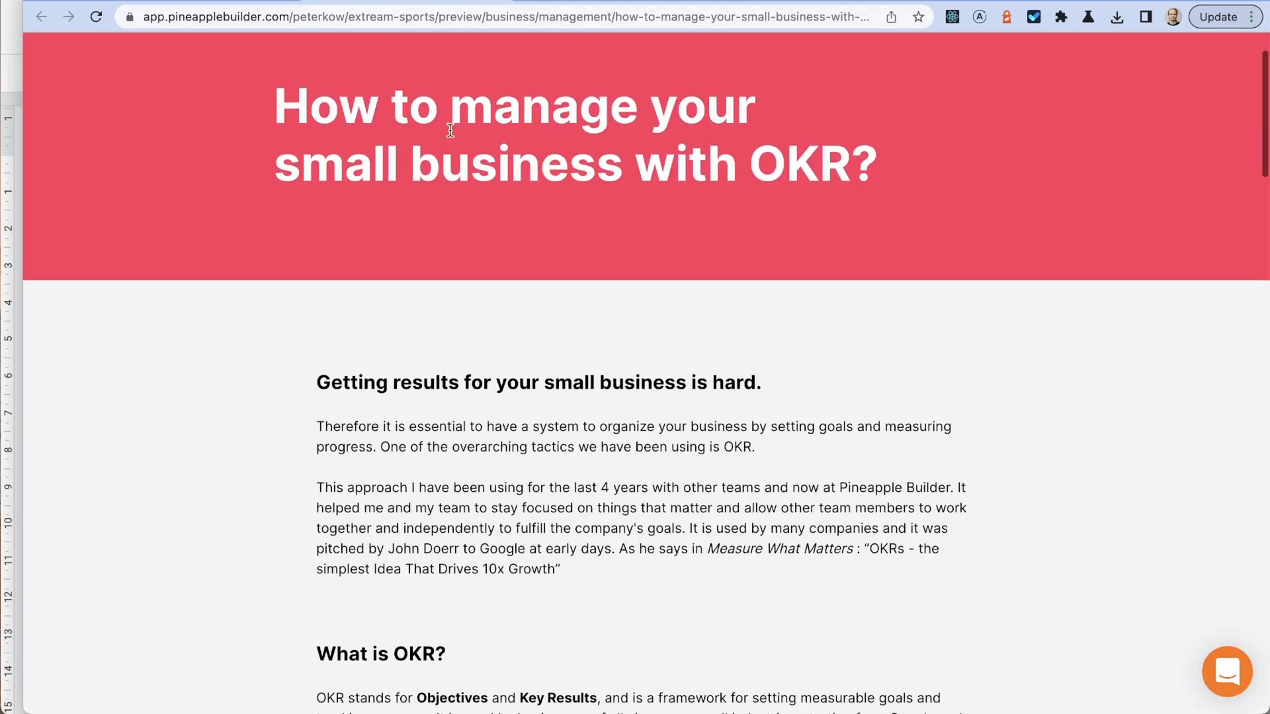
{"action": "key", "text": "super+r"}
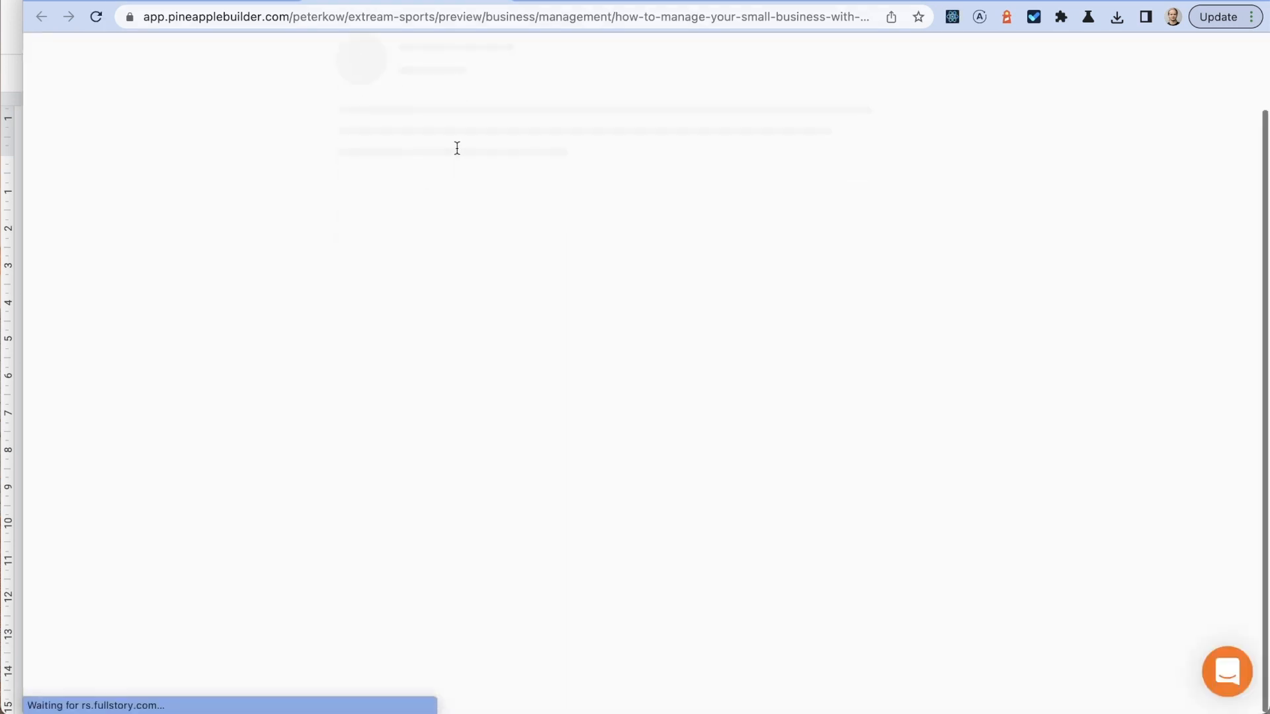
{"action": "scroll", "coordinate": [639, 264], "scroll_direction": "down", "scroll_amount": 4}
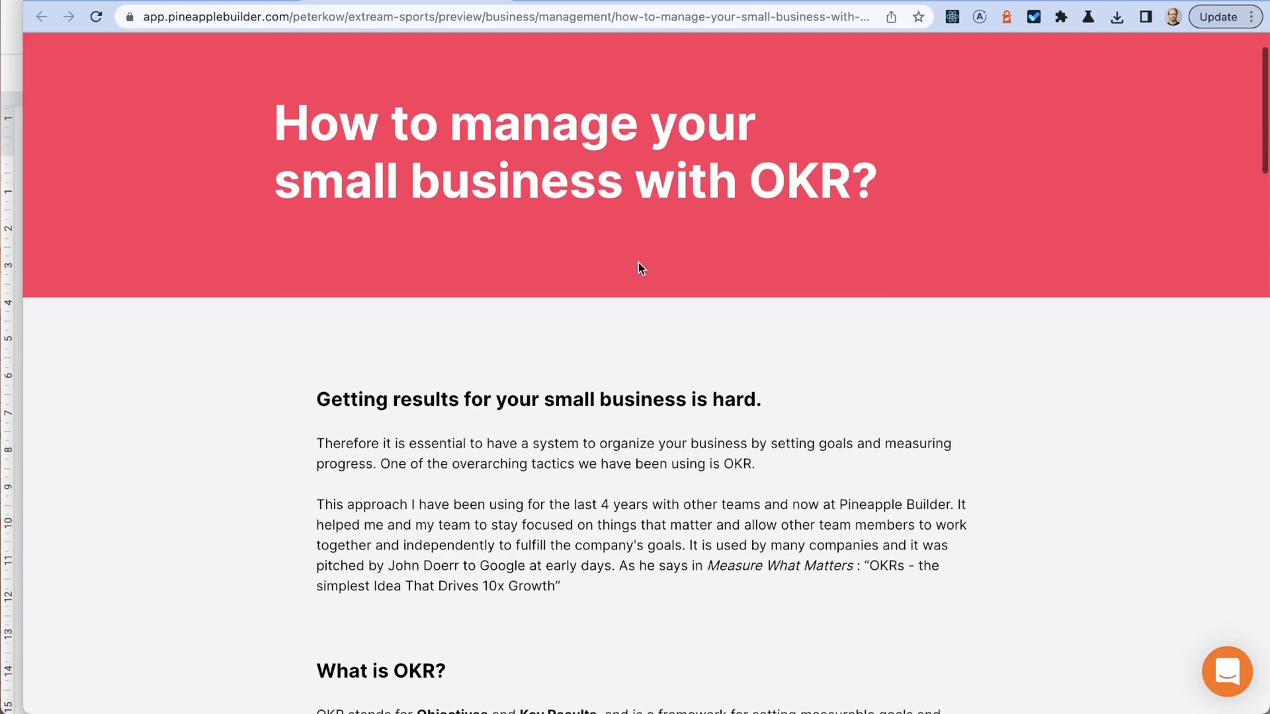
{"action": "scroll", "coordinate": [639, 266], "scroll_direction": "down", "scroll_amount": 12}
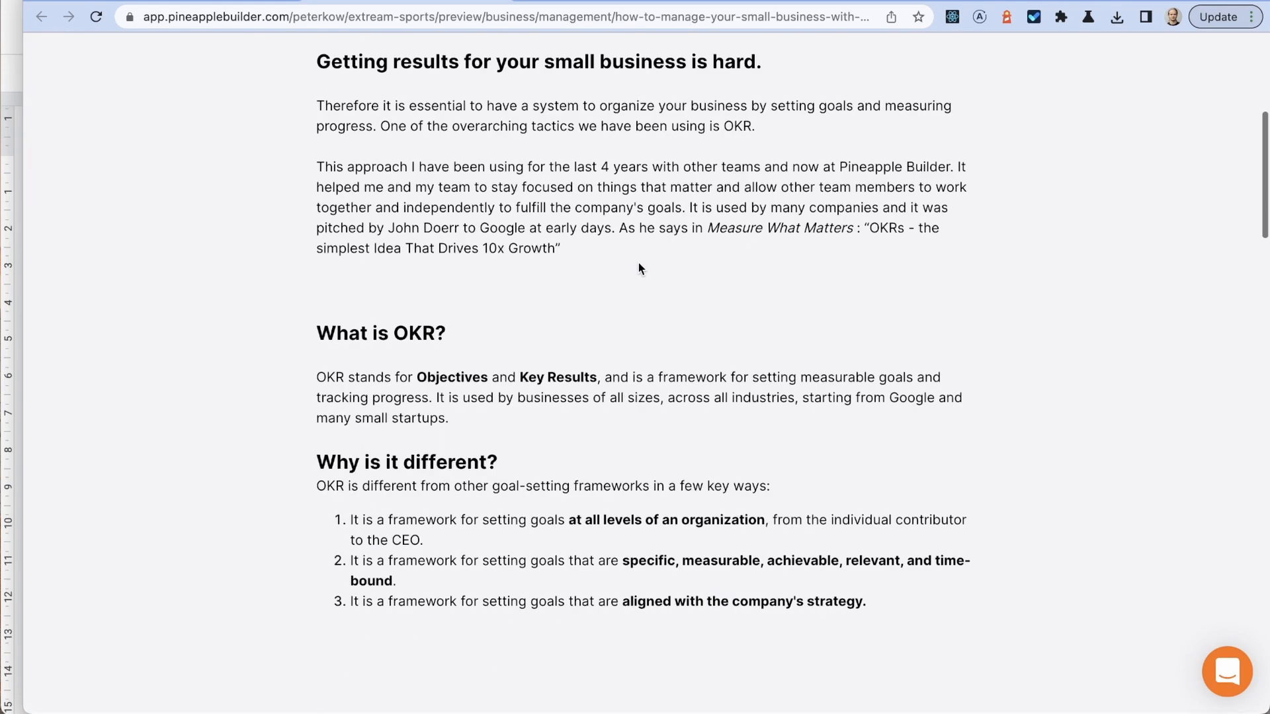
{"action": "scroll", "coordinate": [637, 263], "scroll_direction": "down", "scroll_amount": 20}
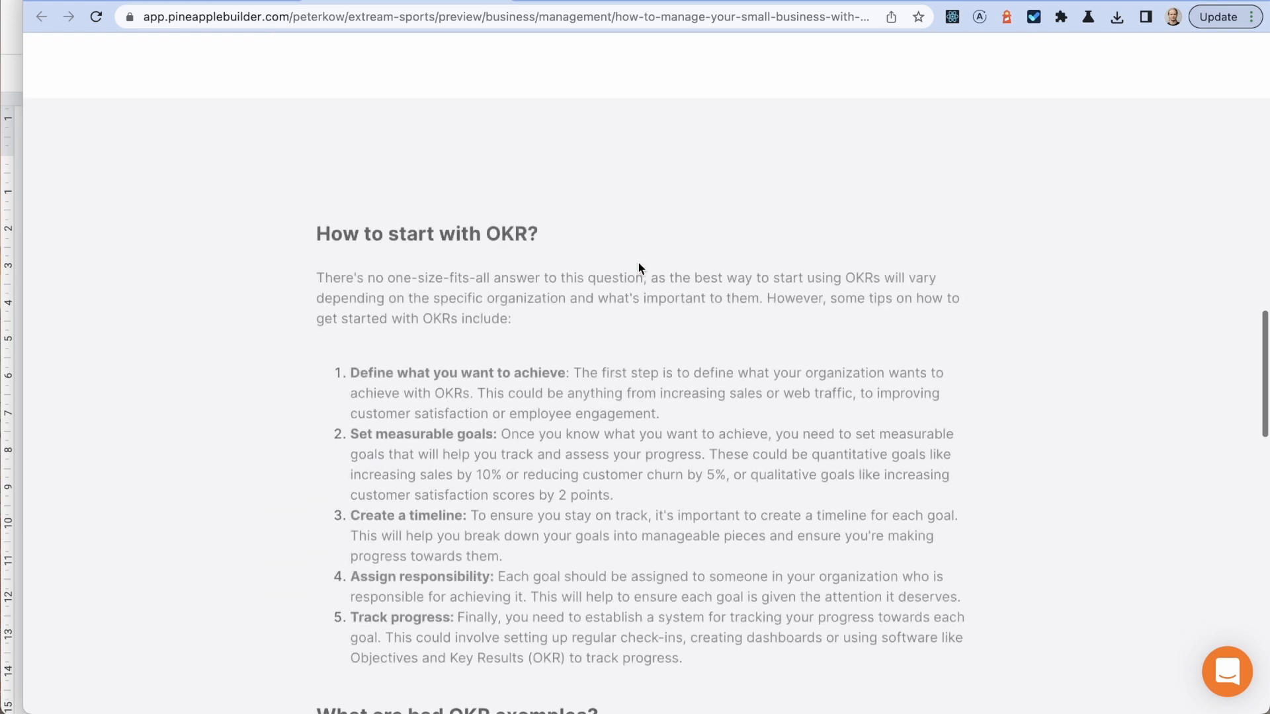
{"action": "scroll", "coordinate": [638, 265], "scroll_direction": "down", "scroll_amount": 8}
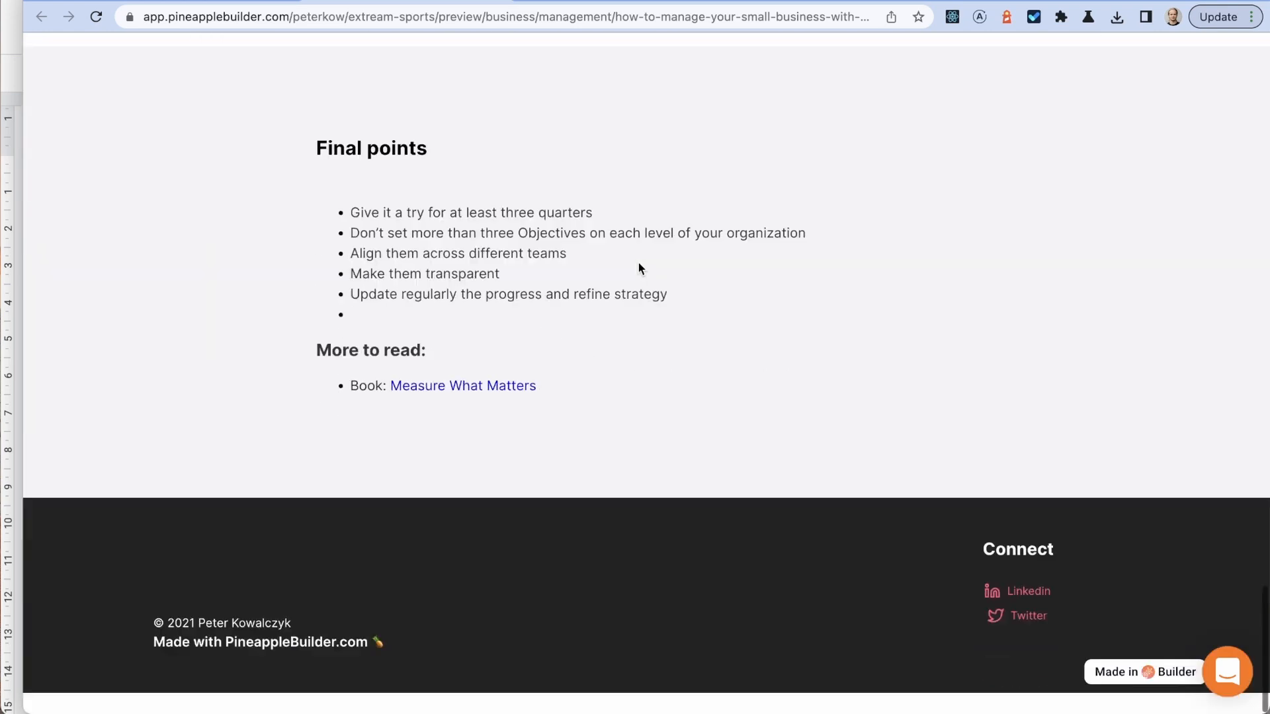
{"action": "scroll", "coordinate": [639, 265], "scroll_direction": "up", "scroll_amount": 20}
{"action": "scroll", "coordinate": [638, 264], "scroll_direction": "up", "scroll_amount": 15}
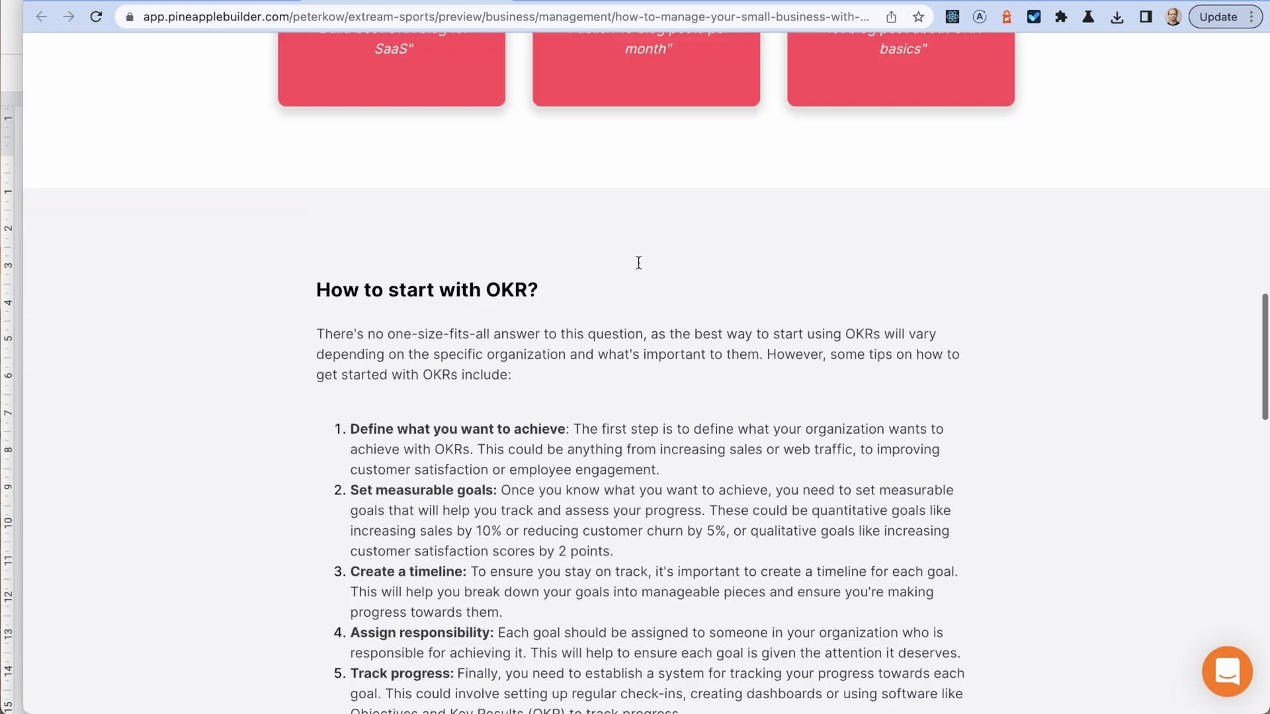
{"action": "scroll", "coordinate": [638, 263], "scroll_direction": "down", "scroll_amount": 2}
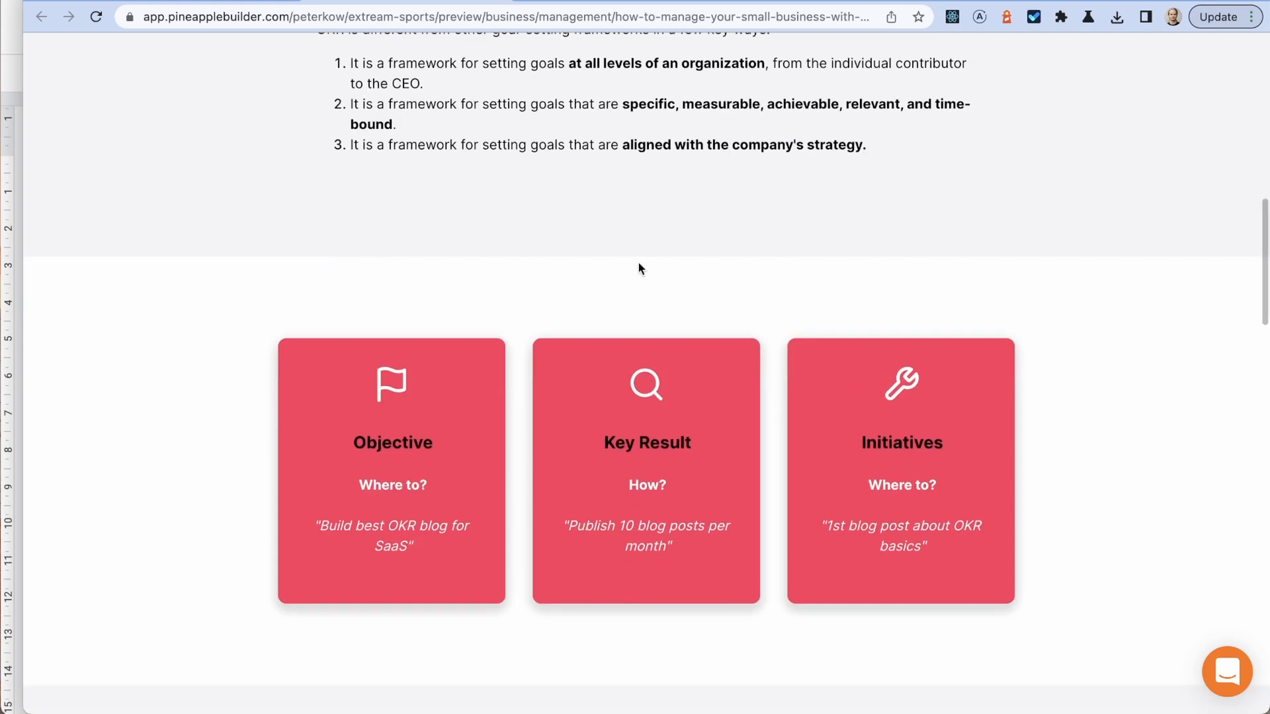
{"action": "scroll", "coordinate": [638, 264], "scroll_direction": "up", "scroll_amount": 4}
{"action": "scroll", "coordinate": [637, 263], "scroll_direction": "down", "scroll_amount": 1}
{"action": "scroll", "coordinate": [637, 263], "scroll_direction": "down", "scroll_amount": 1}
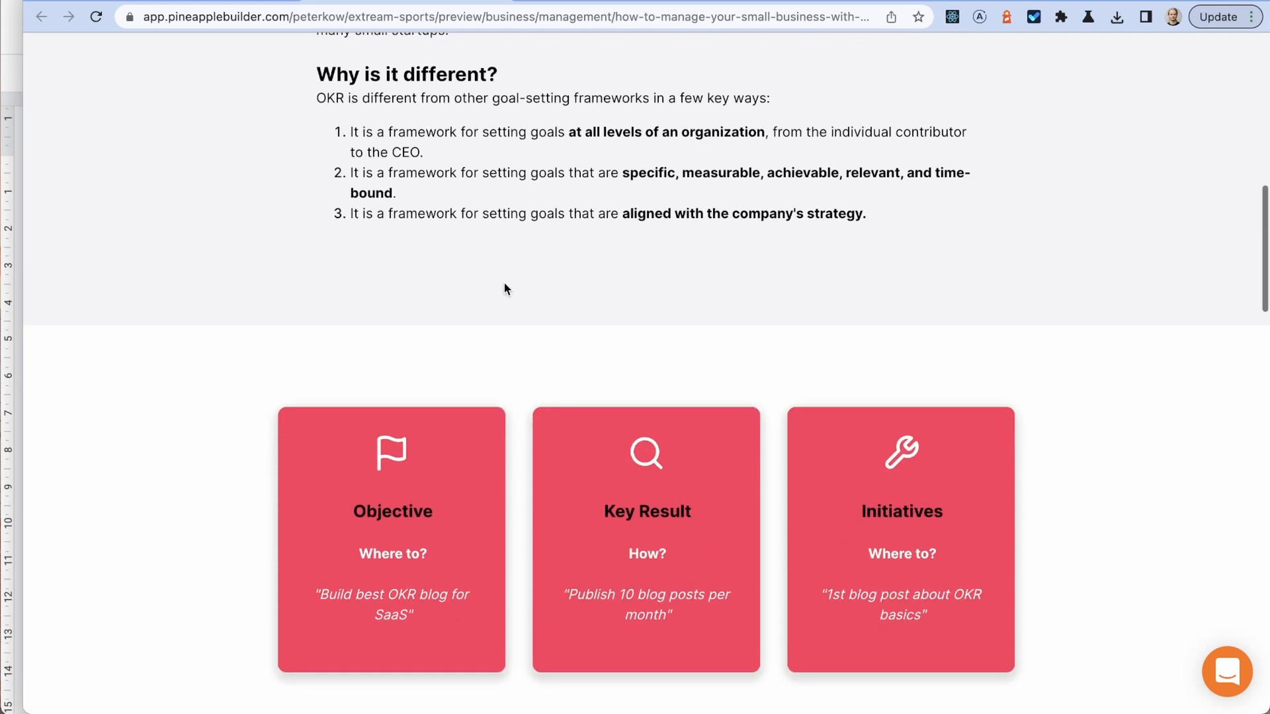
{"action": "scroll", "coordinate": [632, 390], "scroll_direction": "up", "scroll_amount": 1}
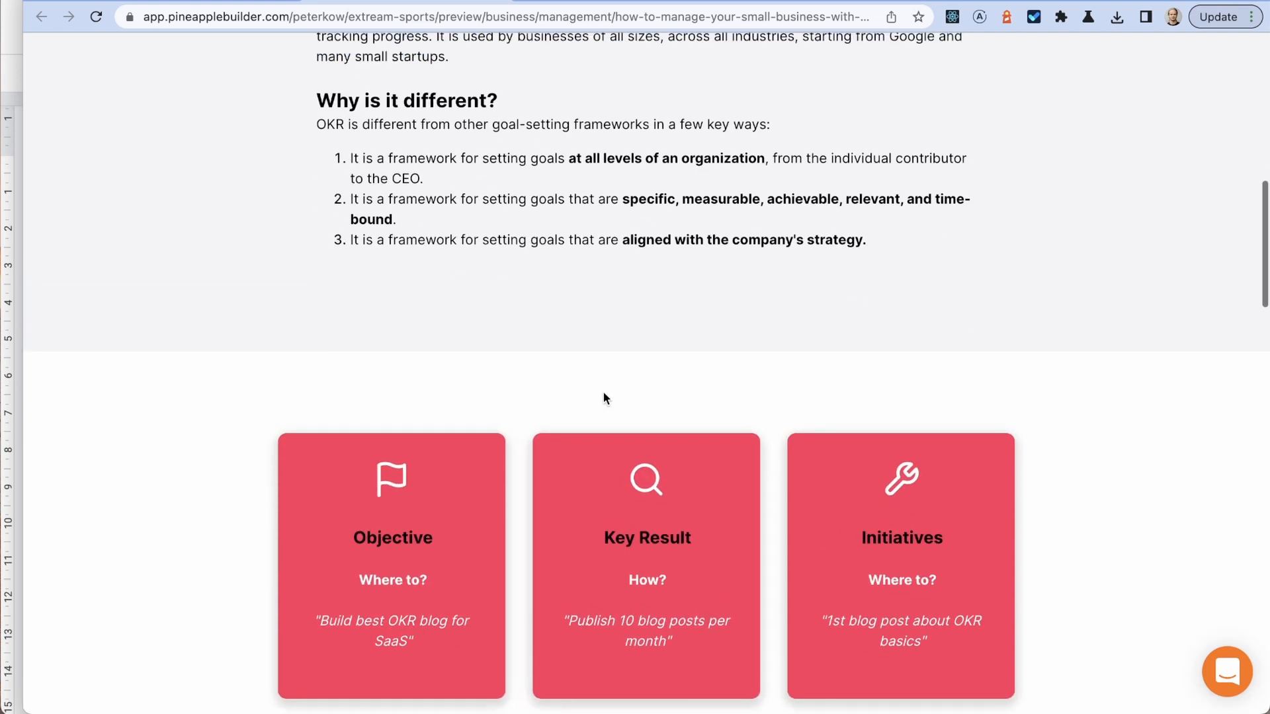
{"action": "scroll", "coordinate": [604, 396], "scroll_direction": "down", "scroll_amount": 5}
{"action": "scroll", "coordinate": [388, 321], "scroll_direction": "up", "scroll_amount": 3}
{"action": "scroll", "coordinate": [368, 293], "scroll_direction": "up", "scroll_amount": 2}
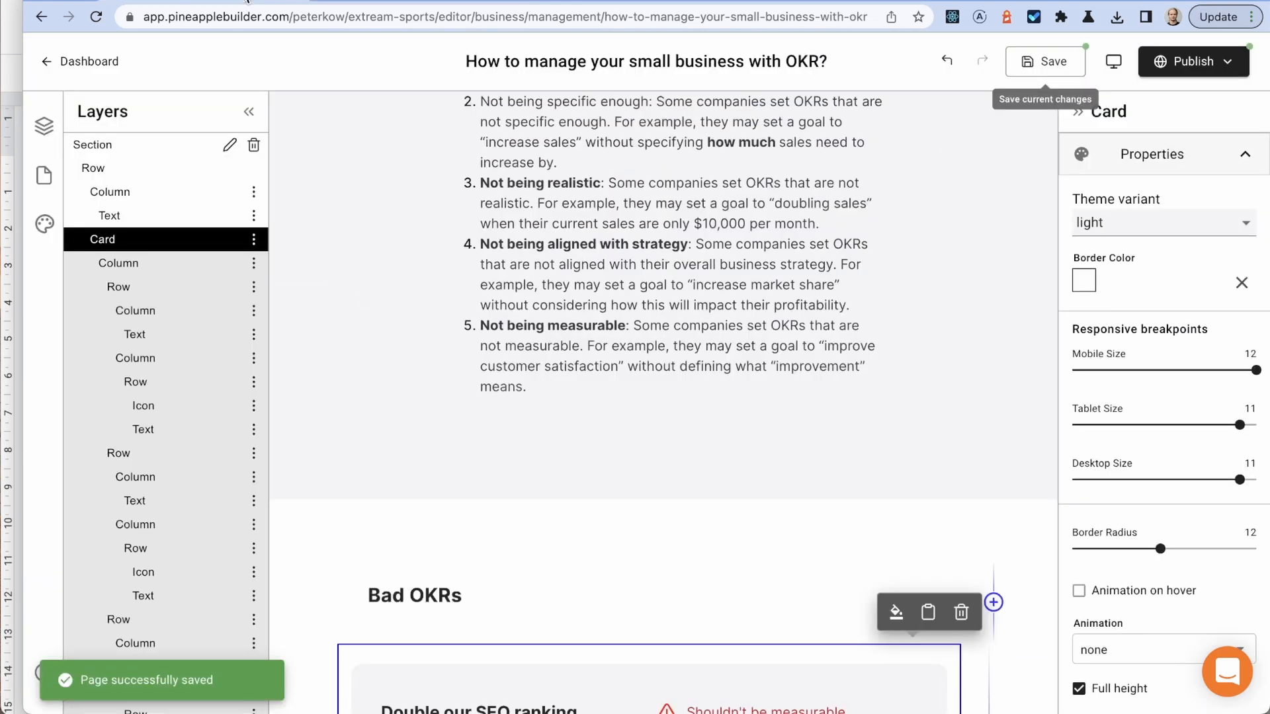
Step: Set the animation to none for the section that contains "What are bad OKR examples?"
{"action": "scroll", "coordinate": [633, 412], "scroll_direction": "down", "scroll_amount": 1}
{"action": "scroll", "coordinate": [633, 412], "scroll_direction": "up", "scroll_amount": 5}
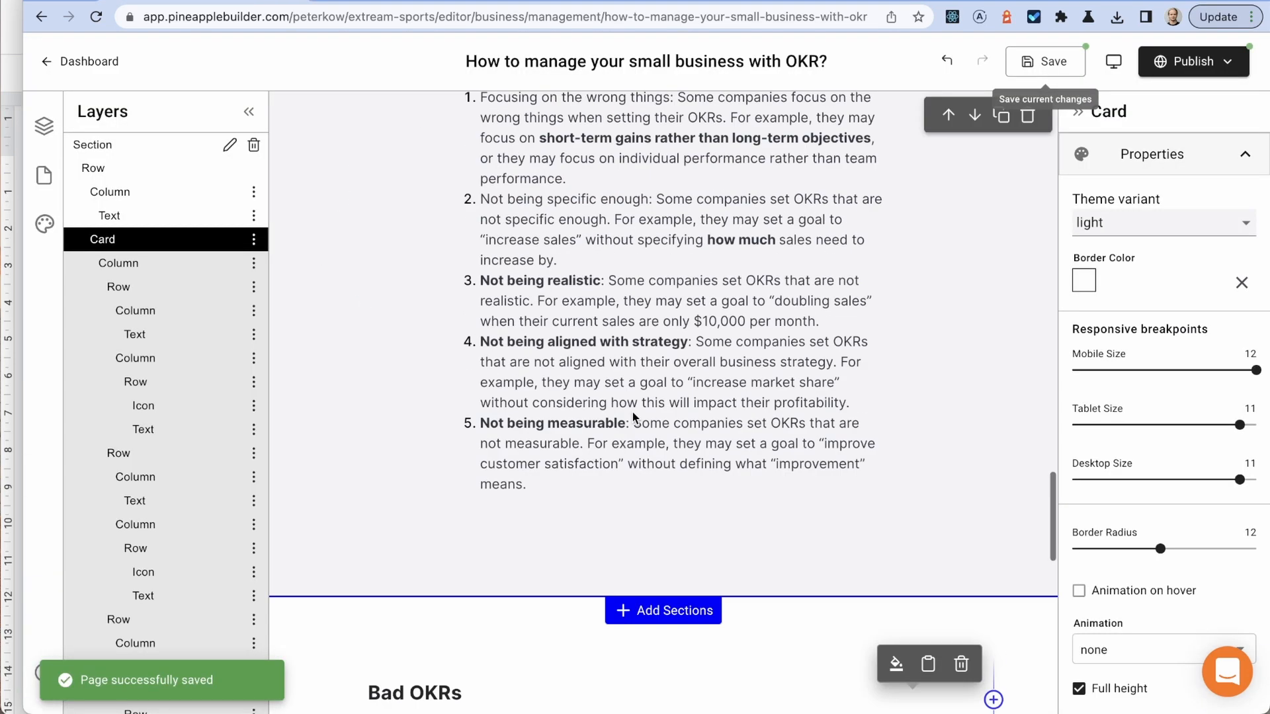
{"action": "scroll", "coordinate": [320, 252], "scroll_direction": "up", "scroll_amount": 1}
{"action": "left_click", "coordinate": [320, 252]}
{"action": "scroll", "coordinate": [542, 257], "scroll_direction": "down", "scroll_amount": 10}
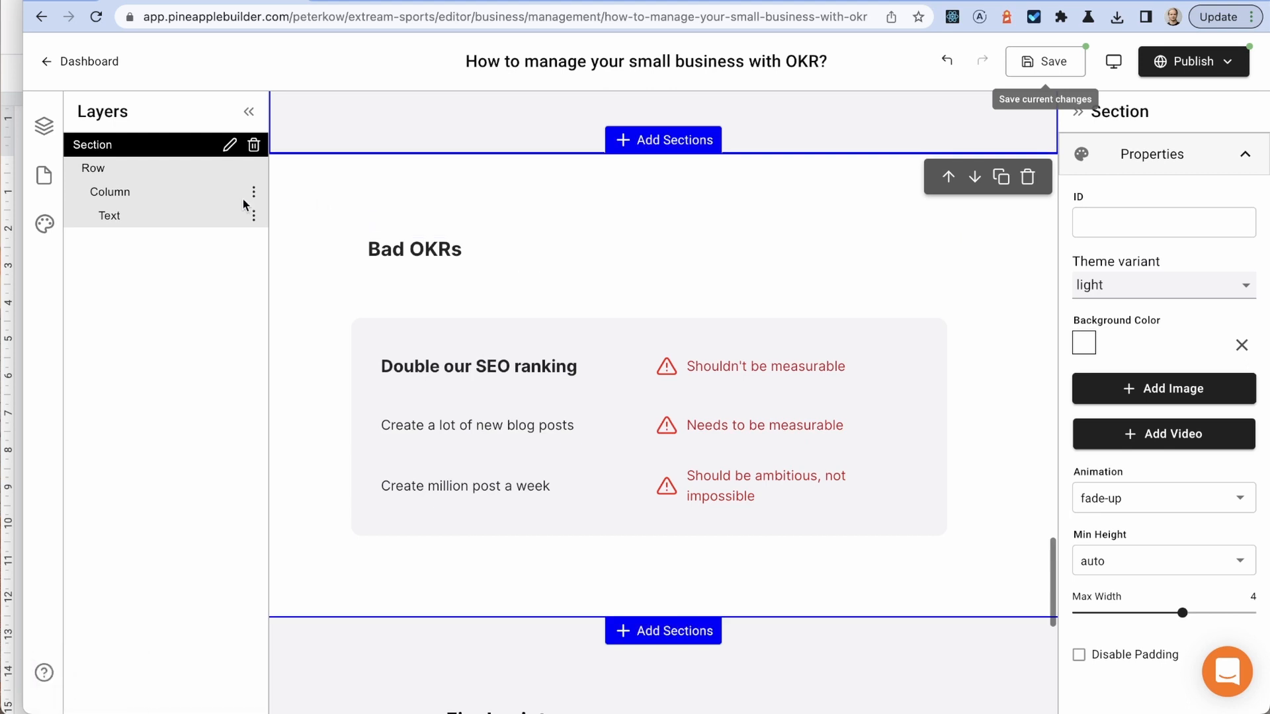
{"action": "scroll", "coordinate": [375, 323], "scroll_direction": "down", "scroll_amount": 2}
{"action": "scroll", "coordinate": [375, 324], "scroll_direction": "up", "scroll_amount": 7}
{"action": "left_click", "coordinate": [399, 212]}
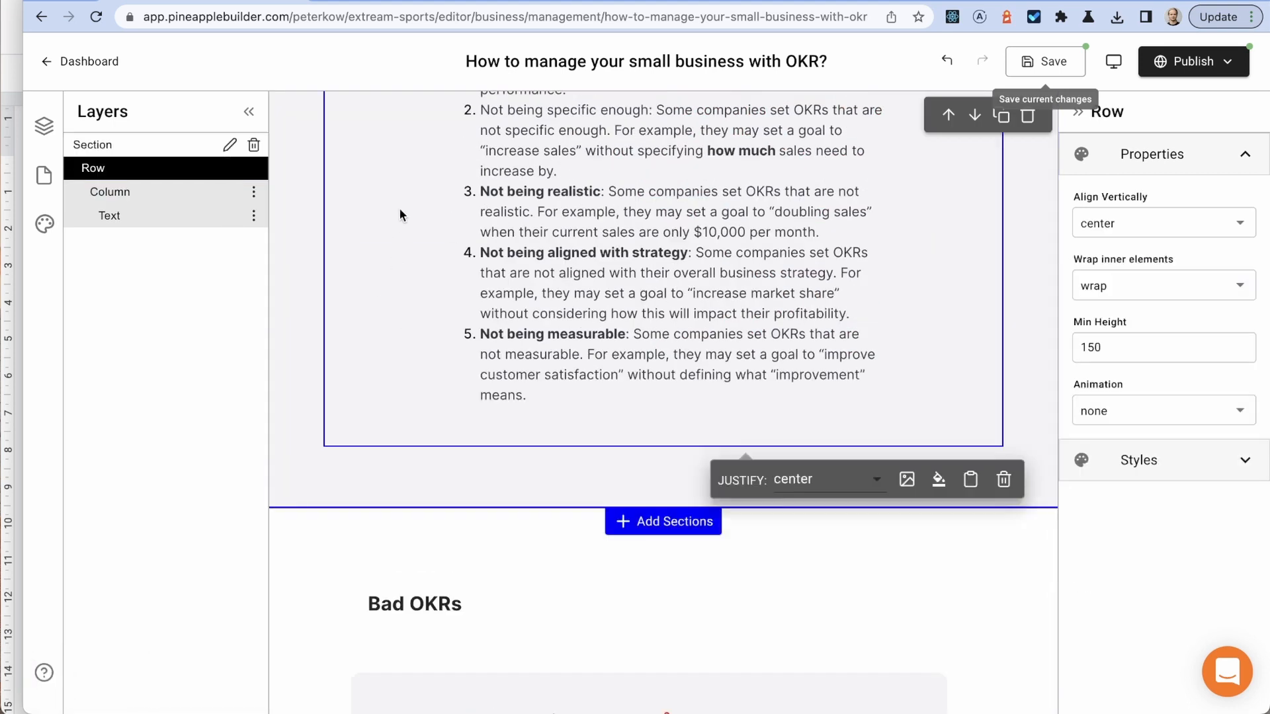
{"action": "scroll", "coordinate": [399, 212], "scroll_direction": "up", "scroll_amount": 1}
{"action": "left_click", "coordinate": [132, 145]}
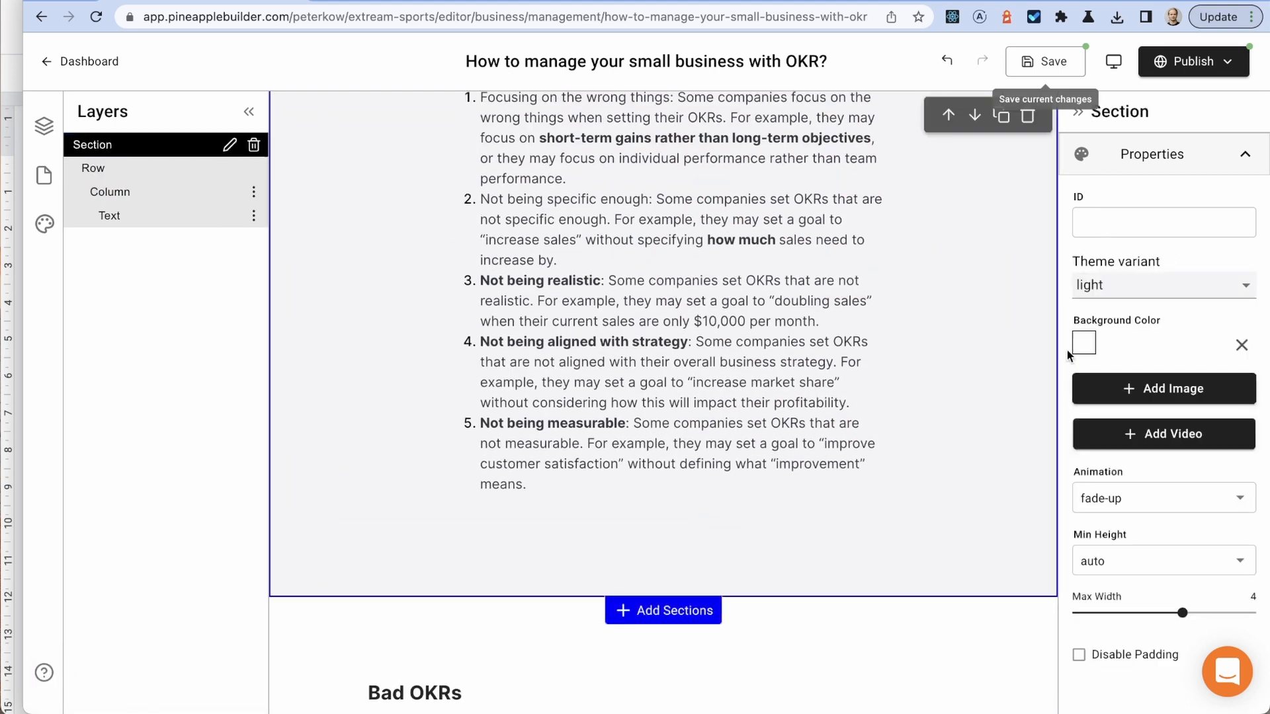
{"action": "left_click", "coordinate": [1139, 501]}
{"action": "left_click", "coordinate": [1105, 484]}
Step: Change the theme variant of the section with the Objective, Key Result and Initiatives cards to light
{"action": "scroll", "coordinate": [935, 412], "scroll_direction": "up", "scroll_amount": 6}
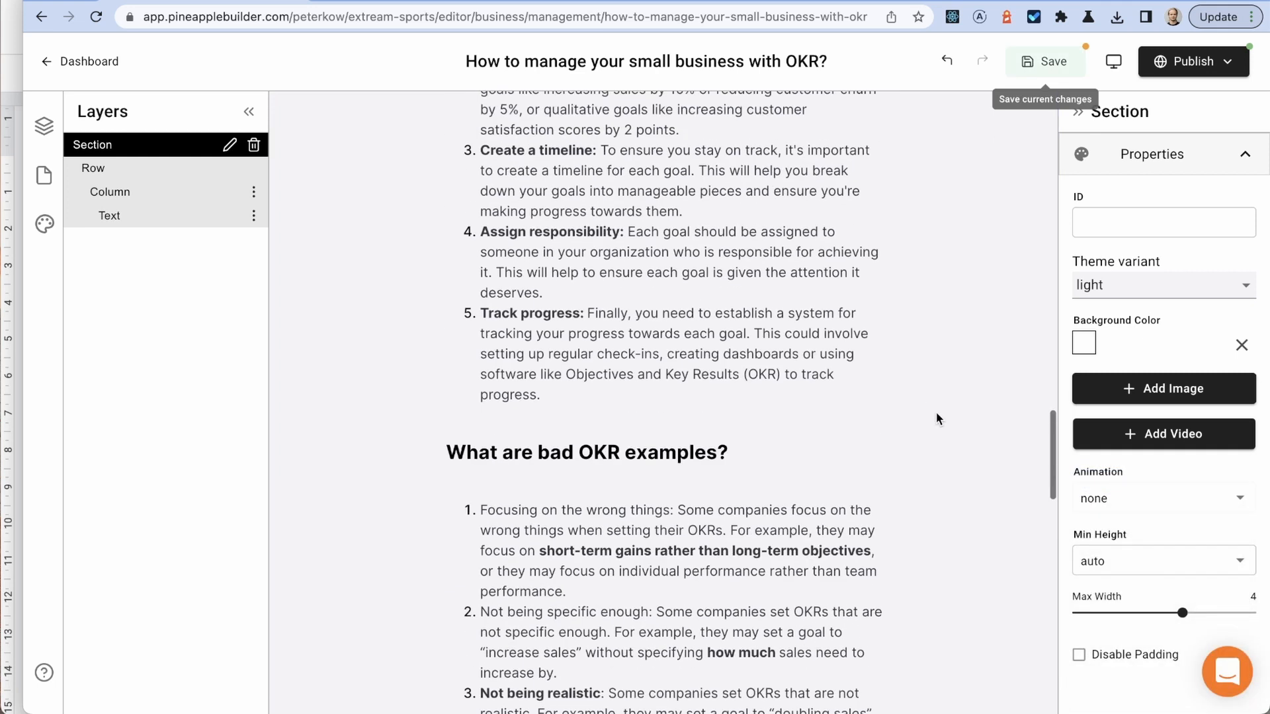
{"action": "scroll", "coordinate": [697, 312], "scroll_direction": "up", "scroll_amount": 10}
{"action": "scroll", "coordinate": [387, 225], "scroll_direction": "down", "scroll_amount": 3}
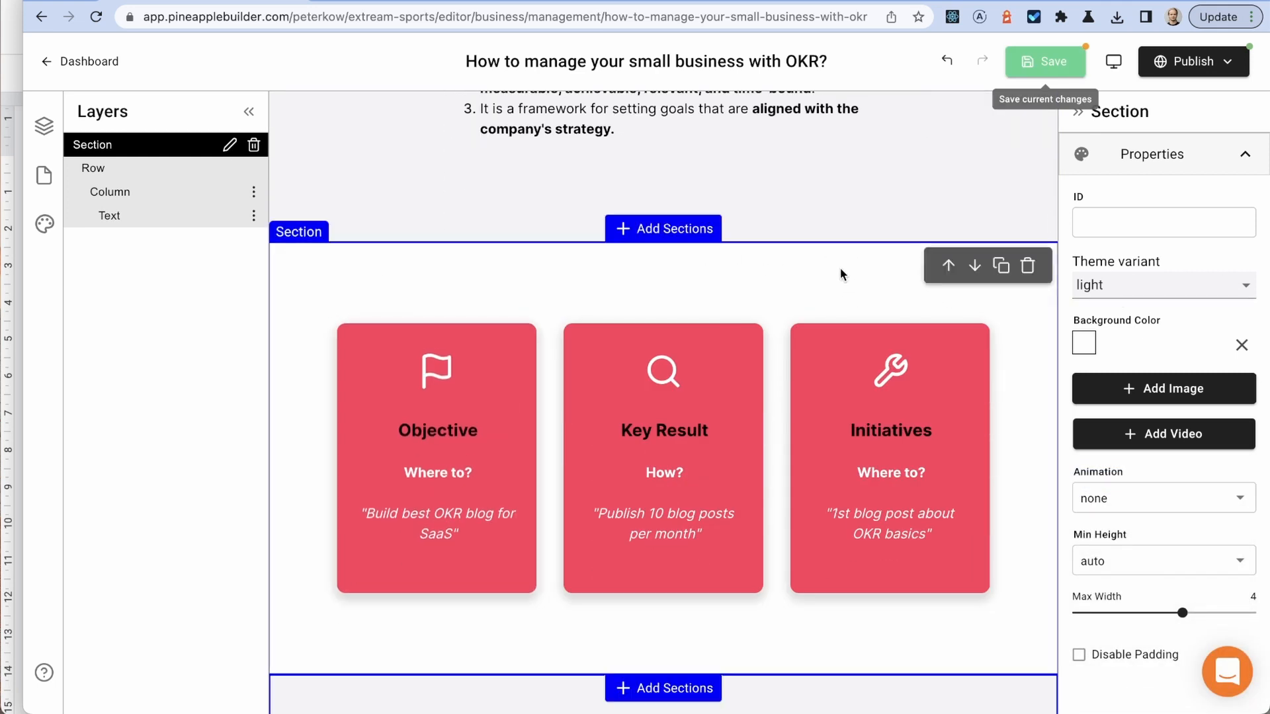
{"action": "left_click", "coordinate": [998, 288]}
{"action": "left_click", "coordinate": [1184, 291]}
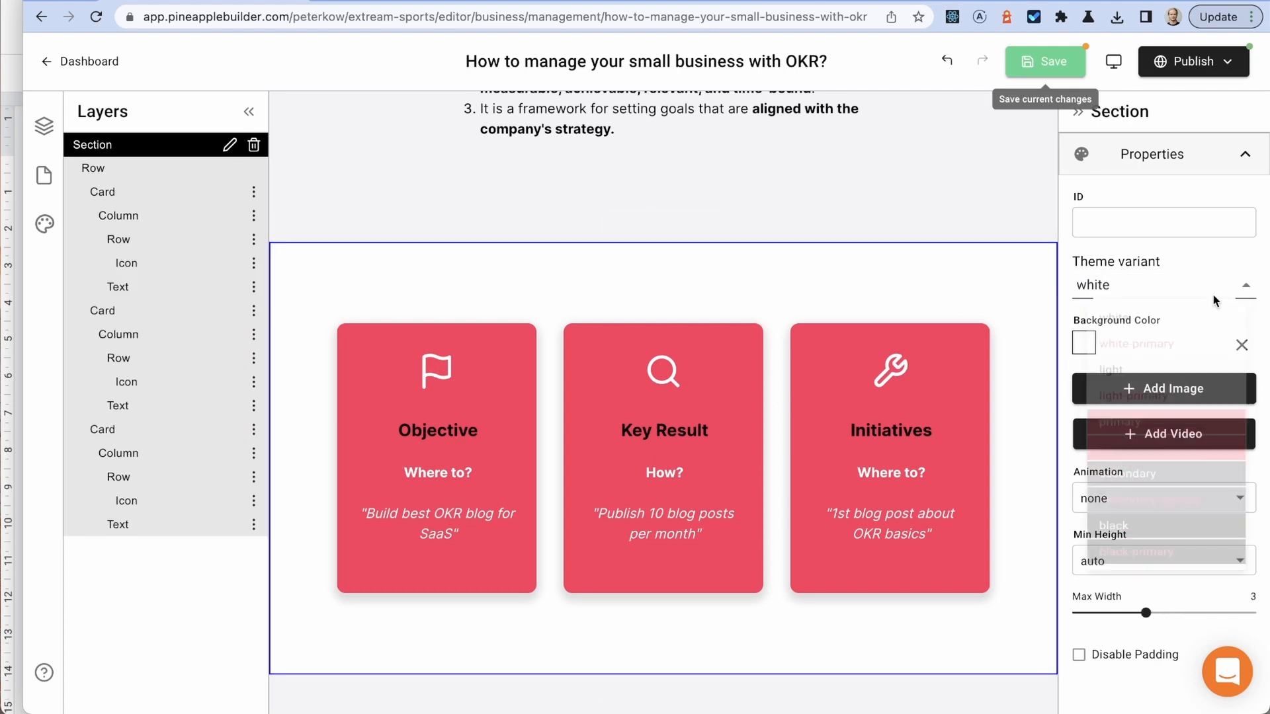
{"action": "left_click", "coordinate": [1141, 391]}
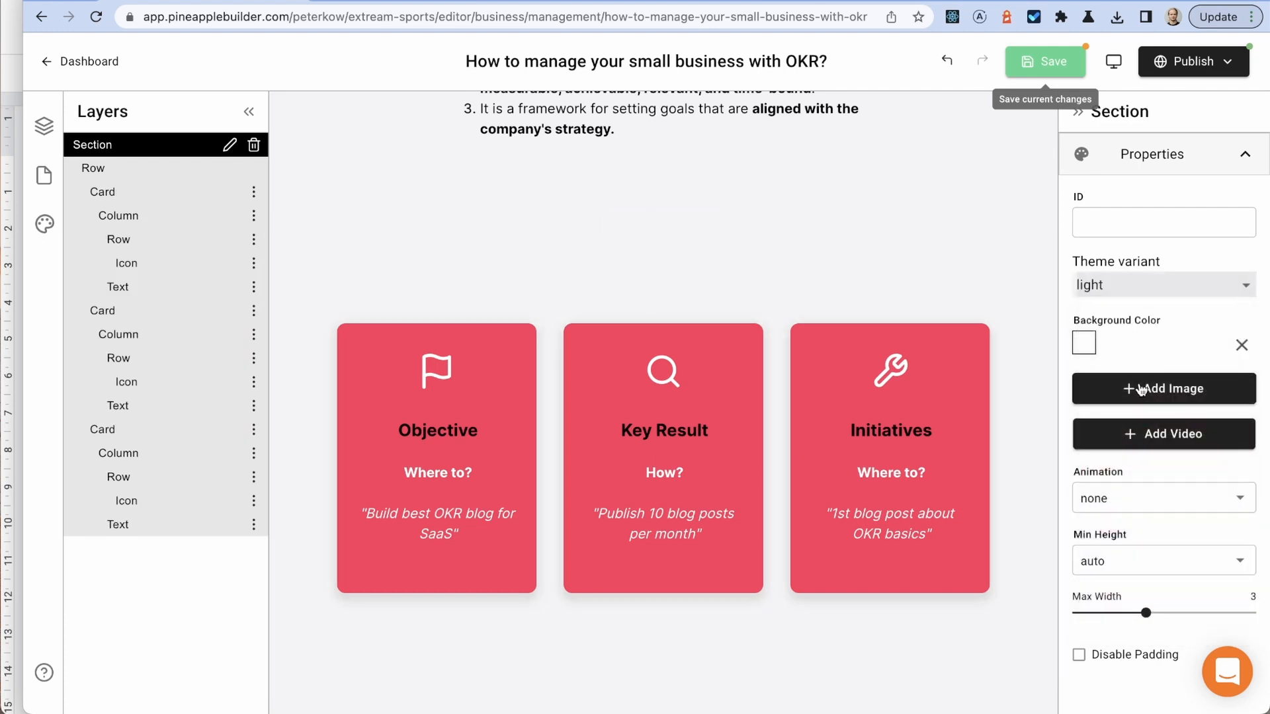
Step: Try placing a text component directly before the Objective card in the card row, and delete it
{"action": "scroll", "coordinate": [685, 328], "scroll_direction": "up", "scroll_amount": 1}
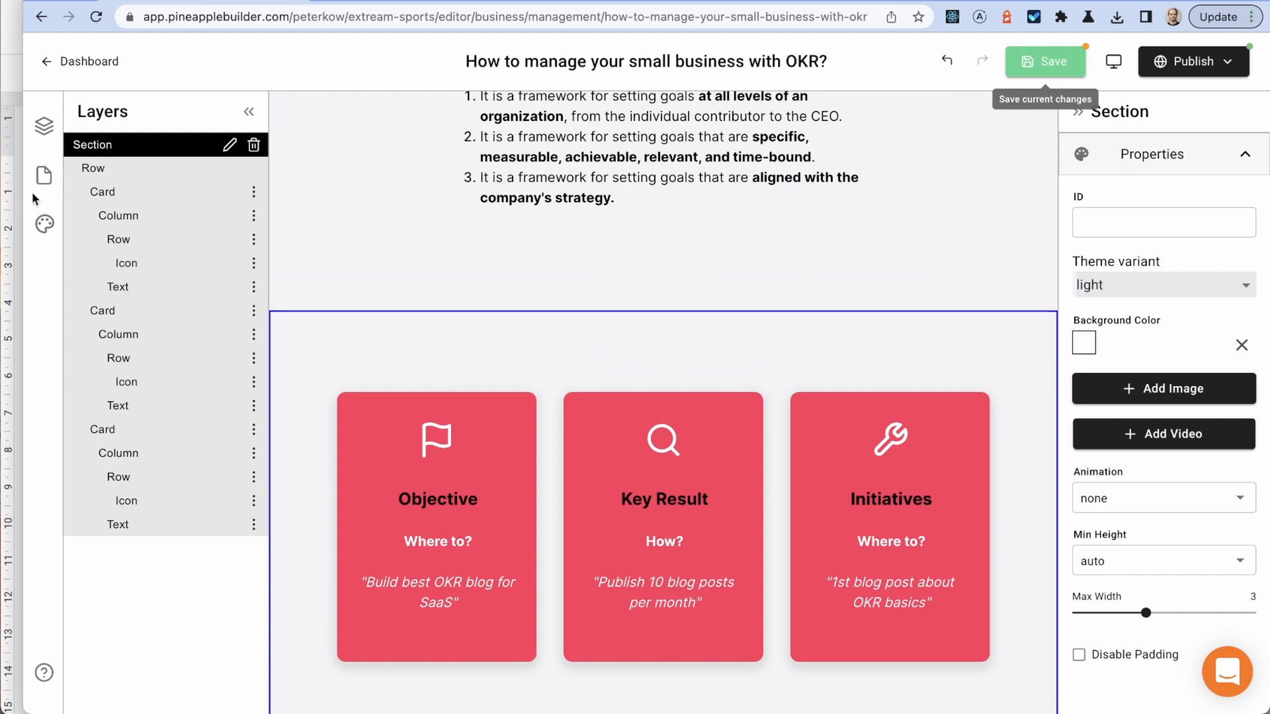
{"action": "left_click", "coordinate": [118, 174]}
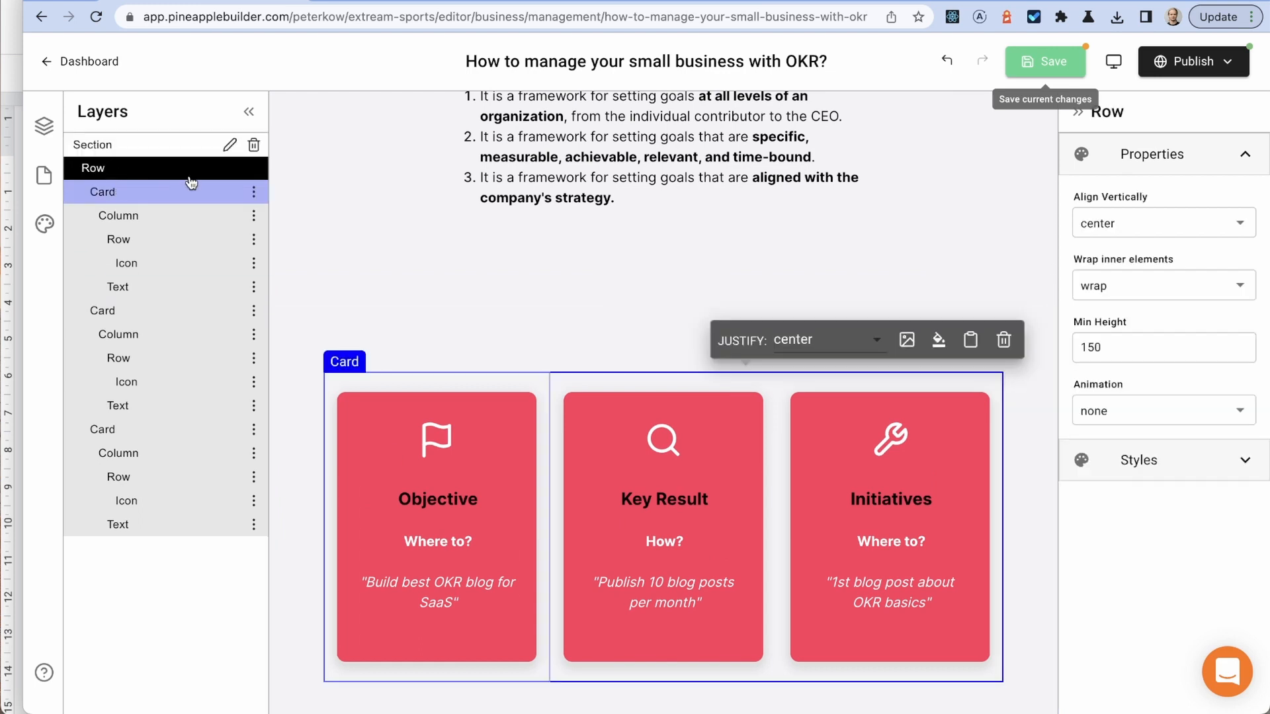
{"action": "scroll", "coordinate": [356, 305], "scroll_direction": "down", "scroll_amount": 1}
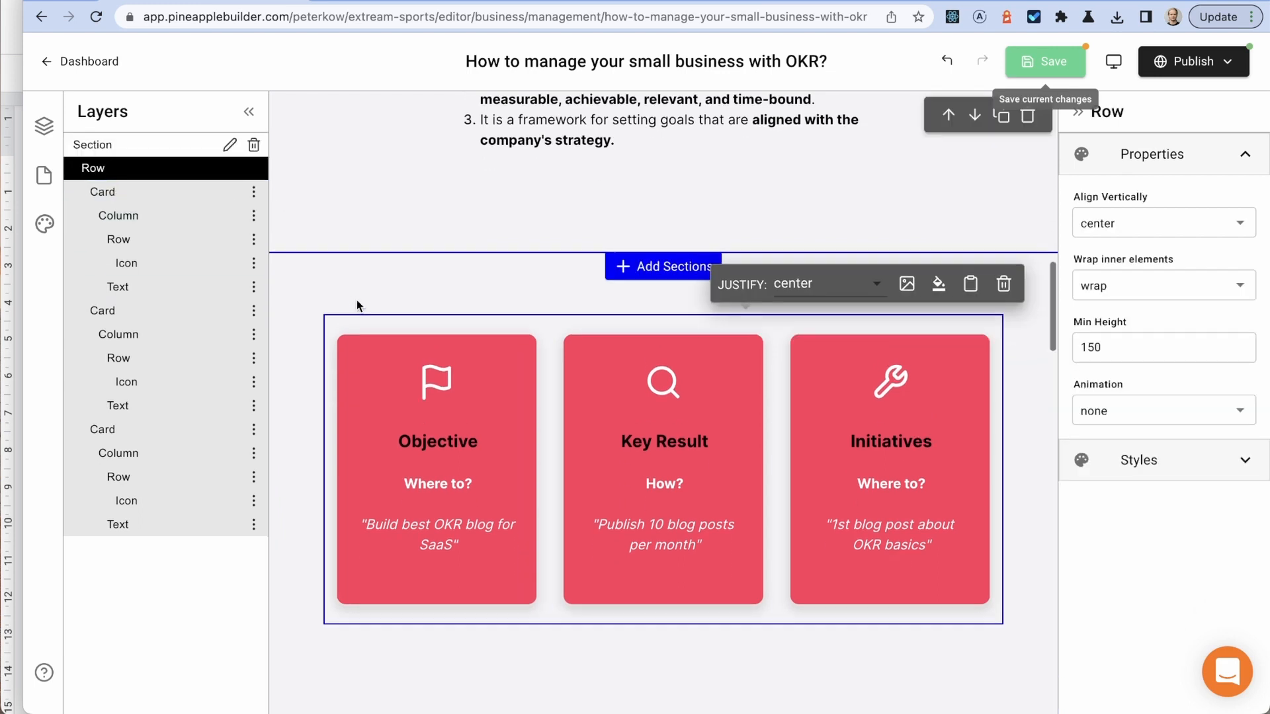
{"action": "left_click", "coordinate": [145, 192]}
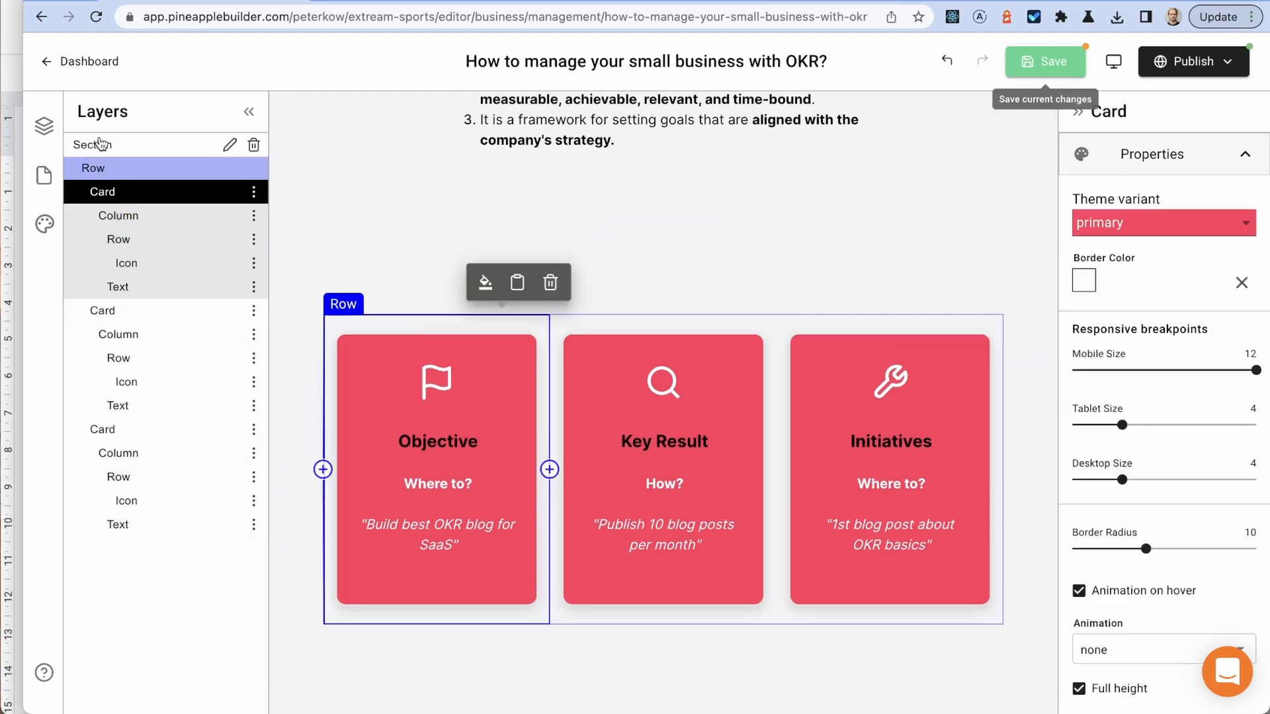
{"action": "left_click", "coordinate": [323, 469]}
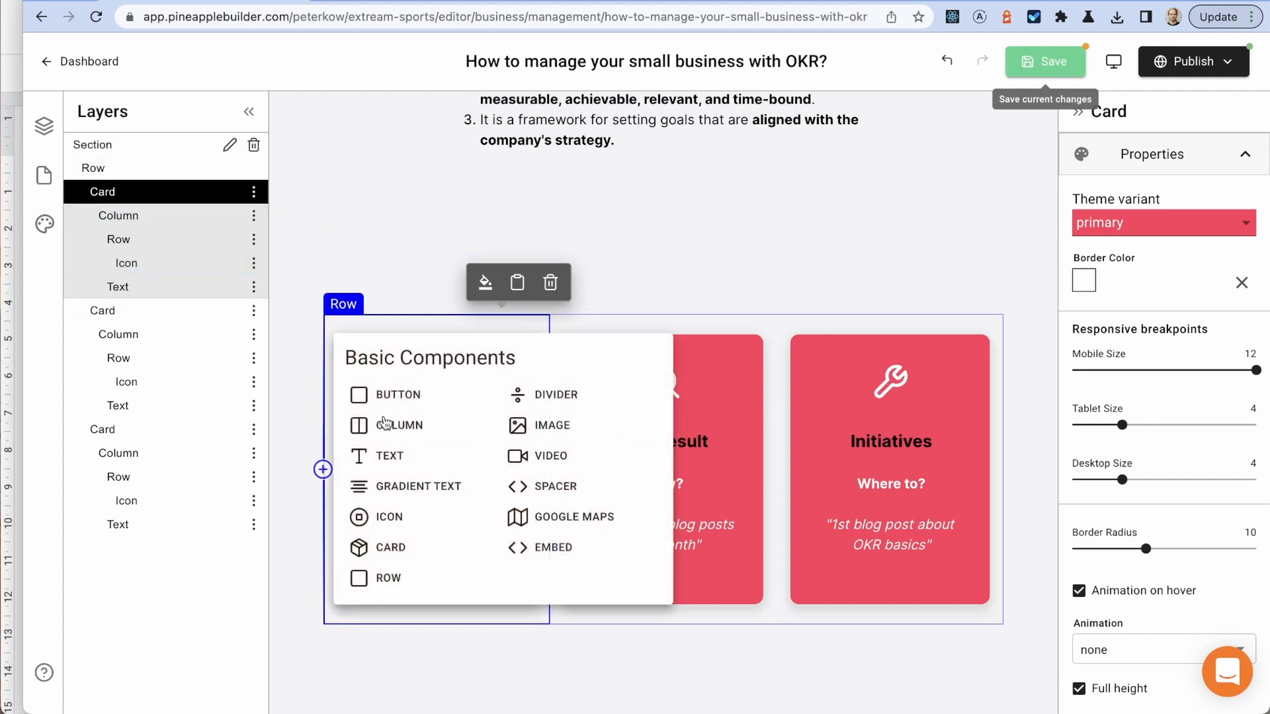
{"action": "left_click", "coordinate": [431, 463]}
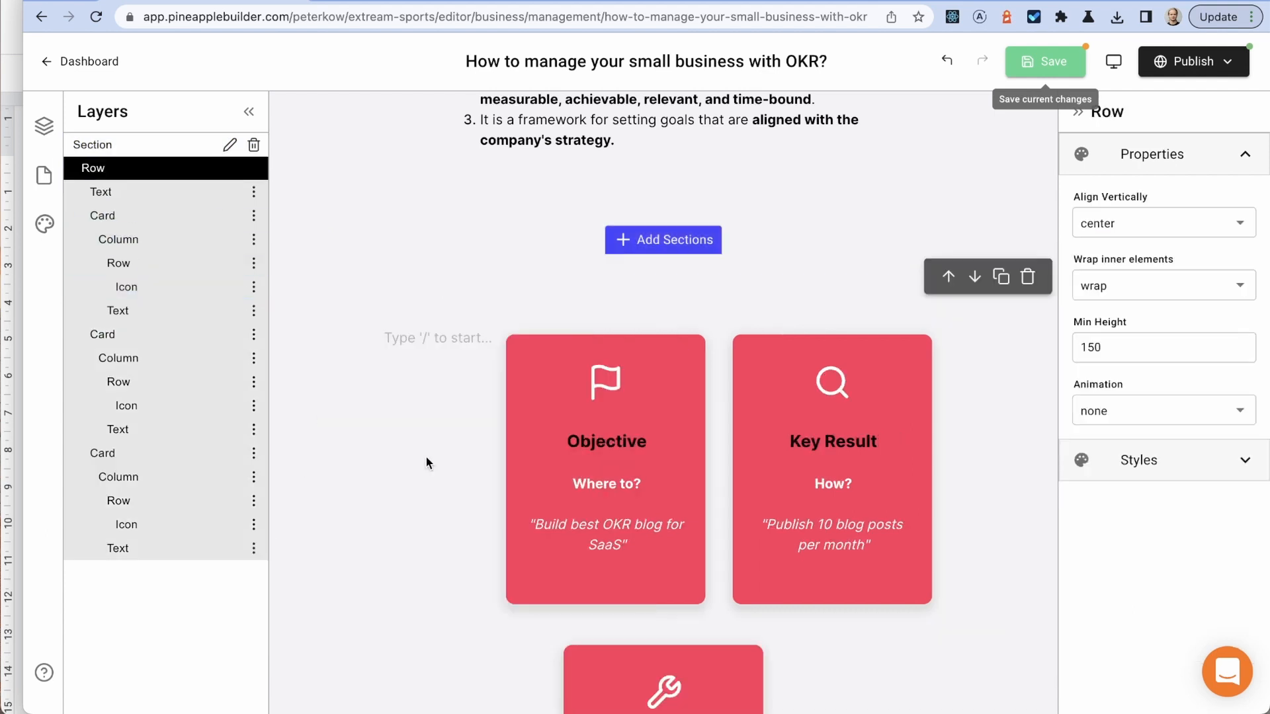
{"action": "left_click", "coordinate": [463, 338]}
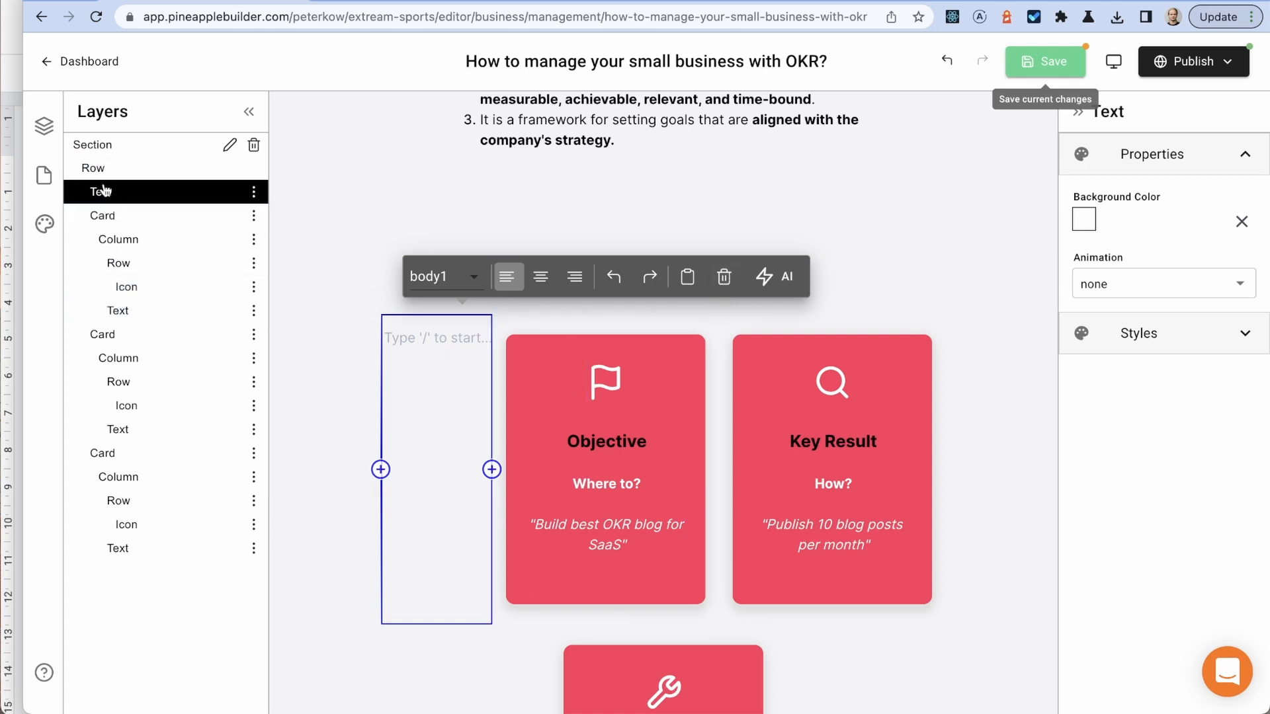
{"action": "left_click", "coordinate": [726, 281]}
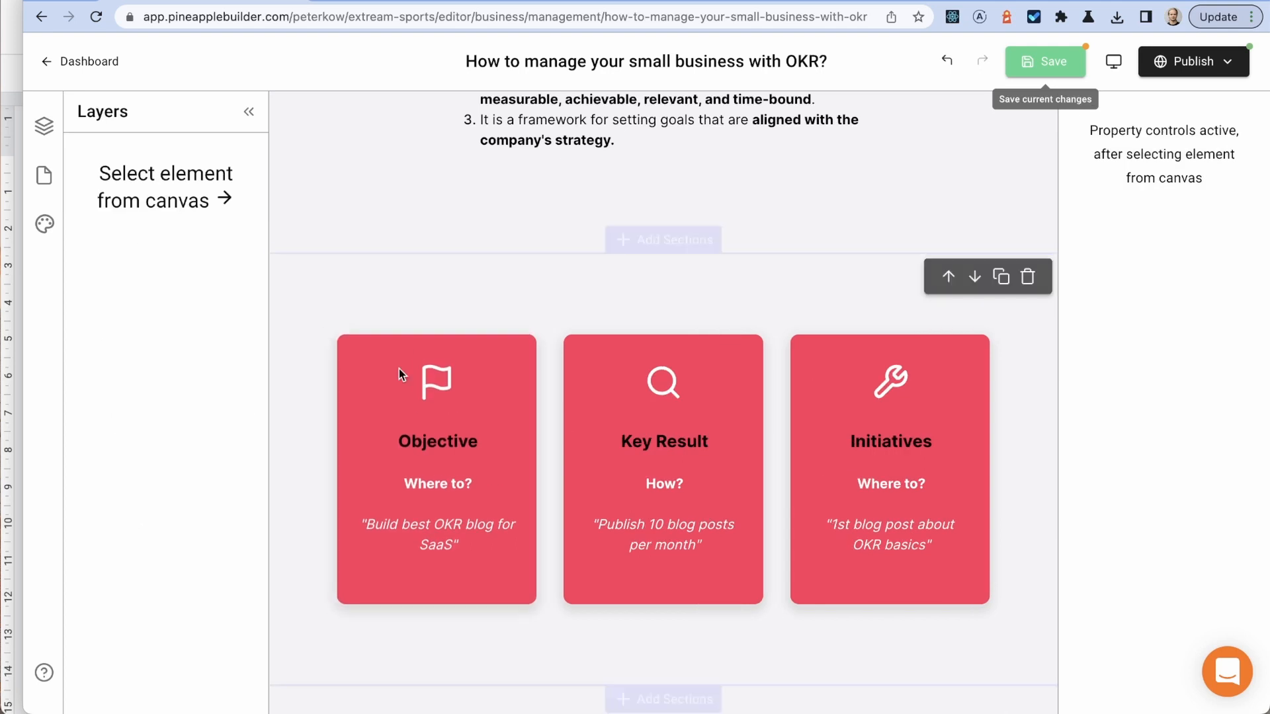
Step: Insert a column before the Objective card and add a text component inside it
{"action": "left_click", "coordinate": [442, 396]}
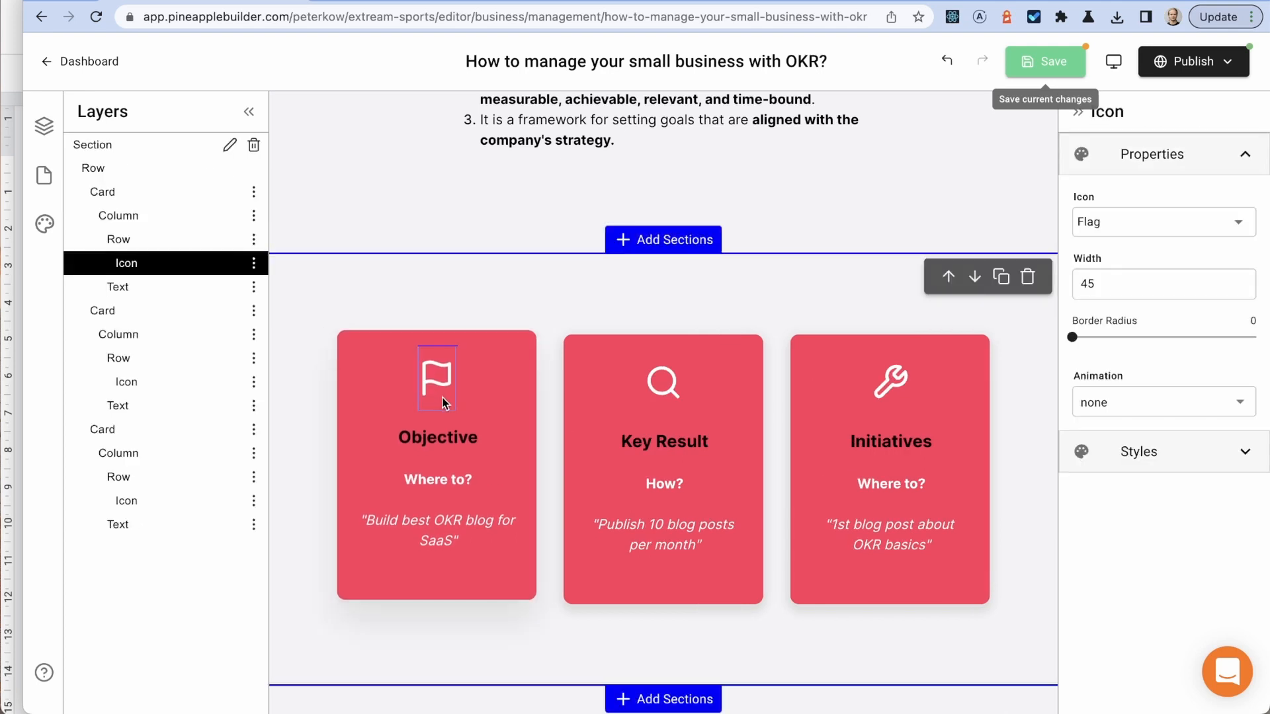
{"action": "left_click", "coordinate": [143, 192]}
{"action": "left_click", "coordinate": [322, 469]}
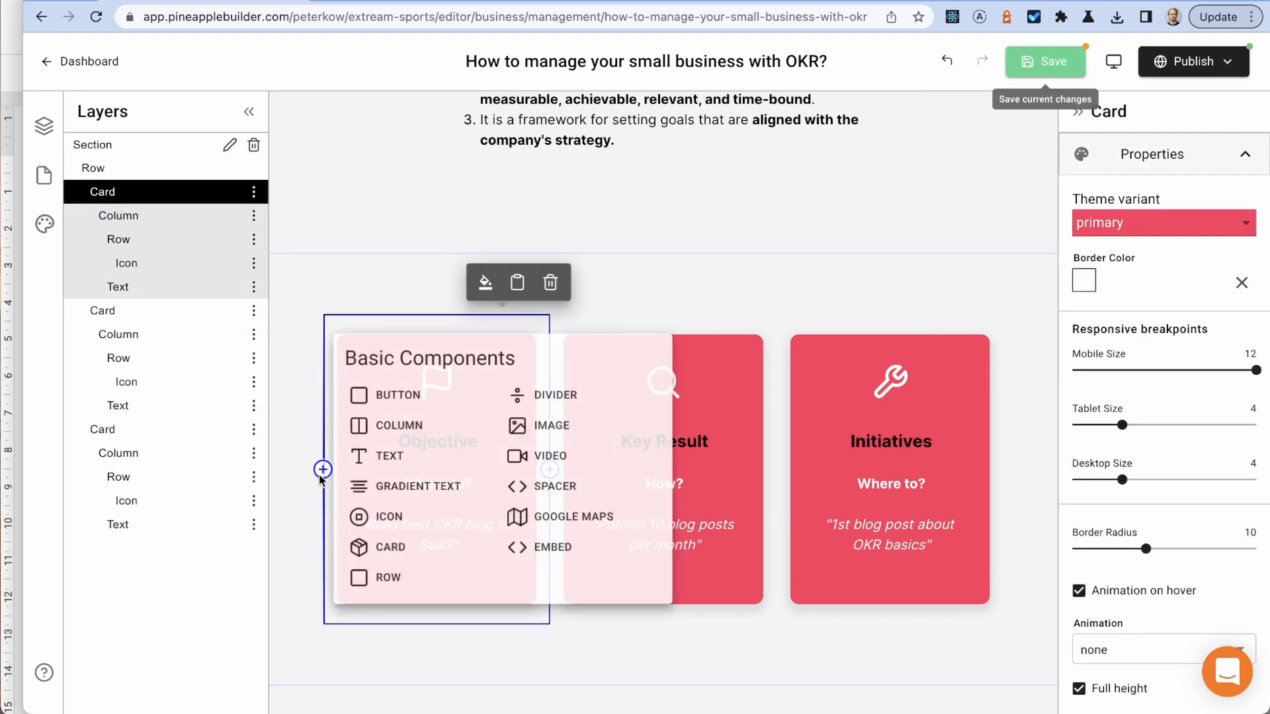
{"action": "left_click", "coordinate": [422, 434]}
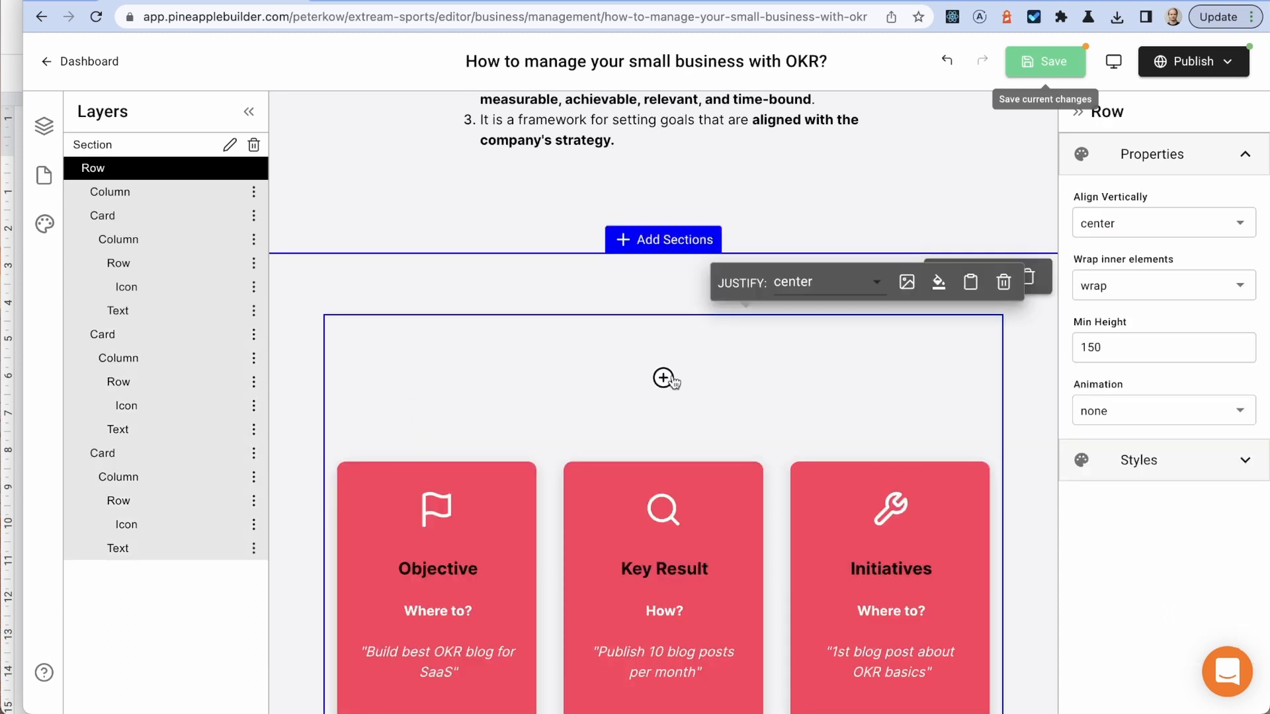
{"action": "left_click", "coordinate": [664, 378]}
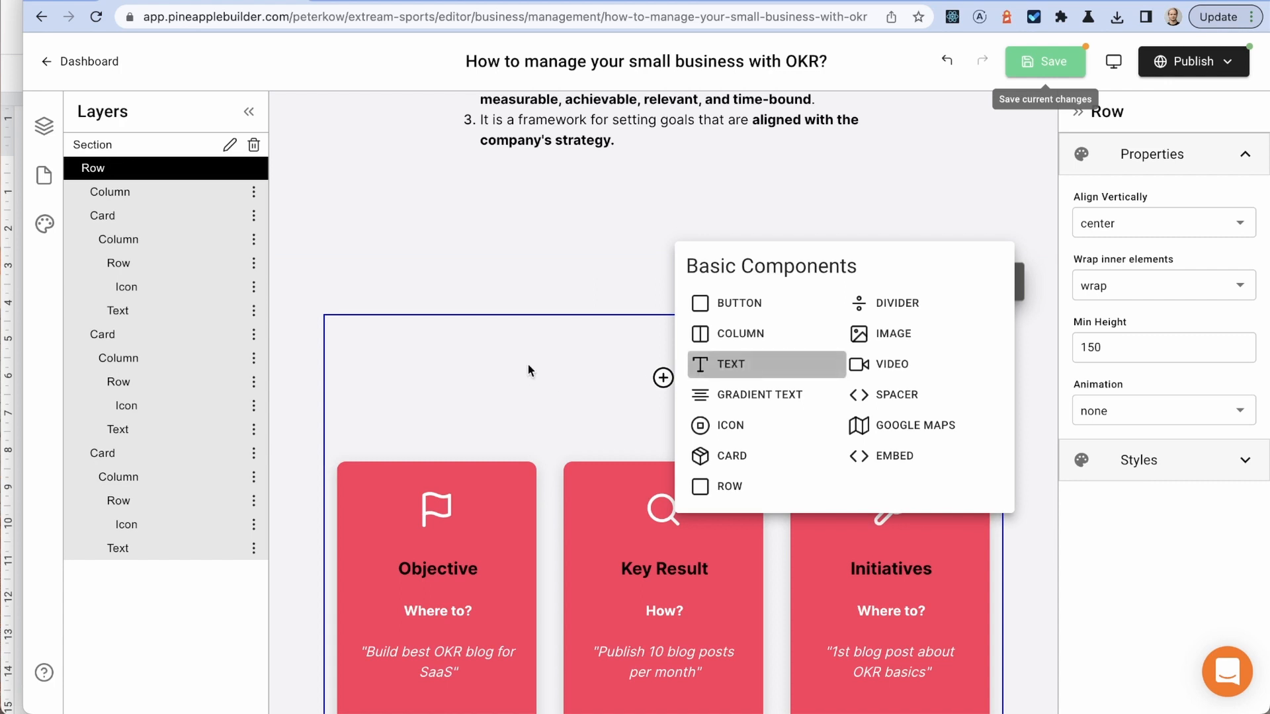
{"action": "left_click", "coordinate": [735, 364]}
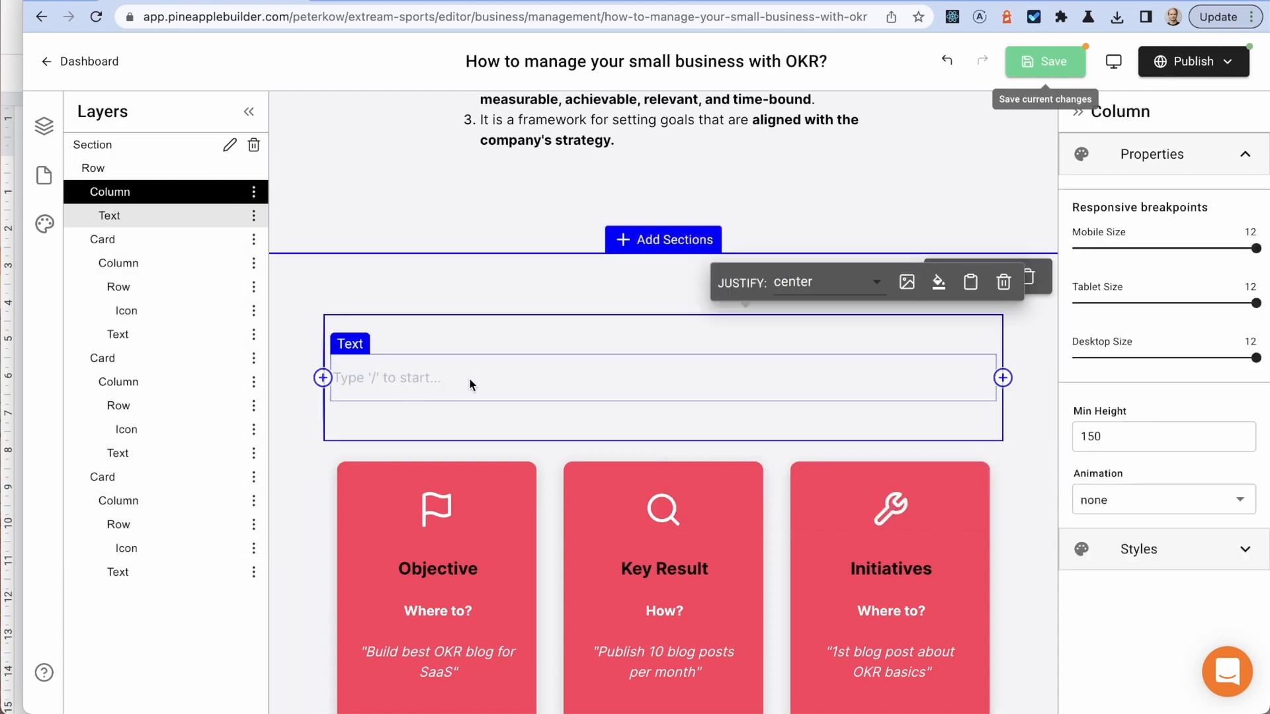
Step: Format the new text above the cards as a heading and enter "Examples"
{"action": "left_click", "coordinate": [401, 378]}
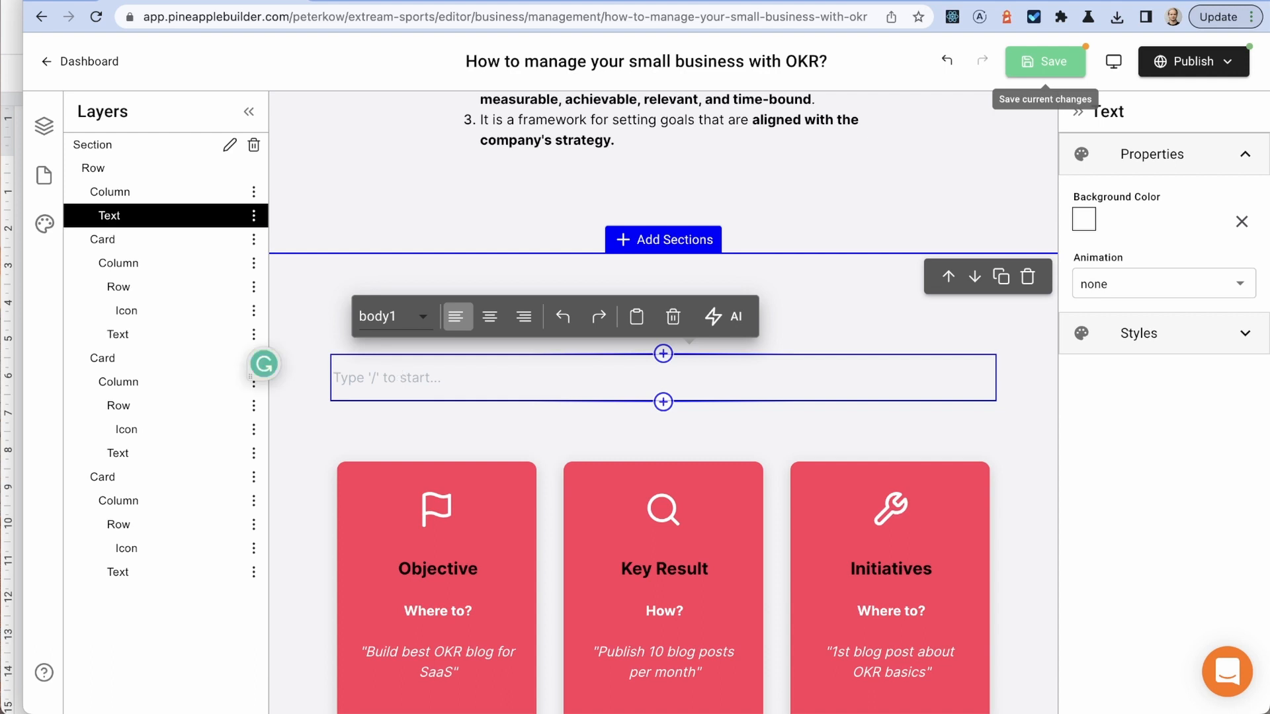
{"action": "type", "text": "/h"}
{"action": "left_click", "coordinate": [362, 549]}
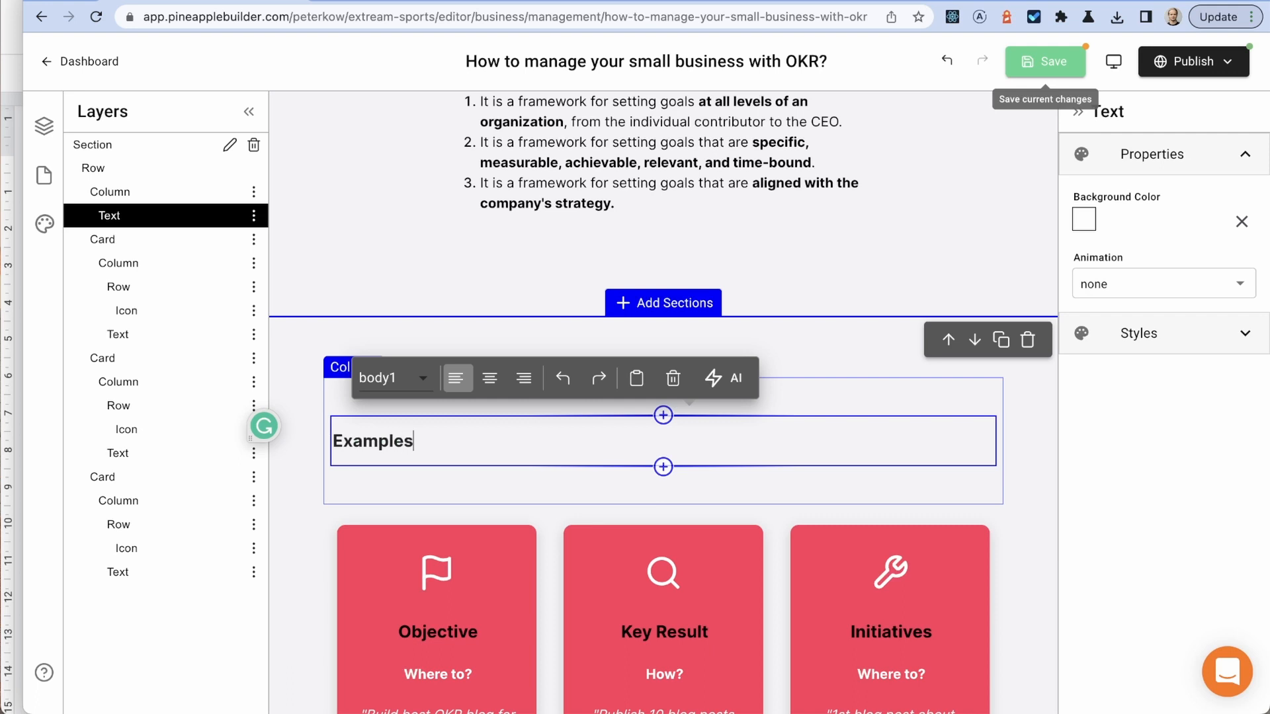
{"action": "scroll", "coordinate": [662, 397], "scroll_direction": "down", "scroll_amount": 1}
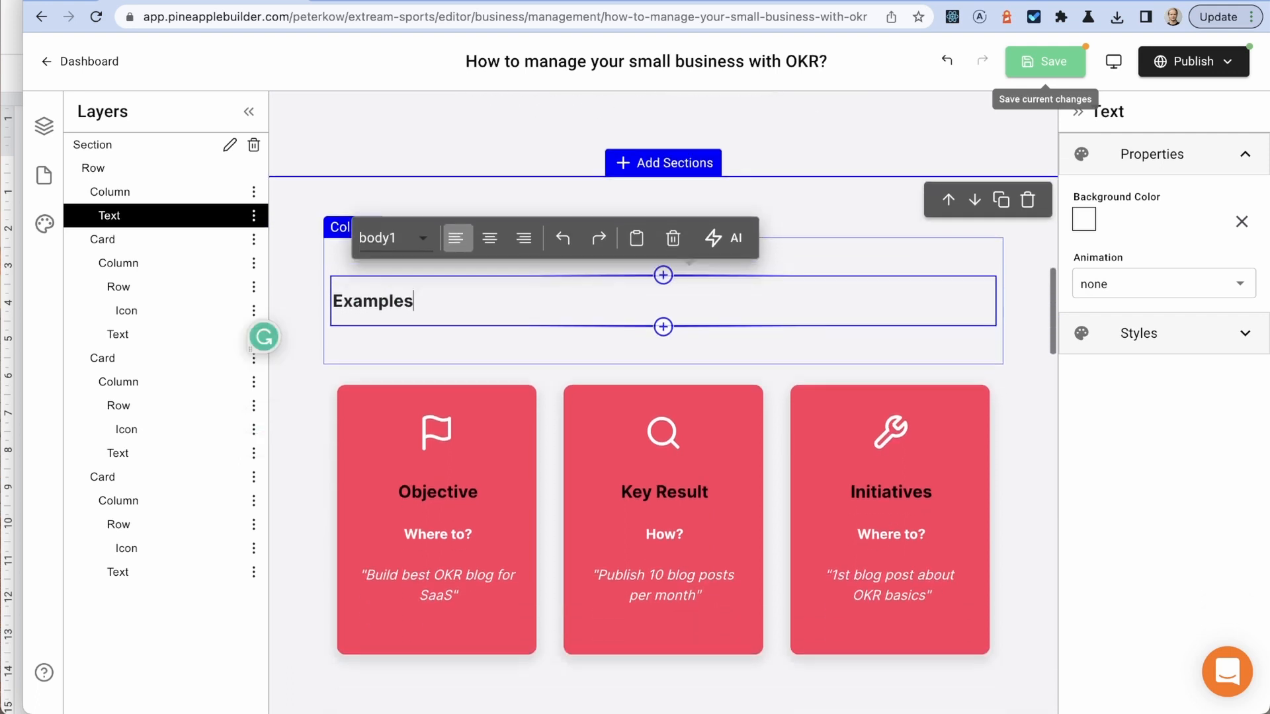
Step: Examine the article sections before and after the "Examples" heading and the card row
{"action": "scroll", "coordinate": [663, 397], "scroll_direction": "up", "scroll_amount": 5}
{"action": "scroll", "coordinate": [419, 557], "scroll_direction": "up", "scroll_amount": 1}
{"action": "scroll", "coordinate": [419, 557], "scroll_direction": "down", "scroll_amount": 6}
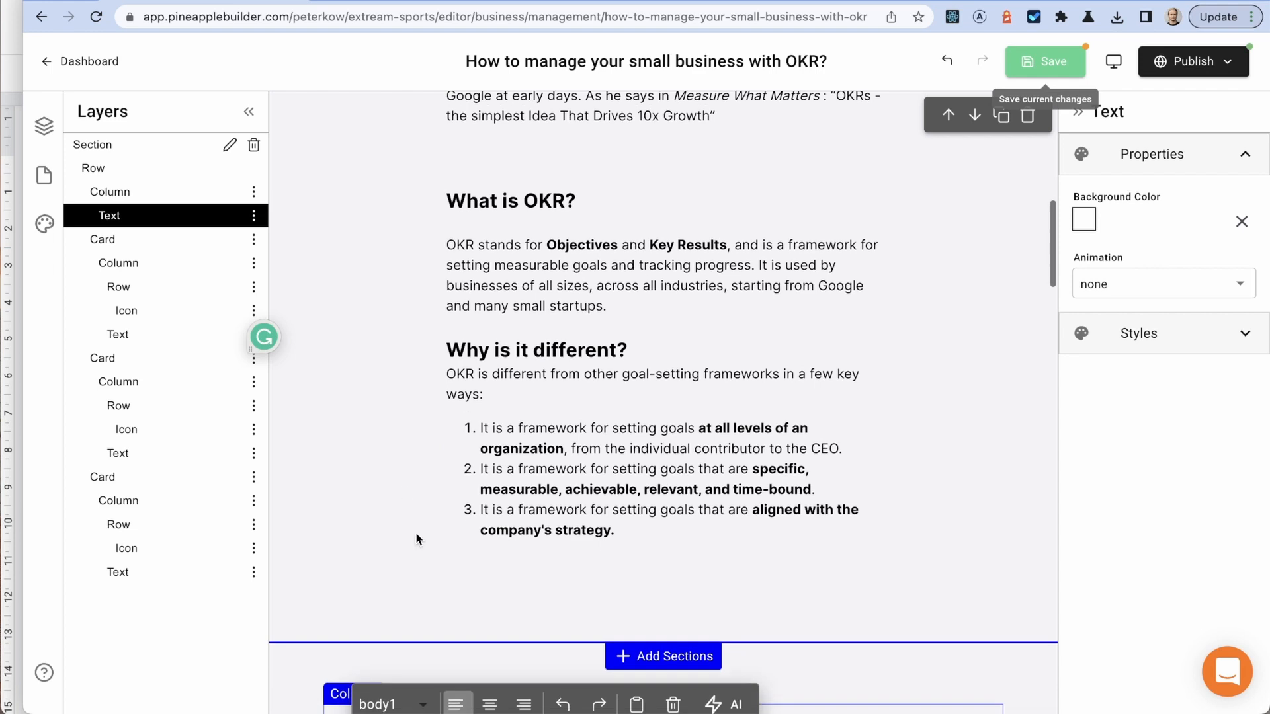
{"action": "scroll", "coordinate": [419, 557], "scroll_direction": "up", "scroll_amount": 1}
{"action": "scroll", "coordinate": [419, 557], "scroll_direction": "down", "scroll_amount": 3}
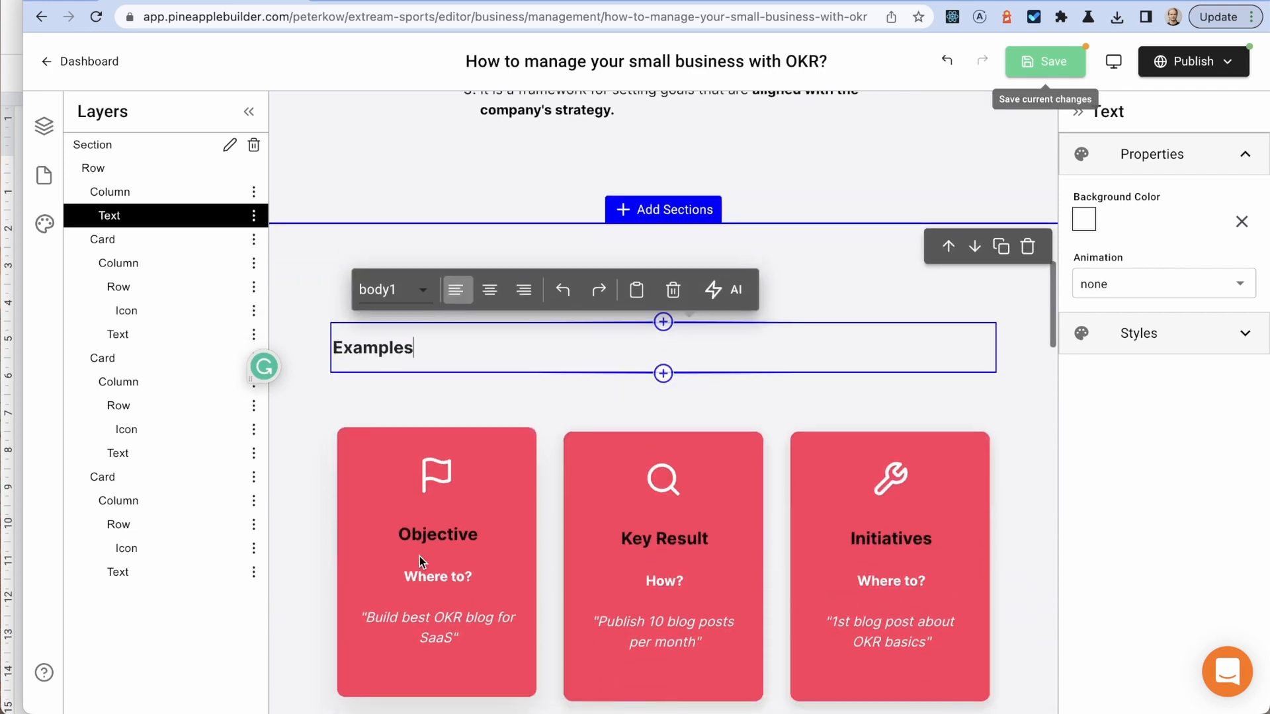
{"action": "scroll", "coordinate": [420, 557], "scroll_direction": "down", "scroll_amount": 3}
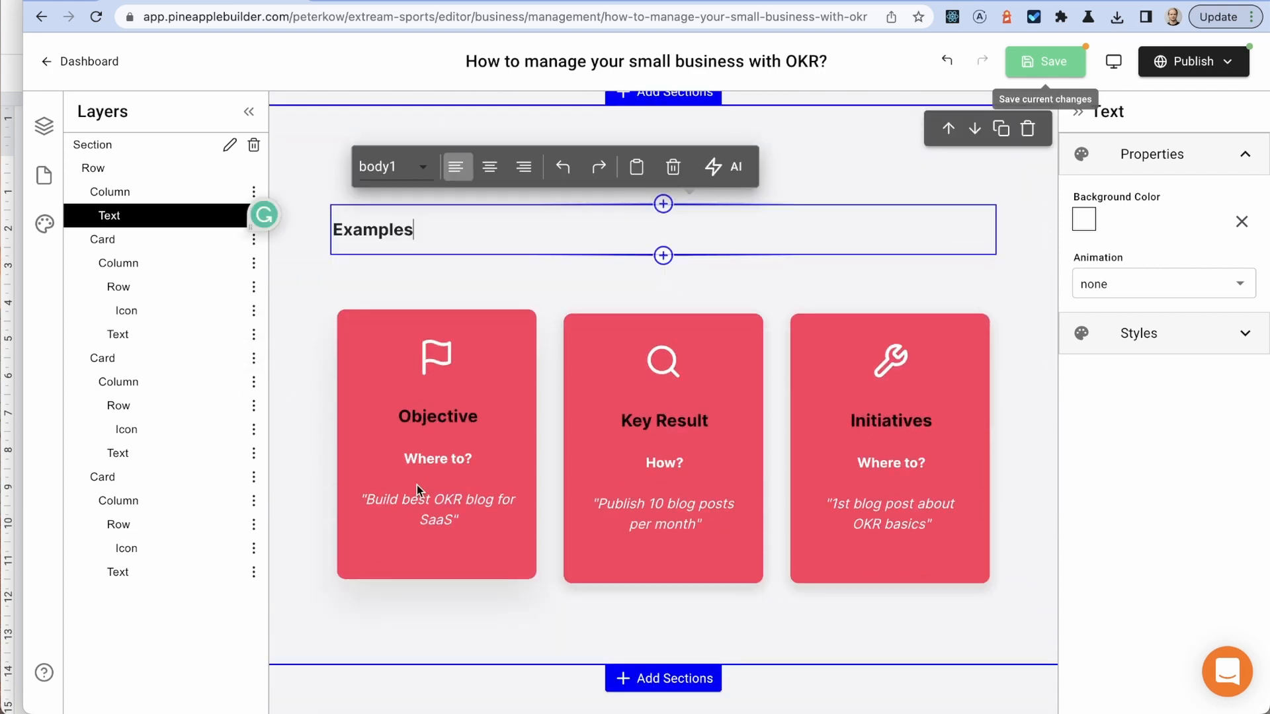
{"action": "scroll", "coordinate": [417, 488], "scroll_direction": "down", "scroll_amount": 2}
{"action": "scroll", "coordinate": [416, 490], "scroll_direction": "down", "scroll_amount": 9}
{"action": "scroll", "coordinate": [417, 490], "scroll_direction": "up", "scroll_amount": 15}
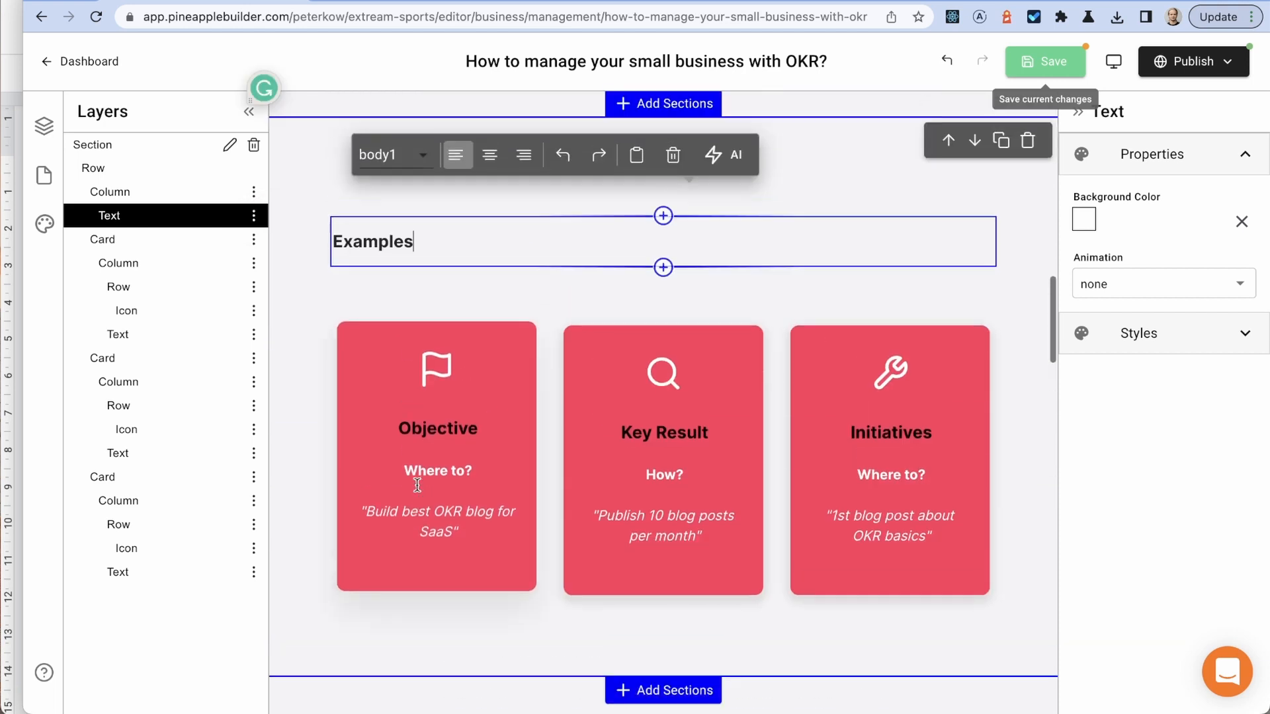
{"action": "scroll", "coordinate": [417, 486], "scroll_direction": "down", "scroll_amount": 3}
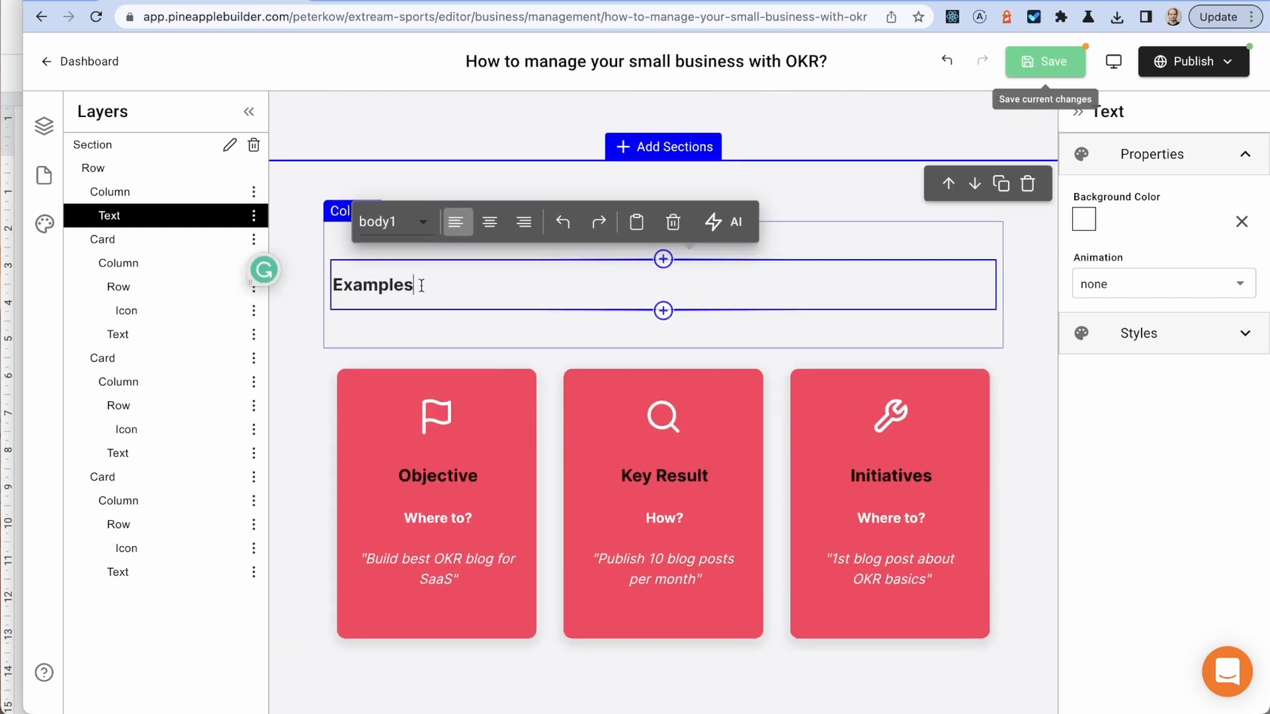
{"action": "left_click_drag", "start_coordinate": [422, 286], "coordinate": [345, 288]}
{"action": "left_click_drag", "start_coordinate": [449, 281], "coordinate": [334, 283]}
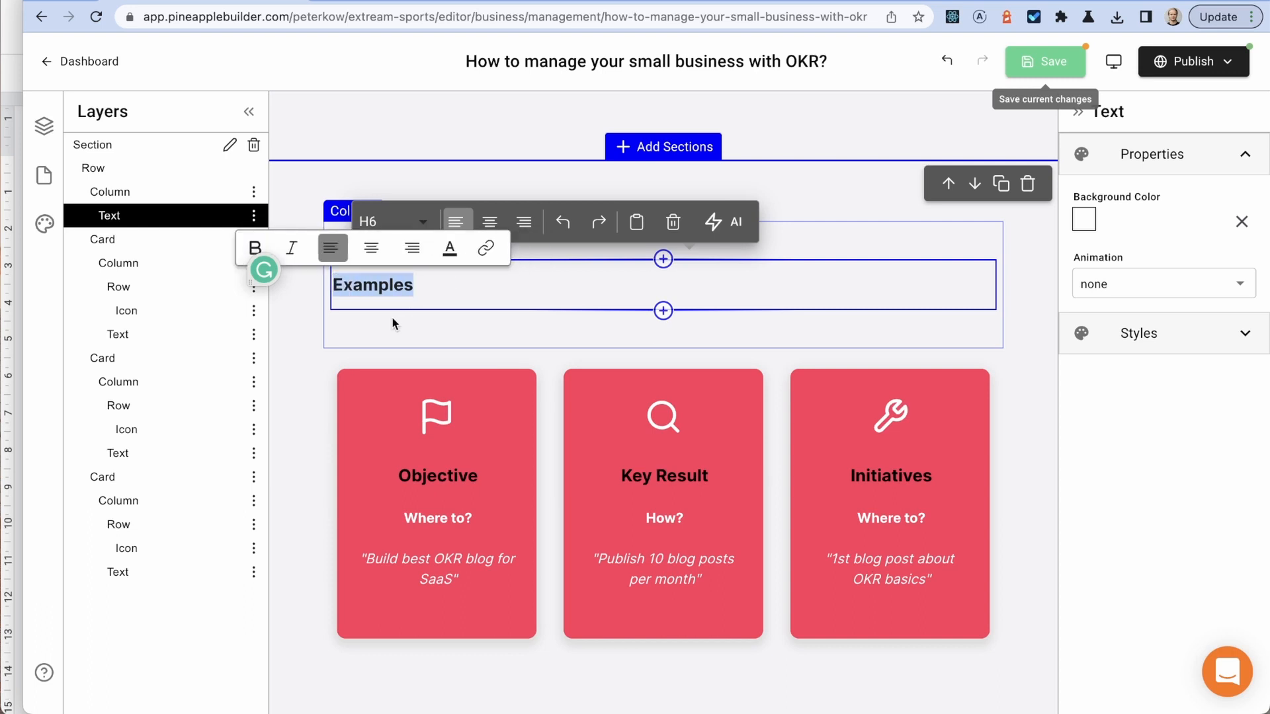
{"action": "scroll", "coordinate": [439, 314], "scroll_direction": "up", "scroll_amount": 3}
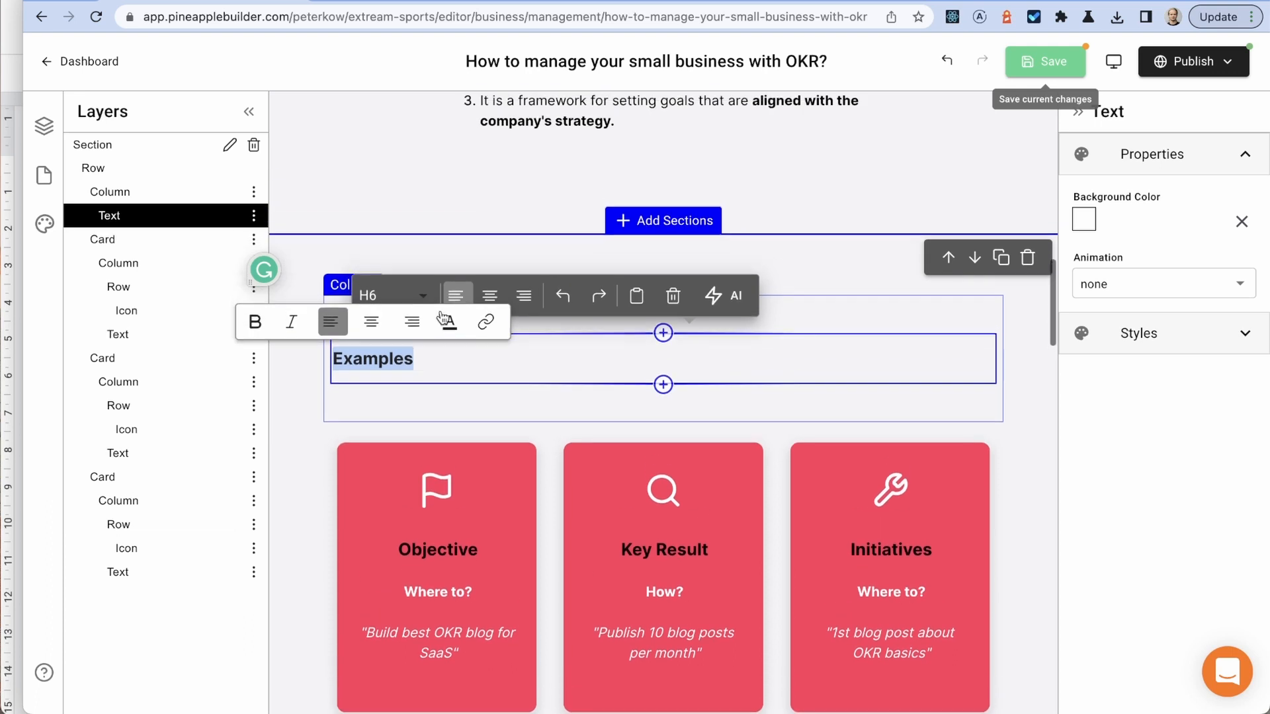
{"action": "left_click", "coordinate": [451, 376]}
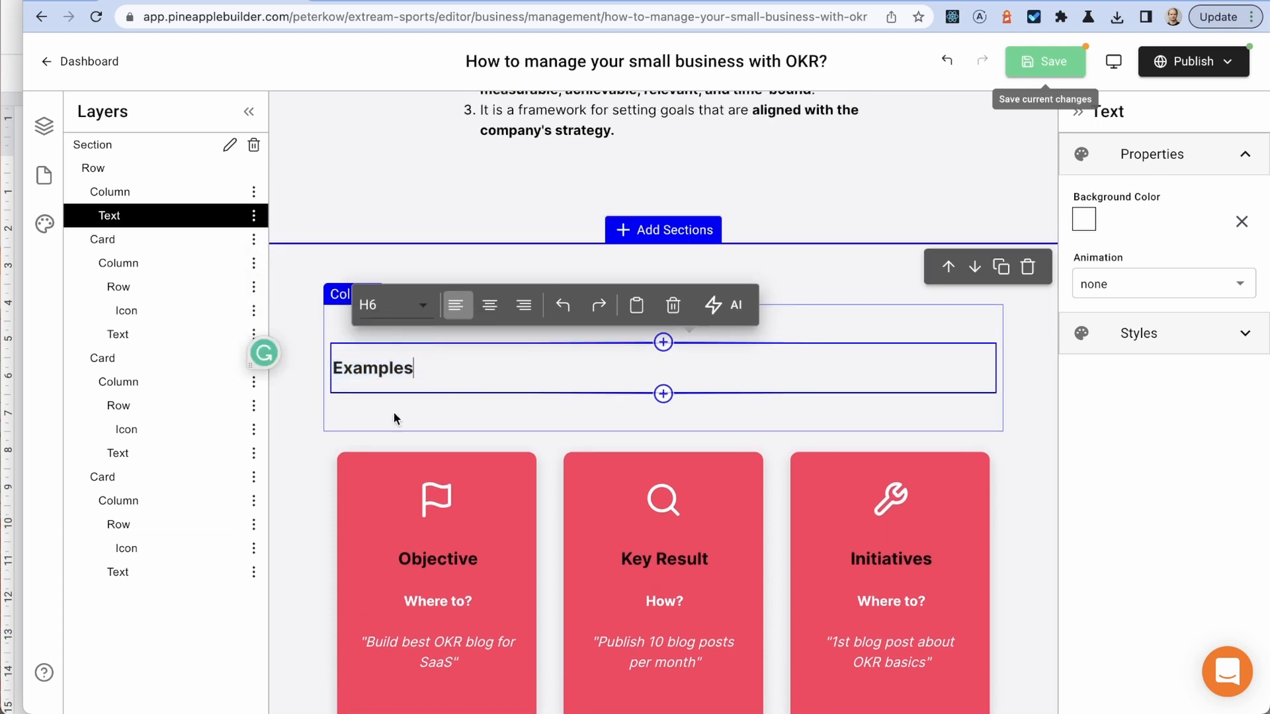
Step: Reduce the minimum height of the column that holds the "Examples" heading
{"action": "left_click", "coordinate": [125, 215]}
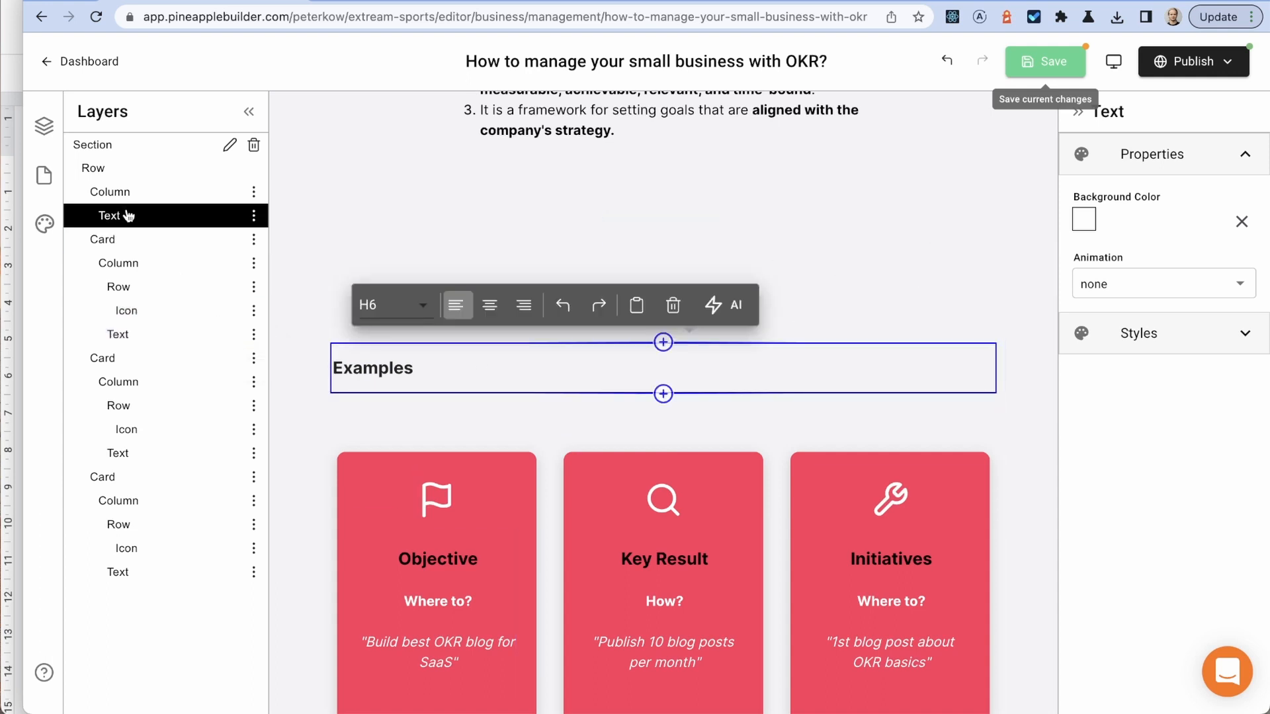
{"action": "left_click", "coordinate": [133, 191]}
{"action": "left_click_drag", "start_coordinate": [1092, 431], "coordinate": [1063, 423]}
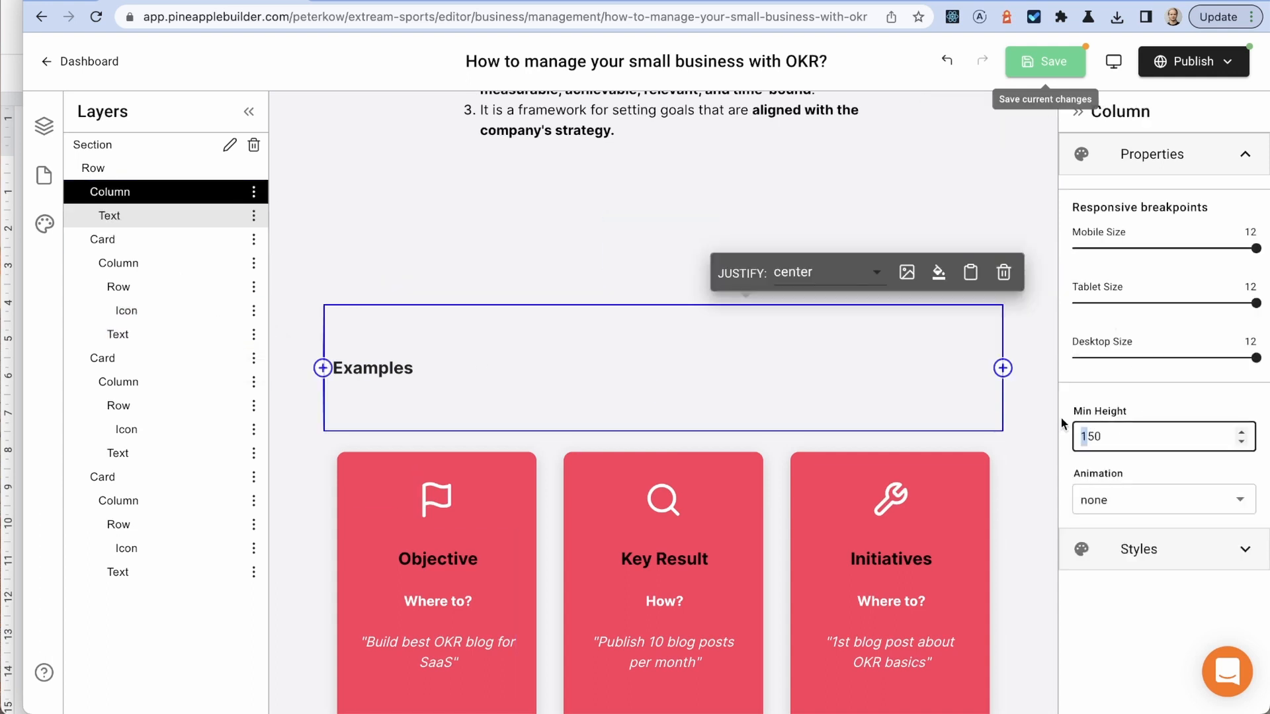
{"action": "left_click", "coordinate": [382, 345]}
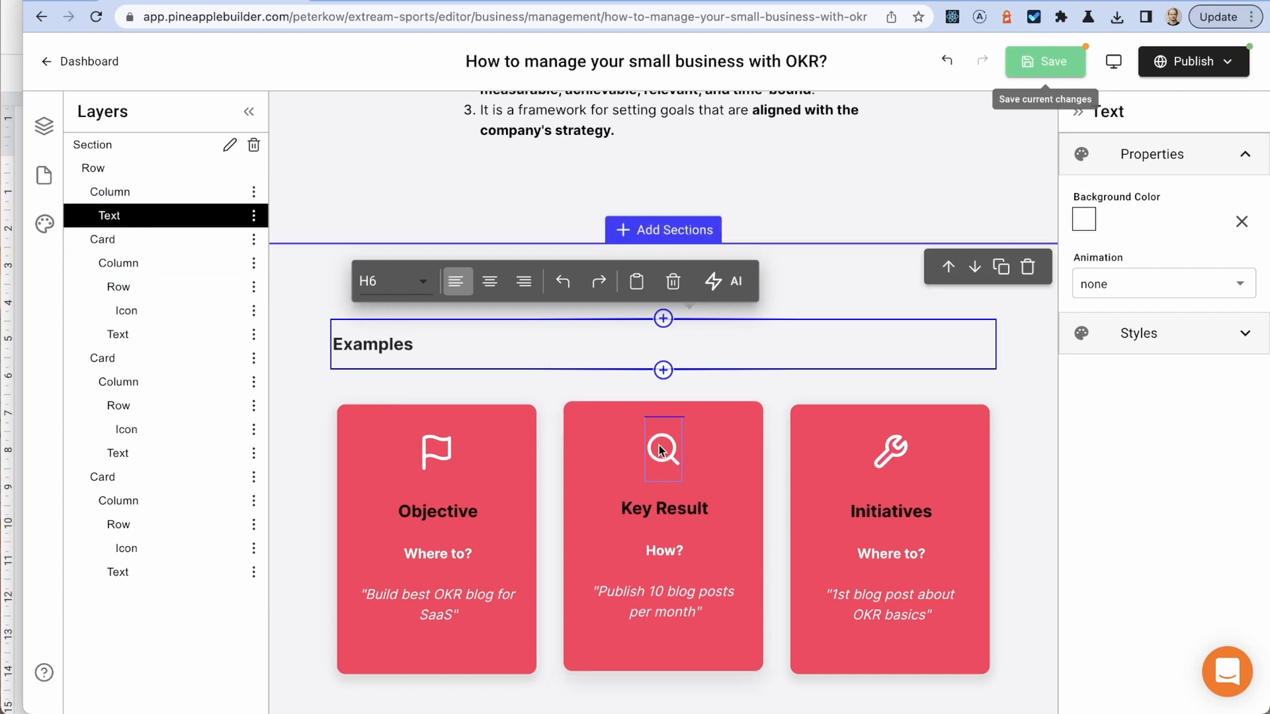
Step: Try the secondary theme variant on the Objective card
{"action": "left_click", "coordinate": [439, 197]}
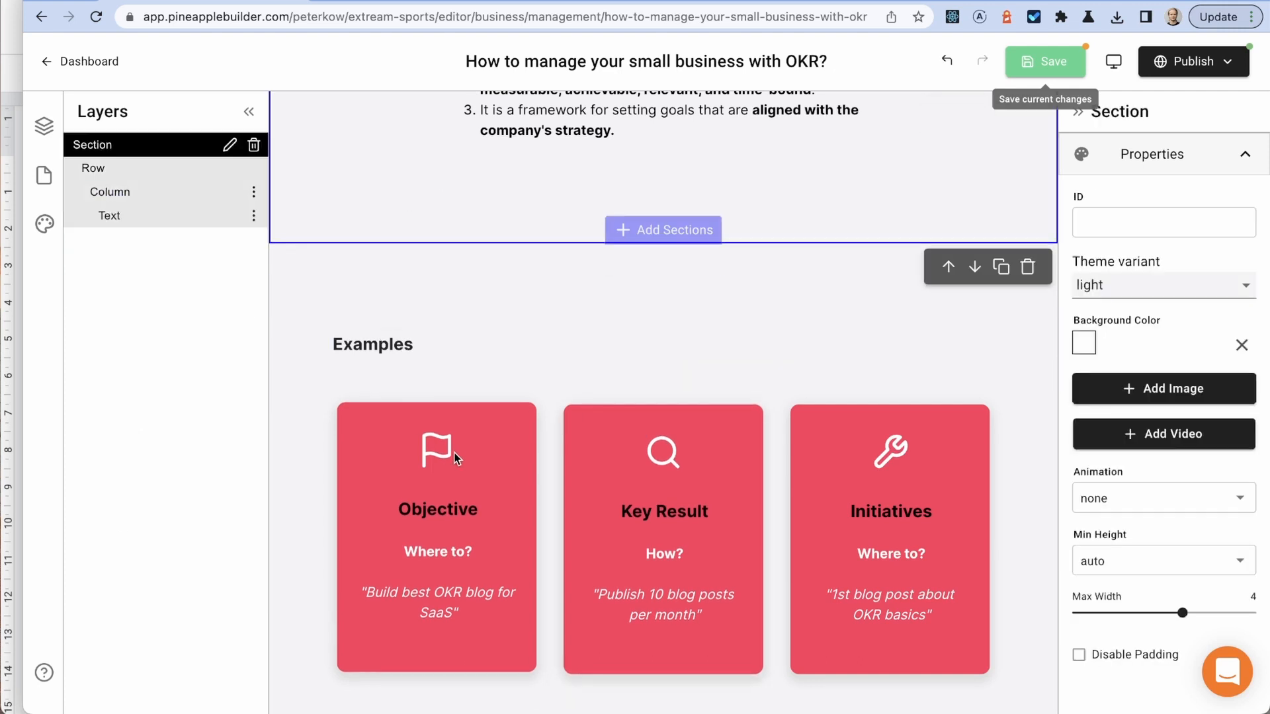
{"action": "left_click", "coordinate": [497, 427]}
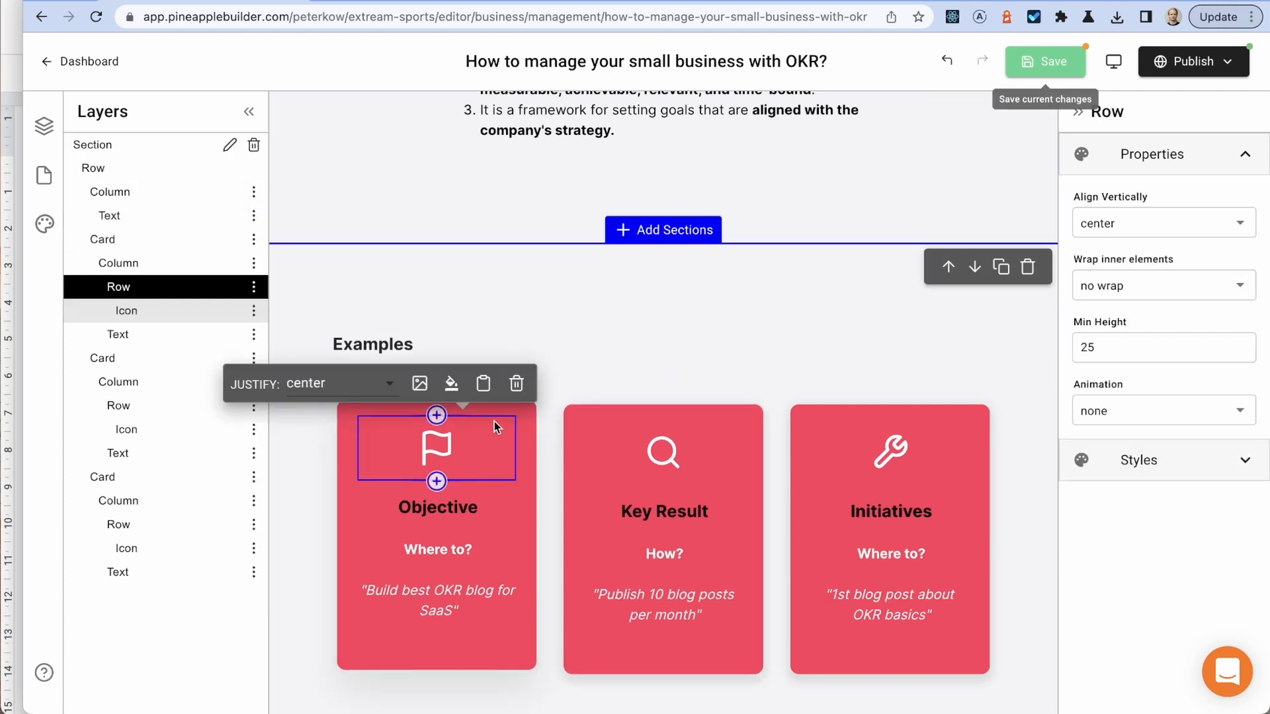
{"action": "left_click", "coordinate": [342, 417]}
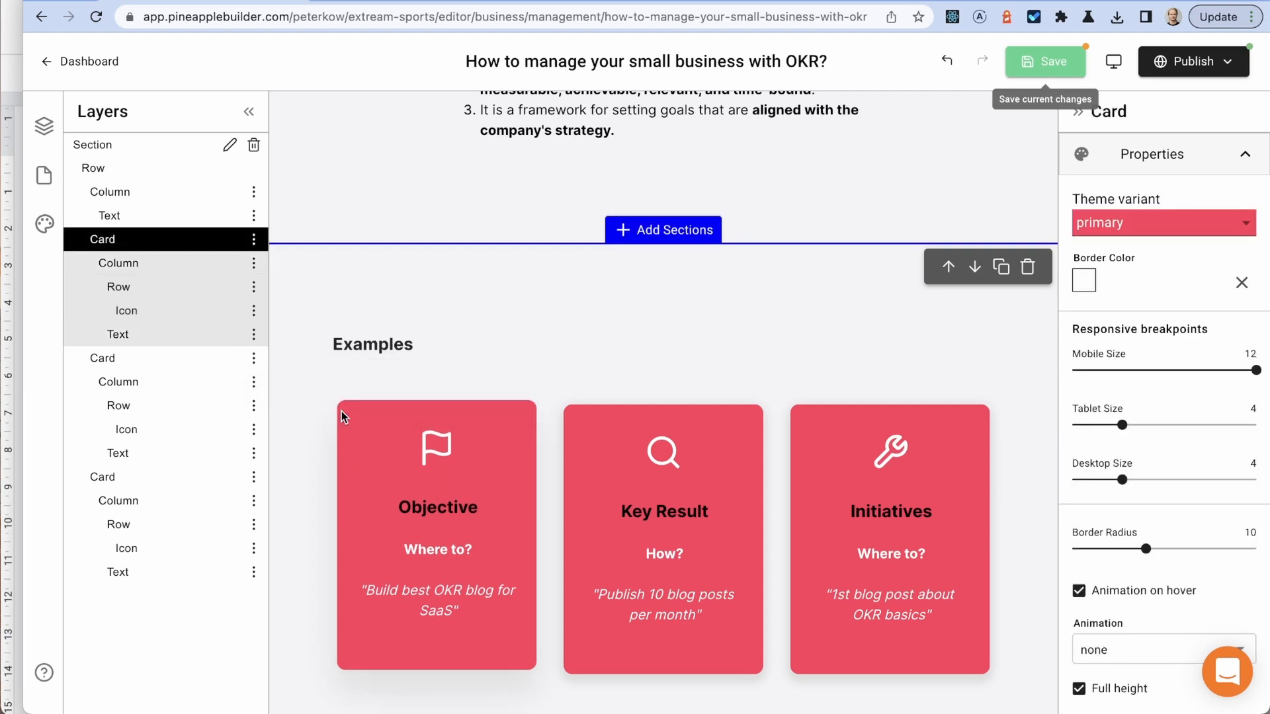
{"action": "left_click", "coordinate": [1139, 233]}
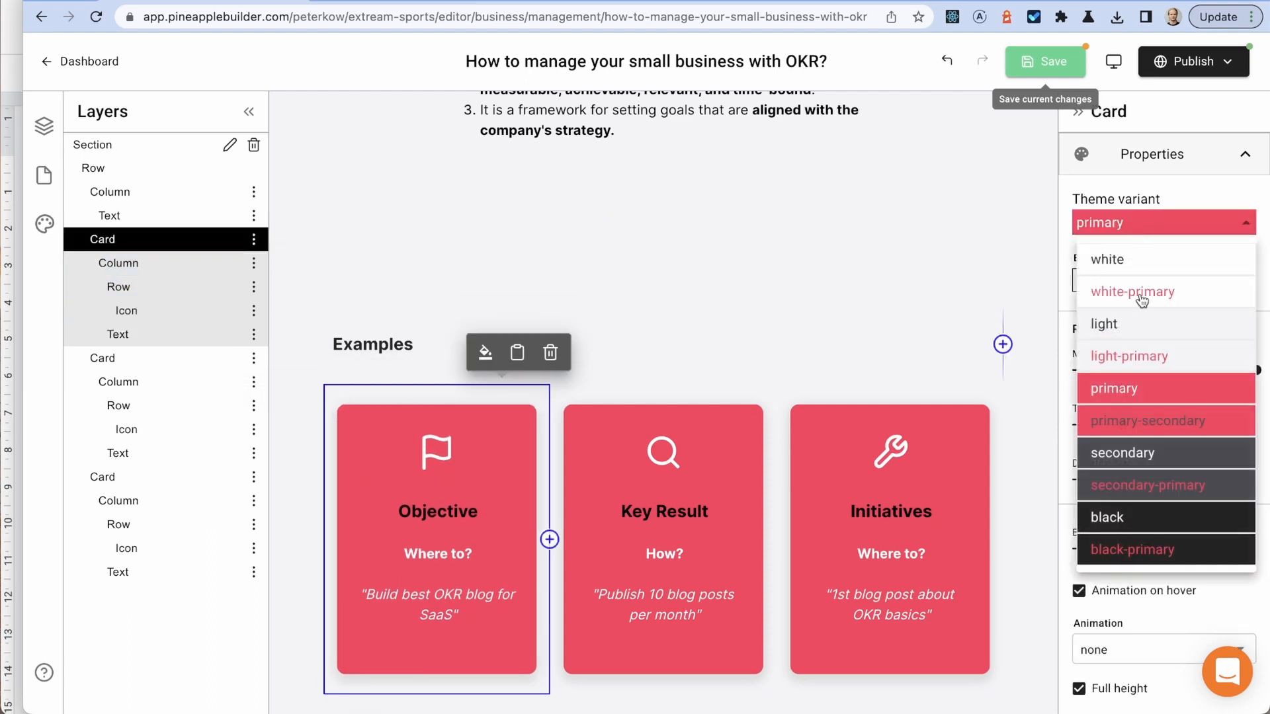
{"action": "left_click", "coordinate": [1143, 454]}
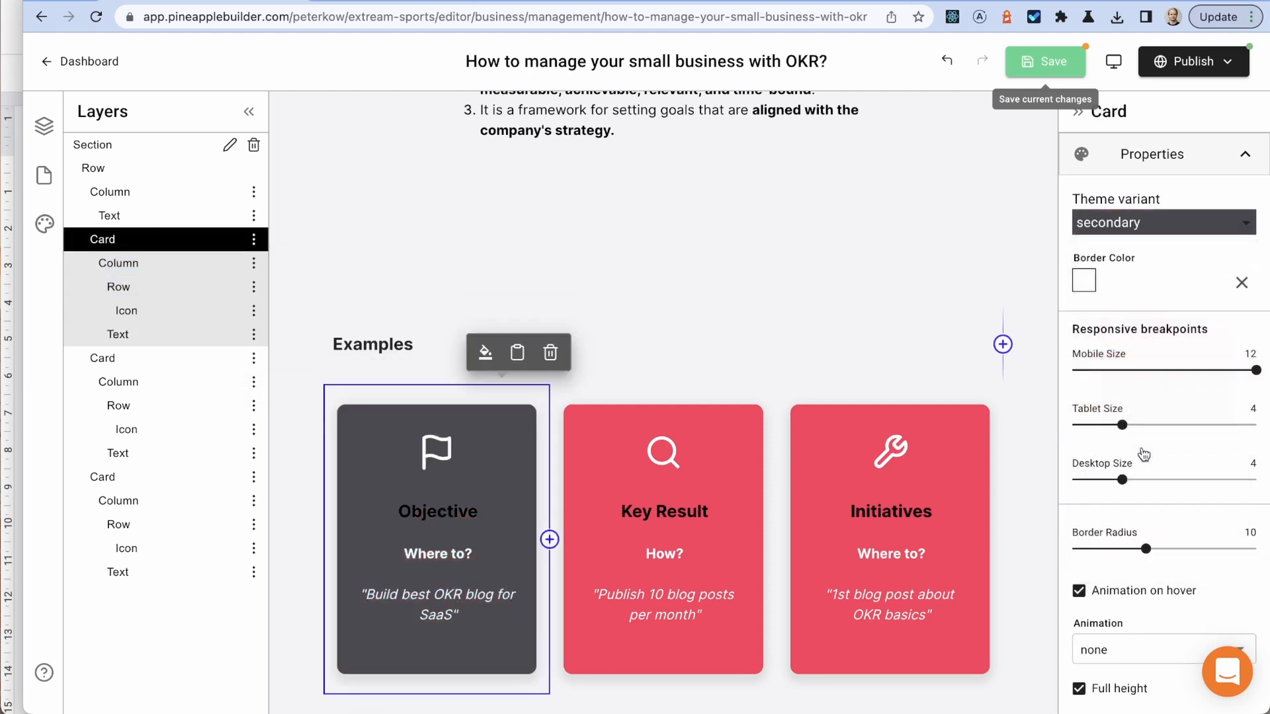
Step: Try the light and white theme variants on the Objective card
{"action": "left_click", "coordinate": [1119, 219]}
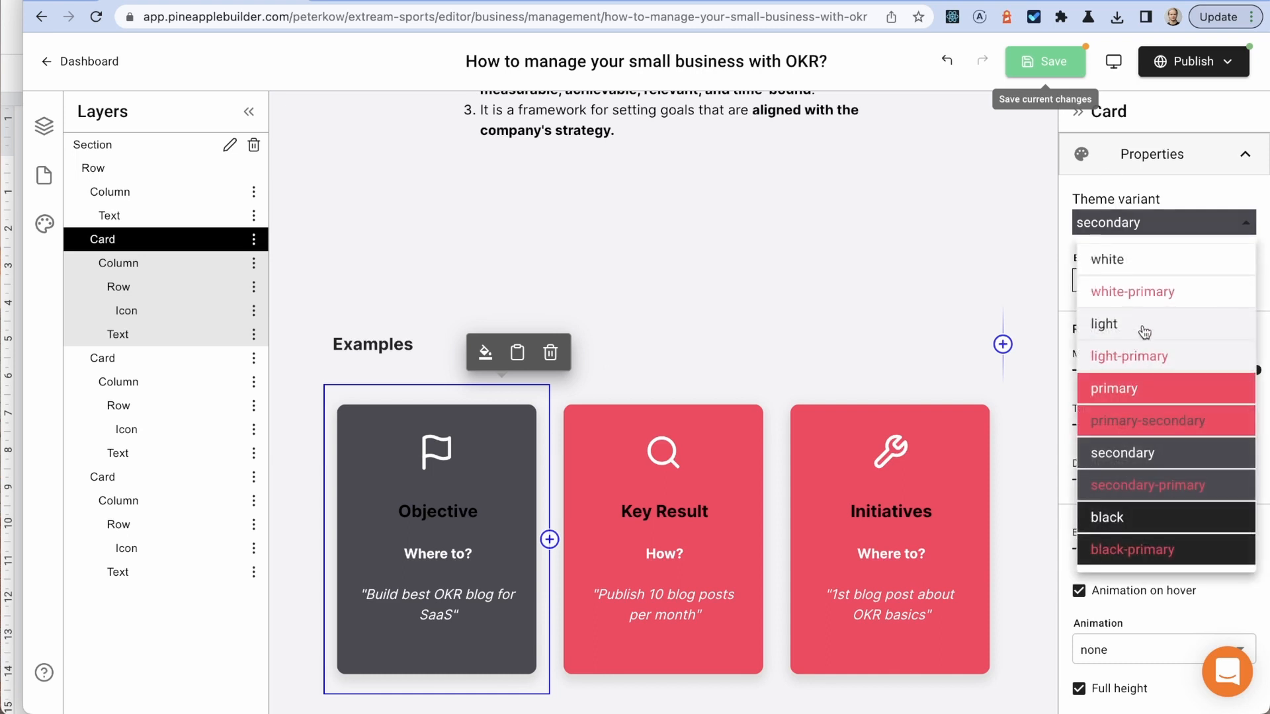
{"action": "left_click", "coordinate": [1145, 328]}
{"action": "left_click", "coordinate": [1134, 225]}
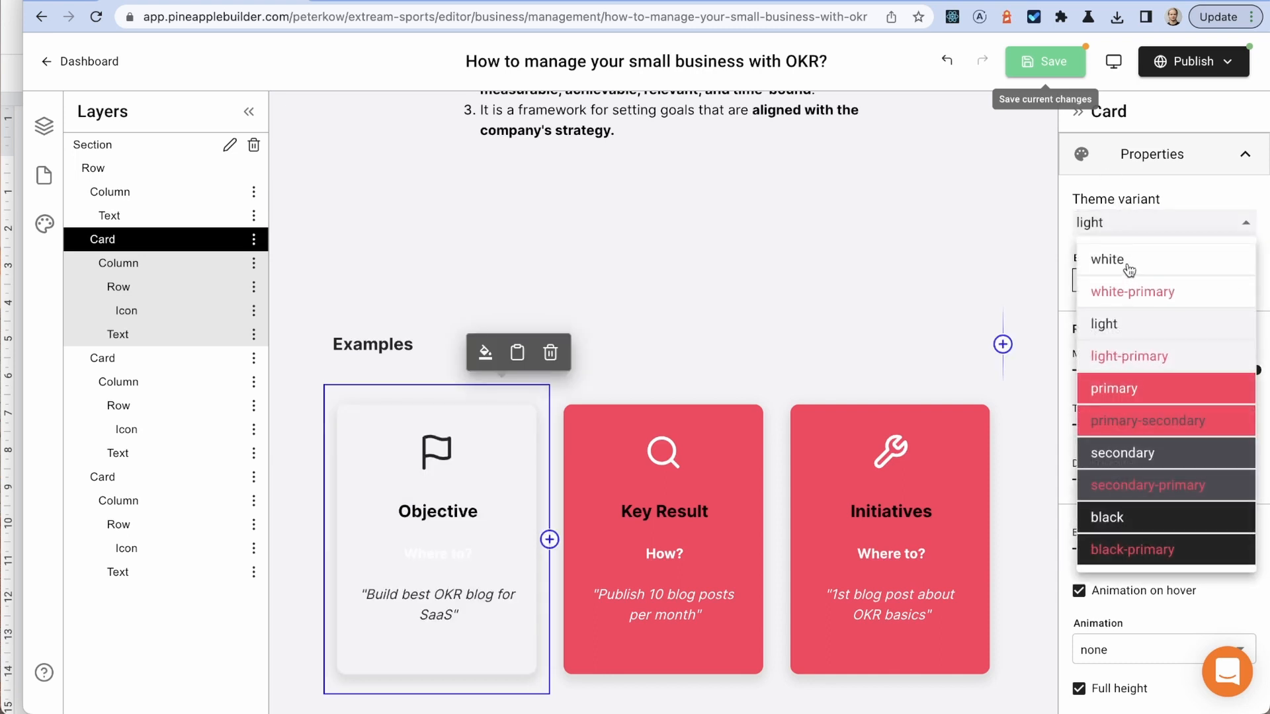
{"action": "left_click", "coordinate": [1128, 268]}
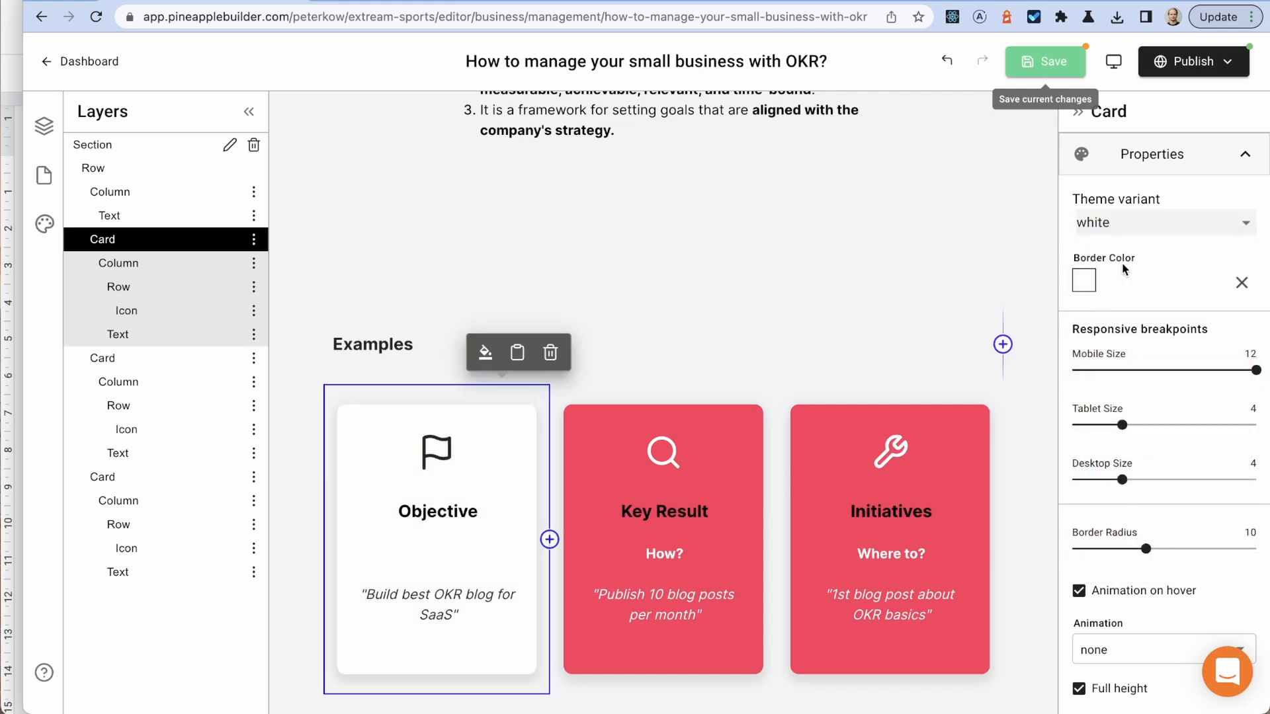
Step: Compare the Objective card with its neighbouring cards and set its theme variant back to primary
{"action": "scroll", "coordinate": [832, 362], "scroll_direction": "down", "scroll_amount": 3}
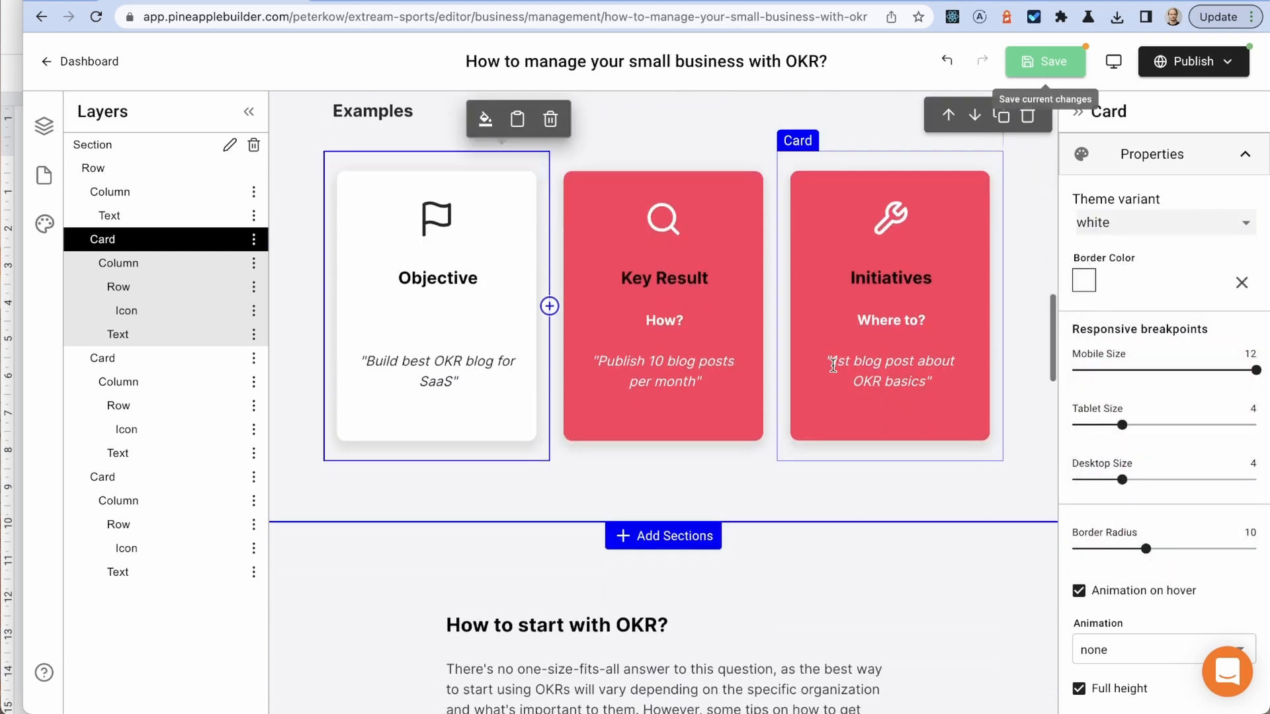
{"action": "scroll", "coordinate": [833, 366], "scroll_direction": "up", "scroll_amount": 2}
{"action": "scroll", "coordinate": [833, 366], "scroll_direction": "up", "scroll_amount": 1}
{"action": "scroll", "coordinate": [833, 365], "scroll_direction": "down", "scroll_amount": 1}
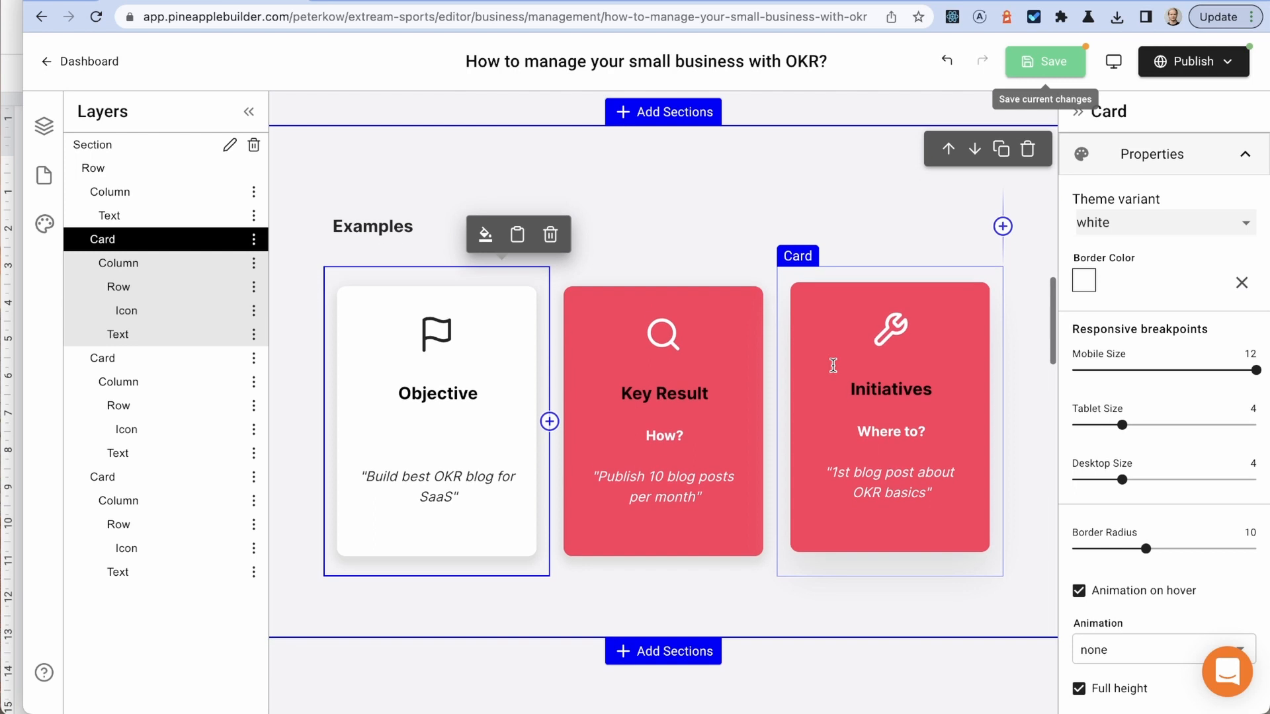
{"action": "scroll", "coordinate": [832, 366], "scroll_direction": "up", "scroll_amount": 2}
{"action": "scroll", "coordinate": [833, 365], "scroll_direction": "up", "scroll_amount": 1}
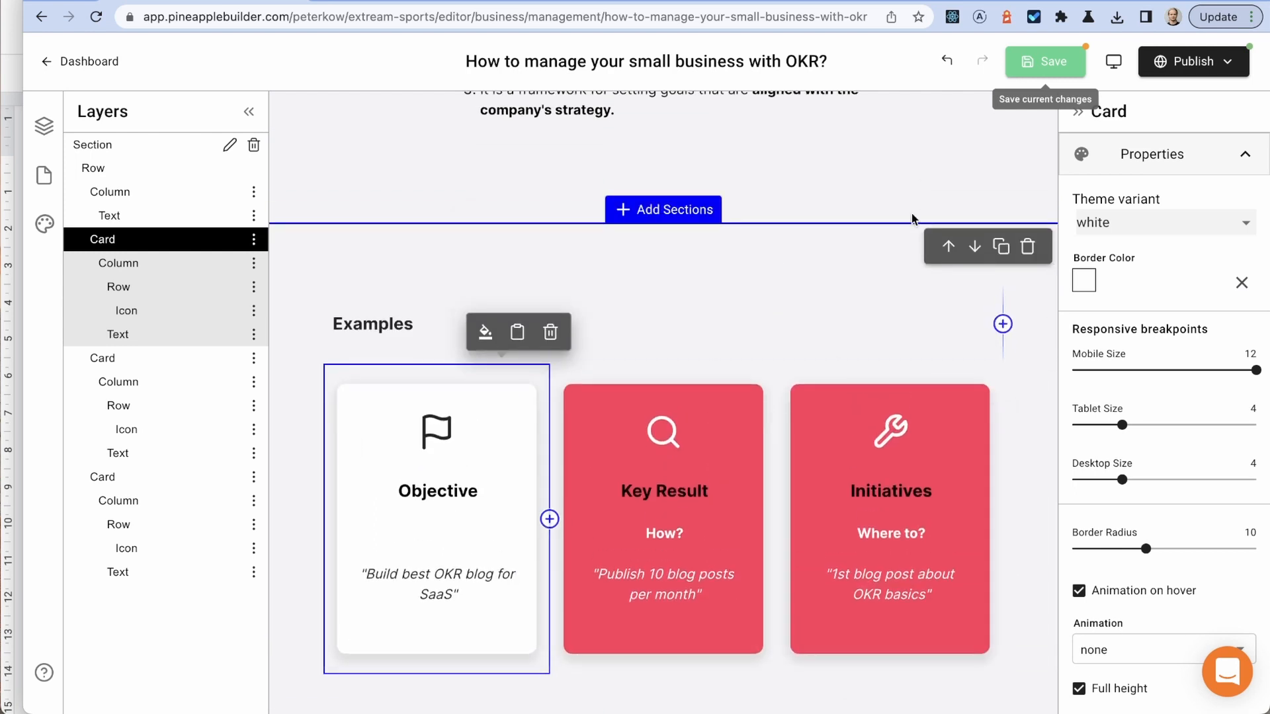
{"action": "left_click", "coordinate": [1167, 224]}
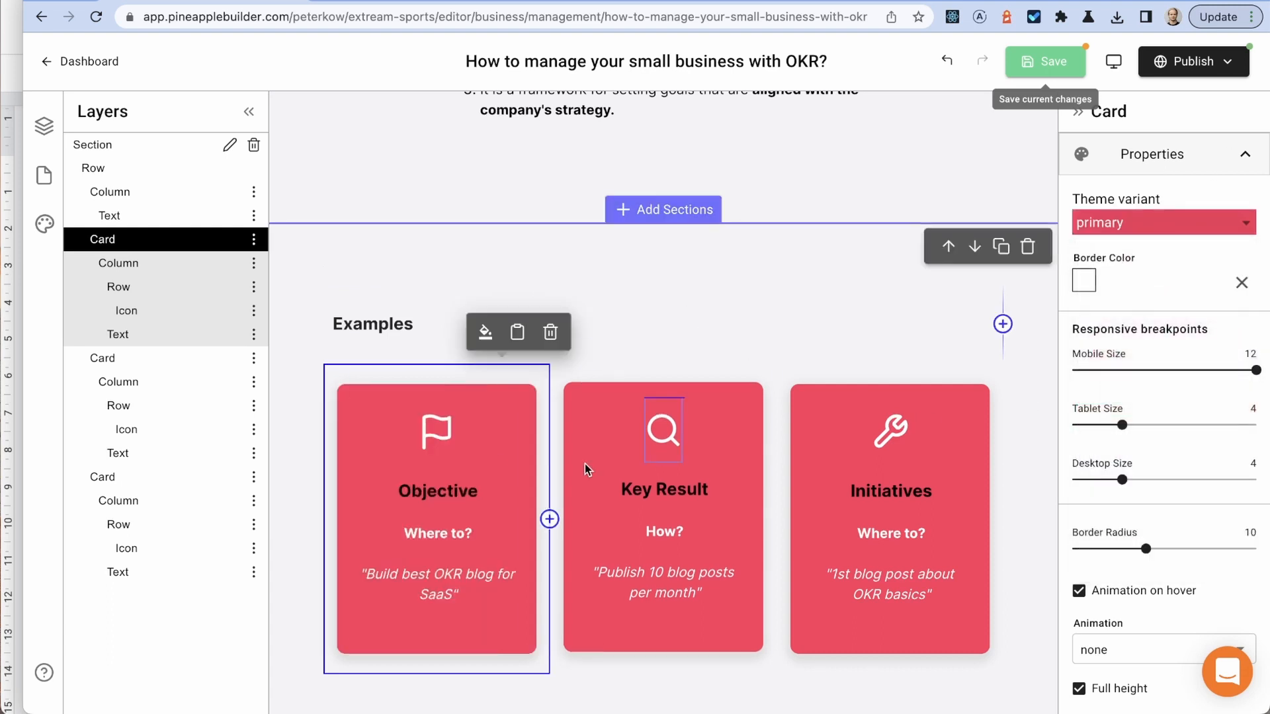
Step: Select the section holding the three cards and save the page
{"action": "scroll", "coordinate": [549, 434], "scroll_direction": "down", "scroll_amount": 5}
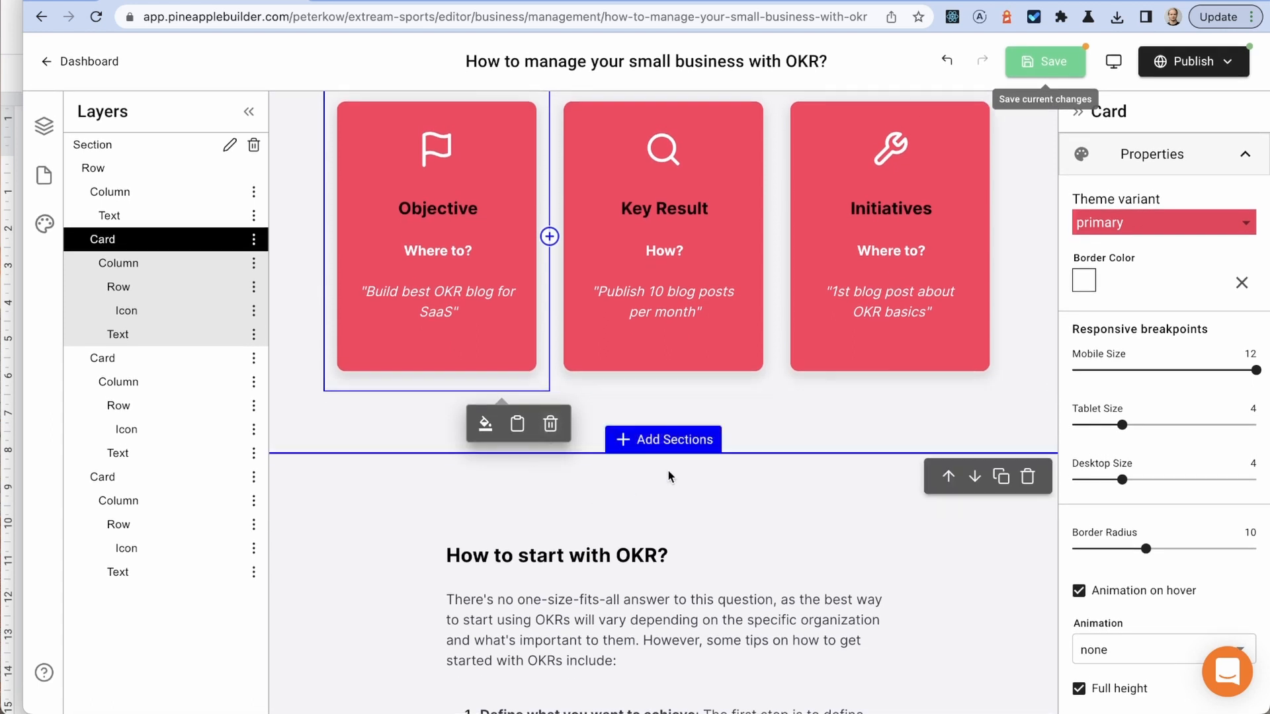
{"action": "left_click", "coordinate": [715, 412]}
{"action": "left_click", "coordinate": [1045, 61]}
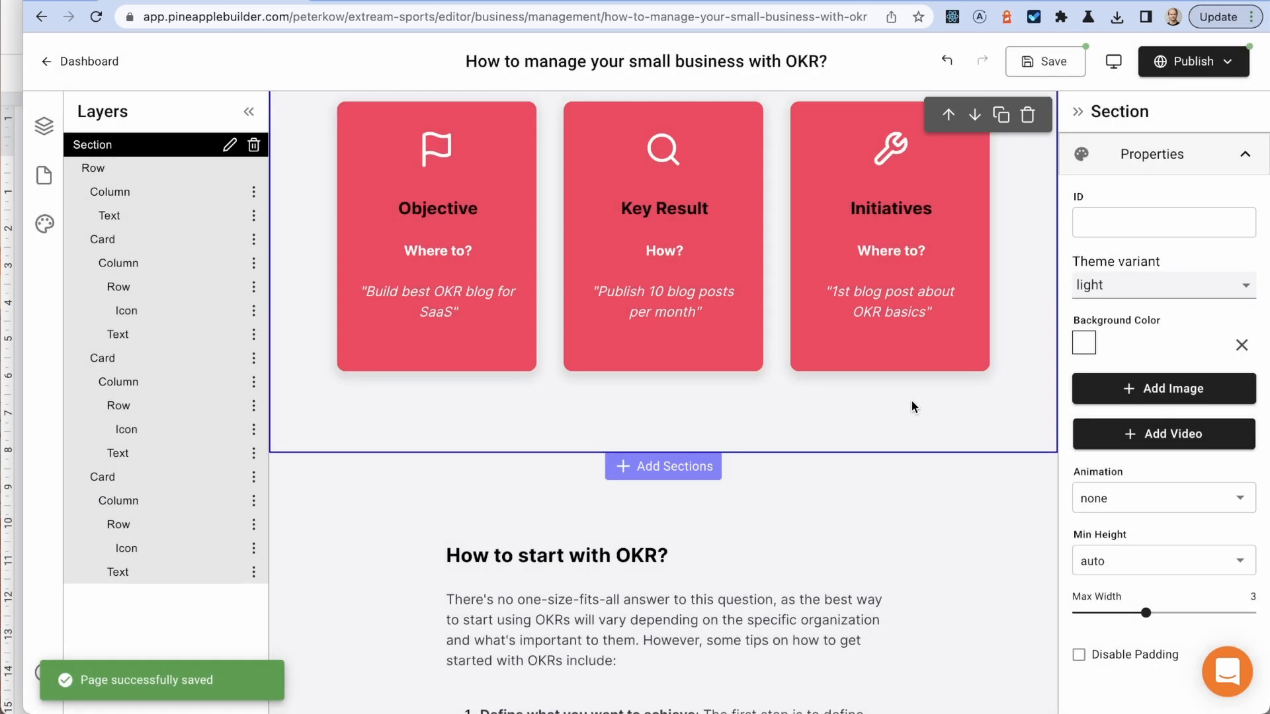
Step: Change the theme variant of the "Bad OKRs" section to light
{"action": "scroll", "coordinate": [911, 401], "scroll_direction": "down", "scroll_amount": 10}
{"action": "scroll", "coordinate": [912, 401], "scroll_direction": "down", "scroll_amount": 15}
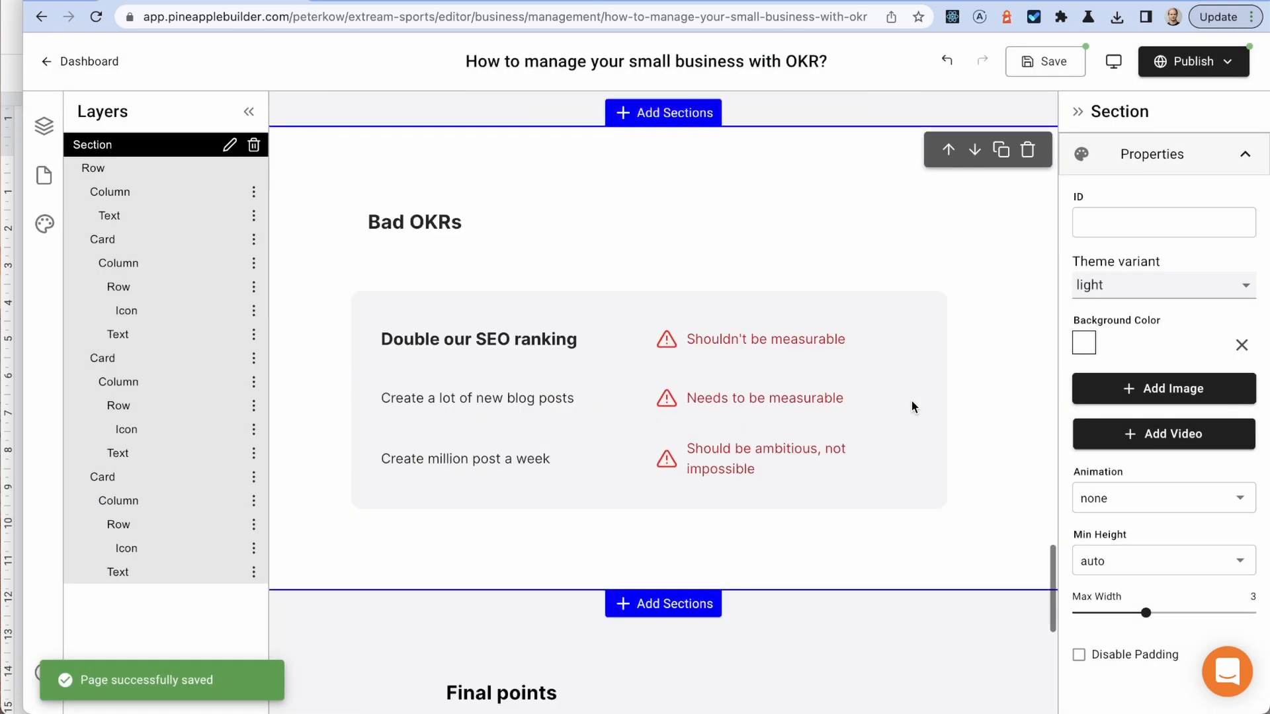
{"action": "scroll", "coordinate": [831, 304], "scroll_direction": "up", "scroll_amount": 3}
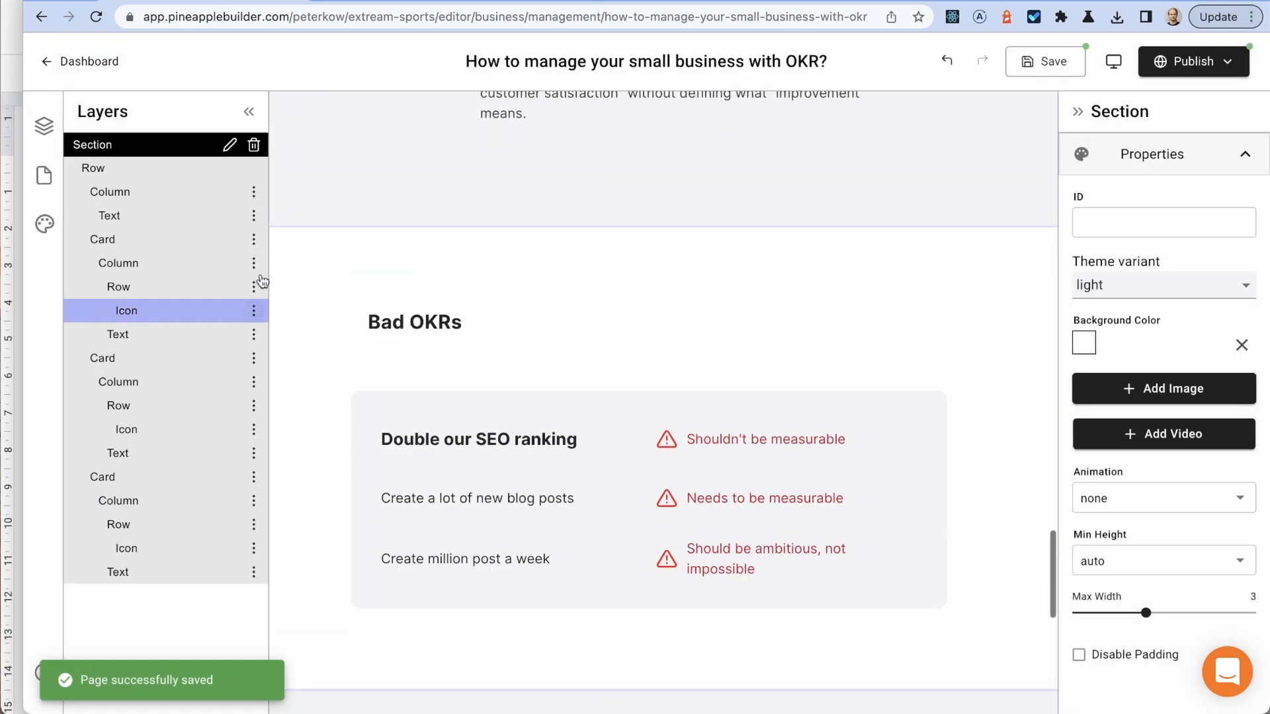
{"action": "left_click", "coordinate": [362, 260]}
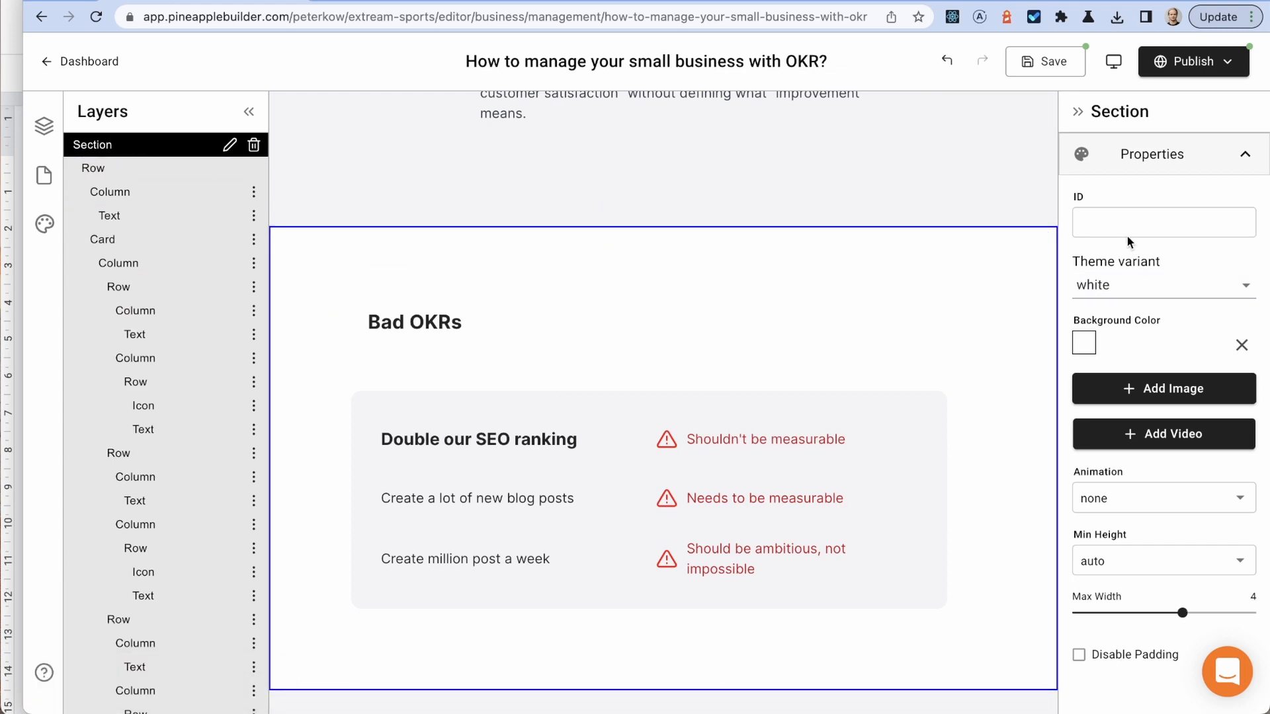
{"action": "left_click", "coordinate": [1132, 283]}
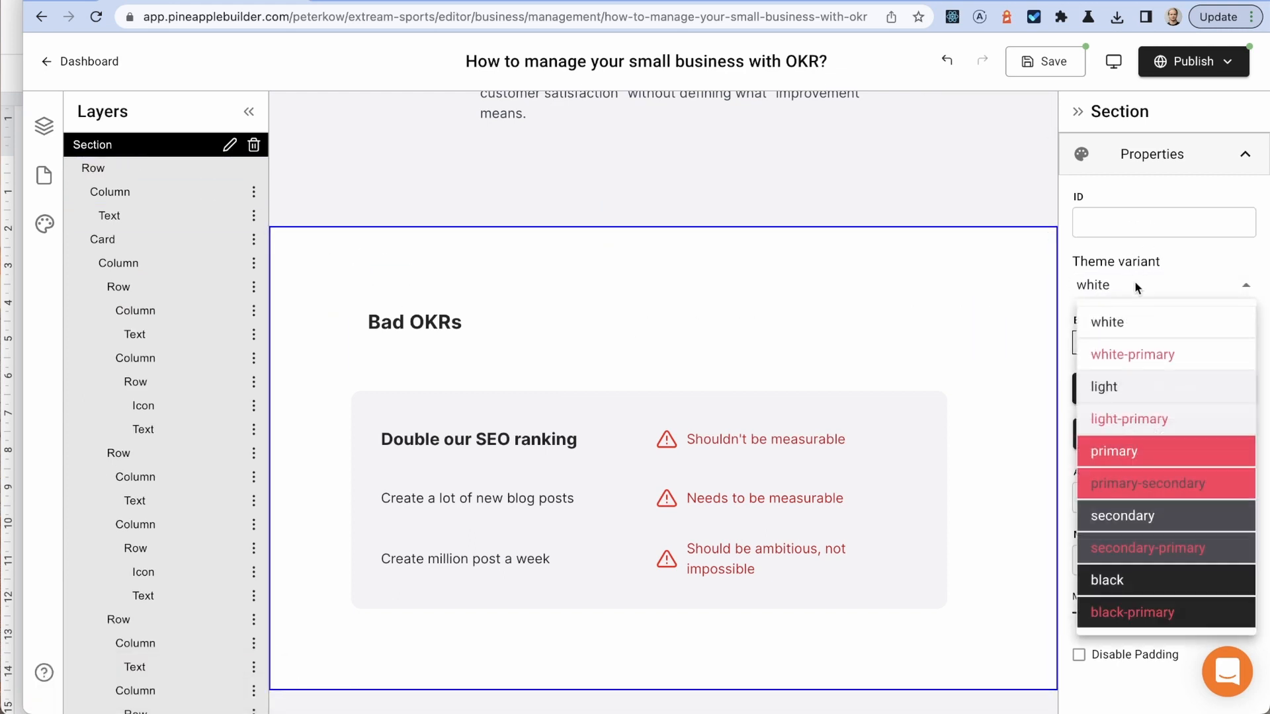
{"action": "left_click", "coordinate": [1115, 388]}
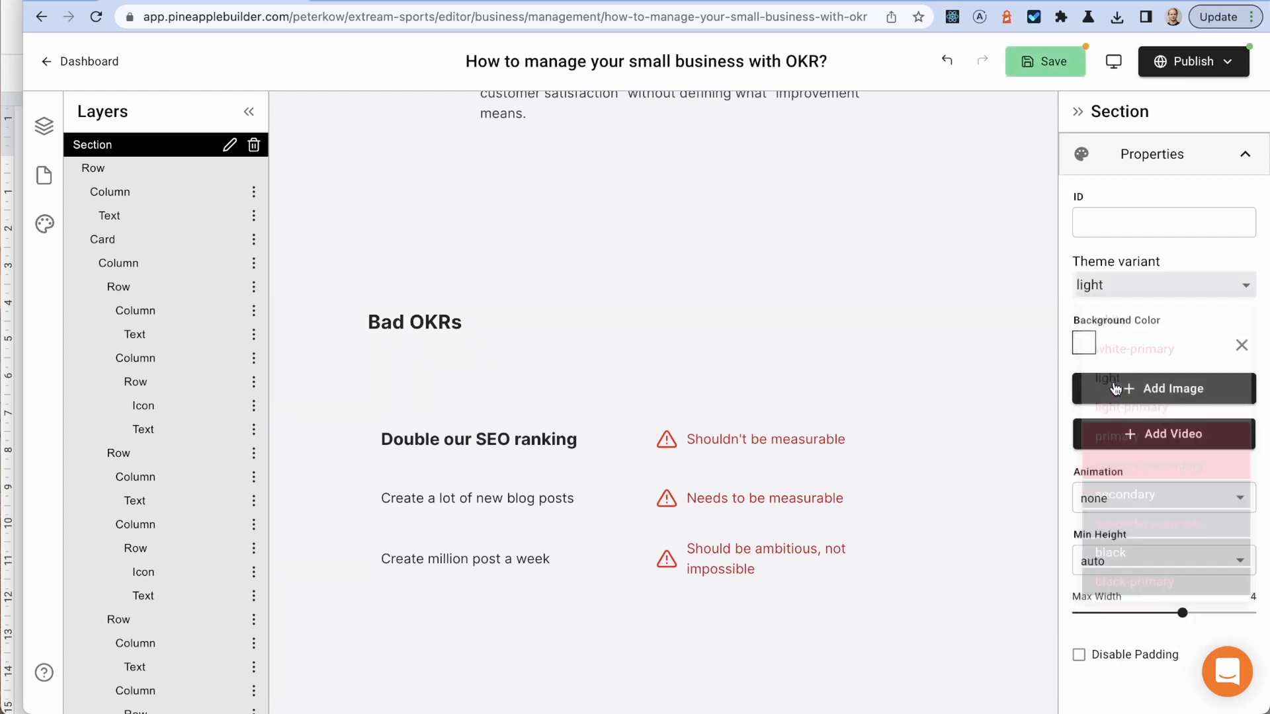
Step: Try the secondary theme variant on the card in the "Bad OKRs" section, and set it to white
{"action": "left_click", "coordinate": [461, 397]}
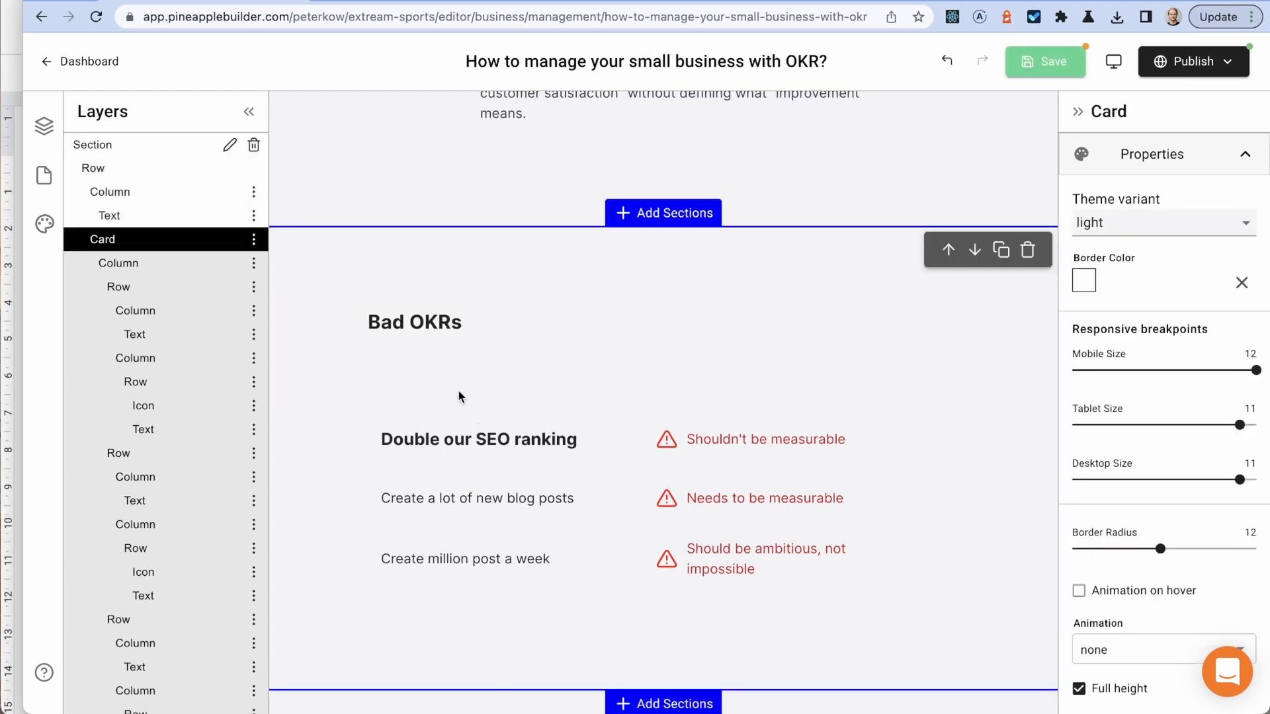
{"action": "left_click", "coordinate": [1137, 226]}
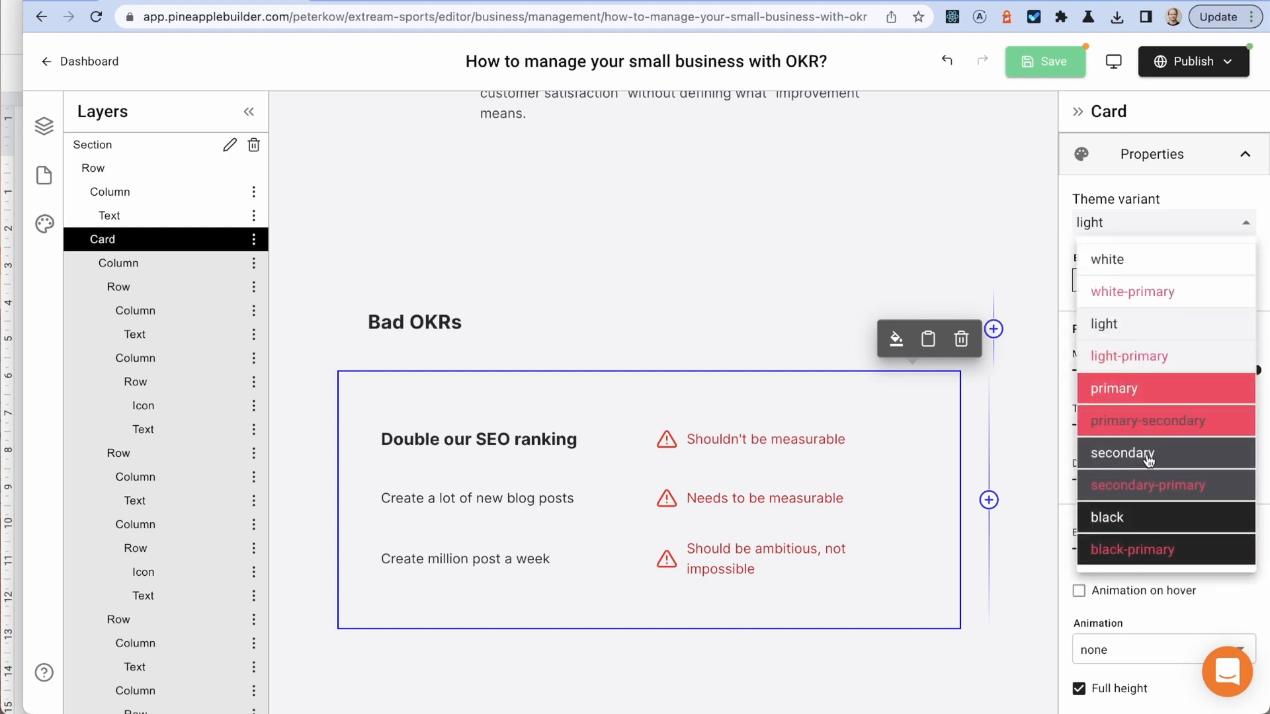
{"action": "left_click", "coordinate": [1149, 456]}
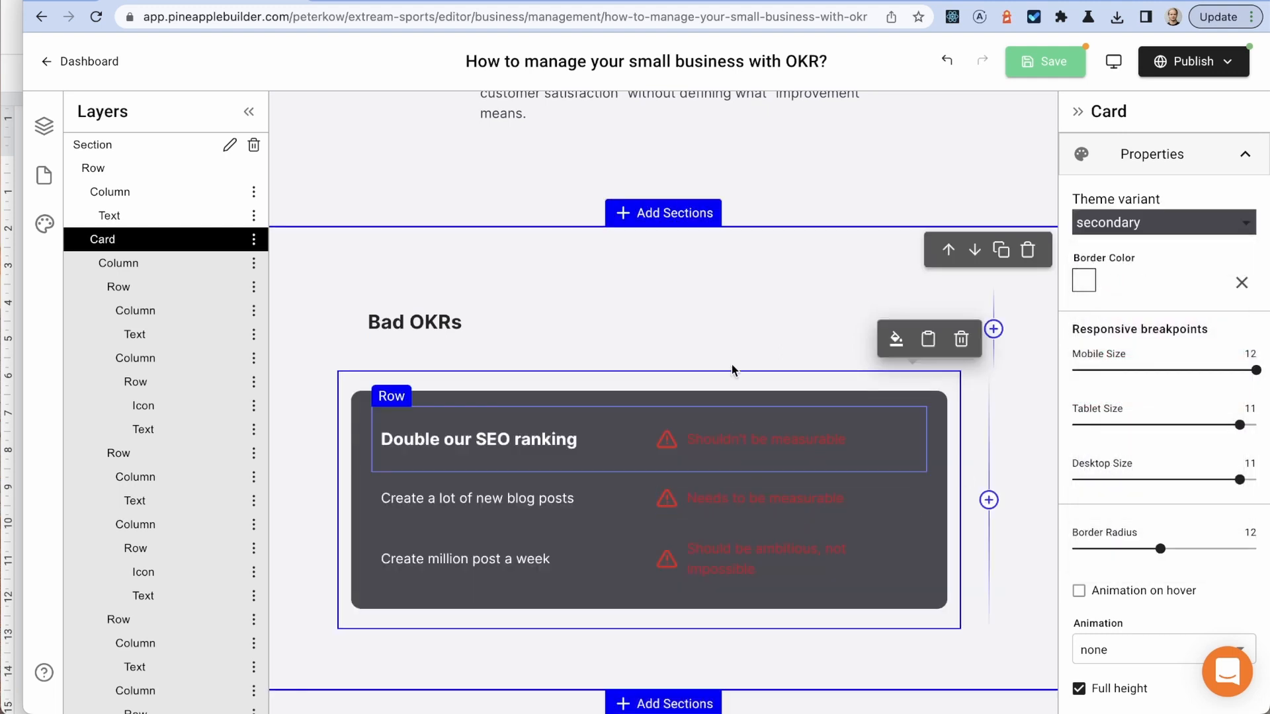
{"action": "left_click", "coordinate": [1152, 226]}
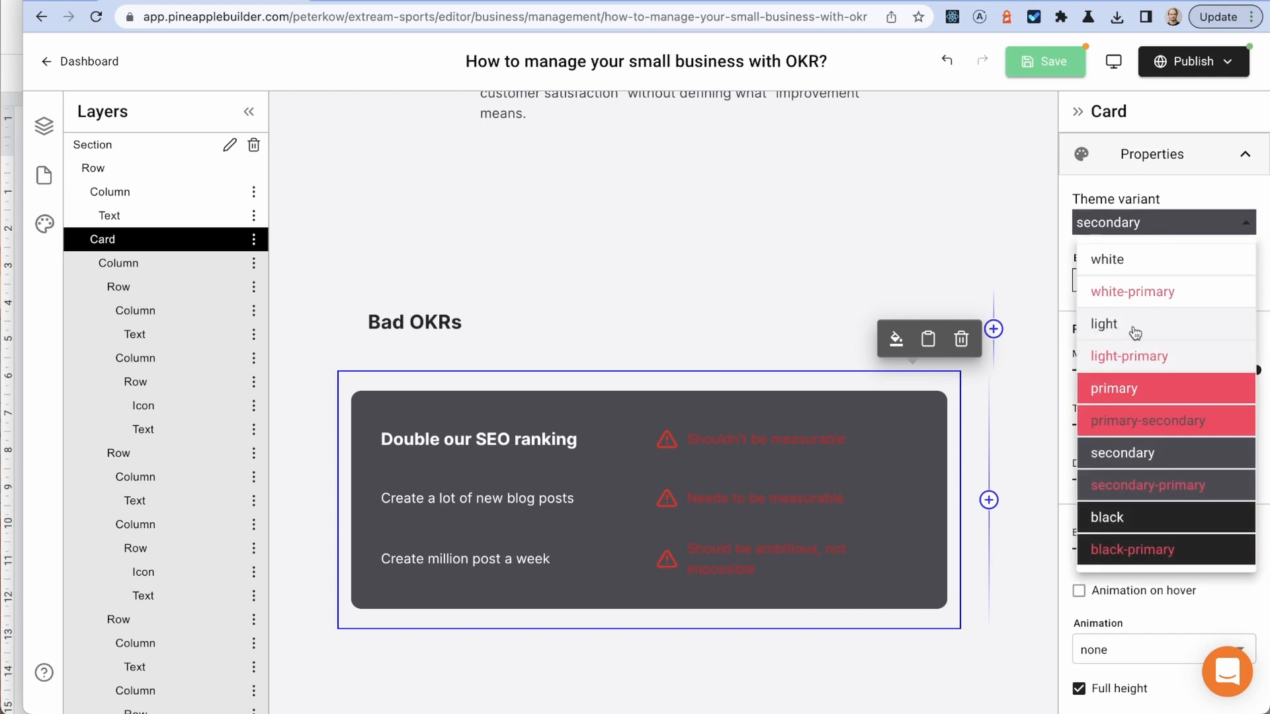
{"action": "left_click", "coordinate": [1149, 265]}
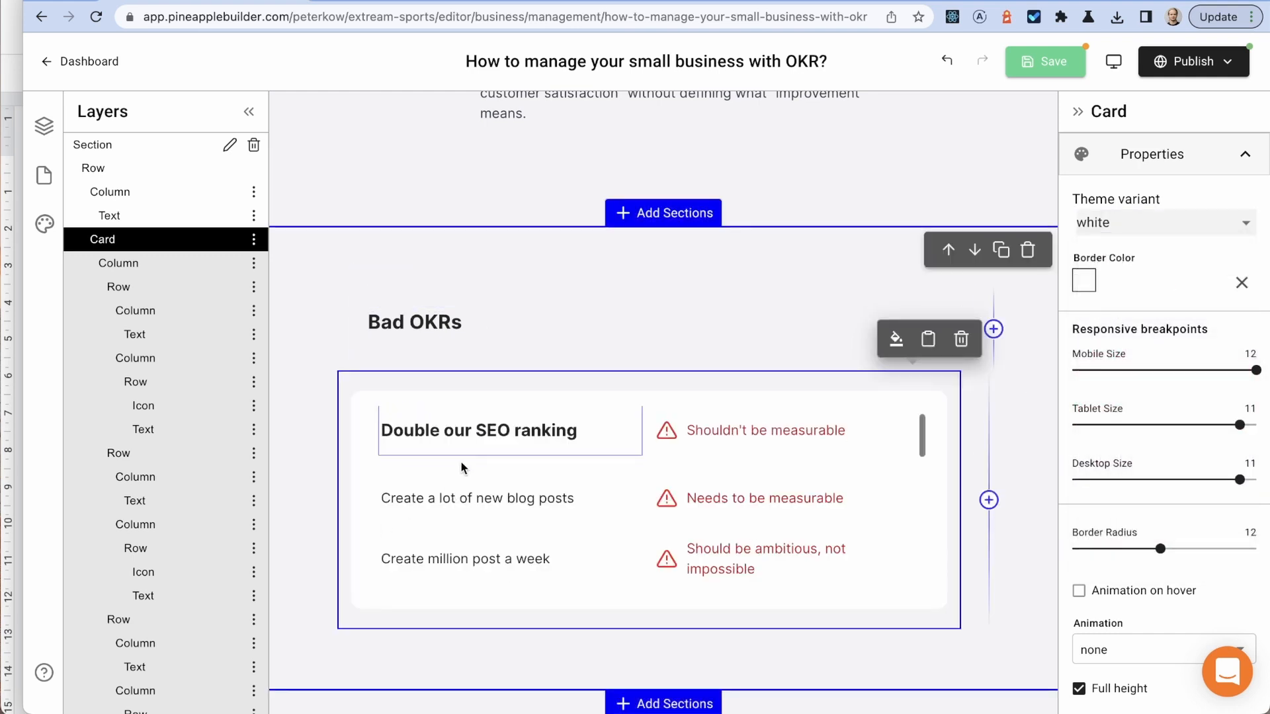
Step: Reduce the bottom padding of the "Bad OKRs" heading text to 0px
{"action": "left_click", "coordinate": [522, 302]}
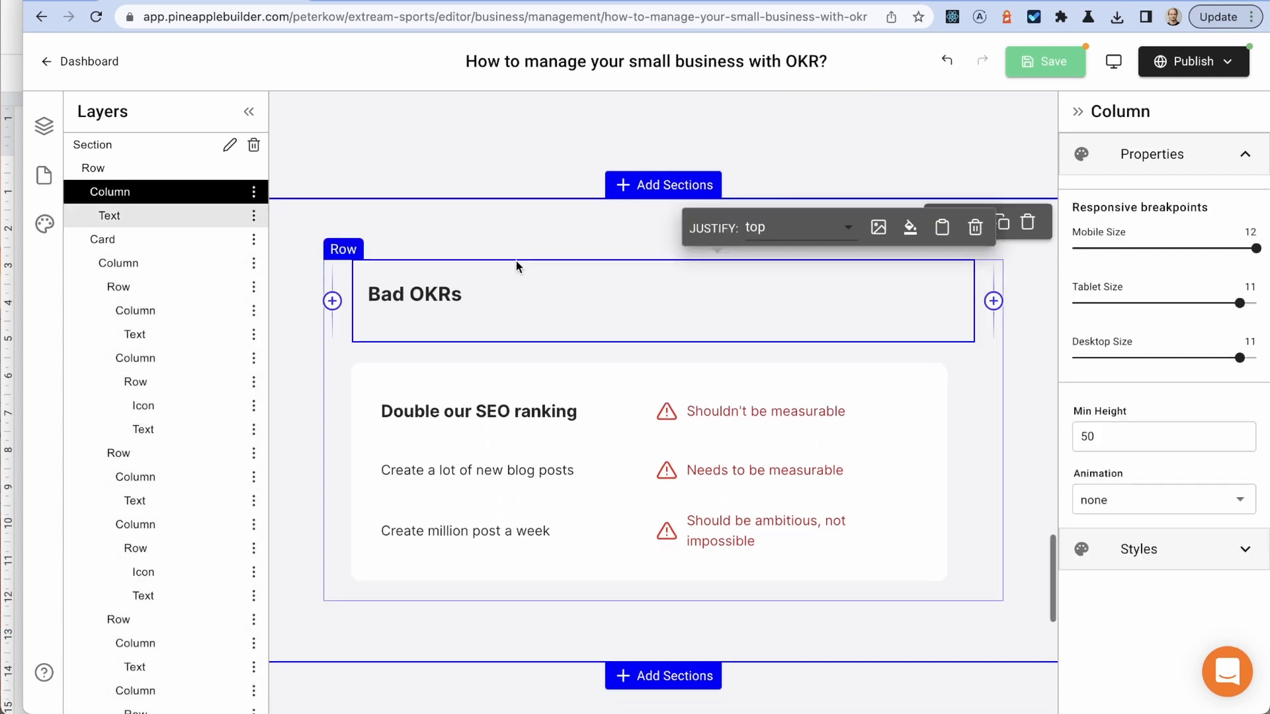
{"action": "scroll", "coordinate": [463, 297], "scroll_direction": "up", "scroll_amount": 1}
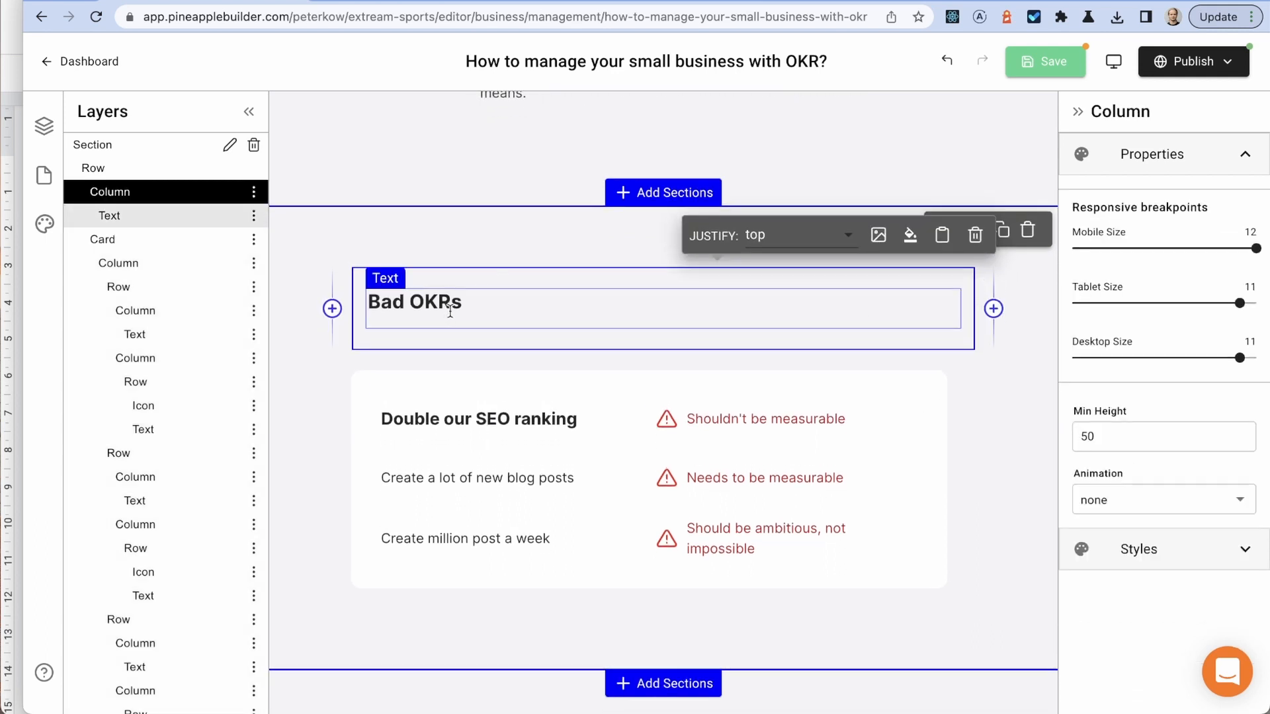
{"action": "left_click", "coordinate": [471, 304]}
{"action": "left_click", "coordinate": [1151, 334]}
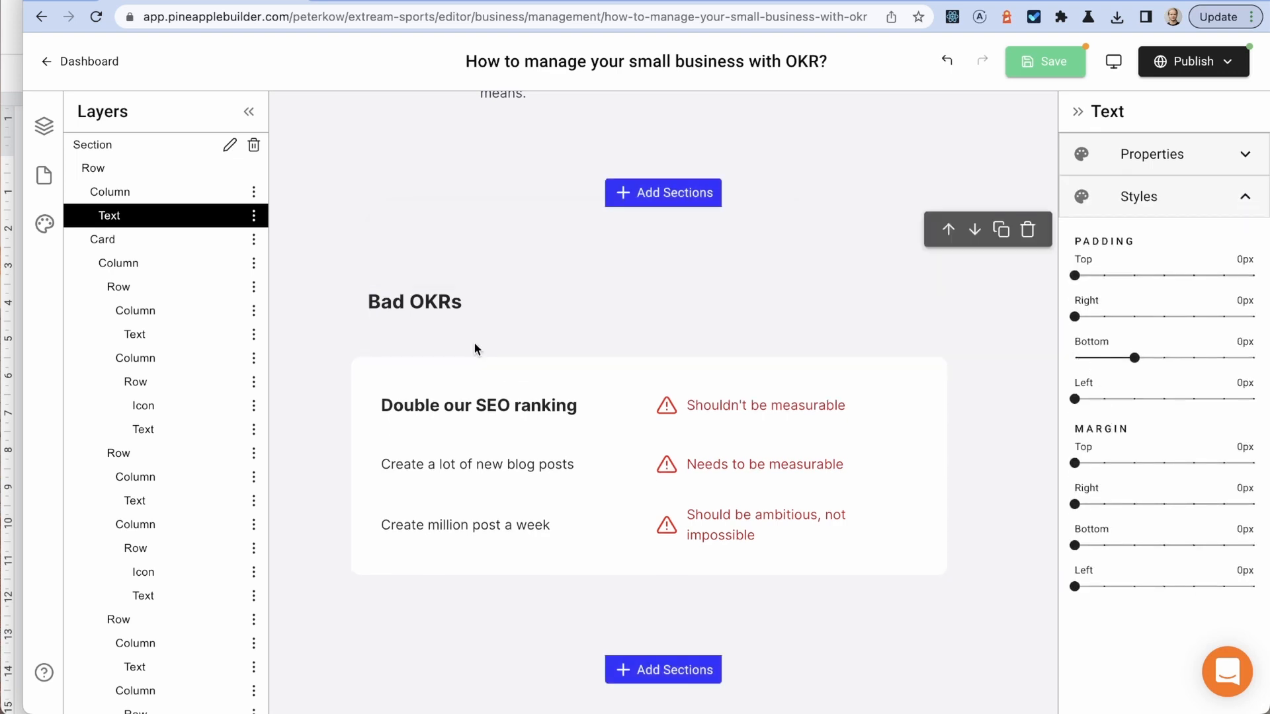
Step: Set the "Bad OKRs" heading column's top and bottom padding to 16px and its right padding to 8px
{"action": "left_click", "coordinate": [380, 334]}
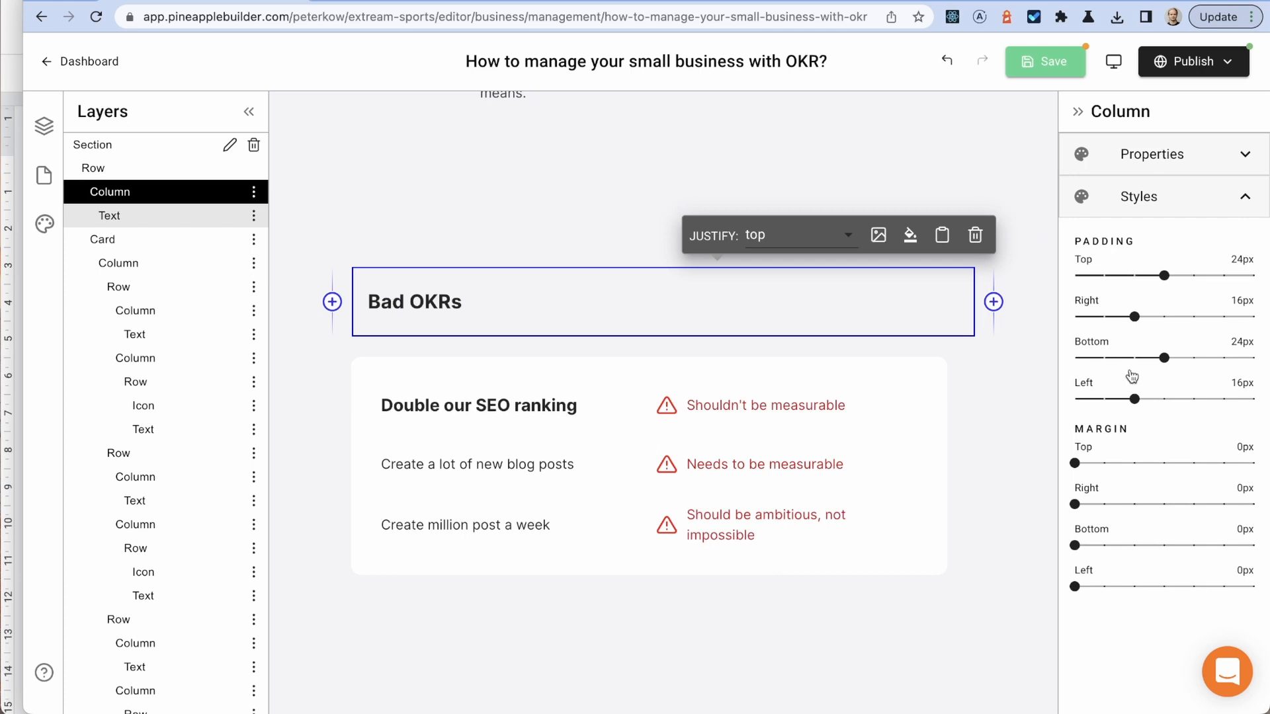
{"action": "key", "text": "super+z"}
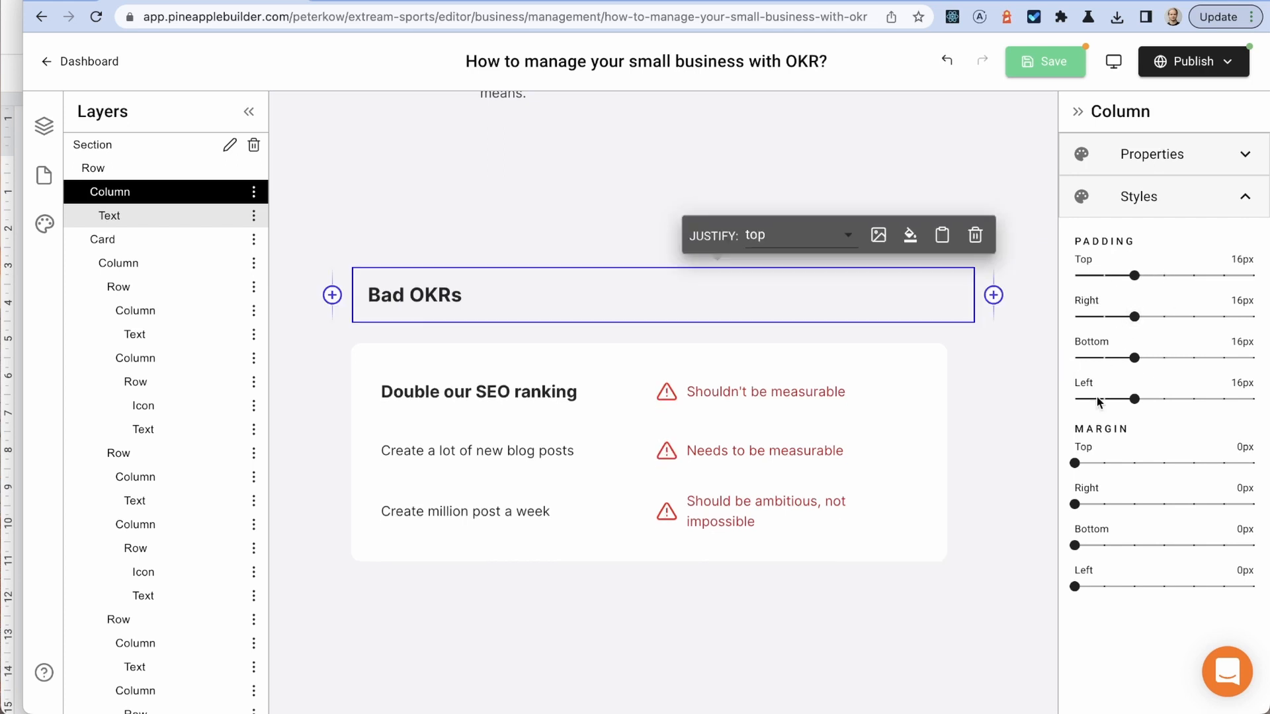
{"action": "scroll", "coordinate": [703, 431], "scroll_direction": "down", "scroll_amount": 1}
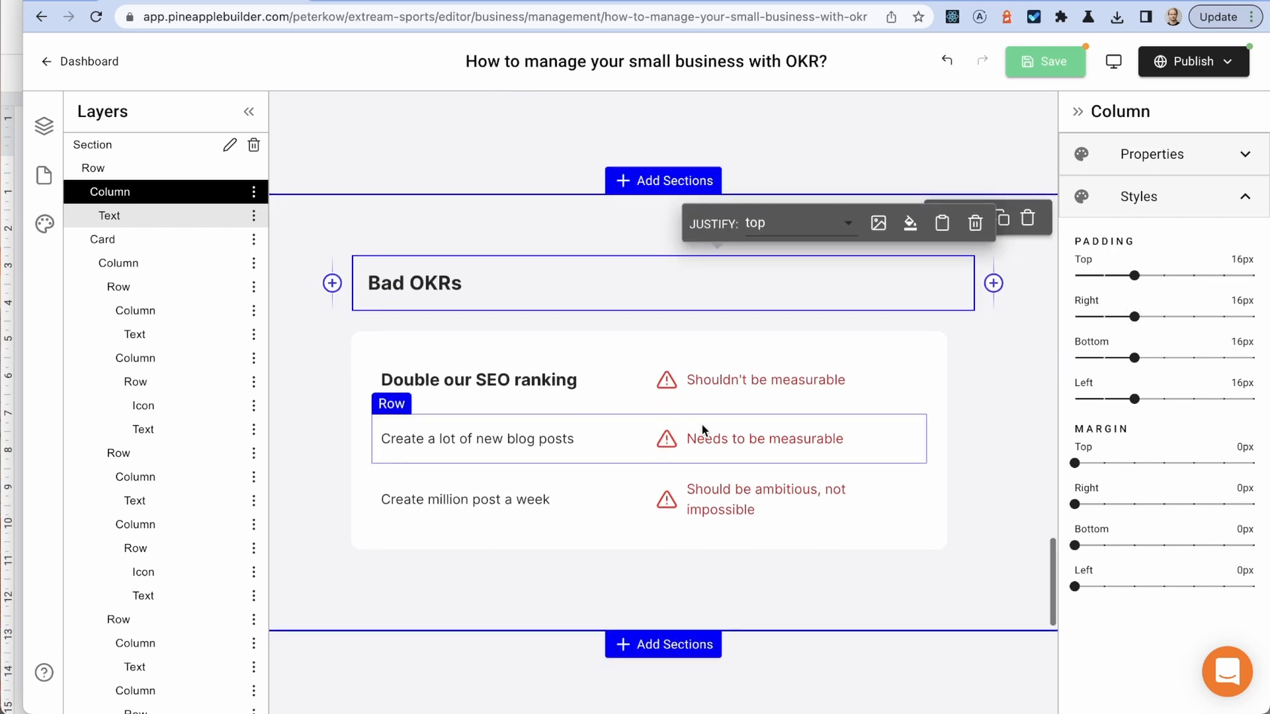
{"action": "left_click", "coordinate": [1108, 318]}
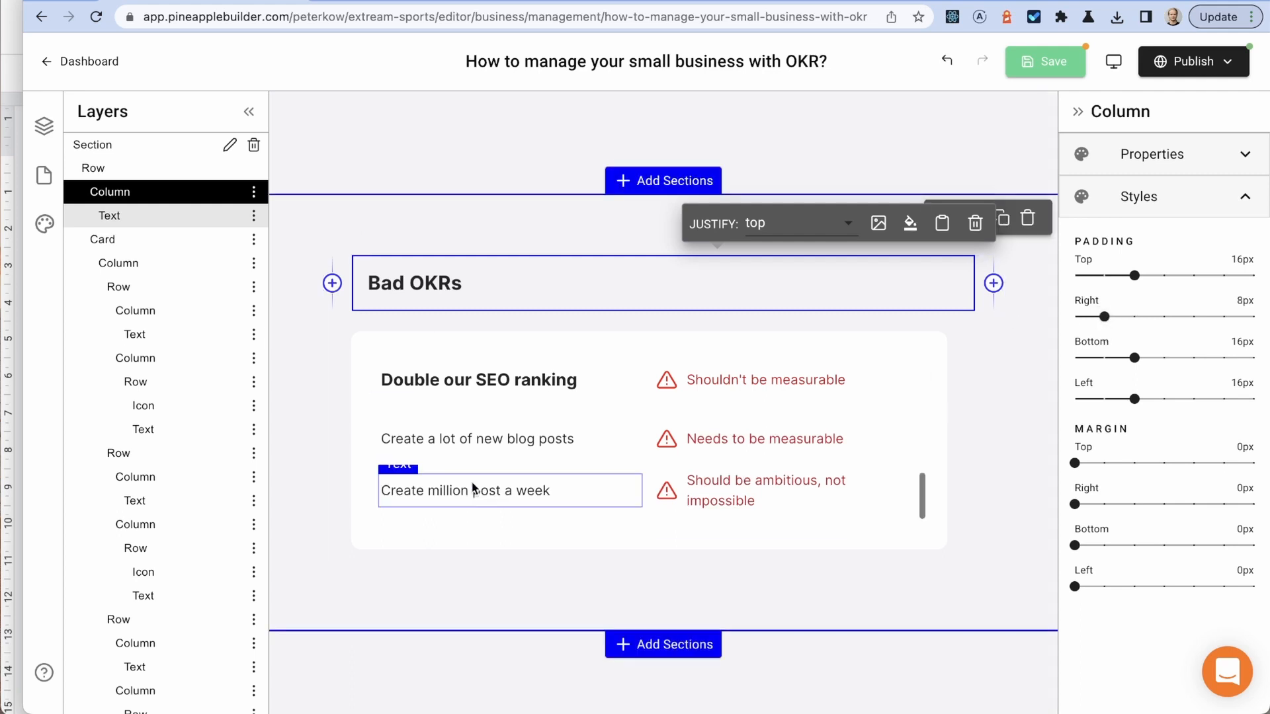
Step: Check the spacing between the "Bad OKRs" card and the "Final points" section, and save the page
{"action": "scroll", "coordinate": [988, 434], "scroll_direction": "down", "scroll_amount": 2}
{"action": "scroll", "coordinate": [988, 431], "scroll_direction": "down", "scroll_amount": 8}
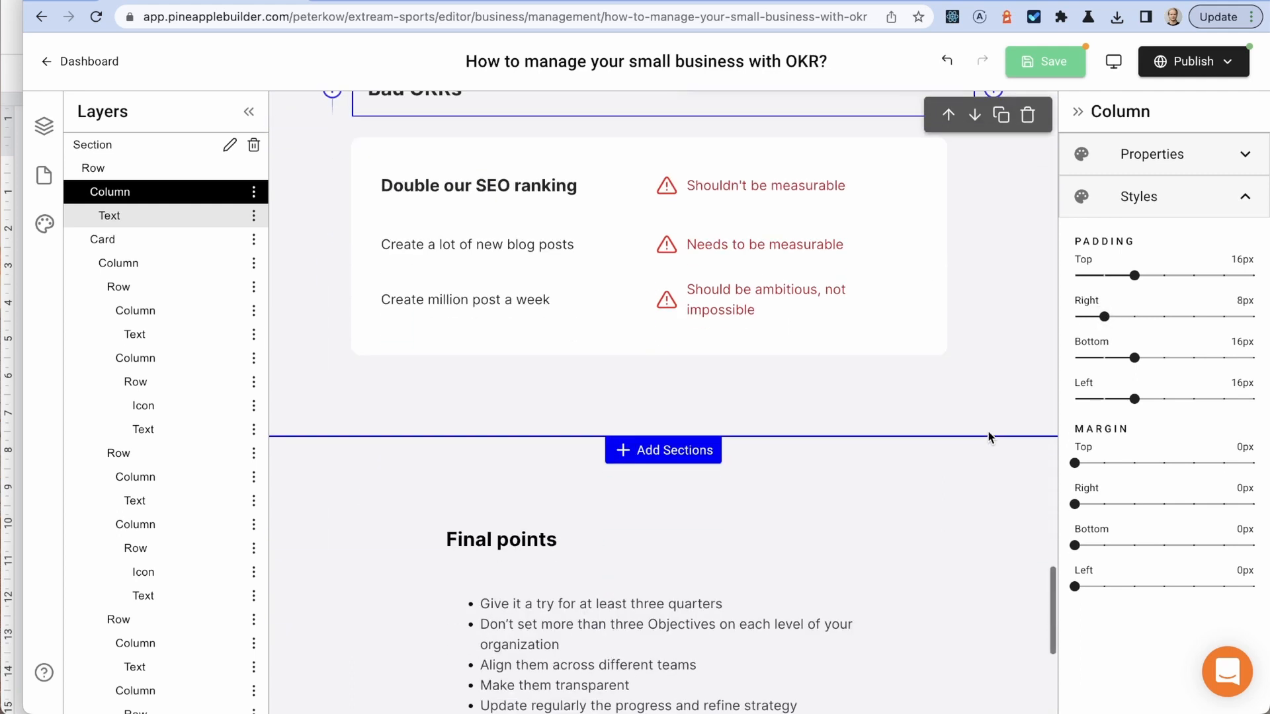
{"action": "scroll", "coordinate": [442, 386], "scroll_direction": "up", "scroll_amount": 4}
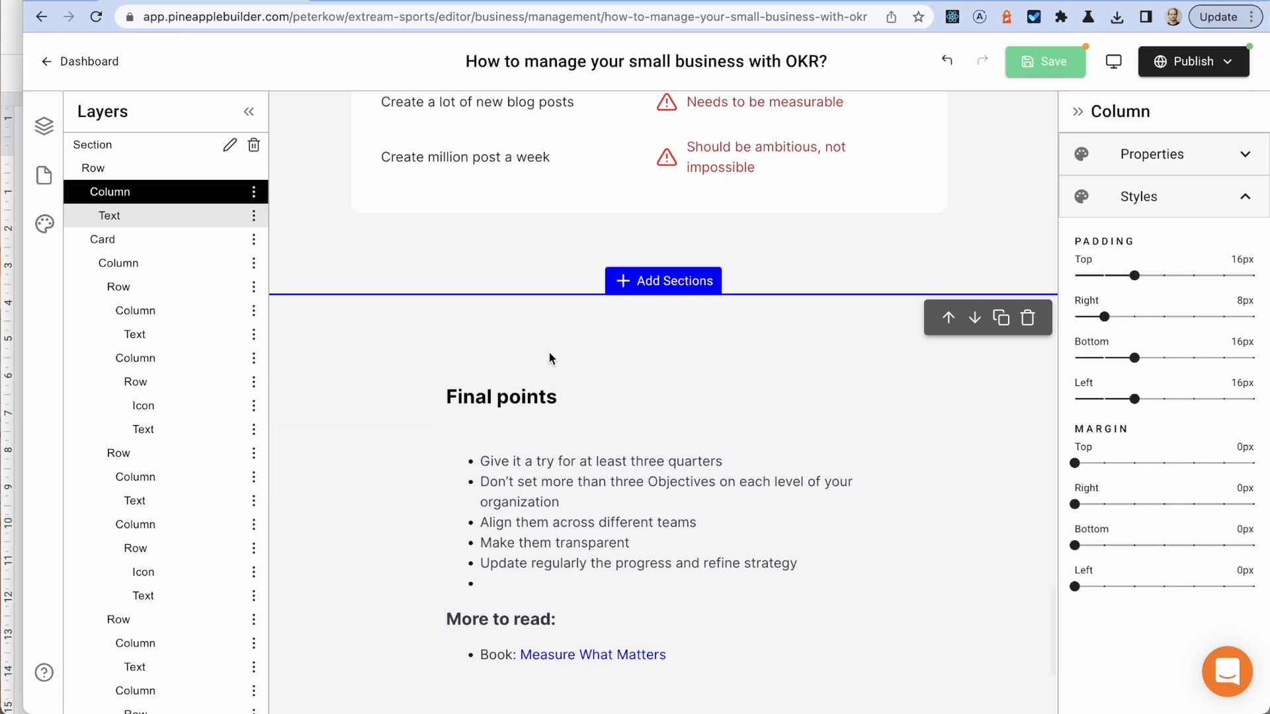
{"action": "scroll", "coordinate": [794, 470], "scroll_direction": "down", "scroll_amount": 4}
{"action": "scroll", "coordinate": [857, 517], "scroll_direction": "up", "scroll_amount": 5}
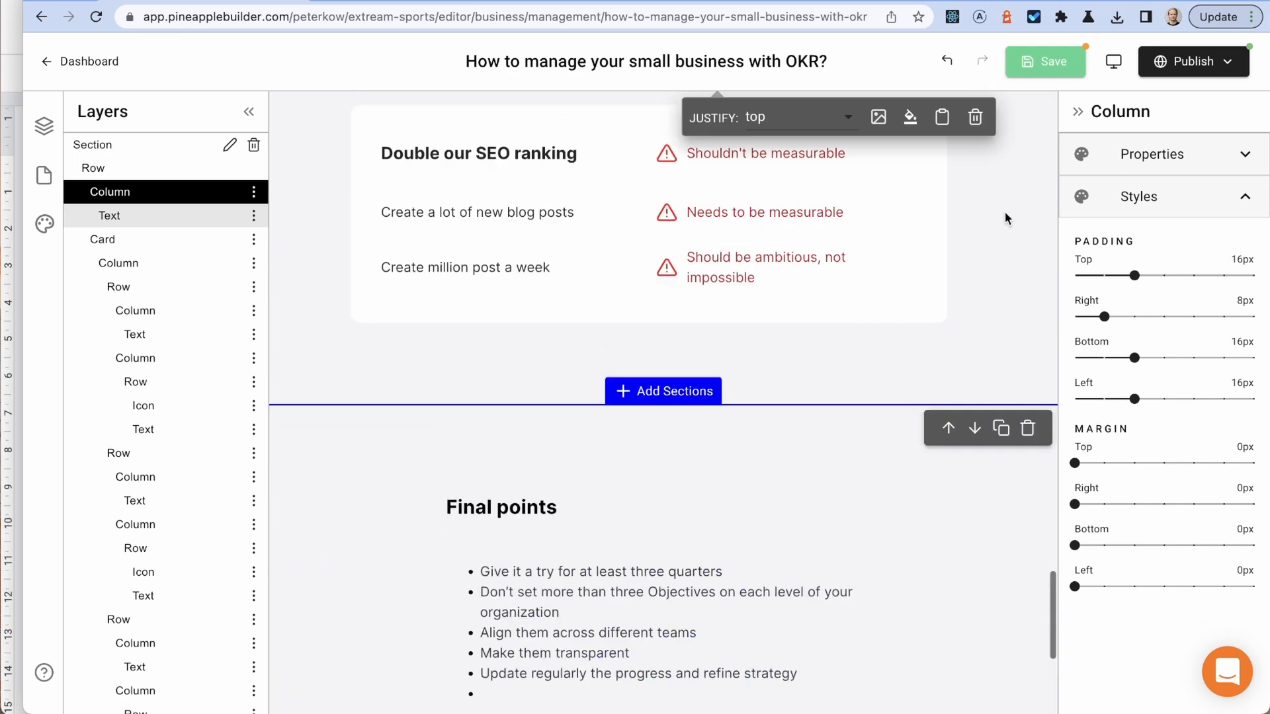
{"action": "left_click", "coordinate": [1045, 60]}
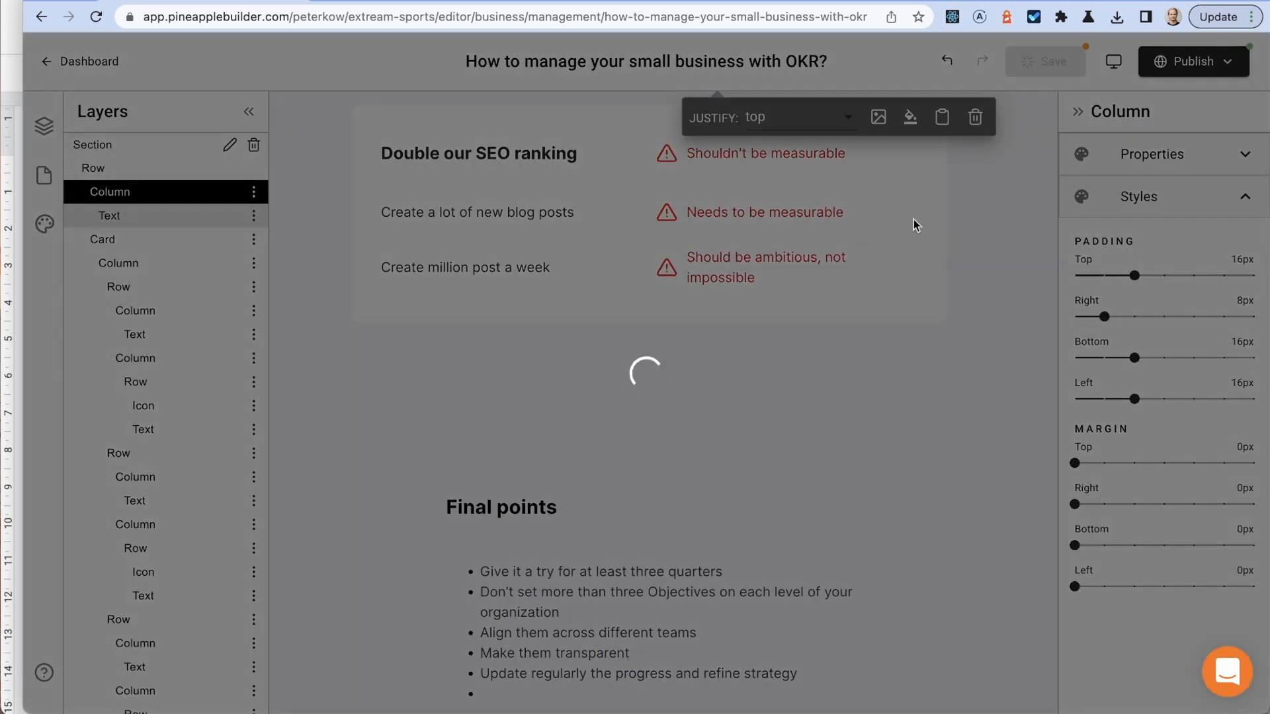
Step: Switch to the article's preview page and reload it with the saved changes
{"action": "scroll", "coordinate": [914, 219], "scroll_direction": "up", "scroll_amount": 10}
{"action": "scroll", "coordinate": [926, 237], "scroll_direction": "up", "scroll_amount": 5}
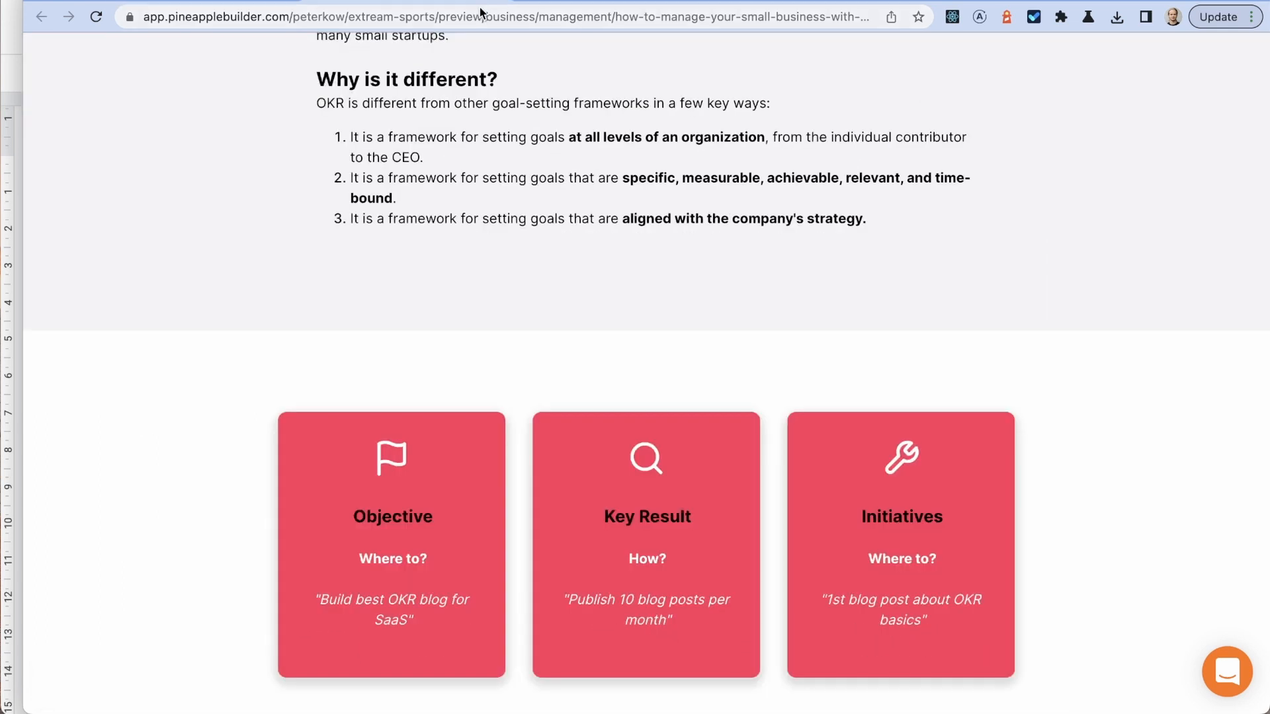
{"action": "left_click", "coordinate": [485, 15]}
{"action": "key", "text": "Return"}
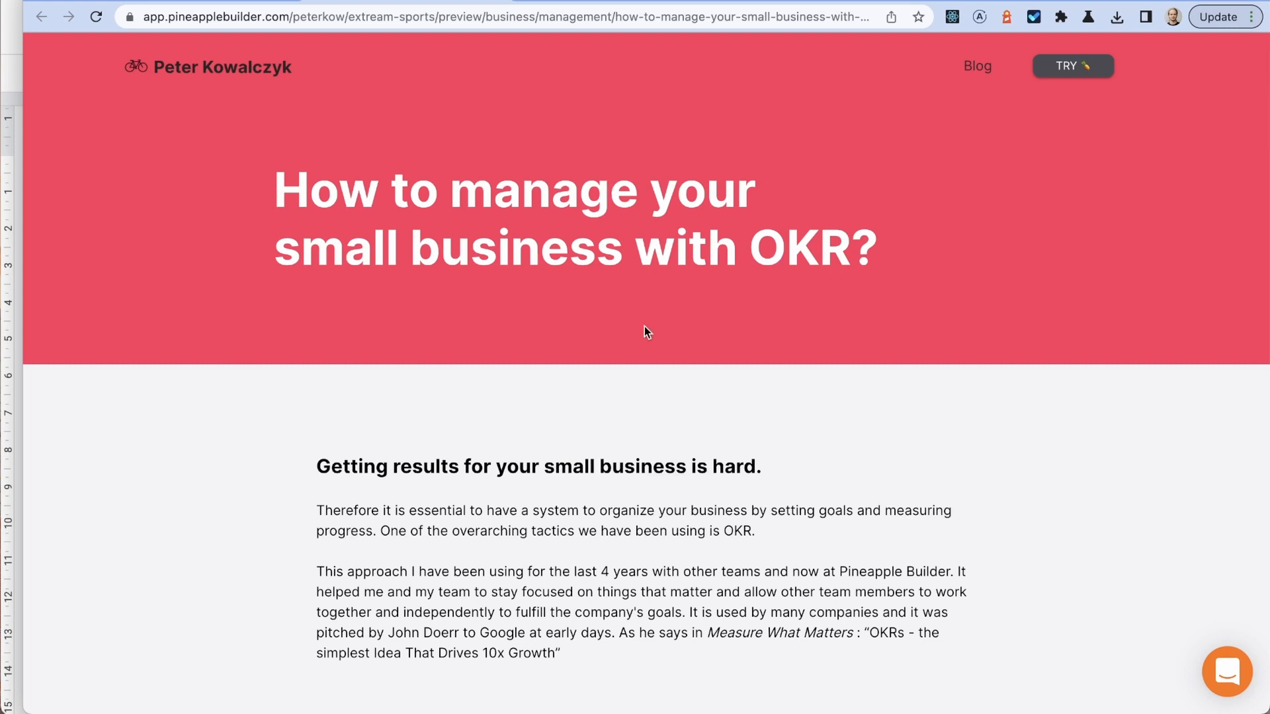
Step: Review the previewed article down to the footer, examining the section spacing, the example cards and the "Bad OKRs" block
{"action": "scroll", "coordinate": [644, 326], "scroll_direction": "down", "scroll_amount": 5}
{"action": "scroll", "coordinate": [646, 331], "scroll_direction": "down", "scroll_amount": 4}
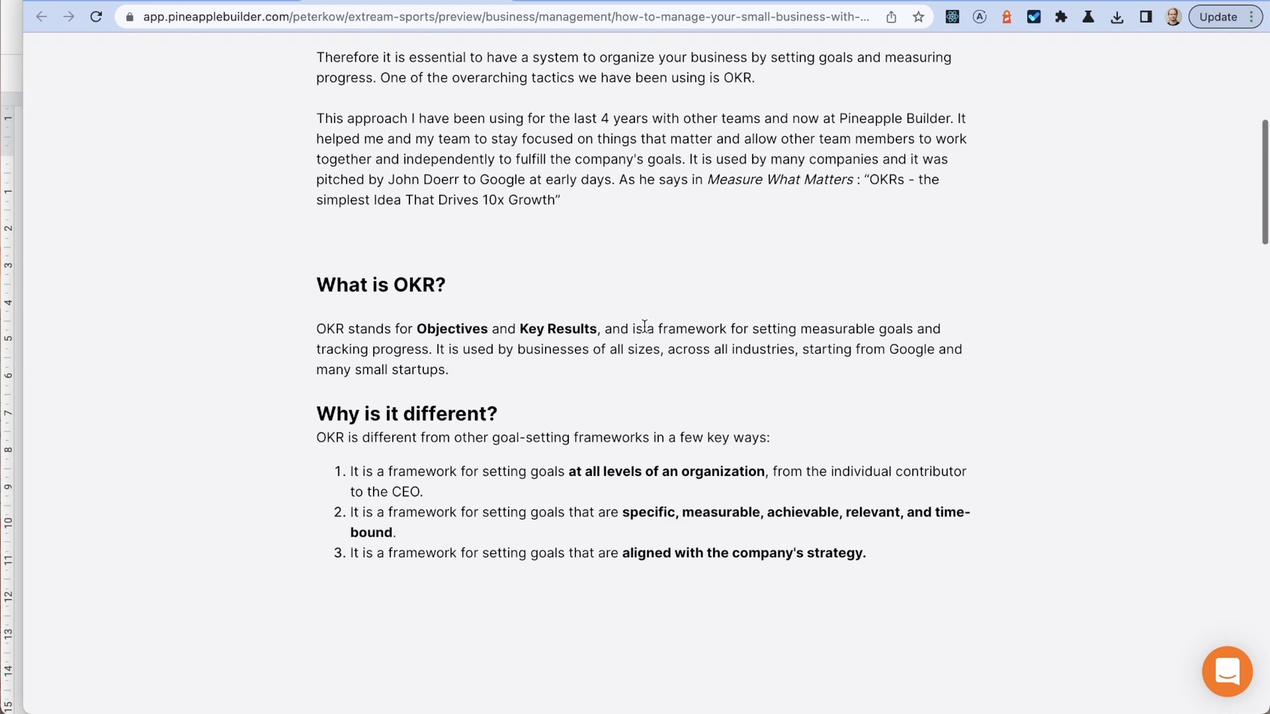
{"action": "scroll", "coordinate": [645, 330], "scroll_direction": "up", "scroll_amount": 4}
{"action": "scroll", "coordinate": [645, 330], "scroll_direction": "down", "scroll_amount": 2}
{"action": "scroll", "coordinate": [644, 326], "scroll_direction": "down", "scroll_amount": 5}
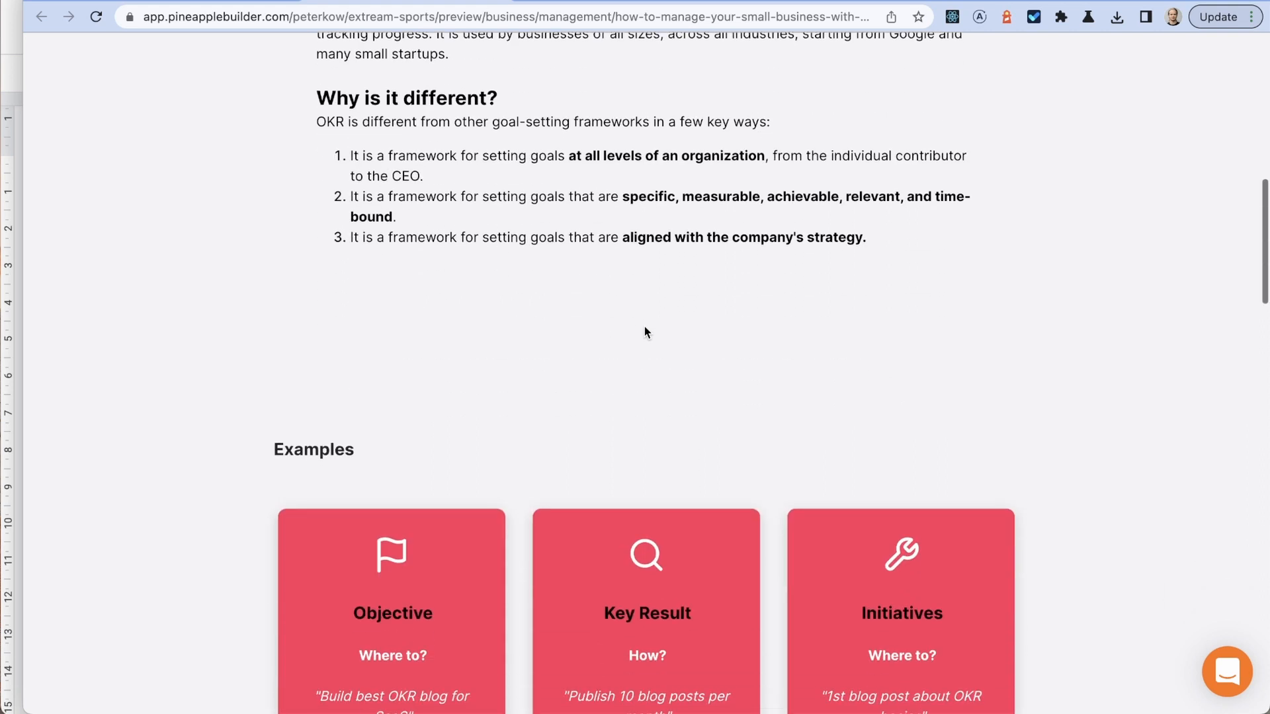
{"action": "scroll", "coordinate": [644, 327], "scroll_direction": "down", "scroll_amount": 3}
{"action": "scroll", "coordinate": [644, 327], "scroll_direction": "down", "scroll_amount": 15}
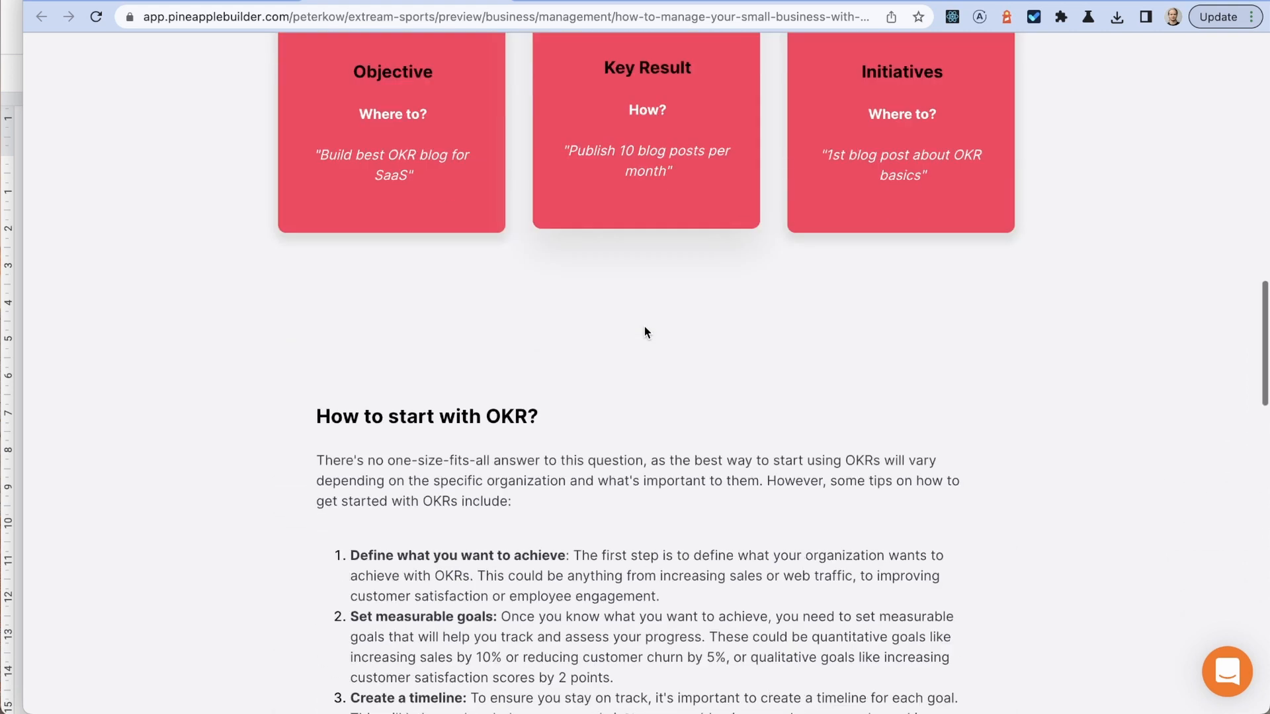
{"action": "scroll", "coordinate": [522, 302], "scroll_direction": "down", "scroll_amount": 6}
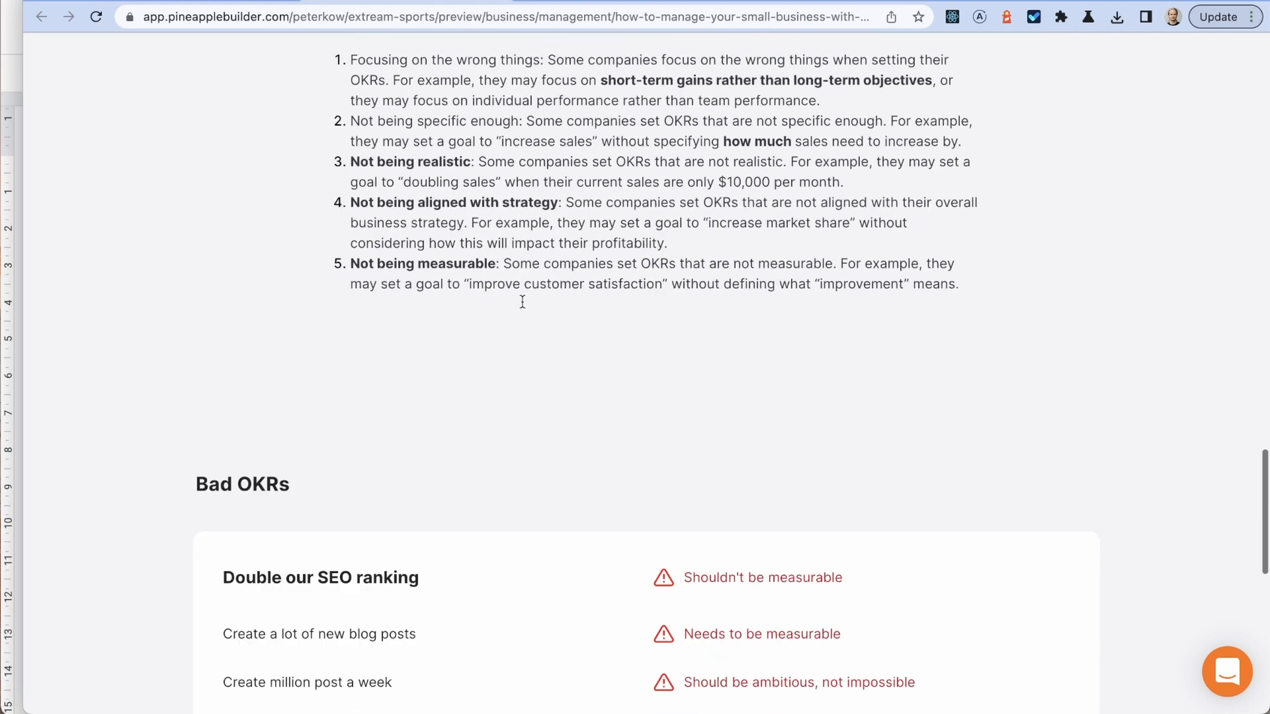
{"action": "scroll", "coordinate": [521, 307], "scroll_direction": "down", "scroll_amount": 2}
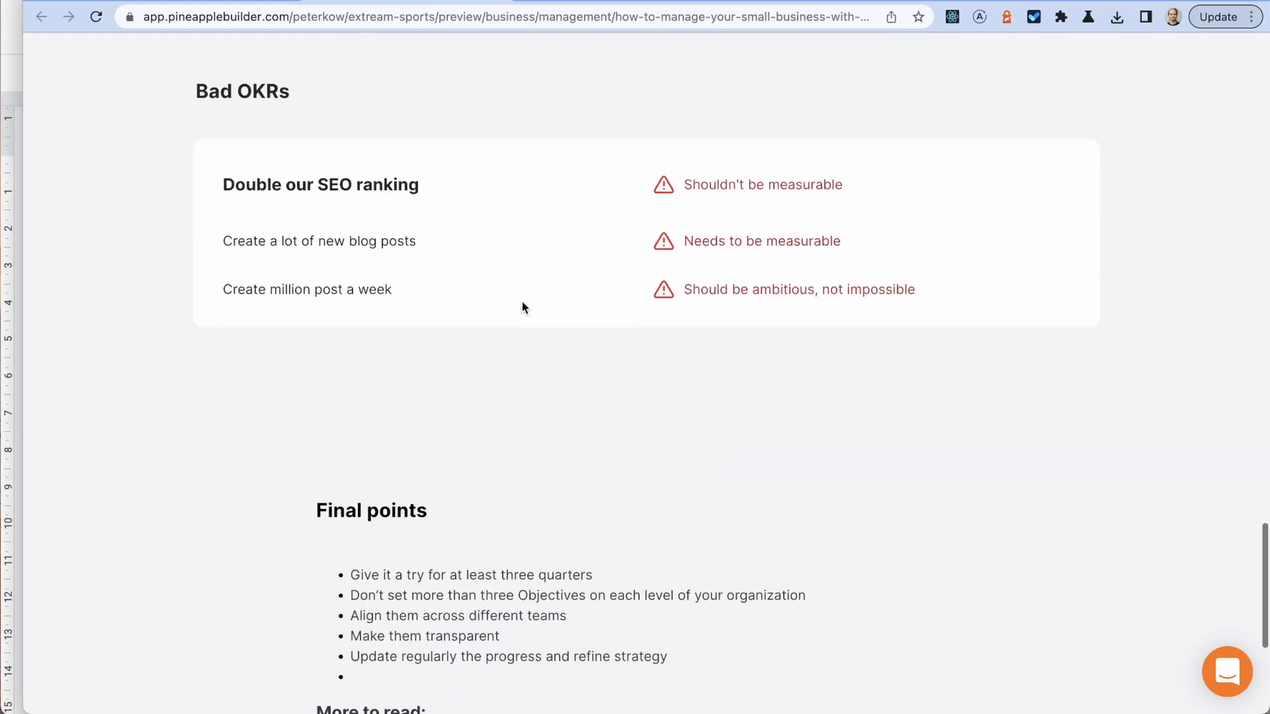
{"action": "scroll", "coordinate": [522, 306], "scroll_direction": "up", "scroll_amount": 3}
{"action": "scroll", "coordinate": [250, 165], "scroll_direction": "up", "scroll_amount": 6}
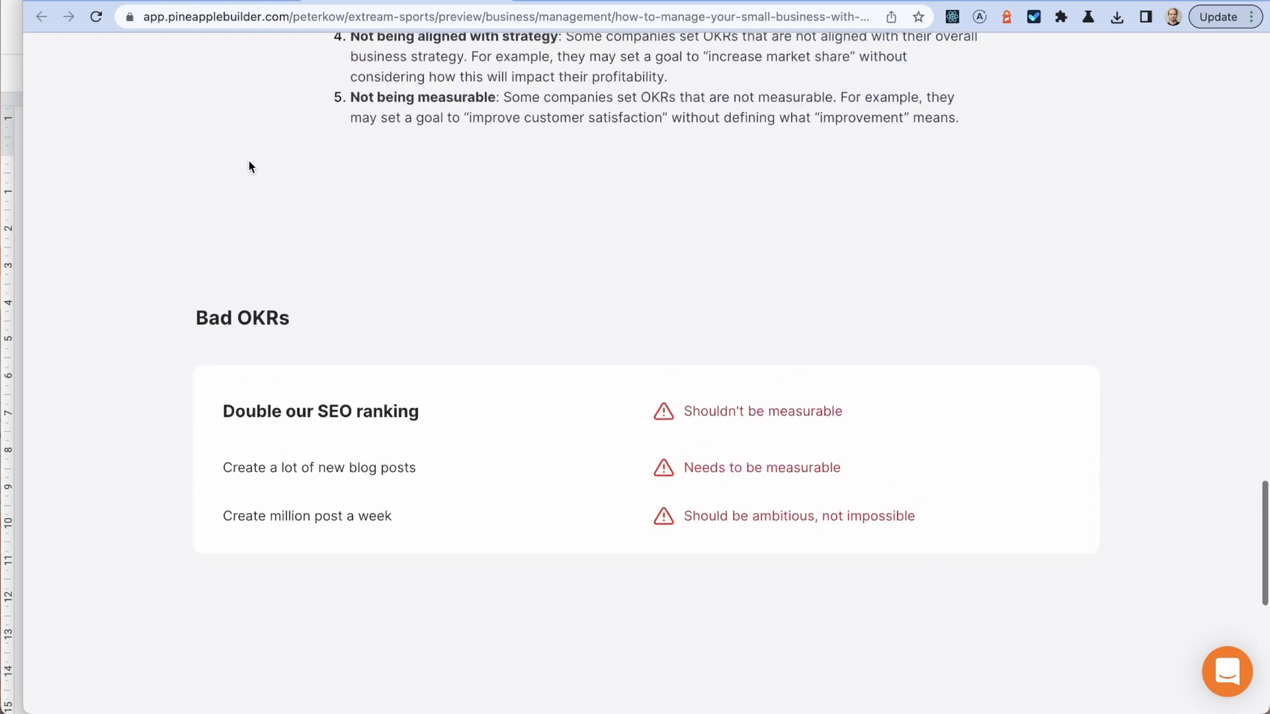
{"action": "scroll", "coordinate": [252, 193], "scroll_direction": "down", "scroll_amount": 6}
{"action": "scroll", "coordinate": [252, 192], "scroll_direction": "down", "scroll_amount": 3}
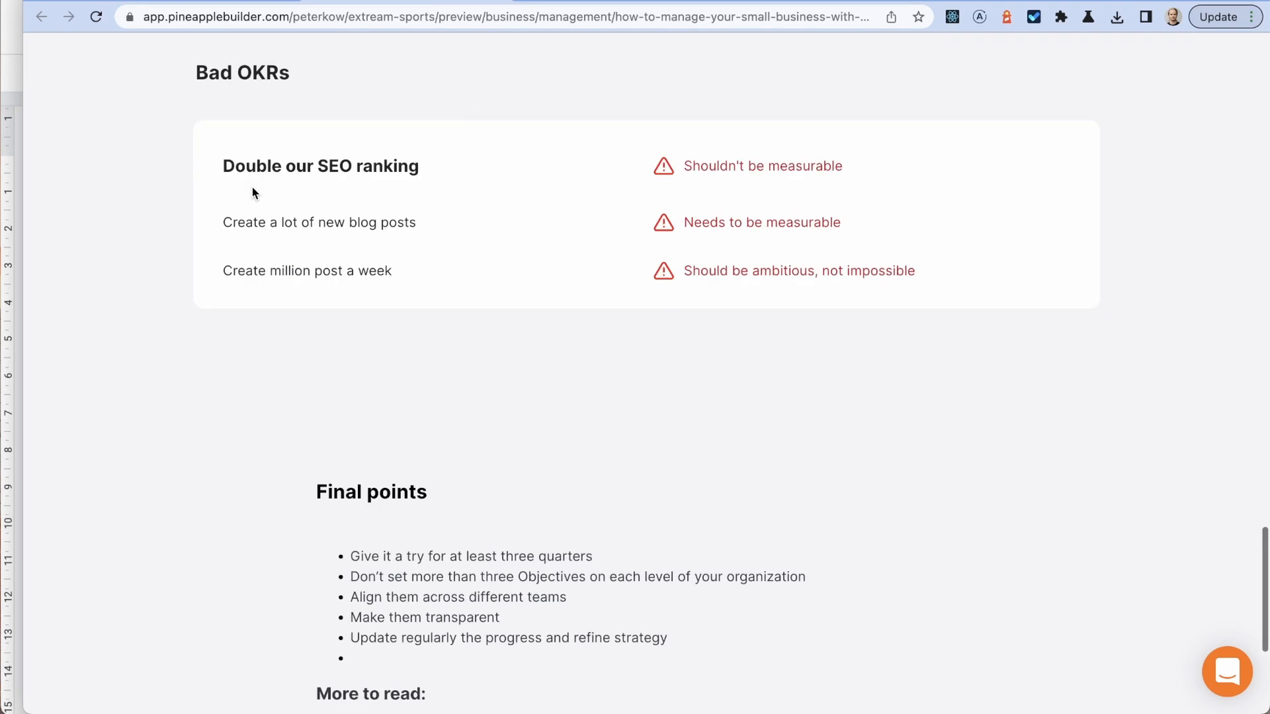
{"action": "scroll", "coordinate": [343, 255], "scroll_direction": "down", "scroll_amount": 2}
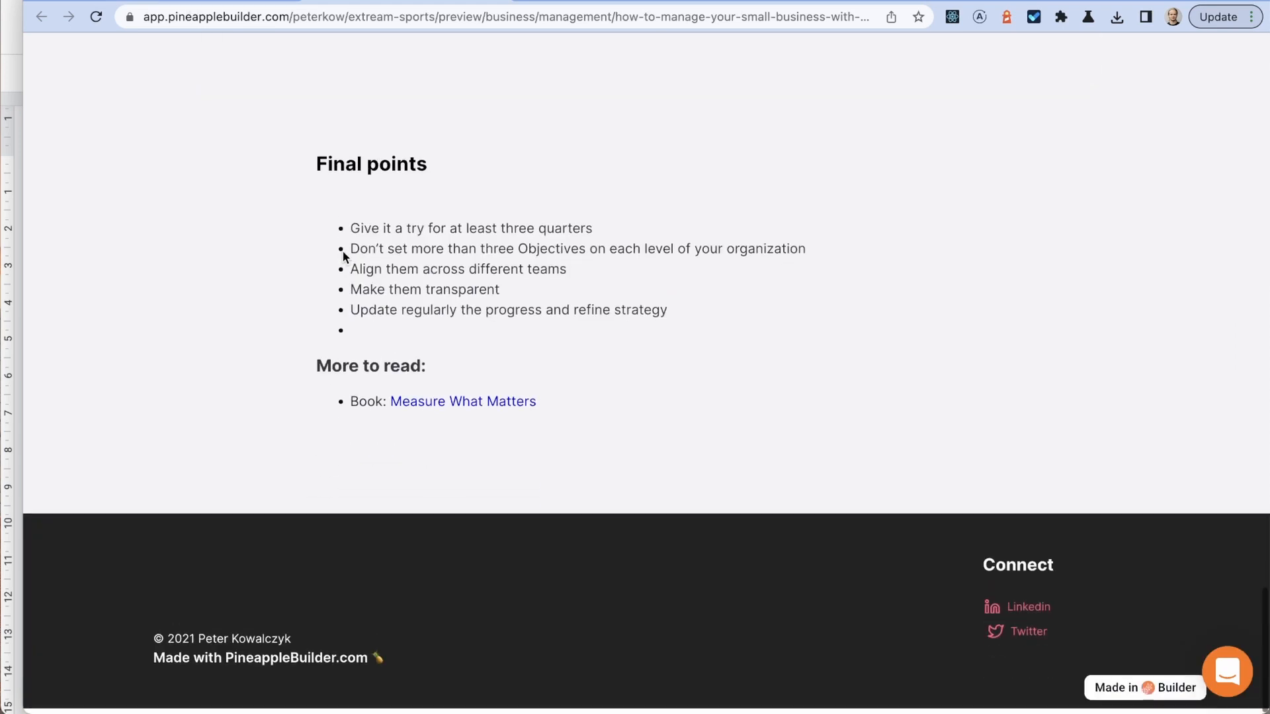
{"action": "scroll", "coordinate": [343, 255], "scroll_direction": "up", "scroll_amount": 6}
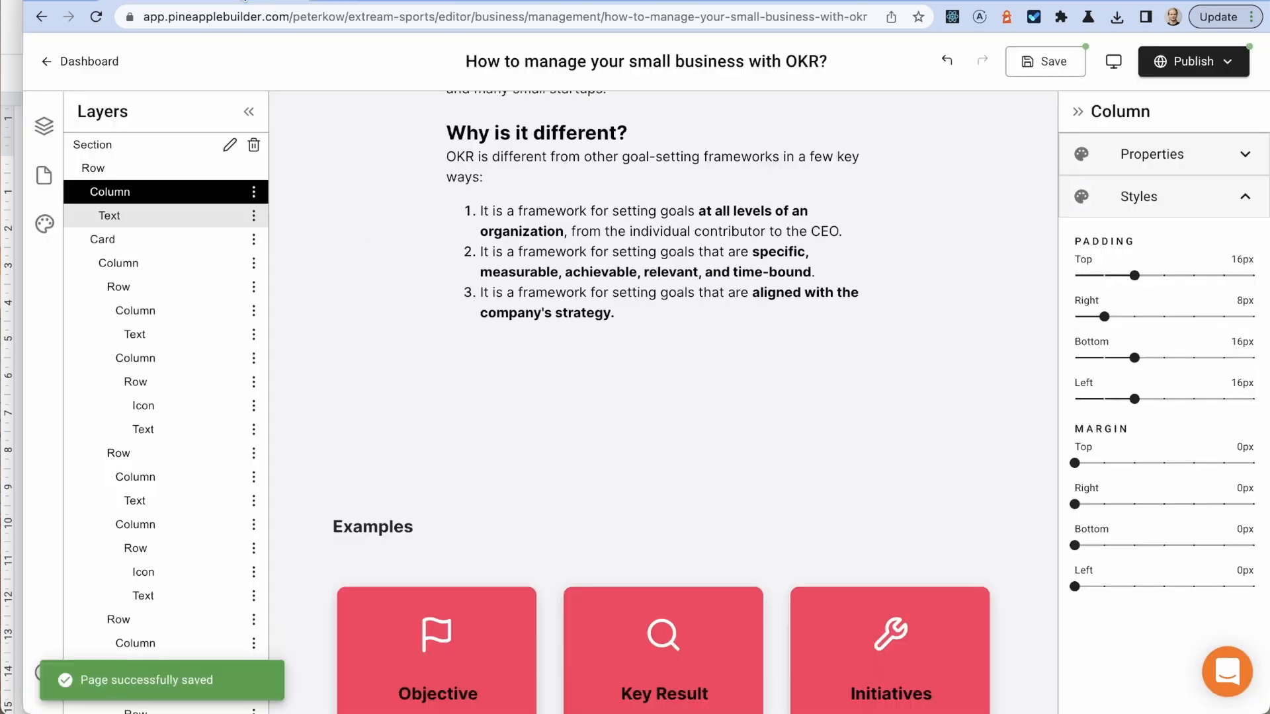
Step: Return to the page editor and disable the padding of the "Examples" section holding the three cards
{"action": "scroll", "coordinate": [588, 396], "scroll_direction": "down", "scroll_amount": 10}
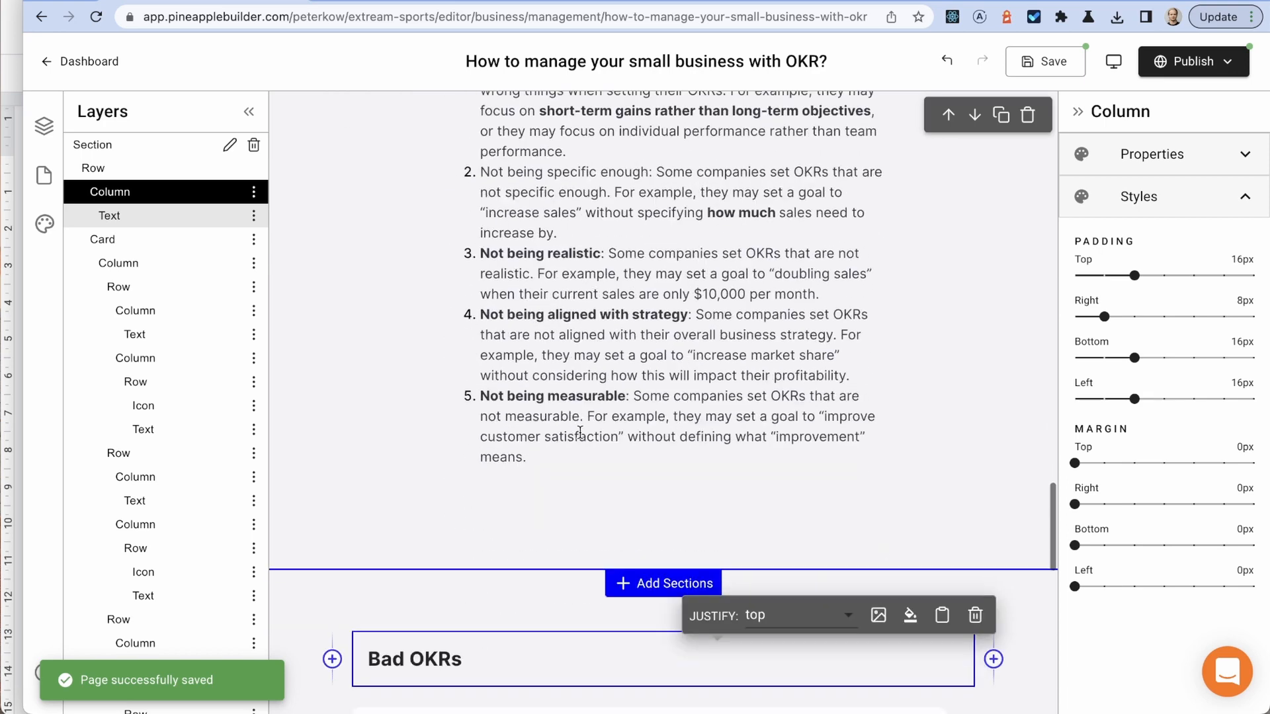
{"action": "scroll", "coordinate": [579, 431], "scroll_direction": "down", "scroll_amount": 10}
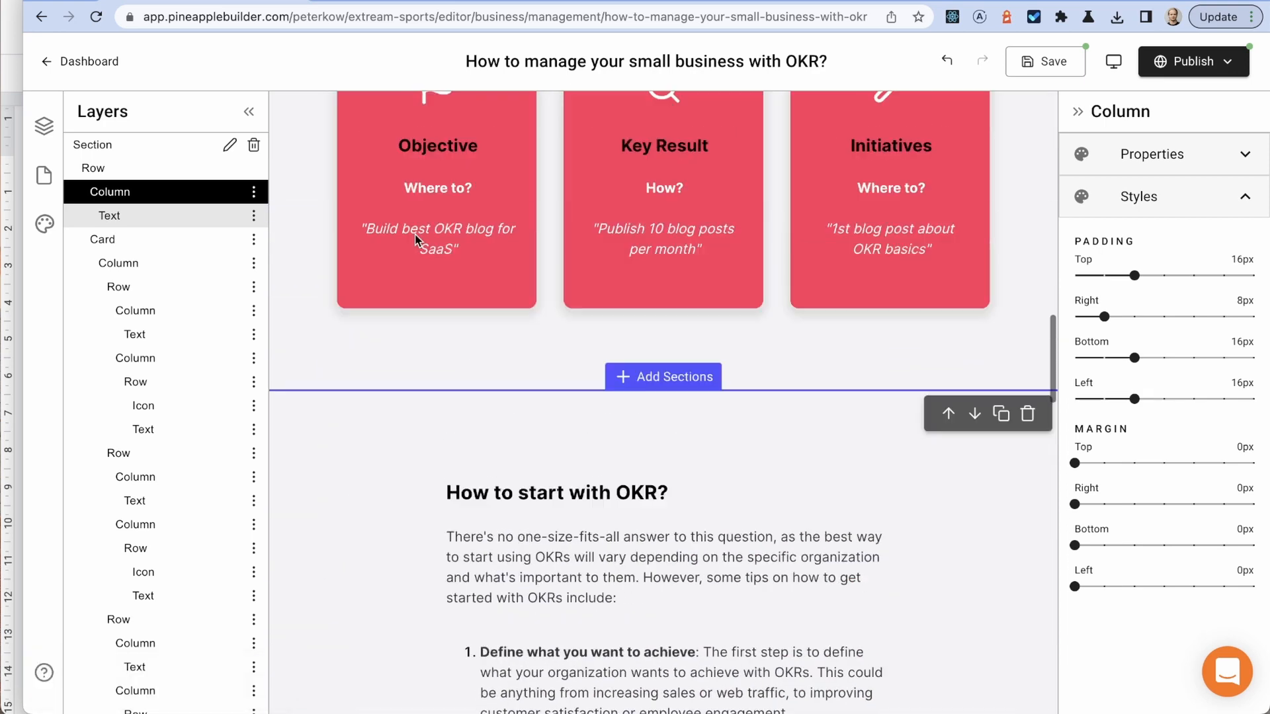
{"action": "scroll", "coordinate": [417, 238], "scroll_direction": "up", "scroll_amount": 8}
{"action": "scroll", "coordinate": [466, 361], "scroll_direction": "down", "scroll_amount": 5}
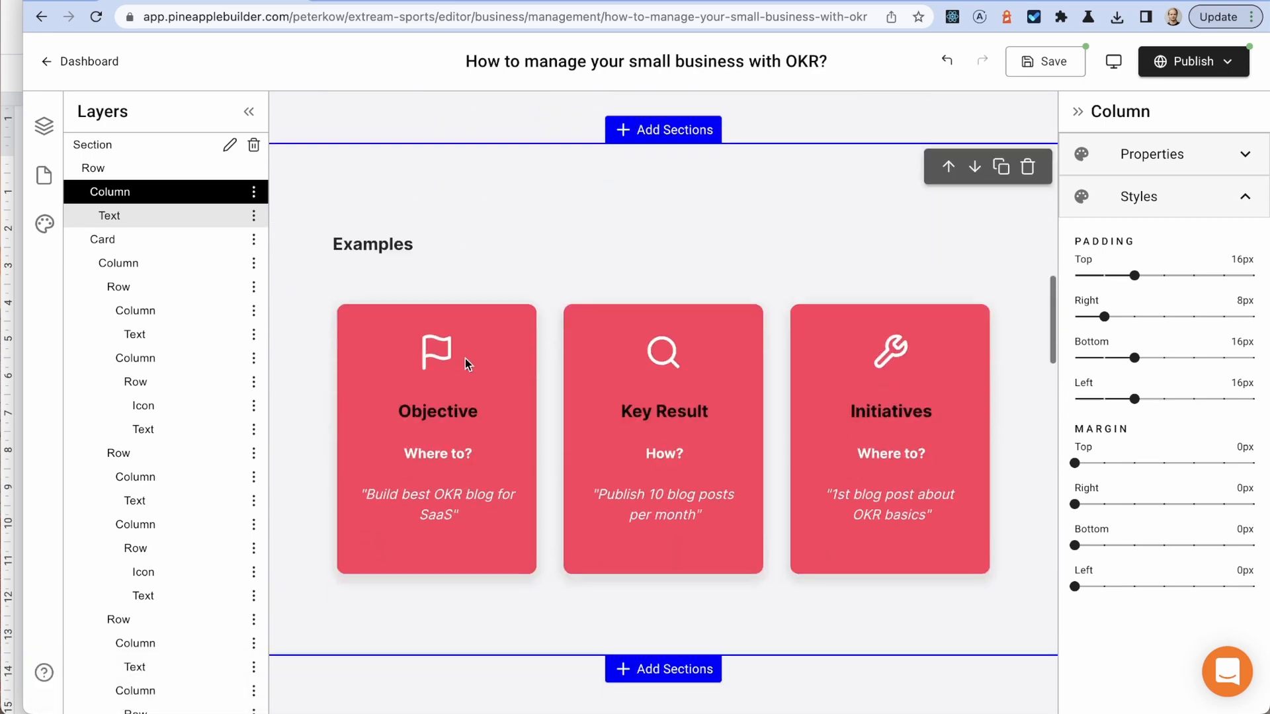
{"action": "scroll", "coordinate": [423, 198], "scroll_direction": "down", "scroll_amount": 2}
{"action": "scroll", "coordinate": [407, 164], "scroll_direction": "up", "scroll_amount": 3}
{"action": "left_click", "coordinate": [351, 194]}
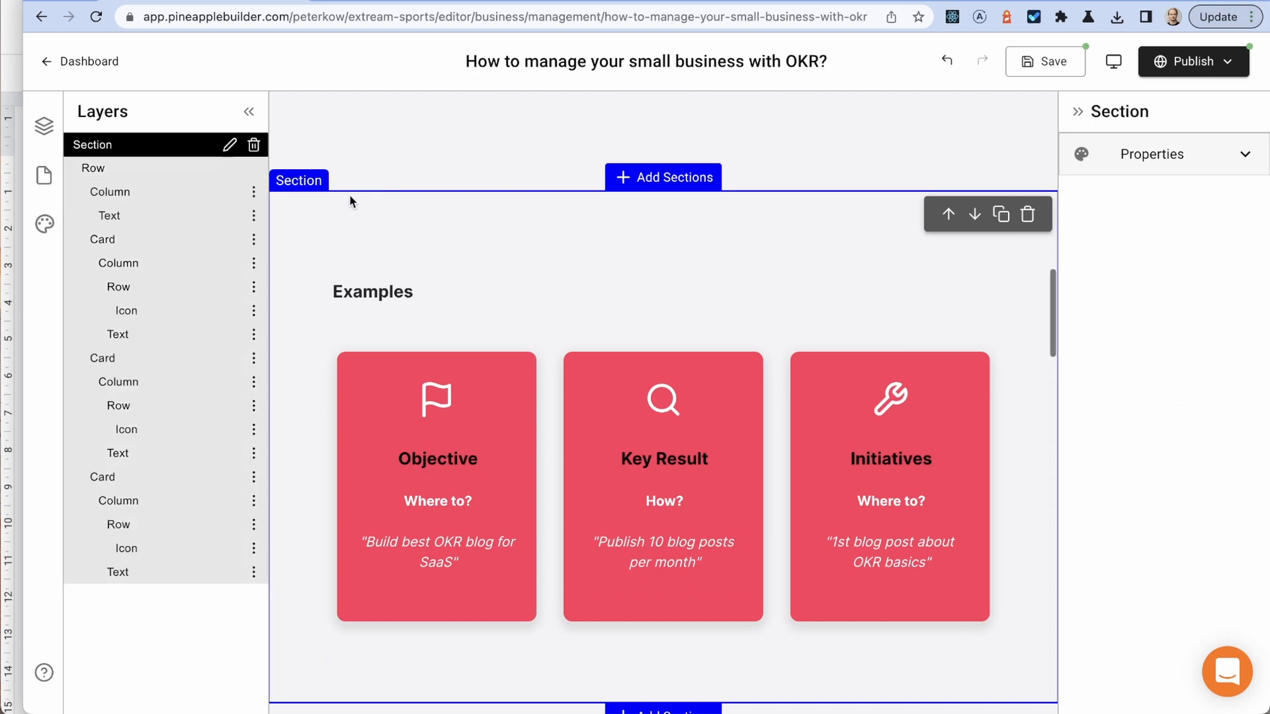
{"action": "left_click", "coordinate": [362, 292]}
{"action": "left_click", "coordinate": [97, 147]}
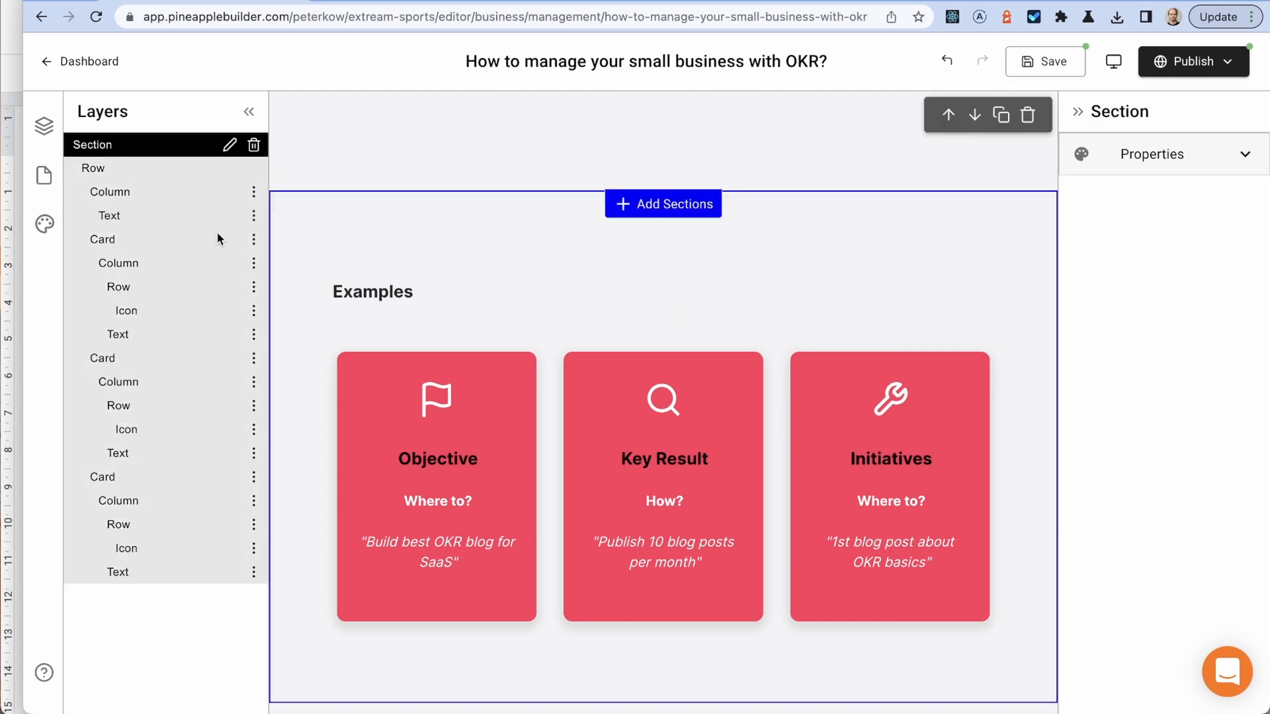
{"action": "scroll", "coordinate": [609, 271], "scroll_direction": "up", "scroll_amount": 3}
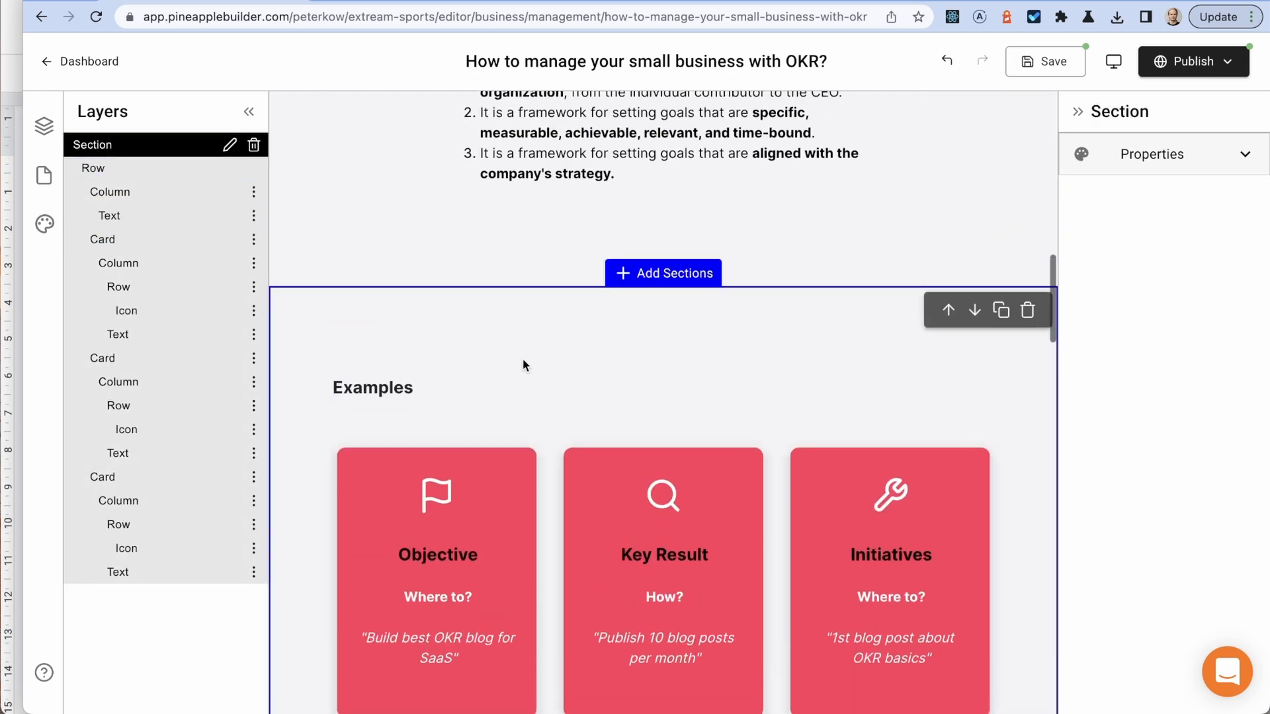
{"action": "left_click", "coordinate": [1175, 154]}
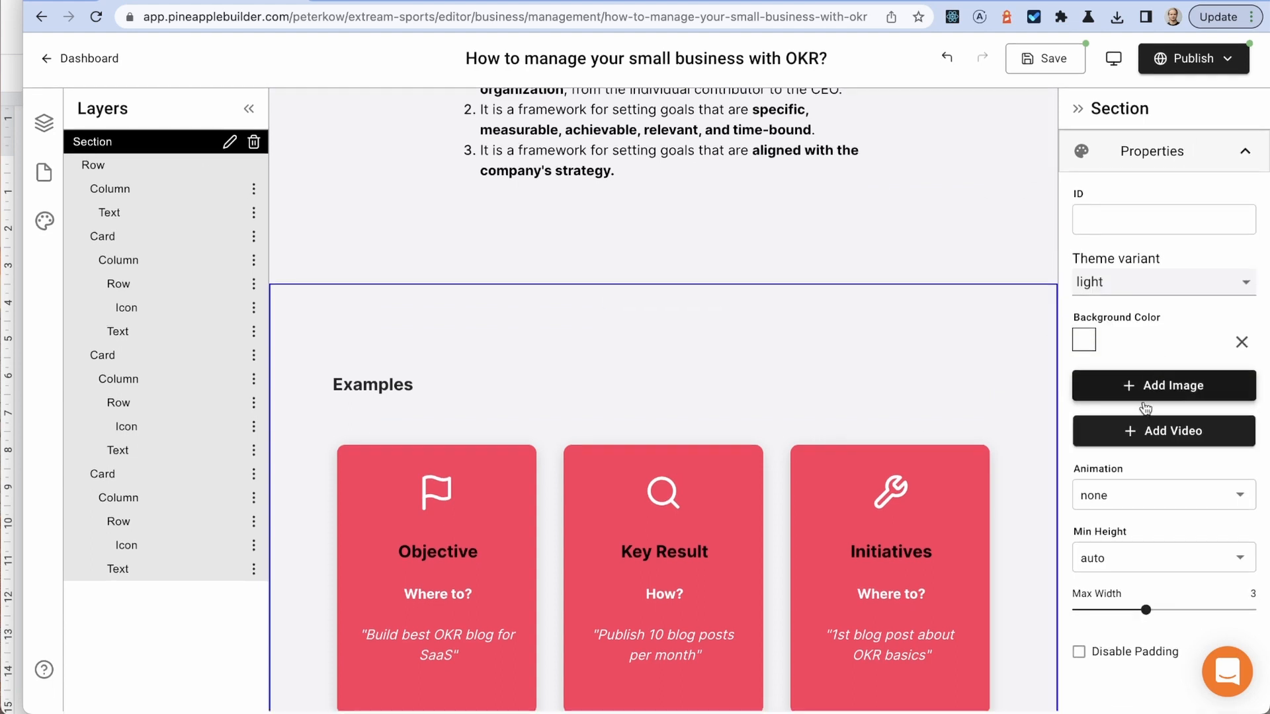
{"action": "left_click", "coordinate": [1079, 654]}
{"action": "scroll", "coordinate": [923, 569], "scroll_direction": "down", "scroll_amount": 3}
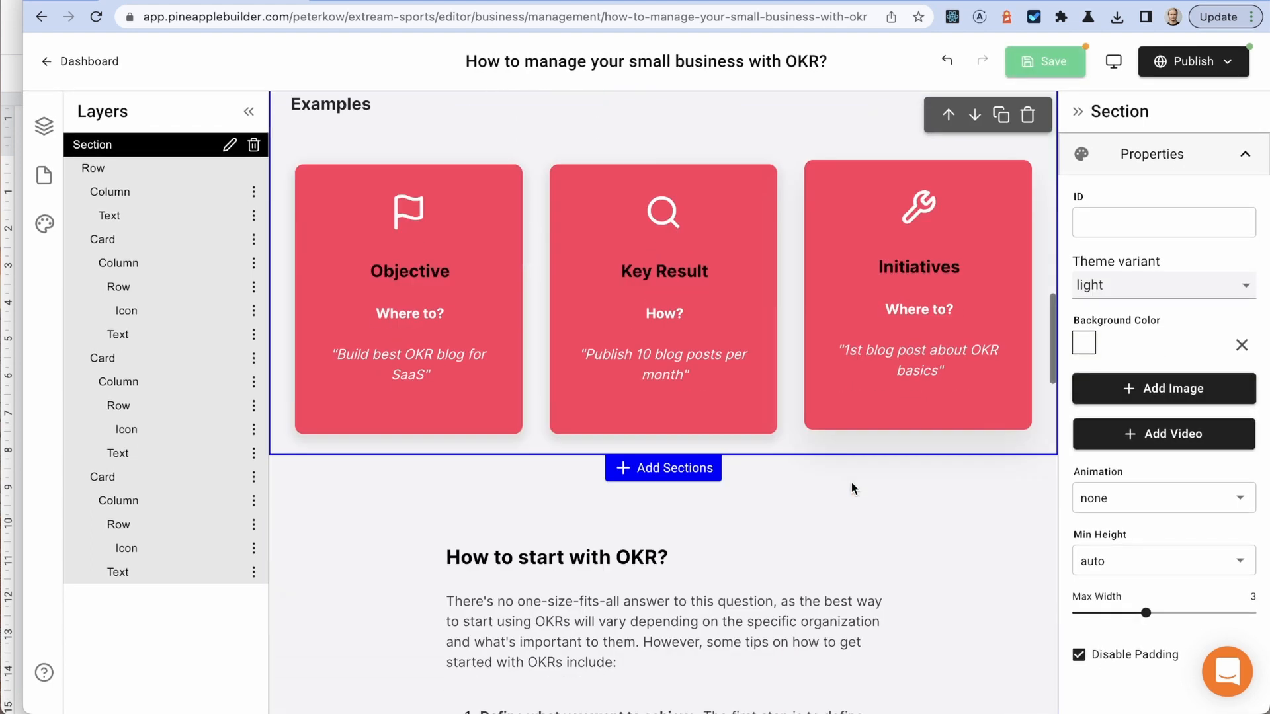
{"action": "scroll", "coordinate": [852, 487], "scroll_direction": "up", "scroll_amount": 3}
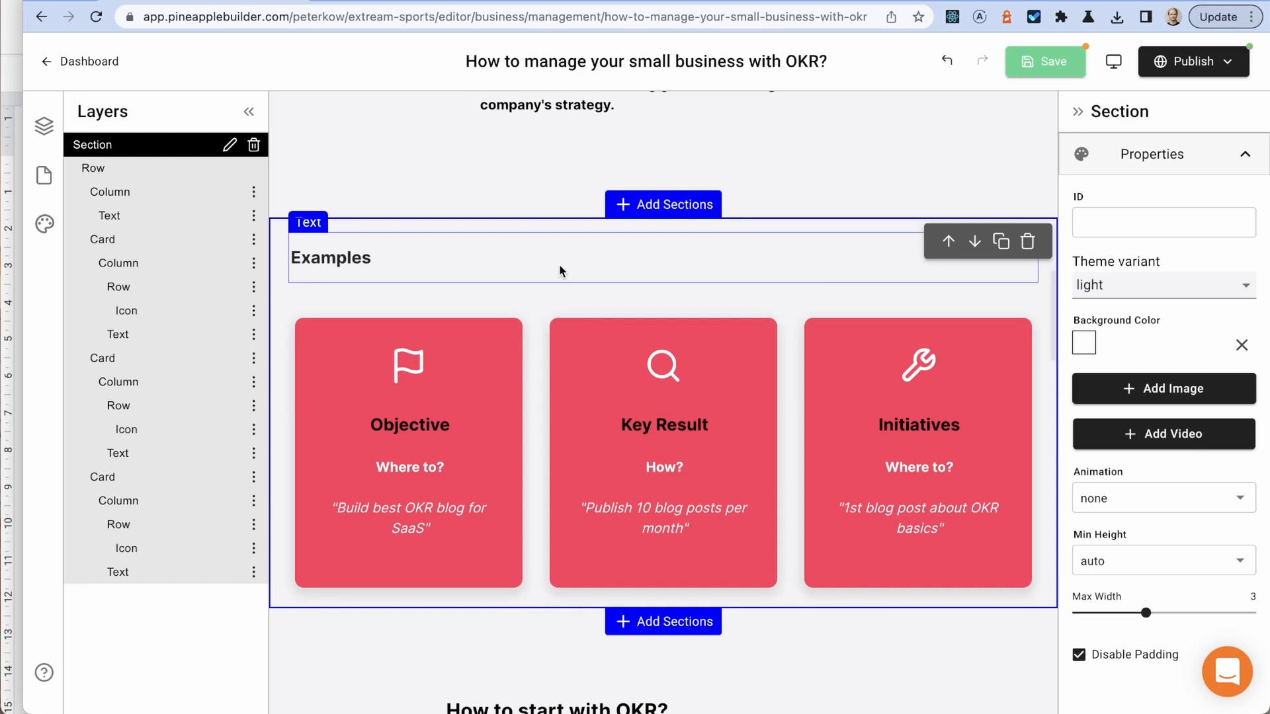
Step: Disable the padding of the "Bad OKRs" section
{"action": "scroll", "coordinate": [522, 172], "scroll_direction": "up", "scroll_amount": 4}
{"action": "scroll", "coordinate": [557, 461], "scroll_direction": "down", "scroll_amount": 20}
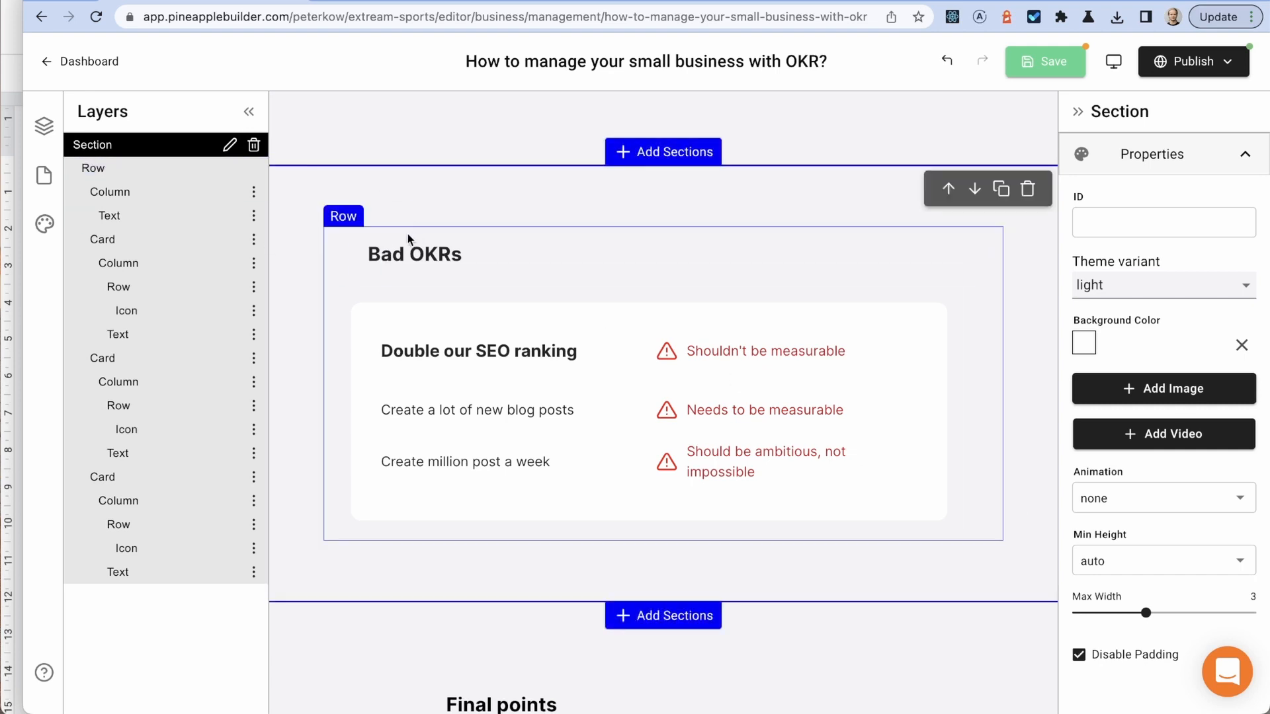
{"action": "left_click", "coordinate": [315, 205]}
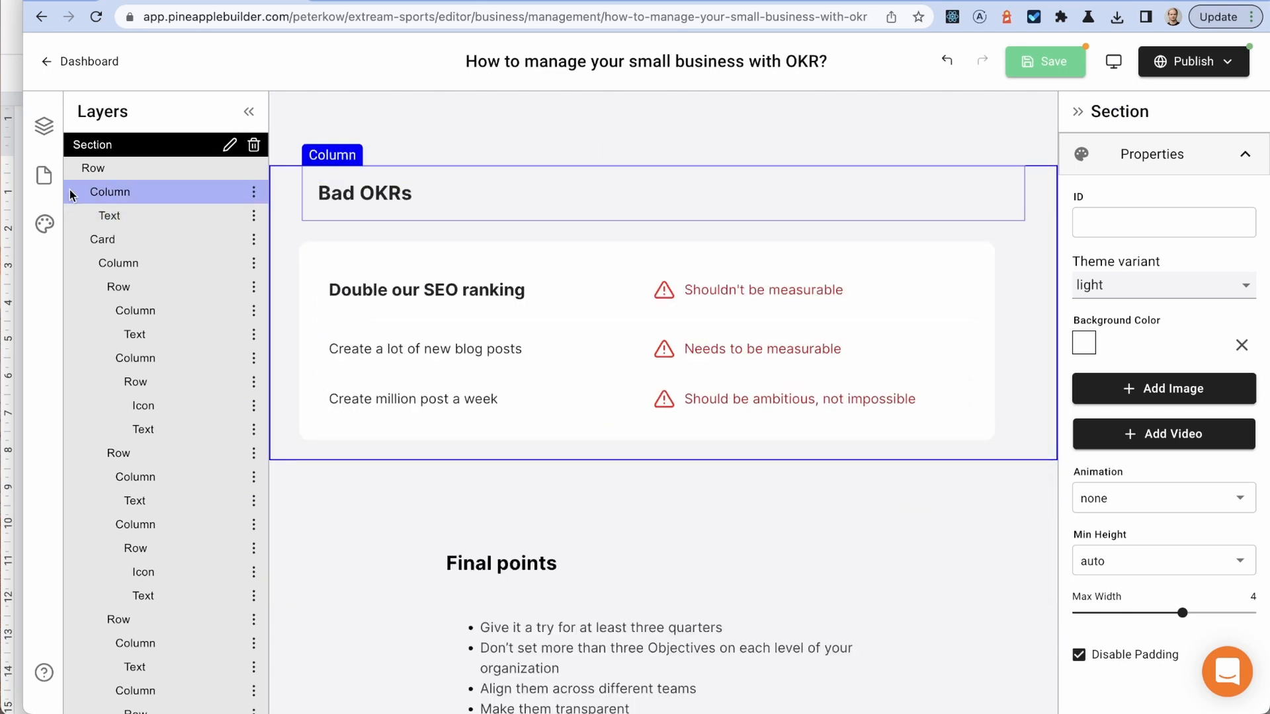
Step: Copy the "Double our SEO ranking" card and paste it directly after the "Bad OKRs" heading text, inside the heading's column
{"action": "left_click", "coordinate": [105, 176]}
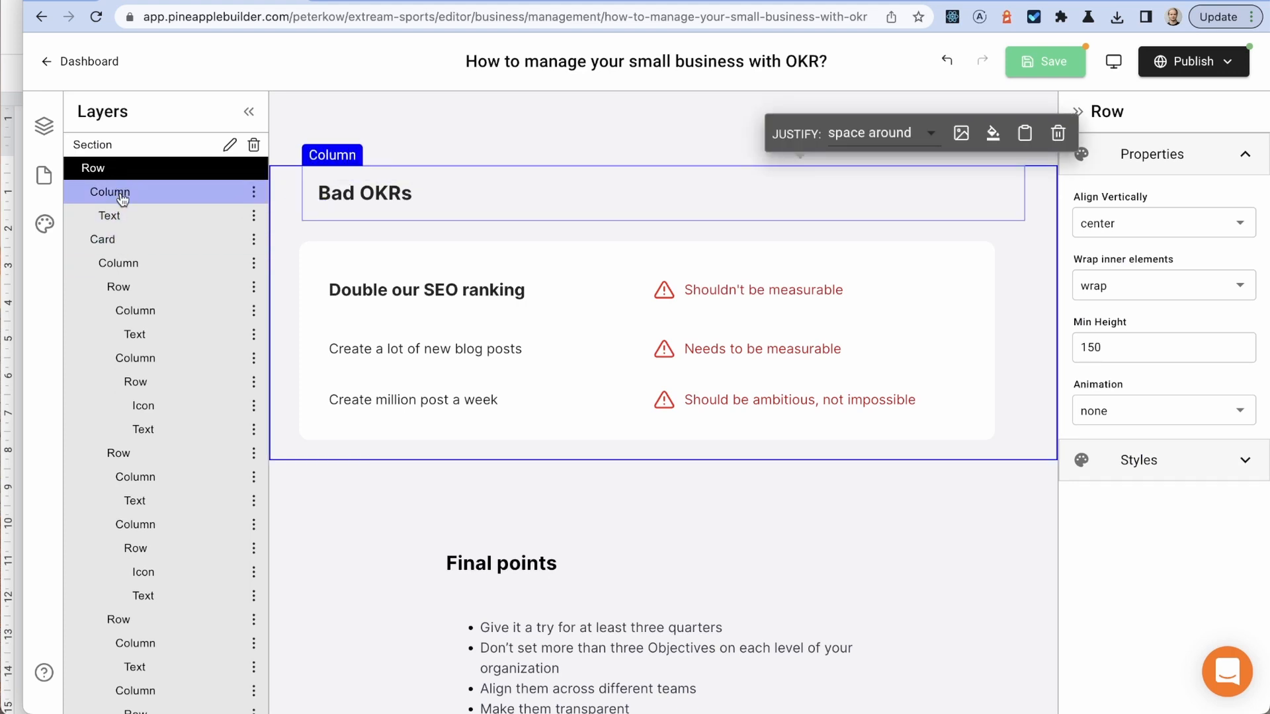
{"action": "left_click", "coordinate": [124, 254]}
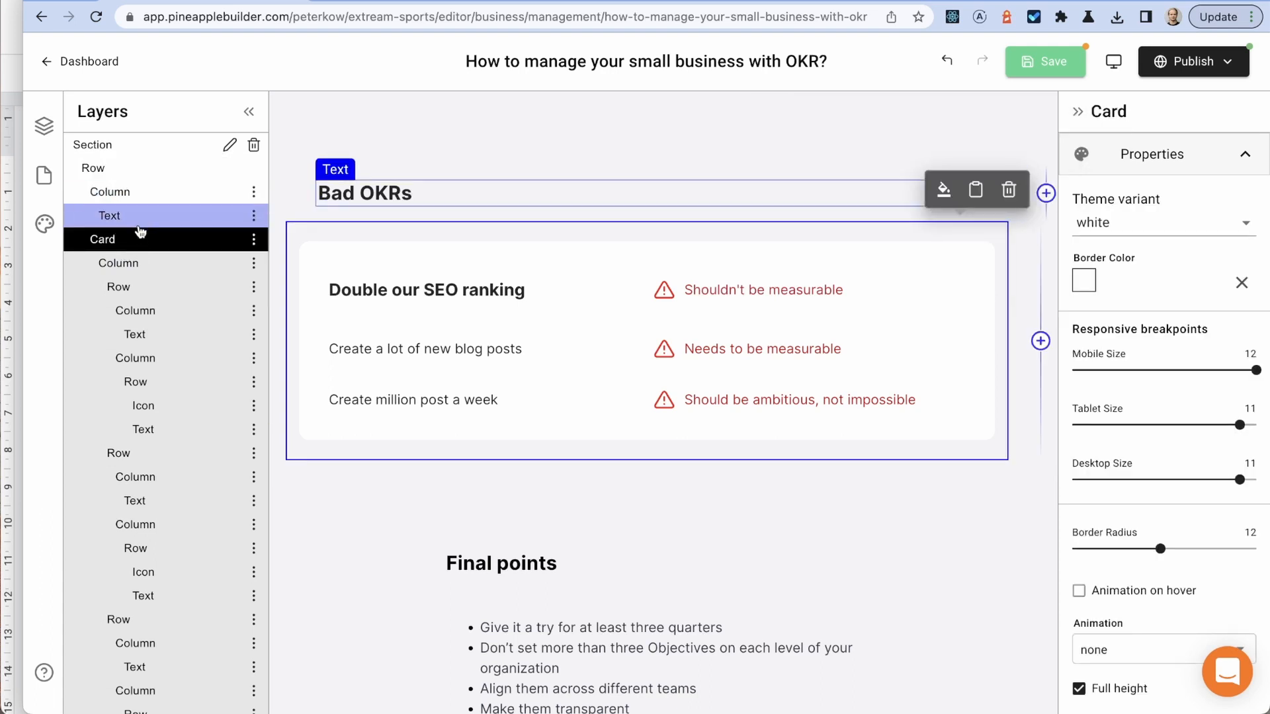
{"action": "left_click", "coordinate": [254, 241]}
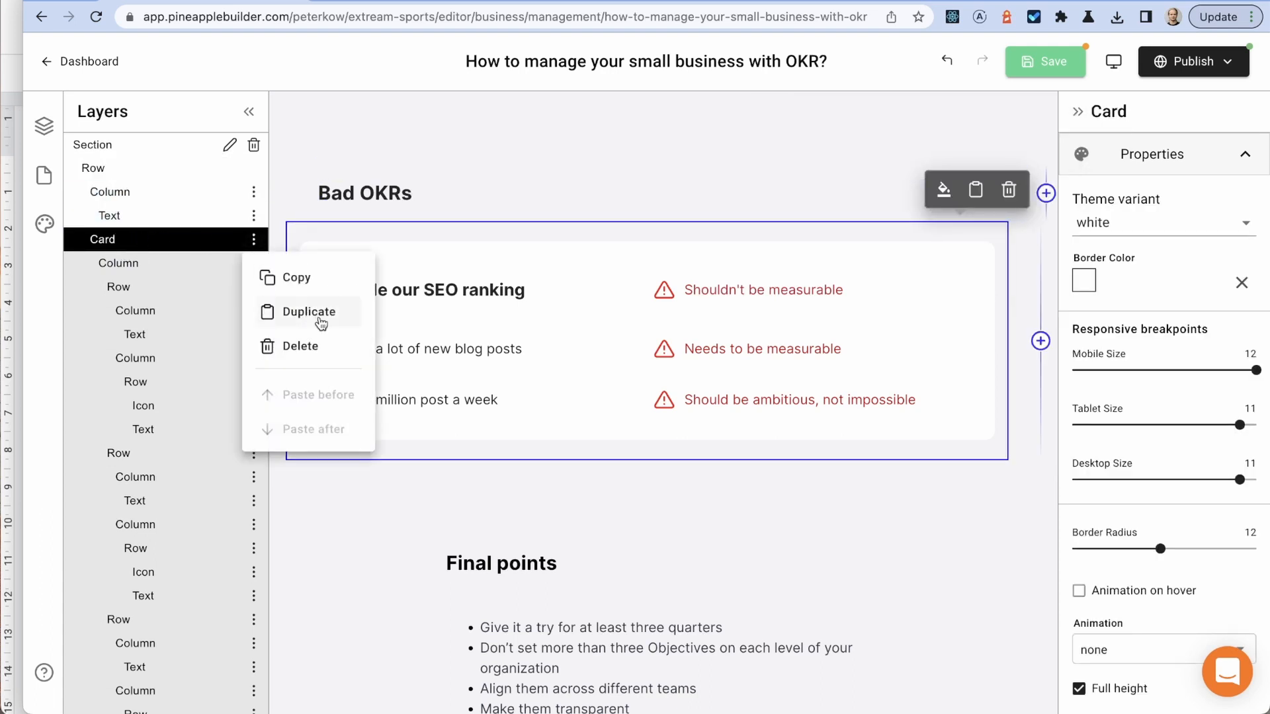
{"action": "left_click", "coordinate": [313, 280]}
{"action": "left_click", "coordinate": [149, 216]}
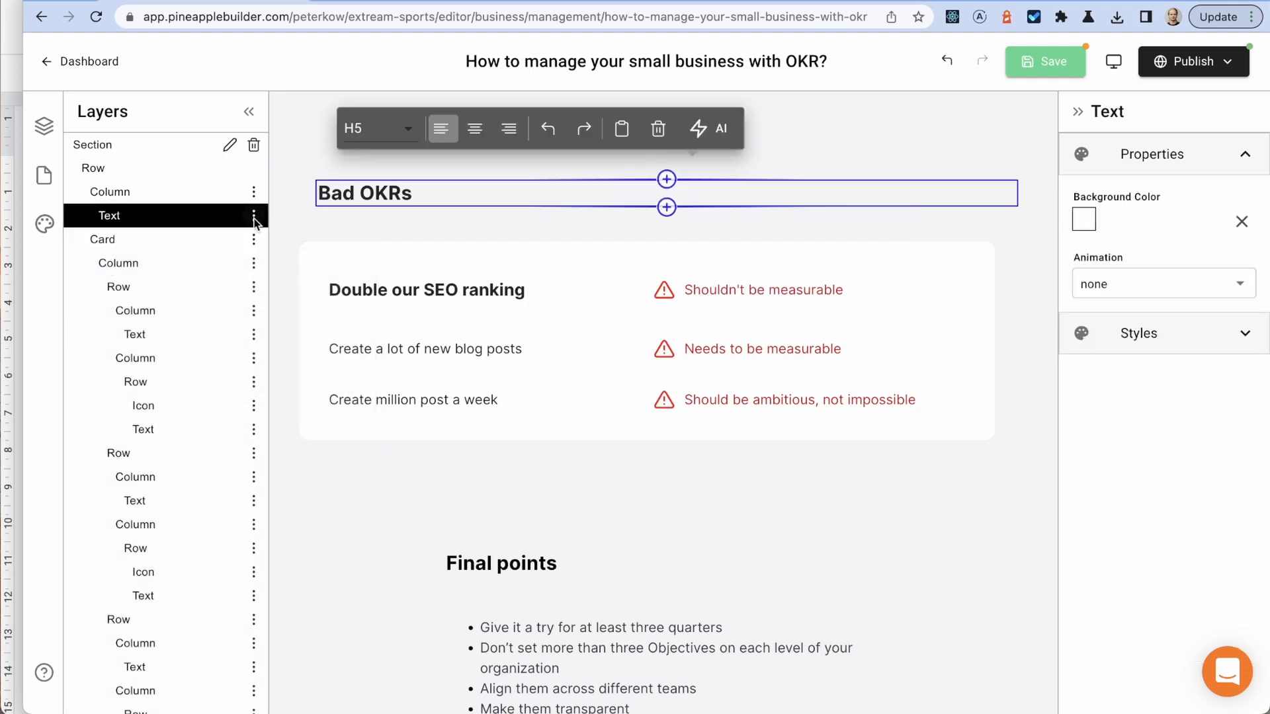
{"action": "left_click", "coordinate": [254, 217]}
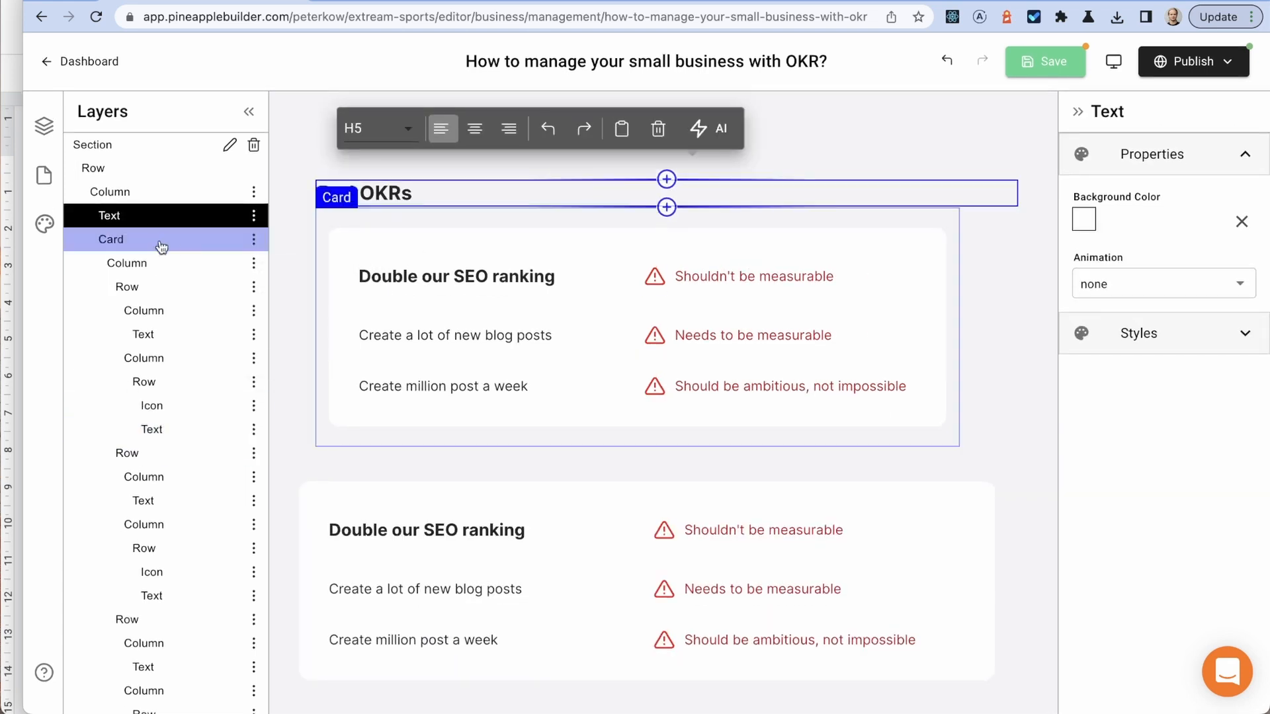
Step: Set the column holding the "Bad OKRs" heading and pasted card to tablet size 10 and desktop size 9
{"action": "scroll", "coordinate": [166, 252], "scroll_direction": "down", "scroll_amount": 2}
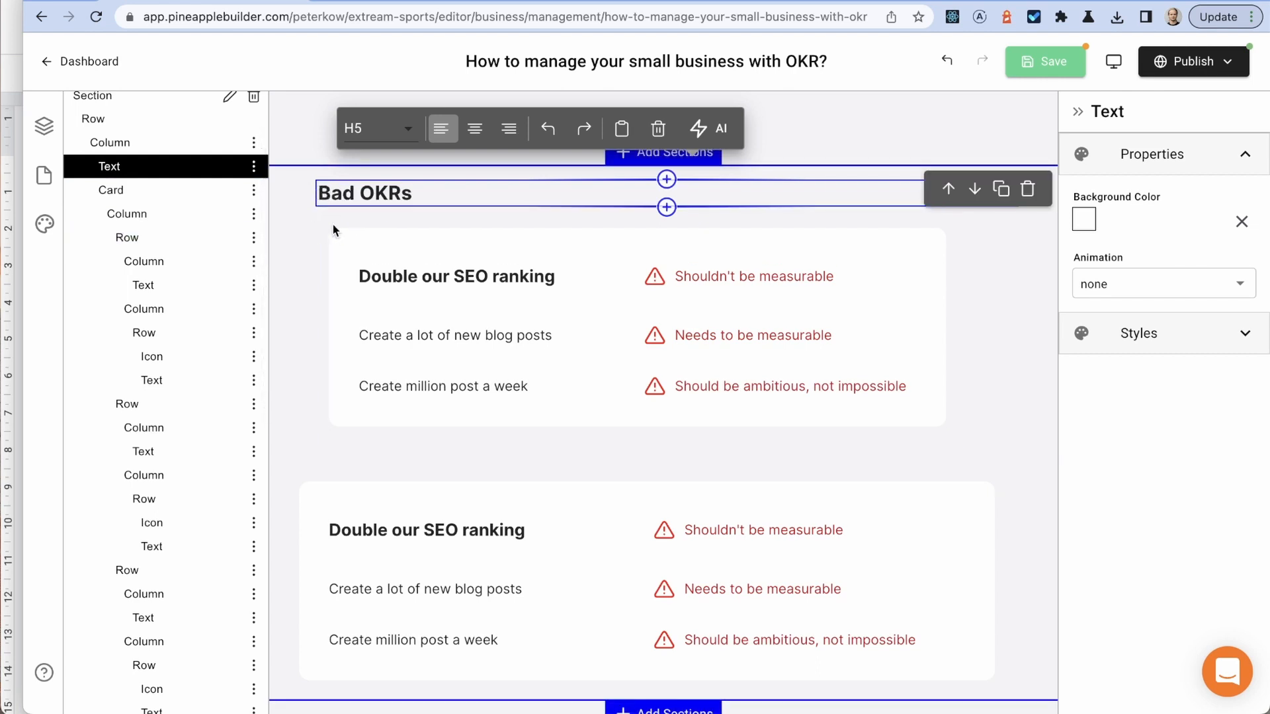
{"action": "left_click", "coordinate": [1005, 226]}
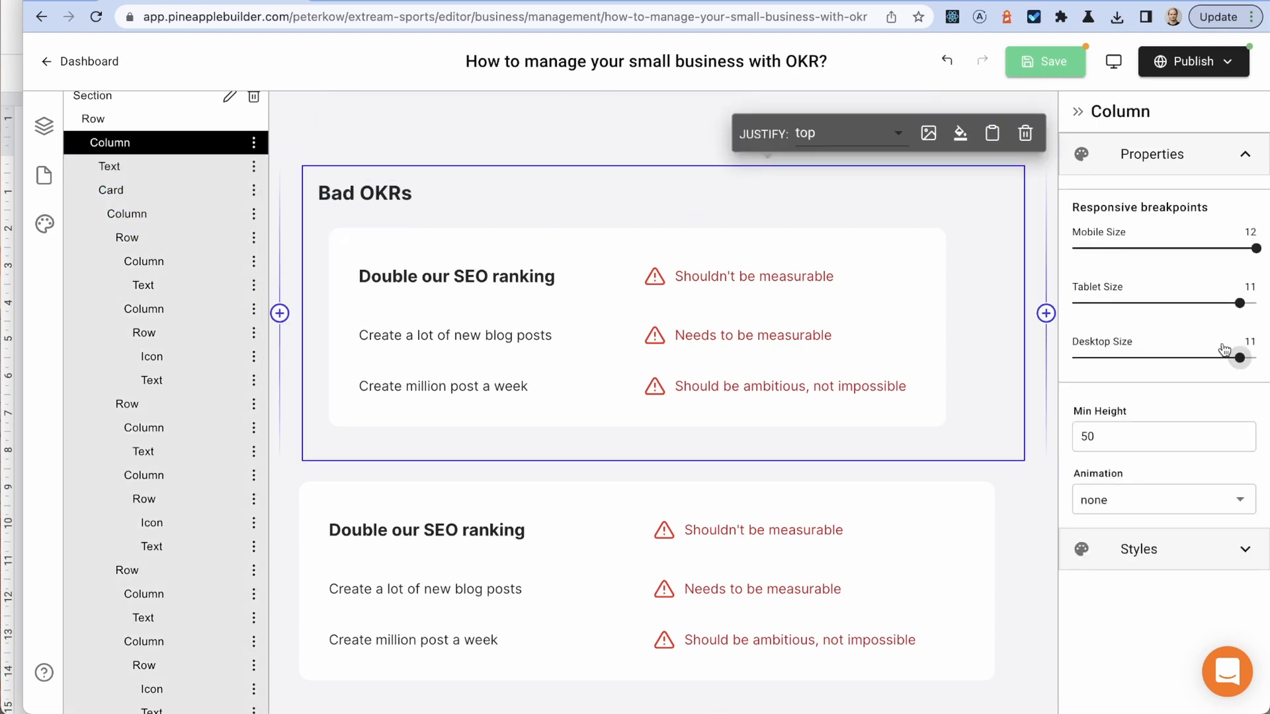
{"action": "left_click_drag", "start_coordinate": [1216, 365], "coordinate": [1217, 357]}
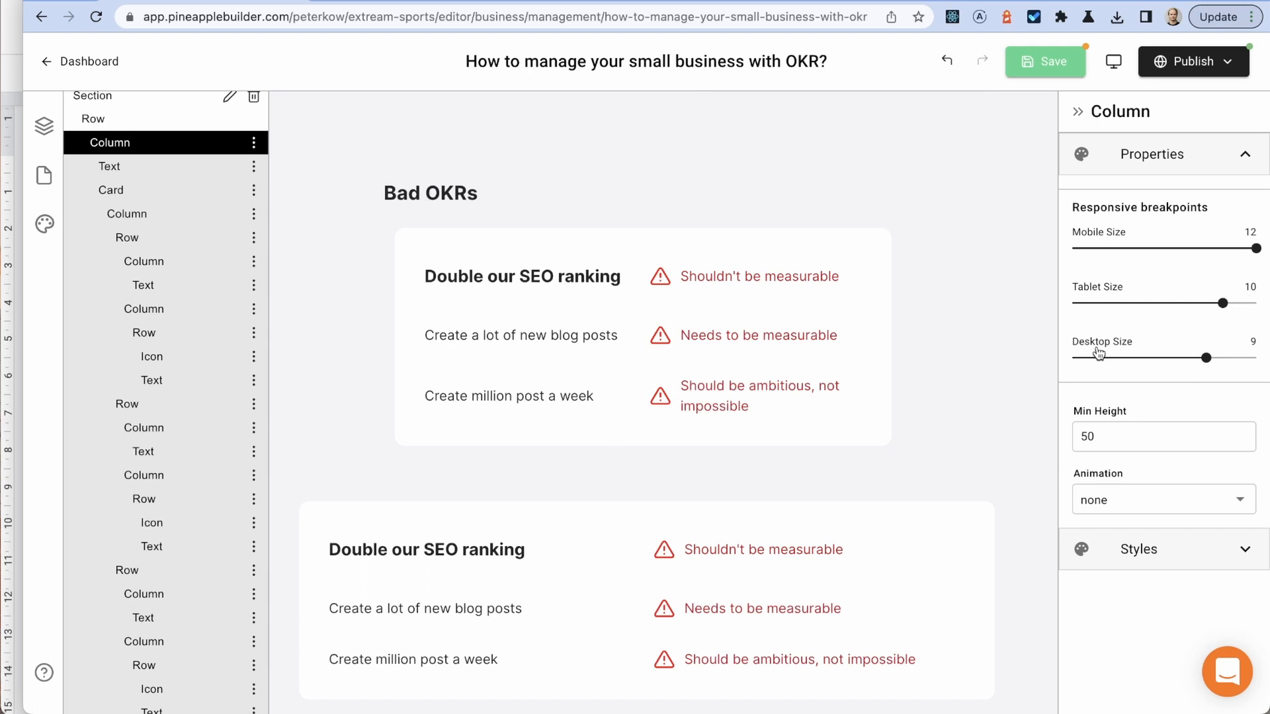
Step: Delete the original "Double our SEO ranking" card that sits below the resized "Bad OKRs" column
{"action": "scroll", "coordinate": [1001, 390], "scroll_direction": "down", "scroll_amount": 4}
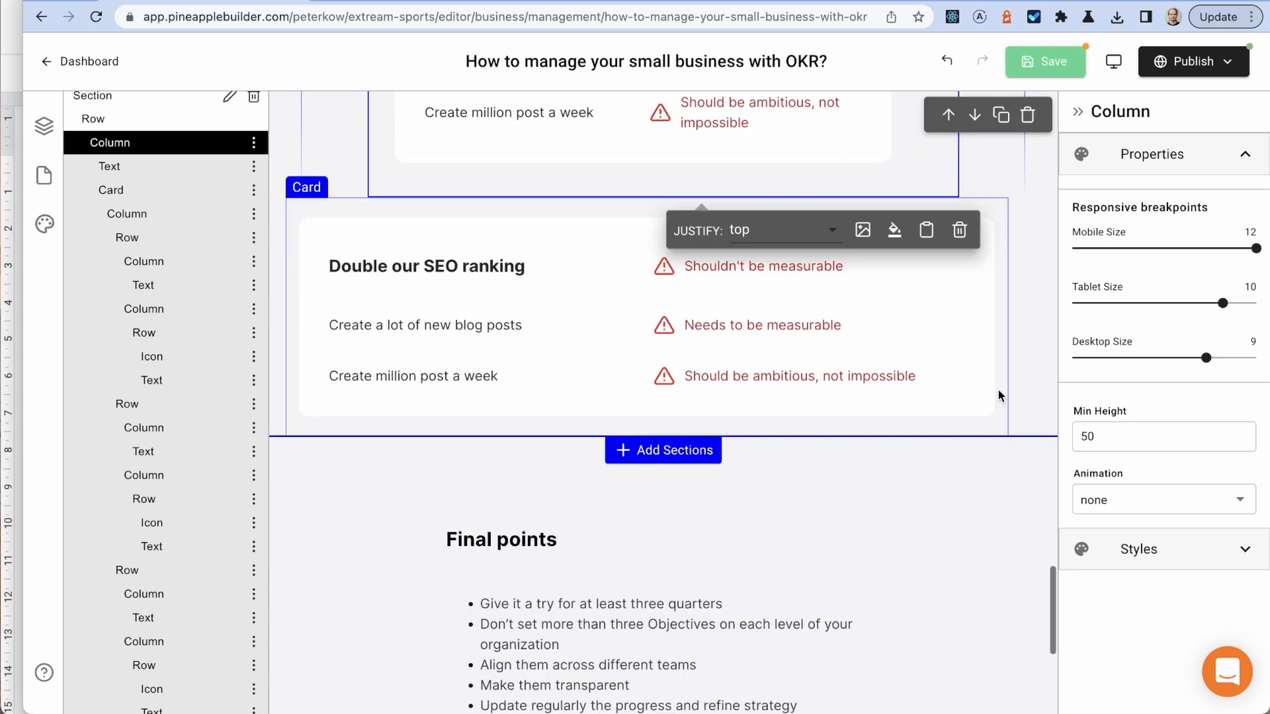
{"action": "scroll", "coordinate": [181, 543], "scroll_direction": "down", "scroll_amount": 8}
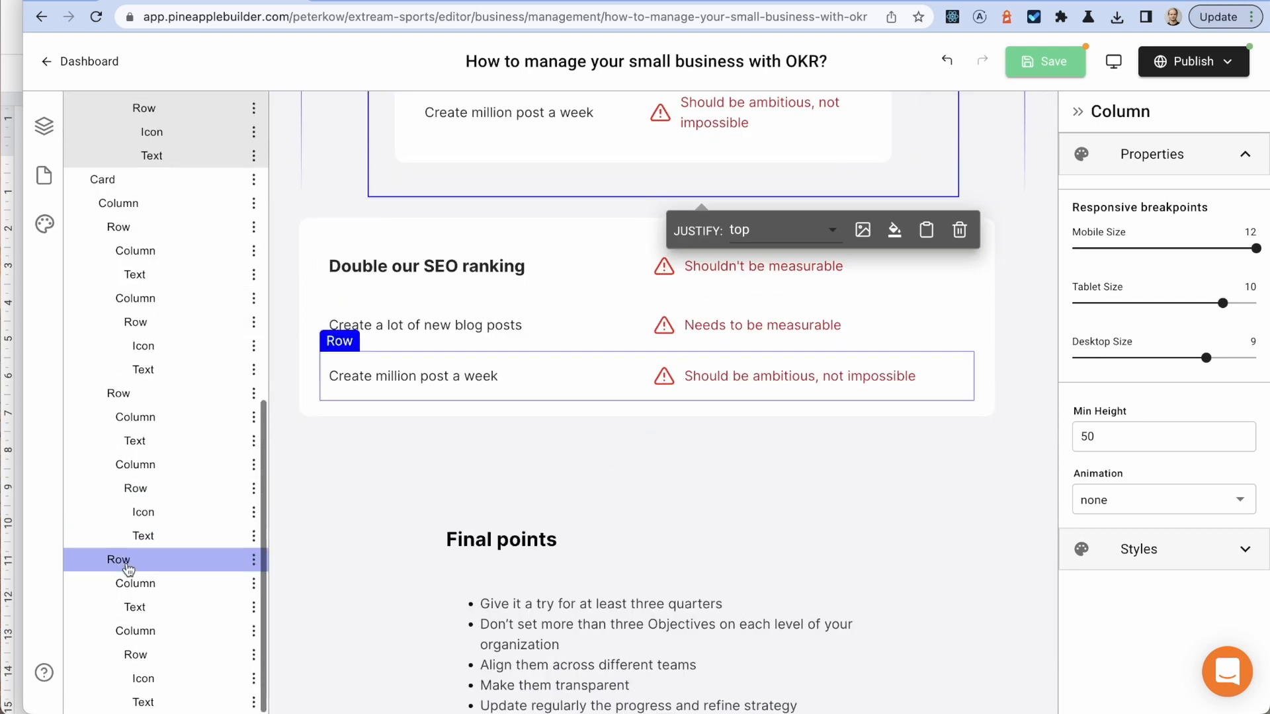
{"action": "scroll", "coordinate": [133, 397], "scroll_direction": "up", "scroll_amount": 3}
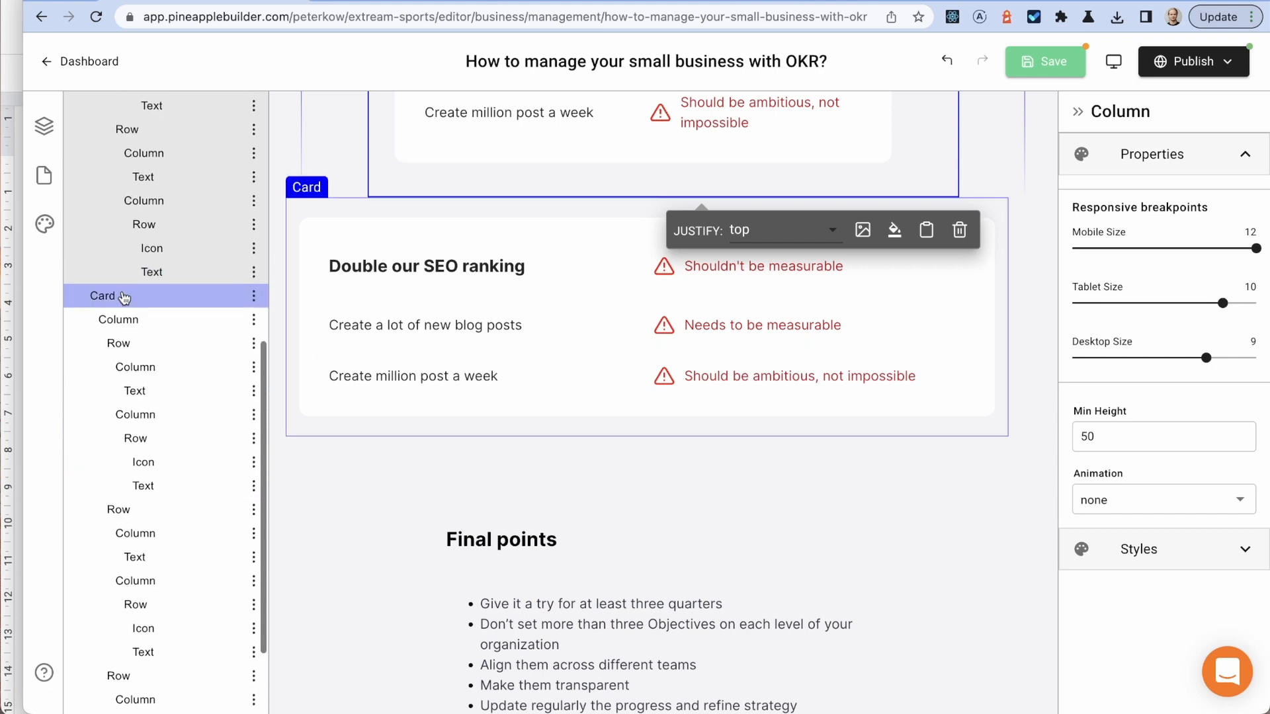
{"action": "left_click", "coordinate": [135, 298]}
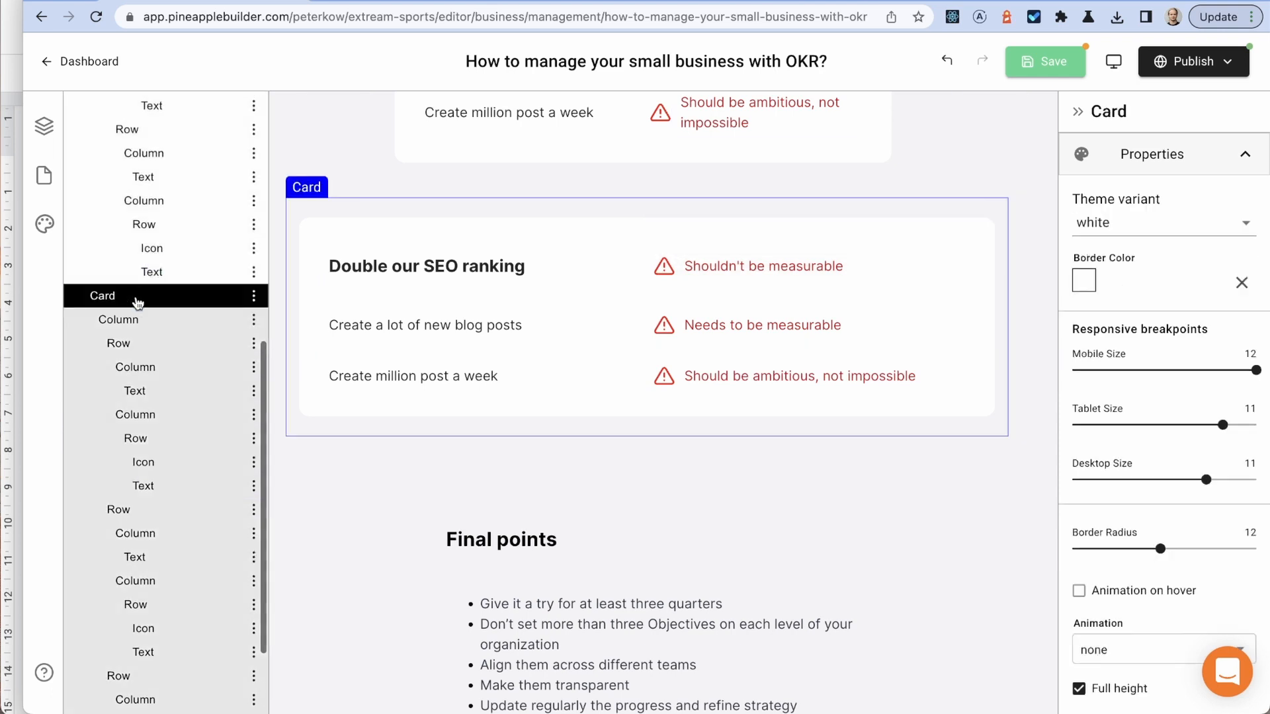
{"action": "left_click", "coordinate": [252, 297]}
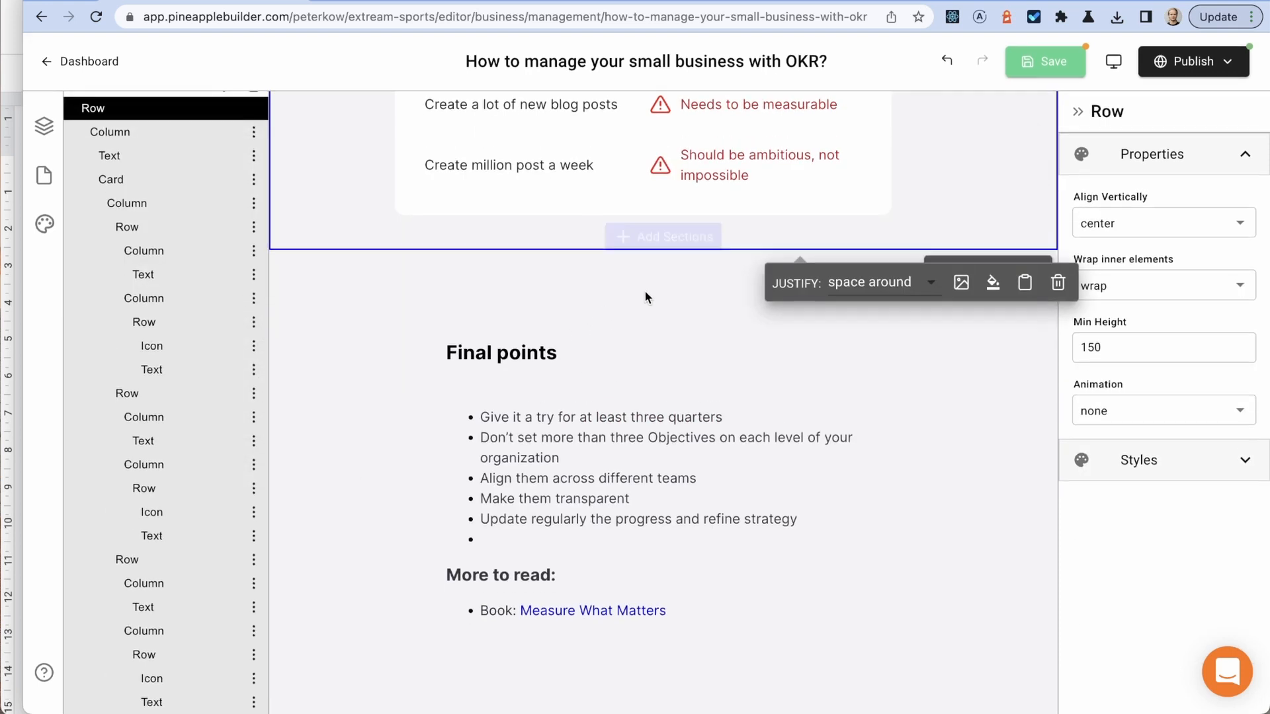
Step: Set the top padding of the "Final points" text to 0 px and check the padding of its column and row
{"action": "scroll", "coordinate": [646, 445], "scroll_direction": "up", "scroll_amount": 2}
{"action": "scroll", "coordinate": [635, 440], "scroll_direction": "down", "scroll_amount": 2}
{"action": "scroll", "coordinate": [546, 416], "scroll_direction": "down", "scroll_amount": 1}
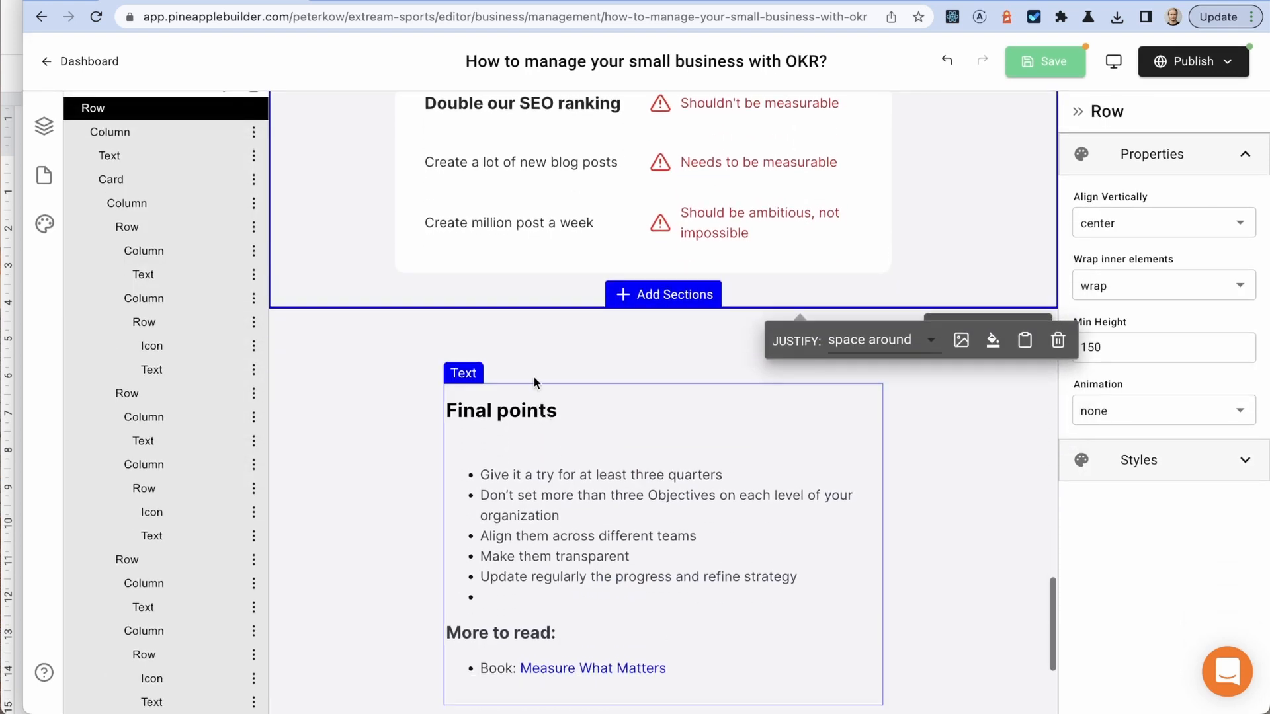
{"action": "left_click", "coordinate": [530, 401]}
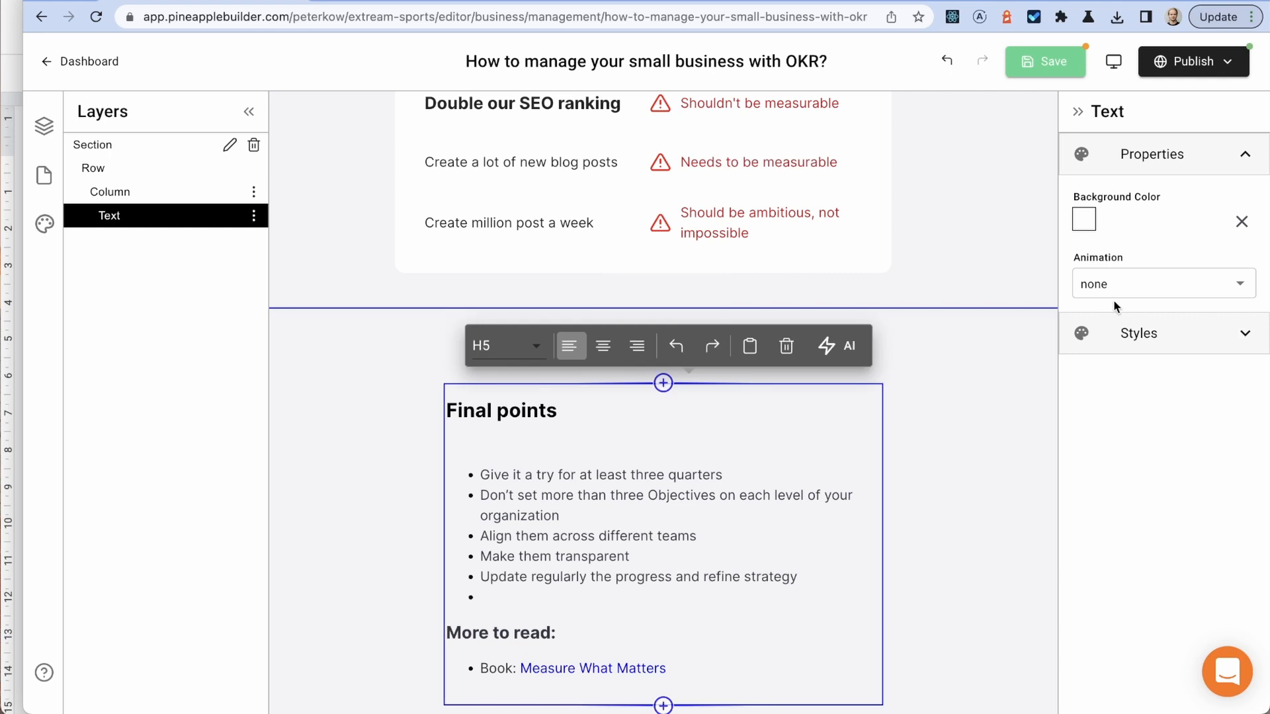
{"action": "left_click", "coordinate": [1144, 333]}
{"action": "left_click", "coordinate": [1080, 277]}
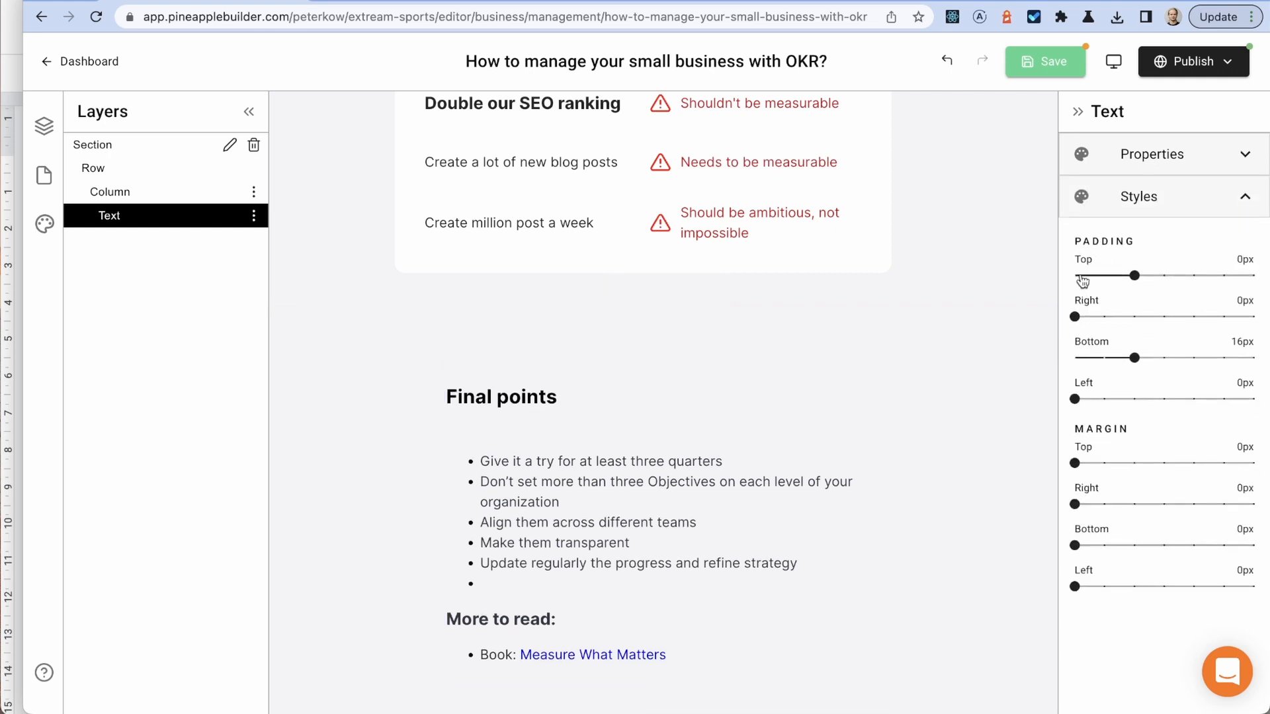
{"action": "left_click", "coordinate": [120, 193]}
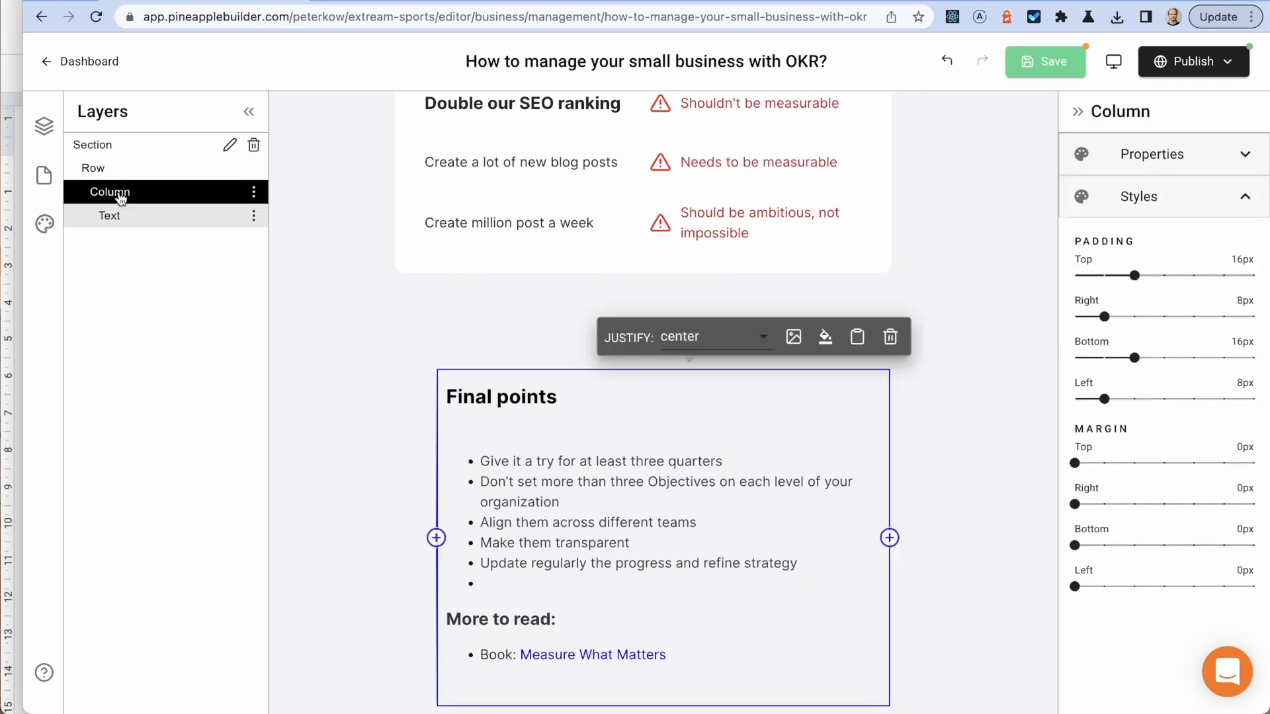
{"action": "left_click", "coordinate": [111, 172]}
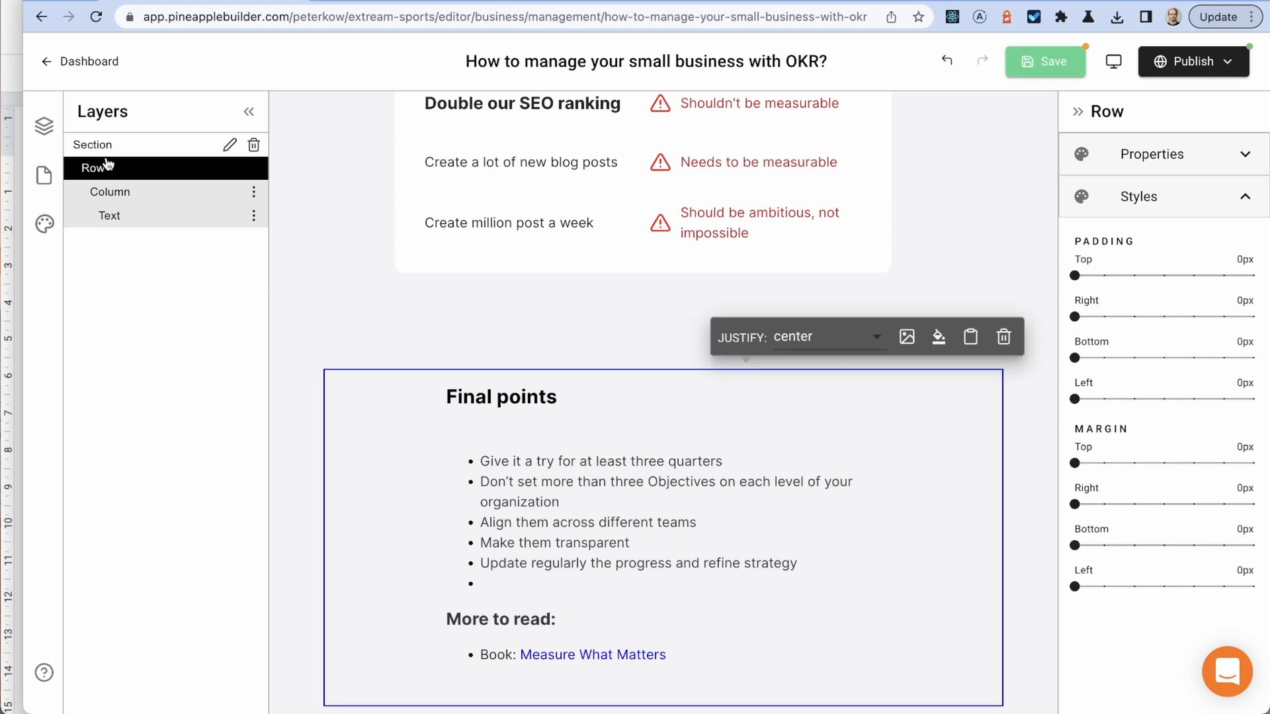
Step: Save the page, switch to the article's preview and reload it
{"action": "left_click", "coordinate": [1029, 63]}
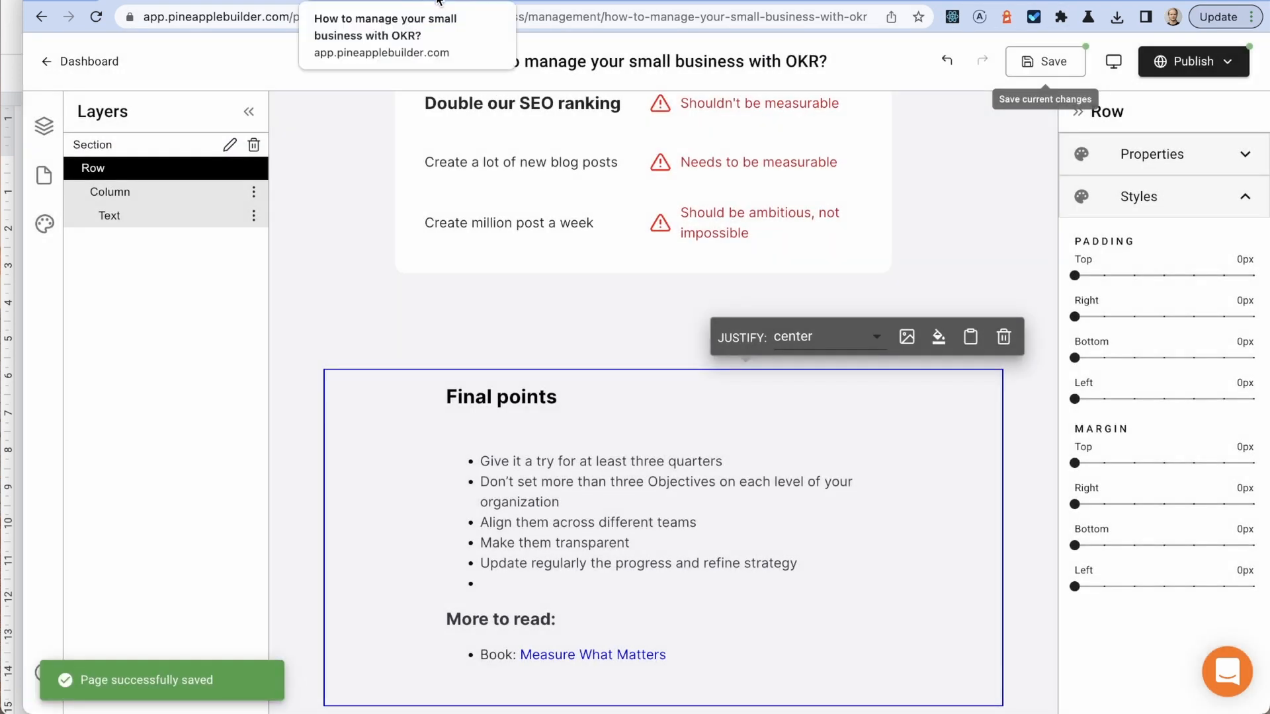
{"action": "left_click", "coordinate": [513, 8]}
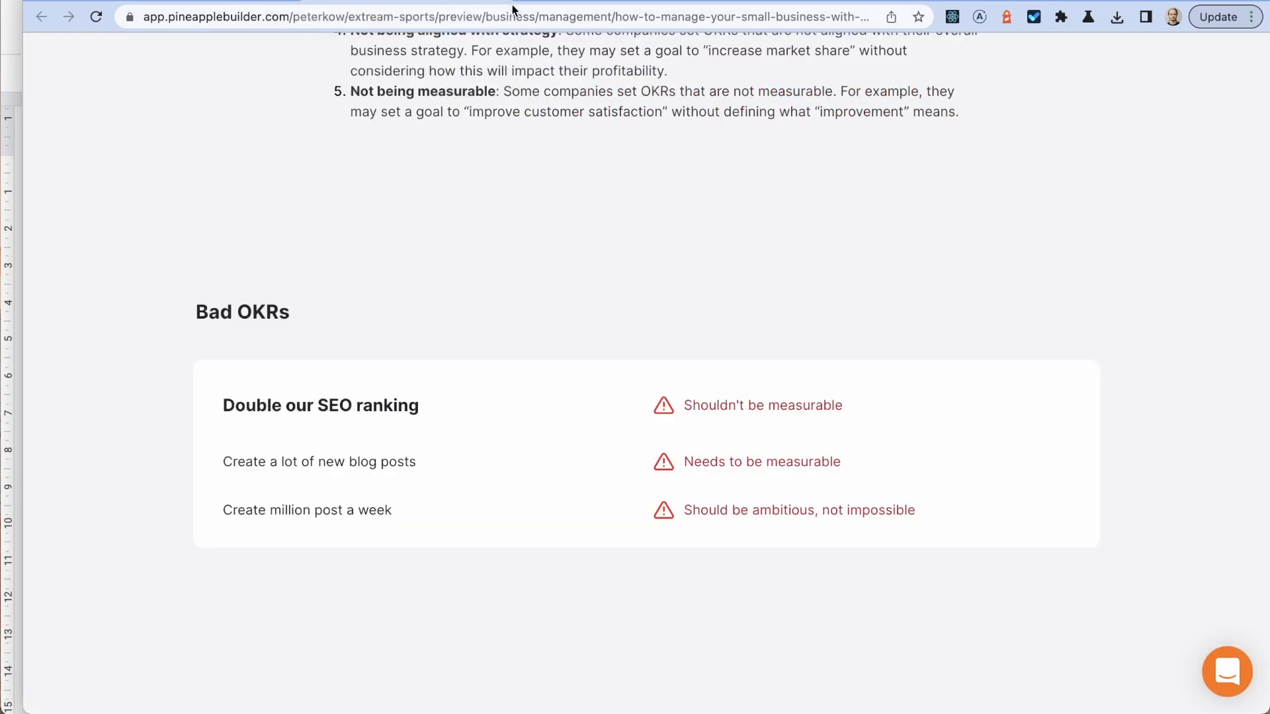
{"action": "key", "text": "super+r"}
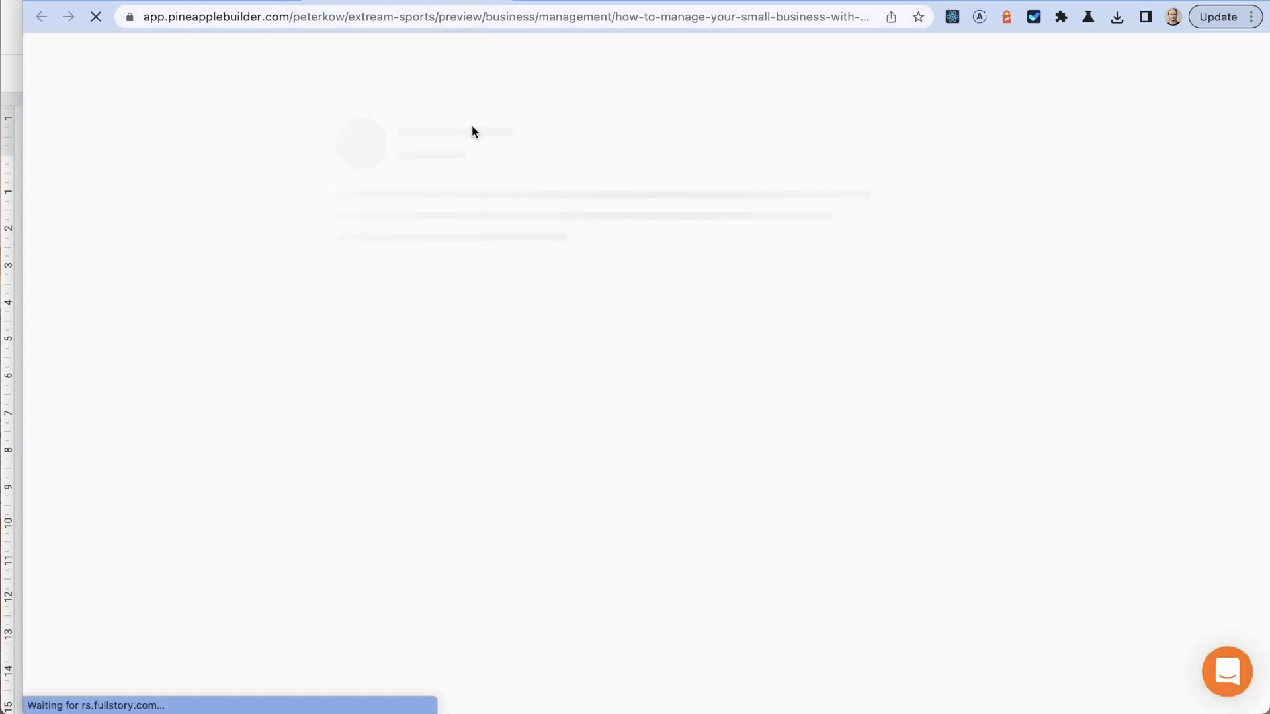
Step: Review the previewed article, examining the spacing around the "Examples" cards, the "Bad OKRs" card and "Final points", reloading it once more
{"action": "scroll", "coordinate": [533, 352], "scroll_direction": "down", "scroll_amount": 7}
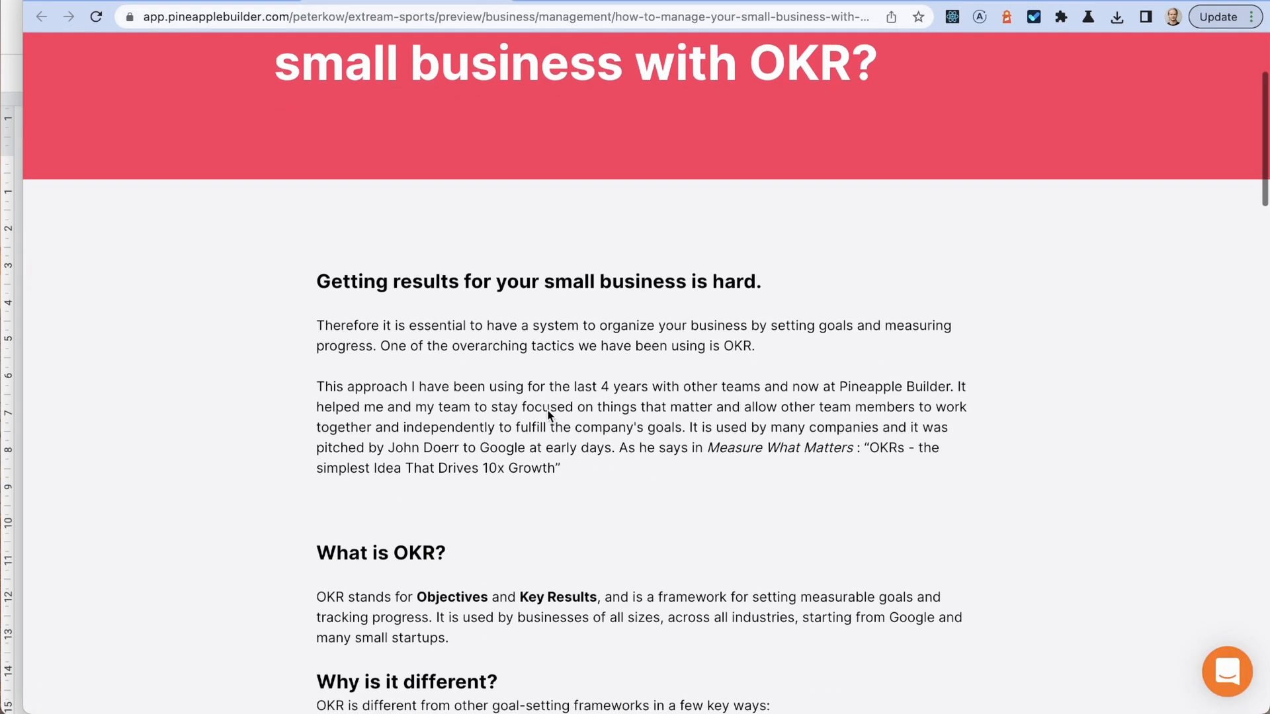
{"action": "scroll", "coordinate": [548, 410], "scroll_direction": "down", "scroll_amount": 12}
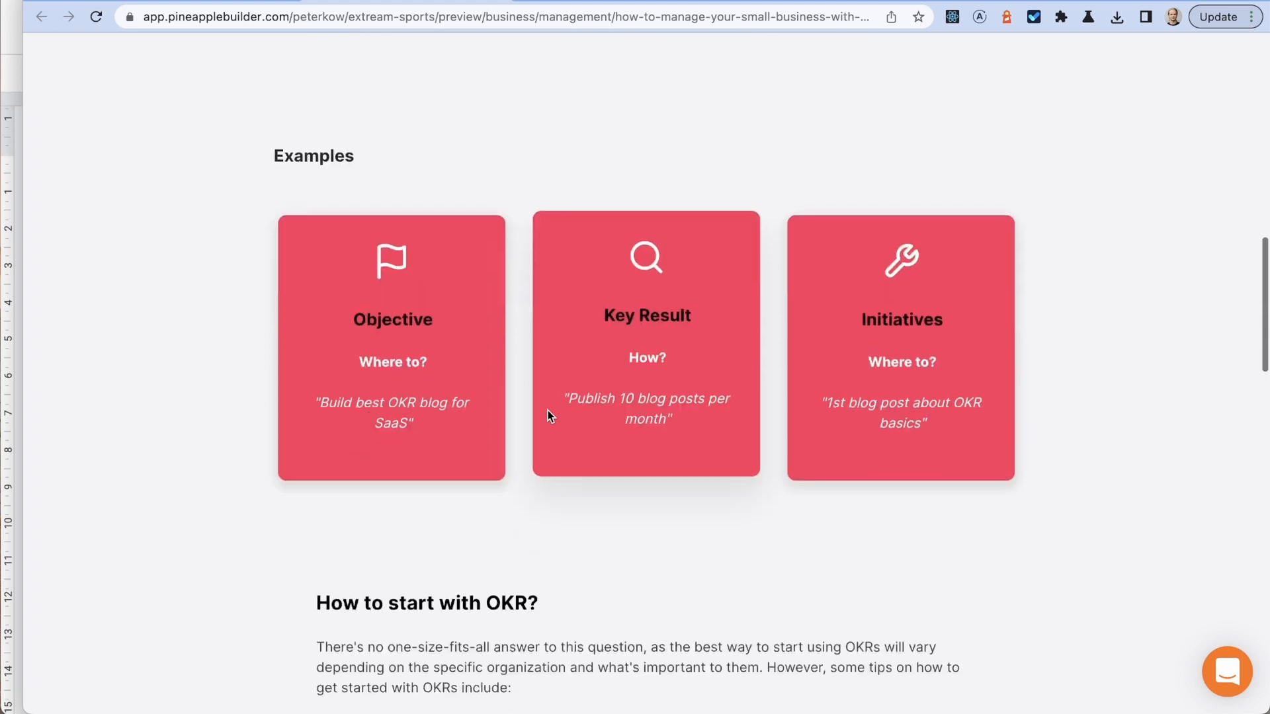
{"action": "scroll", "coordinate": [547, 414], "scroll_direction": "up", "scroll_amount": 8}
{"action": "scroll", "coordinate": [548, 416], "scroll_direction": "down", "scroll_amount": 2}
{"action": "scroll", "coordinate": [548, 415], "scroll_direction": "up", "scroll_amount": 3}
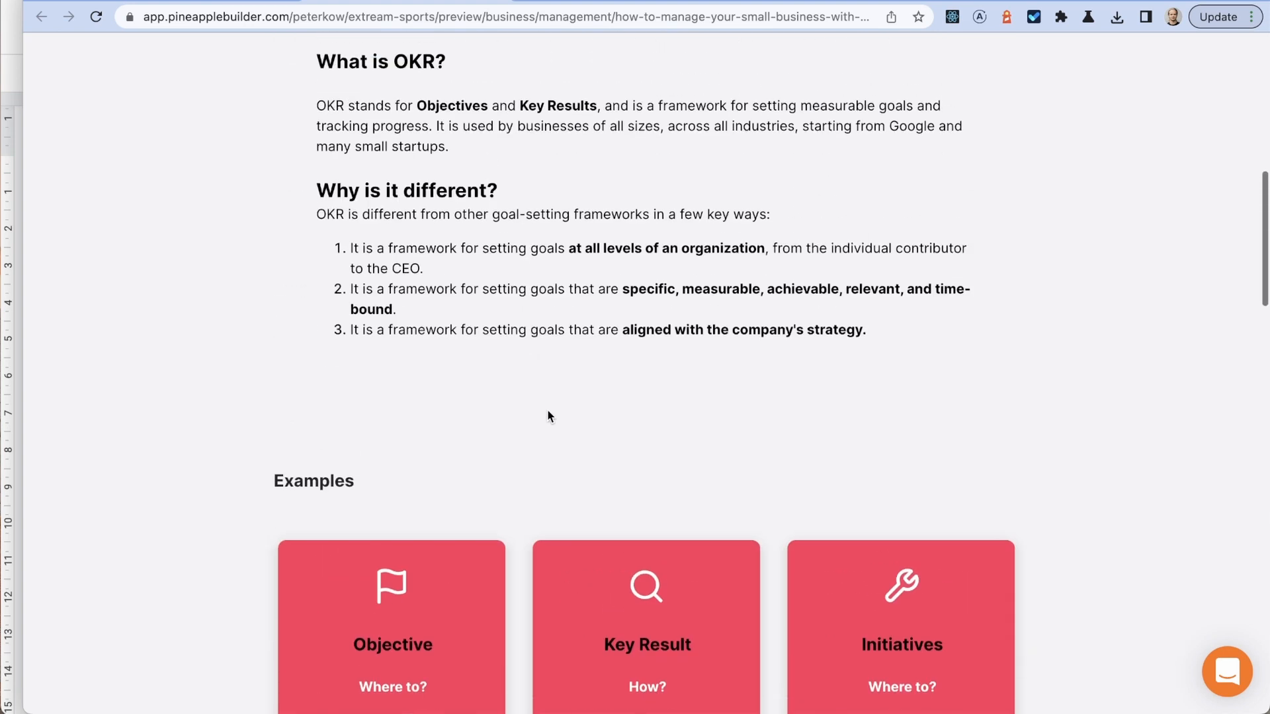
{"action": "scroll", "coordinate": [387, 408], "scroll_direction": "down", "scroll_amount": 1}
{"action": "scroll", "coordinate": [377, 331], "scroll_direction": "down", "scroll_amount": 1}
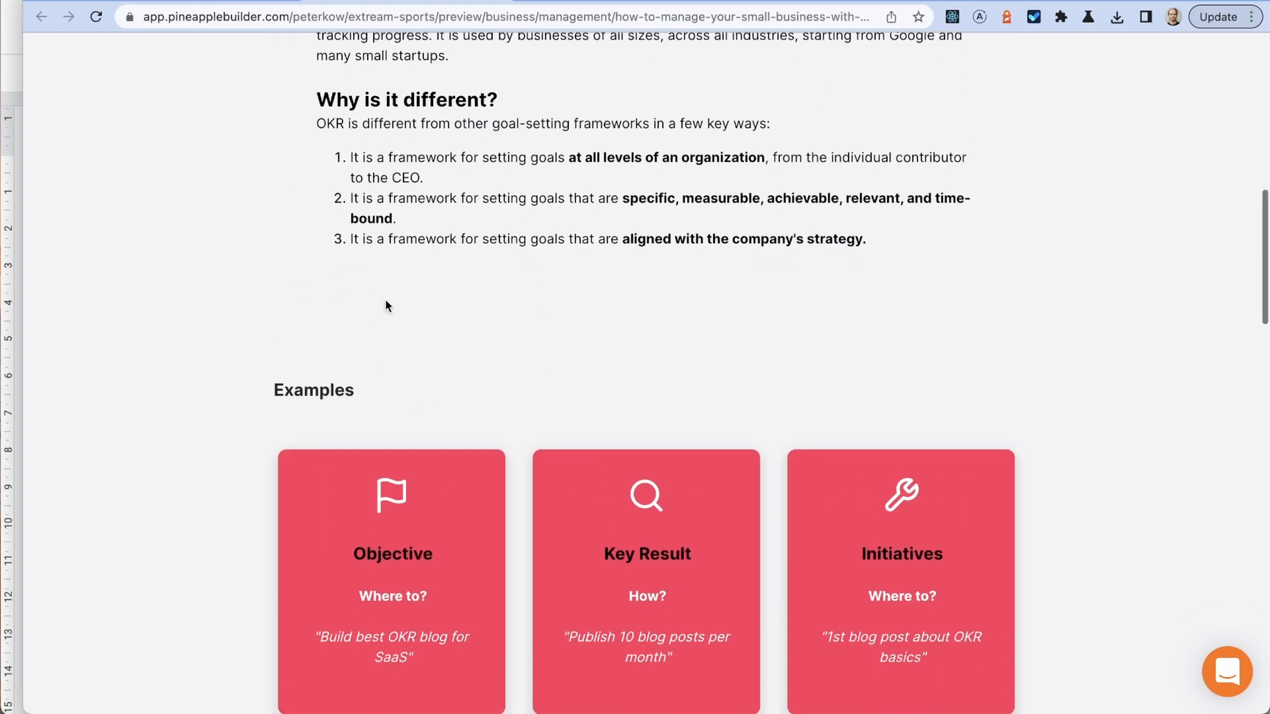
{"action": "scroll", "coordinate": [382, 329], "scroll_direction": "down", "scroll_amount": 20}
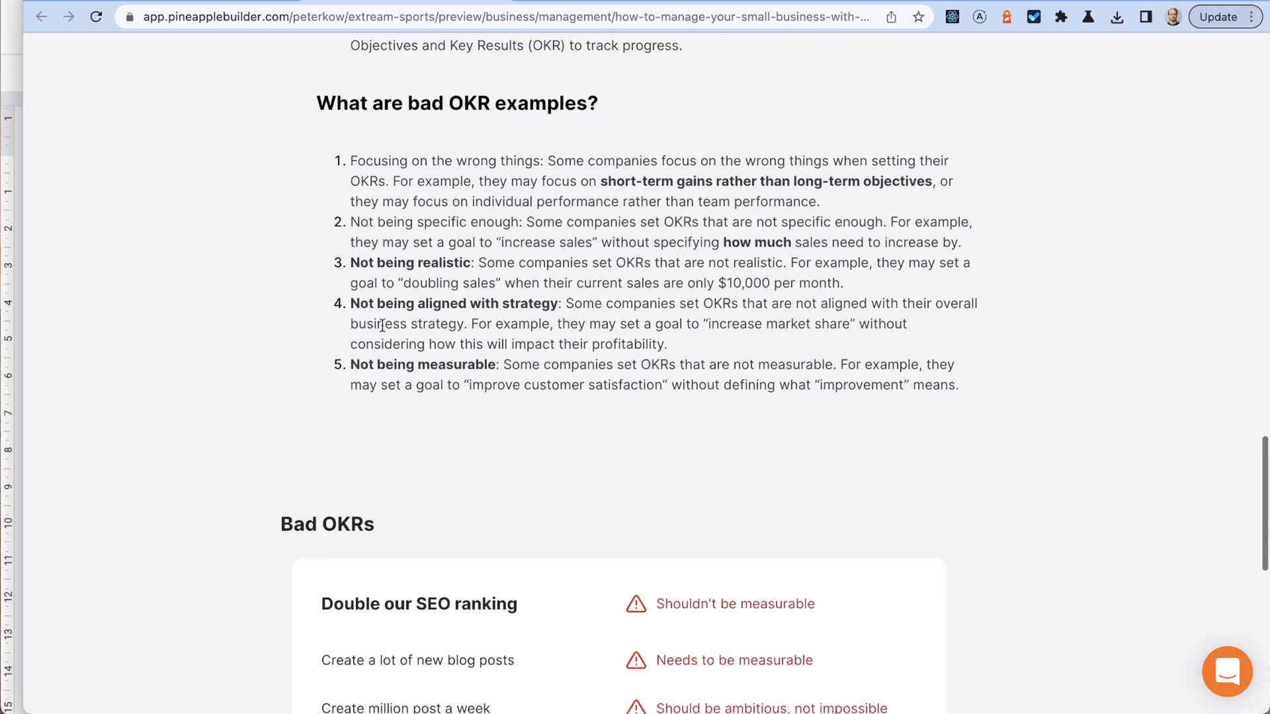
{"action": "scroll", "coordinate": [362, 266], "scroll_direction": "down", "scroll_amount": 3}
{"action": "key", "text": "super+r"}
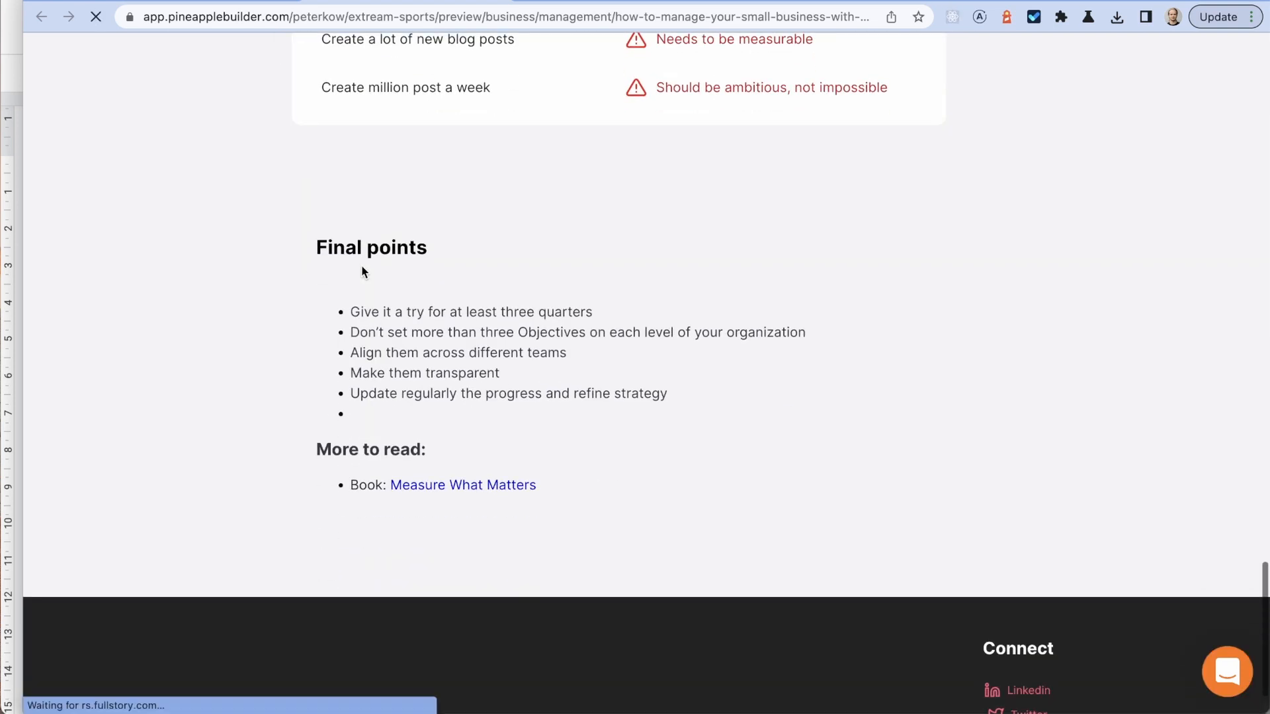
{"action": "scroll", "coordinate": [362, 271], "scroll_direction": "down", "scroll_amount": 13}
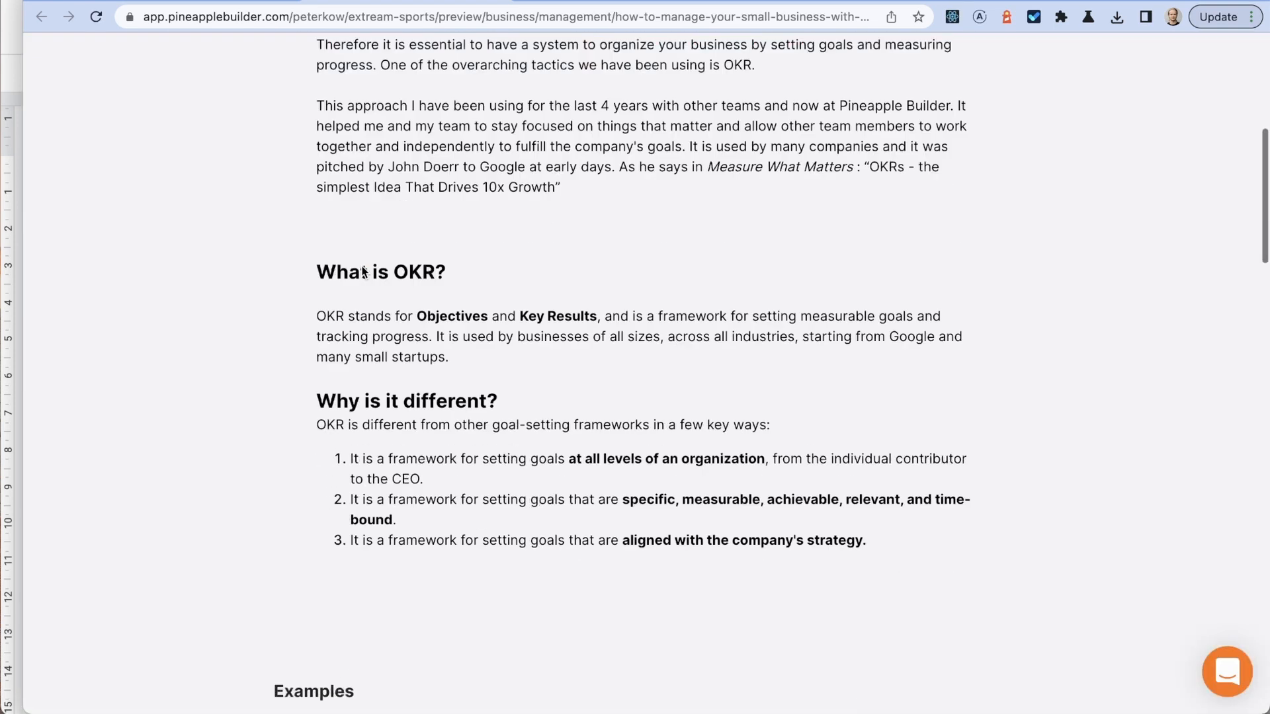
{"action": "scroll", "coordinate": [362, 271], "scroll_direction": "down", "scroll_amount": 15}
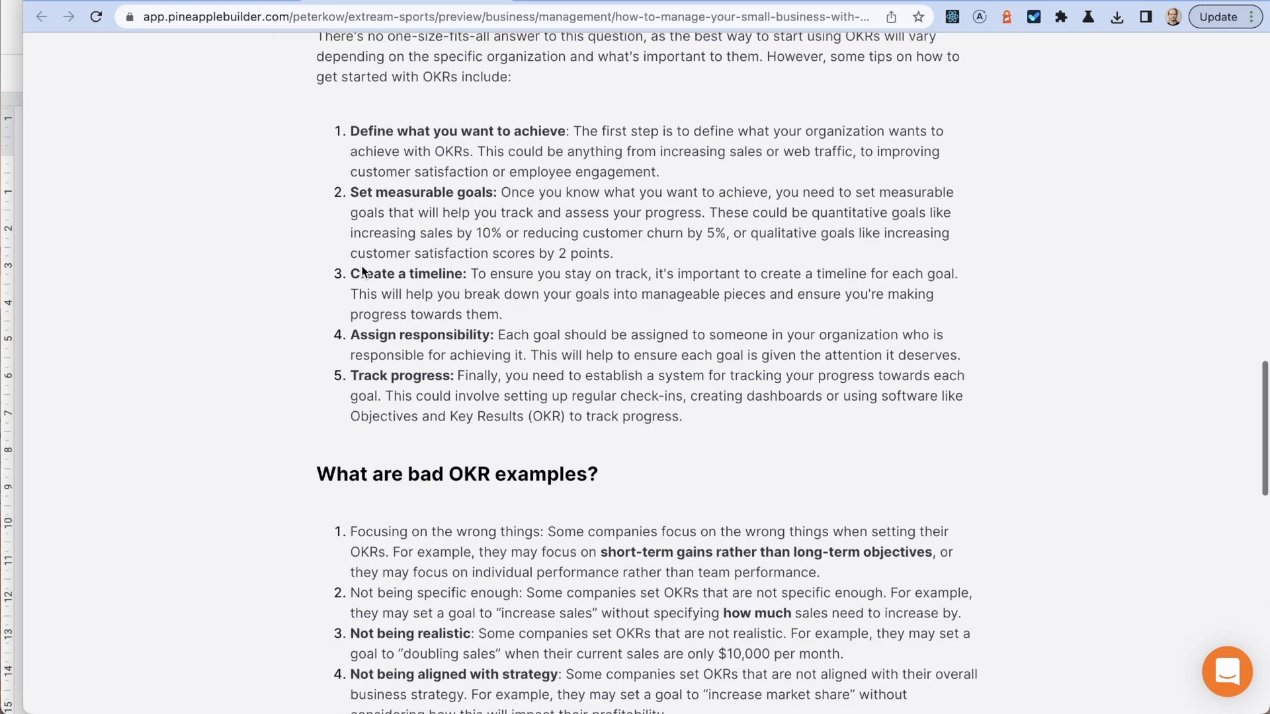
Step: Return to the page editor and set the bottom padding to 0 px for the "What are bad OKR examples?" text and its column
{"action": "left_click", "coordinate": [188, 2]}
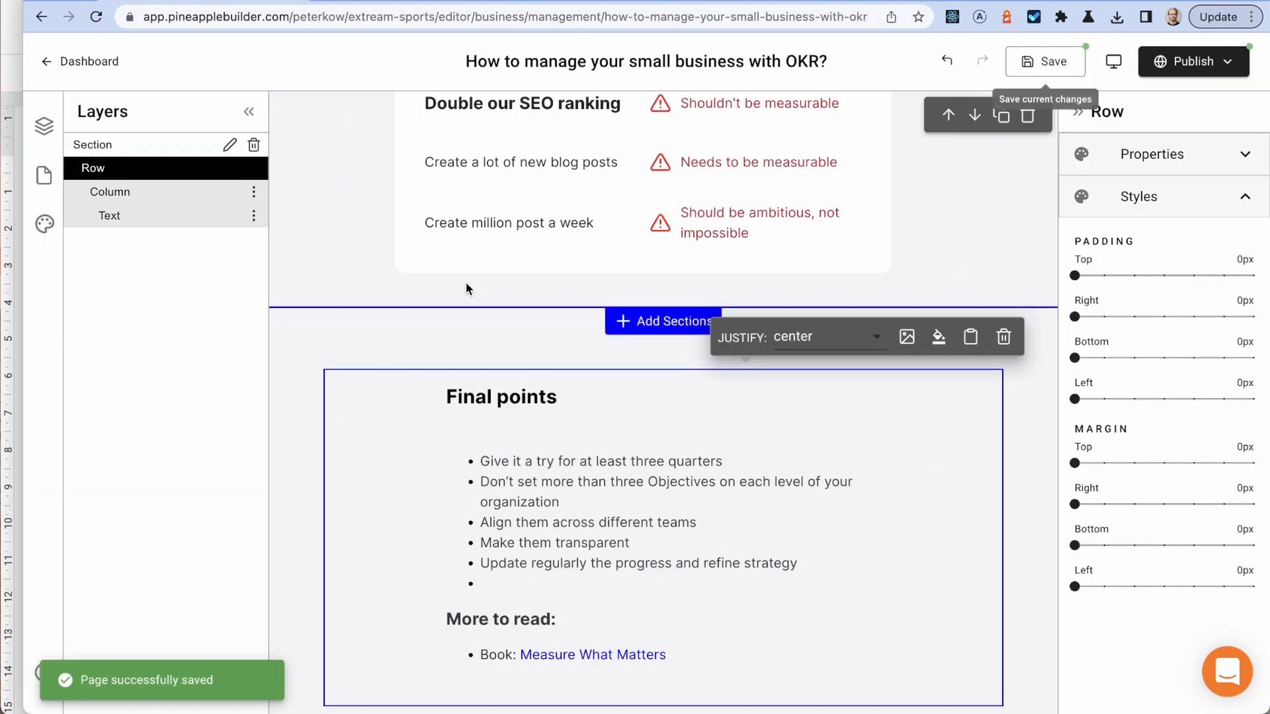
{"action": "scroll", "coordinate": [465, 285], "scroll_direction": "up", "scroll_amount": 6}
{"action": "scroll", "coordinate": [466, 287], "scroll_direction": "up", "scroll_amount": 5}
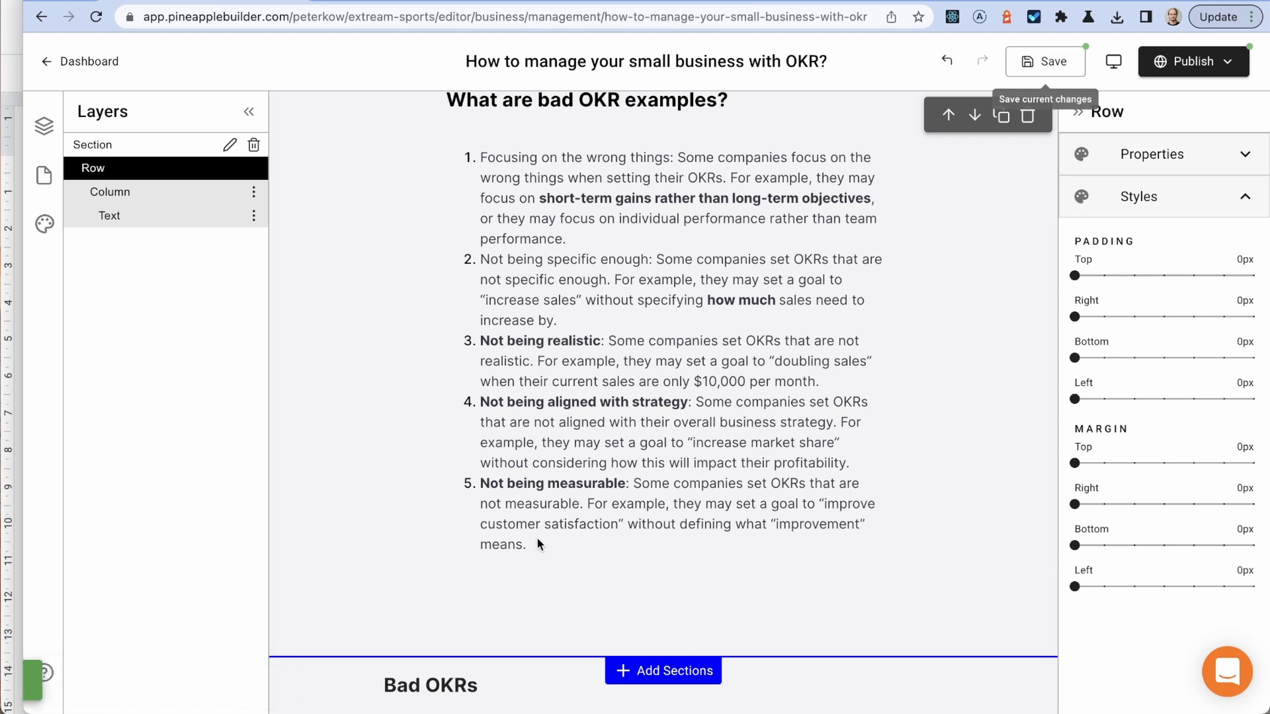
{"action": "left_click", "coordinate": [539, 490]}
{"action": "scroll", "coordinate": [516, 329], "scroll_direction": "down", "scroll_amount": 4}
{"action": "left_click", "coordinate": [542, 339]}
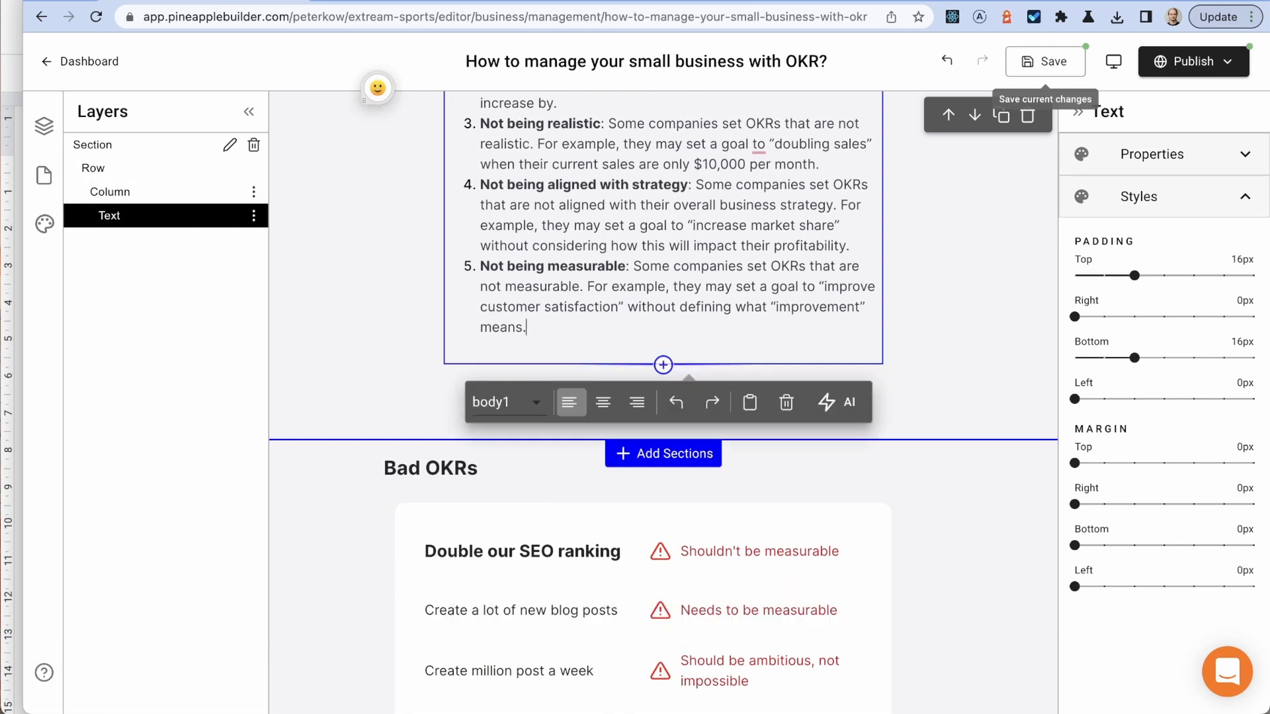
{"action": "left_click", "coordinate": [1076, 359]}
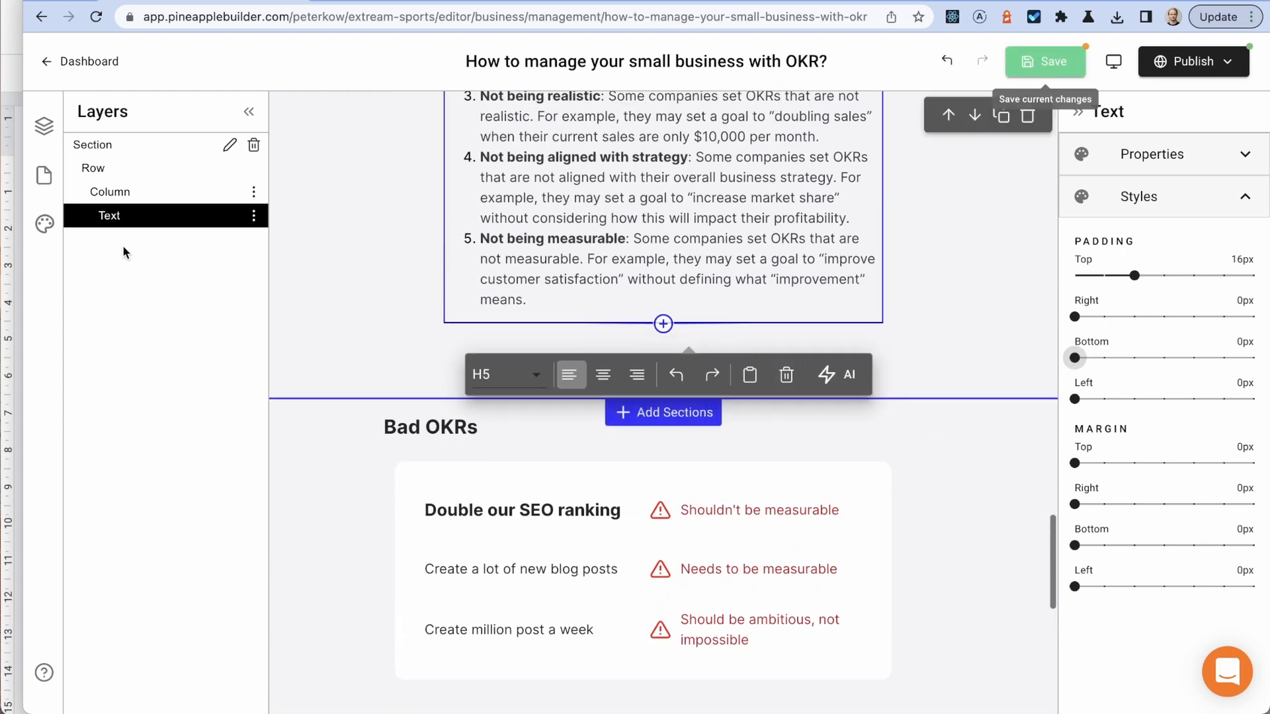
{"action": "left_click", "coordinate": [127, 193]}
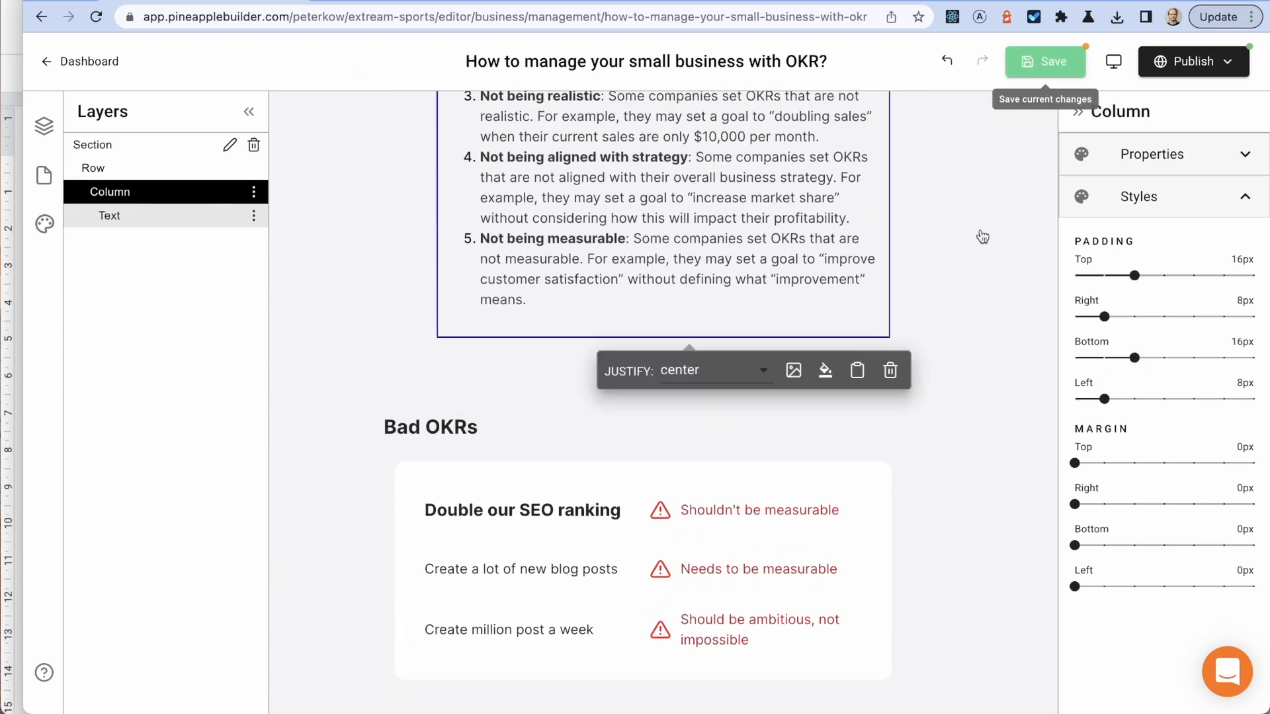
{"action": "left_click", "coordinate": [1076, 358]}
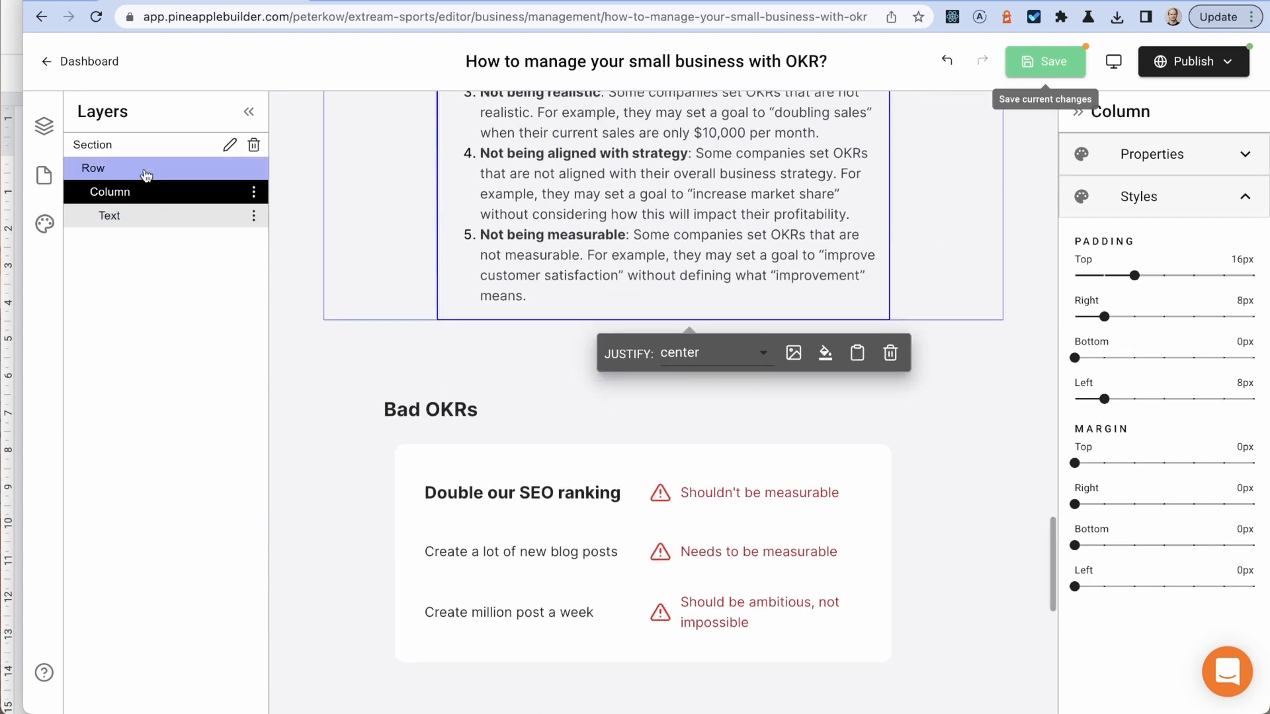
Step: Check the padding of the row and column around the "What are bad OKR examples?" text and view the sections below
{"action": "left_click", "coordinate": [146, 173]}
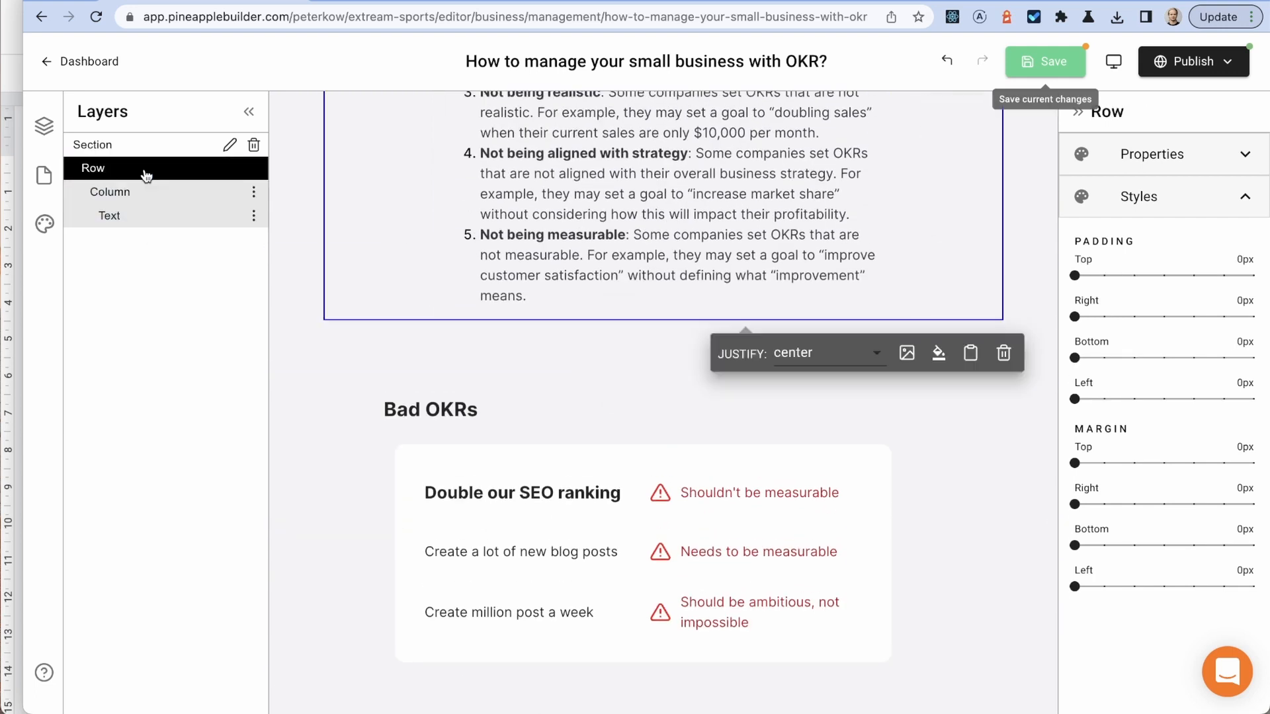
{"action": "left_click", "coordinate": [168, 198]}
{"action": "scroll", "coordinate": [505, 405], "scroll_direction": "down", "scroll_amount": 10}
{"action": "scroll", "coordinate": [465, 280], "scroll_direction": "up", "scroll_amount": 8}
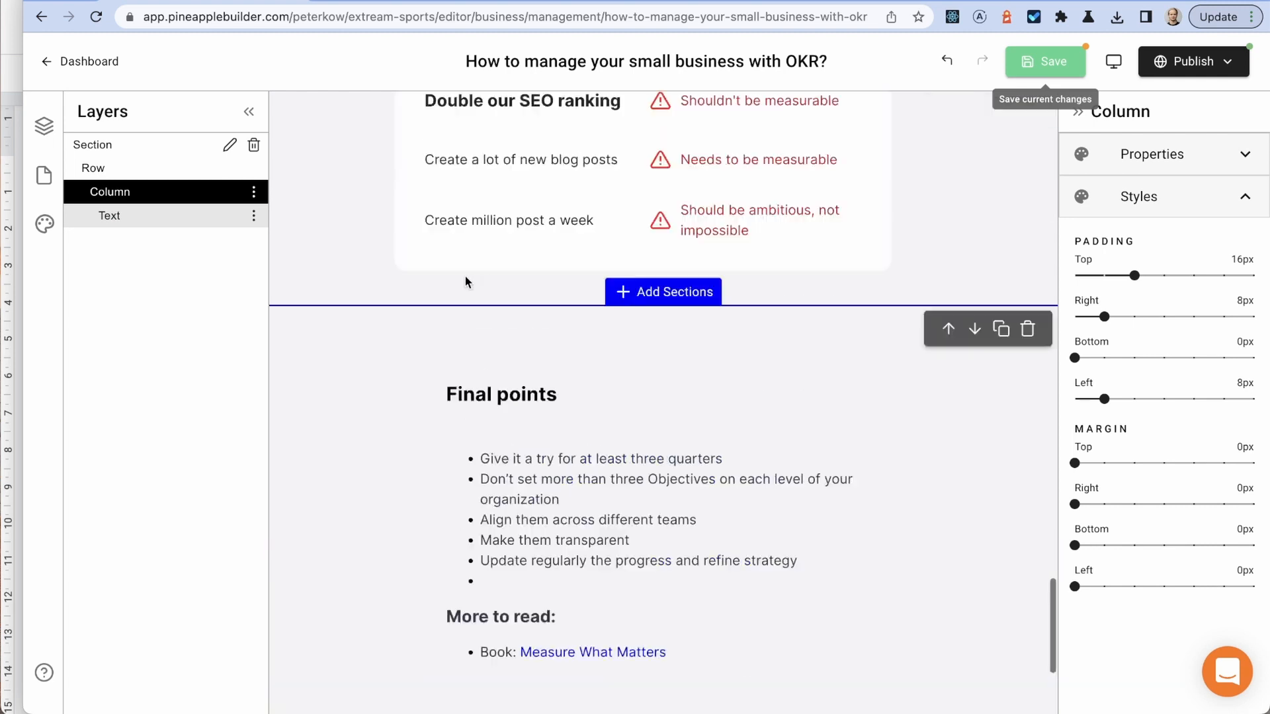
Step: Set the bottom padding to 0 px for the "What is OKR?" text and its column, and check their row's padding
{"action": "scroll", "coordinate": [482, 363], "scroll_direction": "up", "scroll_amount": 10}
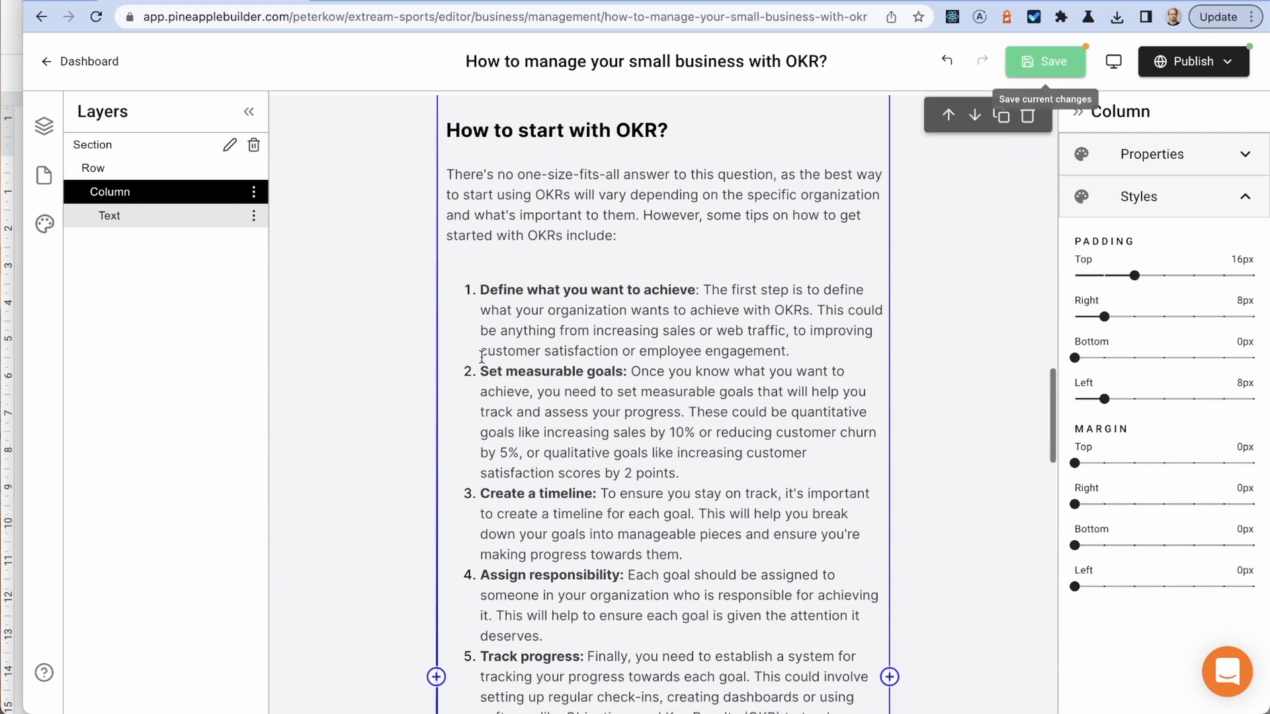
{"action": "scroll", "coordinate": [482, 357], "scroll_direction": "up", "scroll_amount": 10}
{"action": "left_click", "coordinate": [612, 469]}
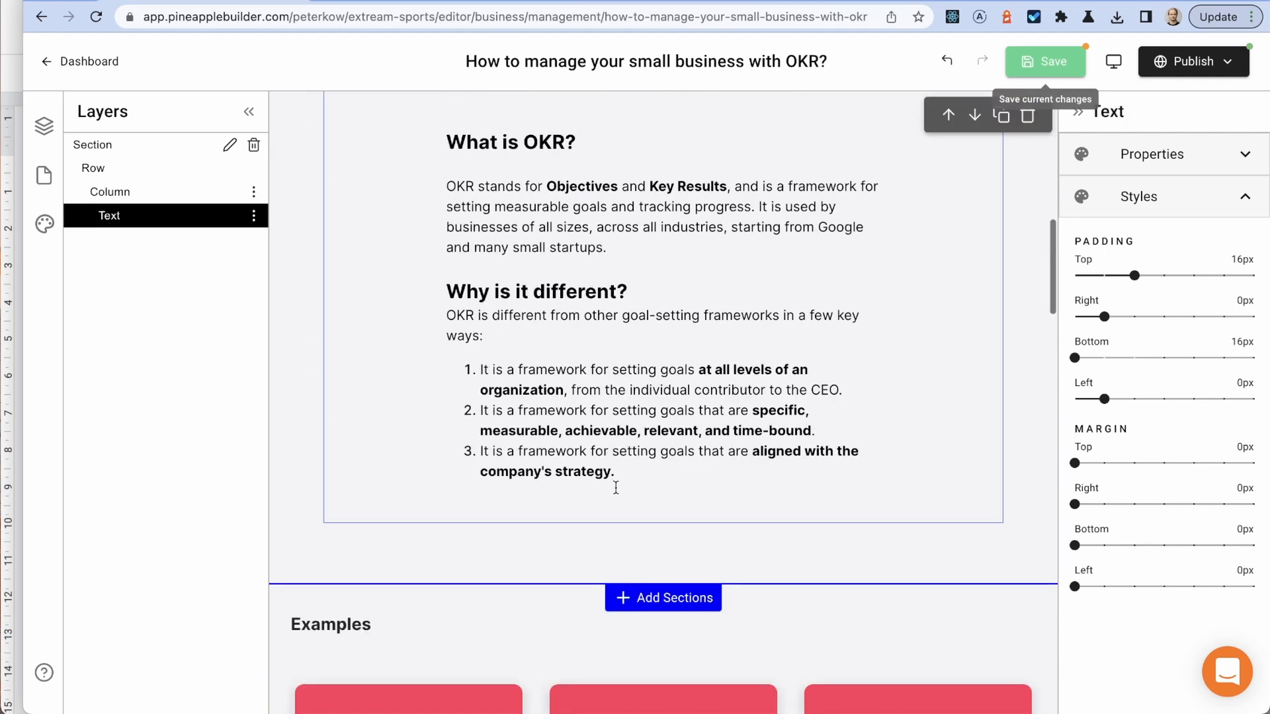
{"action": "left_click", "coordinate": [1078, 360]}
{"action": "left_click", "coordinate": [174, 197]}
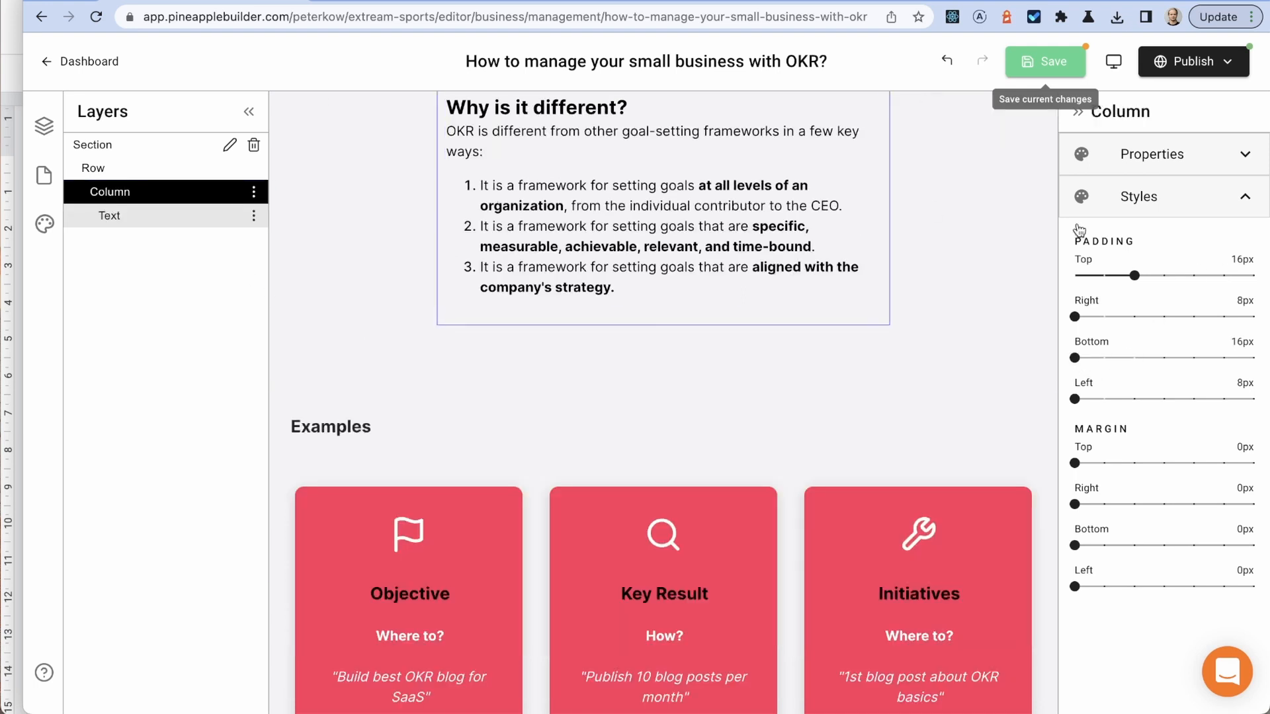
{"action": "left_click", "coordinate": [1079, 359]}
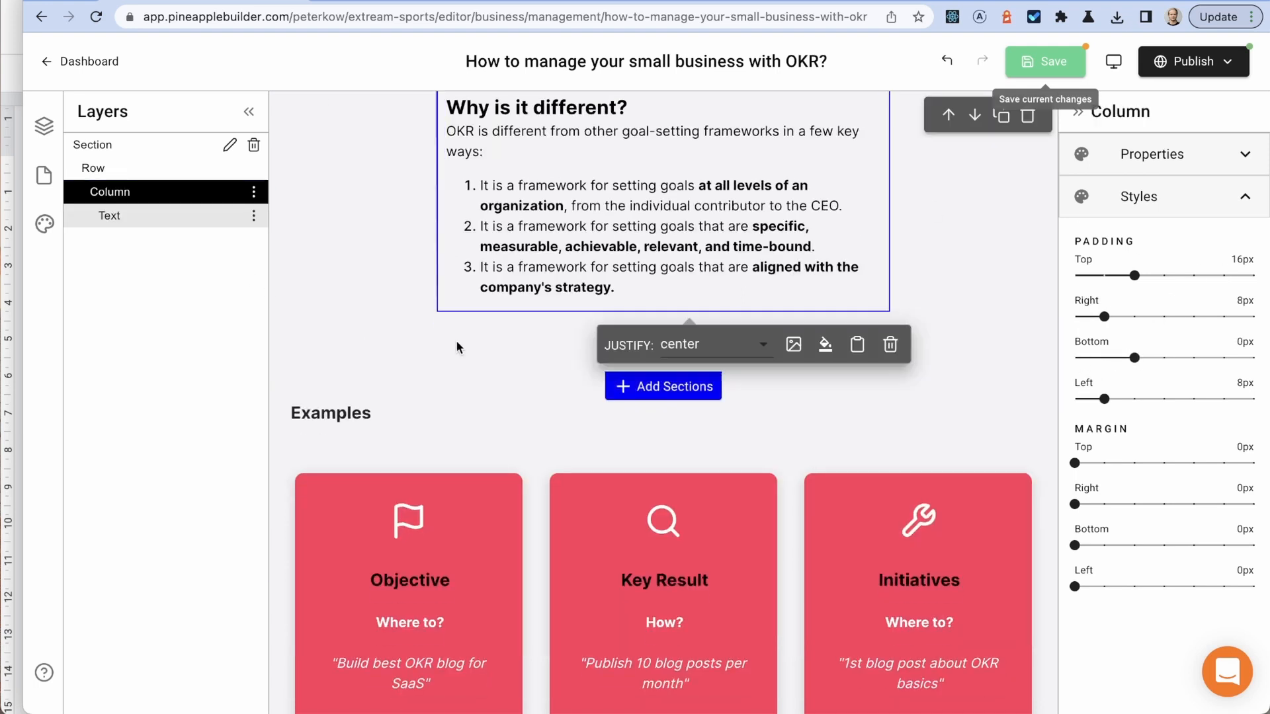
{"action": "left_click", "coordinate": [121, 173]}
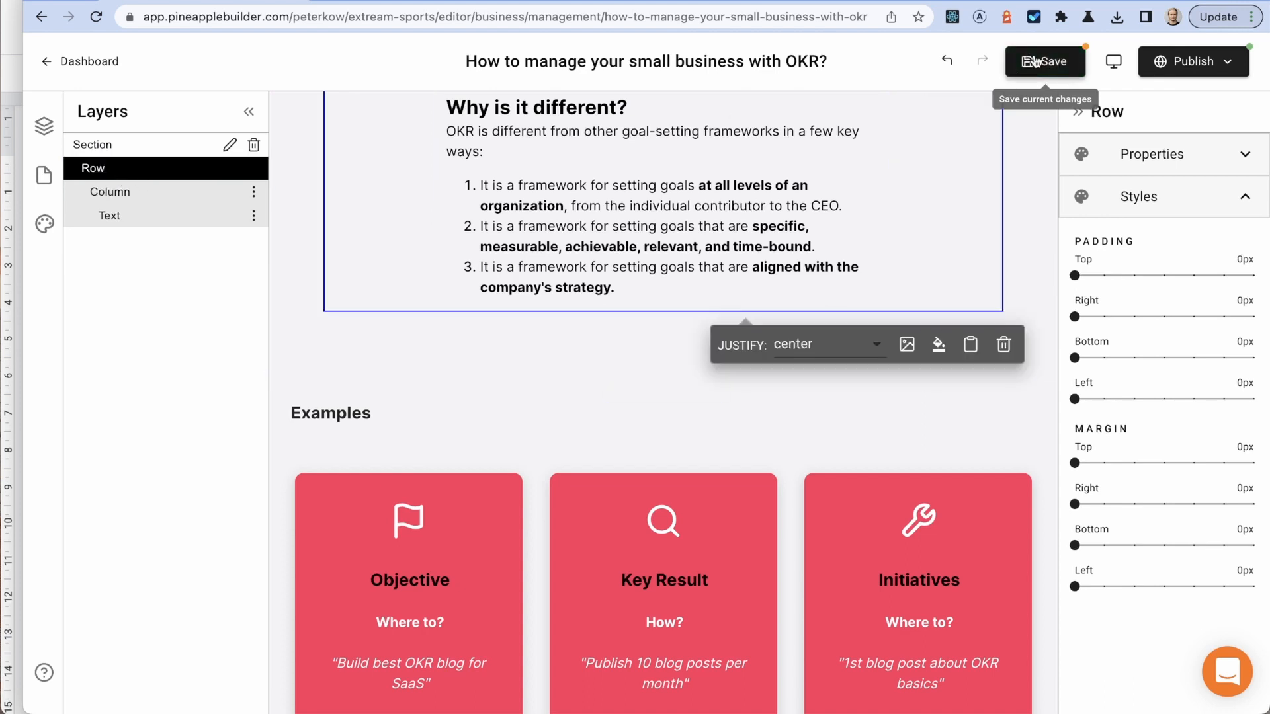
Step: Save the page, switch to the article's preview and reload it
{"action": "left_click", "coordinate": [1032, 62]}
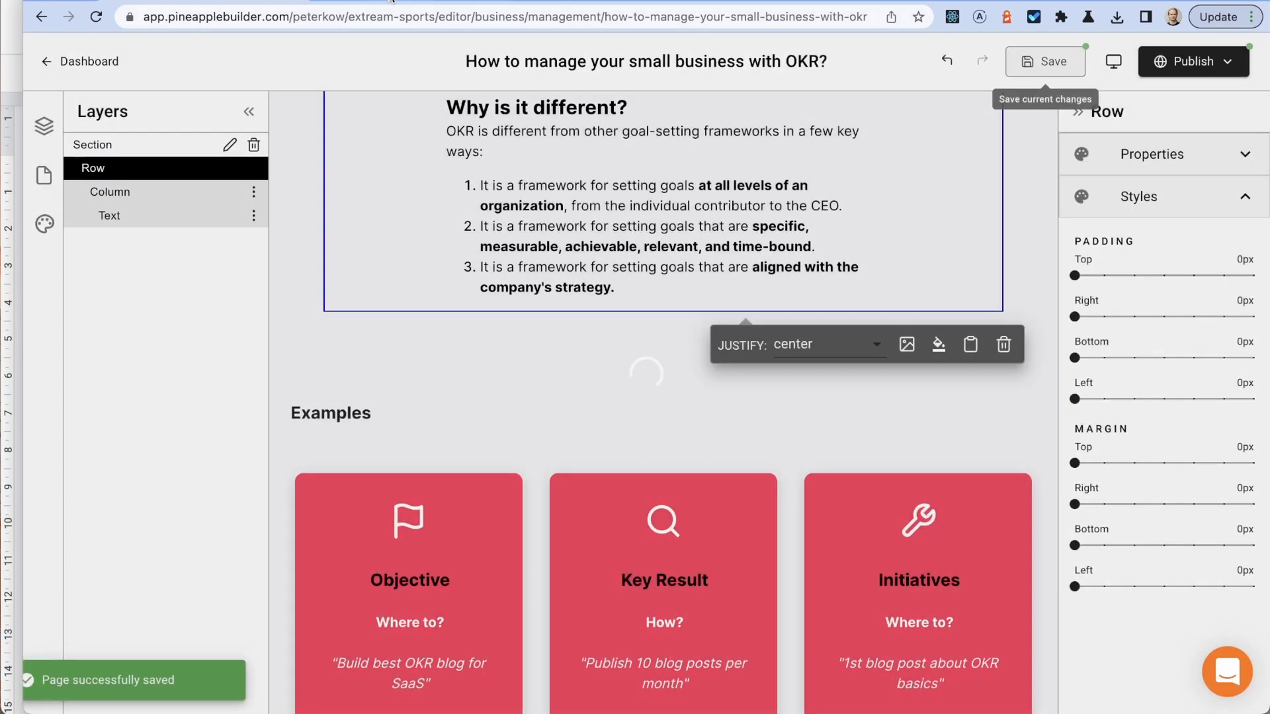
{"action": "left_click", "coordinate": [389, 3]}
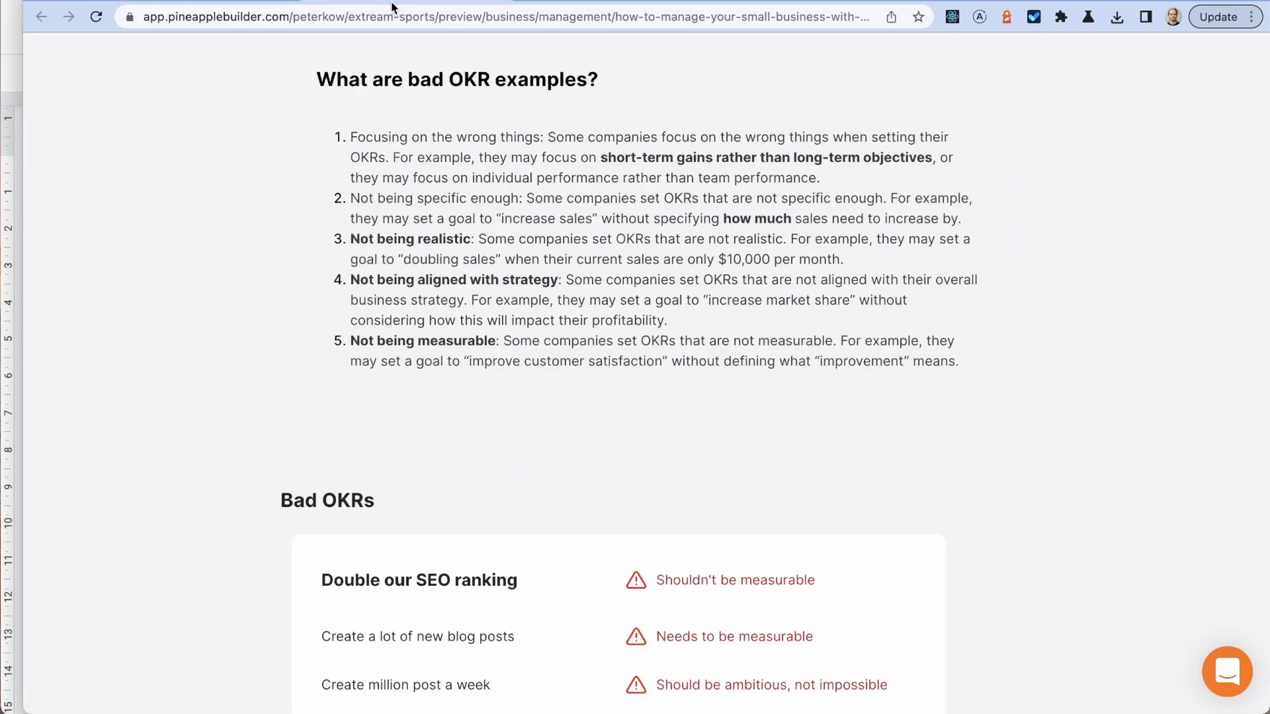
{"action": "key", "text": "super+r"}
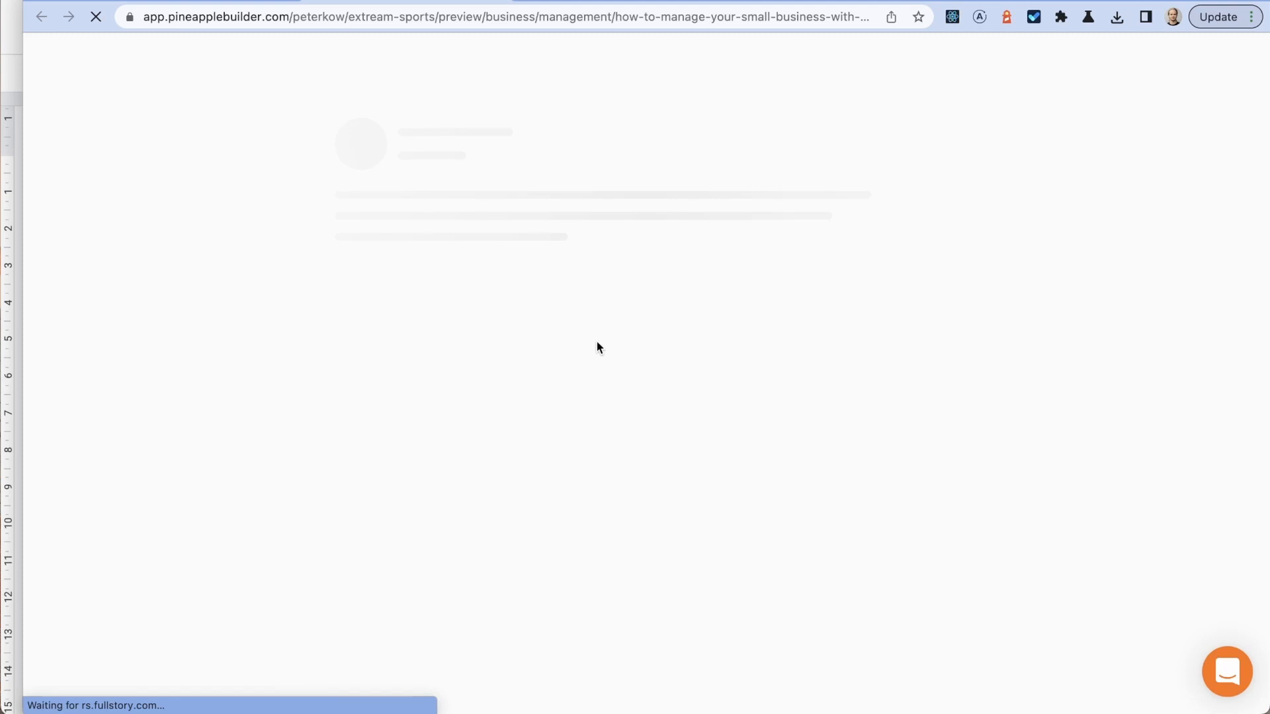
Step: Review the upper part of the previewed article, examining the spacing from the title through "What is OKR?" to the "Examples" cards
{"action": "scroll", "coordinate": [629, 291], "scroll_direction": "up", "scroll_amount": 15}
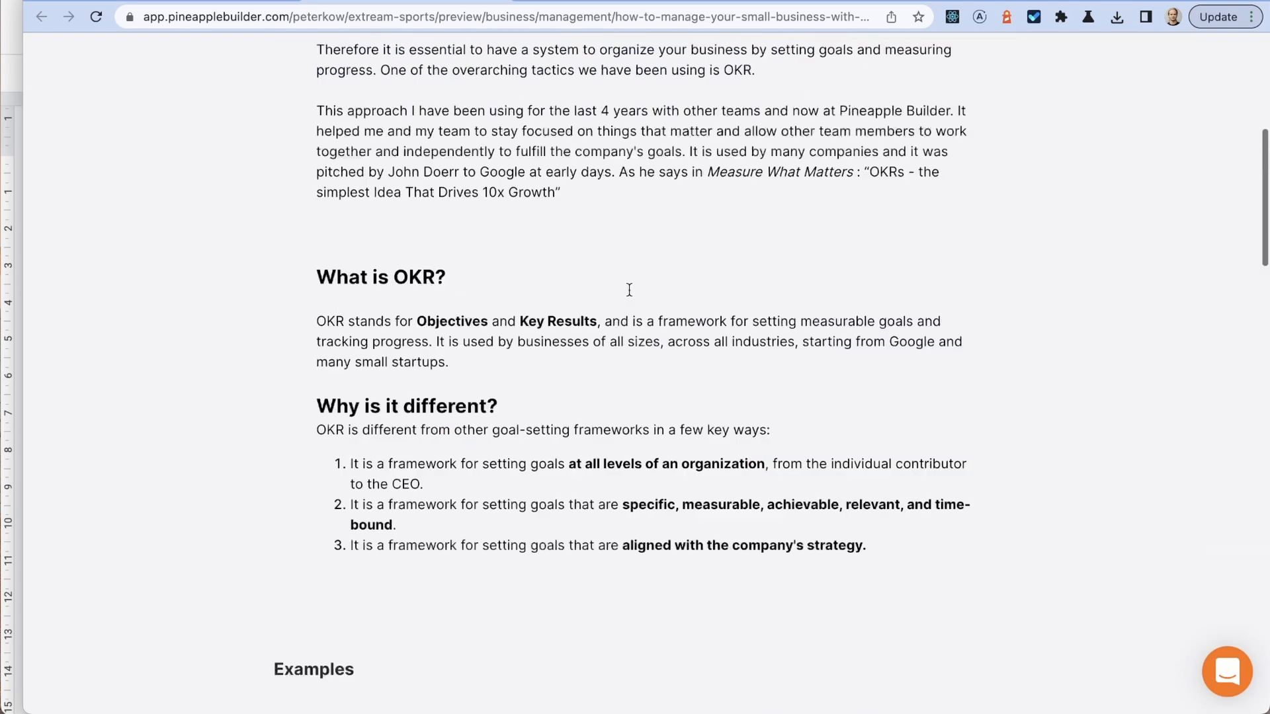
{"action": "scroll", "coordinate": [629, 291], "scroll_direction": "up", "scroll_amount": 2}
{"action": "scroll", "coordinate": [629, 291], "scroll_direction": "down", "scroll_amount": 8}
{"action": "scroll", "coordinate": [629, 290], "scroll_direction": "up", "scroll_amount": 5}
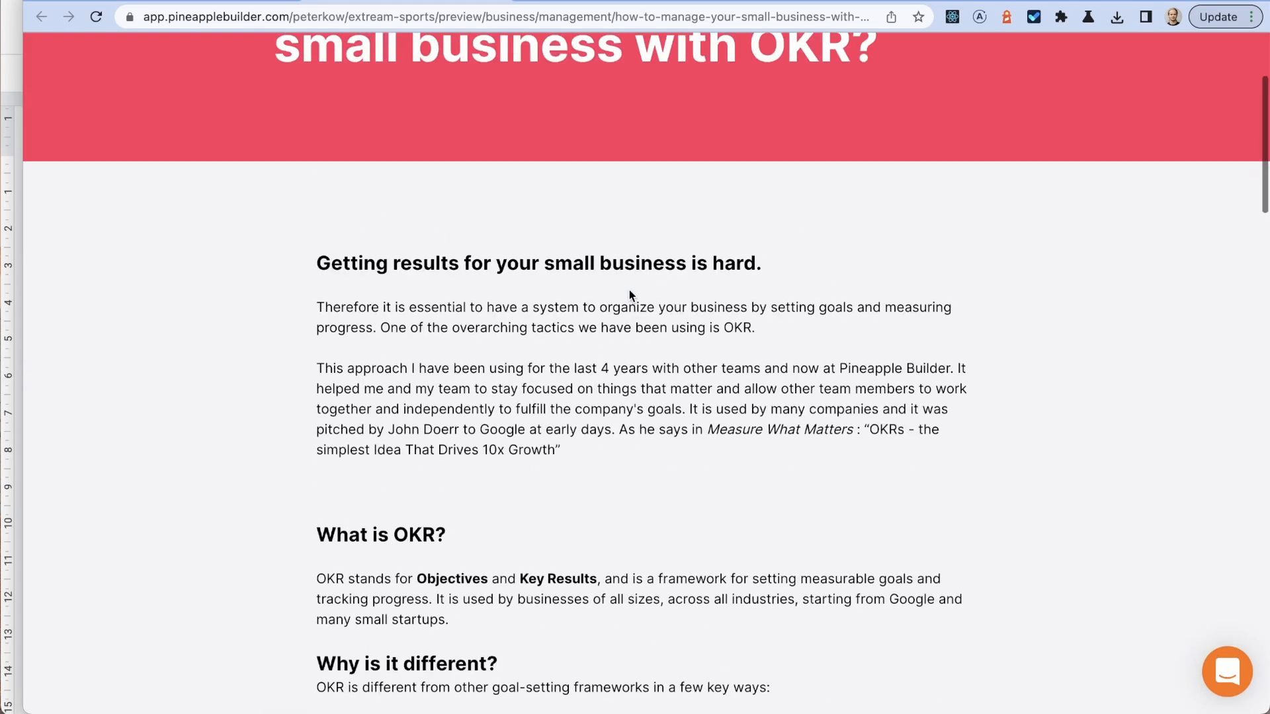
{"action": "scroll", "coordinate": [628, 291], "scroll_direction": "down", "scroll_amount": 4}
{"action": "scroll", "coordinate": [629, 295], "scroll_direction": "down", "scroll_amount": 8}
{"action": "scroll", "coordinate": [423, 556], "scroll_direction": "down", "scroll_amount": 1}
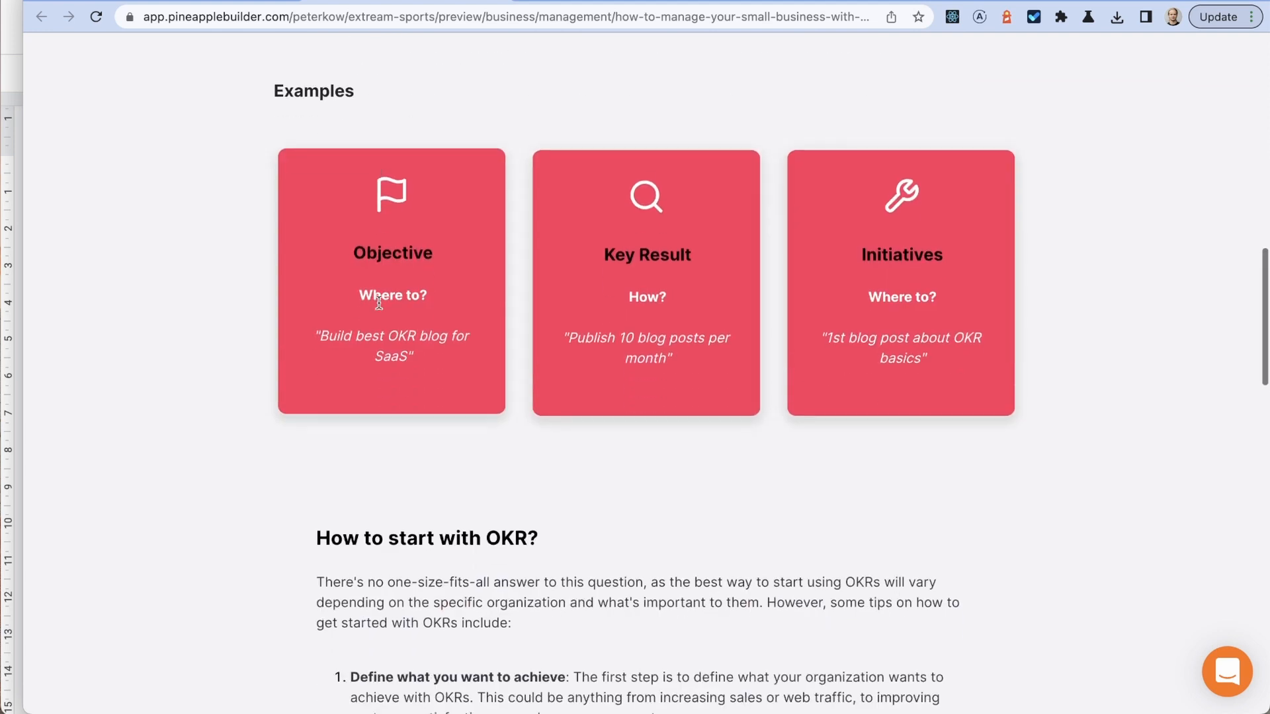
{"action": "scroll", "coordinate": [331, 478], "scroll_direction": "down", "scroll_amount": 3}
{"action": "scroll", "coordinate": [334, 483], "scroll_direction": "up", "scroll_amount": 12}
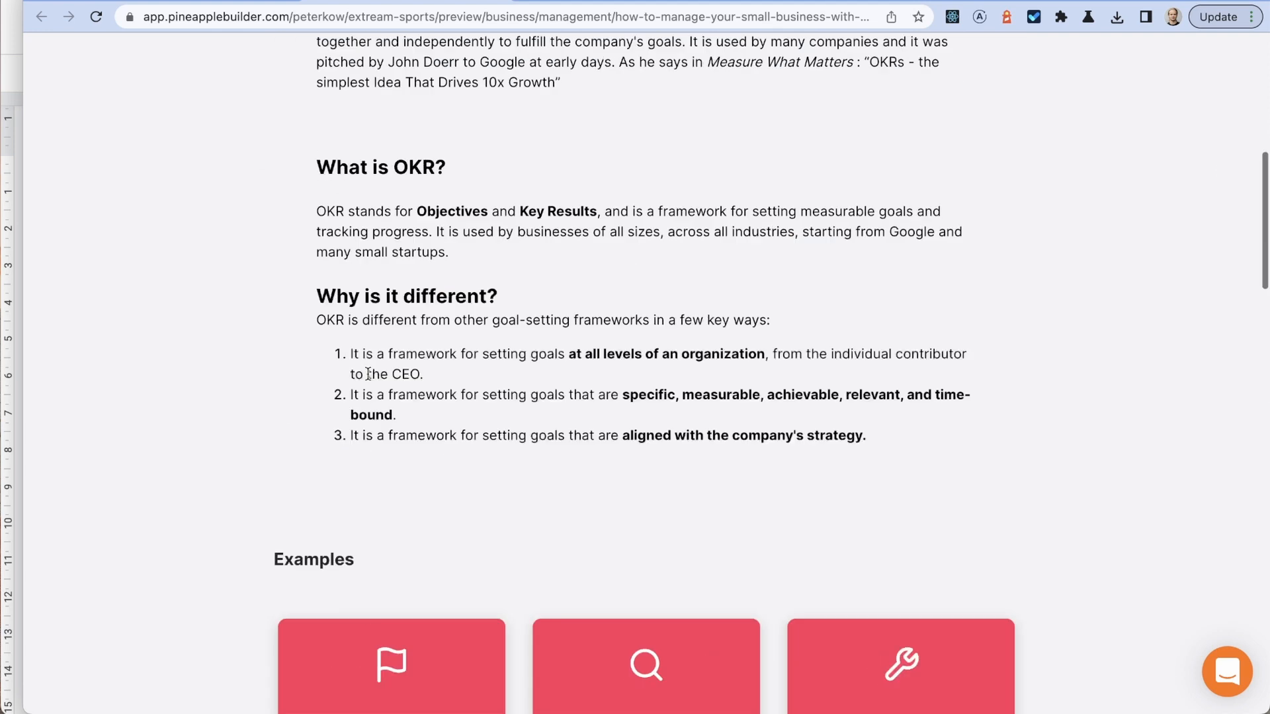
{"action": "scroll", "coordinate": [369, 379], "scroll_direction": "up", "scroll_amount": 6}
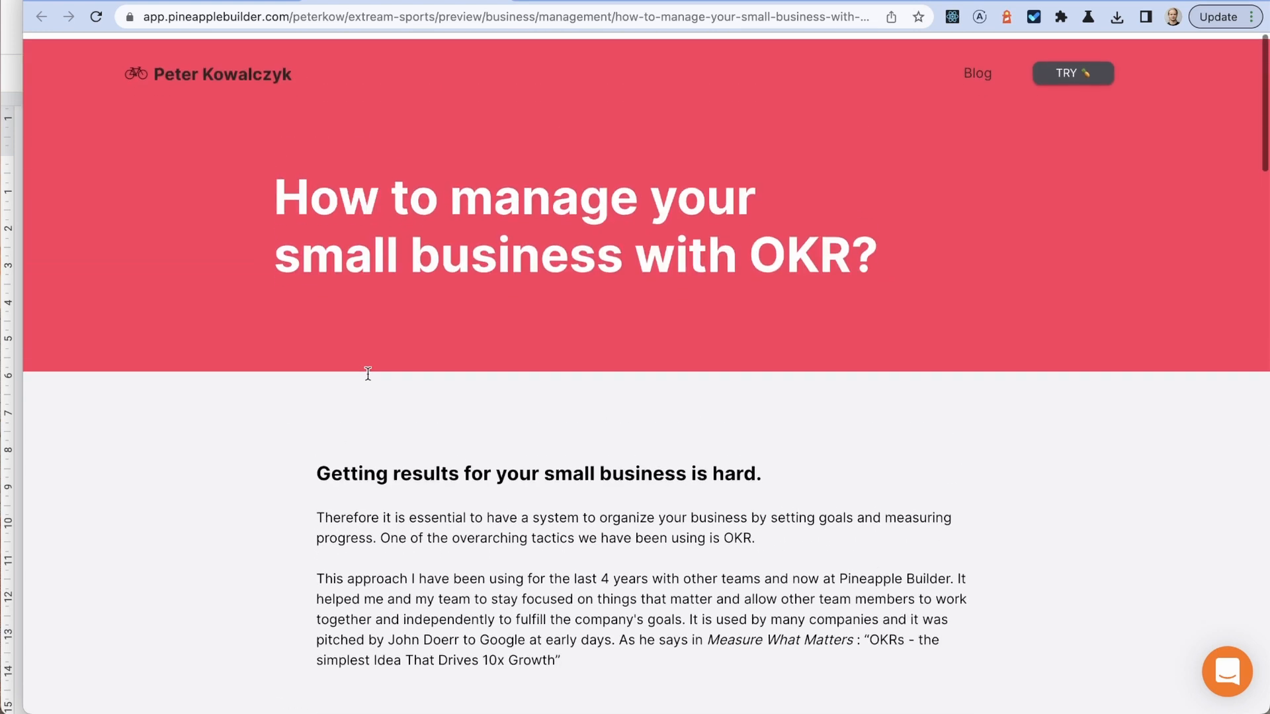
Step: Review the lower part of the preview, examining the spacing and list under "Bad OKRs" and "Final points"
{"action": "scroll", "coordinate": [369, 387], "scroll_direction": "down", "scroll_amount": 20}
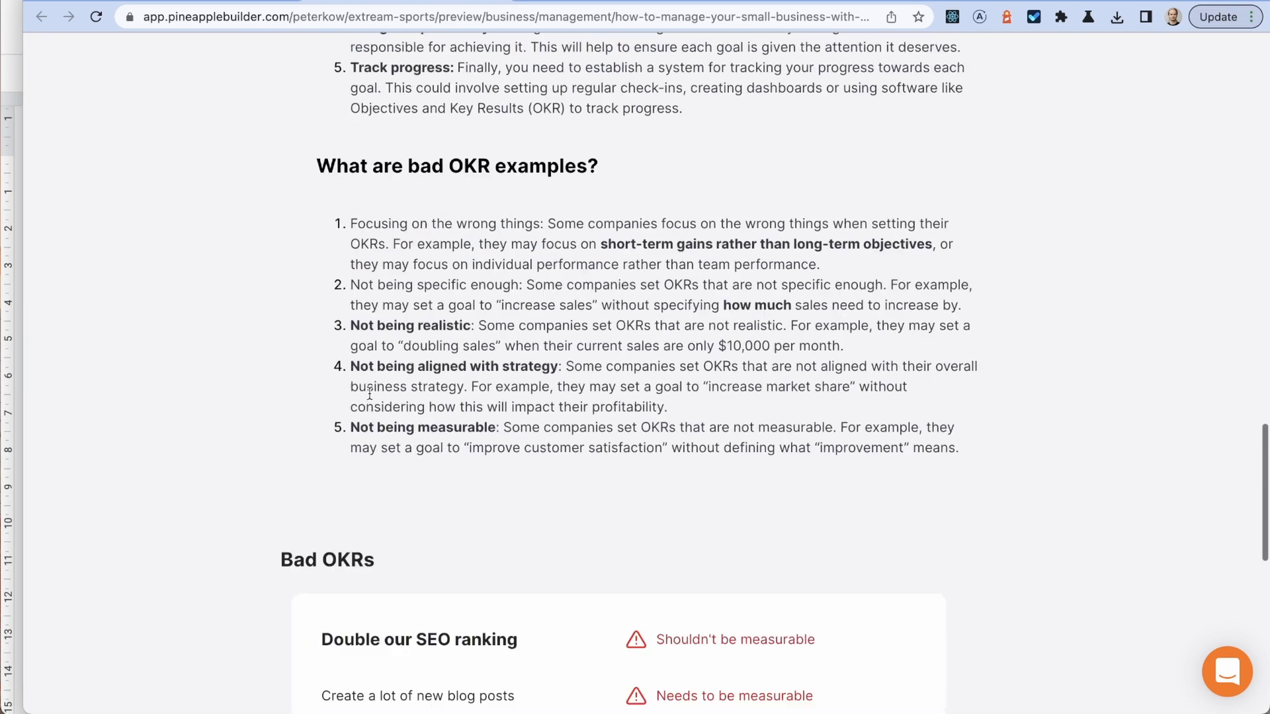
{"action": "scroll", "coordinate": [369, 393], "scroll_direction": "down", "scroll_amount": 5}
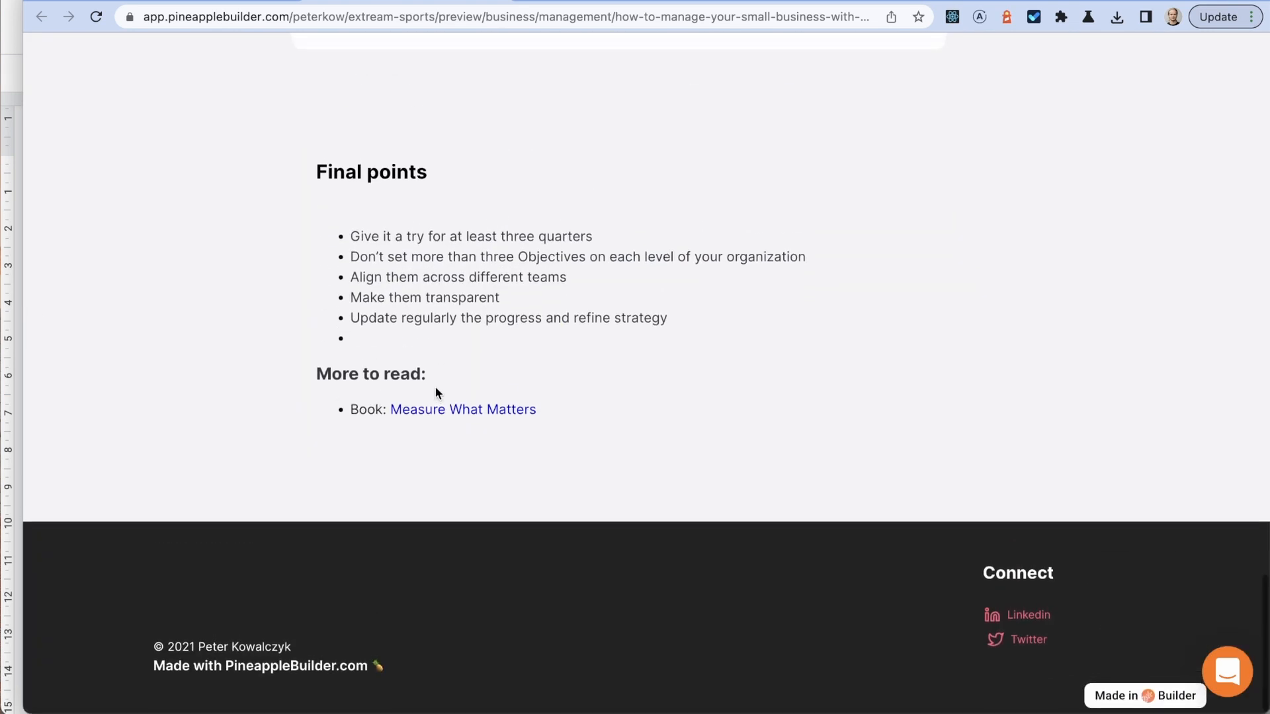
{"action": "scroll", "coordinate": [435, 390], "scroll_direction": "up", "scroll_amount": 3}
{"action": "scroll", "coordinate": [435, 393], "scroll_direction": "down", "scroll_amount": 4}
{"action": "scroll", "coordinate": [436, 393], "scroll_direction": "up", "scroll_amount": 3}
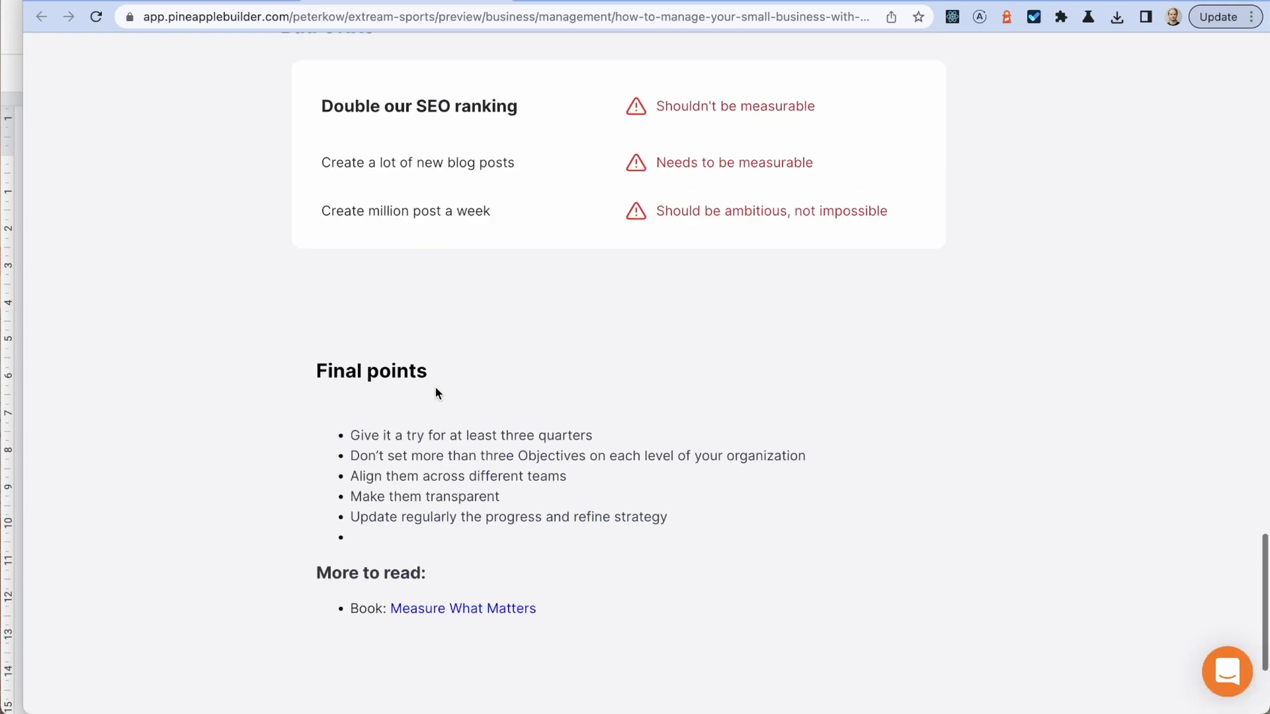
{"action": "scroll", "coordinate": [435, 393], "scroll_direction": "up", "scroll_amount": 8}
{"action": "scroll", "coordinate": [435, 393], "scroll_direction": "down", "scroll_amount": 7}
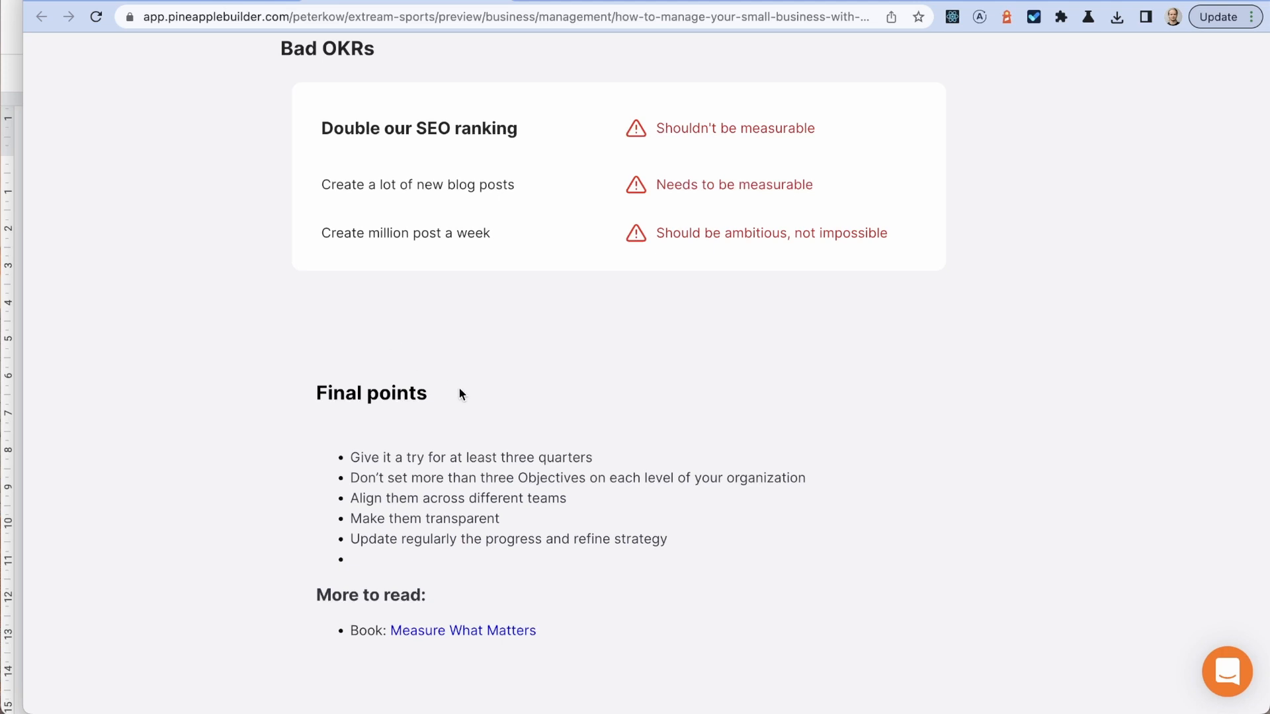
{"action": "scroll", "coordinate": [415, 591], "scroll_direction": "down", "scroll_amount": 1}
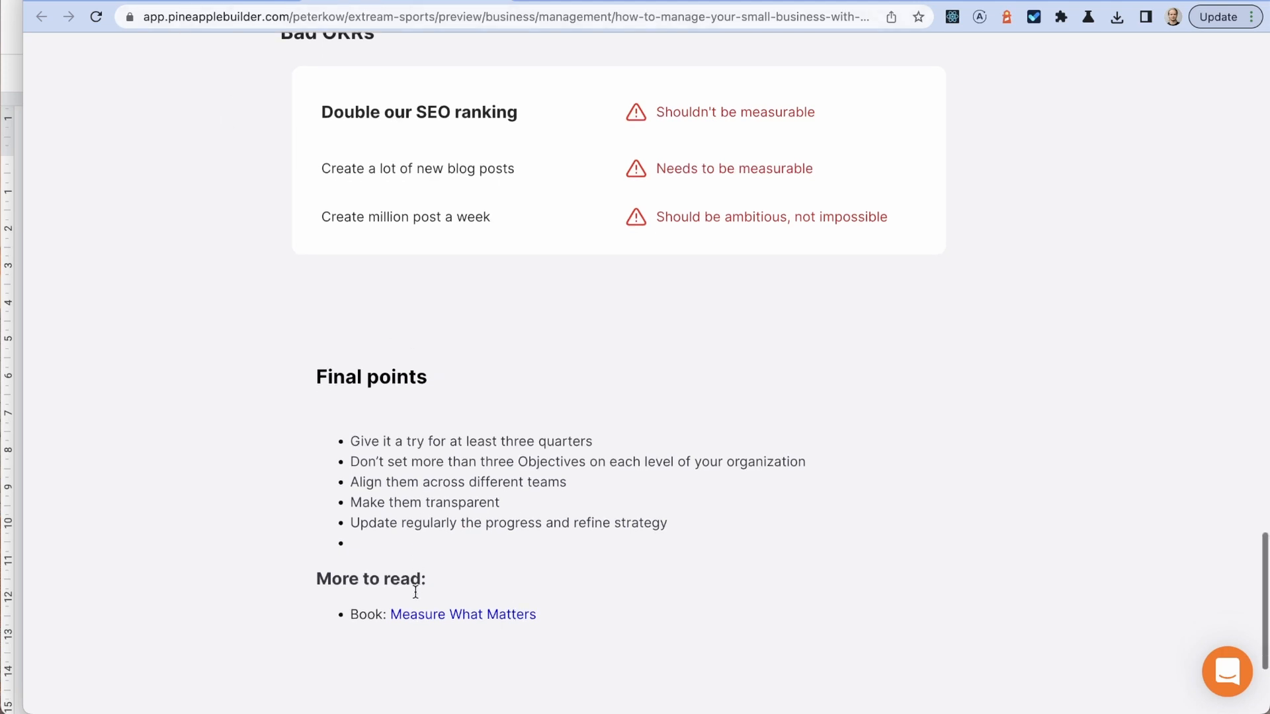
Step: Return to the page editor and delete the empty bullet and the blank line below the heading in the "Final points" text
{"action": "left_click", "coordinate": [201, 1]}
{"action": "scroll", "coordinate": [506, 475], "scroll_direction": "down", "scroll_amount": 20}
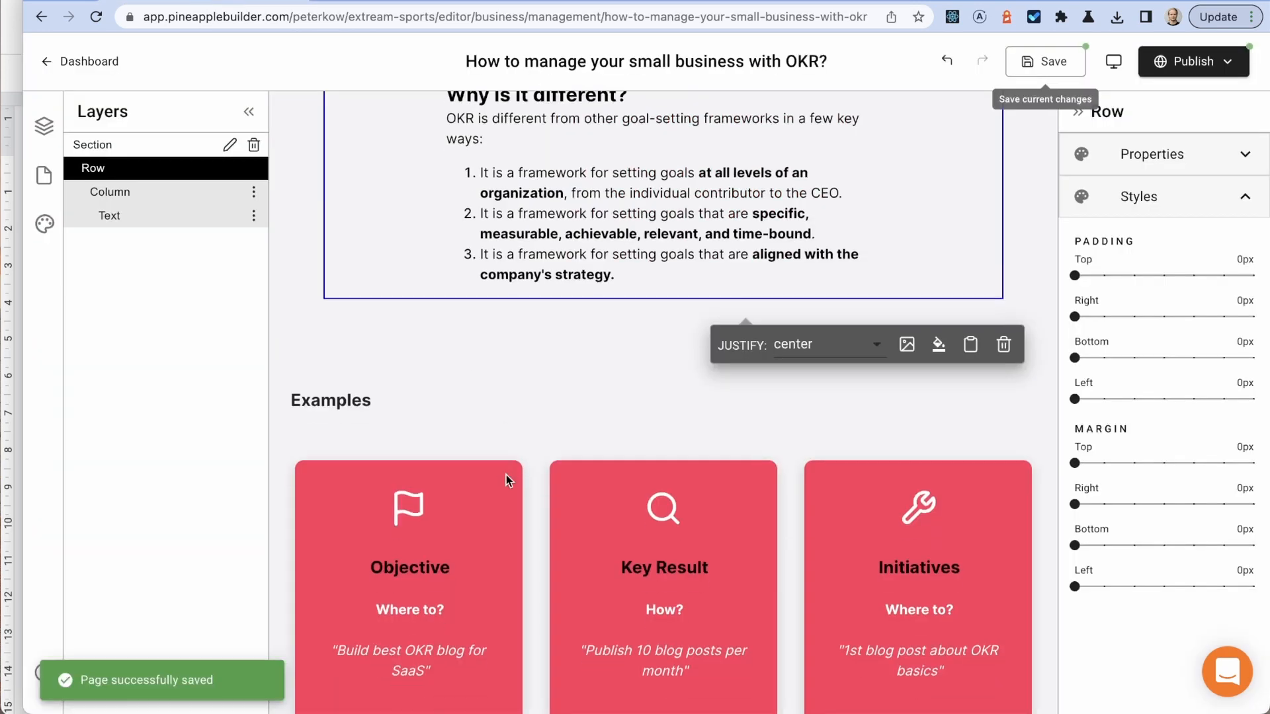
{"action": "scroll", "coordinate": [499, 436], "scroll_direction": "up", "scroll_amount": 1}
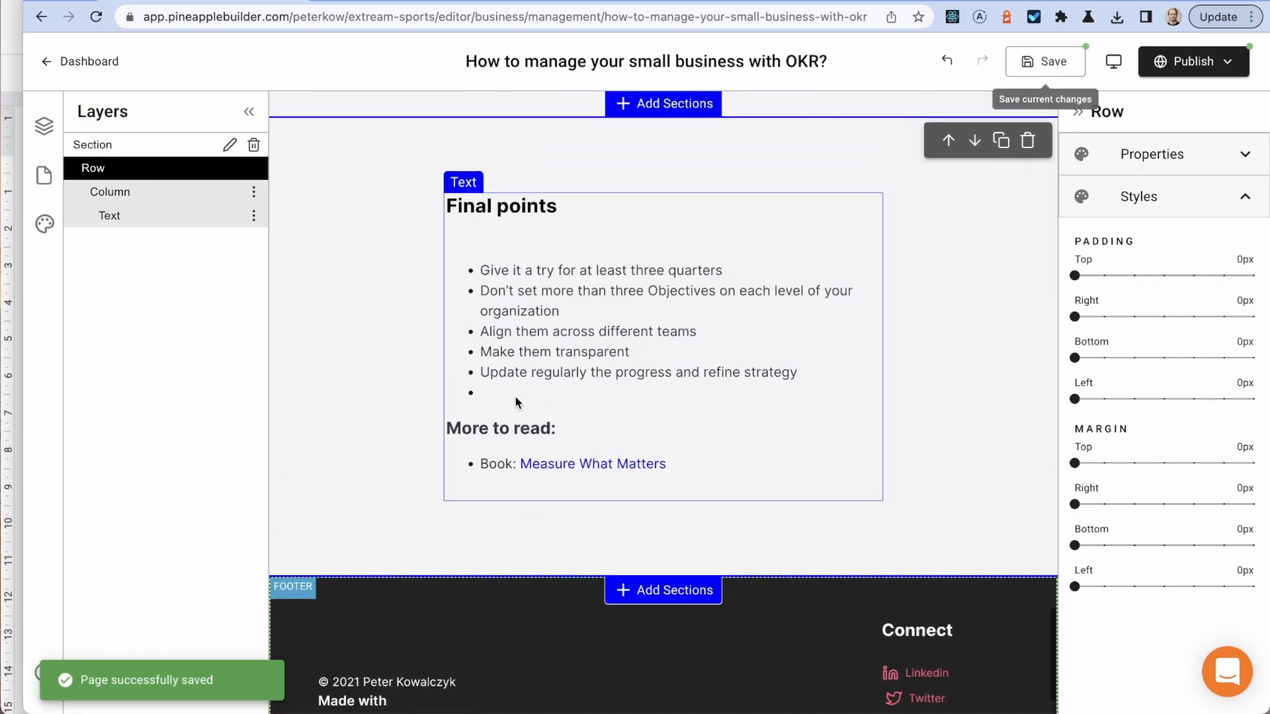
{"action": "left_click", "coordinate": [484, 391]}
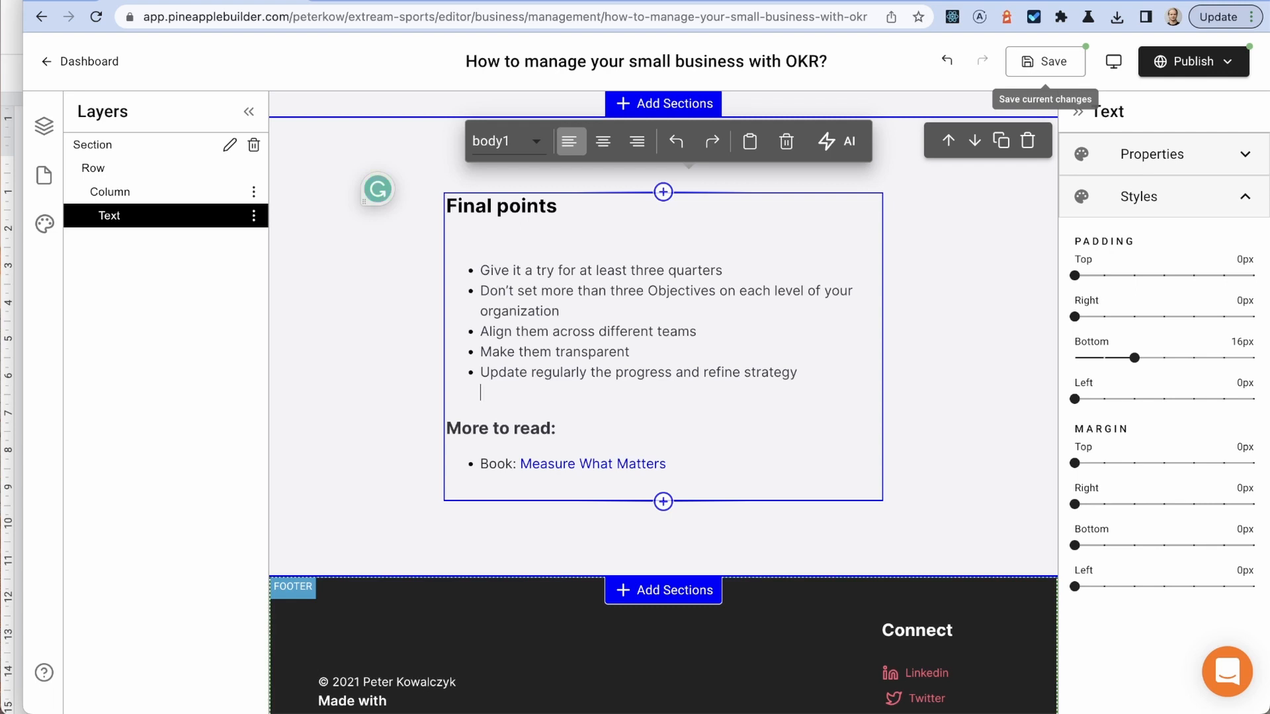
{"action": "key", "text": "BackSpace"}
{"action": "key", "text": "BackSpace"}
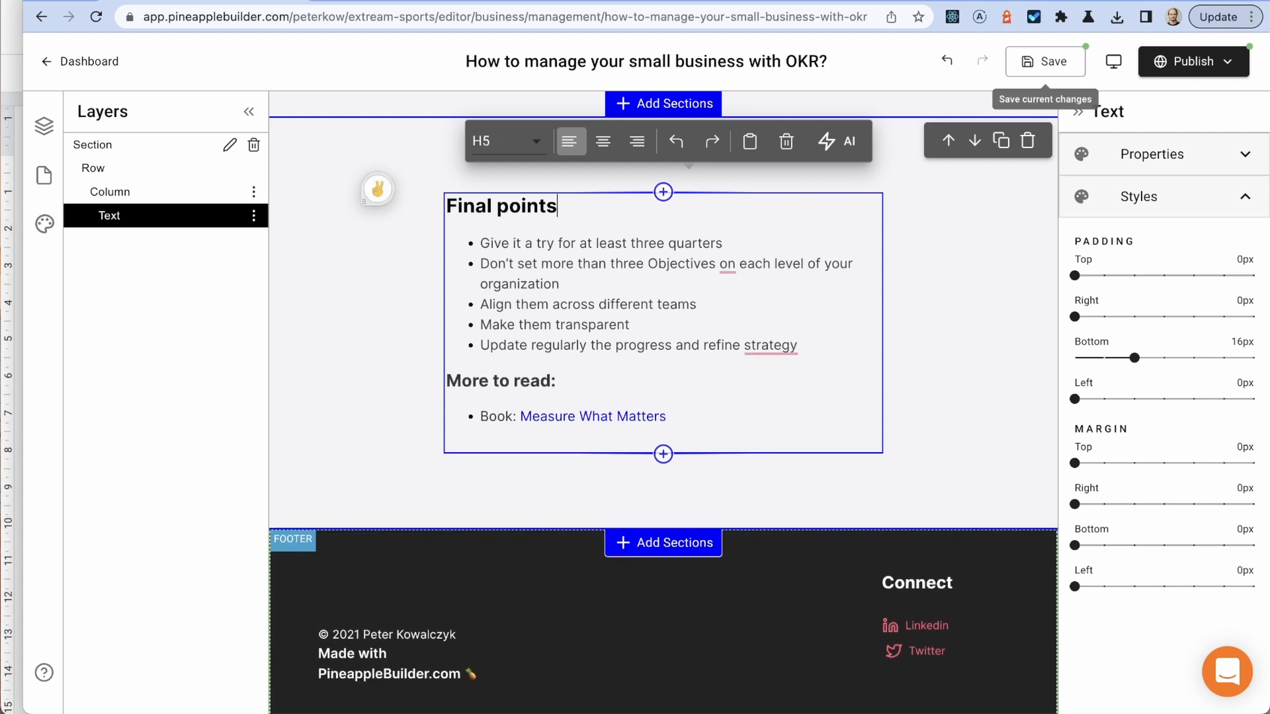
Step: Set the top padding of the "Final points" column to 0 px and check its row's padding
{"action": "scroll", "coordinate": [503, 268], "scroll_direction": "up", "scroll_amount": 2}
{"action": "left_click", "coordinate": [125, 192]}
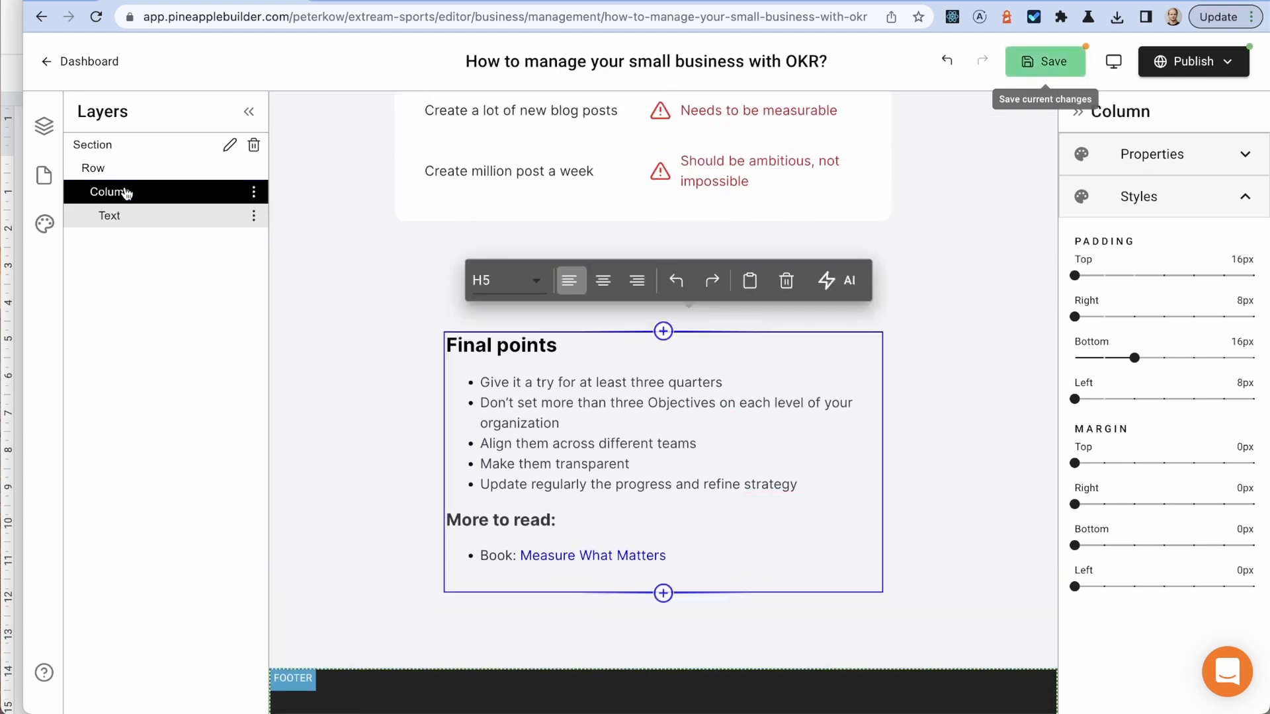
{"action": "left_click", "coordinate": [1076, 276]}
{"action": "left_click", "coordinate": [136, 169]}
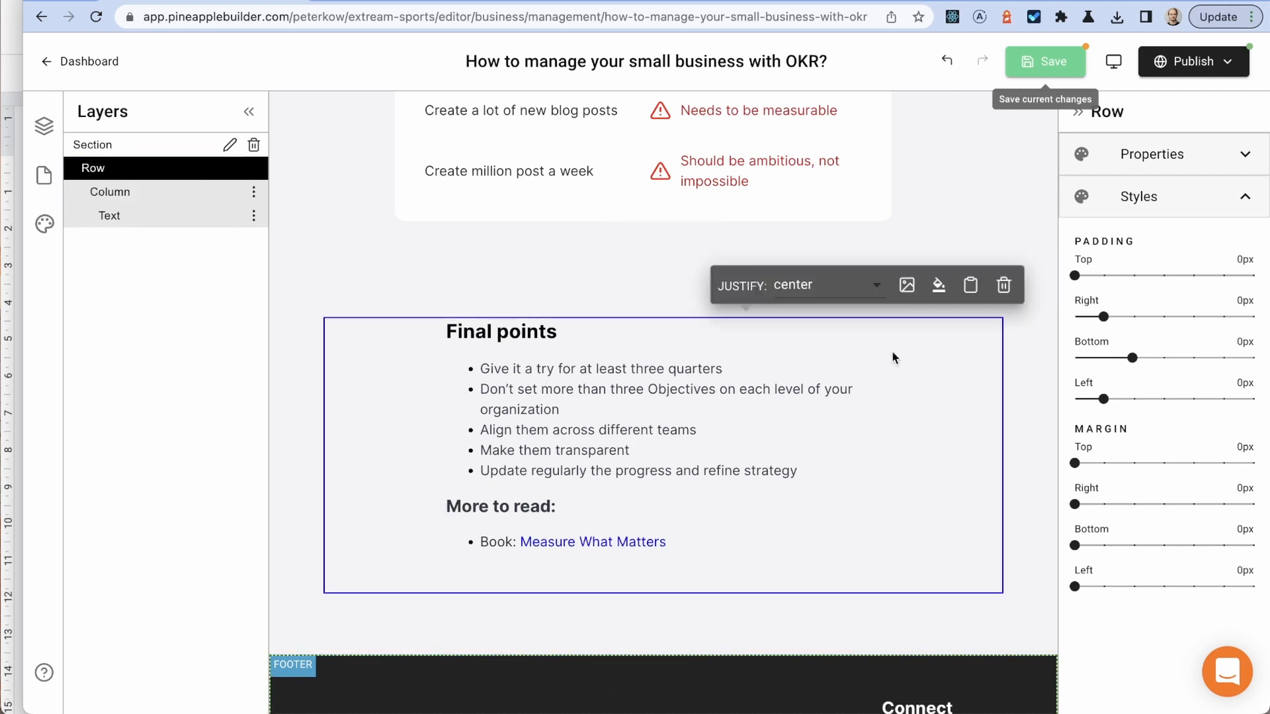
Step: Set the bottom padding of the "Bad OKRs" card to 0 px and check the gap above "Final points"
{"action": "scroll", "coordinate": [711, 271], "scroll_direction": "up", "scroll_amount": 5}
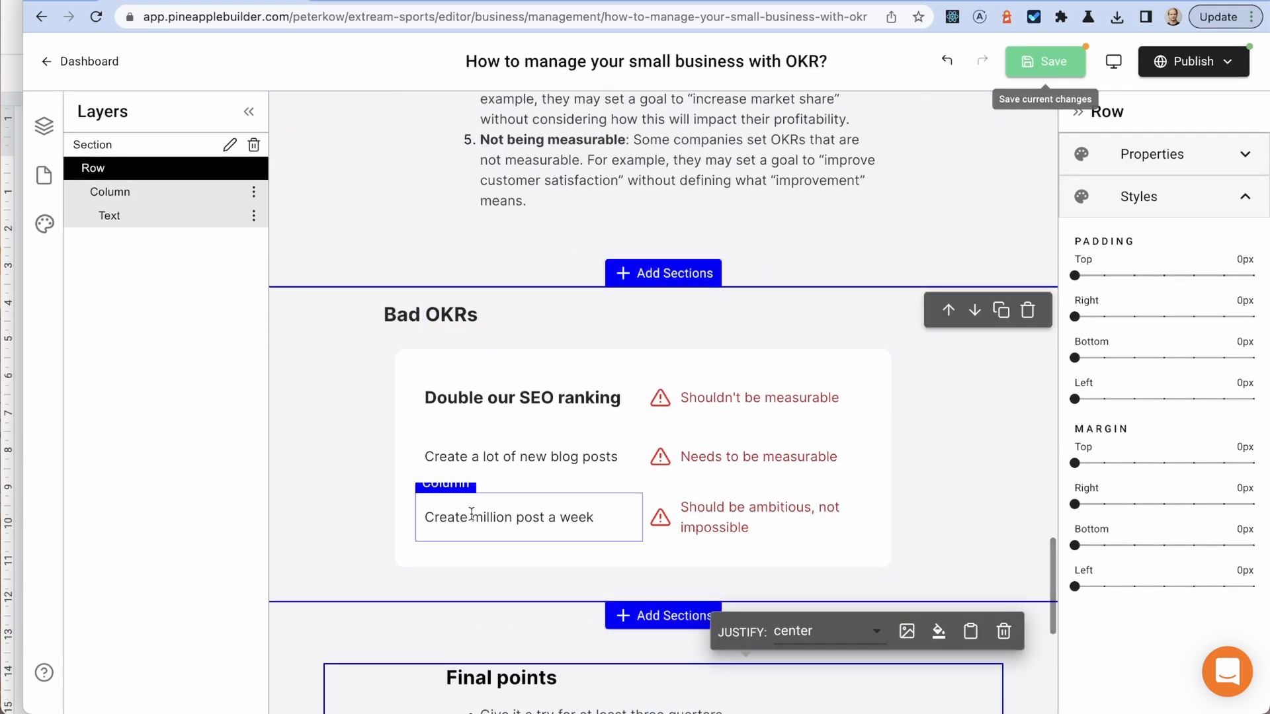
{"action": "left_click", "coordinate": [412, 342]}
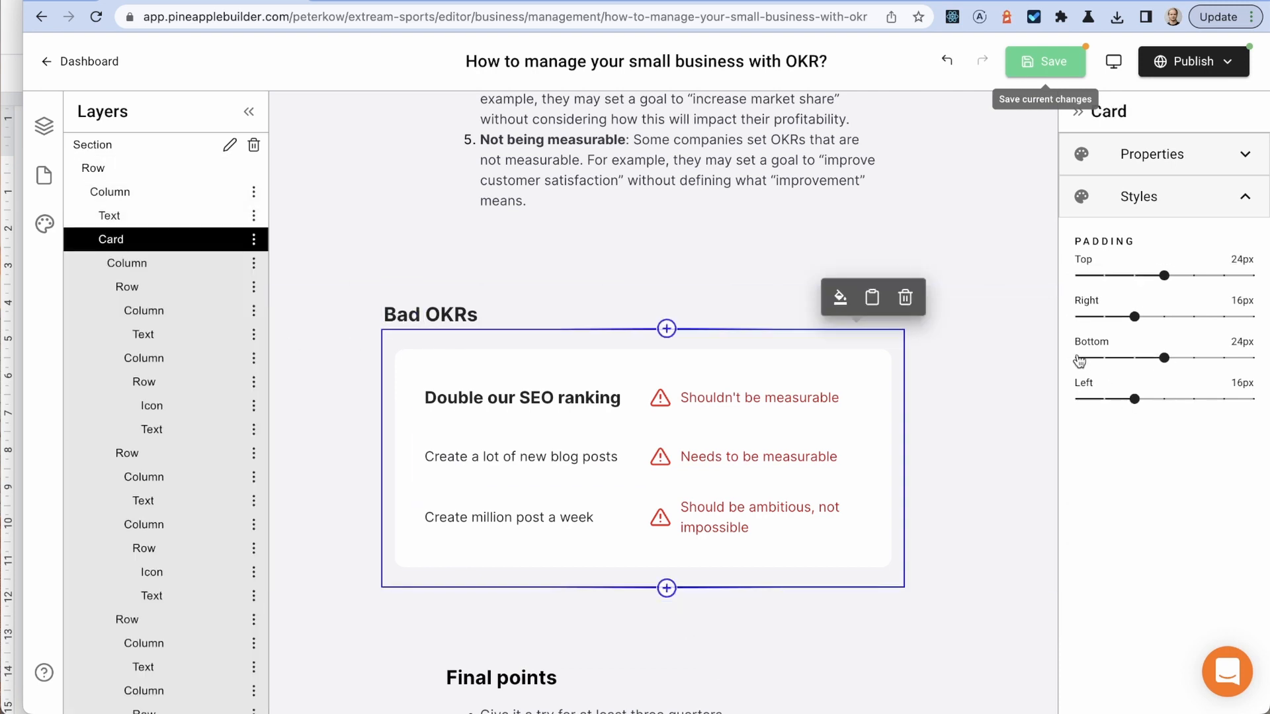
{"action": "left_click_drag", "start_coordinate": [1164, 357], "coordinate": [982, 437]}
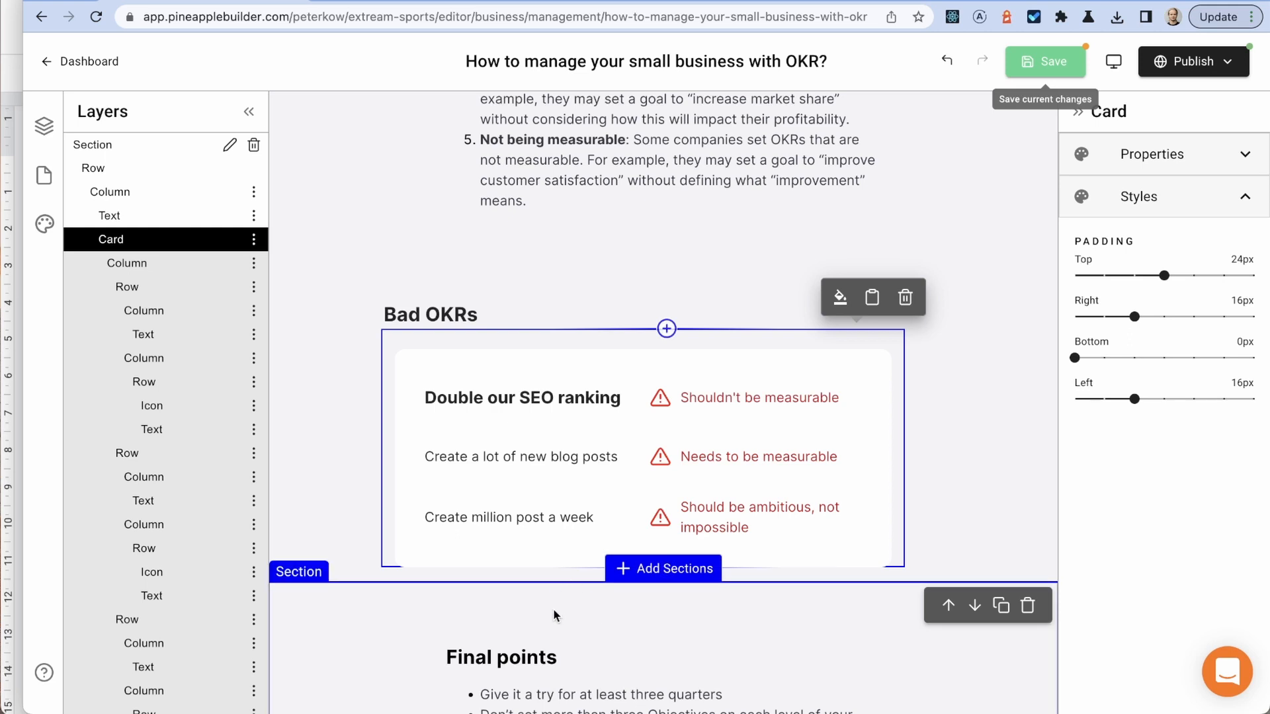
{"action": "scroll", "coordinate": [543, 497], "scroll_direction": "up", "scroll_amount": 1}
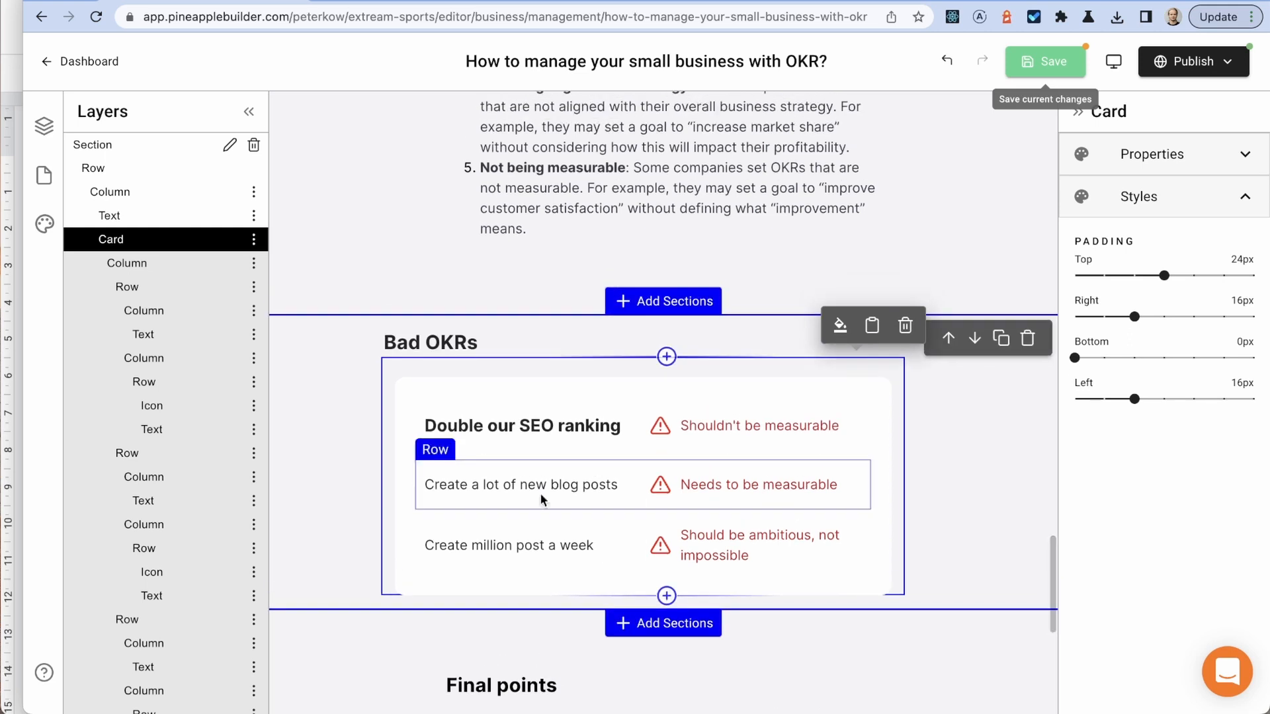
{"action": "scroll", "coordinate": [430, 636], "scroll_direction": "down", "scroll_amount": 2}
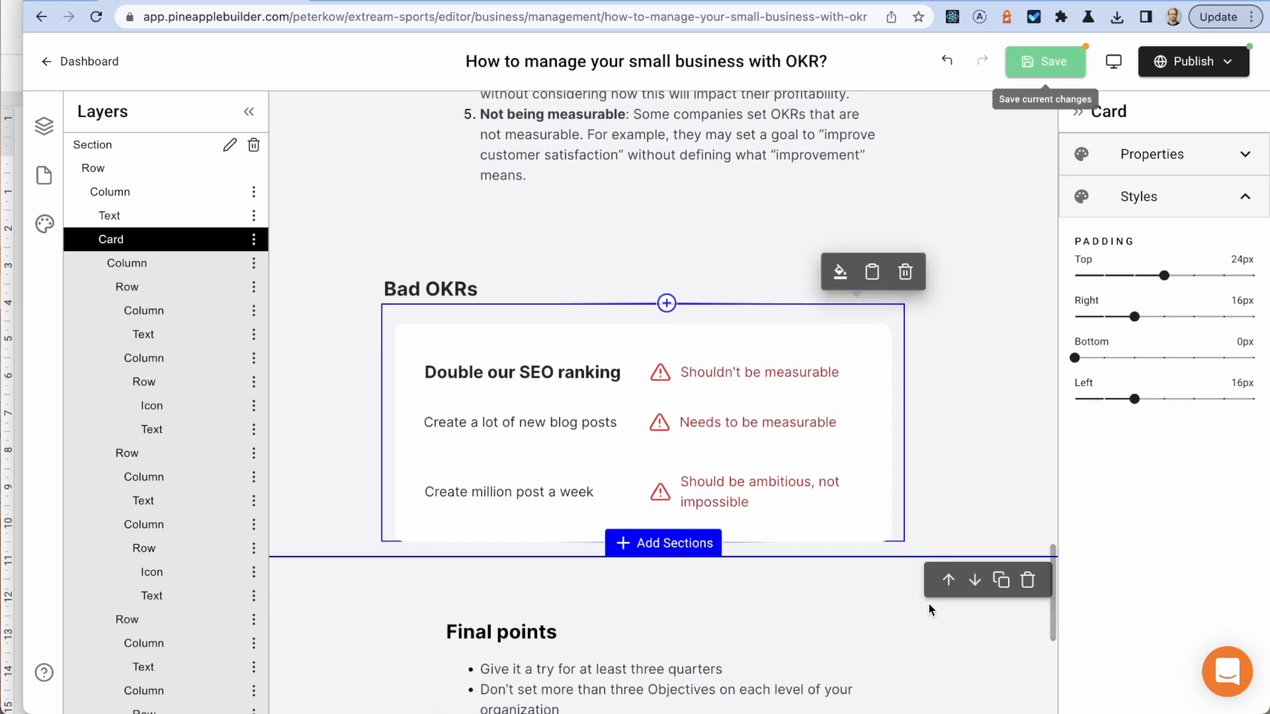
{"action": "left_click", "coordinate": [763, 589]}
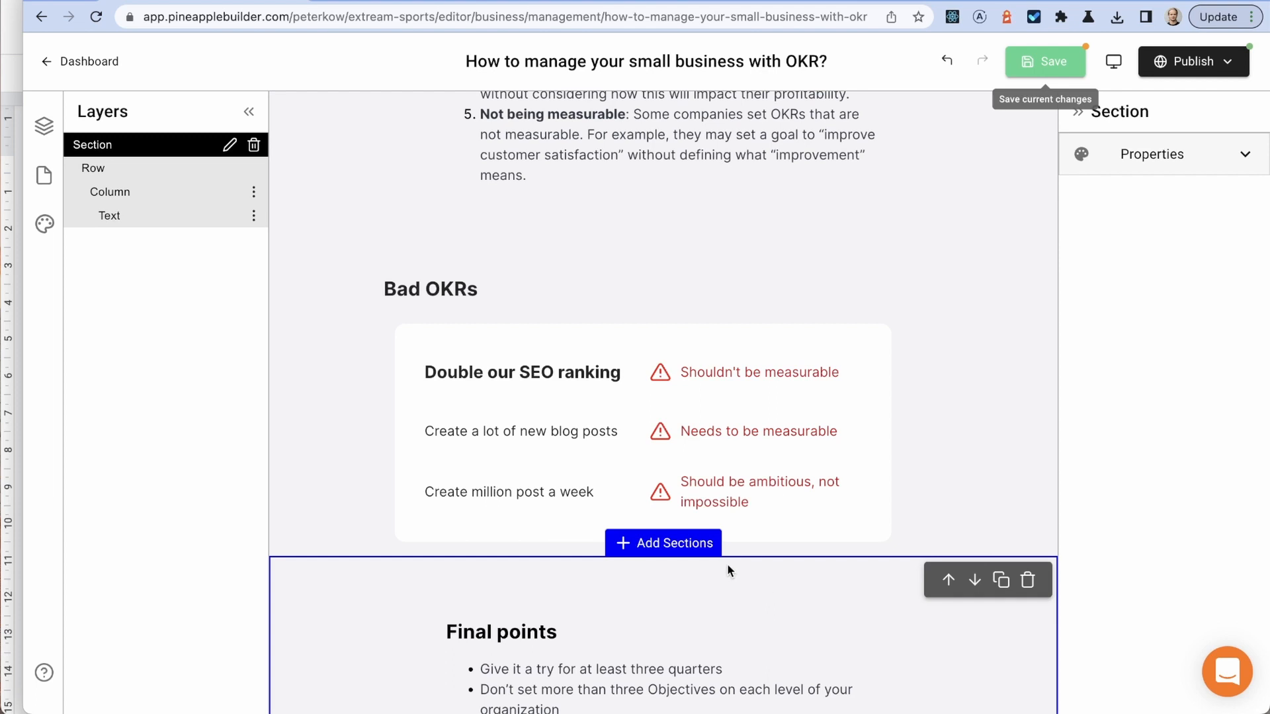
Step: Save the spacing changes and reload the article's preview
{"action": "left_click", "coordinate": [1039, 63]}
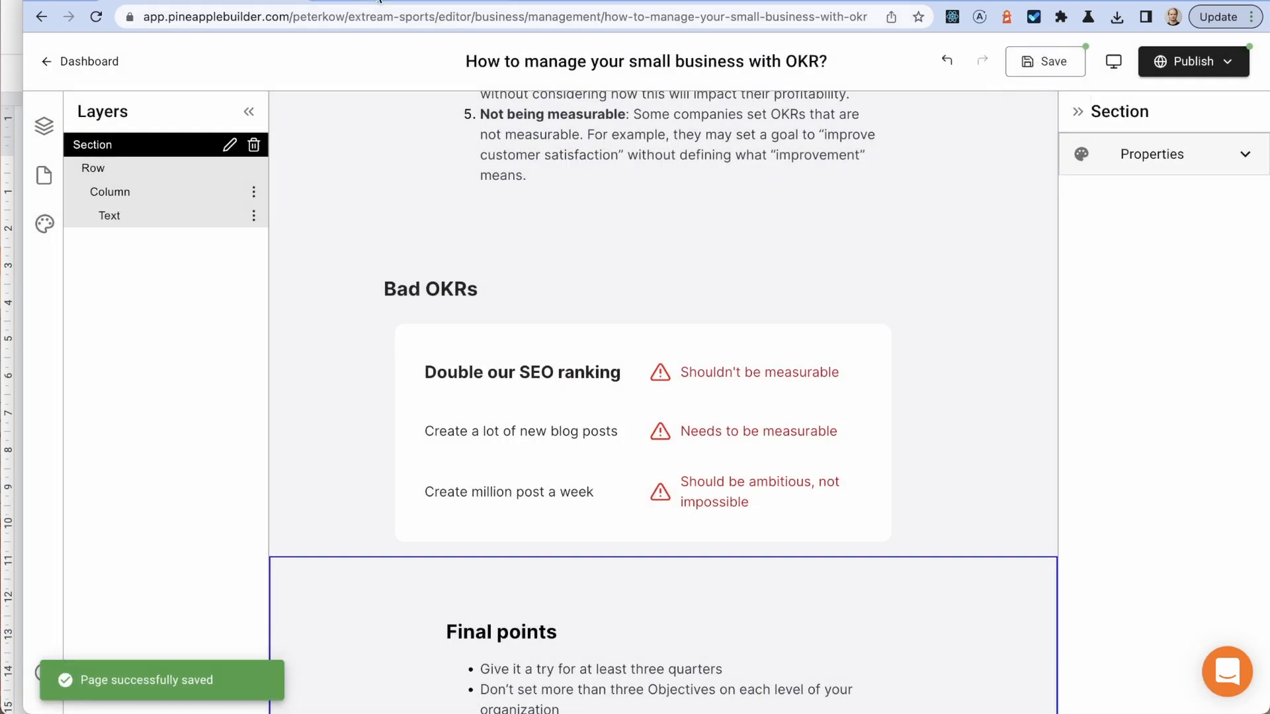
{"action": "left_click", "coordinate": [379, 2]}
{"action": "key", "text": "super+r"}
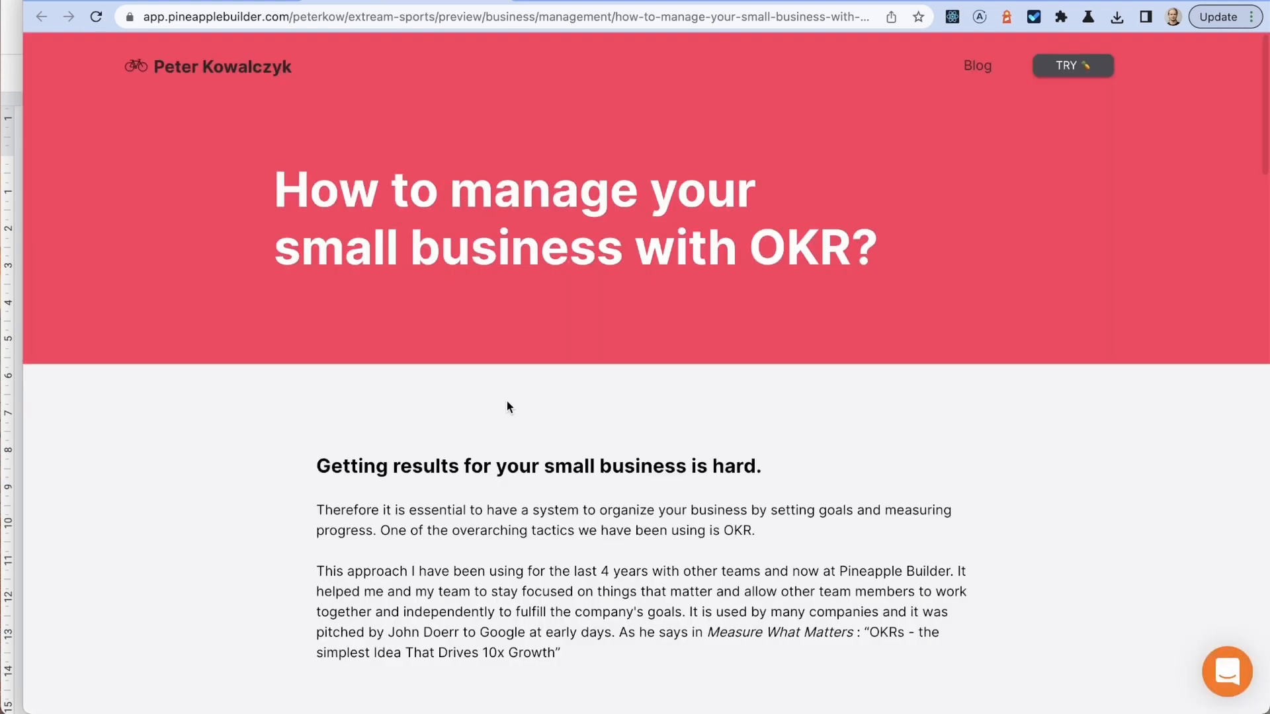
Step: Review the reloaded article, examining the spacing between the "Examples" cards, the OKR lists, the "Bad OKRs" card and "Final points"
{"action": "scroll", "coordinate": [507, 401], "scroll_direction": "down", "scroll_amount": 8}
{"action": "scroll", "coordinate": [507, 401], "scroll_direction": "down", "scroll_amount": 15}
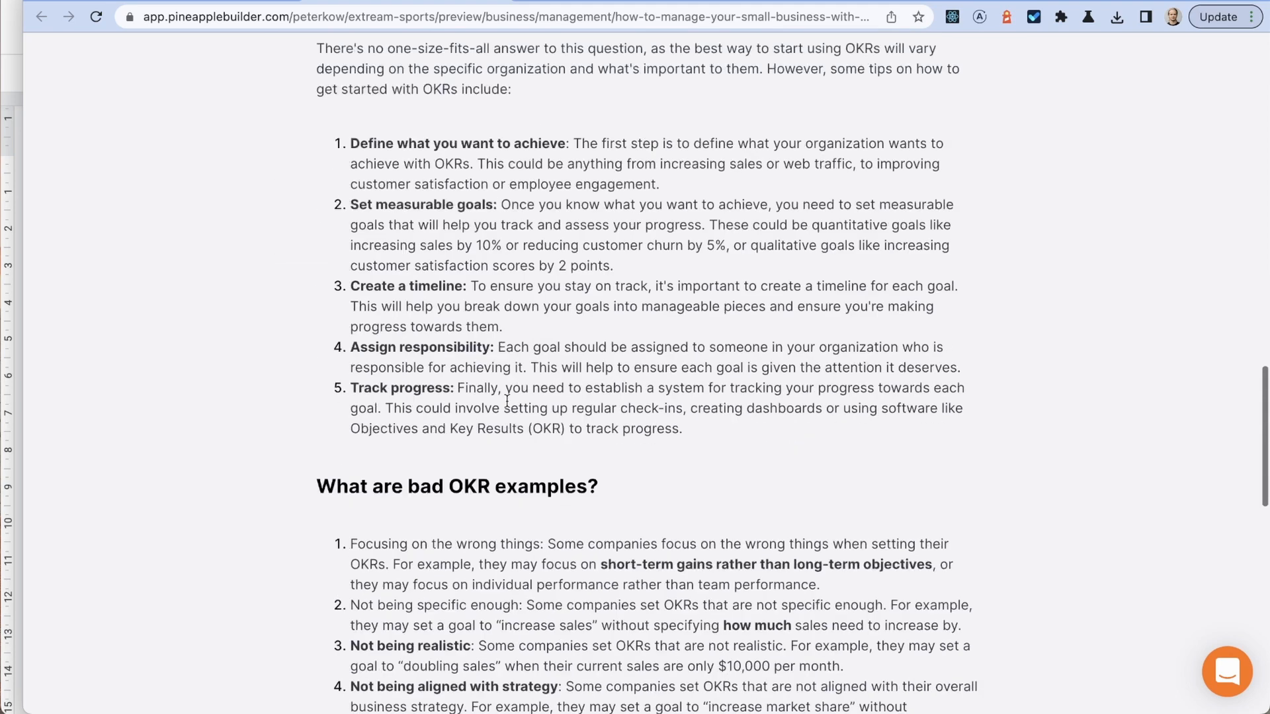
{"action": "scroll", "coordinate": [501, 387], "scroll_direction": "up", "scroll_amount": 5}
{"action": "scroll", "coordinate": [463, 403], "scroll_direction": "down", "scroll_amount": 1}
{"action": "scroll", "coordinate": [454, 406], "scroll_direction": "down", "scroll_amount": 16}
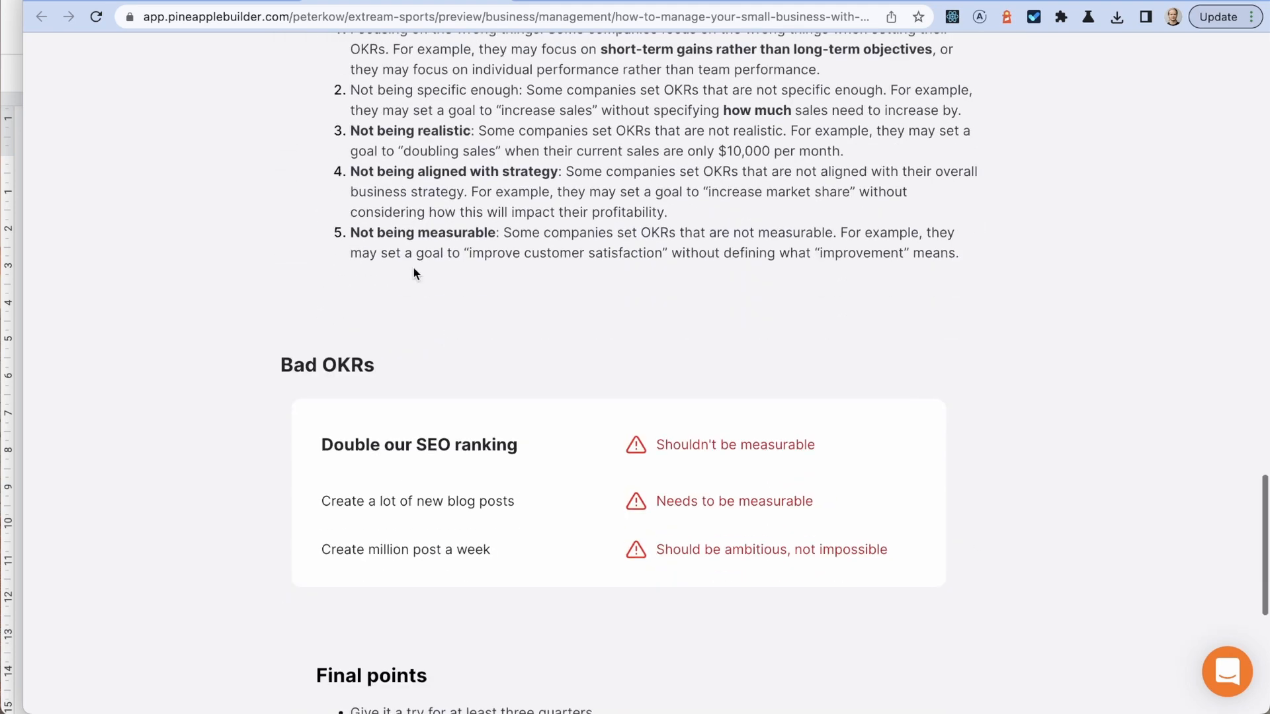
{"action": "scroll", "coordinate": [425, 506], "scroll_direction": "up", "scroll_amount": 20}
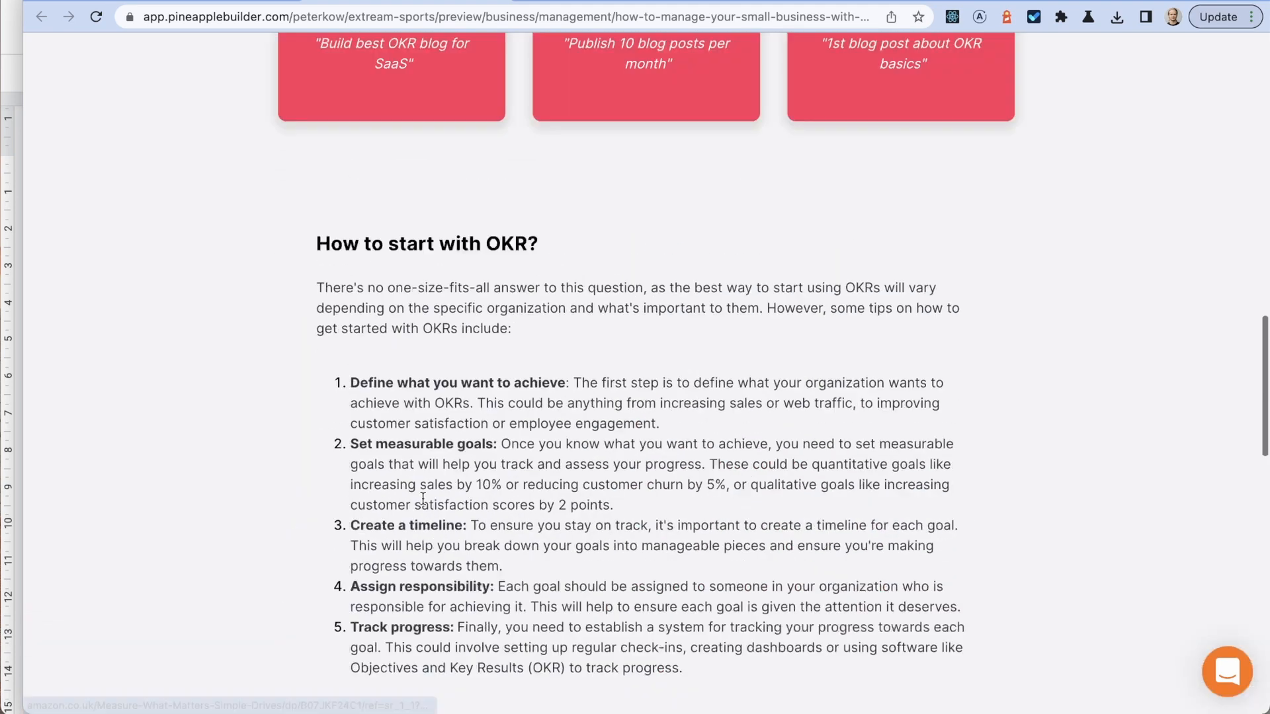